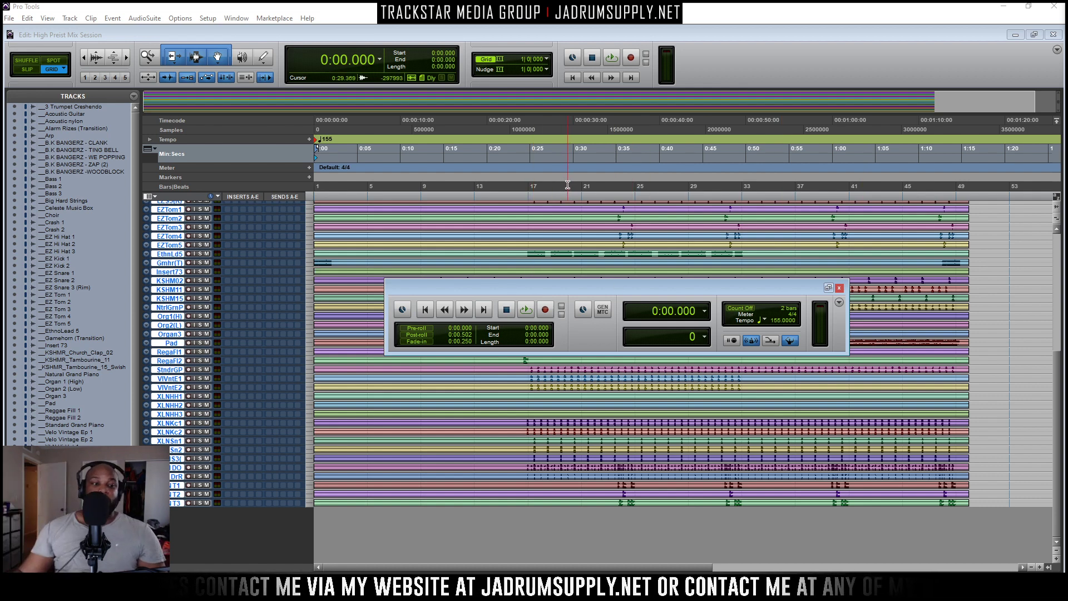
Play the session while reviewing its tracks in the Edit and Mix windows, and return the playhead to the session start
{"action": "scroll", "coordinate": [194, 279], "scroll_direction": "up", "scroll_amount": 6}
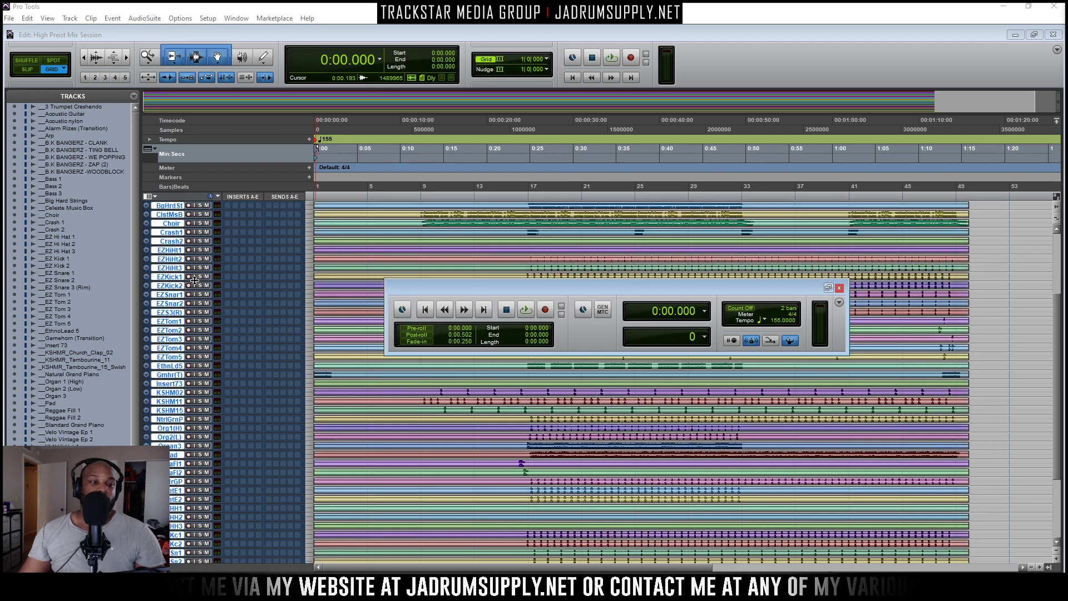
{"action": "scroll", "coordinate": [194, 278], "scroll_direction": "down", "scroll_amount": 2}
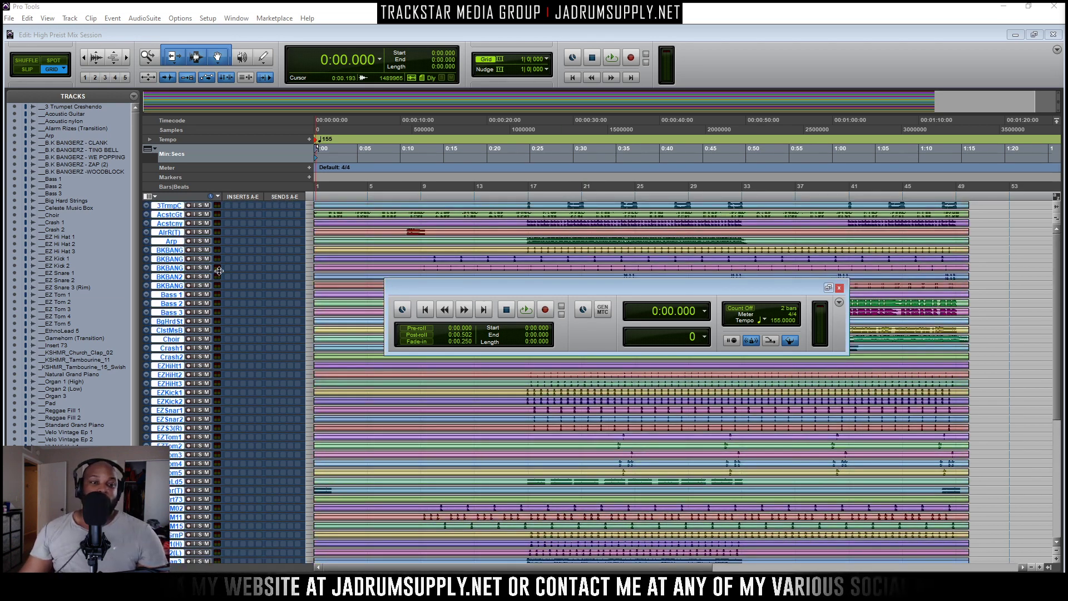
{"action": "scroll", "coordinate": [283, 275], "scroll_direction": "down", "scroll_amount": 6}
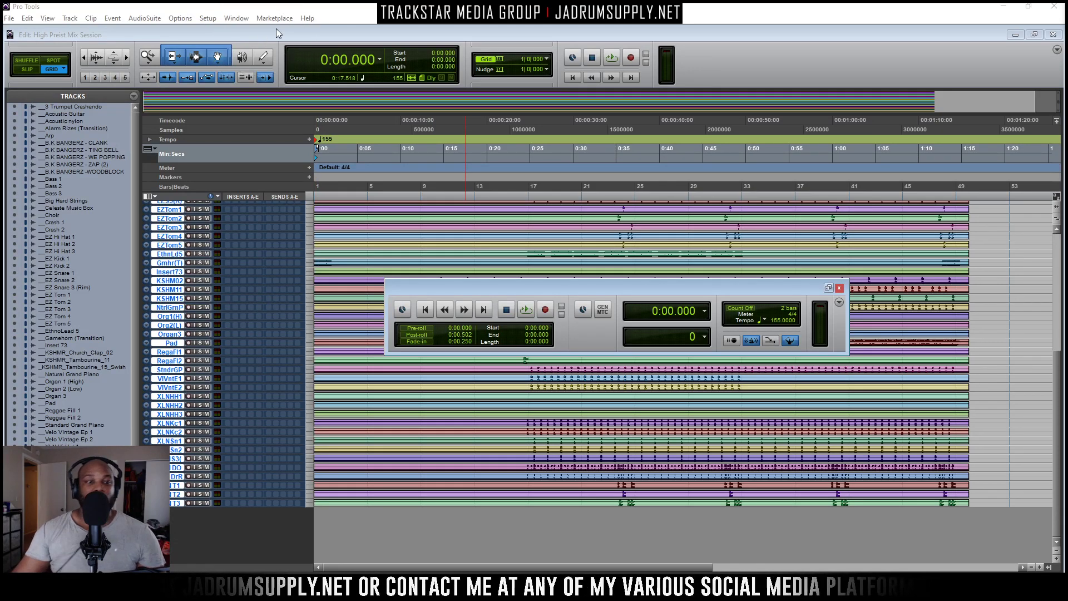
{"action": "key", "text": "space"}
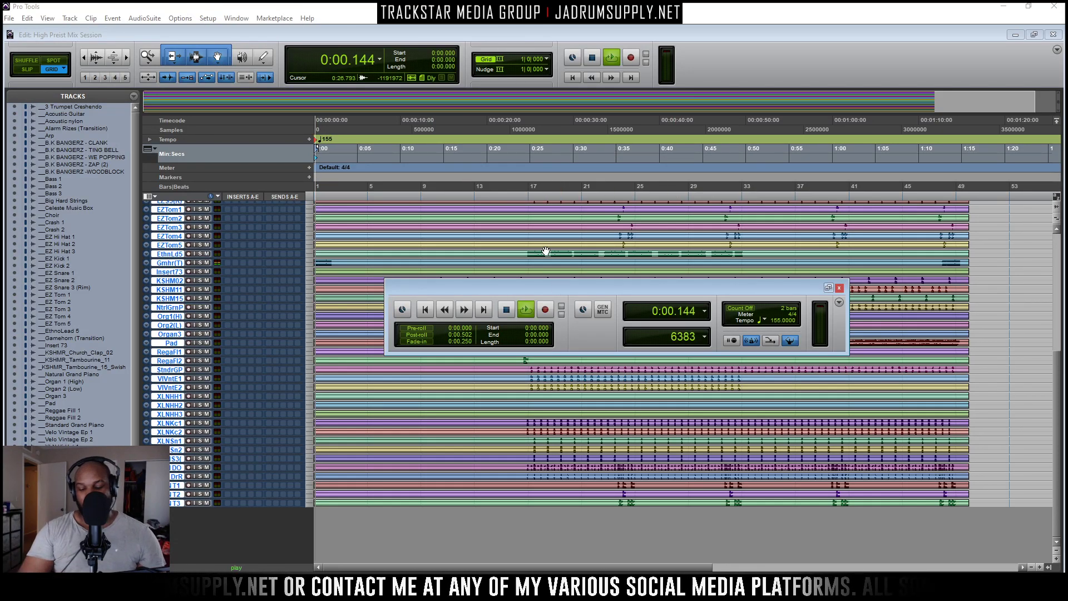
{"action": "key", "text": "ctrl+equal"}
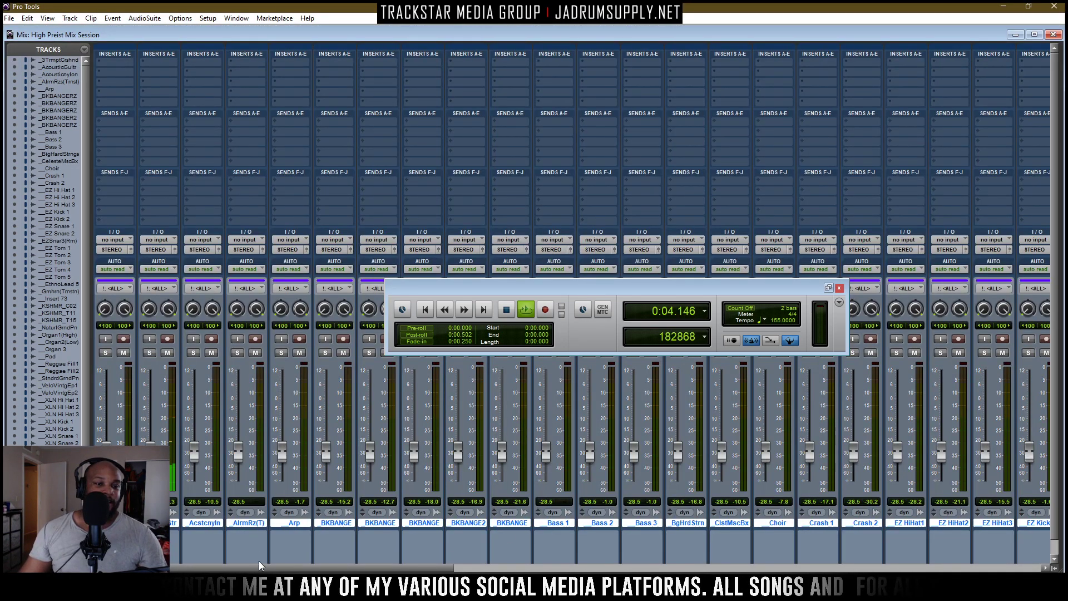
{"action": "scroll", "coordinate": [571, 312], "scroll_direction": "right", "scroll_amount": 15}
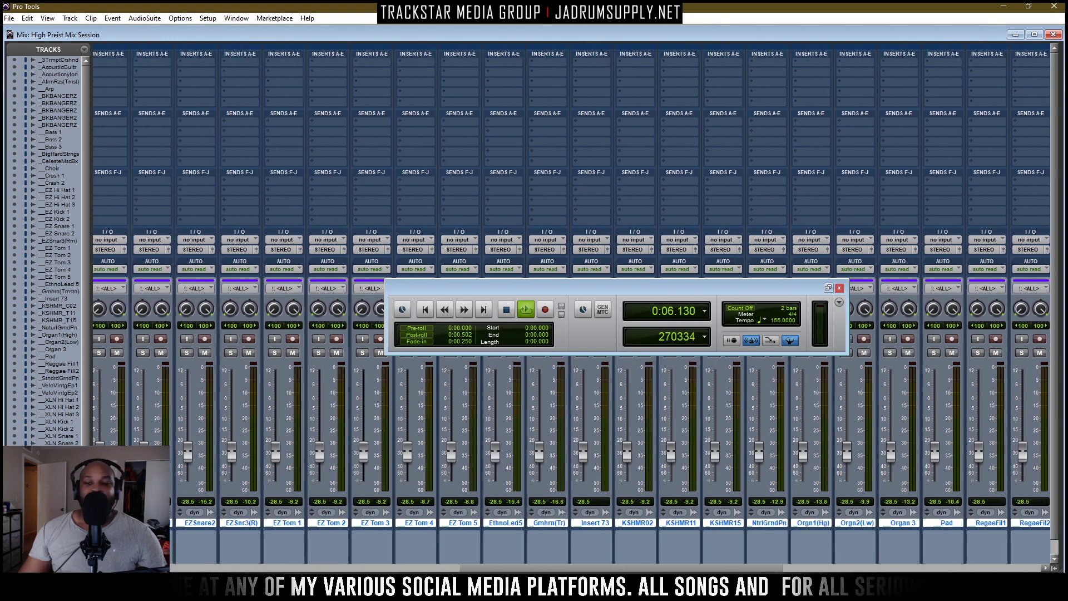
{"action": "scroll", "coordinate": [294, 518], "scroll_direction": "left", "scroll_amount": 15}
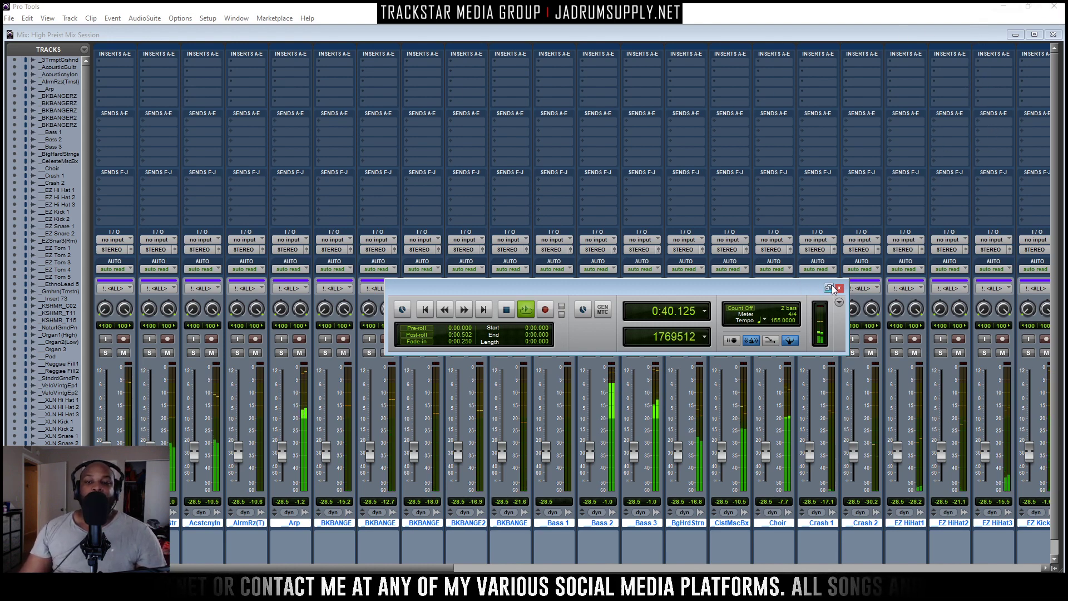
{"action": "key", "text": "ctrl+equal"}
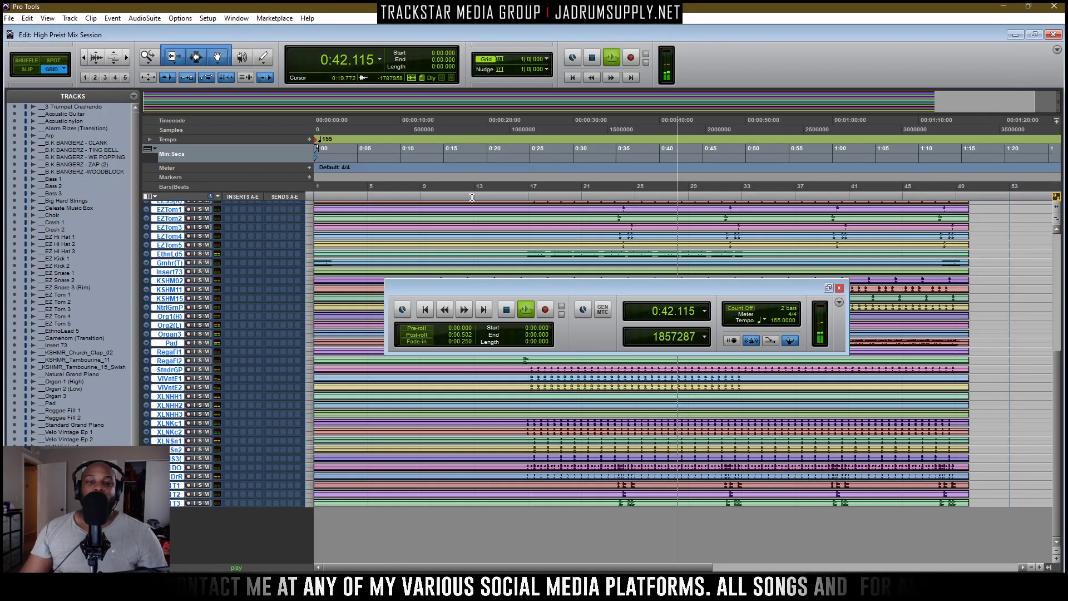
{"action": "left_click", "coordinate": [507, 309]}
{"action": "left_click", "coordinate": [424, 310]}
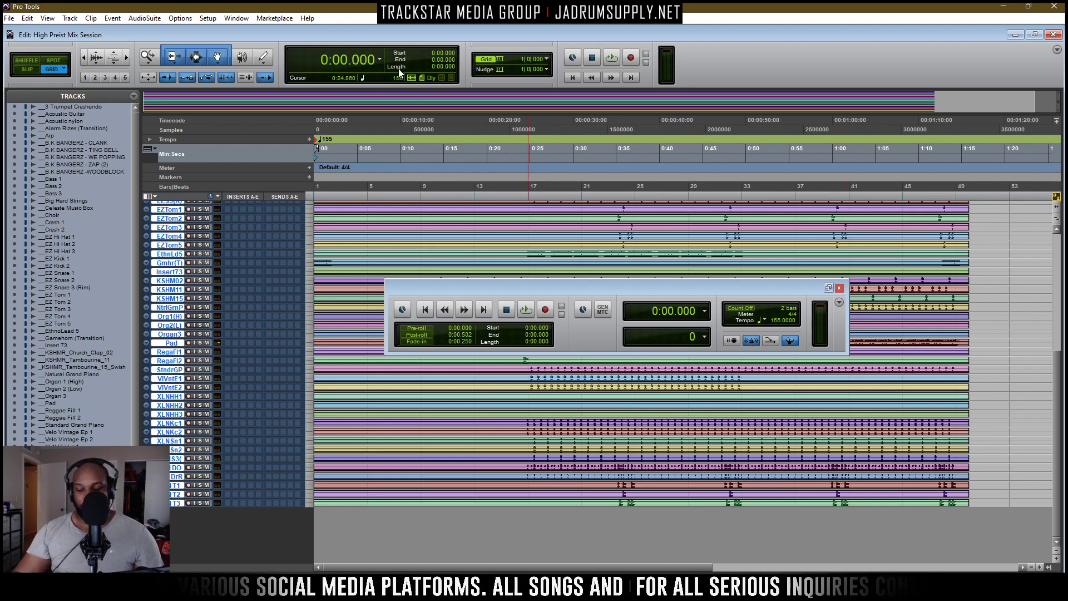
Set the faders of all selected tracks to -15.3 dB during playback, and close the Mix and Transport windows
{"action": "key", "text": "ctrl+equal"}
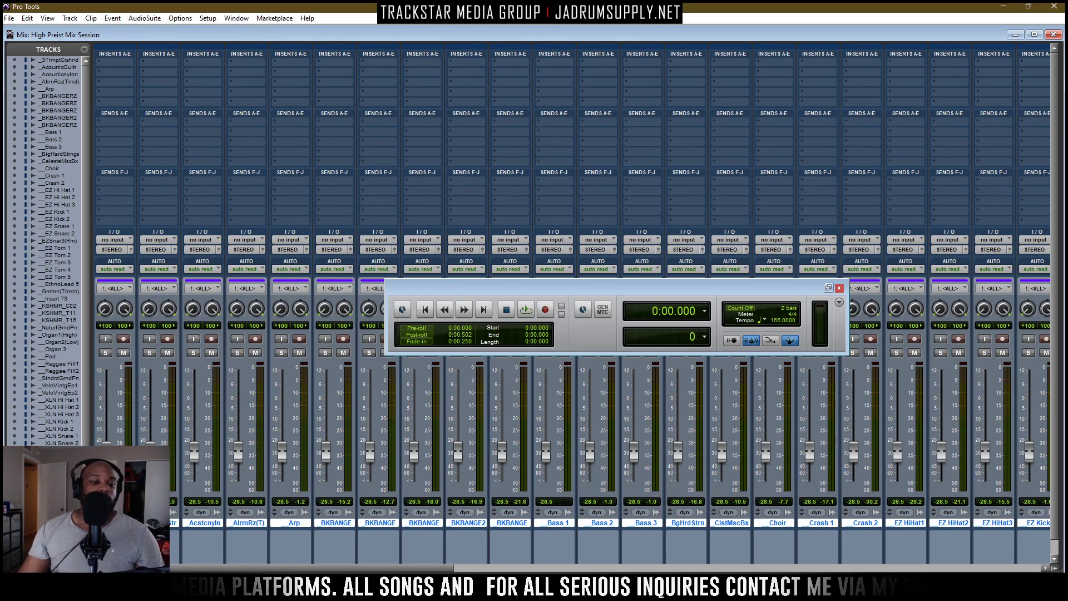
{"action": "key", "text": "space"}
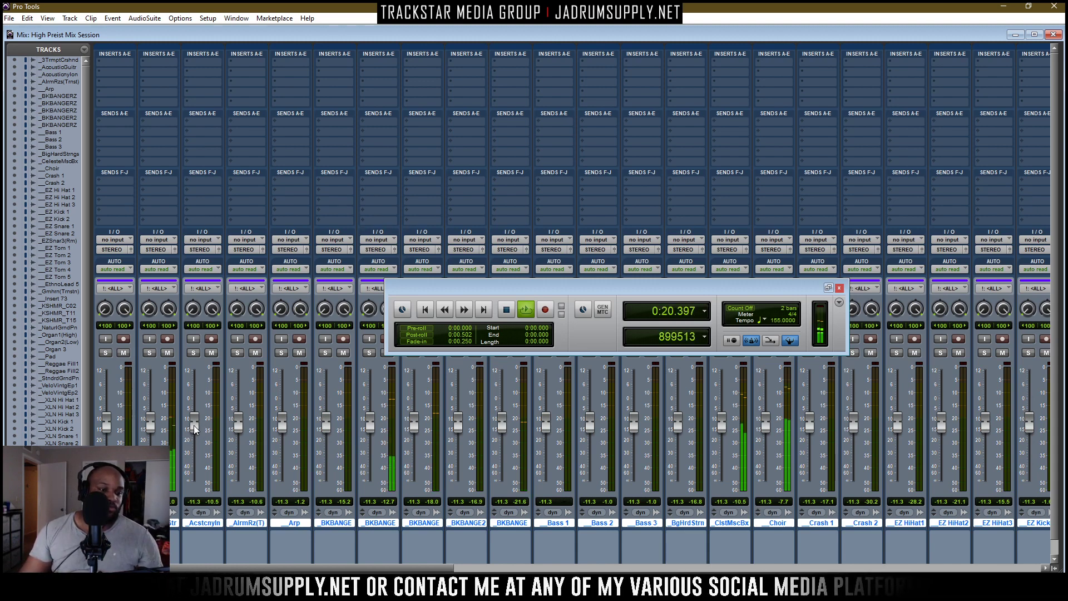
{"action": "left_click_drag", "start_coordinate": [194, 425], "coordinate": [203, 508]}
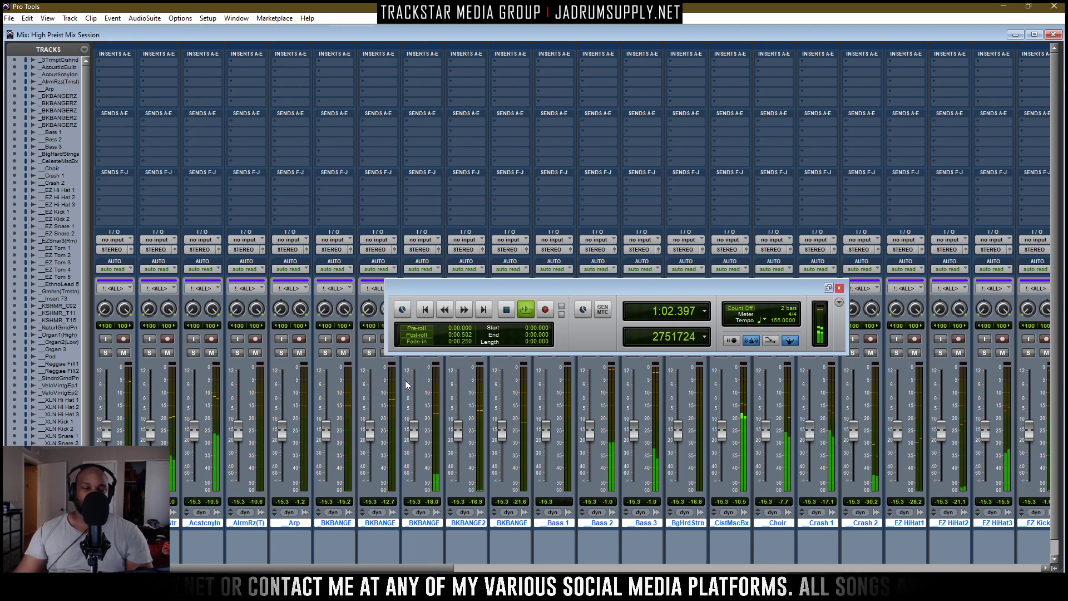
{"action": "key", "text": "space"}
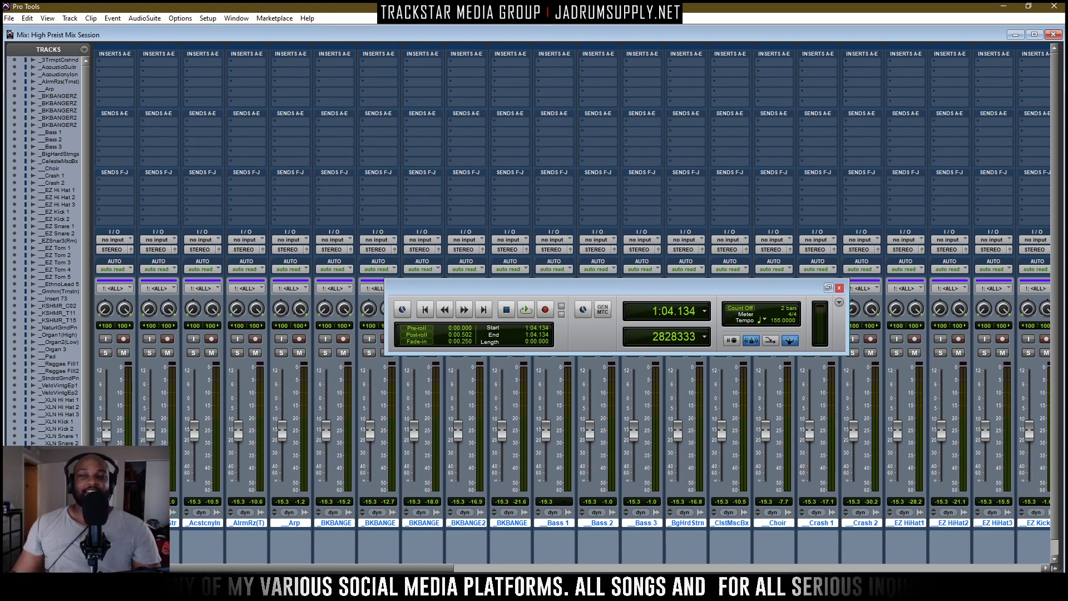
{"action": "left_click", "coordinate": [1053, 36]}
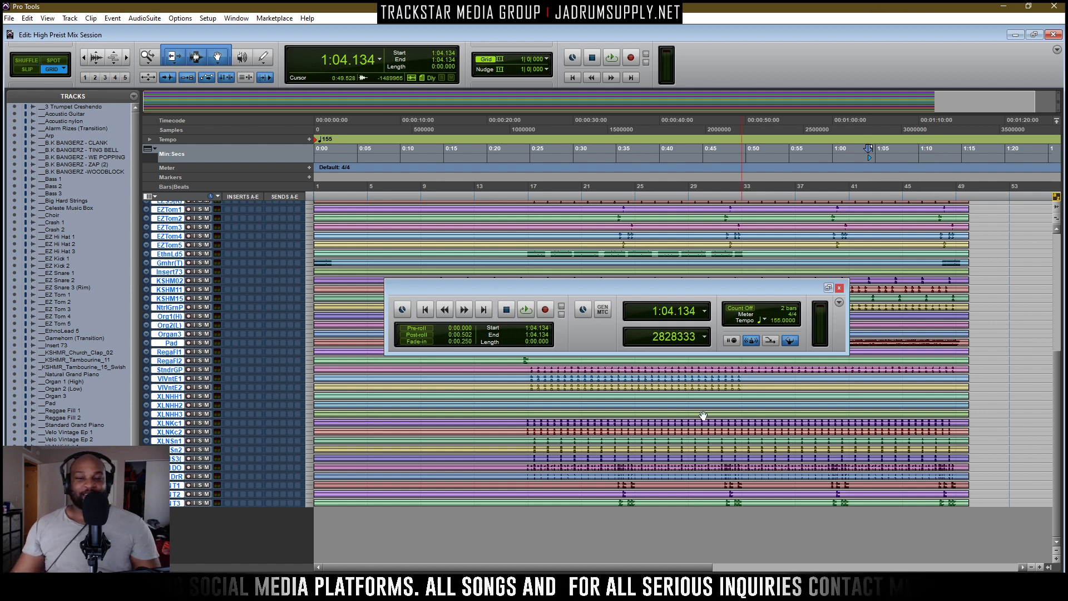
{"action": "left_click", "coordinate": [839, 288]}
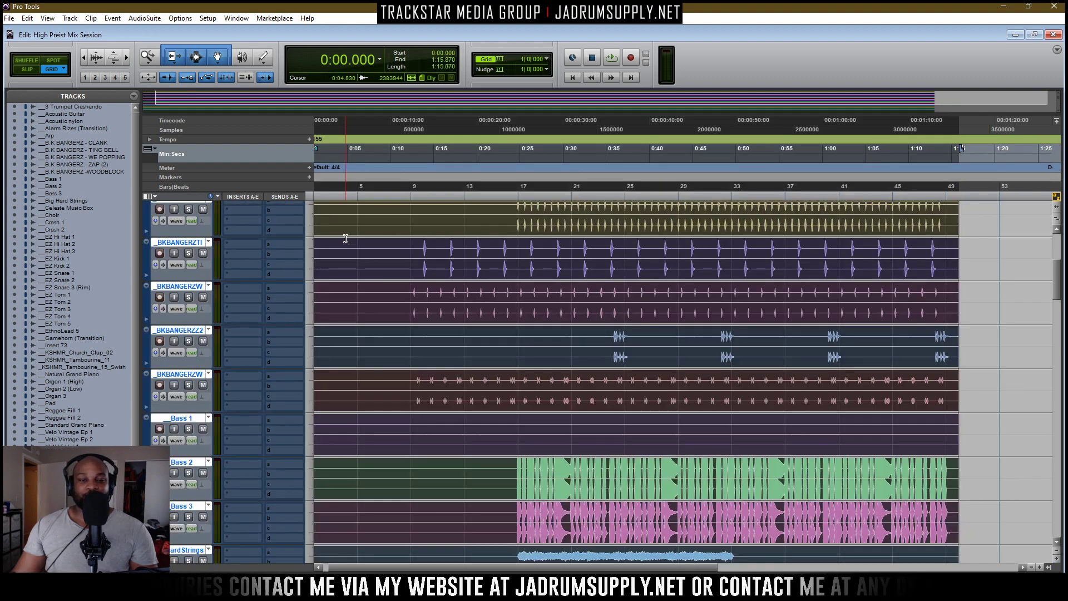
Review the track waveforms down to XLN Tom 3 and check the full name of the XLN drum room track
{"action": "scroll", "coordinate": [346, 239], "scroll_direction": "down", "scroll_amount": 20}
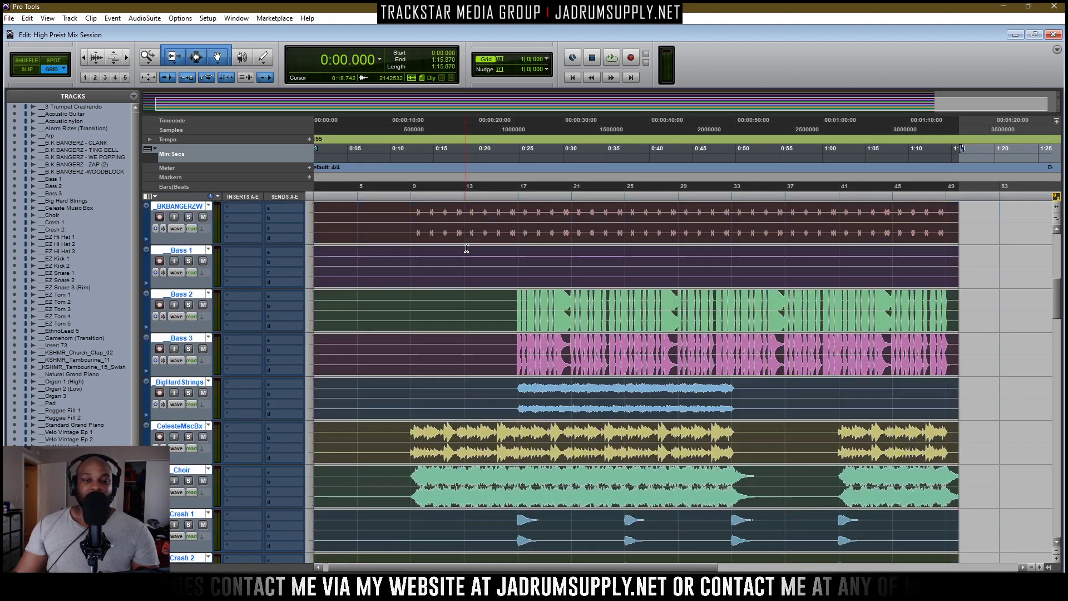
{"action": "scroll", "coordinate": [474, 267], "scroll_direction": "down", "scroll_amount": 7}
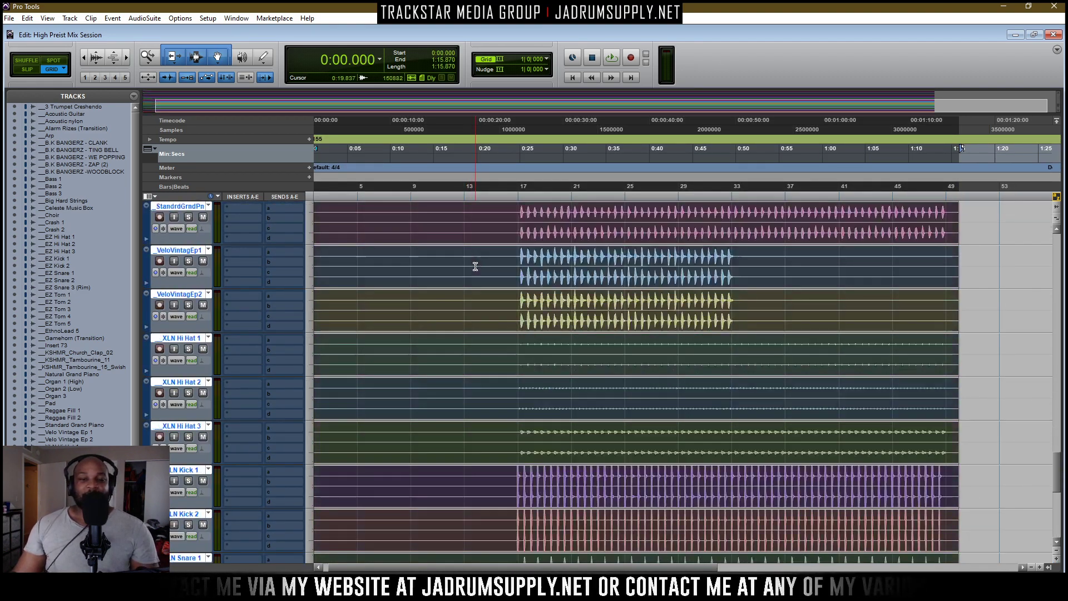
{"action": "scroll", "coordinate": [491, 290], "scroll_direction": "down", "scroll_amount": 15}
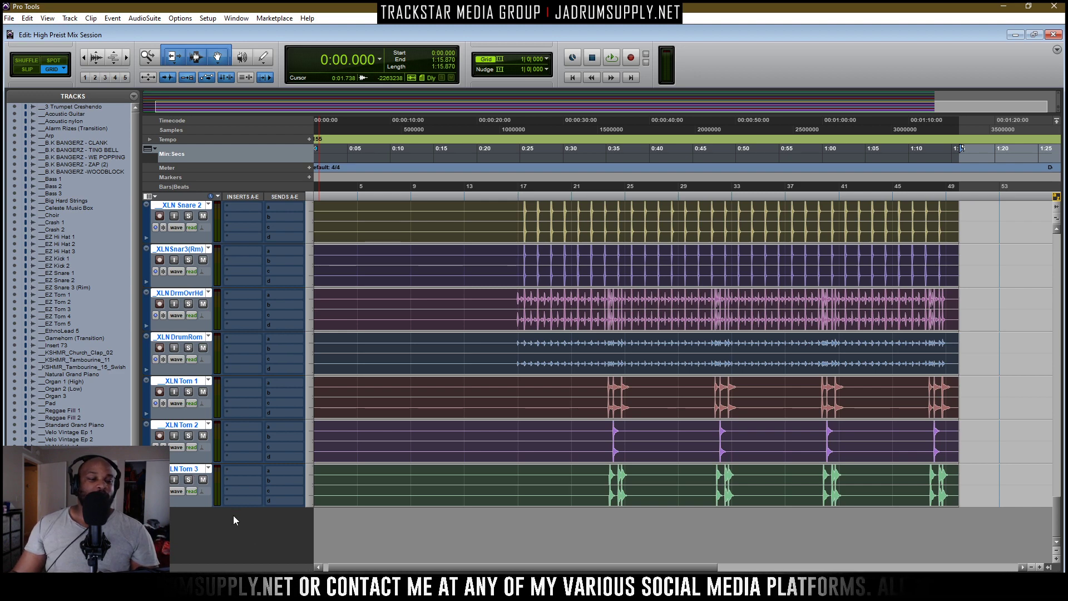
{"action": "left_click", "coordinate": [189, 479]}
{"action": "left_click", "coordinate": [189, 479]}
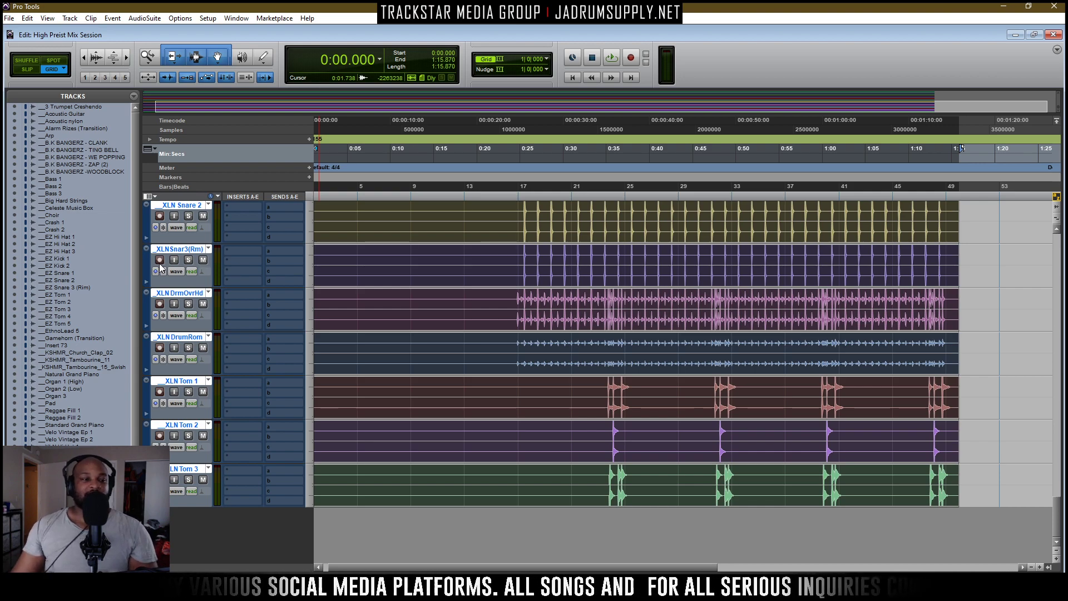
{"action": "scroll", "coordinate": [299, 343], "scroll_direction": "up", "scroll_amount": 5}
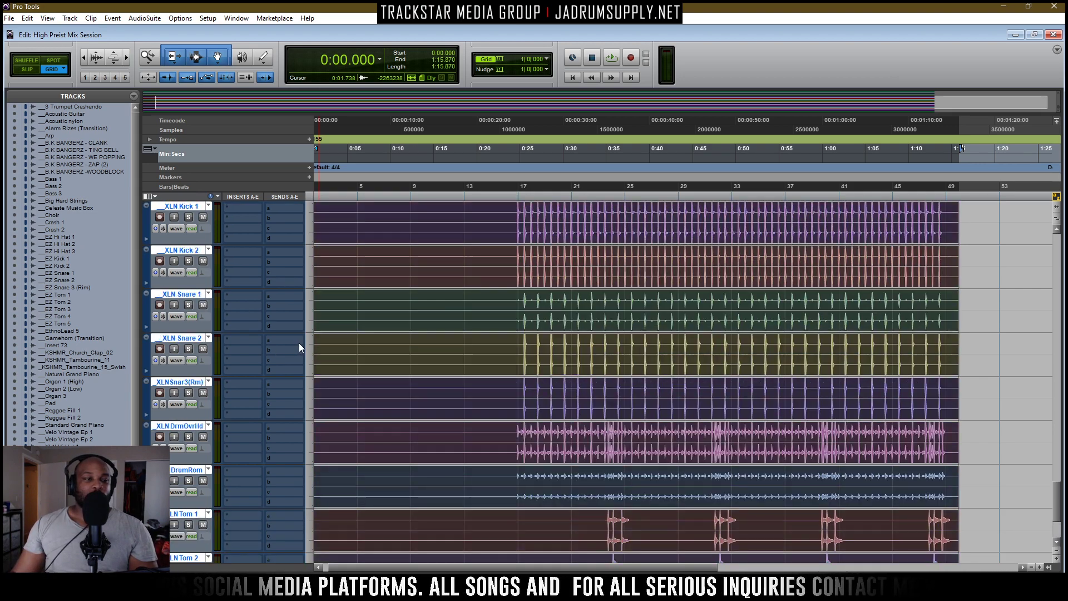
{"action": "scroll", "coordinate": [268, 349], "scroll_direction": "down", "scroll_amount": 2}
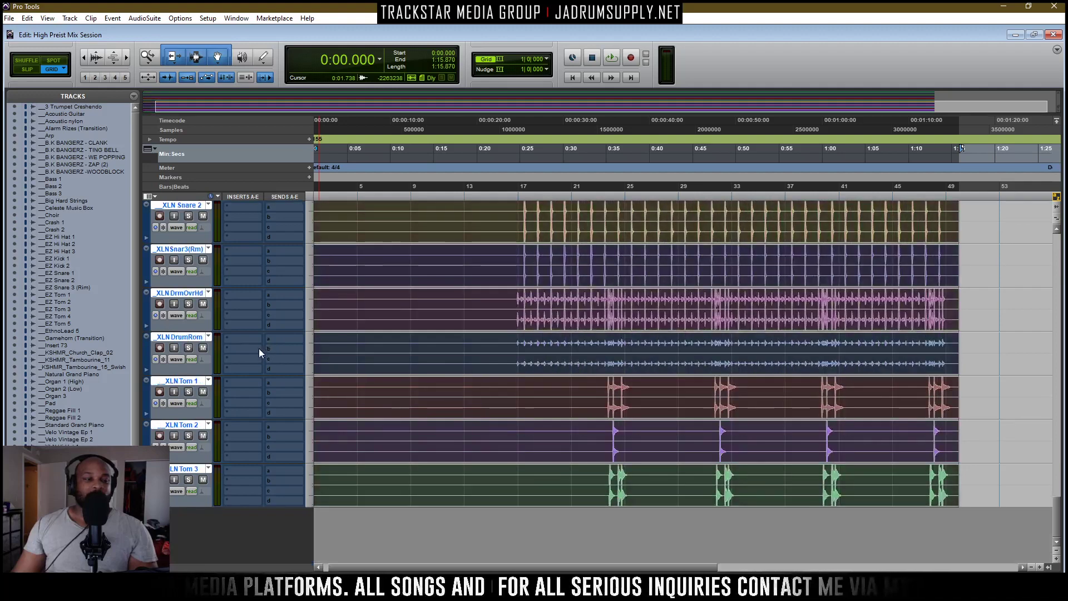
{"action": "double_click", "coordinate": [179, 338]}
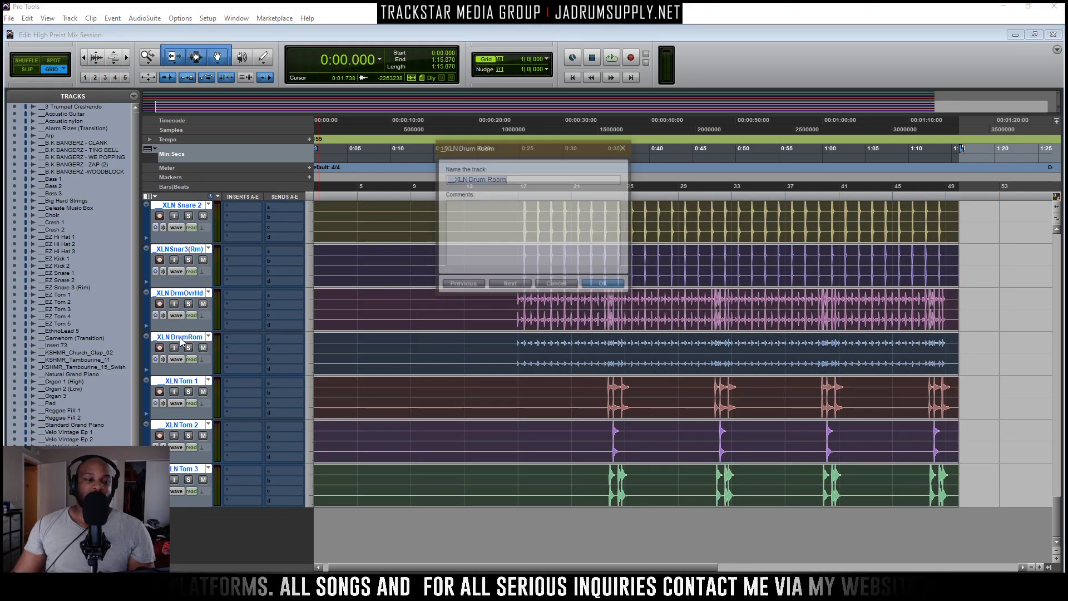
{"action": "key", "text": "Escape"}
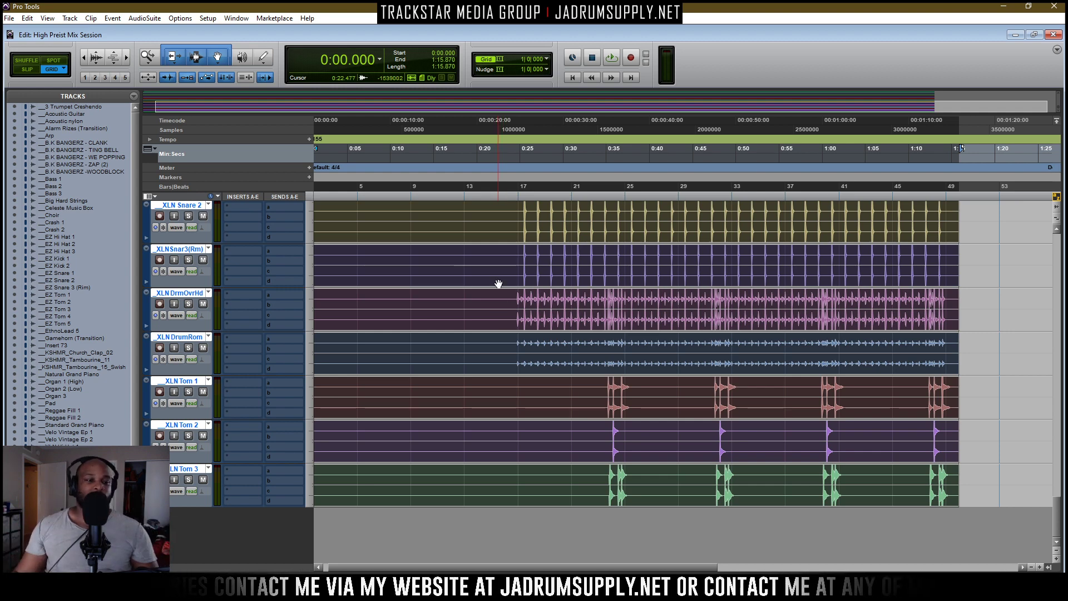
Clear the selection of all tracks and select only EZ Tom 1 through EZ Tom 5
{"action": "left_click", "coordinate": [177, 469]}
{"action": "scroll", "coordinate": [176, 358], "scroll_direction": "up", "scroll_amount": 9}
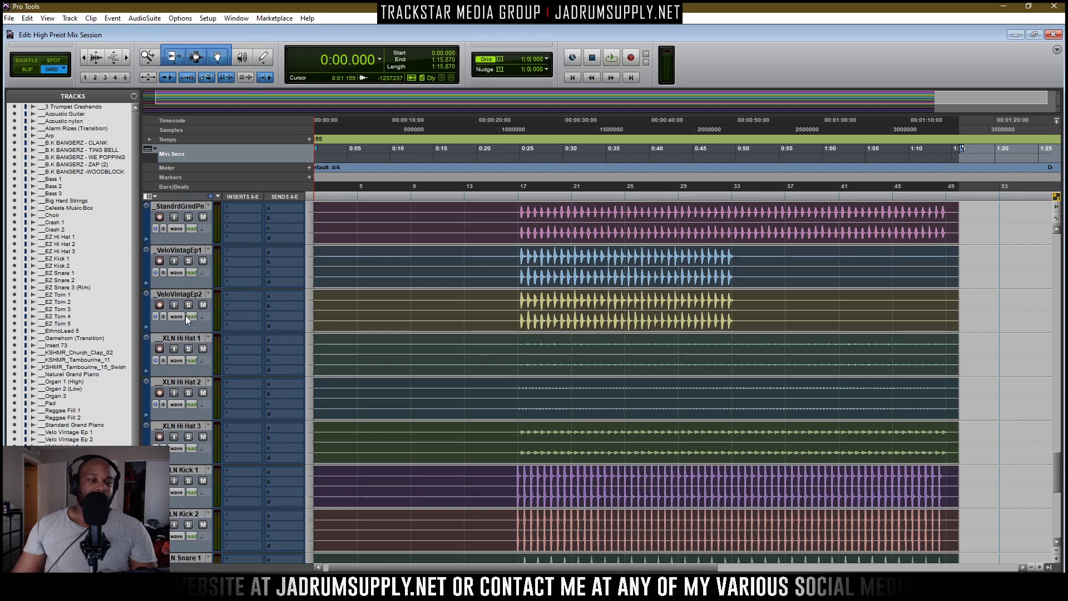
{"action": "scroll", "coordinate": [180, 250], "scroll_direction": "up", "scroll_amount": 12}
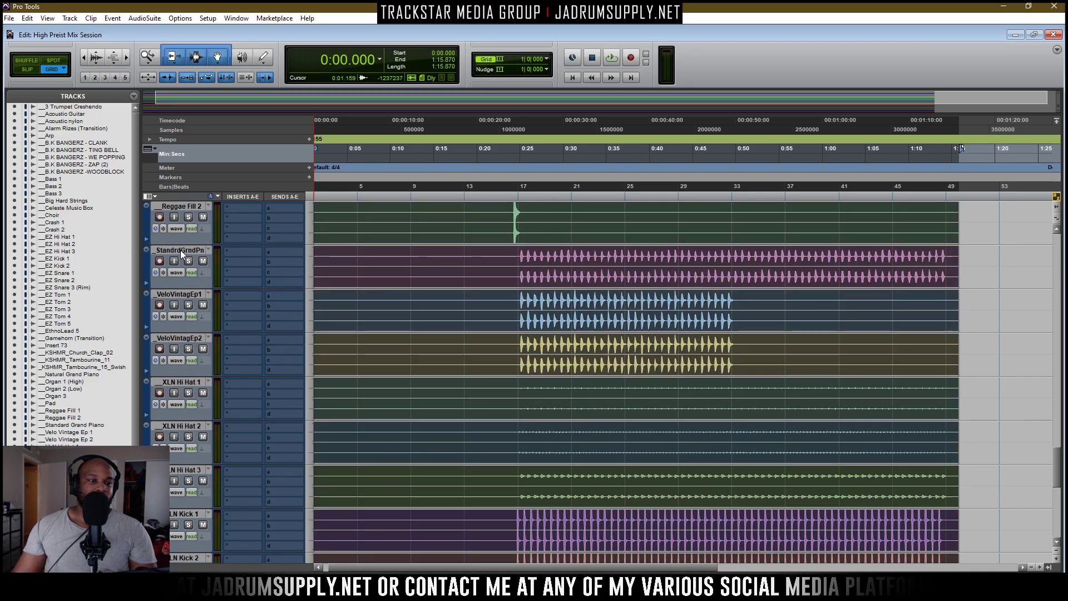
{"action": "scroll", "coordinate": [179, 251], "scroll_direction": "up", "scroll_amount": 5}
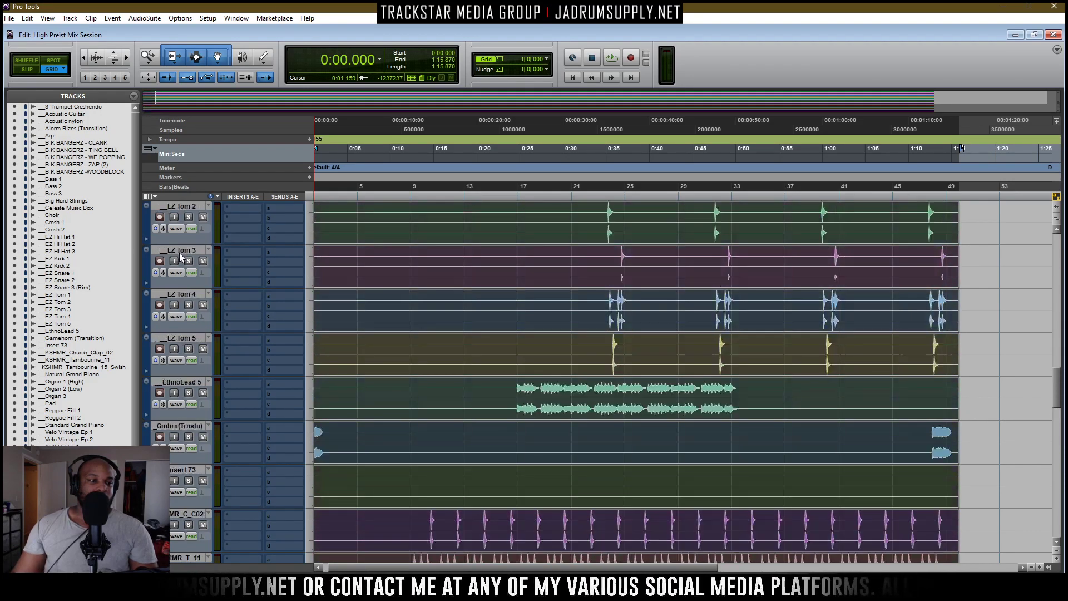
{"action": "mouse_move", "coordinate": [190, 341]}
{"action": "left_mouse_down"}
{"action": "mouse_move", "coordinate": [173, 295]}
{"action": "mouse_move", "coordinate": [191, 208]}
{"action": "left_mouse_up"}
{"action": "scroll", "coordinate": [181, 254], "scroll_direction": "up", "scroll_amount": 1}
{"action": "scroll", "coordinate": [181, 255], "scroll_direction": "up", "scroll_amount": 1}
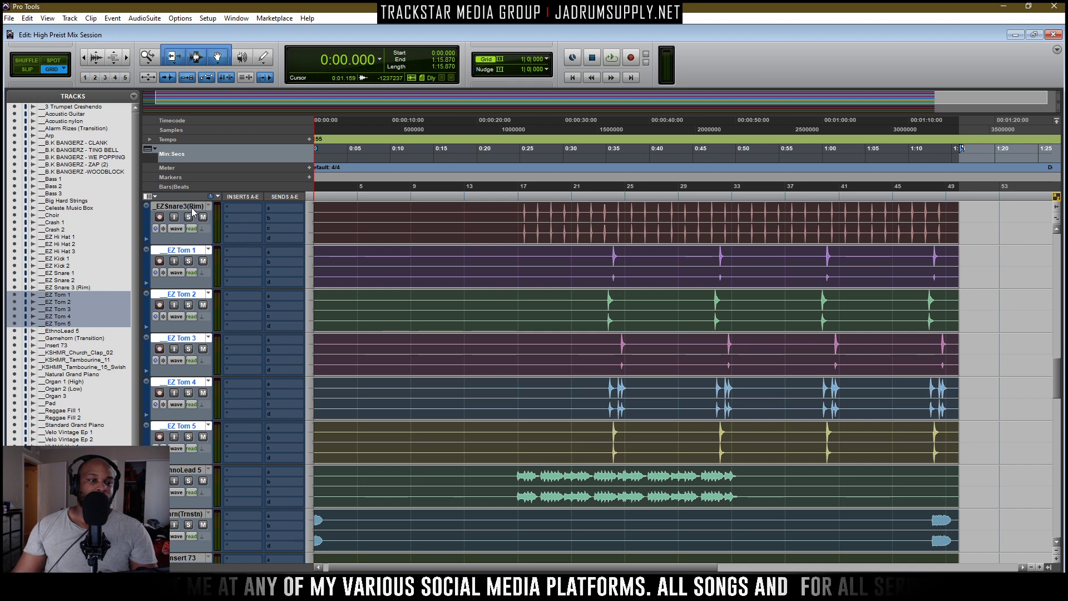
Extend the track selection to the EZ snares, kicks and hi-hats and to Crash 1 and Crash 2
{"action": "scroll", "coordinate": [191, 272], "scroll_direction": "up", "scroll_amount": 5}
{"action": "left_click_drag", "start_coordinate": [175, 382], "coordinate": [184, 240]}
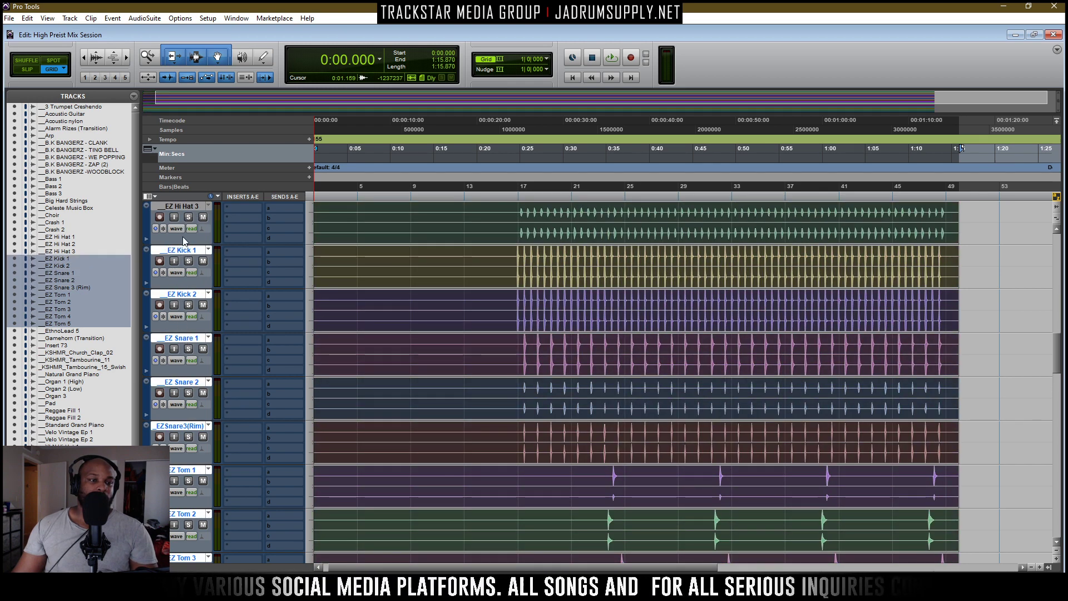
{"action": "scroll", "coordinate": [194, 243], "scroll_direction": "up", "scroll_amount": 3}
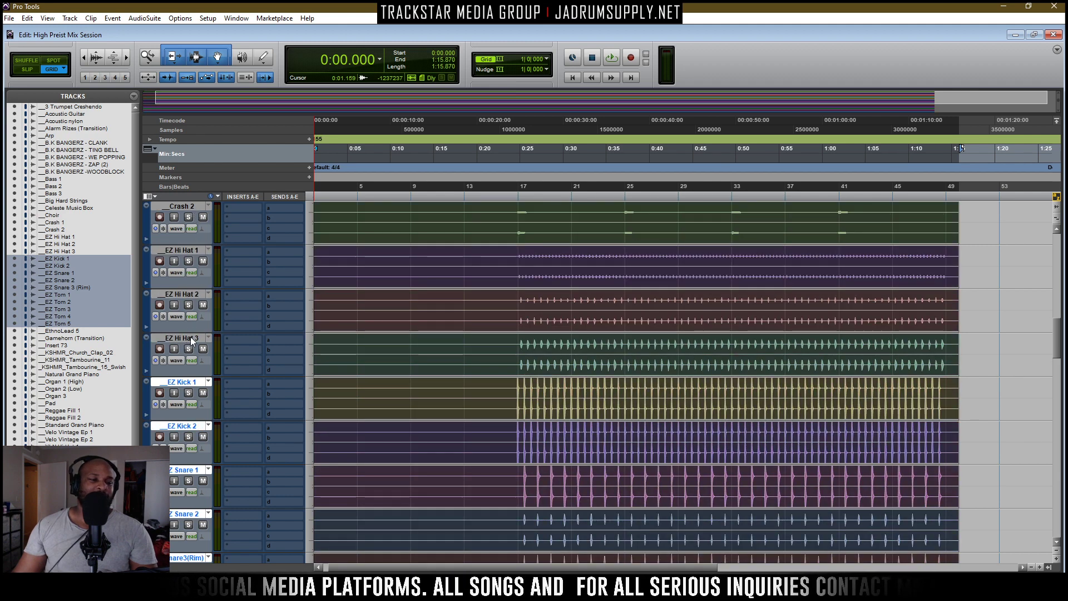
{"action": "left_click_drag", "start_coordinate": [190, 336], "coordinate": [188, 244]}
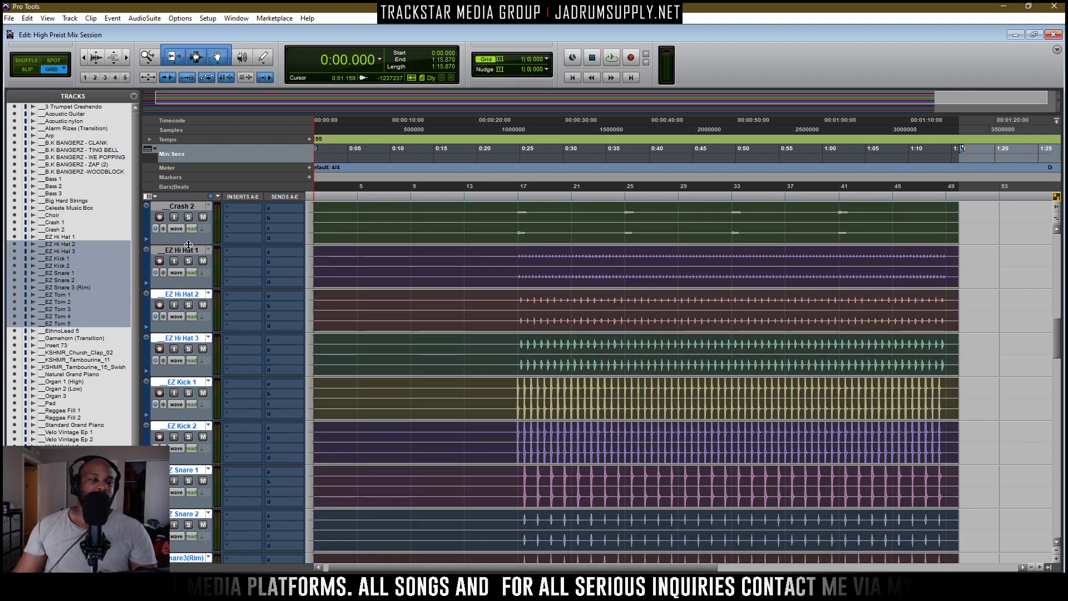
{"action": "scroll", "coordinate": [198, 253], "scroll_direction": "up", "scroll_amount": 2}
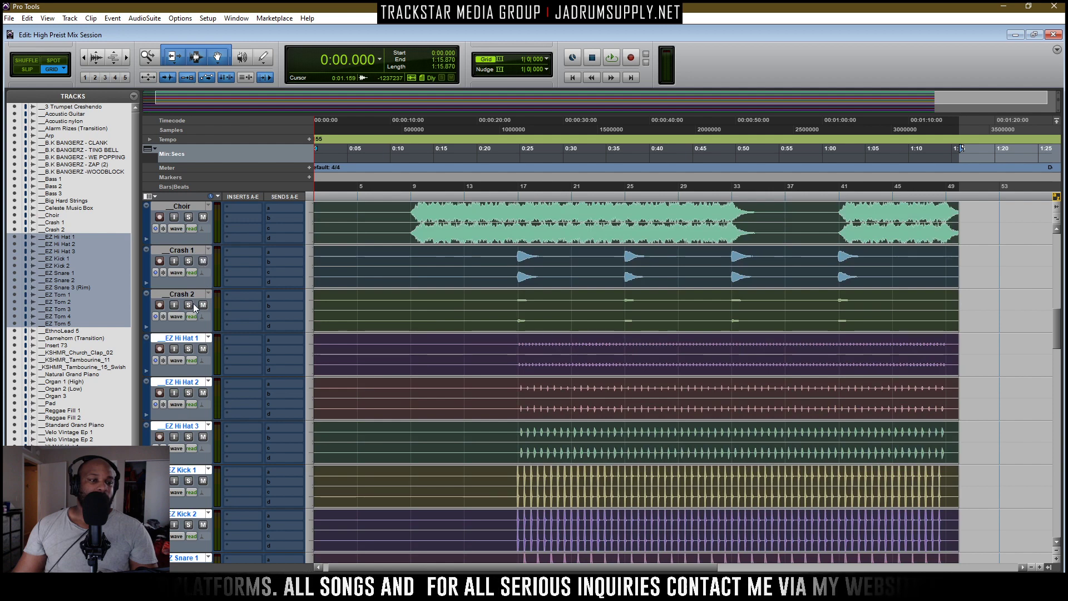
{"action": "scroll", "coordinate": [207, 278], "scroll_direction": "up", "scroll_amount": 3}
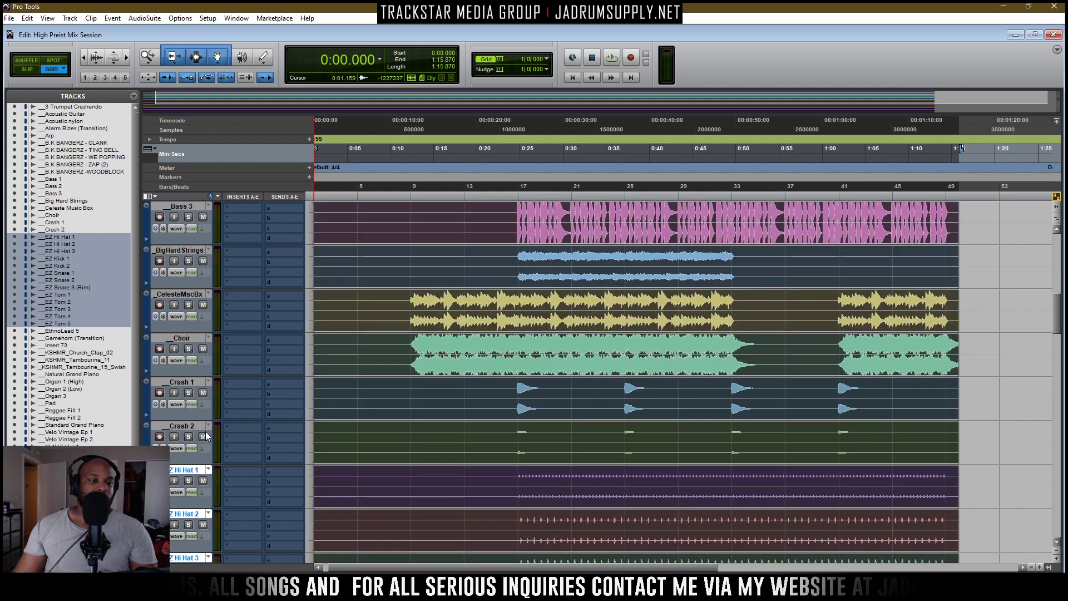
{"action": "left_click", "coordinate": [195, 380], "text": "shift"}
Move the selected crash and EZ drum tracks to the top of the track list, above the 3 Trumpet Creshendo track
{"action": "scroll", "coordinate": [221, 370], "scroll_direction": "up", "scroll_amount": 6}
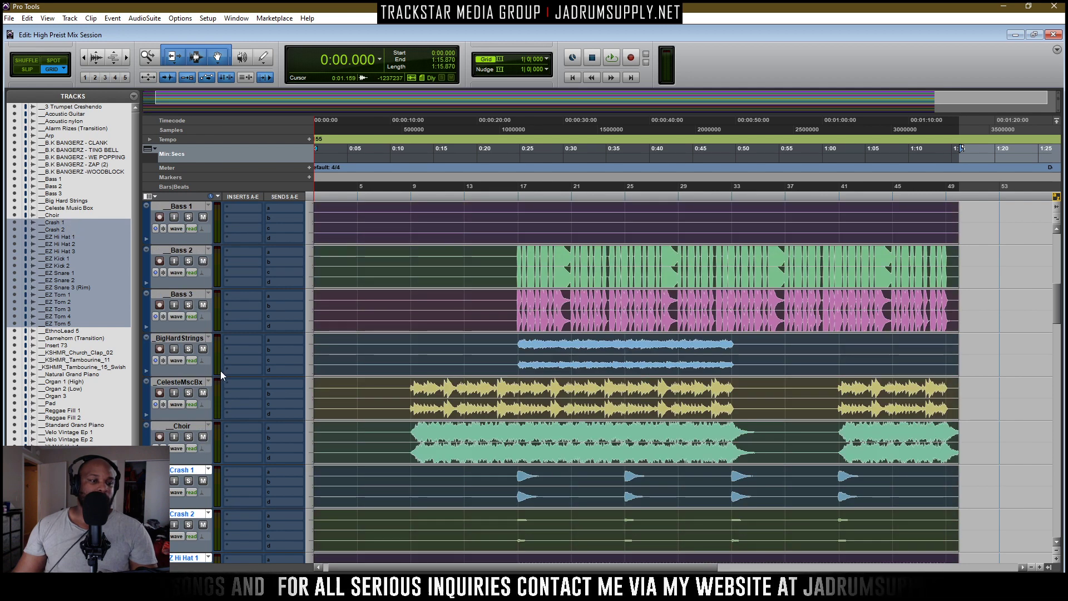
{"action": "scroll", "coordinate": [197, 317], "scroll_direction": "up", "scroll_amount": 6}
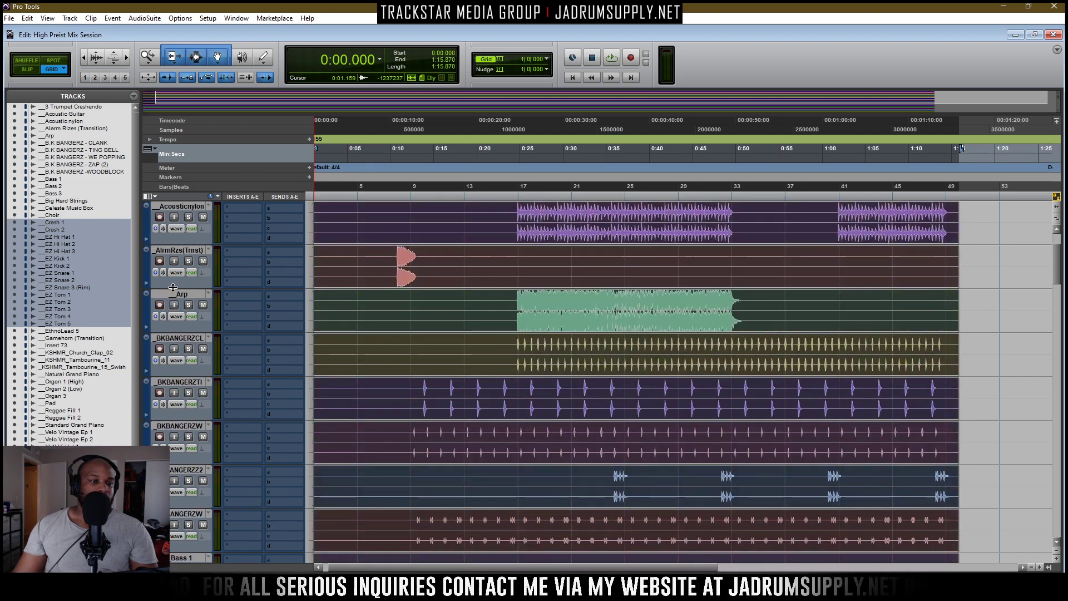
{"action": "scroll", "coordinate": [182, 283], "scroll_direction": "down", "scroll_amount": 10}
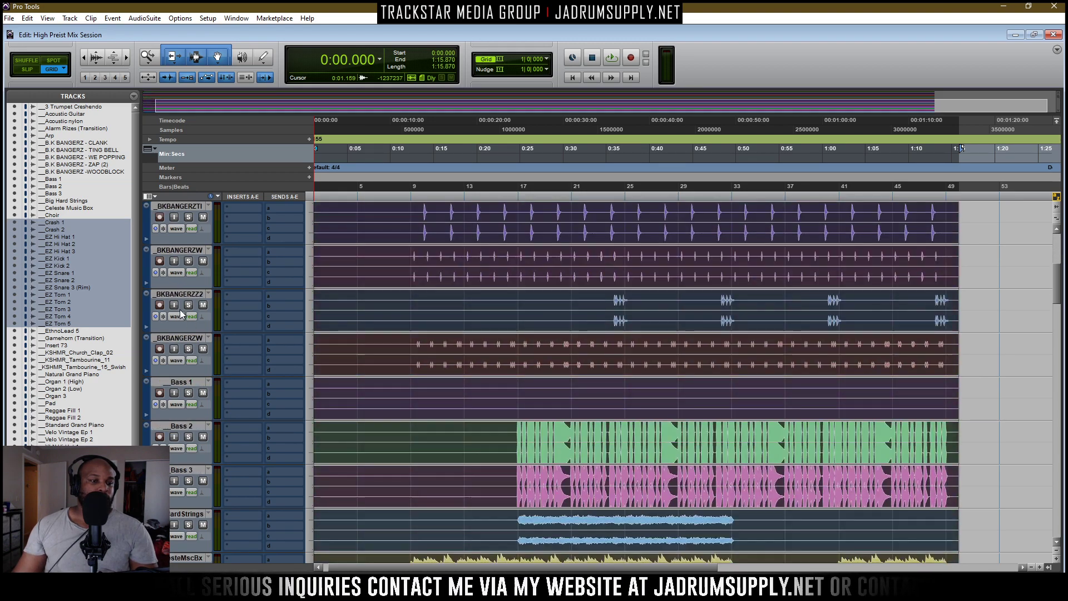
{"action": "scroll", "coordinate": [180, 473], "scroll_direction": "up", "scroll_amount": 10}
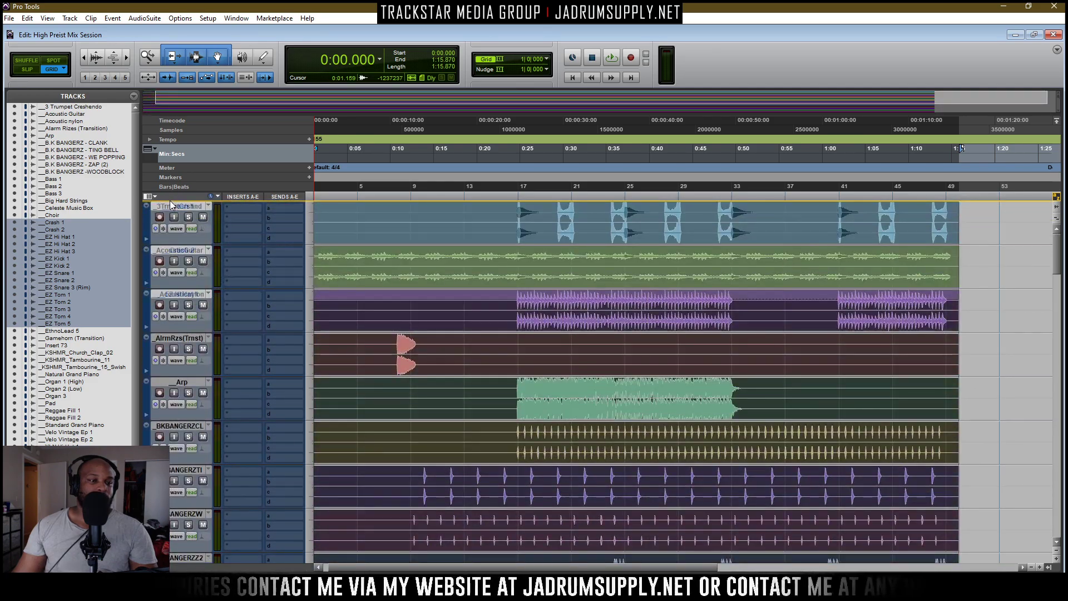
{"action": "left_click_drag", "start_coordinate": [171, 206], "coordinate": [172, 207]}
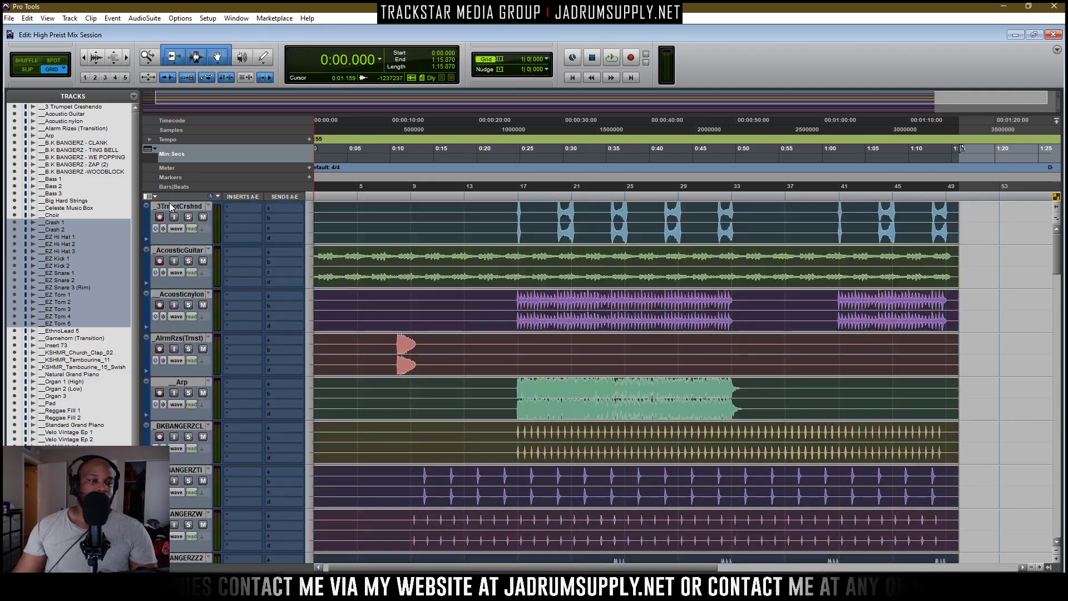
Select all XLN drum tracks from XLN Hi Hat 1 to XLN Tom 3 and move them directly below EZ Tom 5
{"action": "scroll", "coordinate": [281, 328], "scroll_direction": "down", "scroll_amount": 20}
{"action": "scroll", "coordinate": [242, 437], "scroll_direction": "down", "scroll_amount": 20}
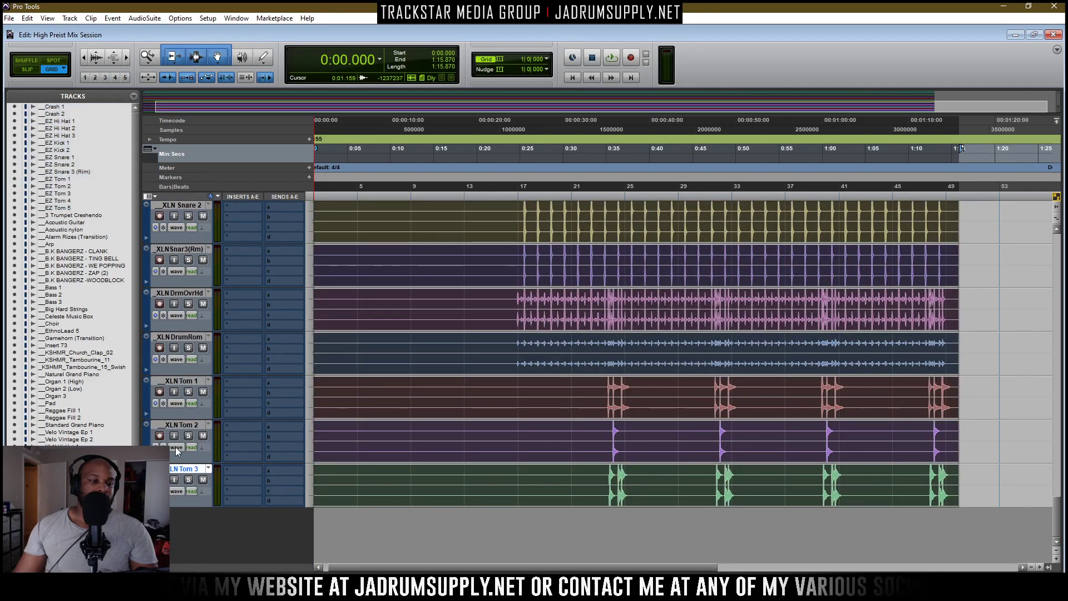
{"action": "scroll", "coordinate": [173, 405], "scroll_direction": "up", "scroll_amount": 4}
{"action": "scroll", "coordinate": [175, 359], "scroll_direction": "up", "scroll_amount": 5}
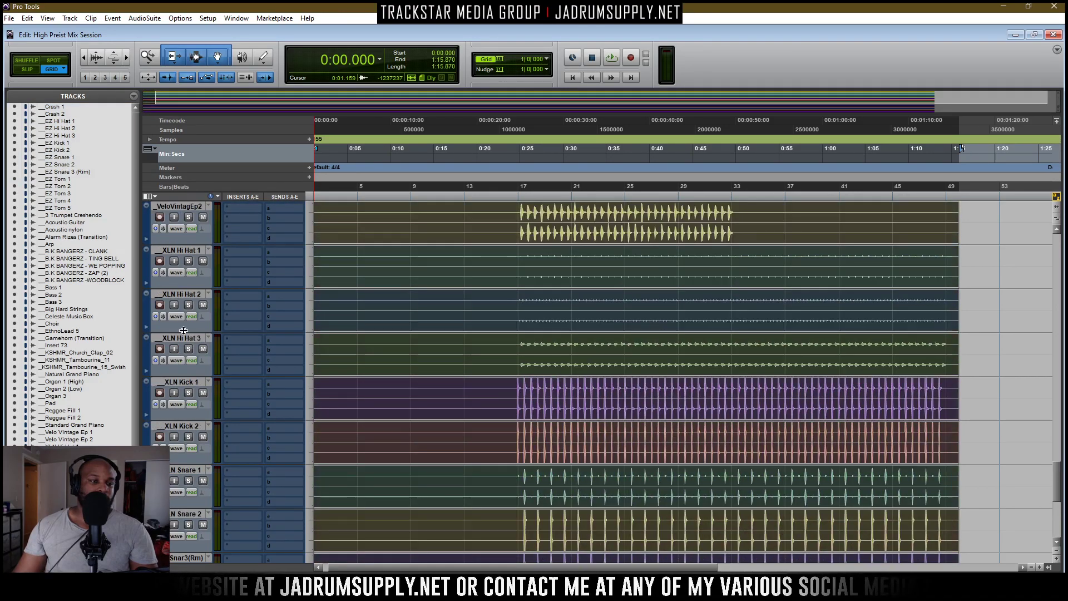
{"action": "left_click_drag", "start_coordinate": [190, 335], "coordinate": [181, 398]}
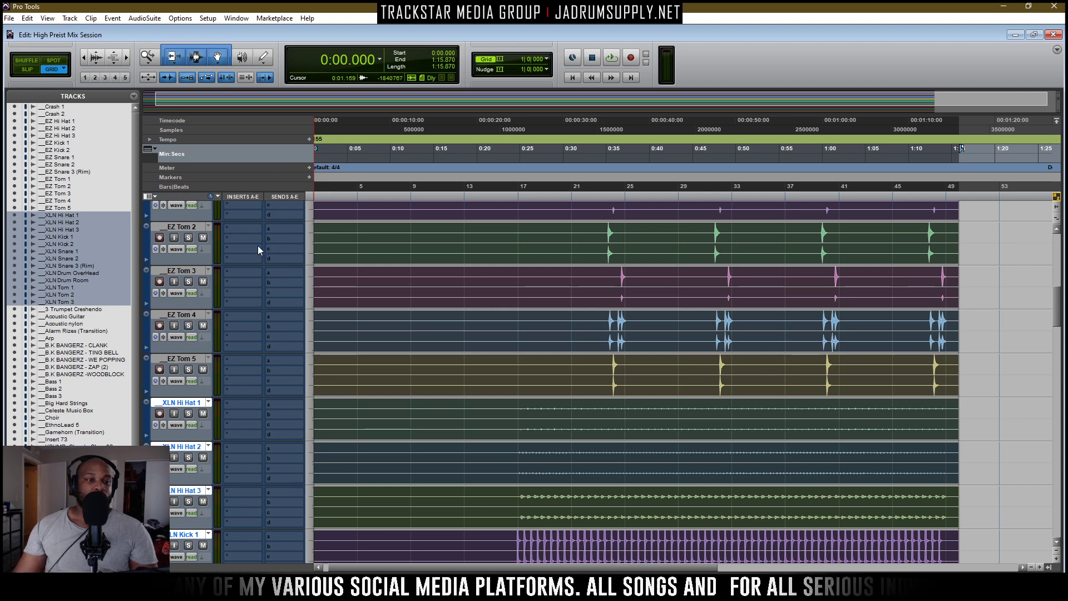
Select EZ Kick 1, EZ Kick 2, XLN Kick 1 and XLN Kick 2 and move them above Crash 1 at the top
{"action": "scroll", "coordinate": [285, 258], "scroll_direction": "up", "scroll_amount": 10}
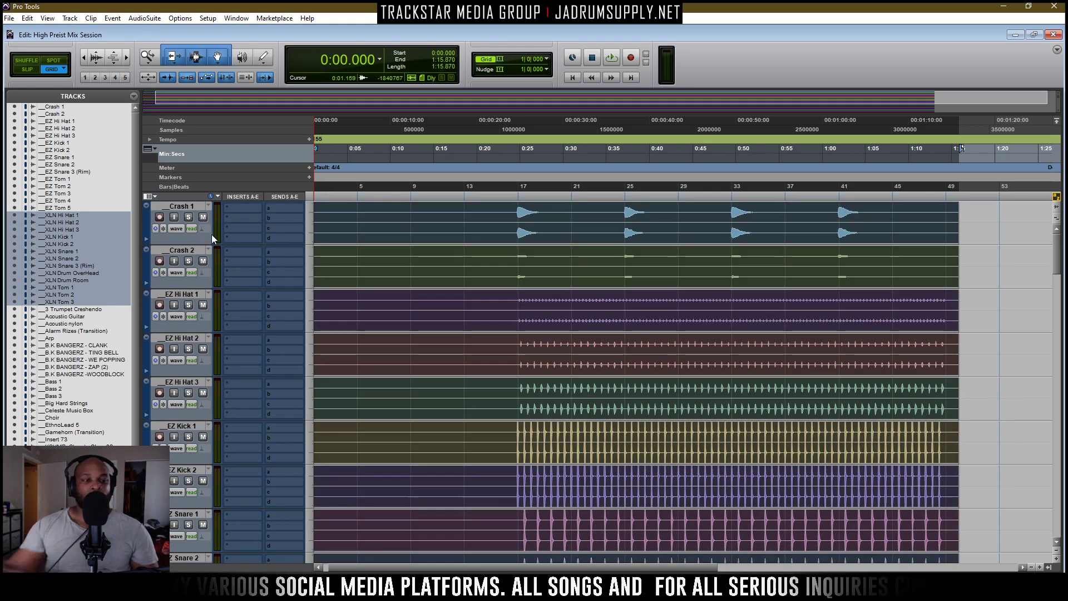
{"action": "left_click", "coordinate": [189, 426]}
{"action": "left_click", "coordinate": [189, 467], "text": "shift"}
{"action": "scroll", "coordinate": [280, 413], "scroll_direction": "down", "scroll_amount": 3}
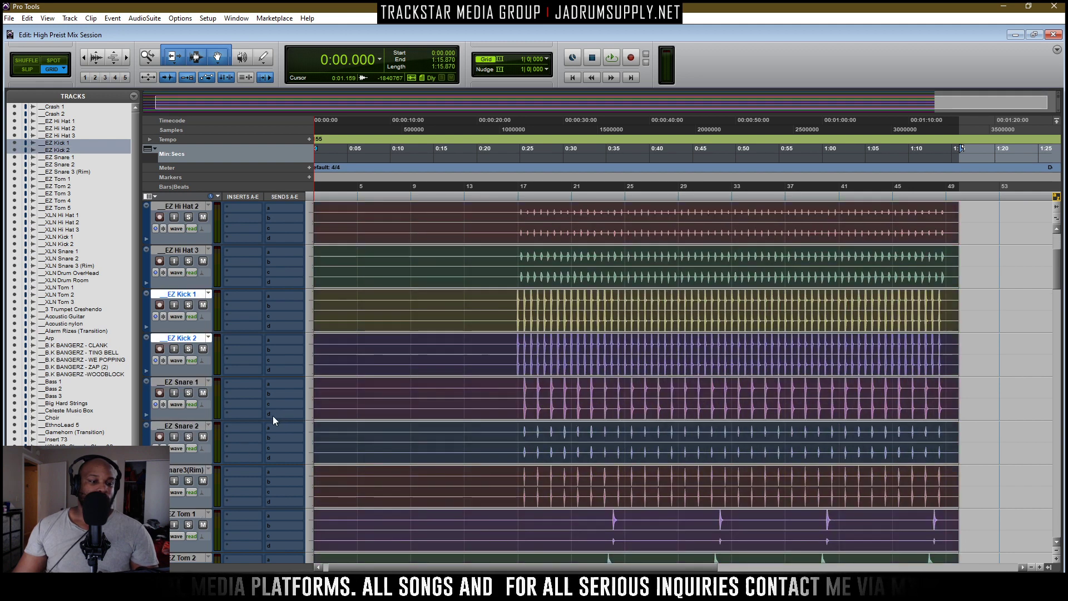
{"action": "scroll", "coordinate": [272, 417], "scroll_direction": "down", "scroll_amount": 10}
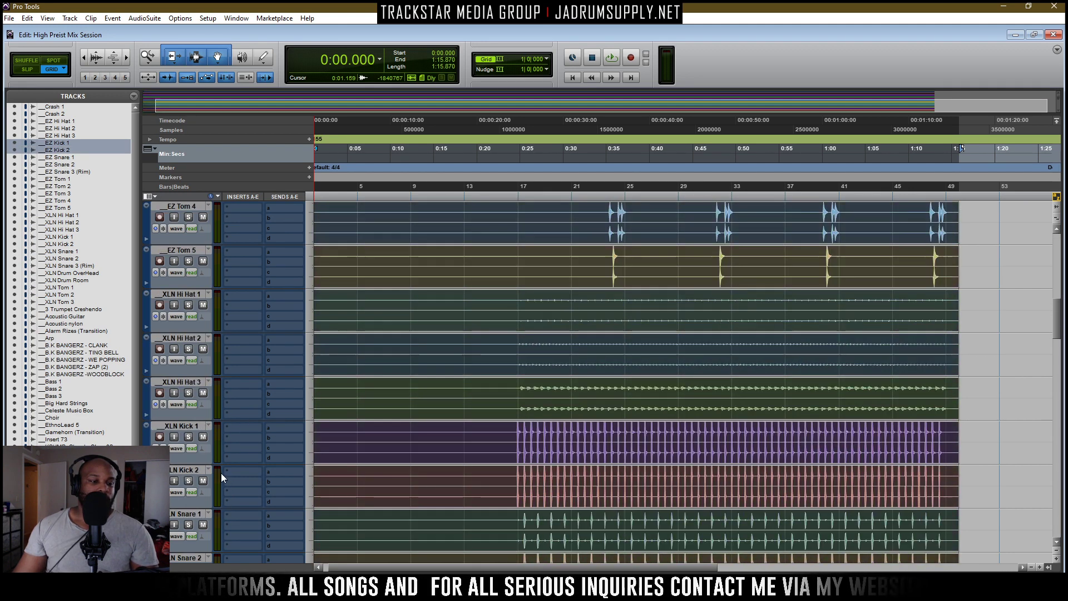
{"action": "left_click", "coordinate": [183, 425], "text": "ctrl"}
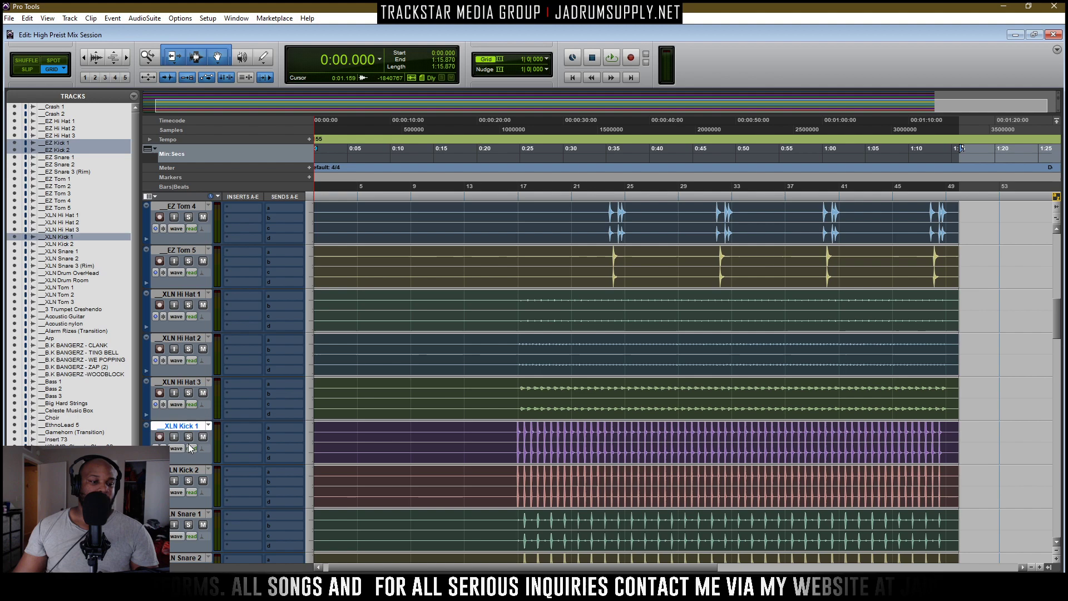
{"action": "left_click", "coordinate": [186, 472], "text": "ctrl"}
{"action": "left_click_drag", "start_coordinate": [192, 426], "coordinate": [169, 166]}
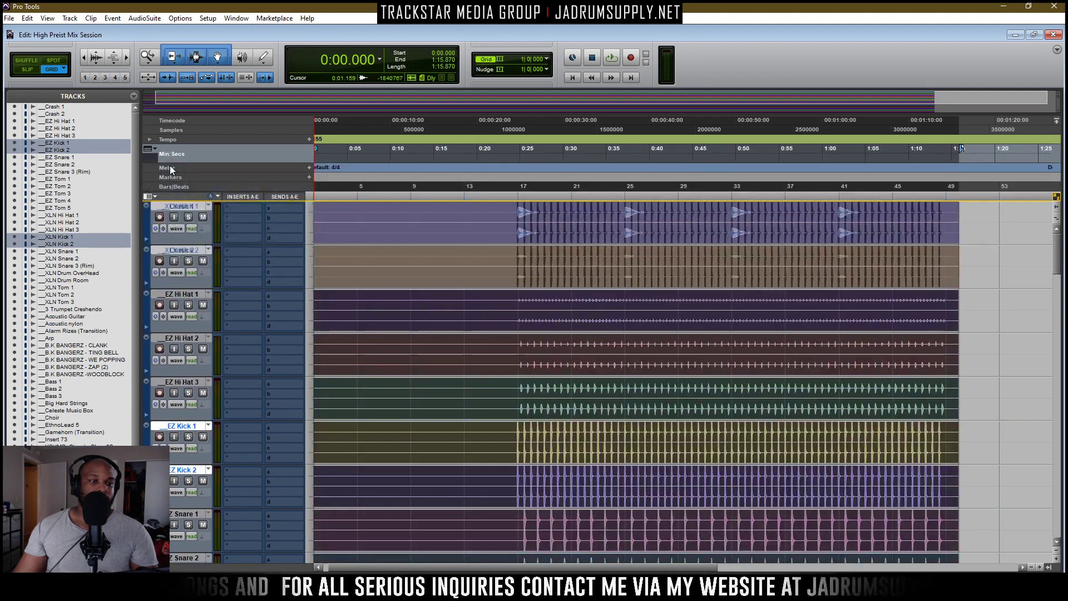
{"action": "left_click_drag", "start_coordinate": [165, 205], "coordinate": [196, 204]}
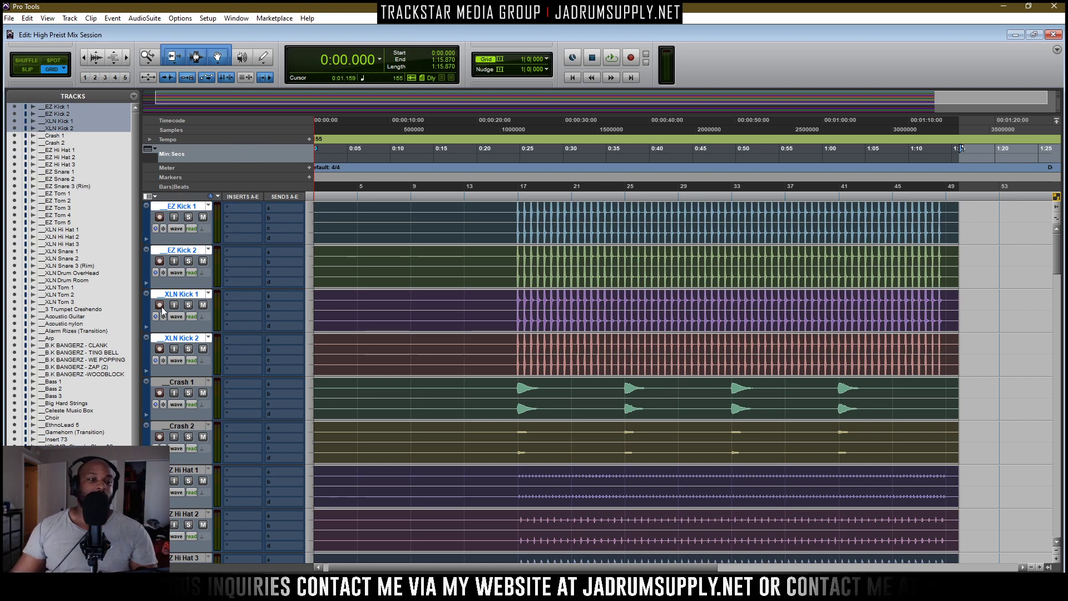
Select the EZ Snare 1, EZ Snare 2 and EZ Snare 3 (Rim) tracks
{"action": "scroll", "coordinate": [317, 407], "scroll_direction": "down", "scroll_amount": 2}
{"action": "scroll", "coordinate": [317, 406], "scroll_direction": "down", "scroll_amount": 2}
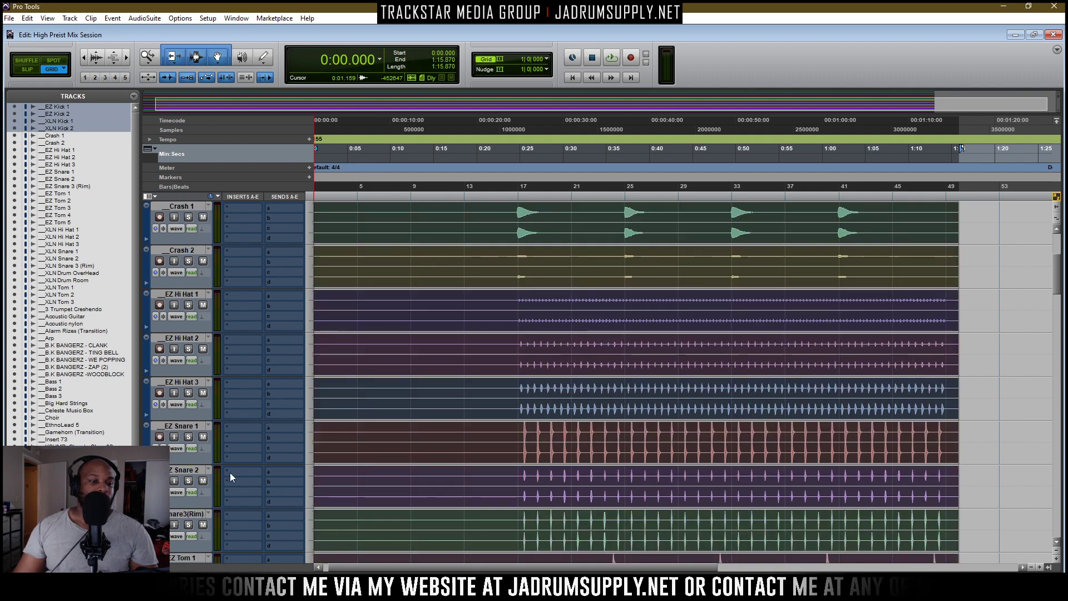
{"action": "left_click", "coordinate": [195, 425]}
{"action": "left_click", "coordinate": [189, 469], "text": "shift"}
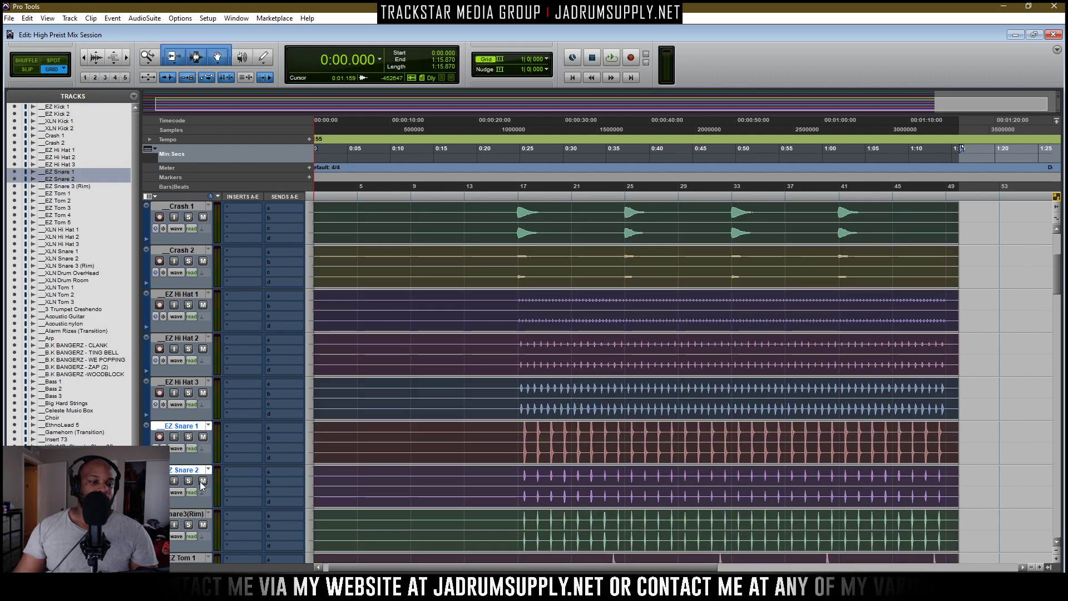
{"action": "scroll", "coordinate": [257, 458], "scroll_direction": "down", "scroll_amount": 3}
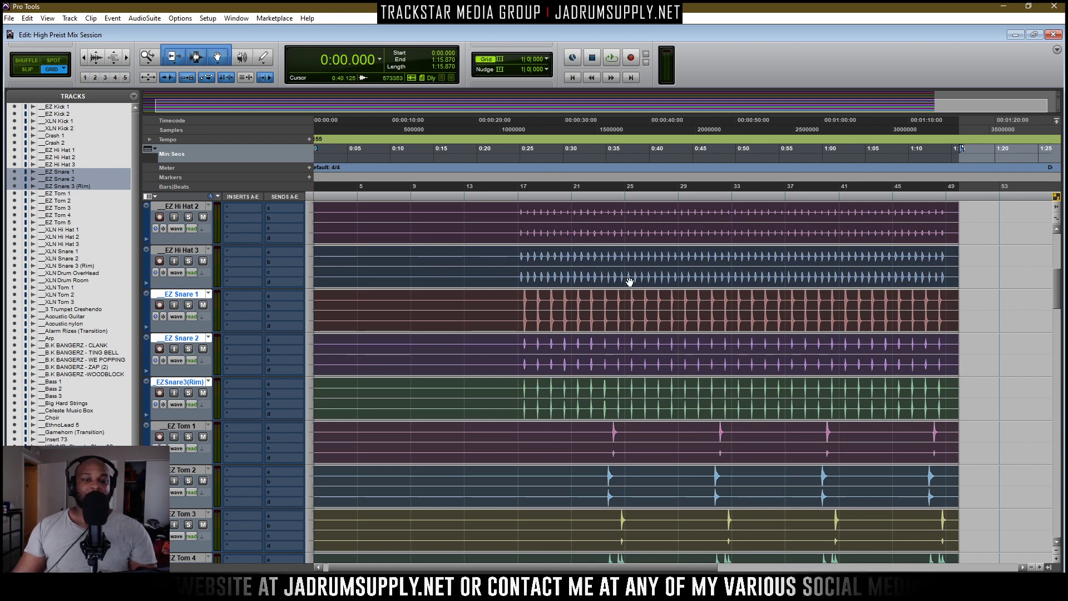
Audition EZ Snare 1, EZ Snare 2 and EZ Snare 3 (Rim) one at a time in solo, starting playback at bar 17
{"action": "left_click", "coordinate": [523, 184]}
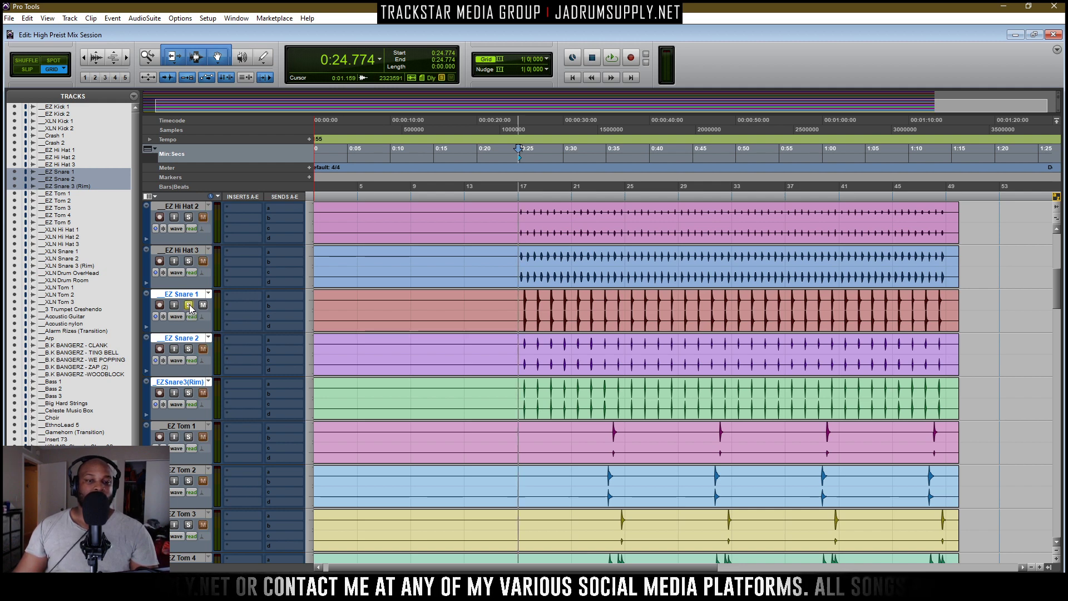
{"action": "key", "text": "space"}
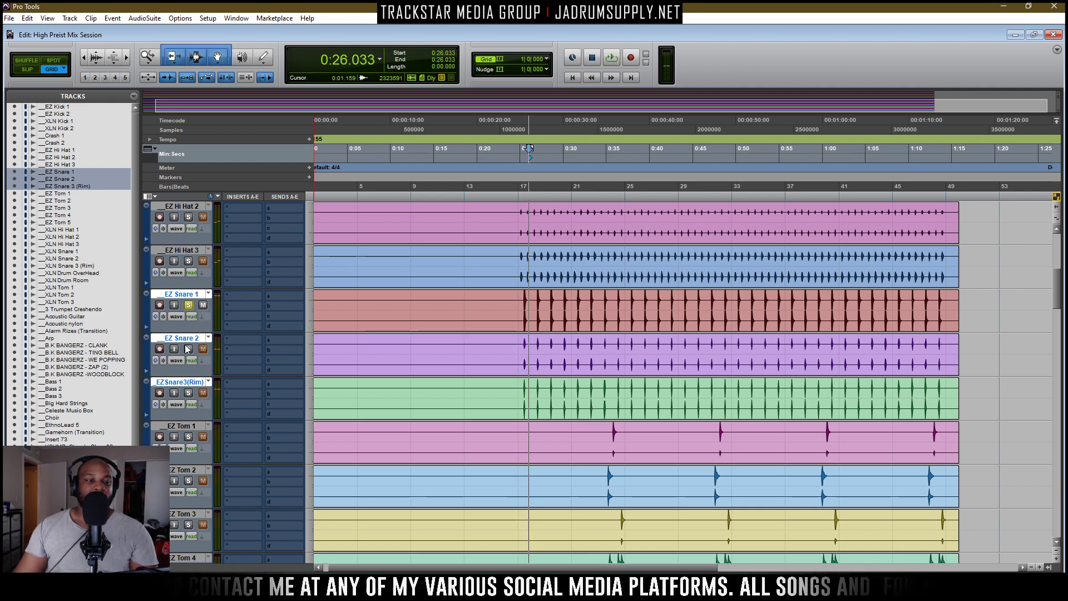
{"action": "left_click", "coordinate": [188, 348]}
{"action": "key", "text": "space"}
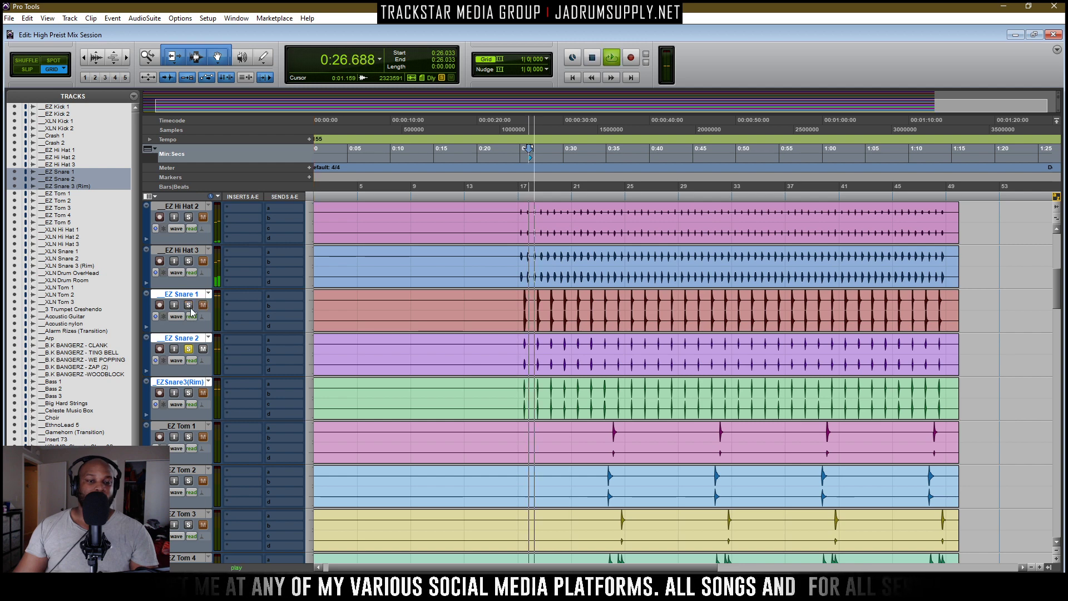
{"action": "key", "text": "space"}
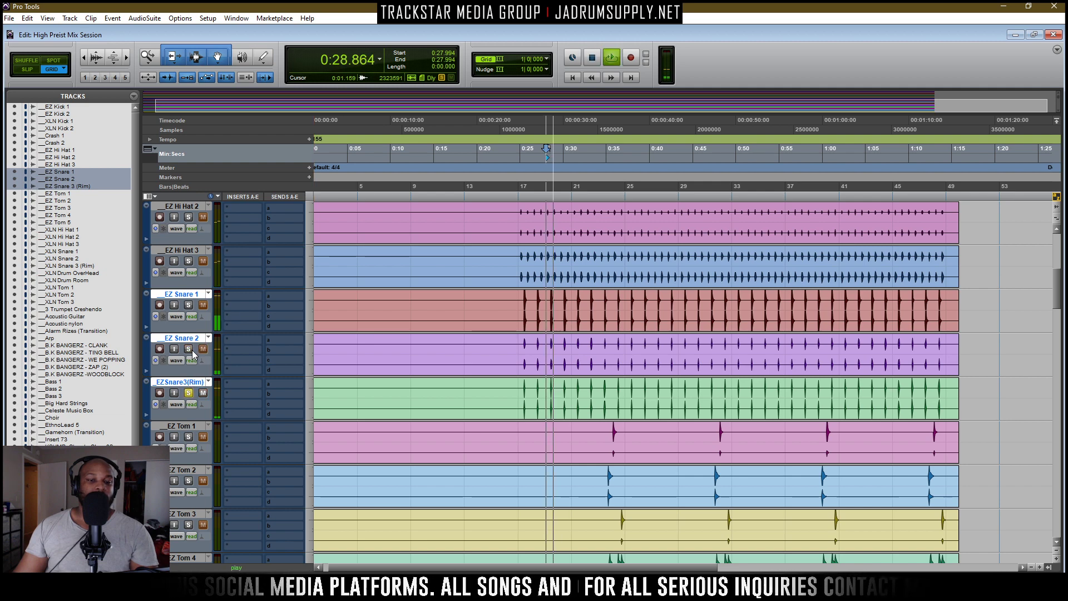
{"action": "key", "text": "space"}
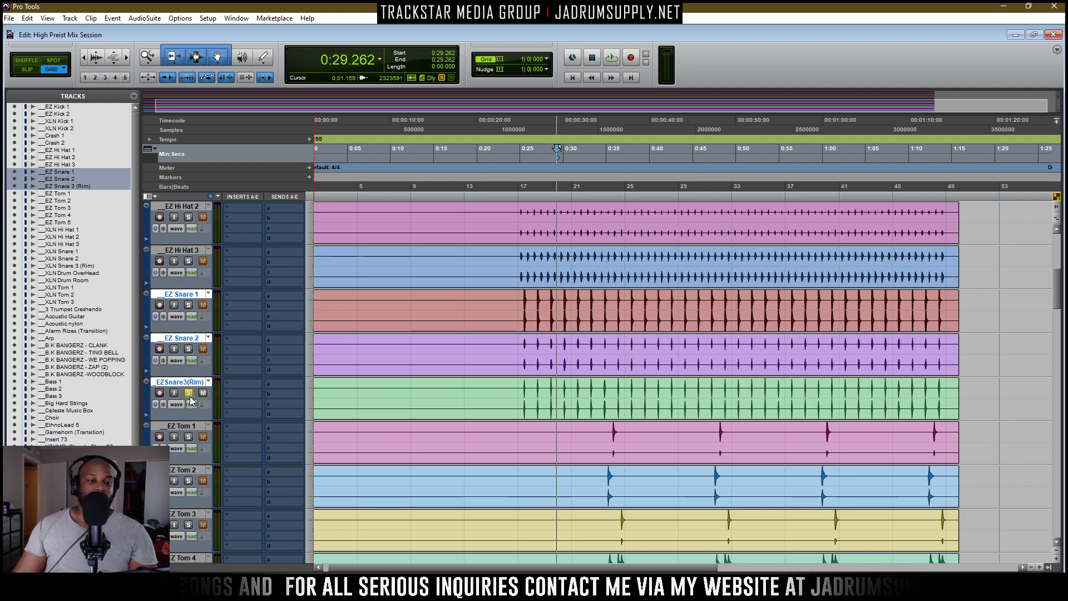
Add XLN Snare 1, XLN Snare 2 and XLN Snare 3 (Rim) to the selection and move all six snares directly below XLN Kick 2
{"action": "scroll", "coordinate": [184, 404], "scroll_direction": "down", "scroll_amount": 9}
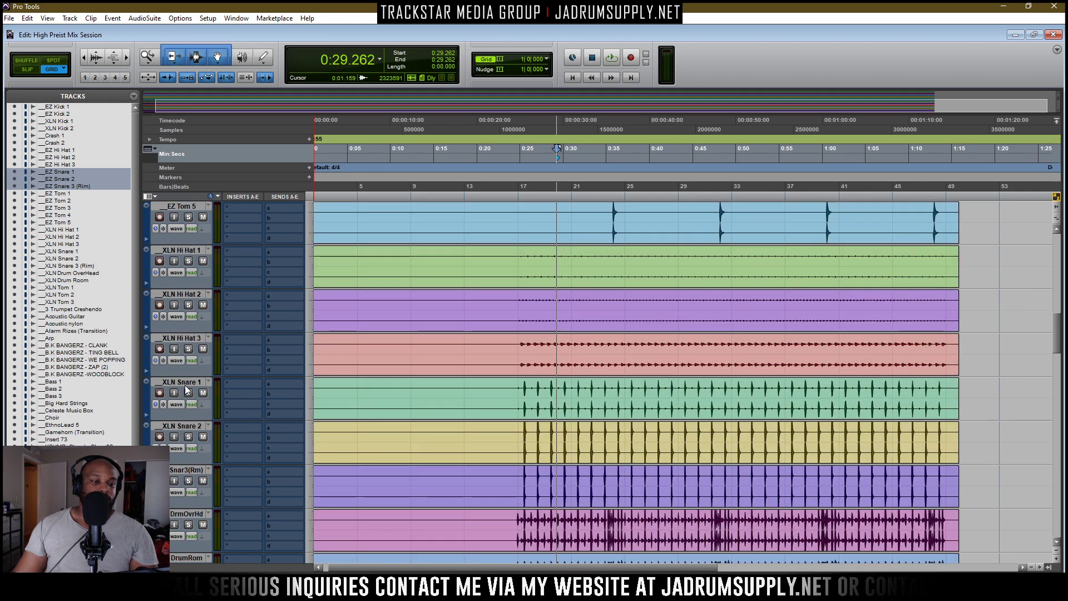
{"action": "left_click", "coordinate": [183, 383], "text": "ctrl"}
{"action": "left_click", "coordinate": [196, 427], "text": "ctrl"}
{"action": "left_click", "coordinate": [188, 470], "text": "ctrl"}
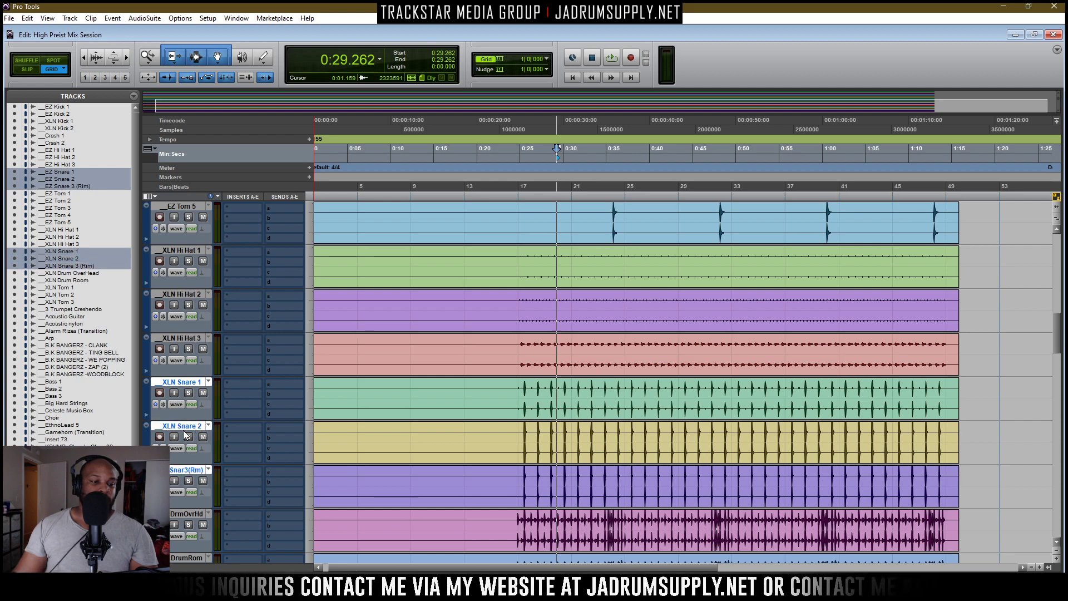
{"action": "scroll", "coordinate": [182, 376], "scroll_direction": "up", "scroll_amount": 10}
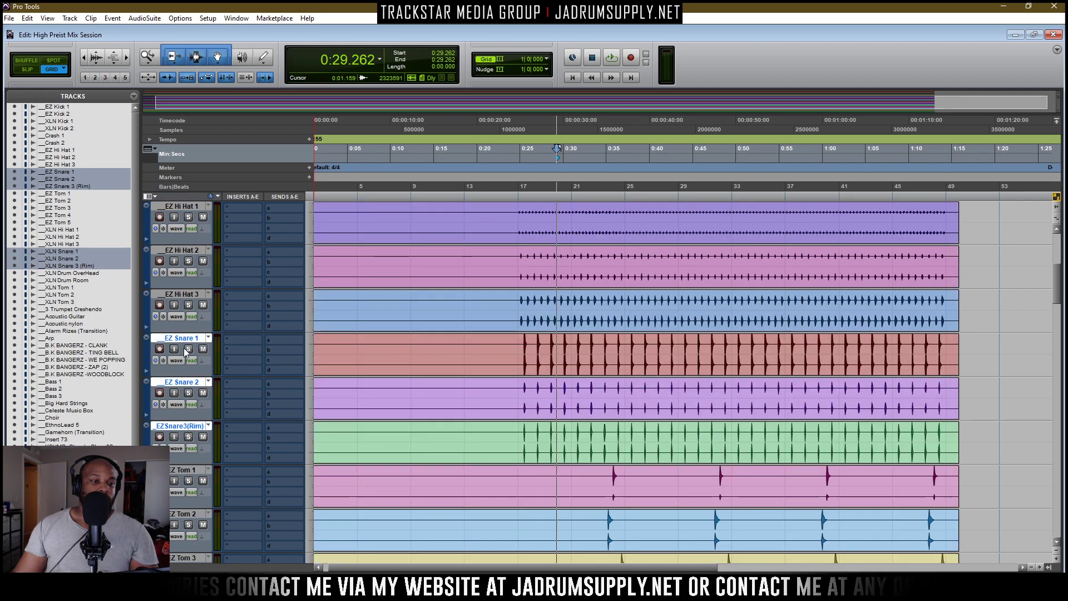
{"action": "left_click_drag", "start_coordinate": [196, 341], "coordinate": [192, 370]}
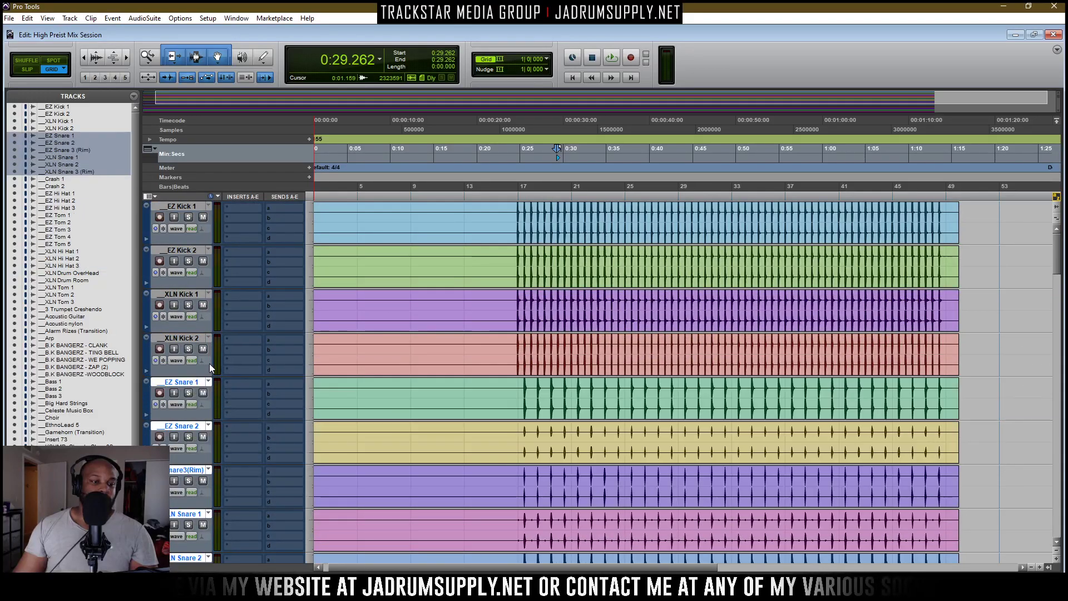
Select EZ Hi Hat 1 to 3 and XLN Hi Hat 1 to 3 and move them directly below XLN Snare 3 (Rim)
{"action": "scroll", "coordinate": [261, 331], "scroll_direction": "down", "scroll_amount": 3}
{"action": "scroll", "coordinate": [222, 432], "scroll_direction": "down", "scroll_amount": 1}
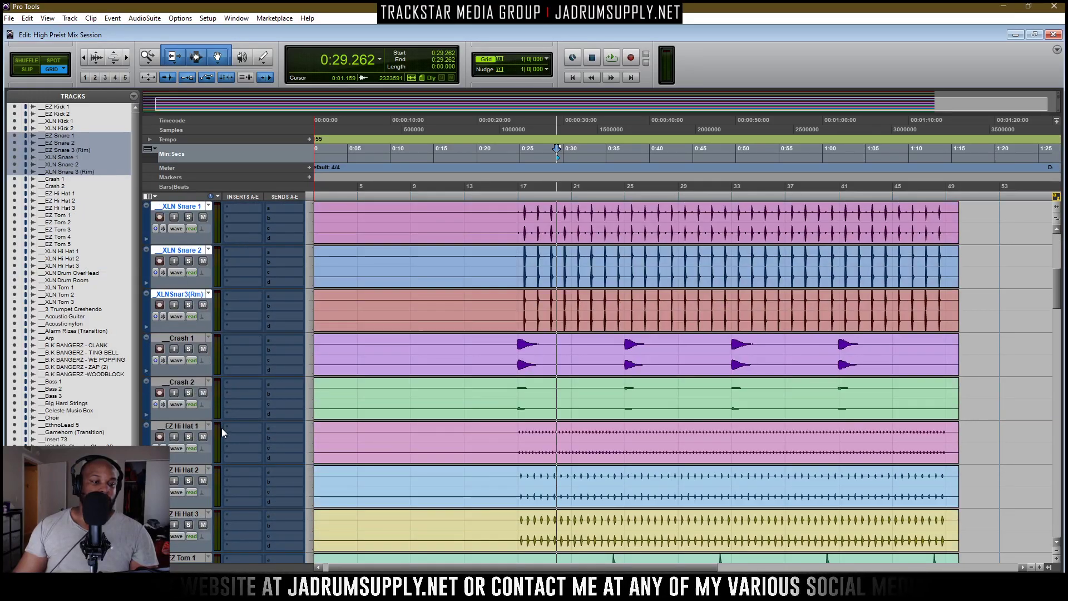
{"action": "left_click", "coordinate": [191, 428]}
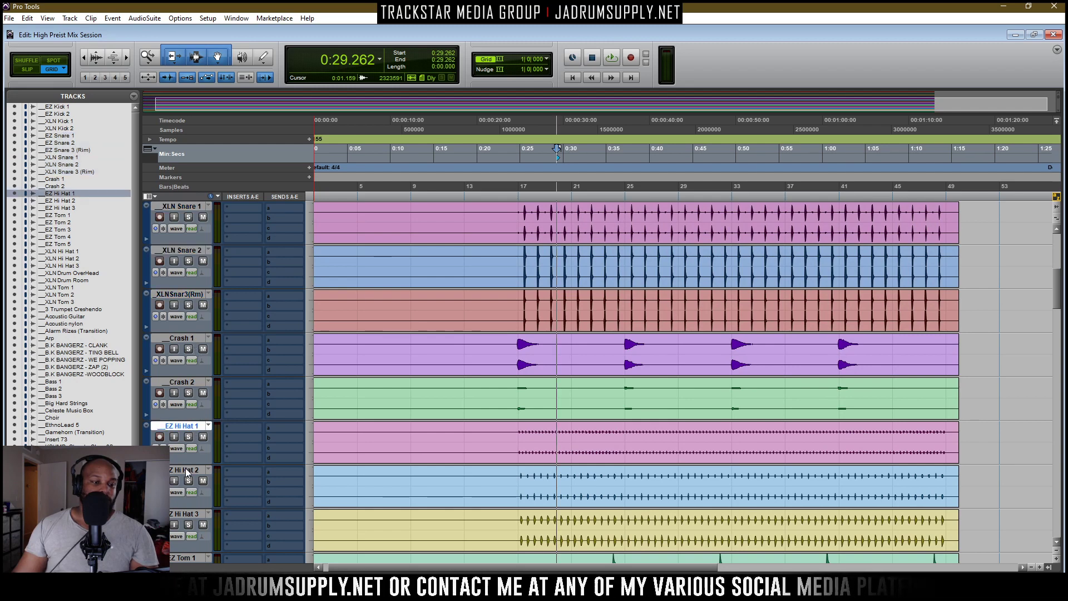
{"action": "left_click", "coordinate": [188, 470], "text": "shift"}
{"action": "left_click", "coordinate": [195, 512], "text": "shift"}
{"action": "scroll", "coordinate": [253, 479], "scroll_direction": "down", "scroll_amount": 7}
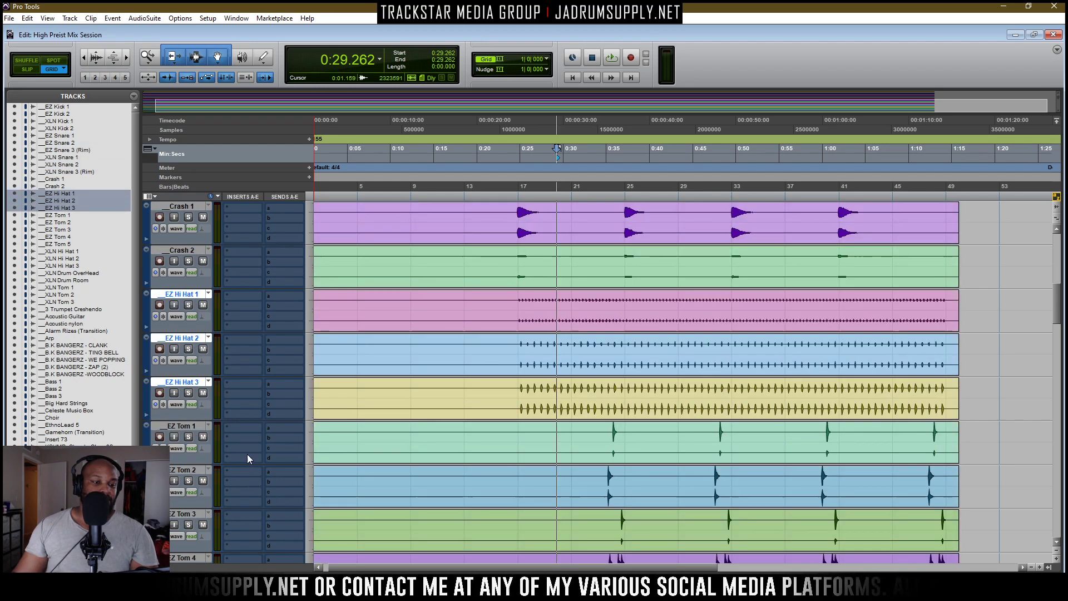
{"action": "left_click", "coordinate": [194, 426]}
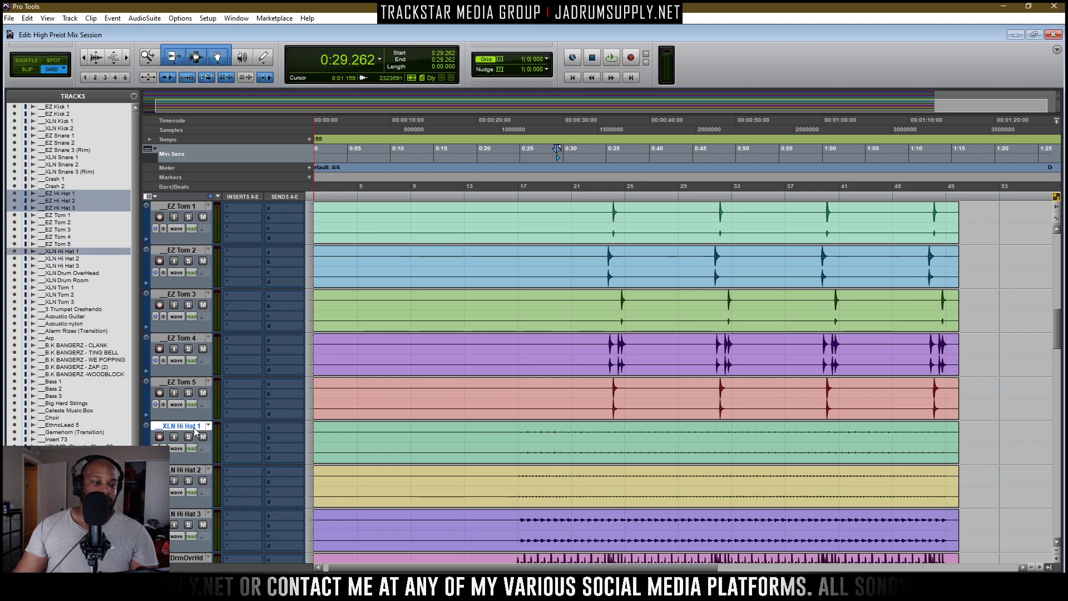
{"action": "left_click", "coordinate": [189, 470], "text": "shift"}
{"action": "left_click", "coordinate": [189, 514], "text": "shift"}
{"action": "scroll", "coordinate": [195, 440], "scroll_direction": "down", "scroll_amount": 1}
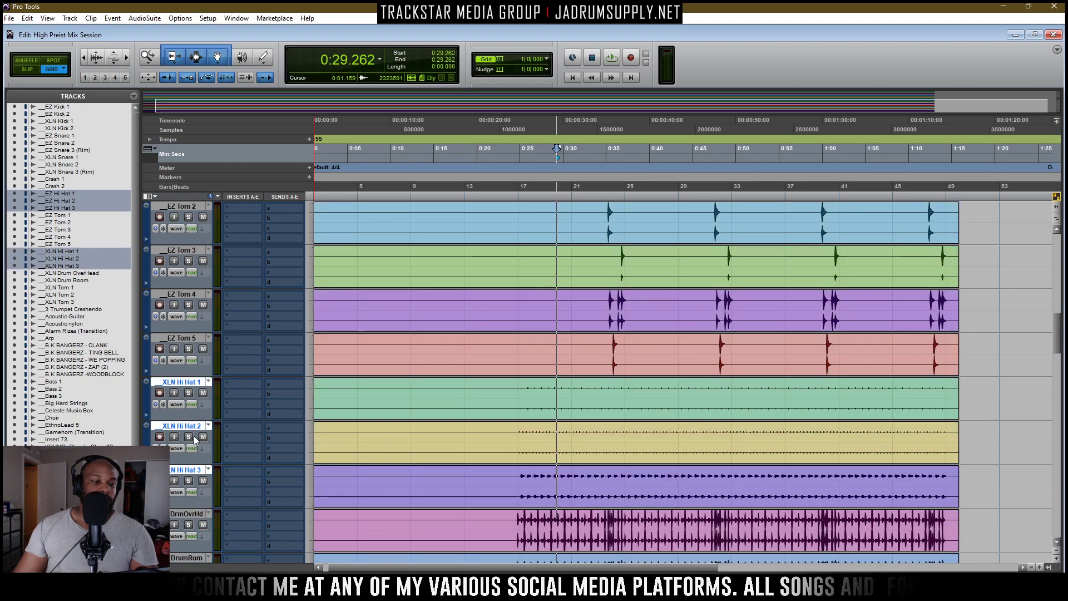
{"action": "left_click_drag", "start_coordinate": [197, 383], "coordinate": [206, 336]}
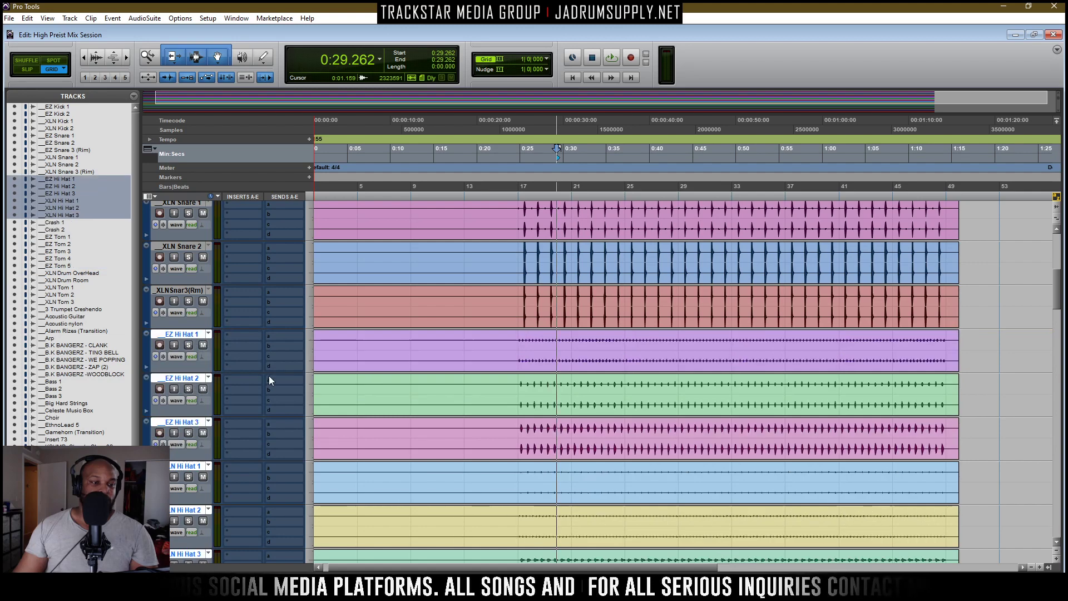
Select the EZ Tom 1 to 5 and XLN Tom 1 to 3 tracks together
{"action": "scroll", "coordinate": [269, 348], "scroll_direction": "down", "scroll_amount": 3}
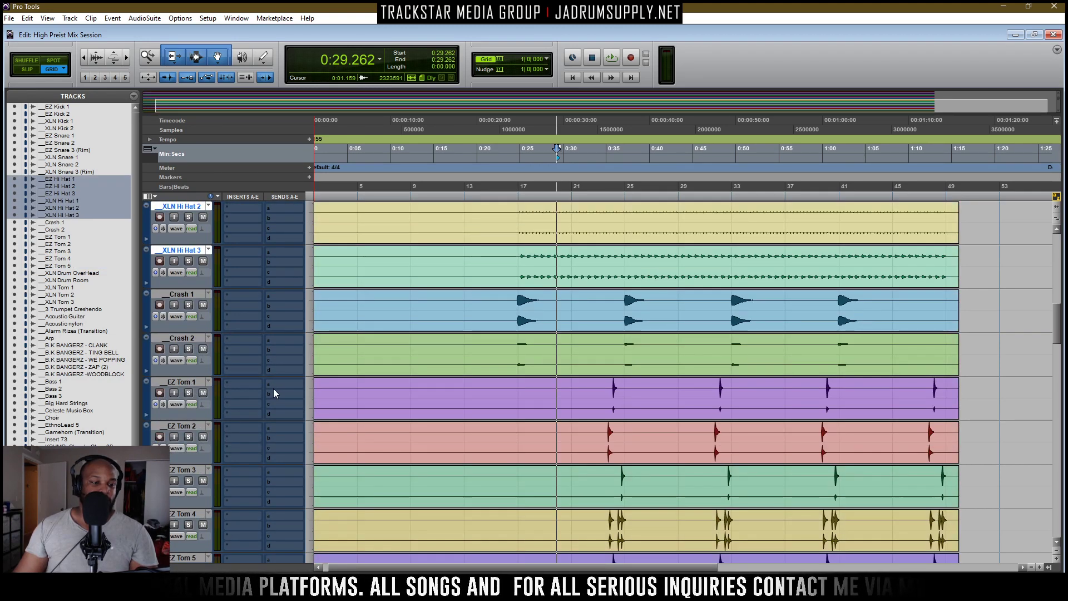
{"action": "scroll", "coordinate": [197, 322], "scroll_direction": "down", "scroll_amount": 1}
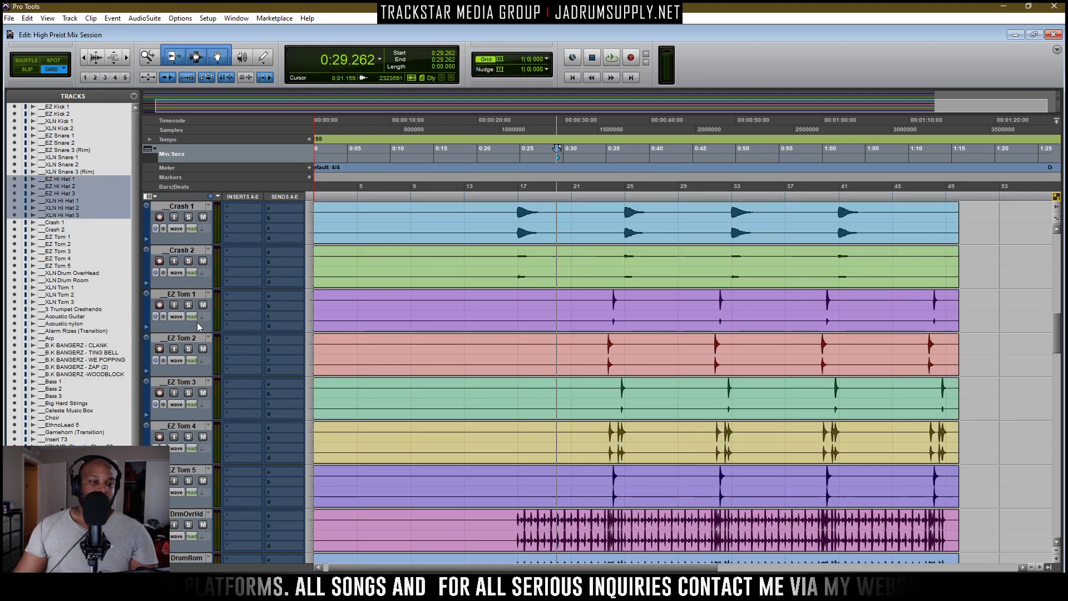
{"action": "left_click", "coordinate": [191, 296]}
{"action": "scroll", "coordinate": [220, 350], "scroll_direction": "down", "scroll_amount": 1}
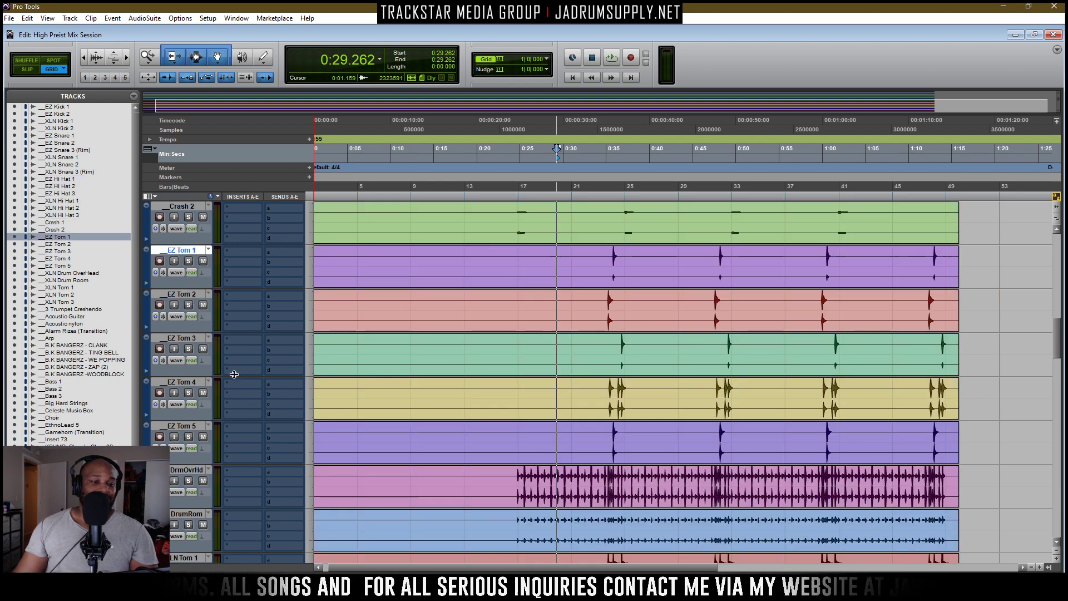
{"action": "left_click", "coordinate": [190, 426], "text": "shift"}
{"action": "scroll", "coordinate": [225, 406], "scroll_direction": "down", "scroll_amount": 5}
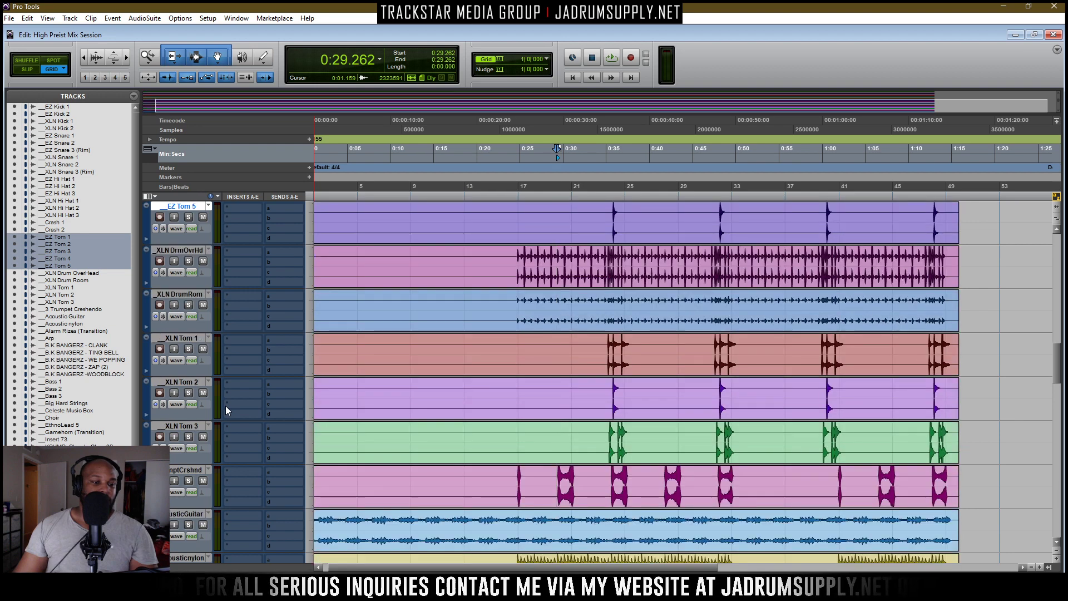
{"action": "left_click", "coordinate": [199, 336], "text": "ctrl"}
{"action": "left_click", "coordinate": [193, 382], "text": "ctrl"}
{"action": "left_click", "coordinate": [197, 424], "text": "ctrl"}
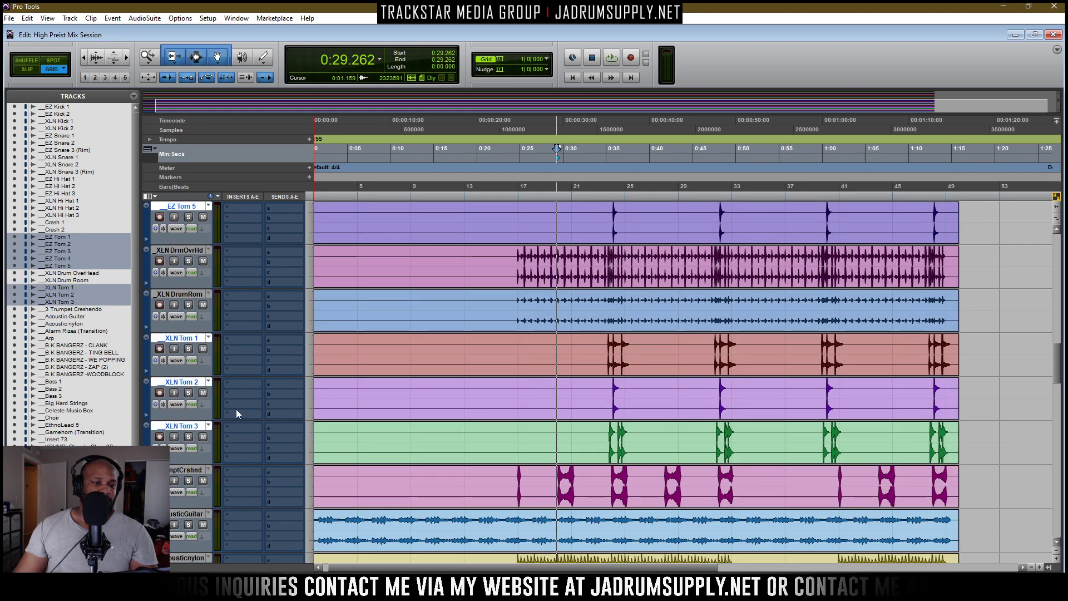
Move the selected EZ and XLN tom tracks so they sit together directly below Crash 2
{"action": "scroll", "coordinate": [236, 409], "scroll_direction": "down", "scroll_amount": 2}
{"action": "scroll", "coordinate": [236, 409], "scroll_direction": "up", "scroll_amount": 2}
{"action": "scroll", "coordinate": [235, 409], "scroll_direction": "up", "scroll_amount": 9}
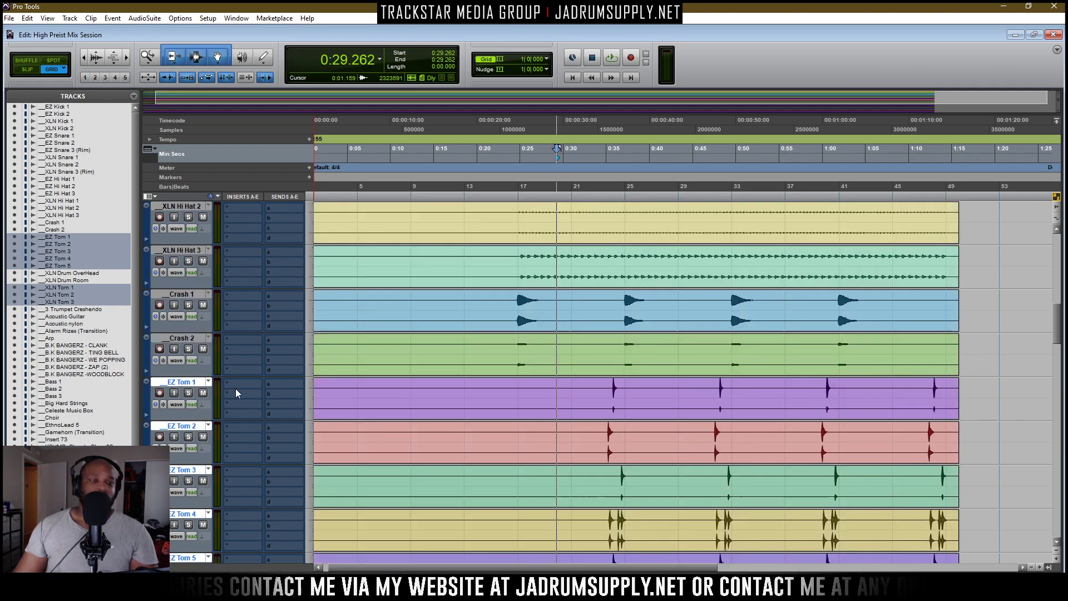
{"action": "scroll", "coordinate": [215, 409], "scroll_direction": "down", "scroll_amount": 1}
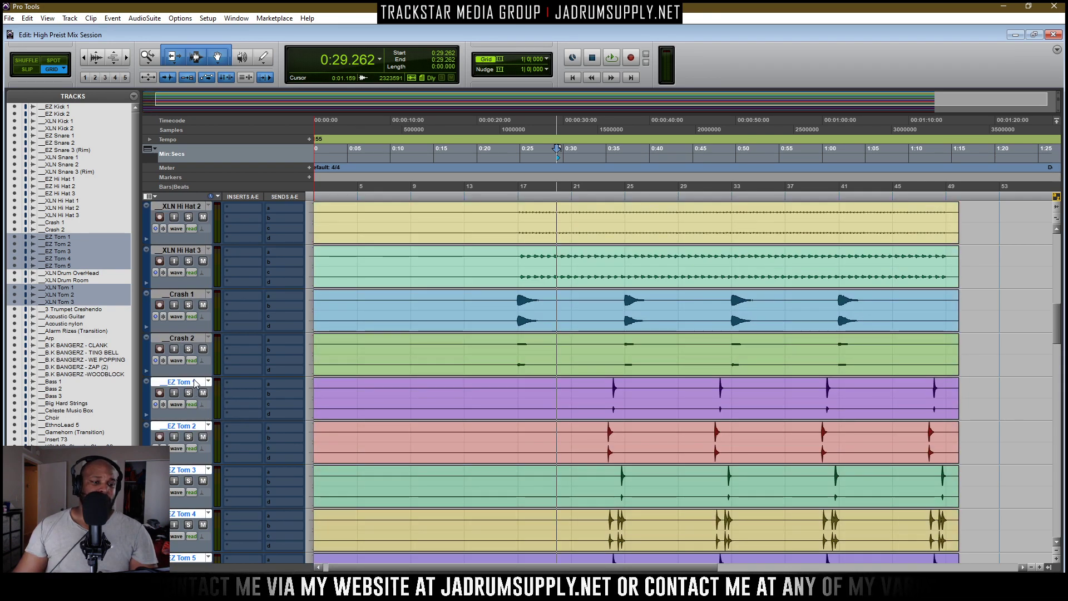
{"action": "left_click_drag", "start_coordinate": [199, 347], "coordinate": [199, 348]}
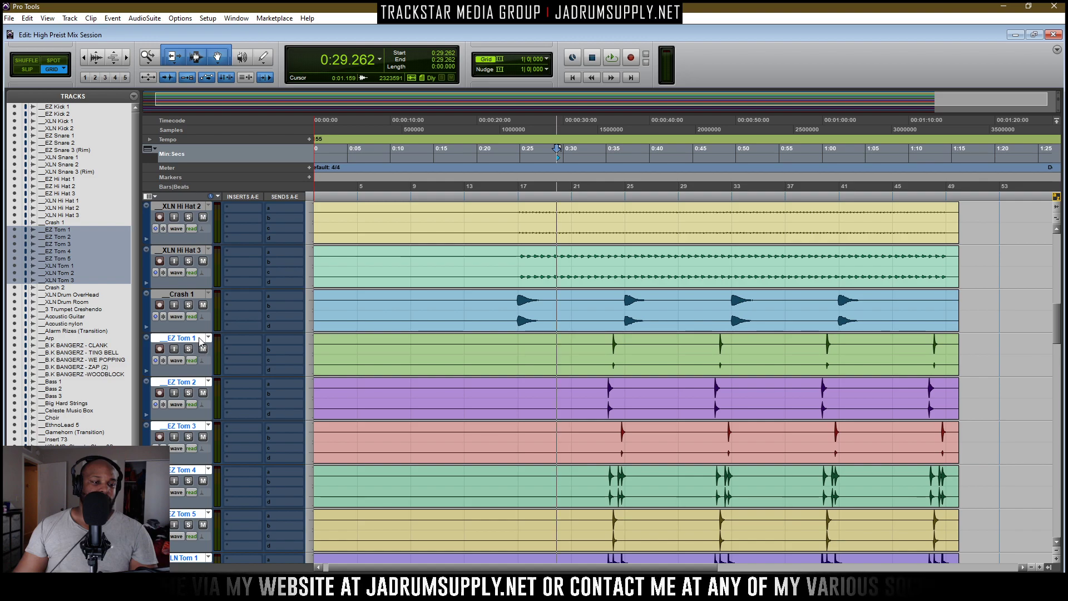
{"action": "scroll", "coordinate": [206, 409], "scroll_direction": "down", "scroll_amount": 17}
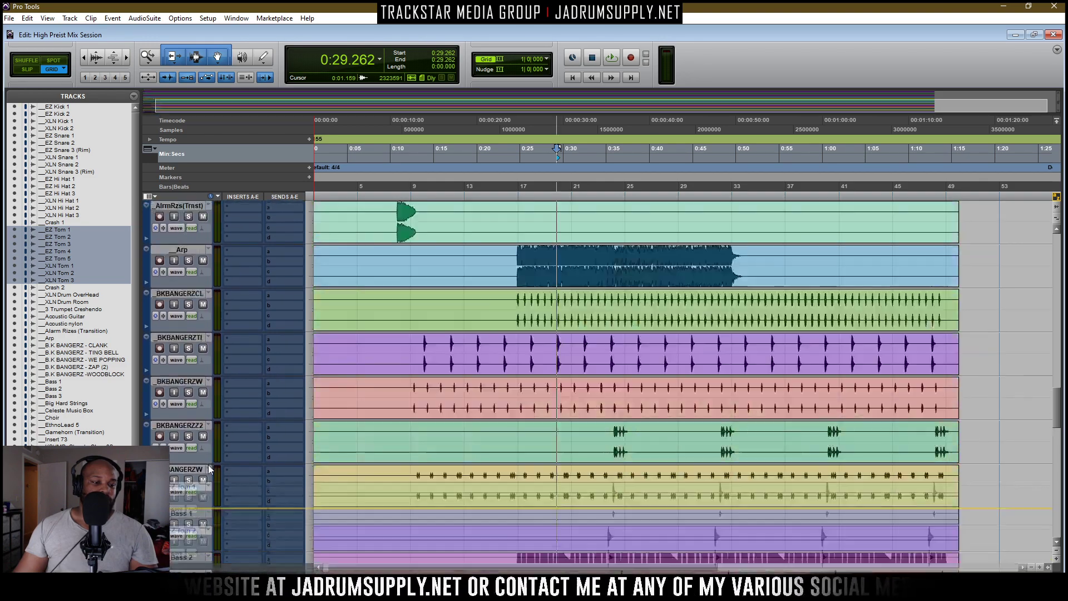
{"action": "scroll", "coordinate": [210, 469], "scroll_direction": "up", "scroll_amount": 12}
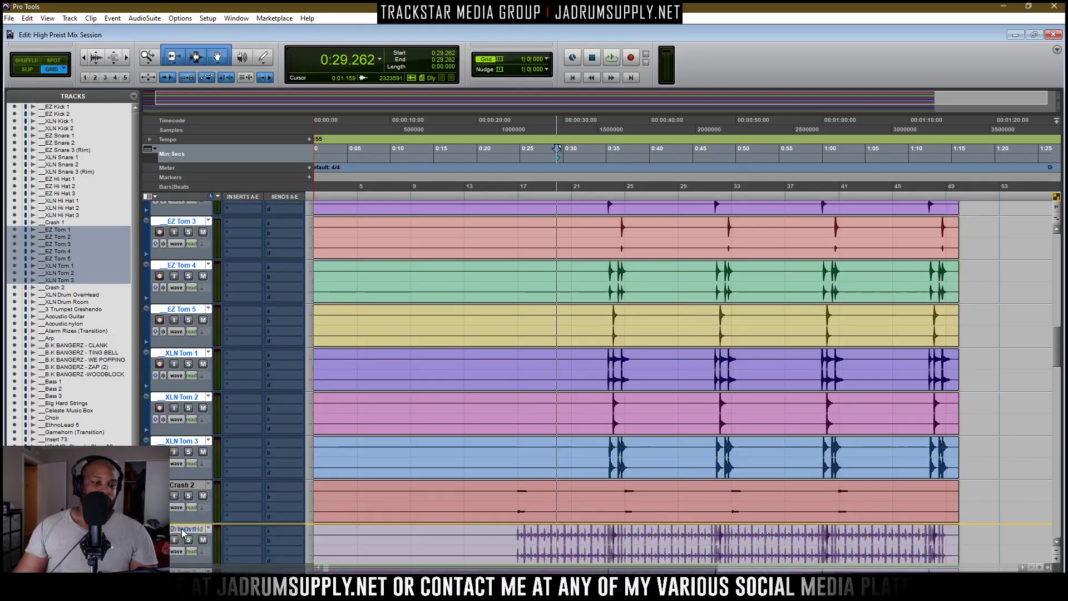
{"action": "left_click_drag", "start_coordinate": [182, 528], "coordinate": [182, 520]}
{"action": "scroll", "coordinate": [238, 427], "scroll_direction": "down", "scroll_amount": 3}
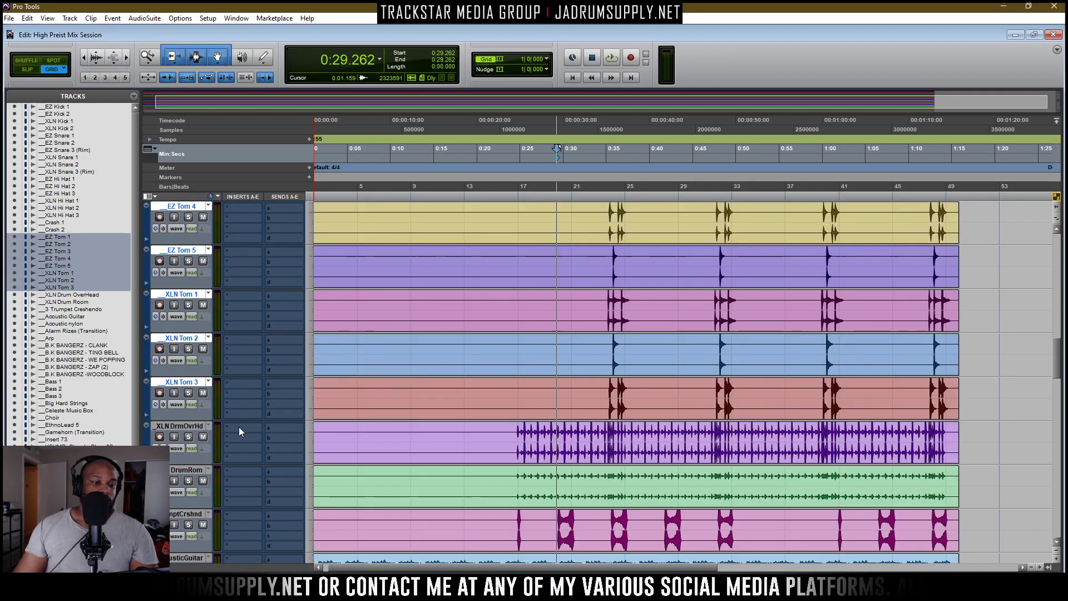
Select all drum tracks from XLN Drum Room up to EZ Kick 1
{"action": "left_click", "coordinate": [191, 426]}
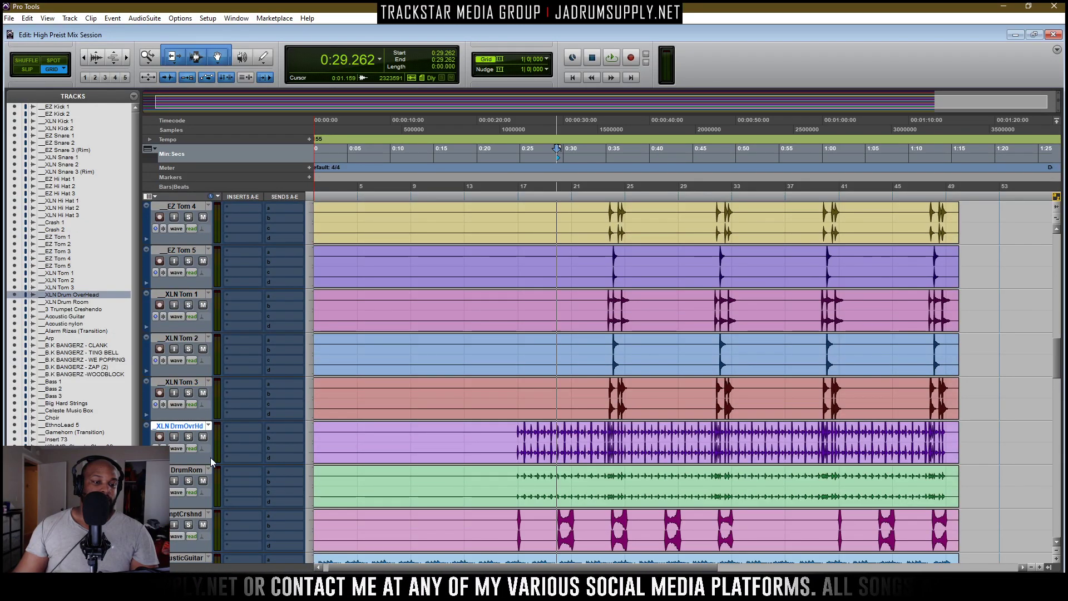
{"action": "left_click", "coordinate": [183, 469]}
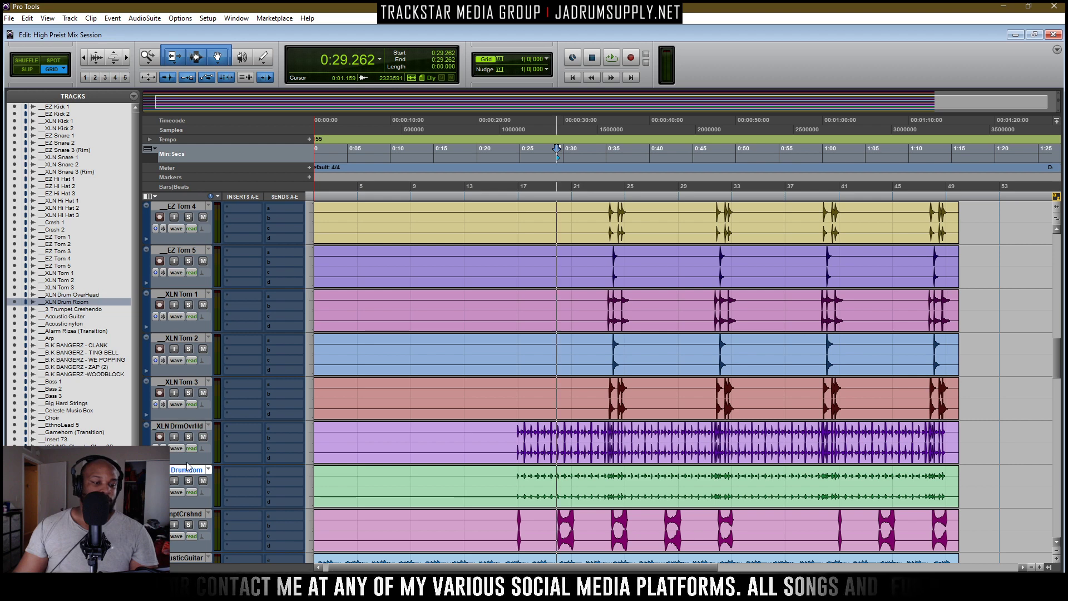
{"action": "left_click", "coordinate": [191, 426], "text": "shift"}
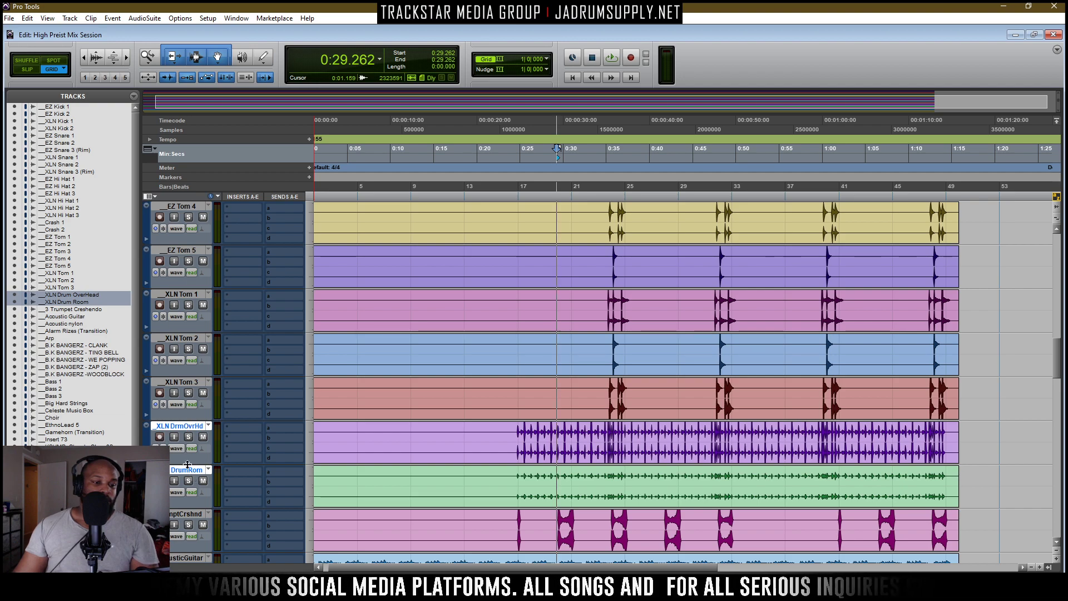
{"action": "left_click", "coordinate": [187, 472]}
{"action": "scroll", "coordinate": [200, 445], "scroll_direction": "up", "scroll_amount": 15}
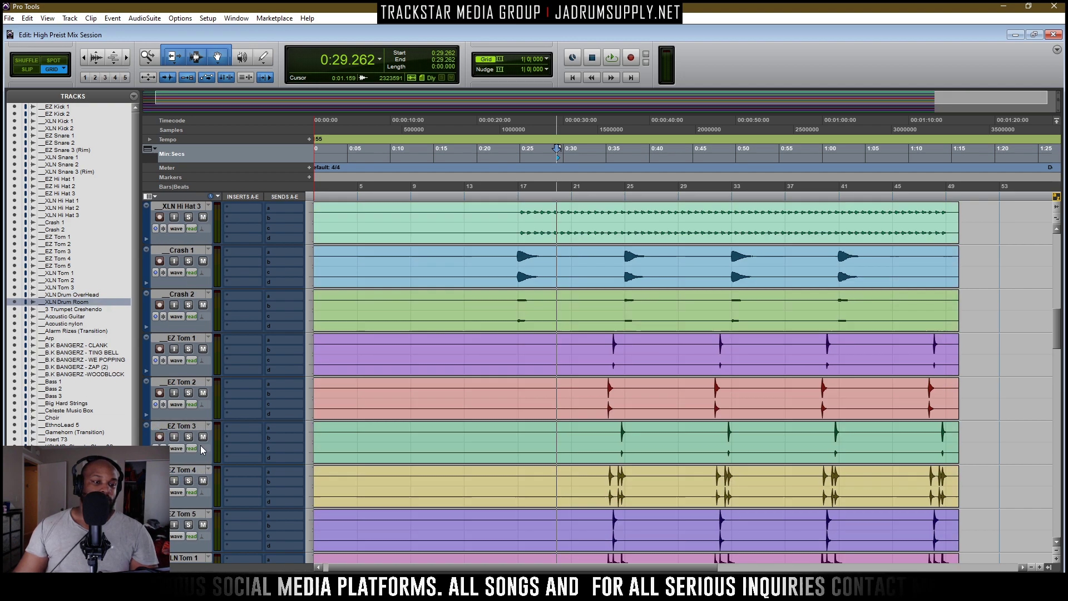
{"action": "left_click", "coordinate": [188, 206], "text": "shift"}
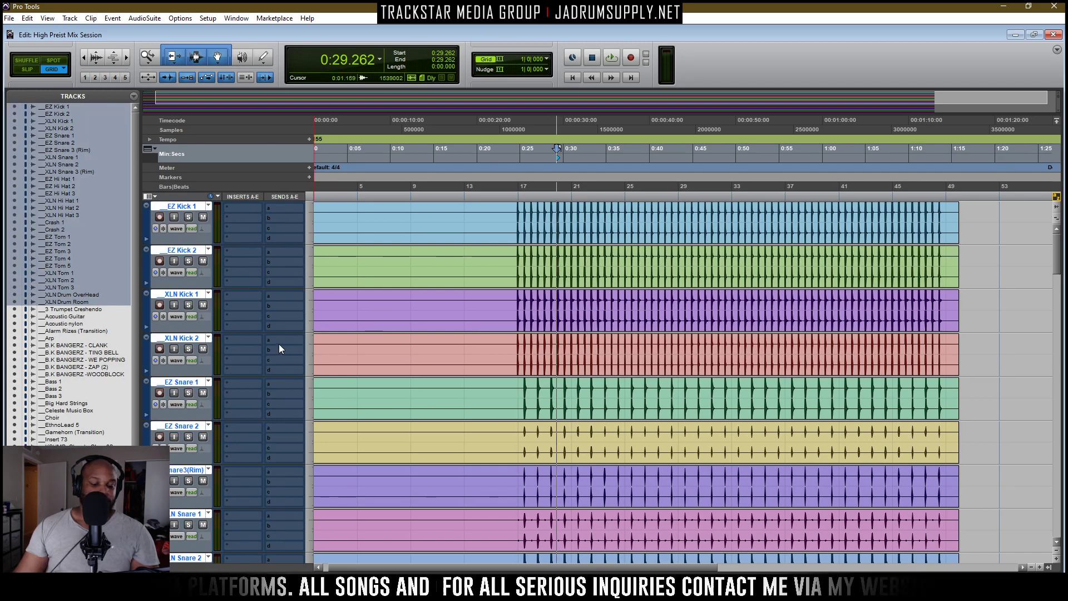
Create a Mix/Edit group named DRUMS from the selected drum tracks, with group ID d
{"action": "key", "text": "ctrl+g"}
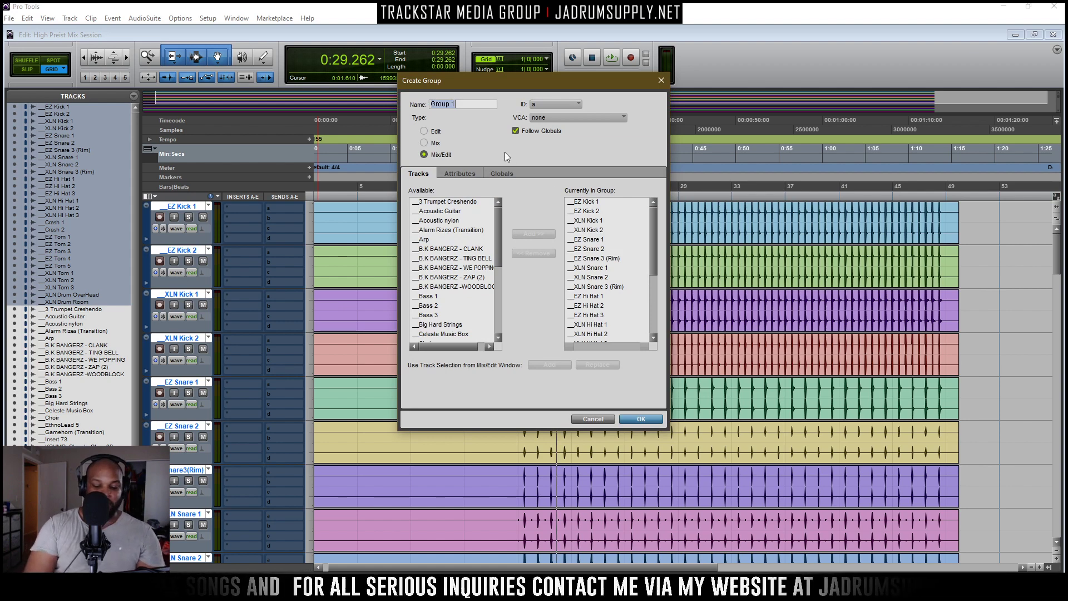
{"action": "type", "text": "DRUMS"}
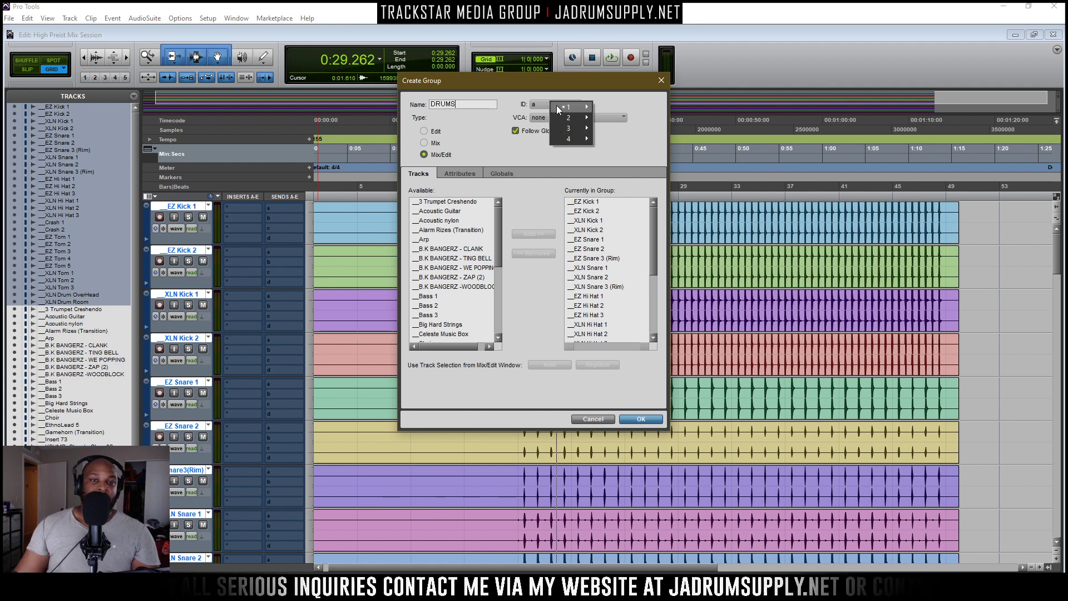
{"action": "mouse_move", "coordinate": [577, 104]}
{"action": "left_click", "coordinate": [602, 141]}
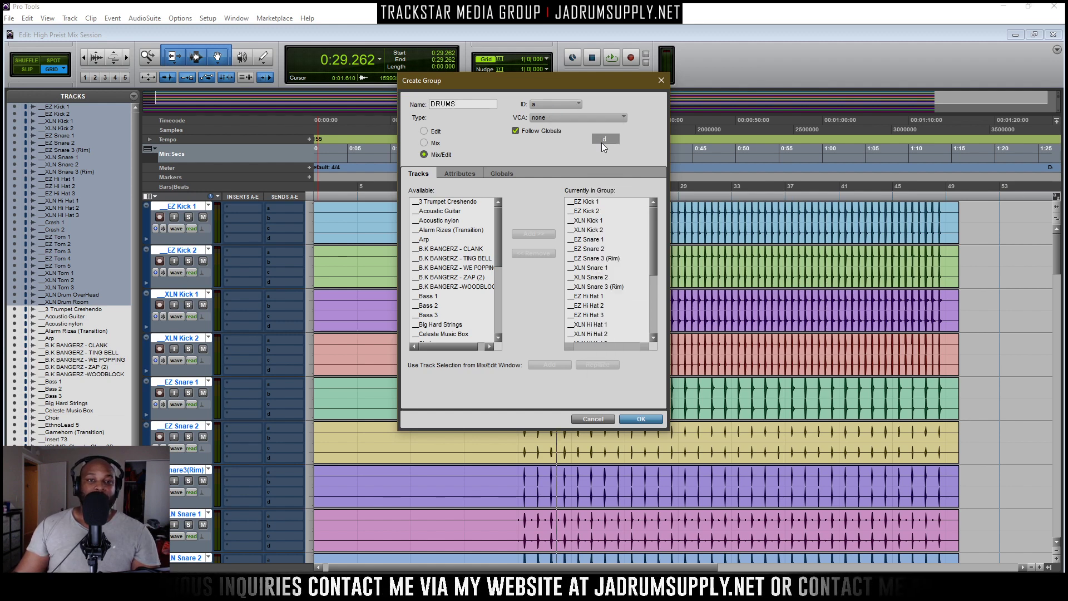
{"action": "left_click", "coordinate": [652, 417]}
{"action": "scroll", "coordinate": [442, 322], "scroll_direction": "down", "scroll_amount": 5}
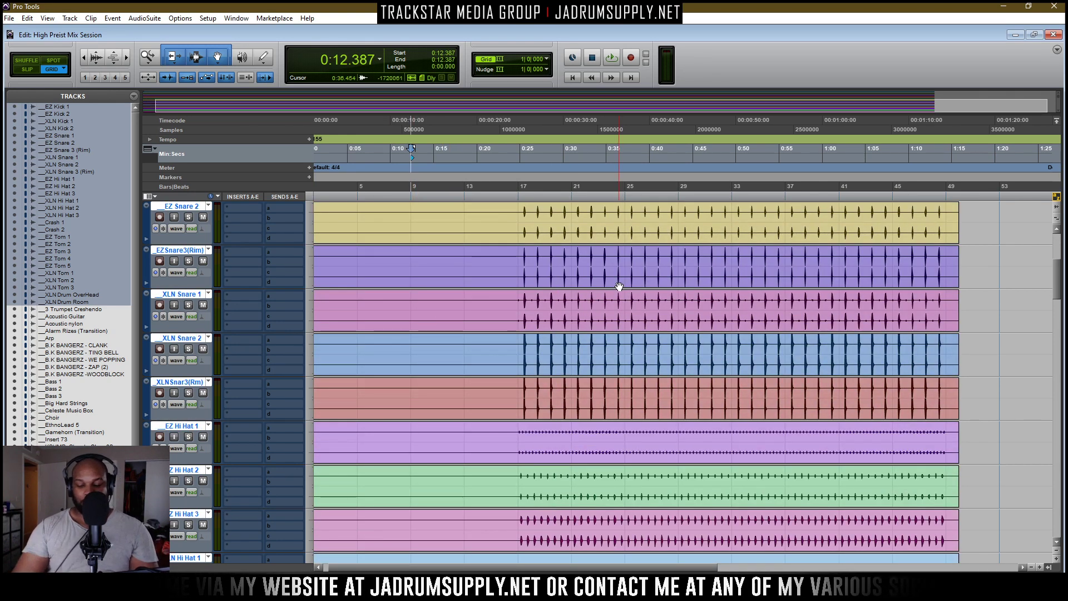
Show the Mix window and deactivate the <ALL> group
{"action": "key", "text": "ctrl+equal"}
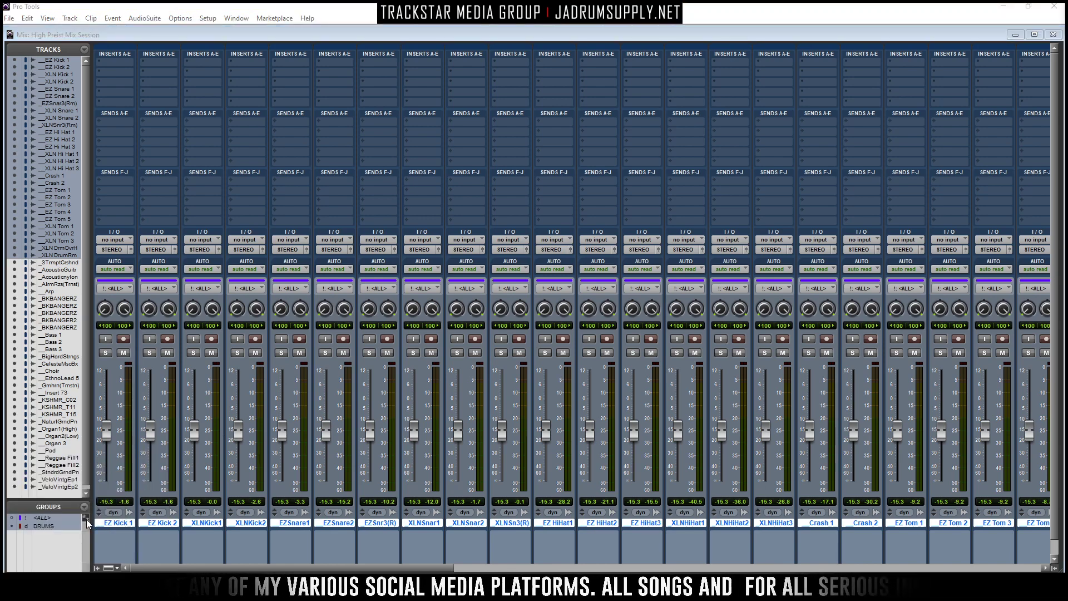
{"action": "left_click", "coordinate": [86, 522]}
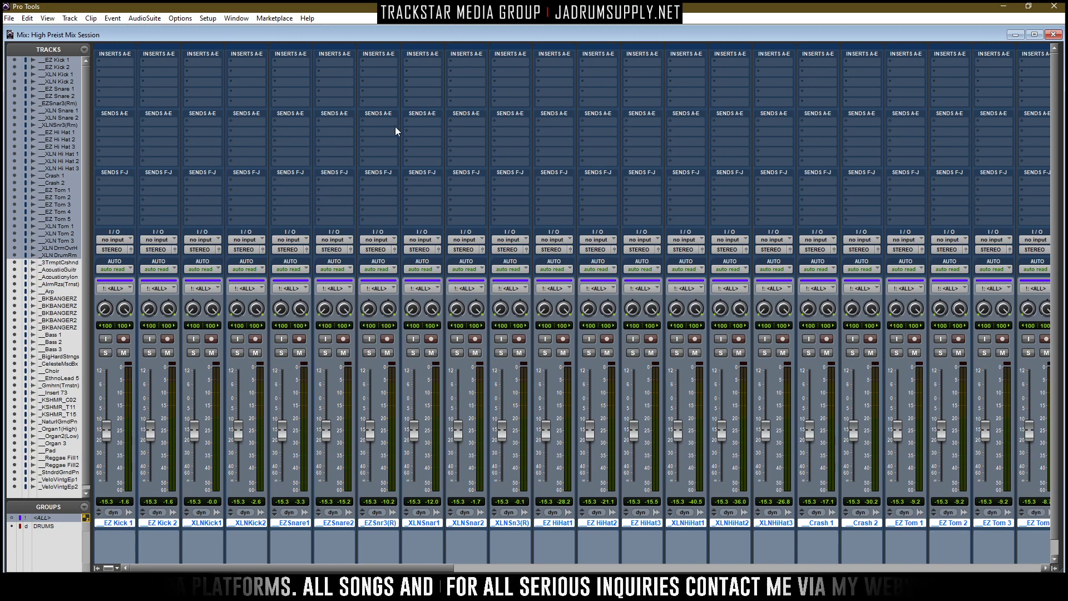
{"action": "scroll", "coordinate": [397, 174], "scroll_direction": "down", "scroll_amount": 1}
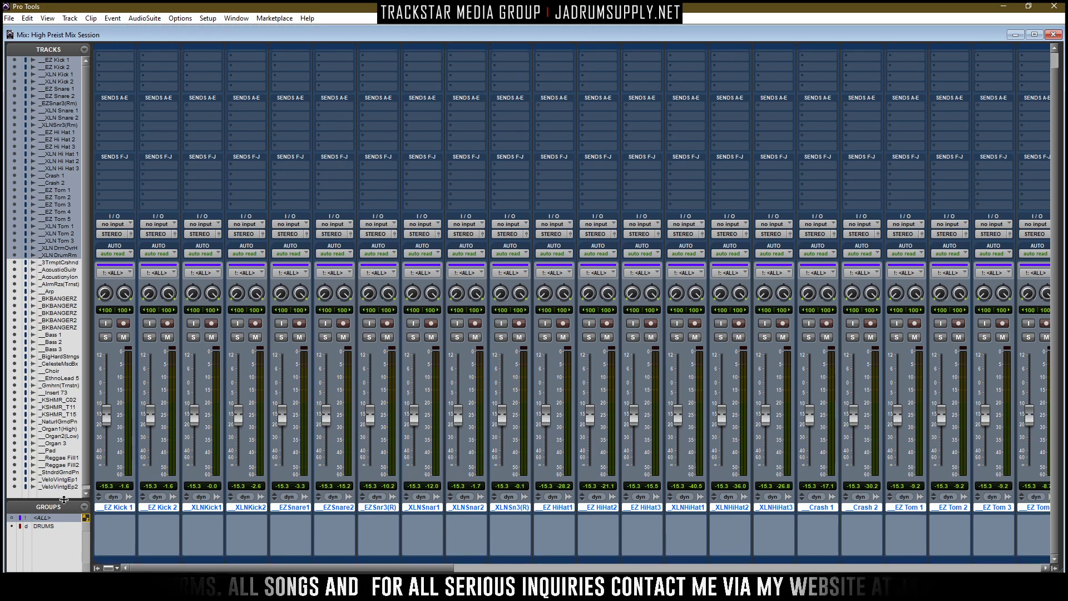
{"action": "left_click", "coordinate": [47, 520]}
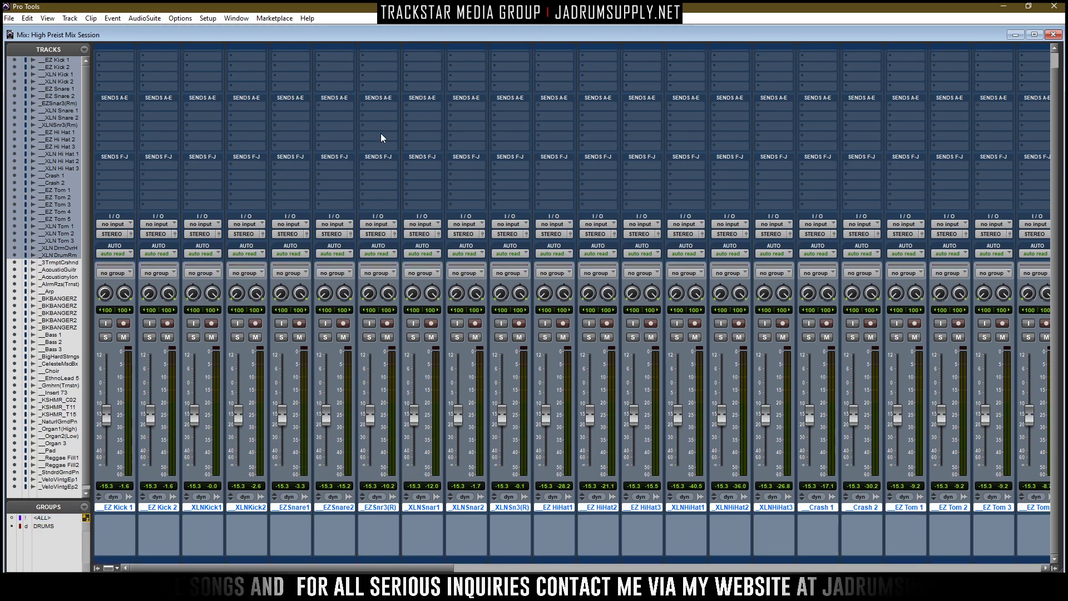
Toggle the DRUMS group on and off a few times, leaving it active
{"action": "key", "text": "d"}
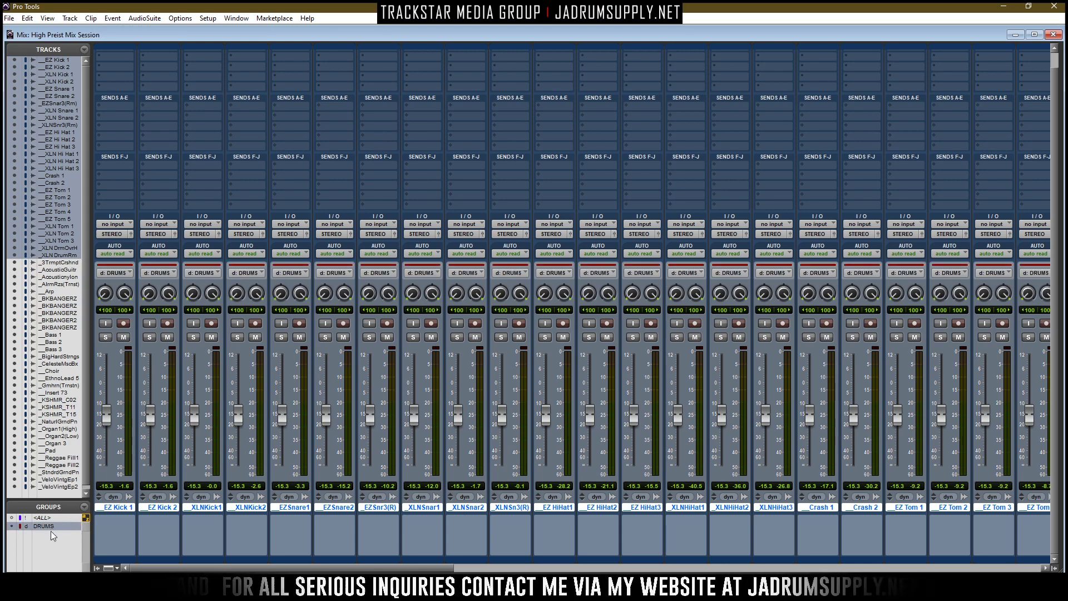
{"action": "key", "text": "d"}
{"action": "key", "text": "d"}
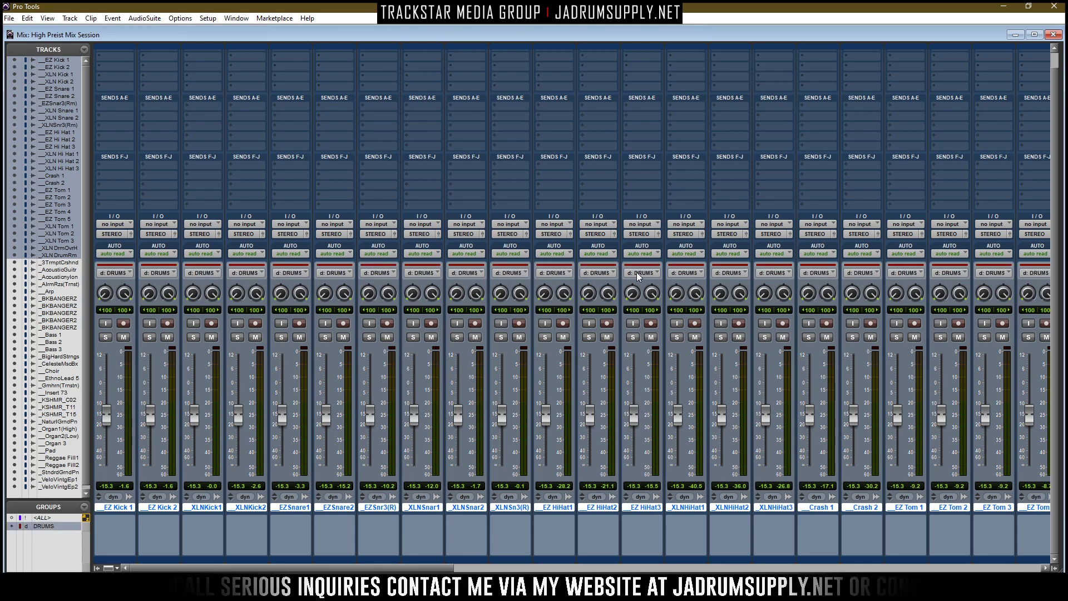
{"action": "key", "text": "d"}
{"action": "key", "text": "d"}
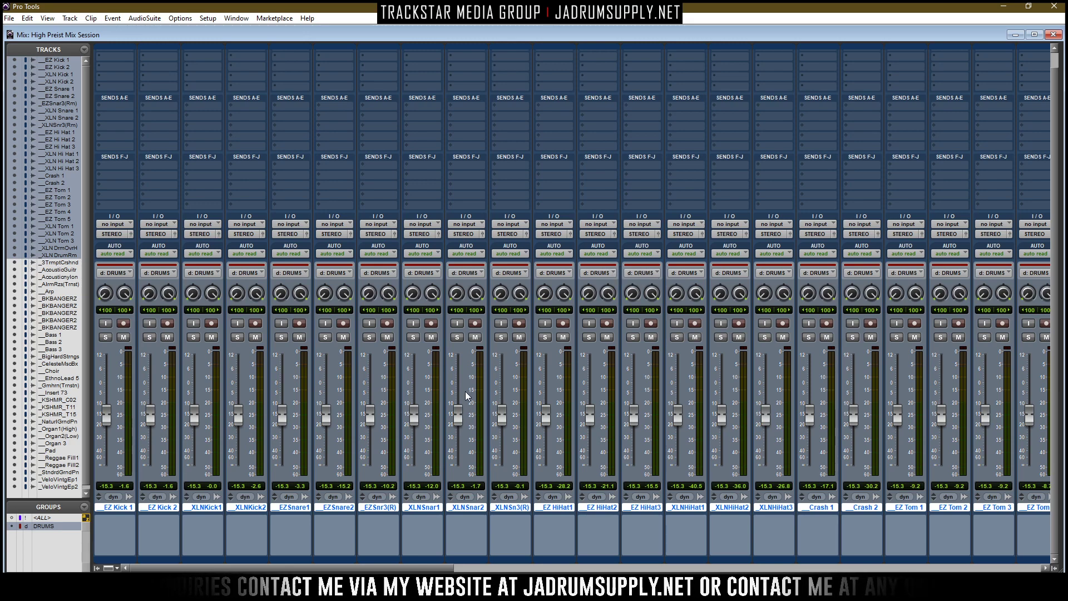
Raise the linked drum faders together to about -9.7 dB and deactivate the DRUMS group
{"action": "mouse_move", "coordinate": [453, 397]}
{"action": "left_mouse_down"}
{"action": "mouse_move", "coordinate": [454, 440]}
{"action": "mouse_move", "coordinate": [456, 391]}
{"action": "mouse_move", "coordinate": [457, 434]}
{"action": "mouse_move", "coordinate": [457, 400]}
{"action": "mouse_move", "coordinate": [460, 428]}
{"action": "mouse_move", "coordinate": [458, 412]}
{"action": "left_mouse_up"}
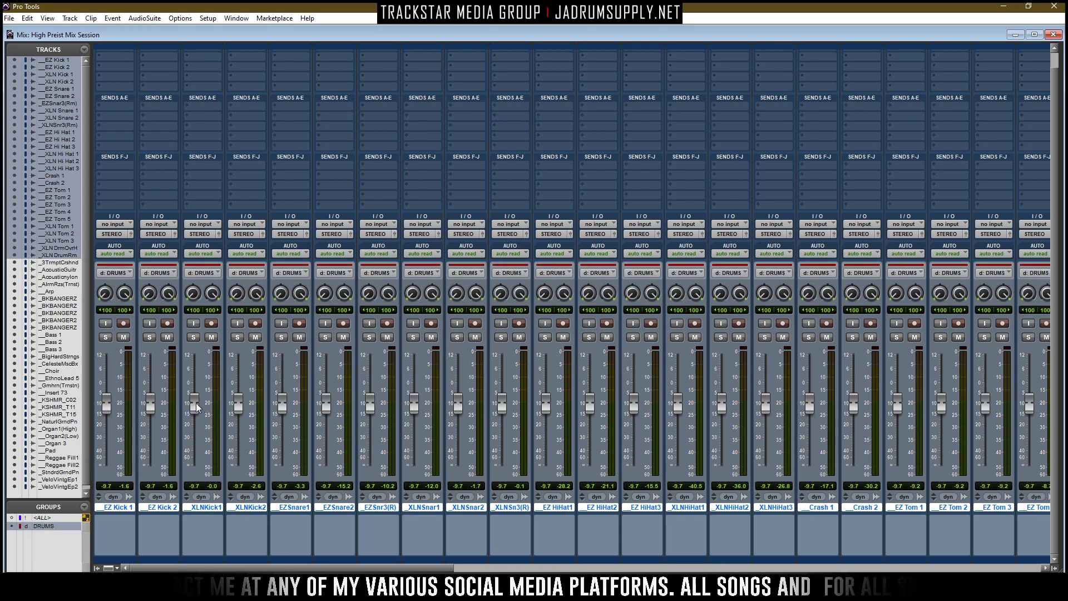
{"action": "left_click", "coordinate": [58, 525]}
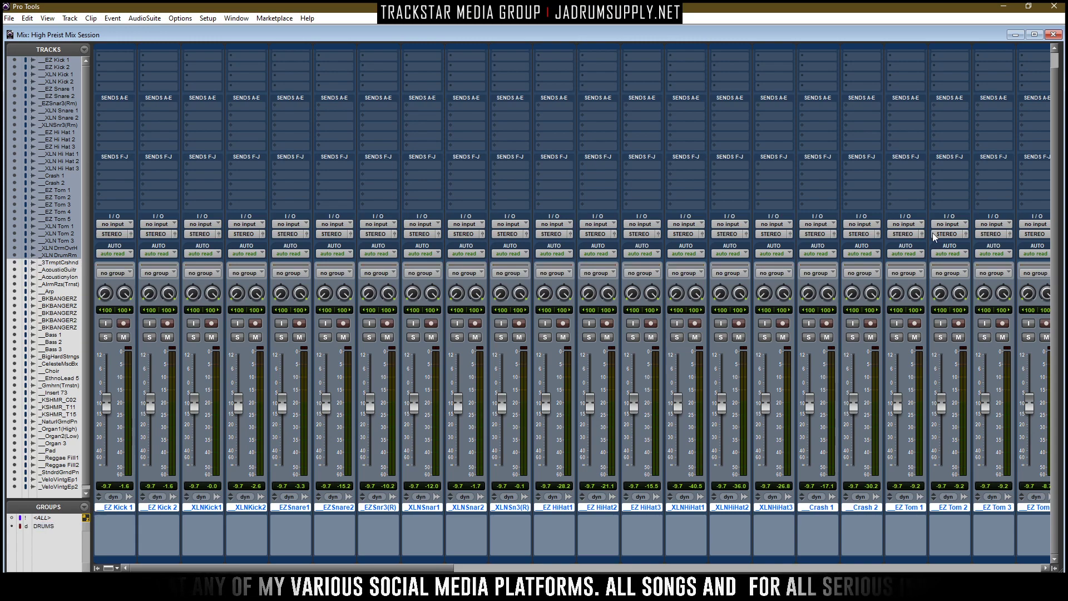
{"action": "left_click", "coordinate": [1053, 35]}
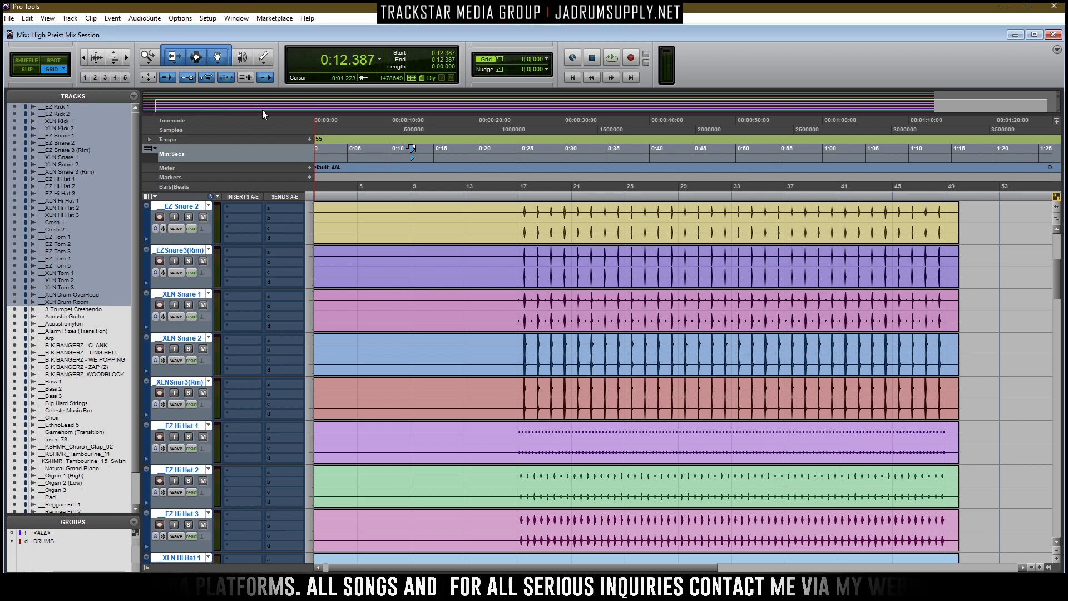
{"action": "key", "text": "ctrl+equal"}
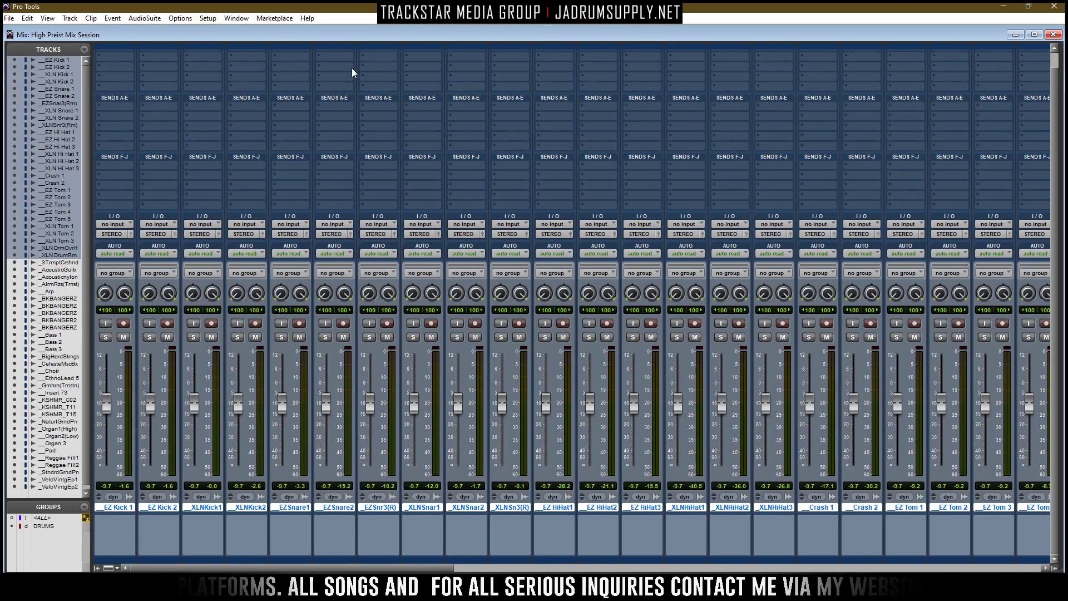
{"action": "double_click", "coordinate": [128, 509]}
{"action": "key", "text": "Escape"}
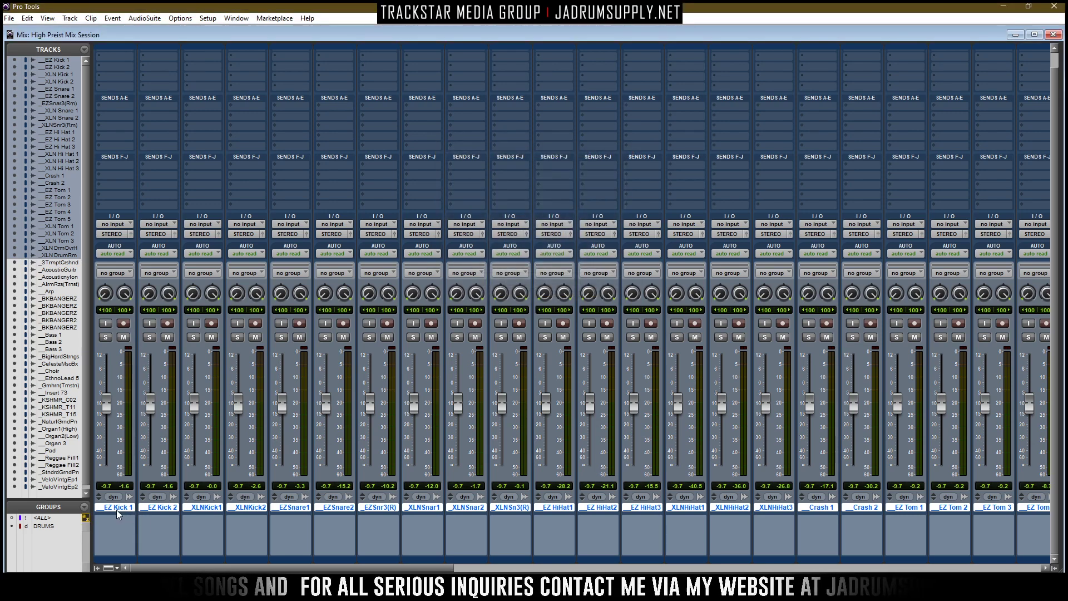
Color the four kick tracks, EZ Kick 1 to XLN Kick 2, blue and lower the color palette's saturation and brightness
{"action": "left_click", "coordinate": [119, 509]}
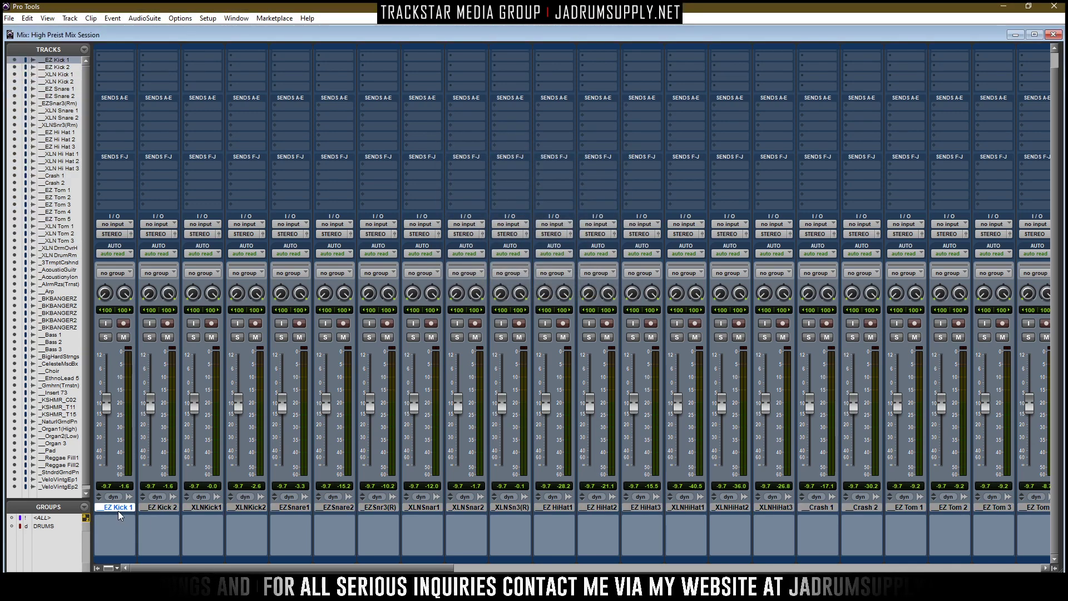
{"action": "left_click", "coordinate": [263, 508], "text": "shift"}
{"action": "double_click", "coordinate": [241, 557]}
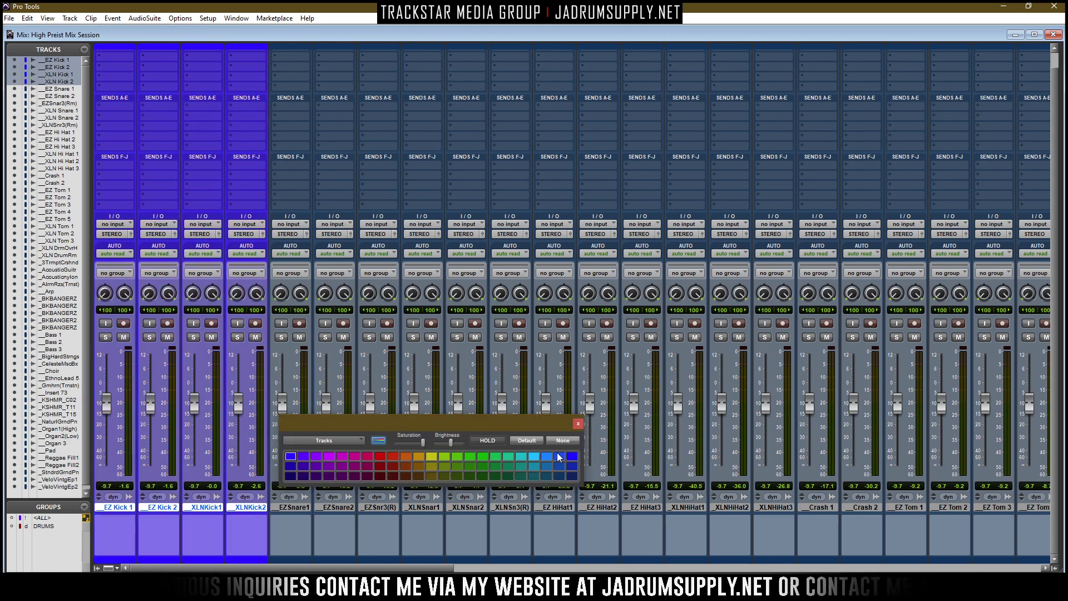
{"action": "left_click_drag", "start_coordinate": [413, 445], "coordinate": [392, 455]}
{"action": "left_click", "coordinate": [405, 443]}
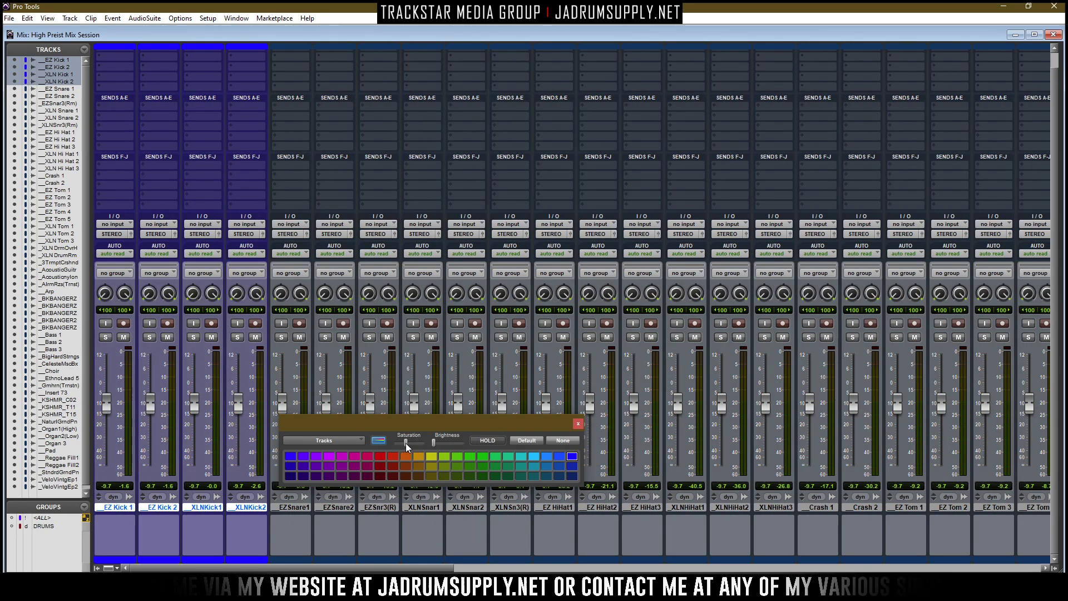
Try several blue shades on the four kick tracks, settle on the medium dark blue and close the color palette
{"action": "left_click", "coordinate": [573, 467]}
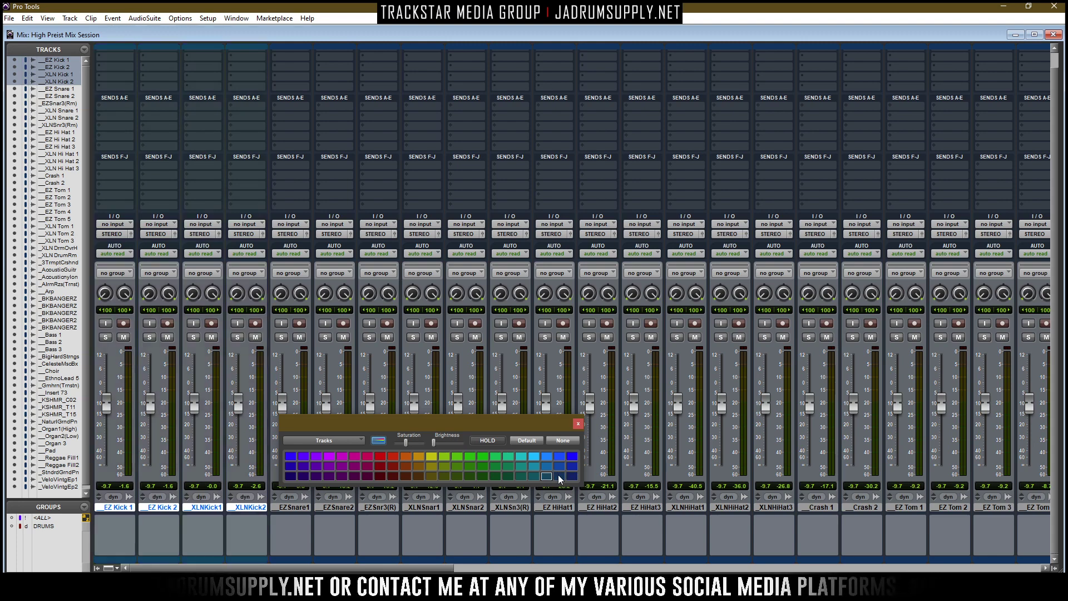
{"action": "left_click", "coordinate": [559, 476]}
{"action": "left_click", "coordinate": [559, 466]}
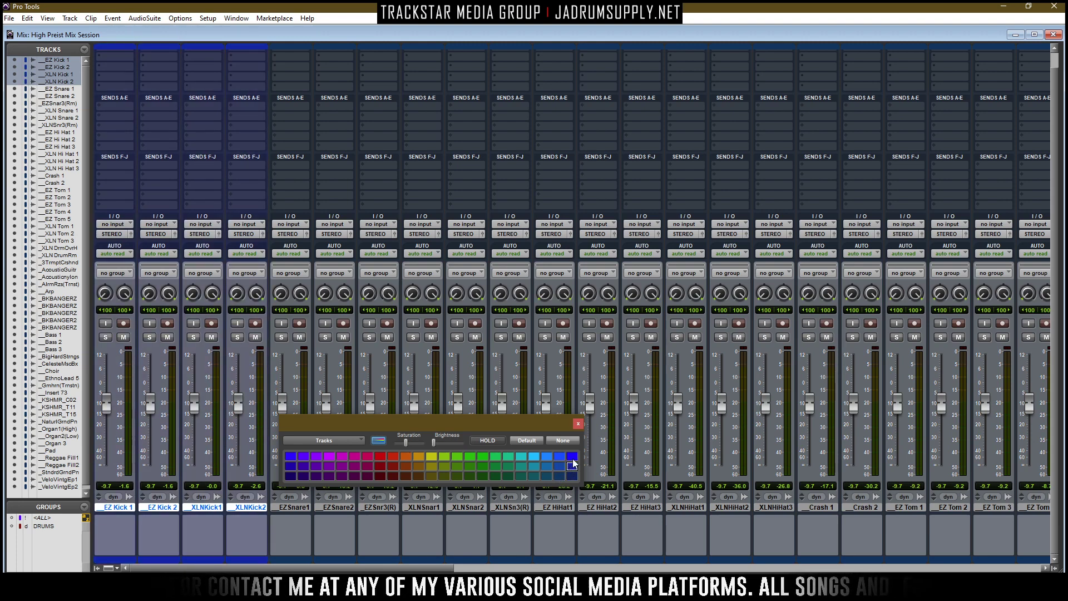
{"action": "left_click", "coordinate": [573, 465]}
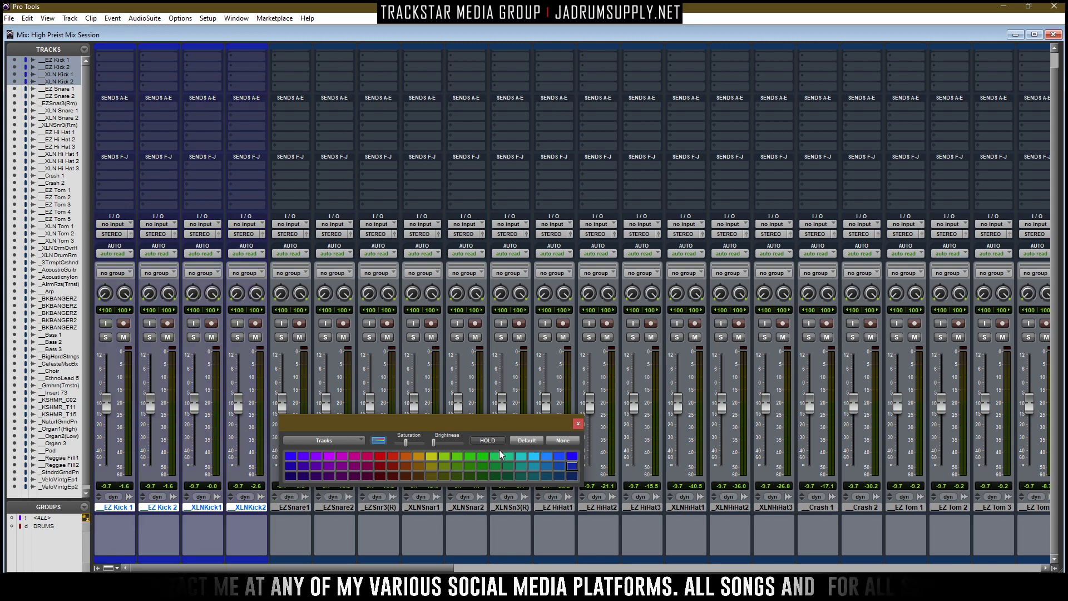
{"action": "left_click", "coordinate": [578, 424]}
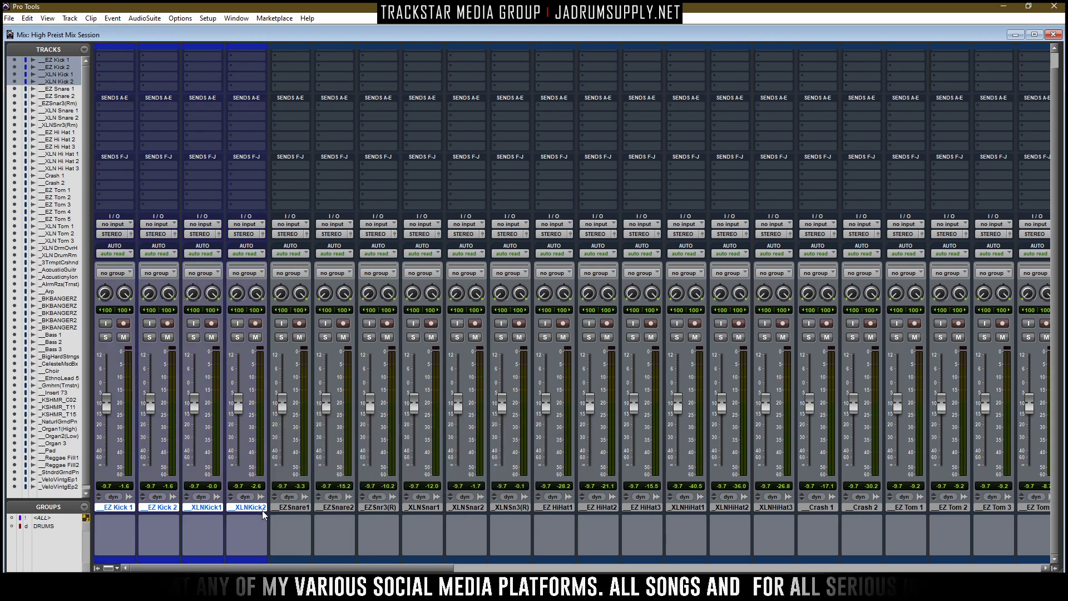
Color the six snare tracks, EZ Snare 1 to XLN Snare 3 (Rim), red and close the color palette
{"action": "left_click", "coordinate": [292, 507]}
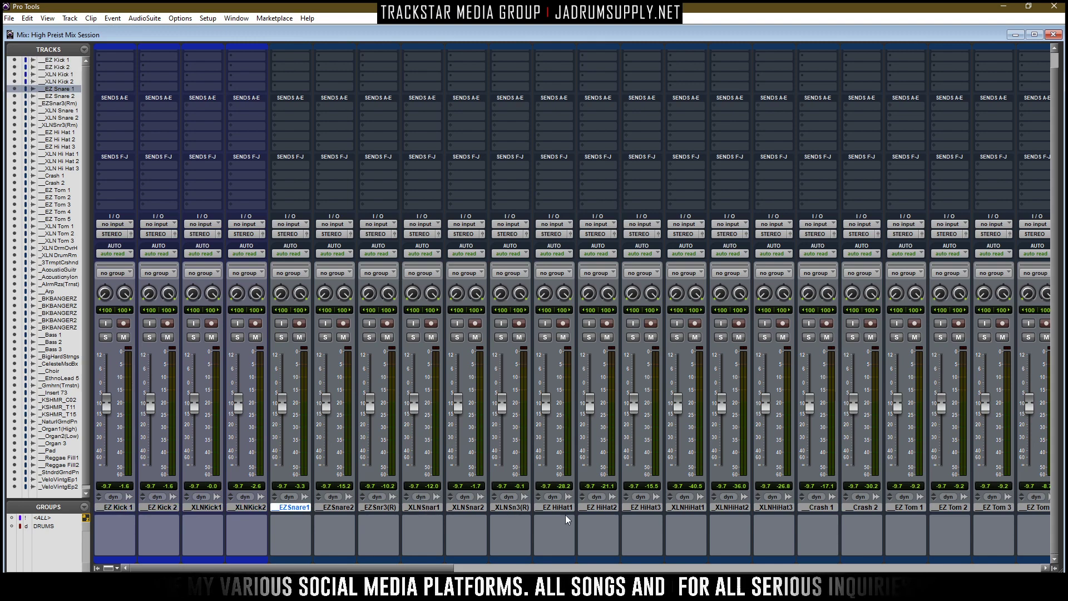
{"action": "left_click", "coordinate": [509, 507], "text": "shift"}
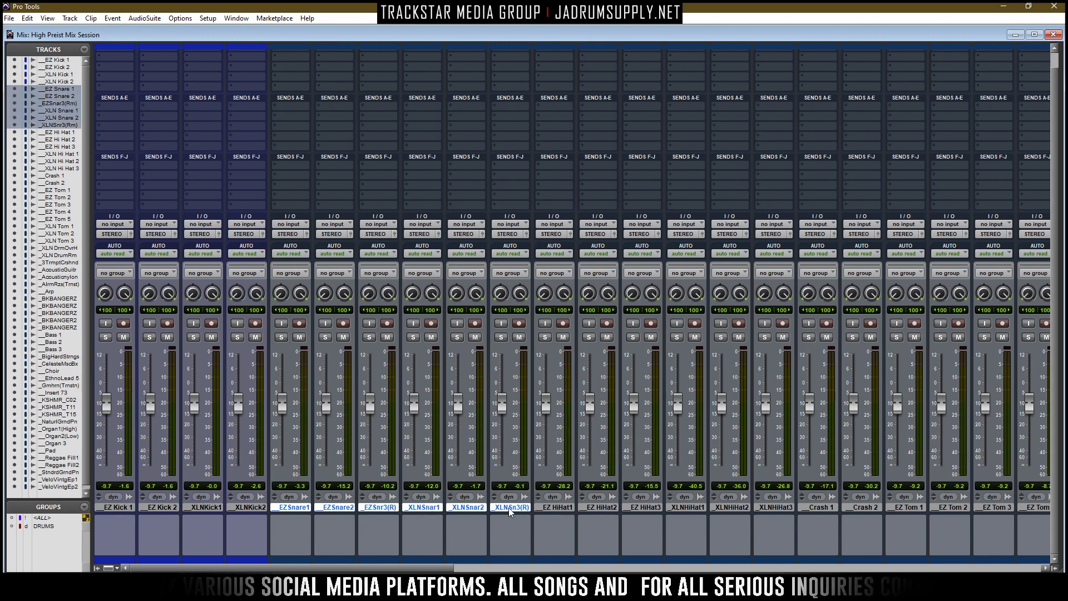
{"action": "double_click", "coordinate": [342, 558]}
{"action": "left_click", "coordinate": [380, 456]}
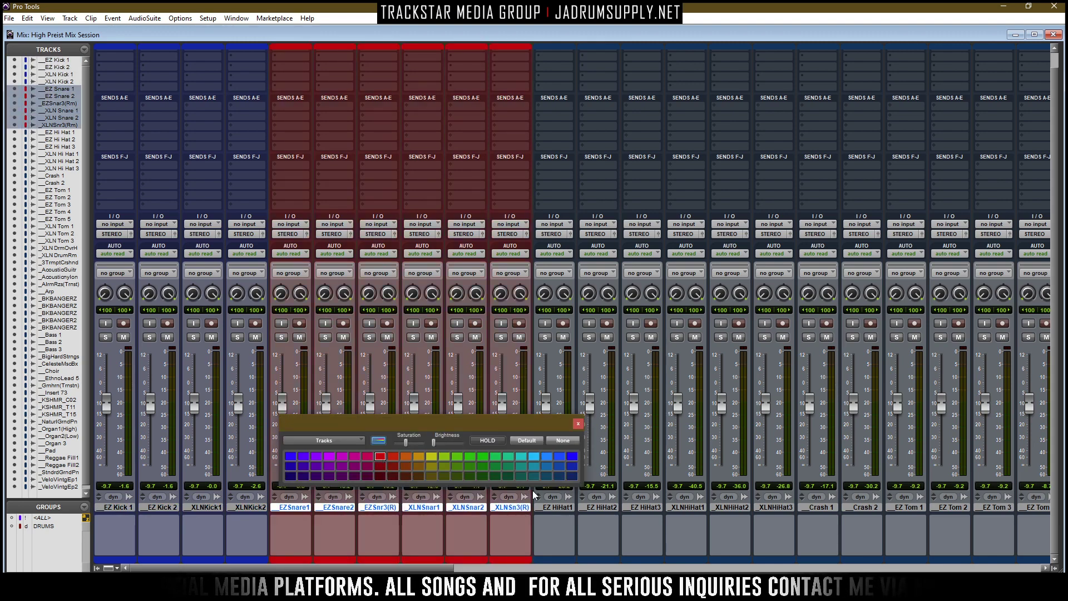
{"action": "left_click", "coordinate": [576, 426]}
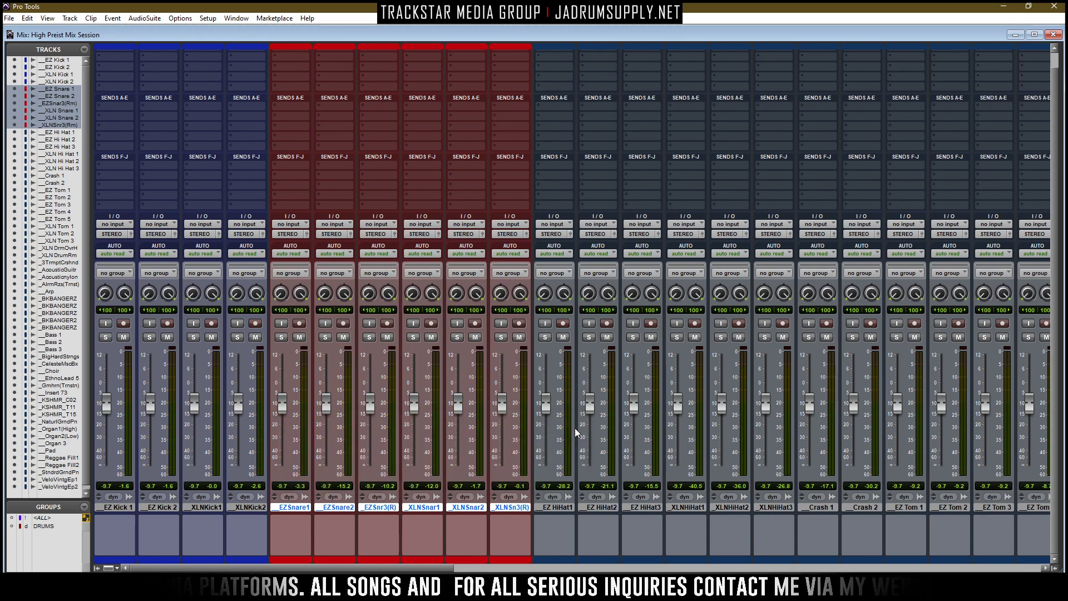
Color the hi-hat and crash tracks, EZ Hi Hat 1 to Crash 2, golden yellow and close the color palette
{"action": "left_click", "coordinate": [559, 506]}
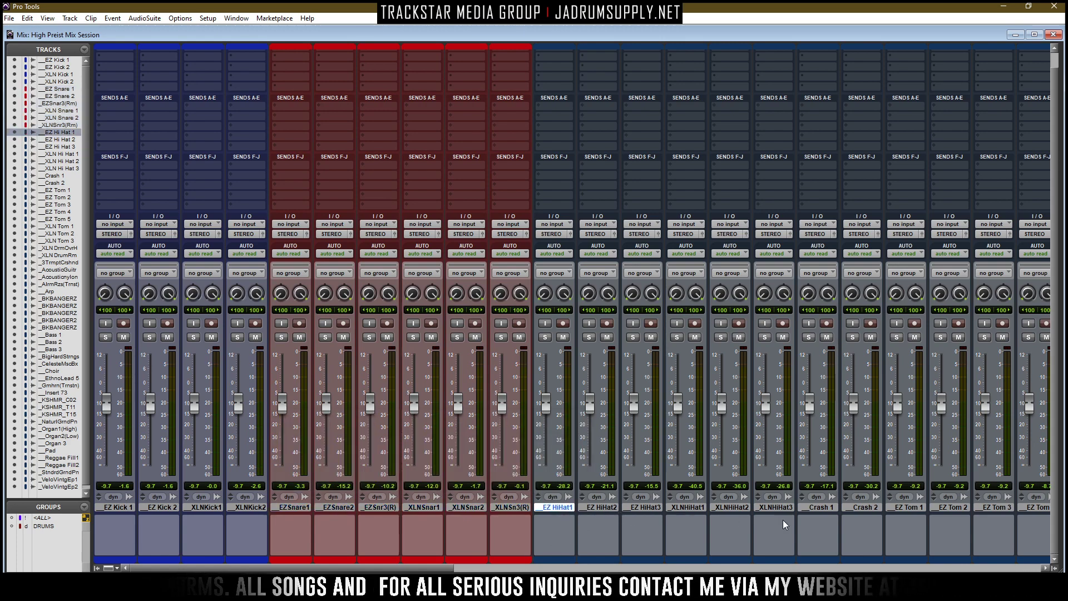
{"action": "scroll", "coordinate": [546, 525], "scroll_direction": "right", "scroll_amount": 5}
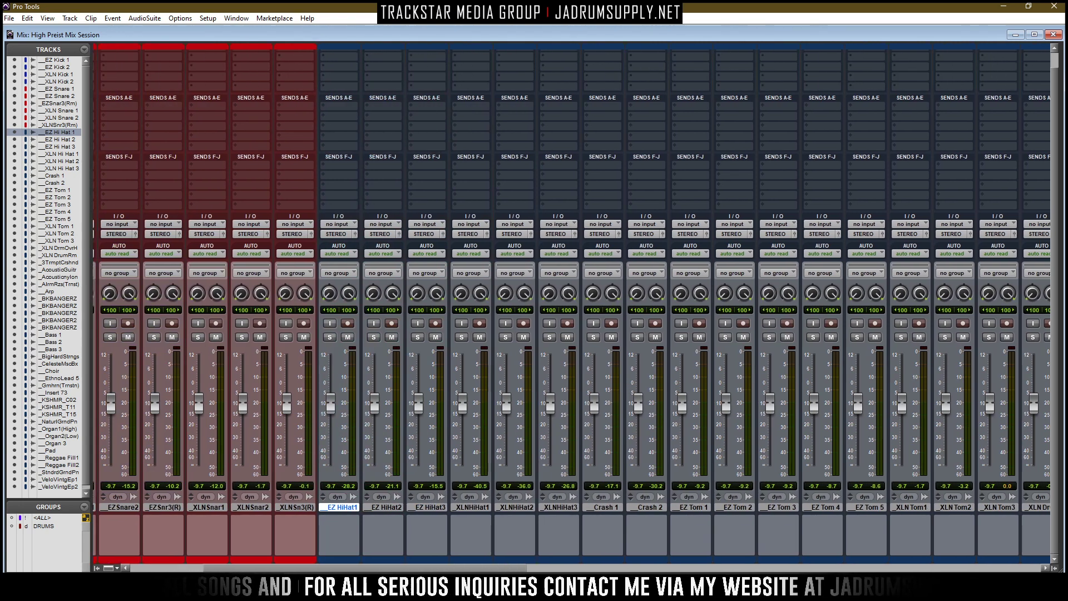
{"action": "left_click", "coordinate": [656, 506], "text": "shift"}
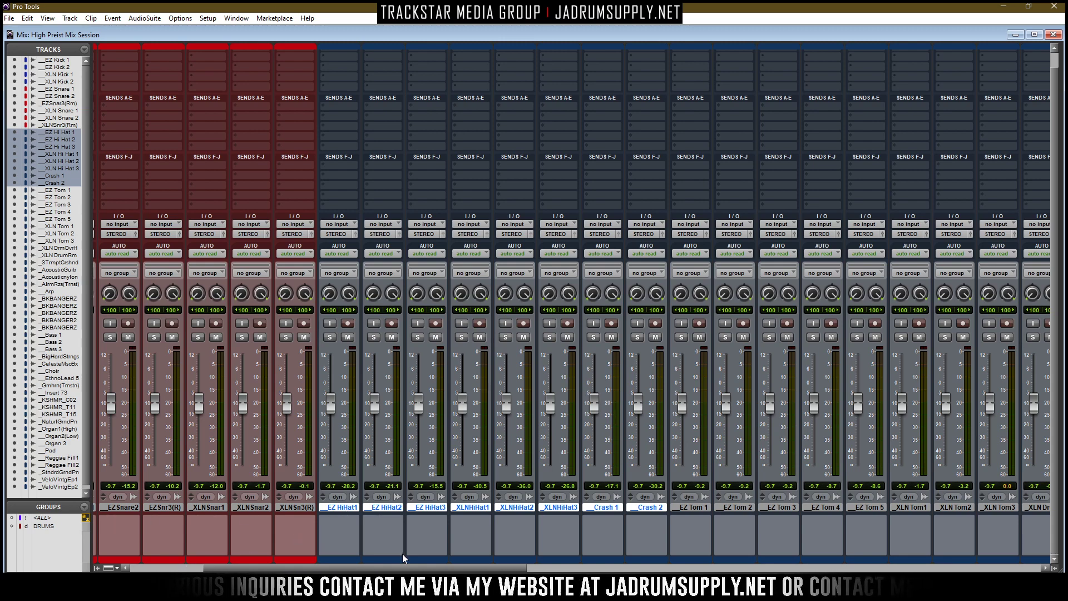
{"action": "double_click", "coordinate": [384, 559]}
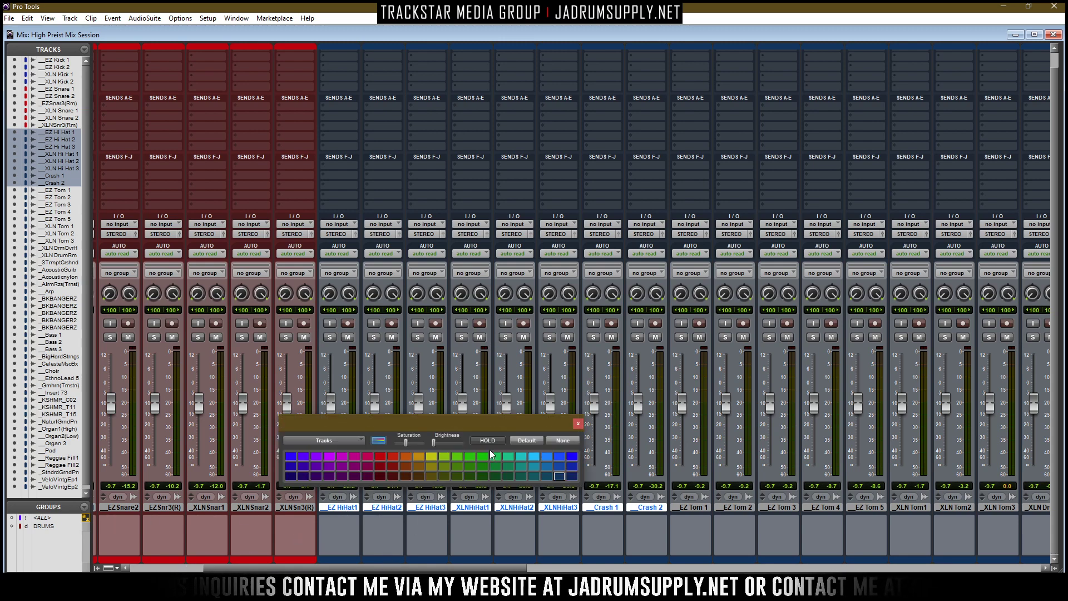
{"action": "left_click", "coordinate": [418, 457]}
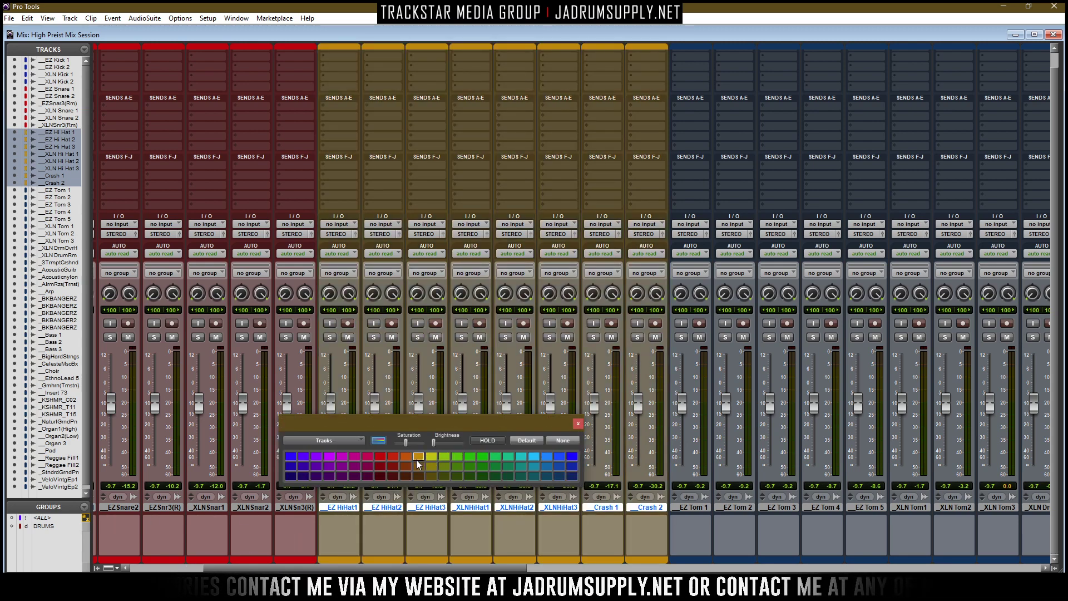
{"action": "left_click", "coordinate": [578, 423]}
Color the tom tracks, EZ Tom 1 to XLN Tom 3, bright orange after trying darker brown shades, and close the color palette
{"action": "left_click", "coordinate": [692, 509]}
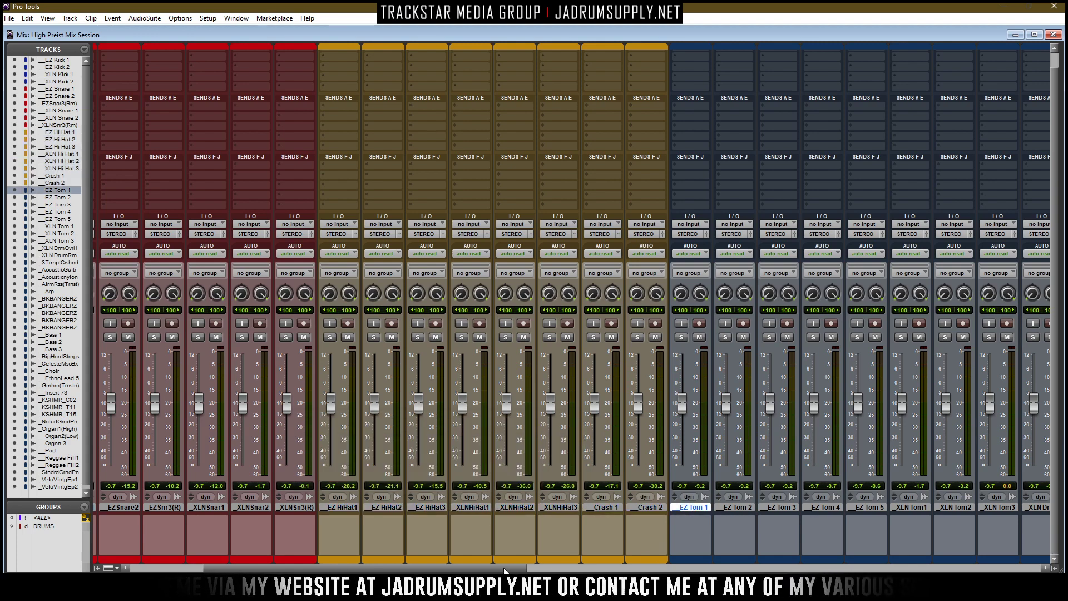
{"action": "left_click_drag", "start_coordinate": [508, 569], "coordinate": [575, 568]}
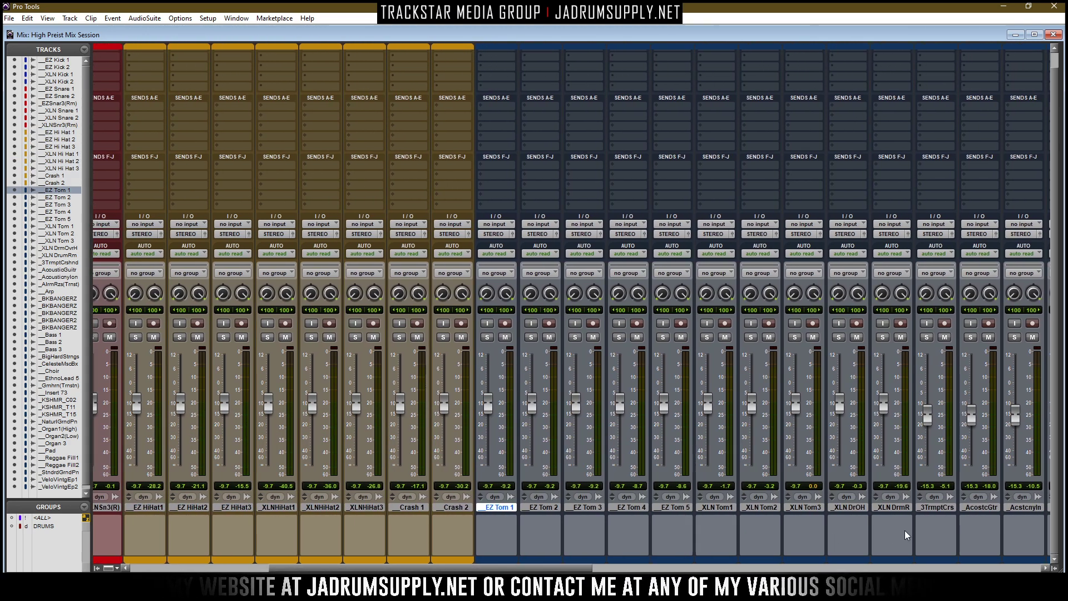
{"action": "left_click", "coordinate": [815, 508], "text": "shift"}
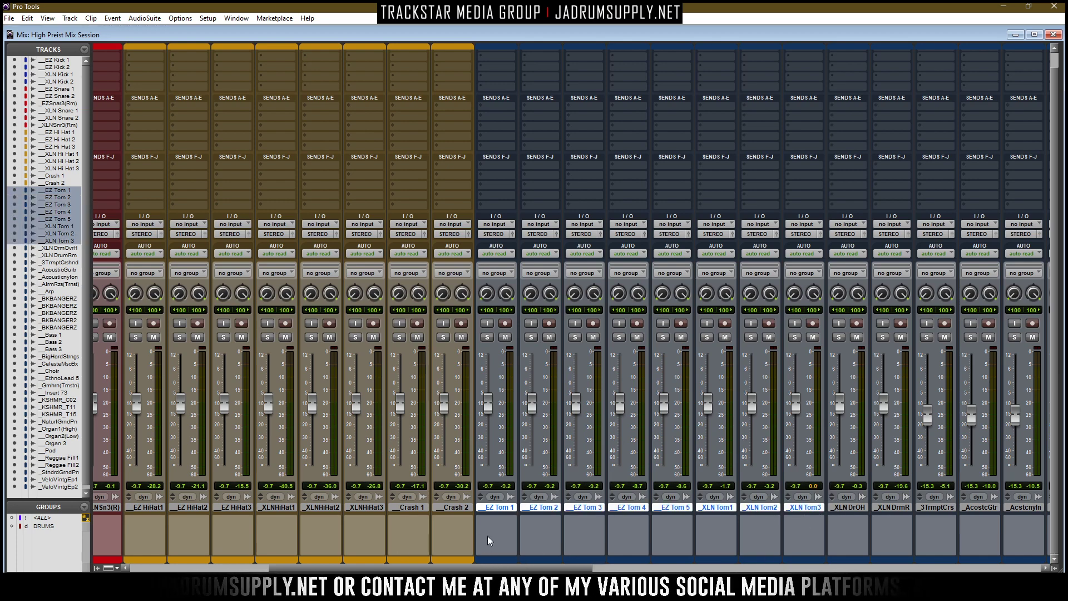
{"action": "double_click", "coordinate": [492, 559]}
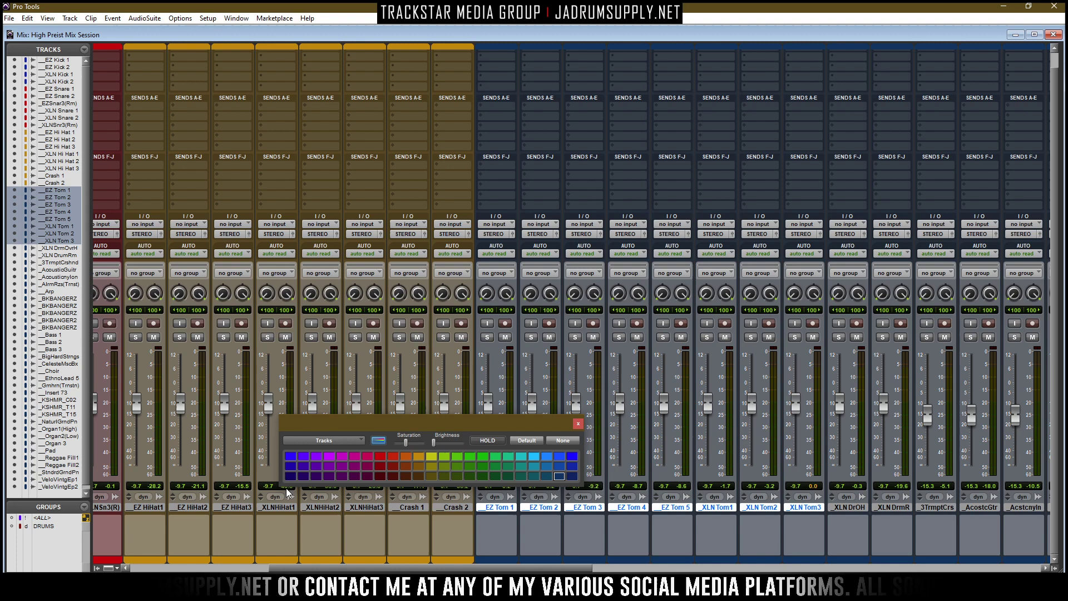
{"action": "left_click", "coordinate": [416, 469]}
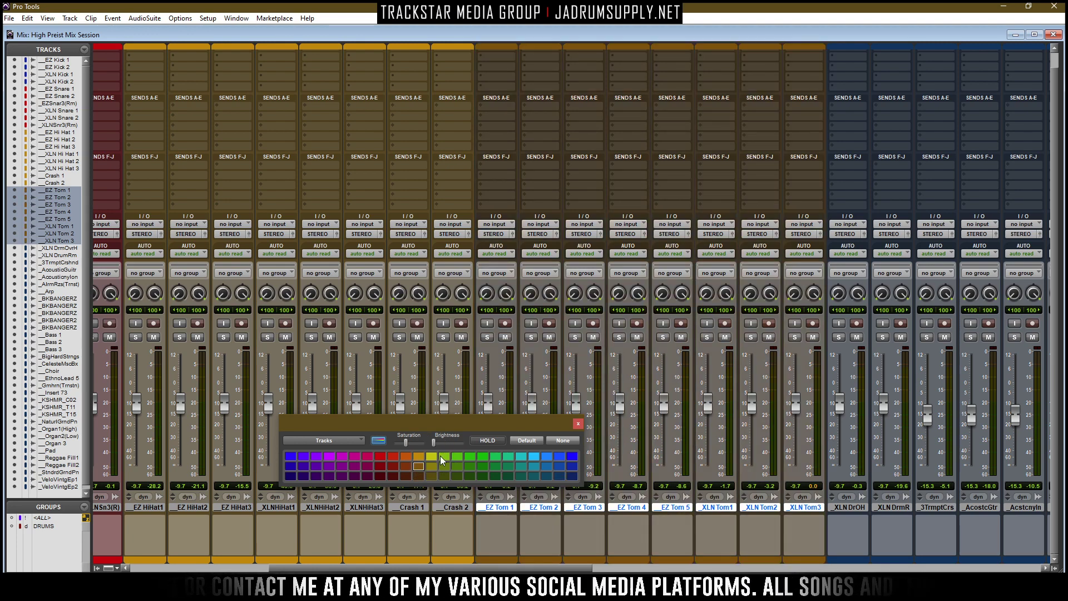
{"action": "left_click", "coordinate": [406, 466]}
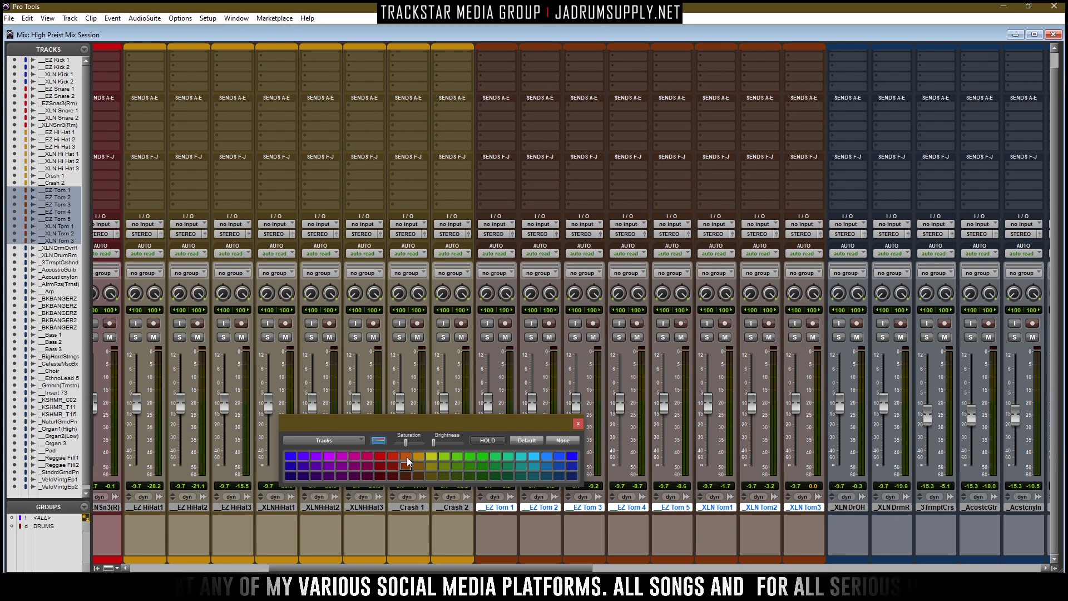
{"action": "left_click", "coordinate": [405, 455]}
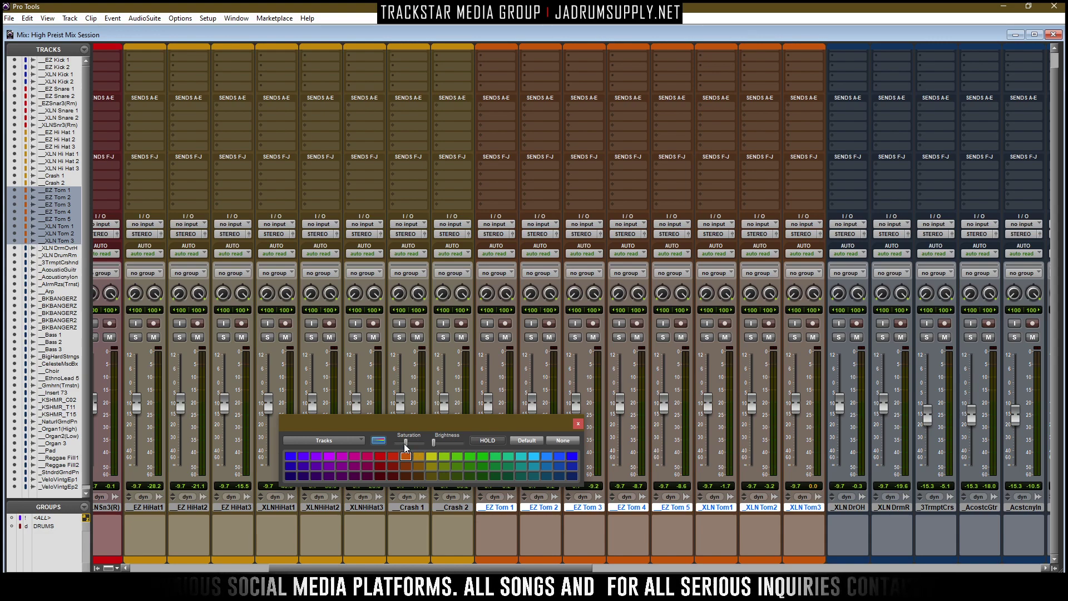
{"action": "left_click", "coordinate": [578, 423]}
Hide all tracks of the DRUMS group in the mixer and show them again
{"action": "mouse_move", "coordinate": [544, 563]}
{"action": "left_mouse_down"}
{"action": "mouse_move", "coordinate": [325, 562]}
{"action": "mouse_move", "coordinate": [559, 557]}
{"action": "mouse_move", "coordinate": [539, 552]}
{"action": "left_mouse_up"}
{"action": "left_click_drag", "start_coordinate": [423, 567], "coordinate": [548, 564]}
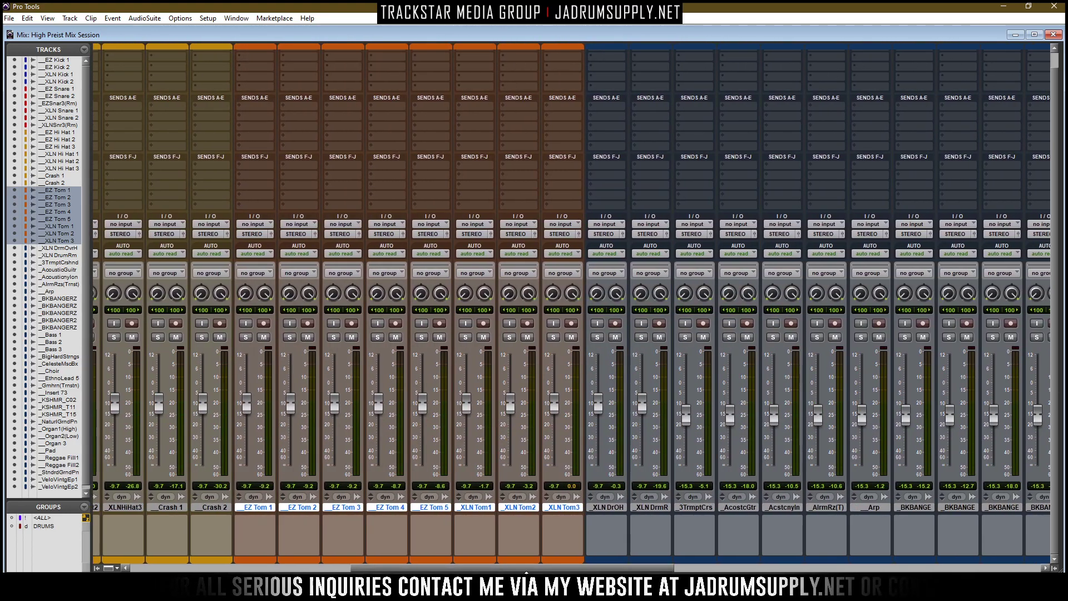
{"action": "right_click", "coordinate": [37, 526]}
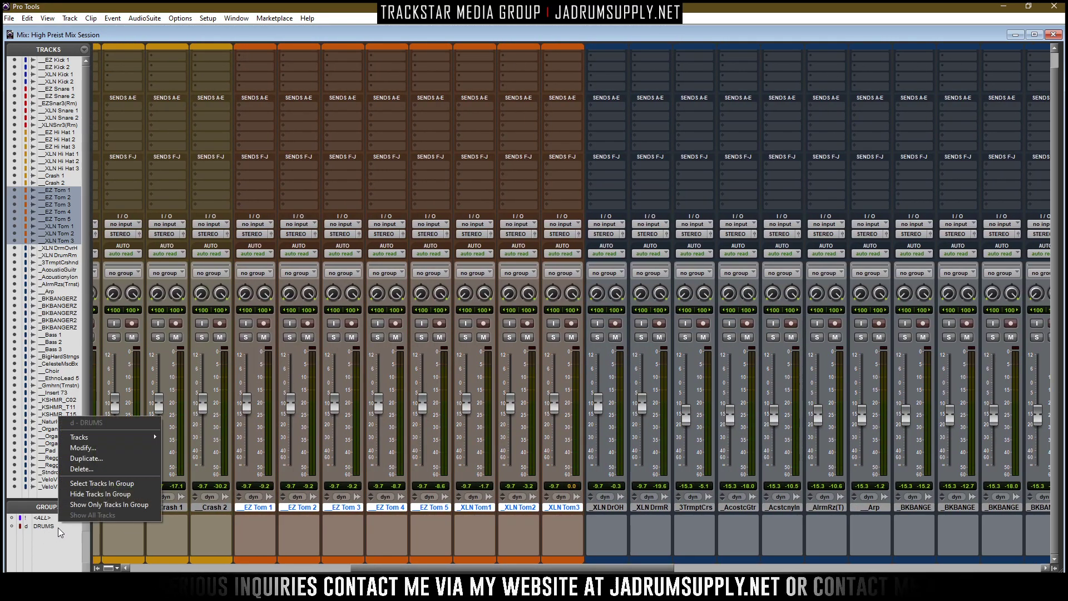
{"action": "right_click", "coordinate": [36, 526]}
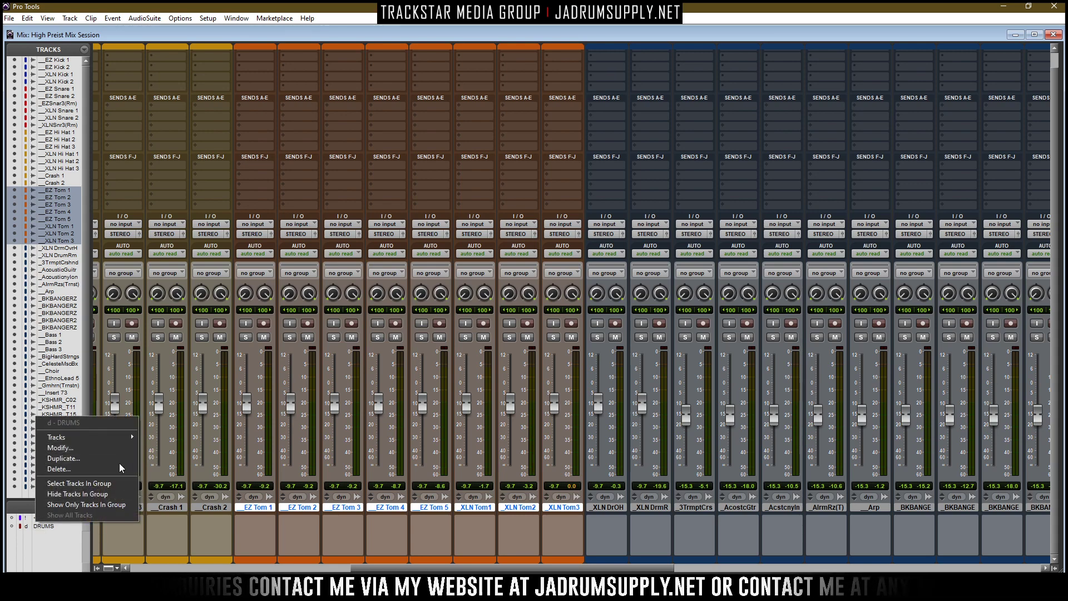
{"action": "left_click", "coordinate": [100, 496]}
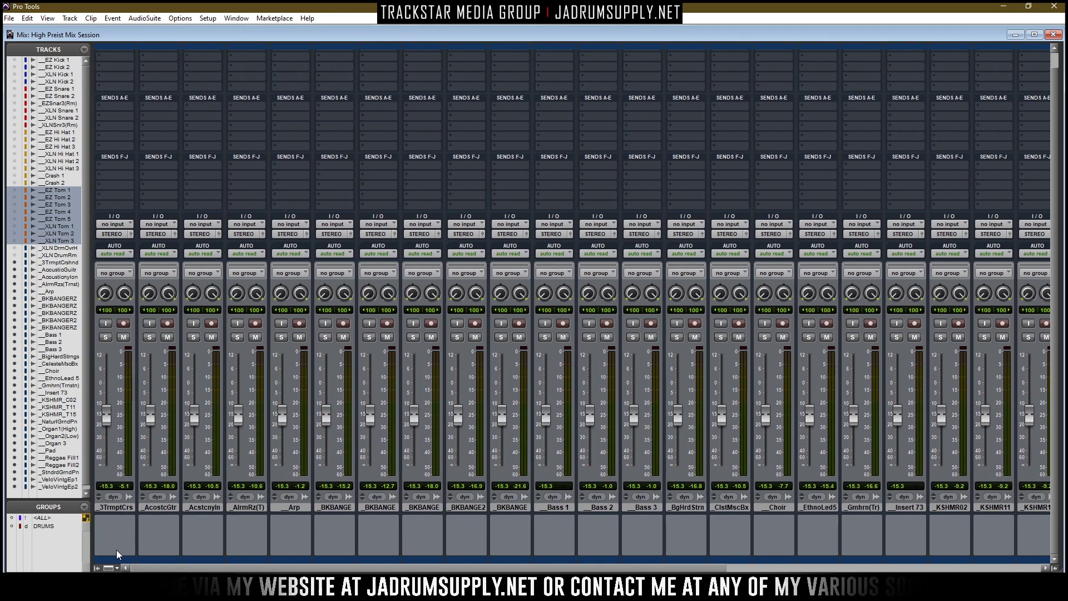
{"action": "right_click", "coordinate": [47, 527]}
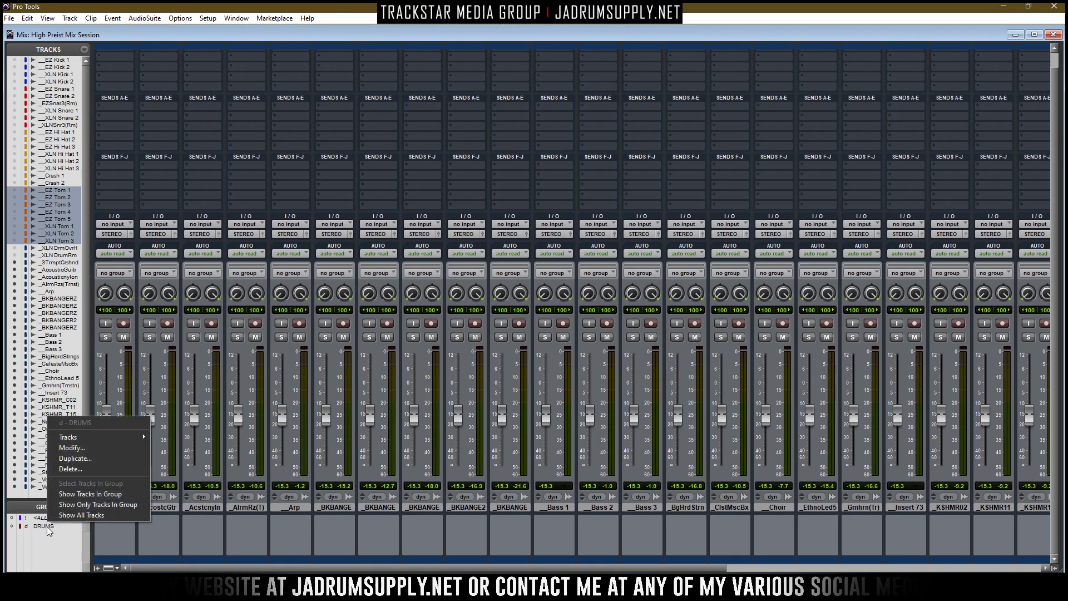
{"action": "left_click", "coordinate": [114, 495]}
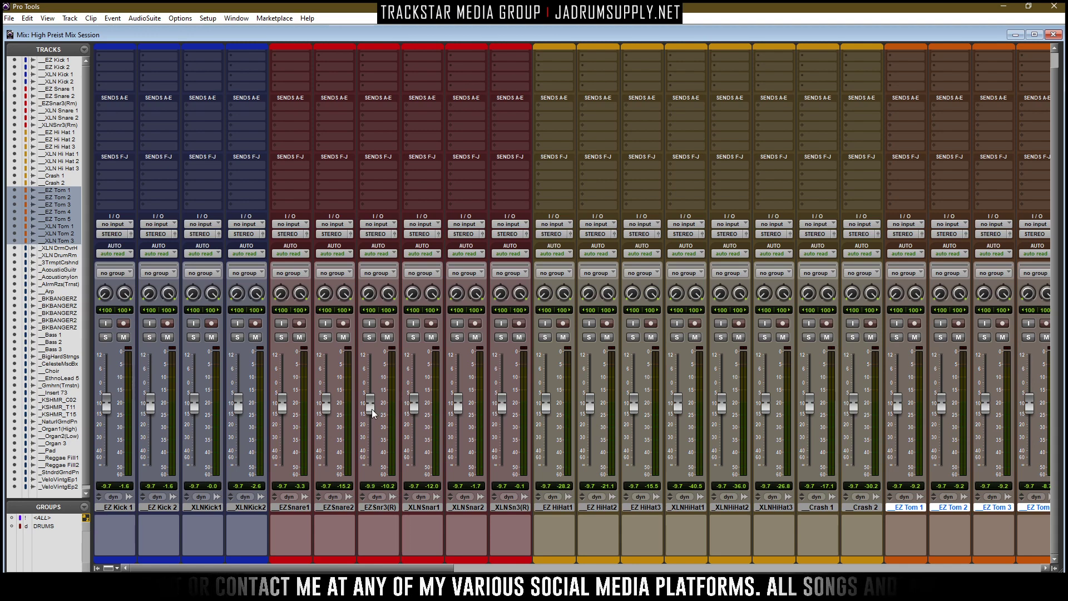
Lower the EZ Snare 3 (Rim) fader to about -15.6 dB and raise it back to about -9.4 dB
{"action": "left_click_drag", "start_coordinate": [372, 409], "coordinate": [372, 421]}
{"action": "key", "text": "alt"}
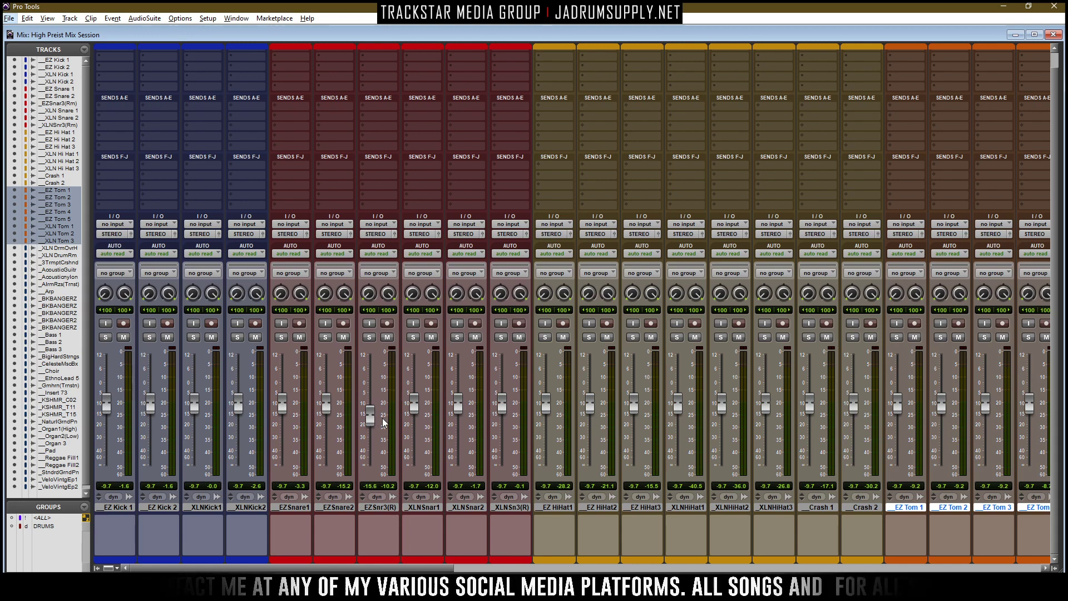
{"action": "left_click", "coordinate": [368, 416]}
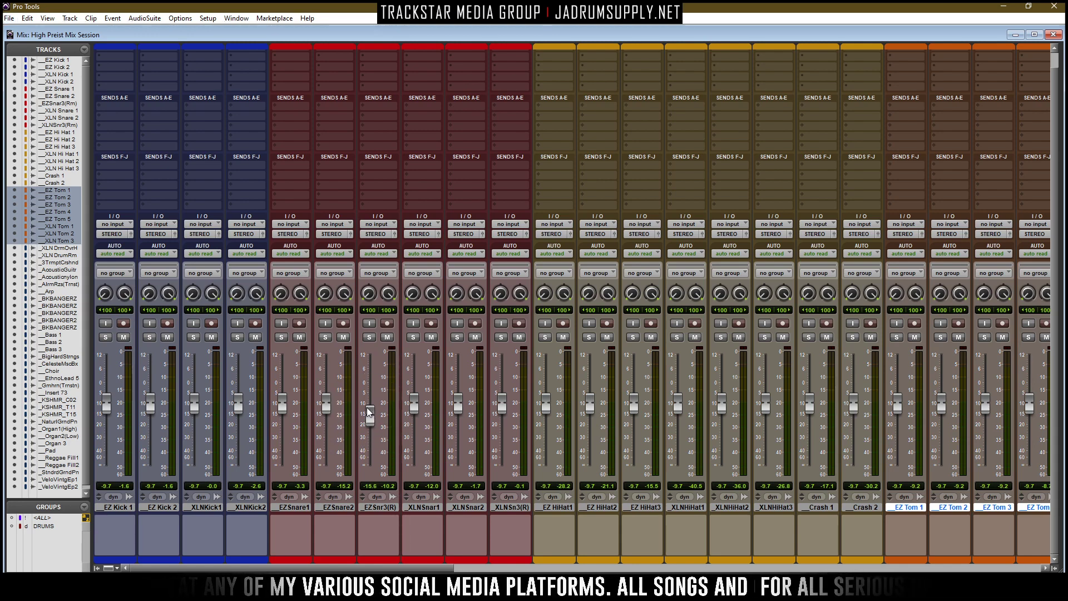
{"action": "left_click_drag", "start_coordinate": [376, 414], "coordinate": [373, 400]}
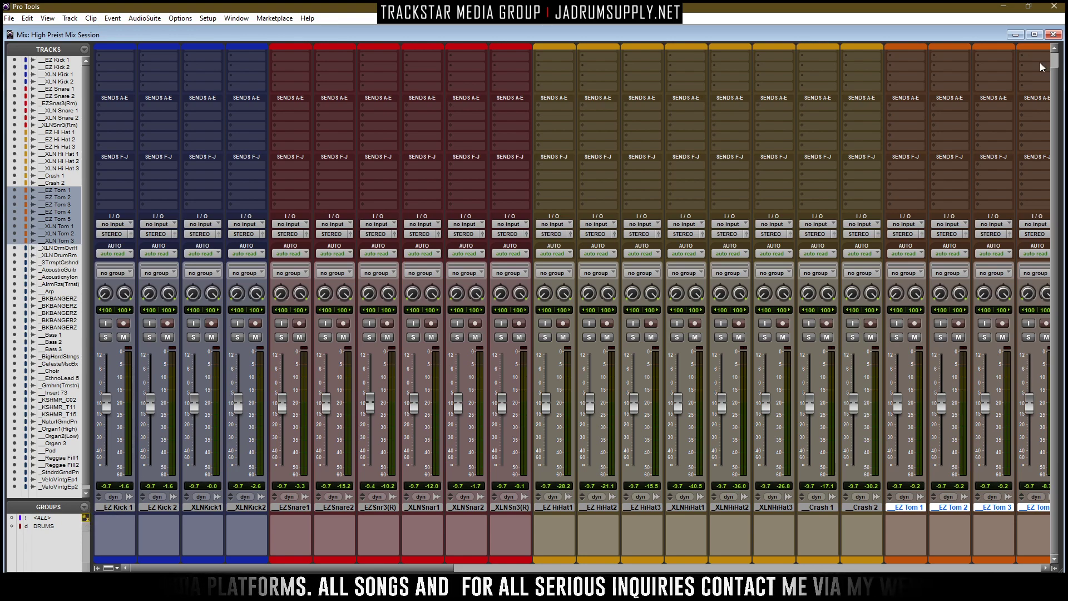
Close the Mix window and hide the DRUMS group's tracks in the Edit window
{"action": "left_click", "coordinate": [1053, 35]}
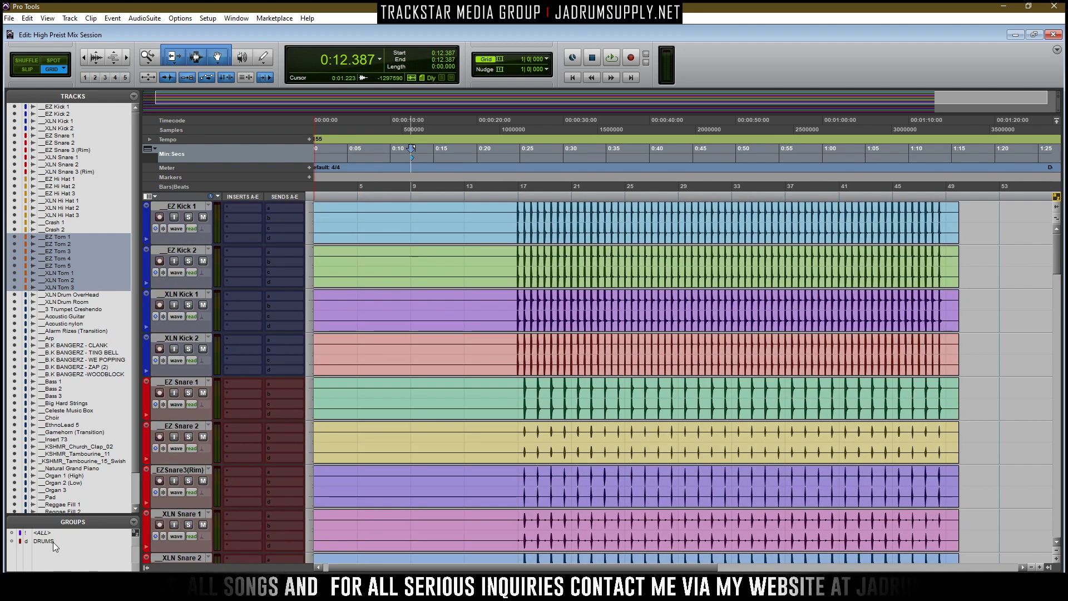
{"action": "right_click", "coordinate": [54, 543]}
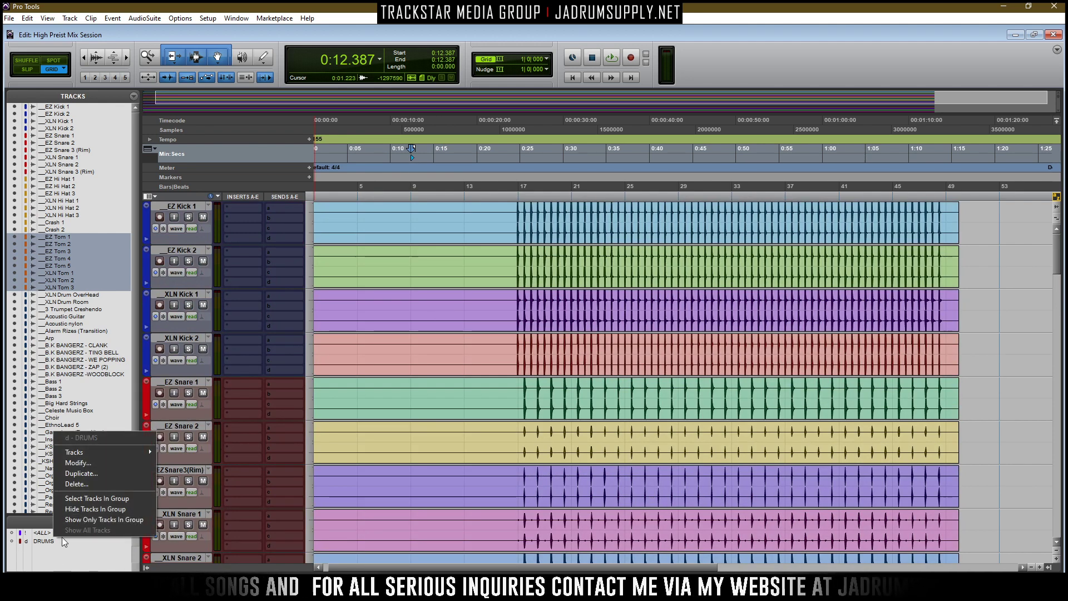
{"action": "left_click", "coordinate": [95, 510]}
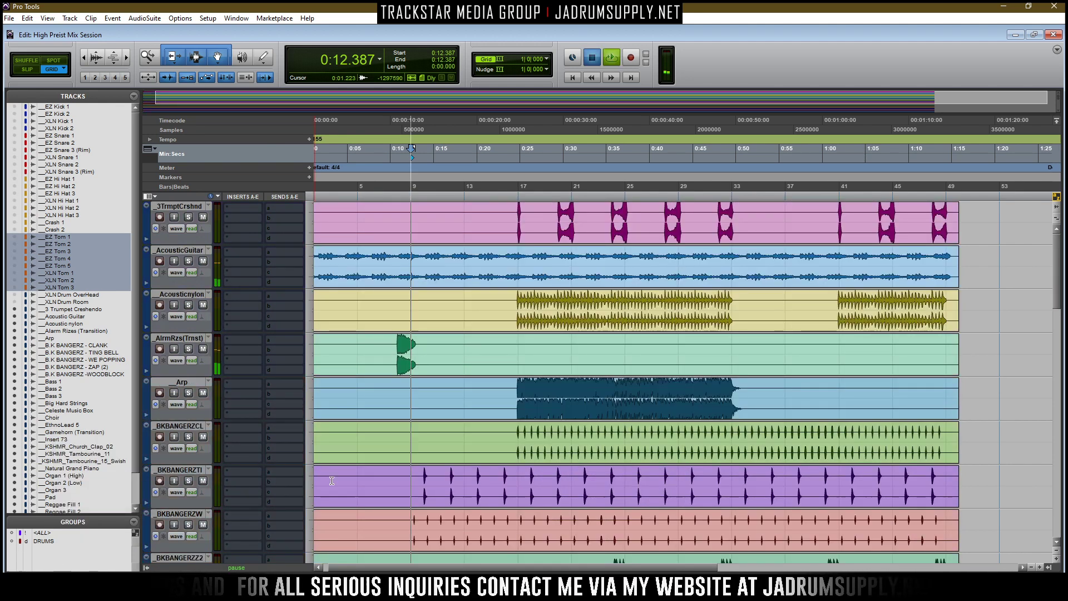
Move the Acoustic Guitar track above the 3 Trumpet Creshendo track and solo it
{"action": "scroll", "coordinate": [423, 398], "scroll_direction": "down", "scroll_amount": 3}
{"action": "scroll", "coordinate": [436, 394], "scroll_direction": "up", "scroll_amount": 3}
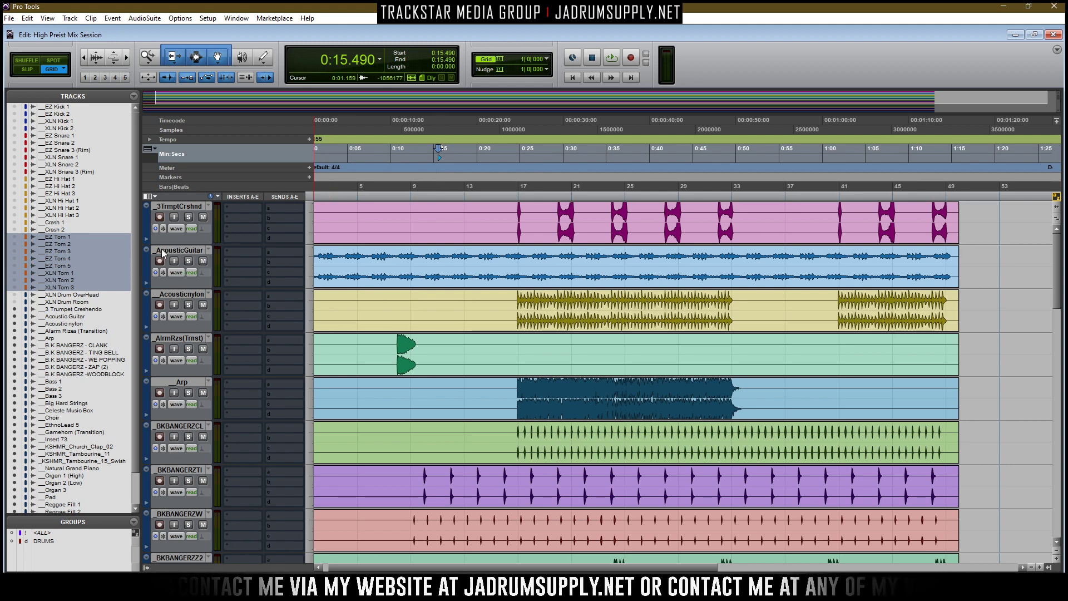
{"action": "left_click_drag", "start_coordinate": [188, 250], "coordinate": [186, 219]}
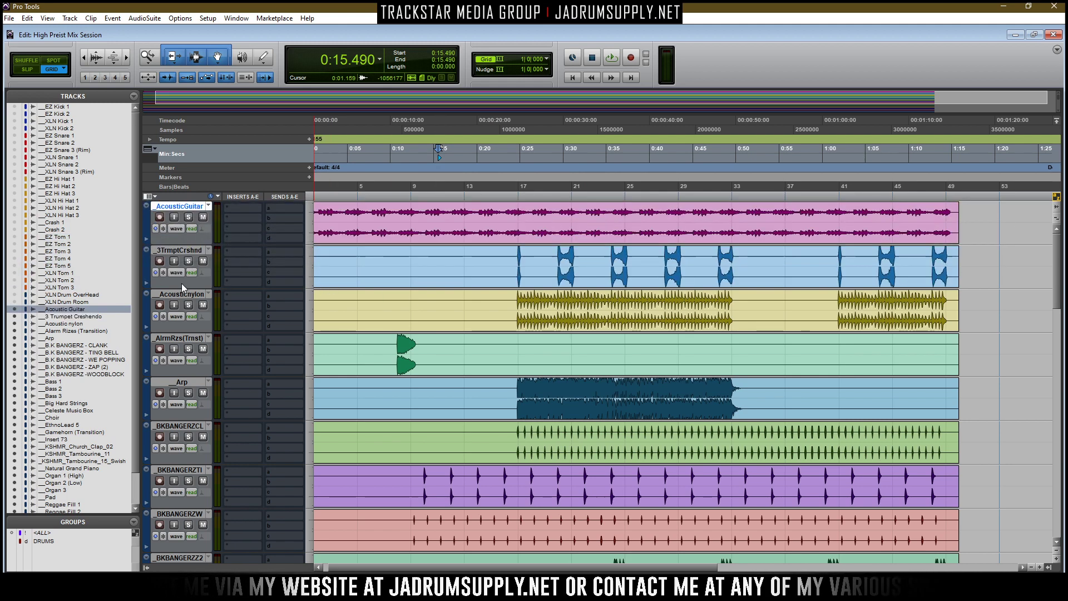
{"action": "left_click", "coordinate": [188, 217]}
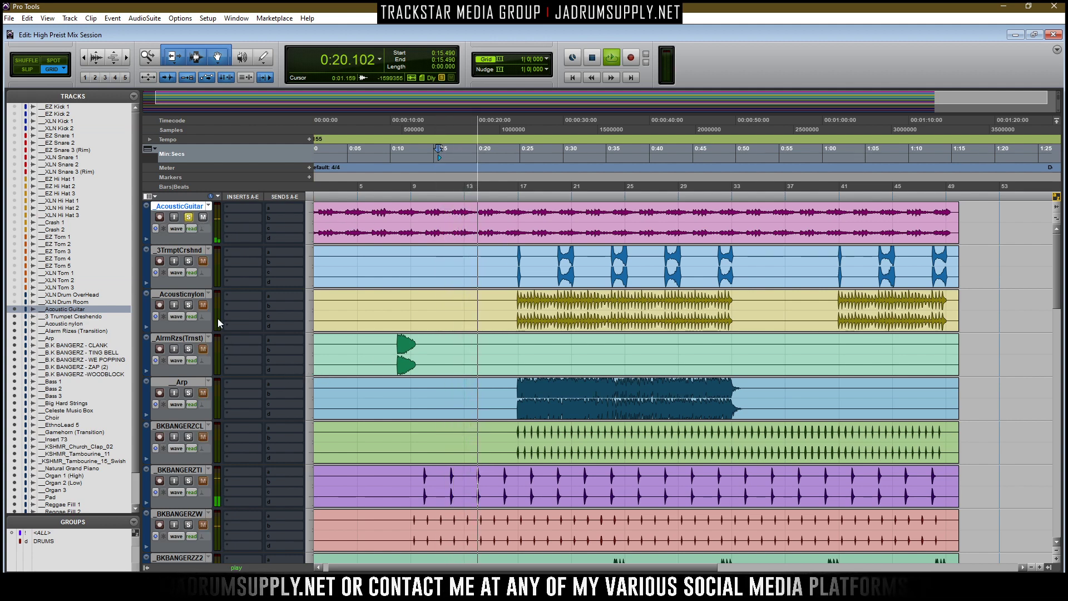
Take the Acoustic Guitar track out of solo and end playback
{"action": "left_click", "coordinate": [188, 217]}
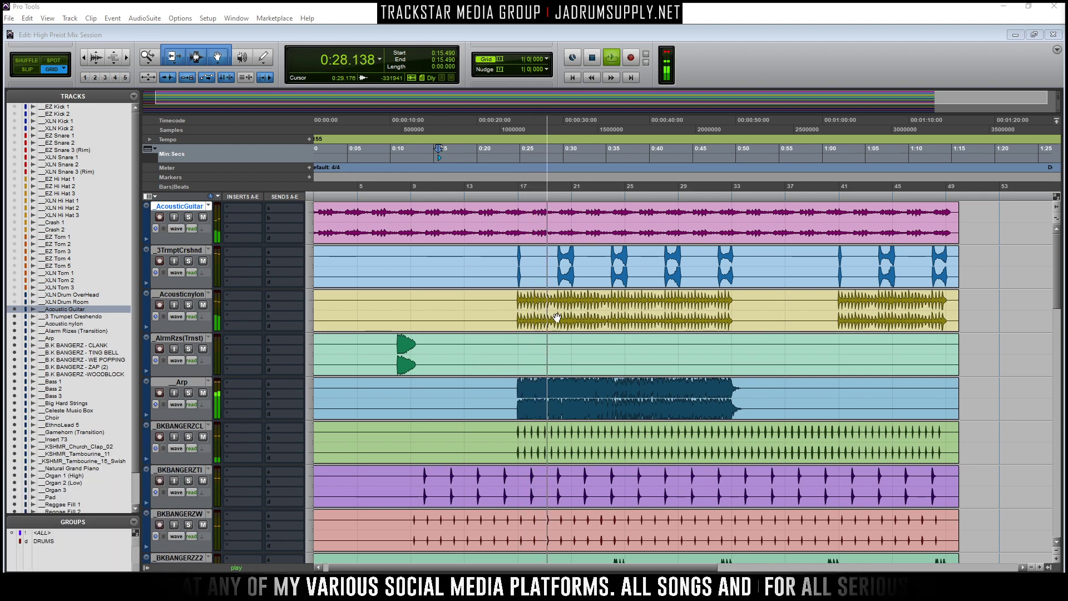
{"action": "left_click", "coordinate": [435, 328]}
Move the five B.K BANGERZ tracks, from CLANK to WOODBLOCK, above the Acoustic Guitar track
{"action": "scroll", "coordinate": [245, 406], "scroll_direction": "down", "scroll_amount": 5}
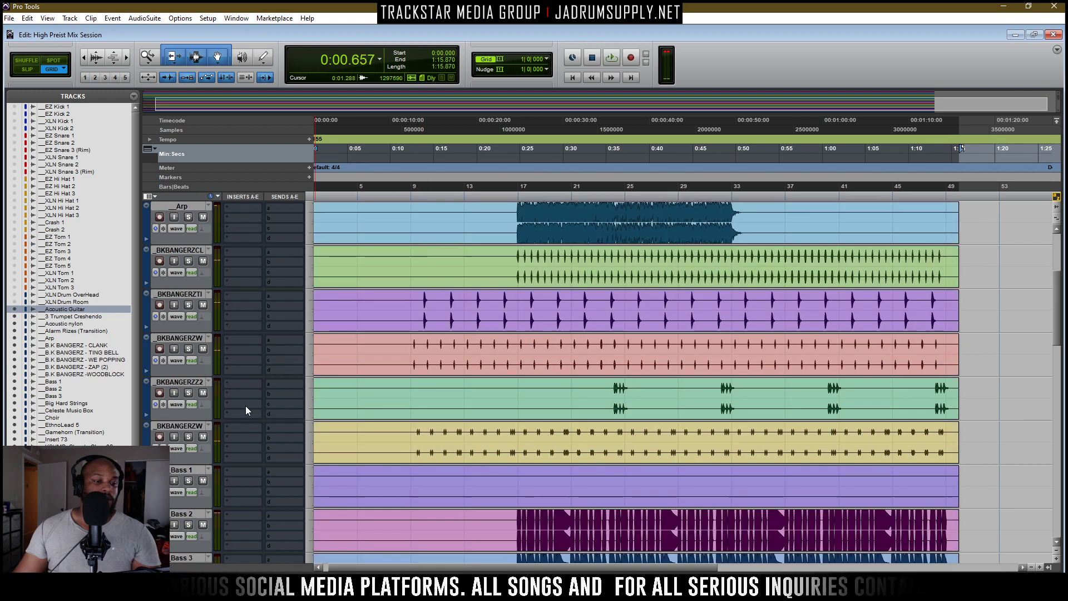
{"action": "scroll", "coordinate": [268, 406], "scroll_direction": "up", "scroll_amount": 1}
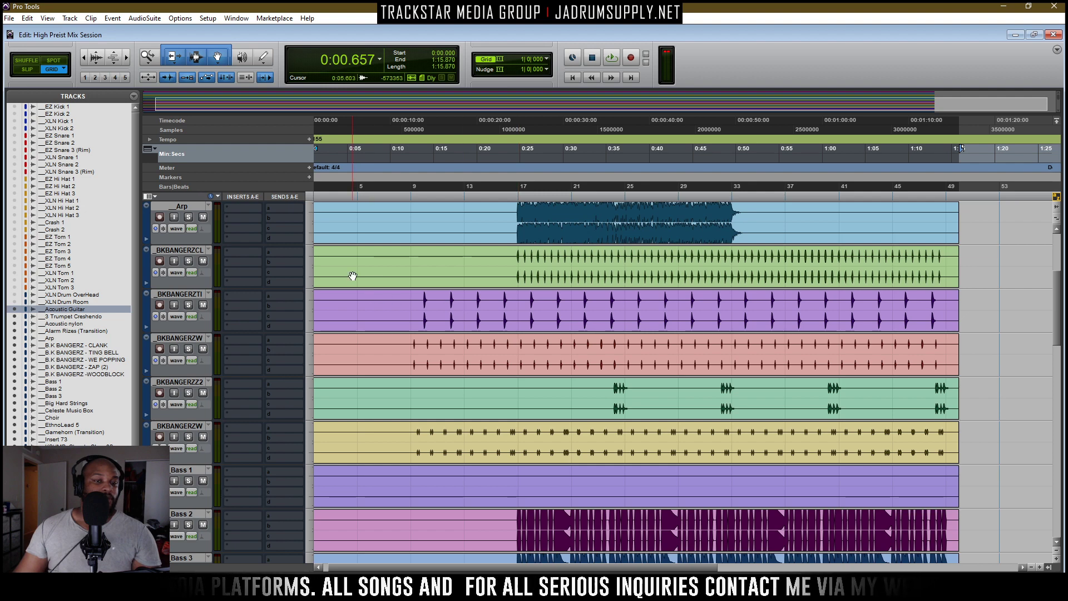
{"action": "left_click", "coordinate": [195, 250]}
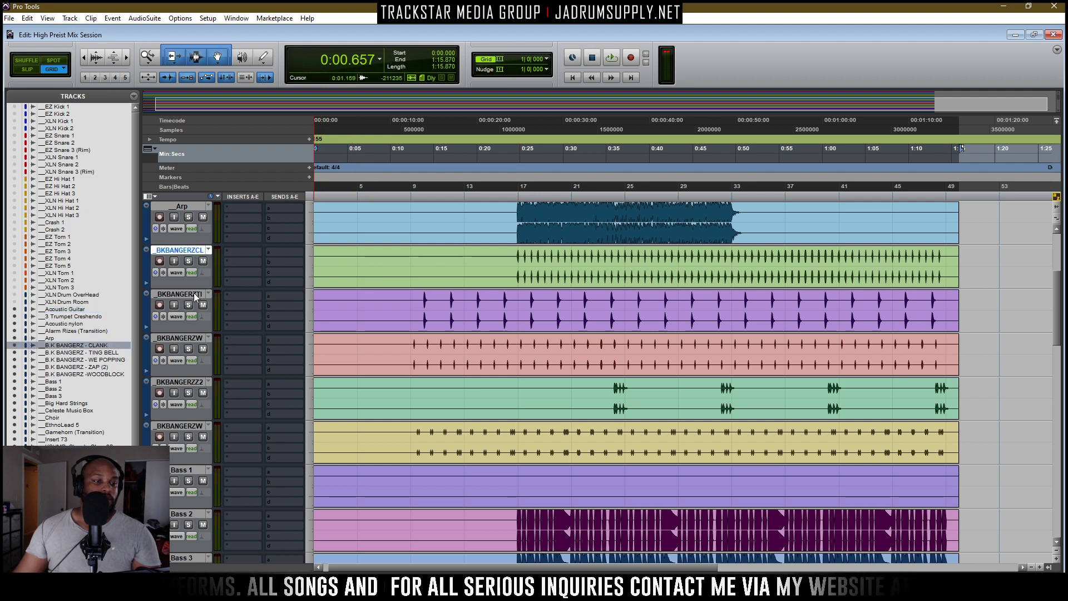
{"action": "left_click", "coordinate": [182, 424], "text": "shift"}
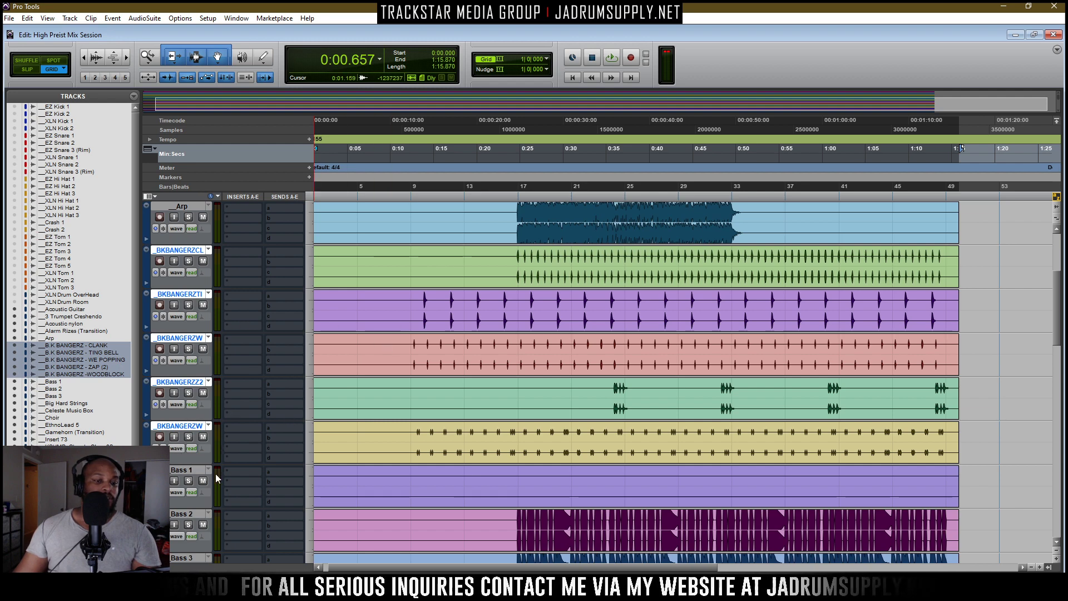
{"action": "scroll", "coordinate": [186, 421], "scroll_direction": "up", "scroll_amount": 4}
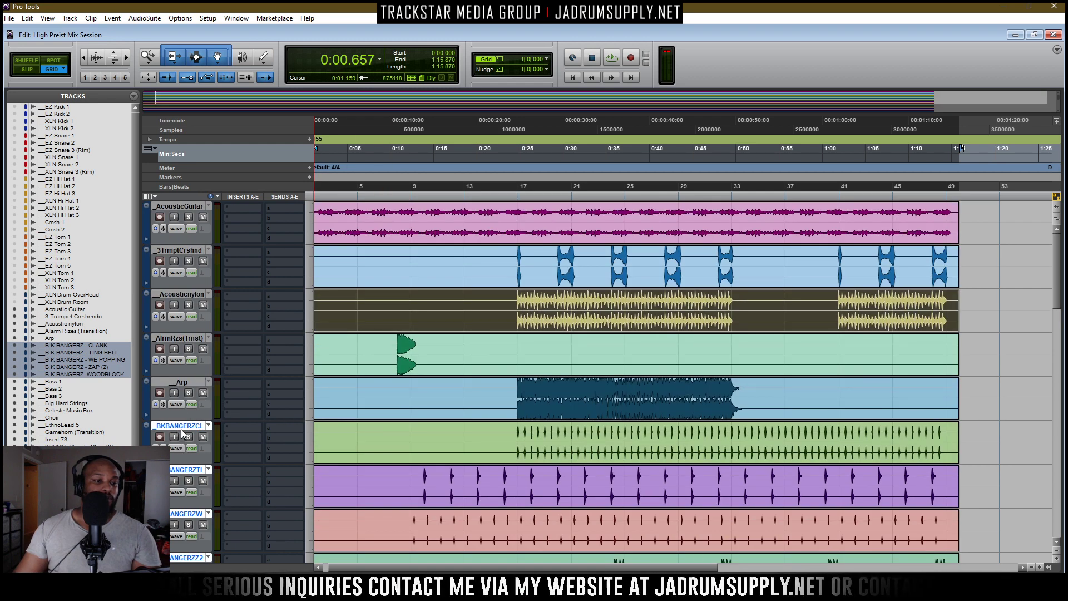
{"action": "left_click_drag", "start_coordinate": [181, 429], "coordinate": [233, 208]}
Move the Acoustic nylon track directly below Acoustic Guitar, above 3 Trumpet Creshendo
{"action": "scroll", "coordinate": [409, 332], "scroll_direction": "down", "scroll_amount": 1}
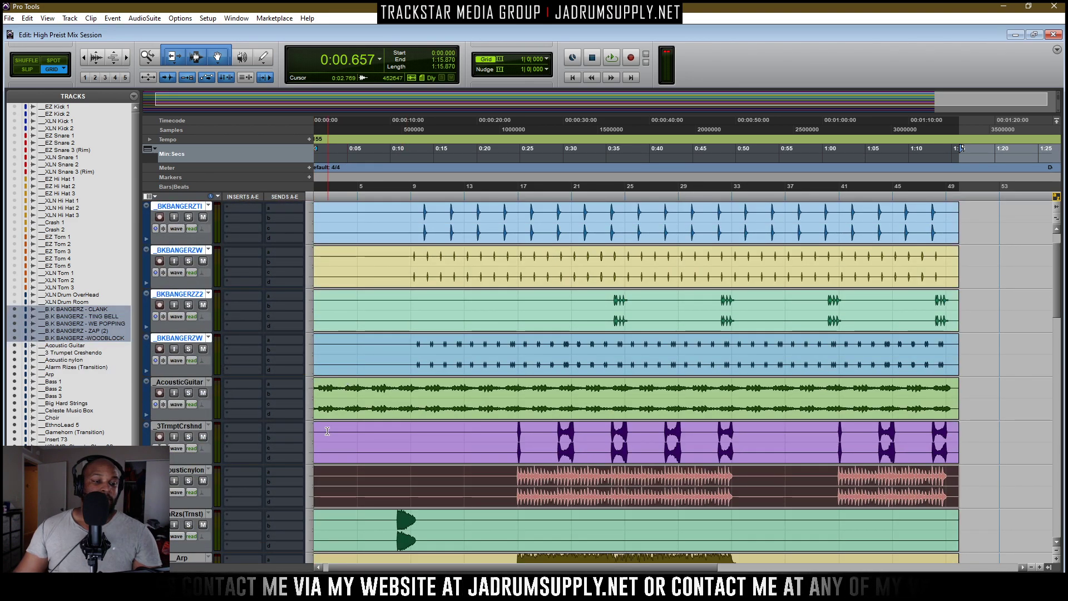
{"action": "scroll", "coordinate": [327, 430], "scroll_direction": "down", "scroll_amount": 1}
{"action": "scroll", "coordinate": [328, 351], "scroll_direction": "down", "scroll_amount": 1}
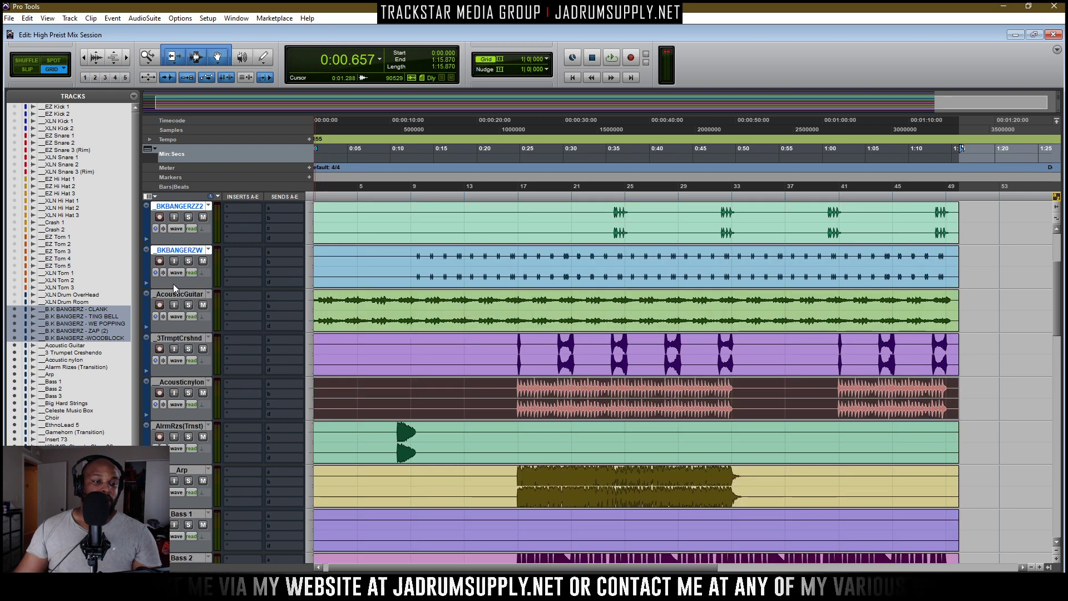
{"action": "left_click", "coordinate": [202, 295]}
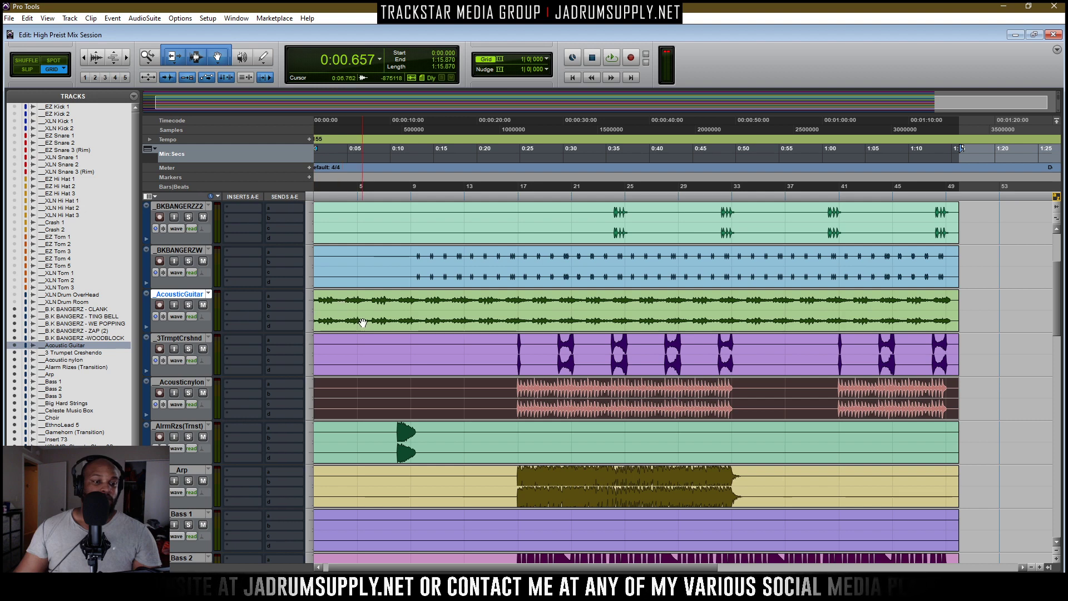
{"action": "left_click", "coordinate": [482, 366]}
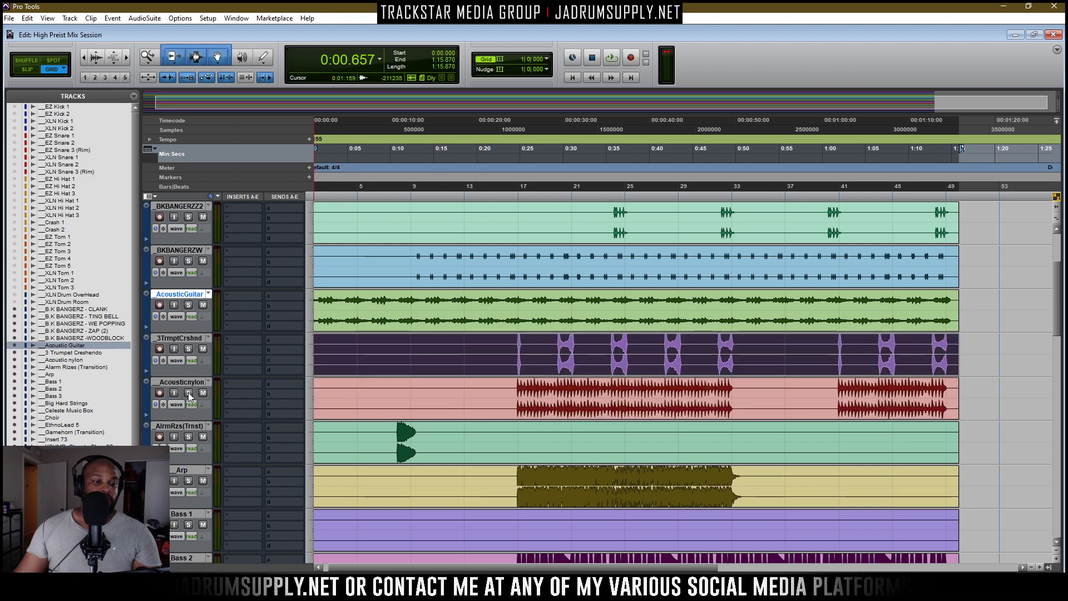
{"action": "left_click_drag", "start_coordinate": [182, 386], "coordinate": [183, 350]}
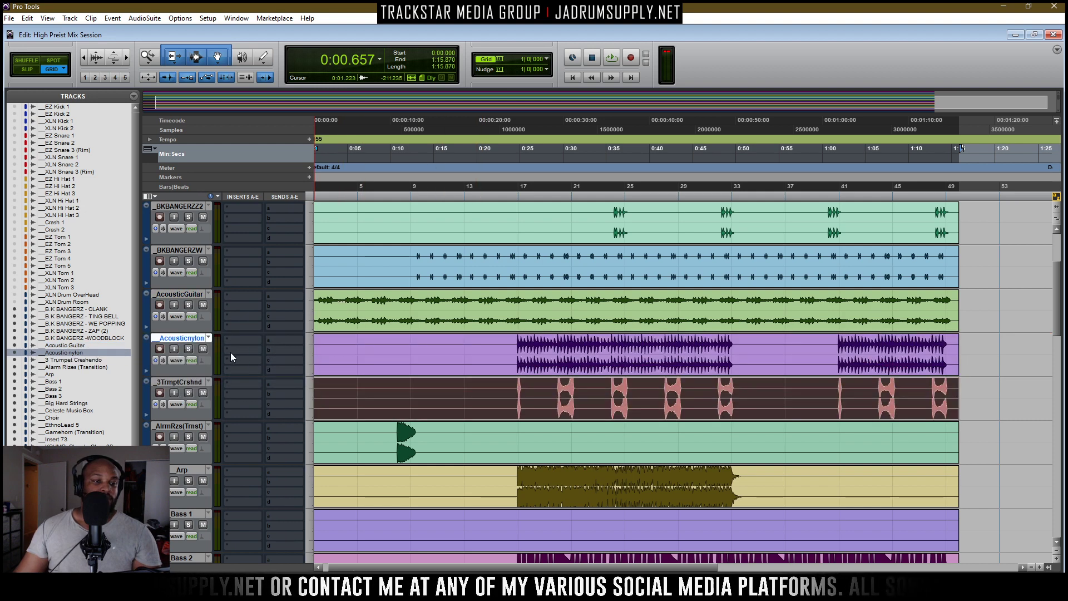
Solo the Acoustic nylon track and listen to it from about 0:24.8, at the start of its first section
{"action": "left_click", "coordinate": [516, 349]}
{"action": "key", "text": "space"}
{"action": "scroll", "coordinate": [410, 377], "scroll_direction": "down", "scroll_amount": 1}
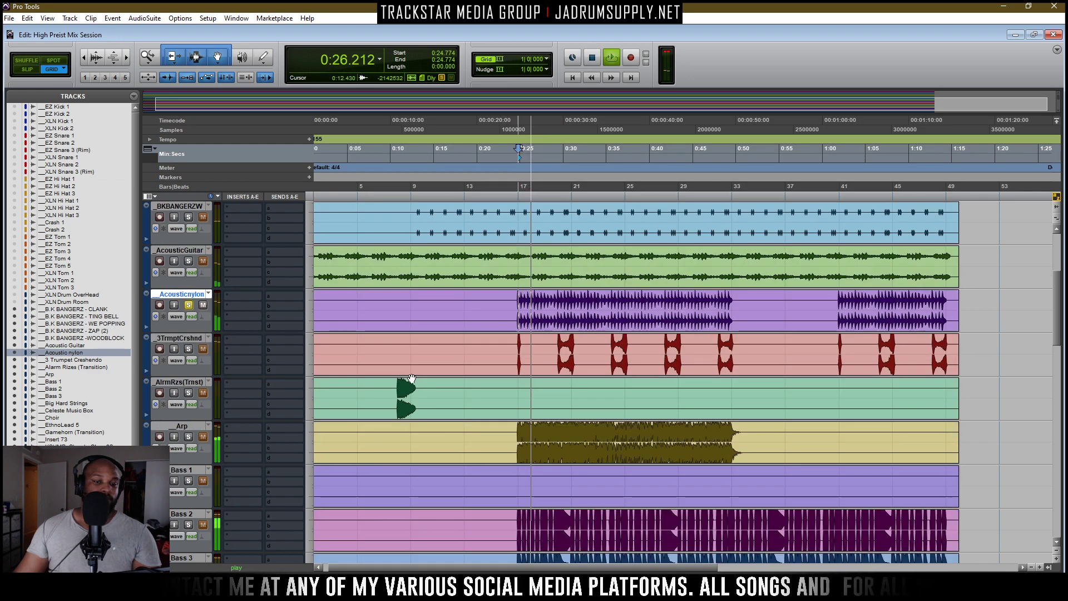
{"action": "scroll", "coordinate": [224, 488], "scroll_direction": "down", "scroll_amount": 1}
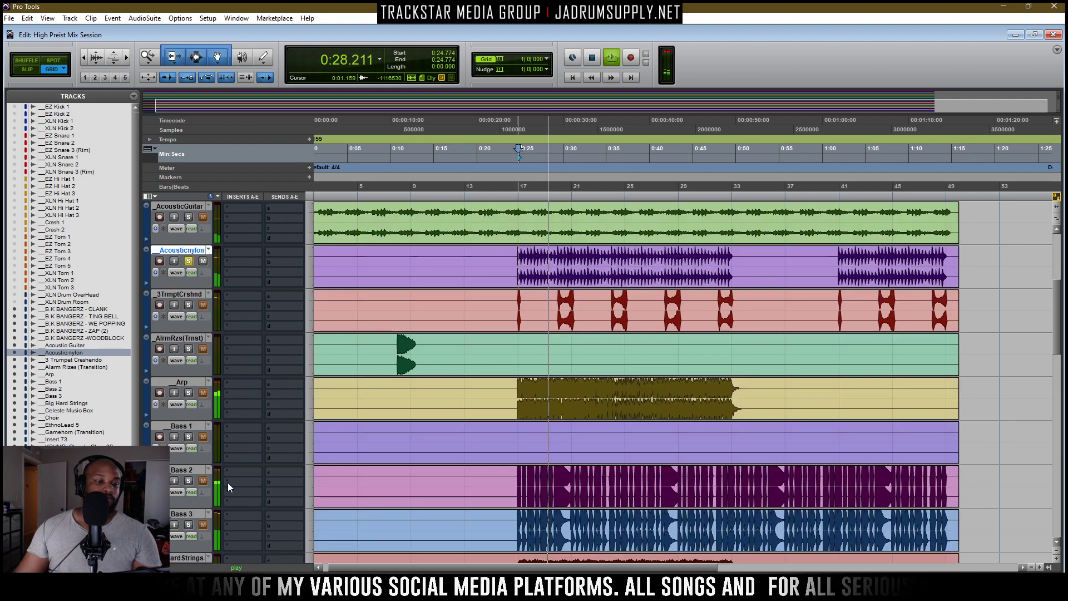
{"action": "scroll", "coordinate": [283, 462], "scroll_direction": "down", "scroll_amount": 2}
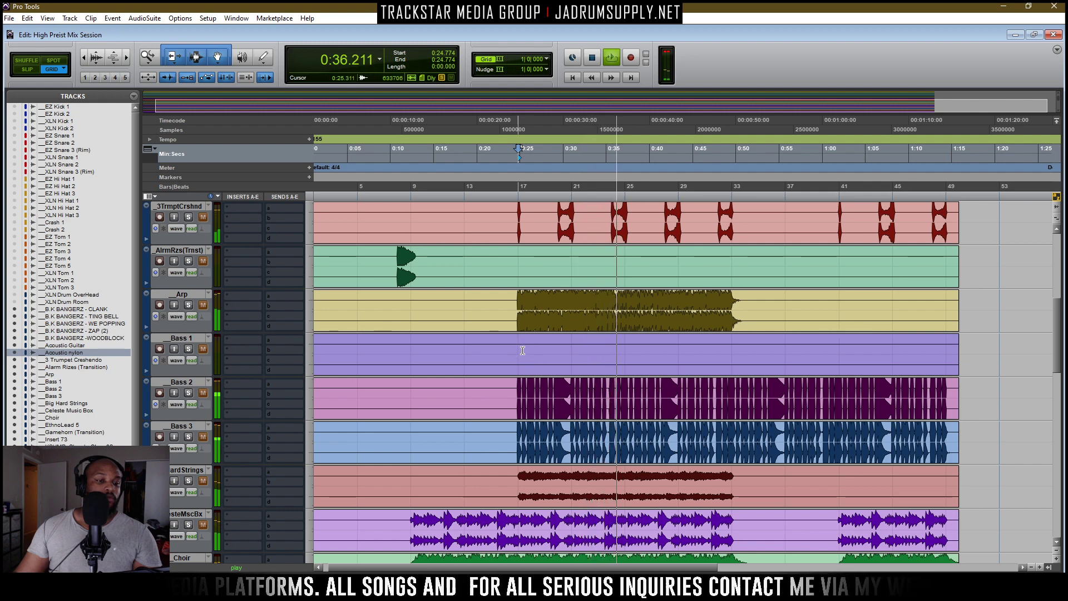
{"action": "key", "text": "space"}
Start playback from about 0:24.85 with the Bass 2 track soloed
{"action": "left_click", "coordinate": [511, 372]}
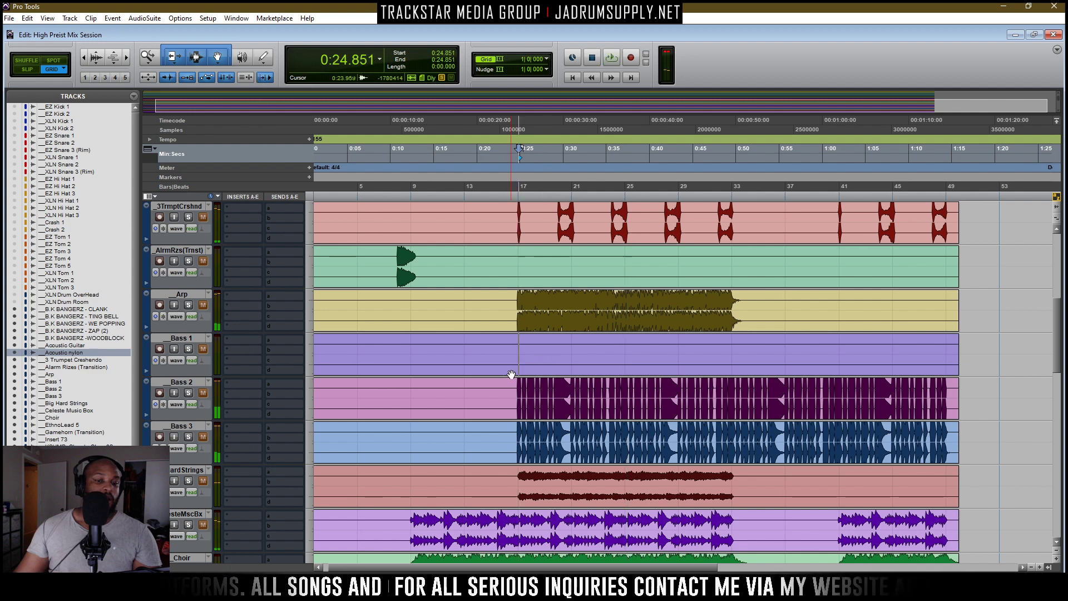
{"action": "key", "text": "t"}
{"action": "key", "text": "t"}
{"action": "key", "text": "r"}
{"action": "key", "text": "r"}
{"action": "key", "text": "r"}
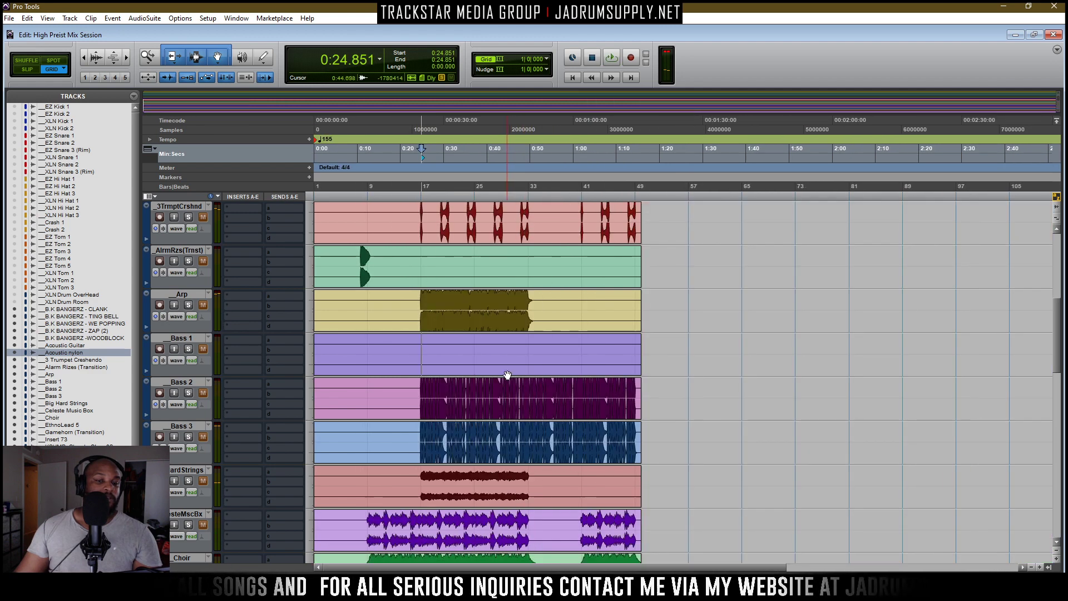
{"action": "left_click", "coordinate": [187, 339]}
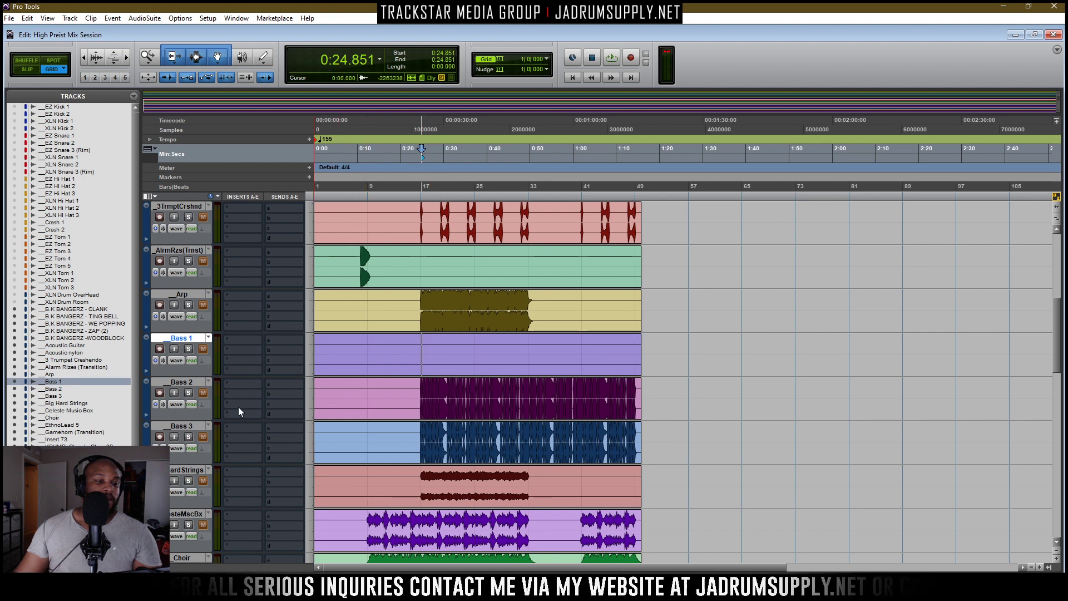
{"action": "left_click", "coordinate": [188, 393]}
{"action": "key", "text": "space"}
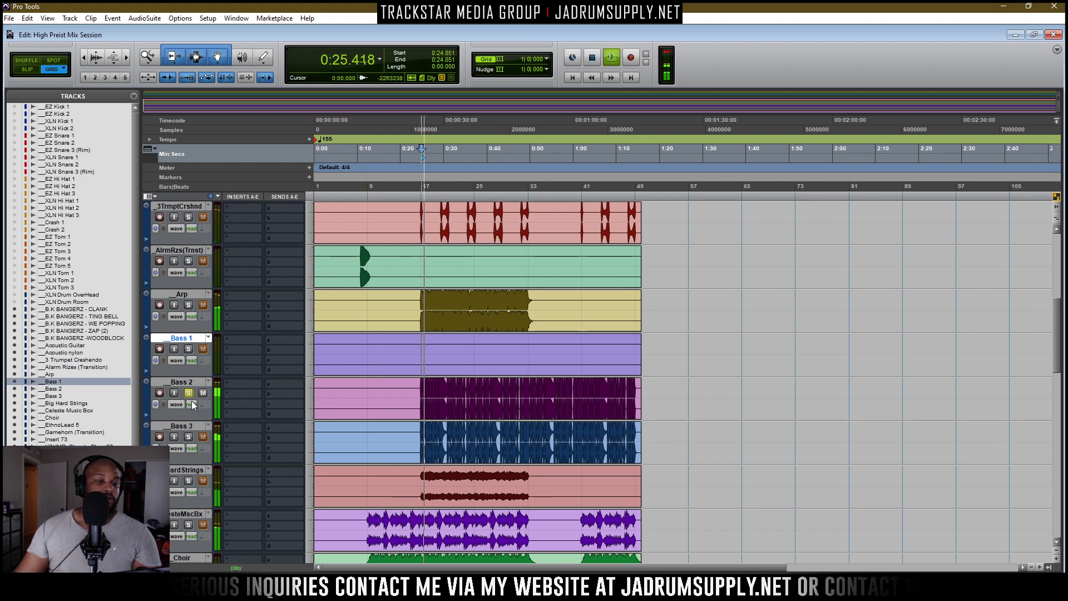
Compare Bass 3 without Bass 2 against both tracks soloed together, then stop playback
{"action": "left_click", "coordinate": [190, 436]}
{"action": "left_click", "coordinate": [189, 393]}
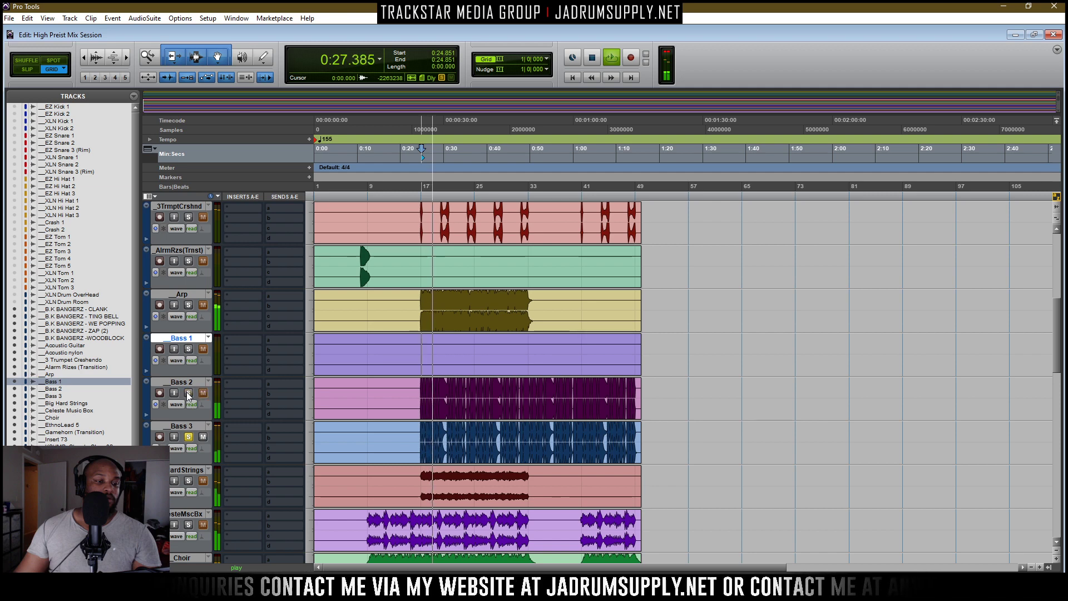
{"action": "left_click", "coordinate": [187, 394]}
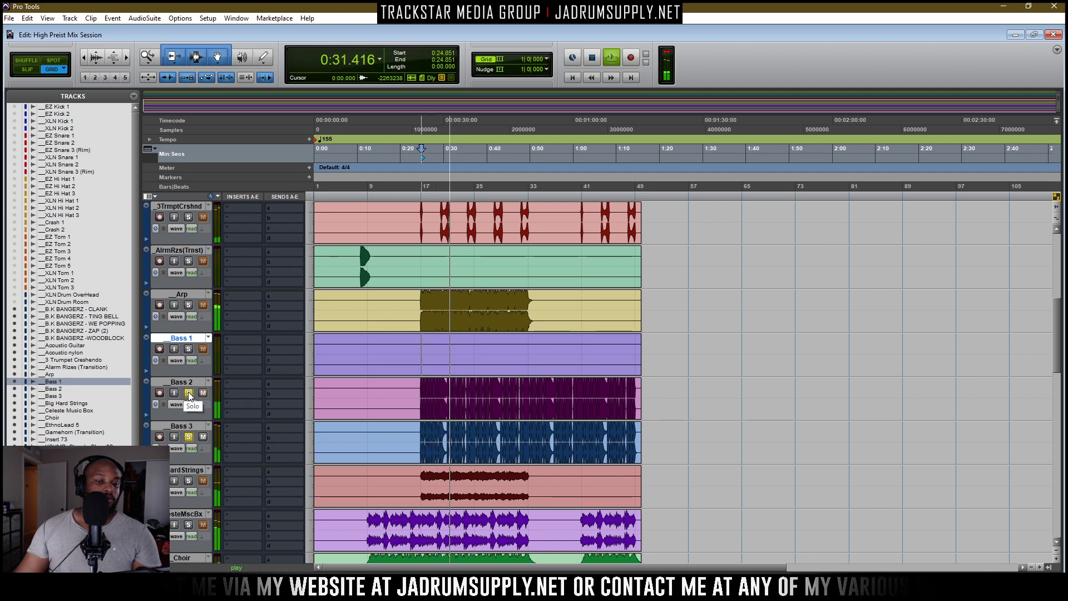
{"action": "left_click", "coordinate": [188, 393]}
{"action": "key", "text": "space"}
Audition the Bass 1 track in solo from about 0:31.7
{"action": "scroll", "coordinate": [318, 427], "scroll_direction": "up", "scroll_amount": 1}
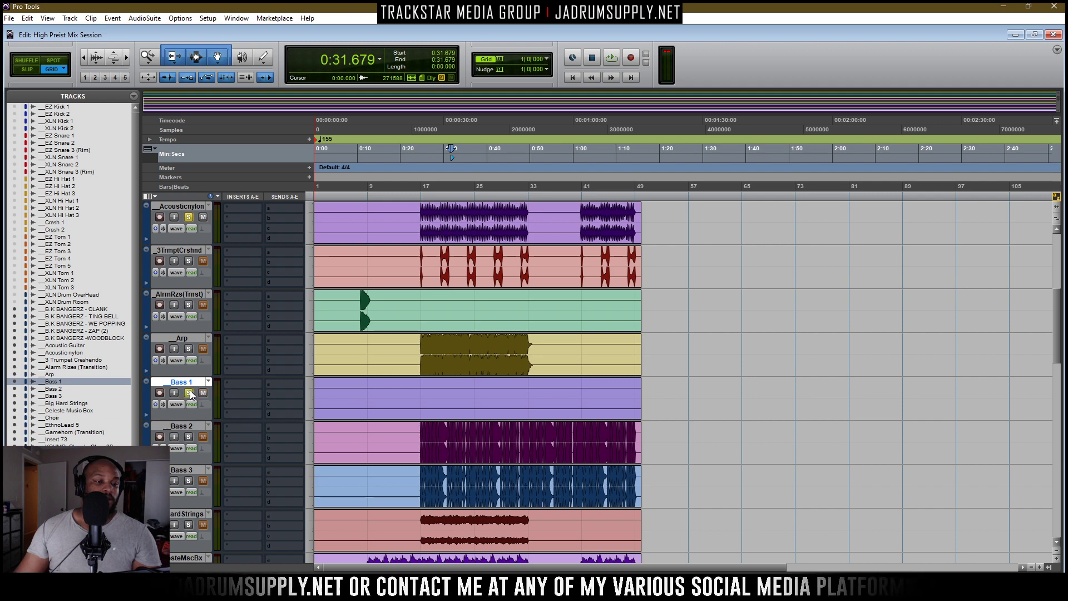
{"action": "key", "text": "space"}
{"action": "scroll", "coordinate": [250, 437], "scroll_direction": "up", "scroll_amount": 1}
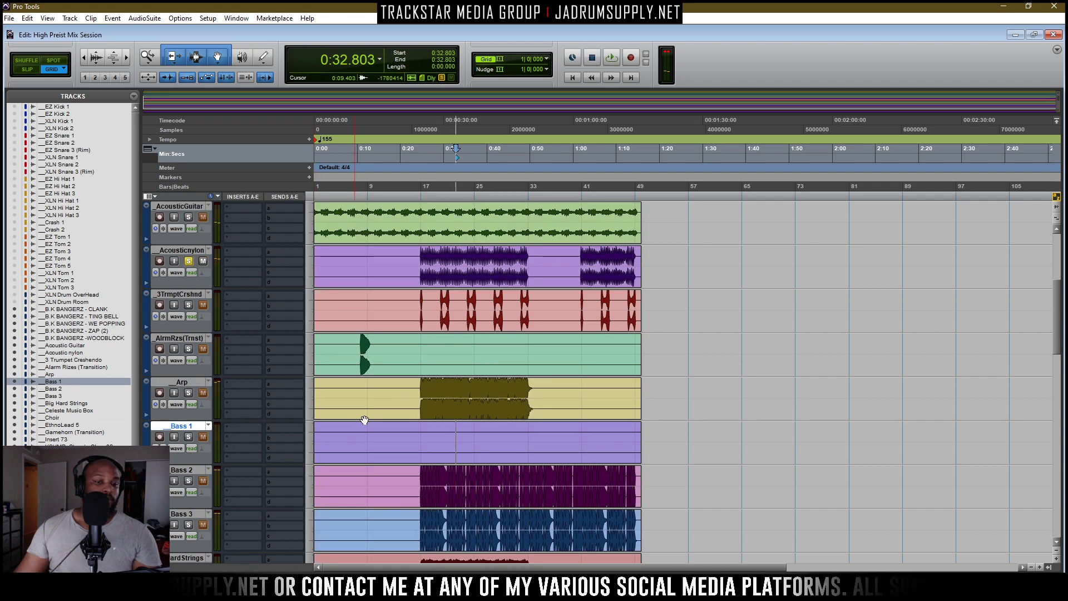
Move the Big Hard Strings track directly below Acoustic nylon
{"action": "scroll", "coordinate": [433, 325], "scroll_direction": "down", "scroll_amount": 2}
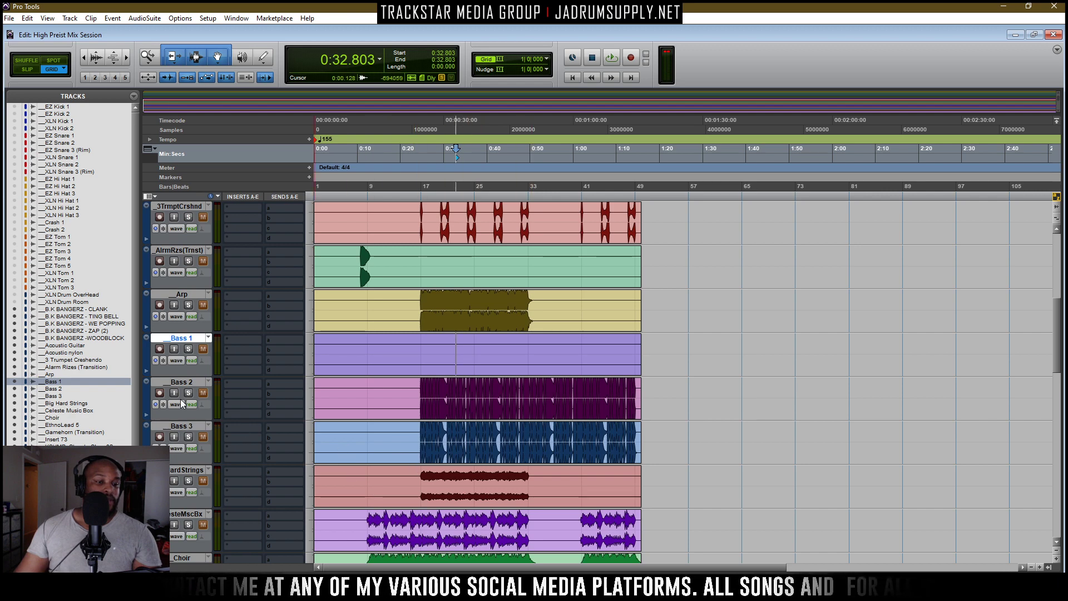
{"action": "left_click_drag", "start_coordinate": [183, 469], "coordinate": [182, 517]}
Move Celeste Music Box, Choir, EthnoLead 5, Organ 1–3, both grand pianos and both Velo Vintage Ep tracks directly below Big Hard Strings
{"action": "scroll", "coordinate": [471, 402], "scroll_direction": "down", "scroll_amount": 6}
{"action": "scroll", "coordinate": [471, 401], "scroll_direction": "down", "scroll_amount": 5}
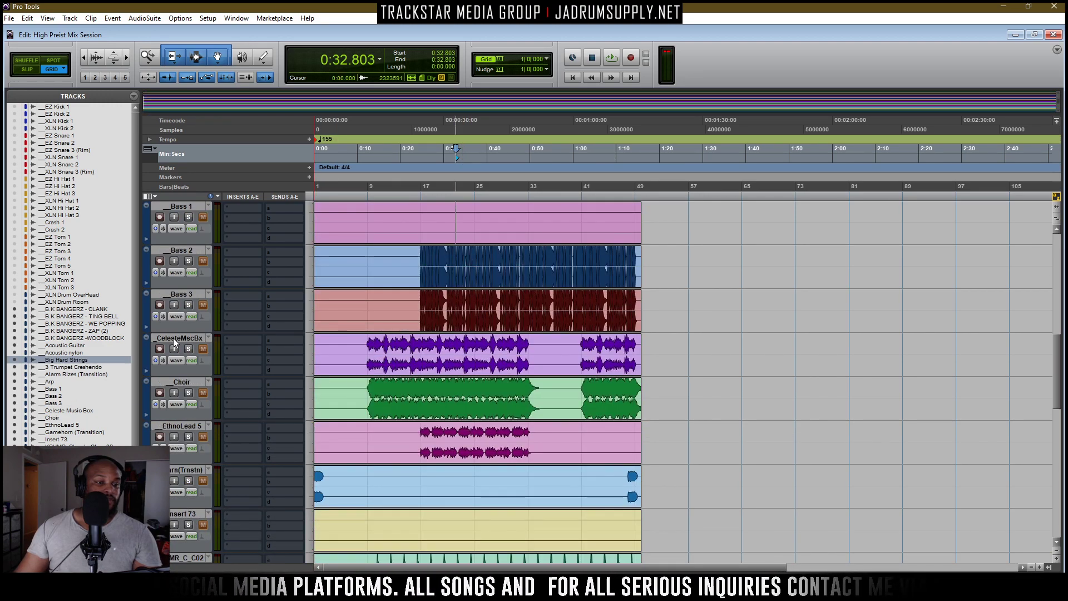
{"action": "left_click", "coordinate": [172, 338]}
{"action": "left_click", "coordinate": [185, 382], "text": "shift"}
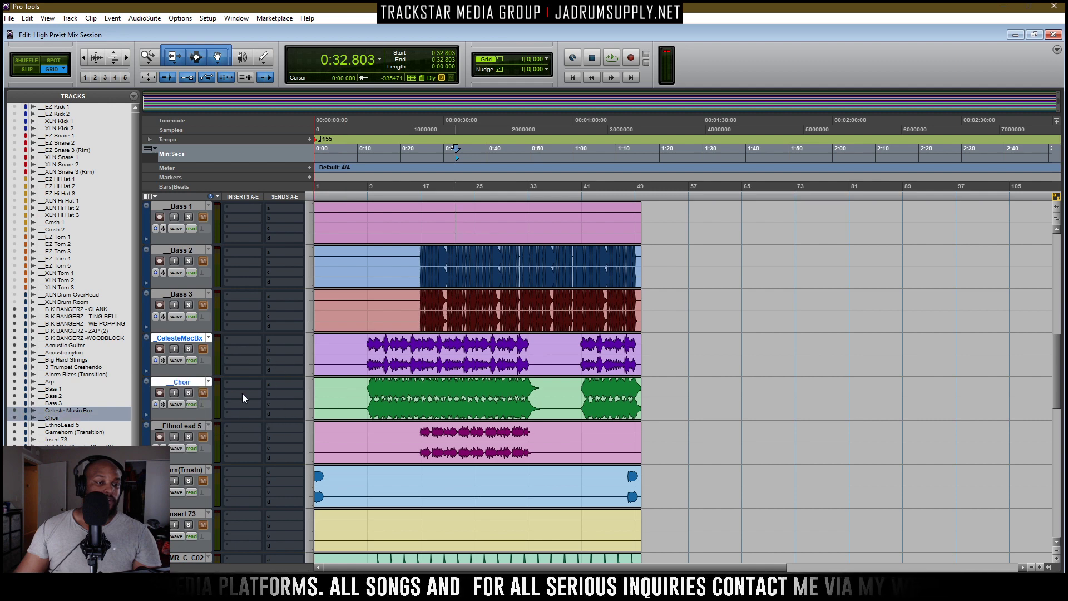
{"action": "scroll", "coordinate": [245, 393], "scroll_direction": "down", "scroll_amount": 1}
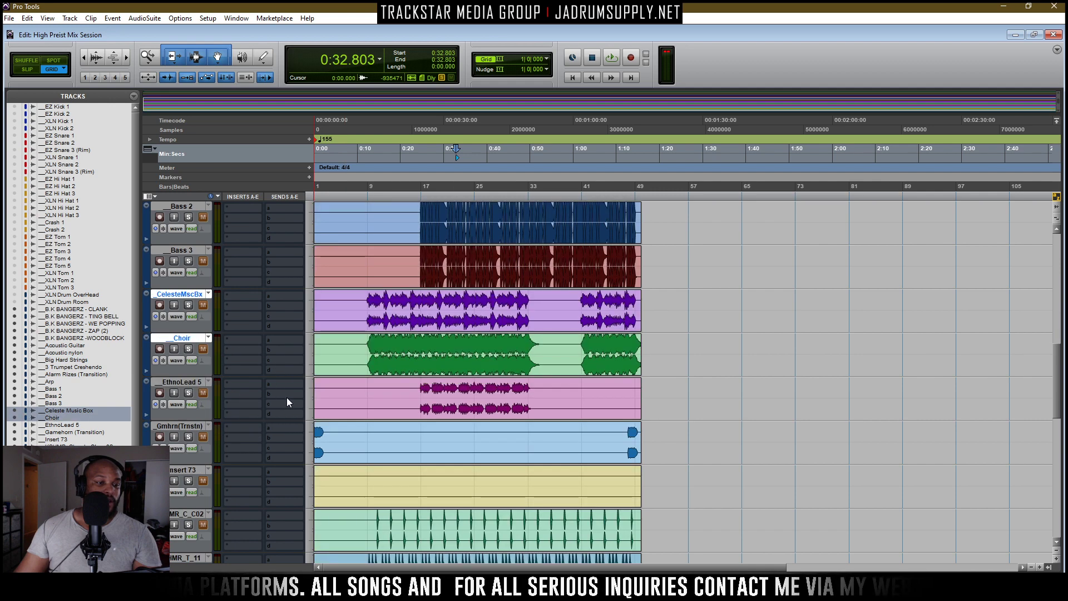
{"action": "left_click", "coordinate": [199, 386], "text": "shift"}
{"action": "scroll", "coordinate": [257, 415], "scroll_direction": "down", "scroll_amount": 2}
{"action": "scroll", "coordinate": [384, 429], "scroll_direction": "down", "scroll_amount": 3}
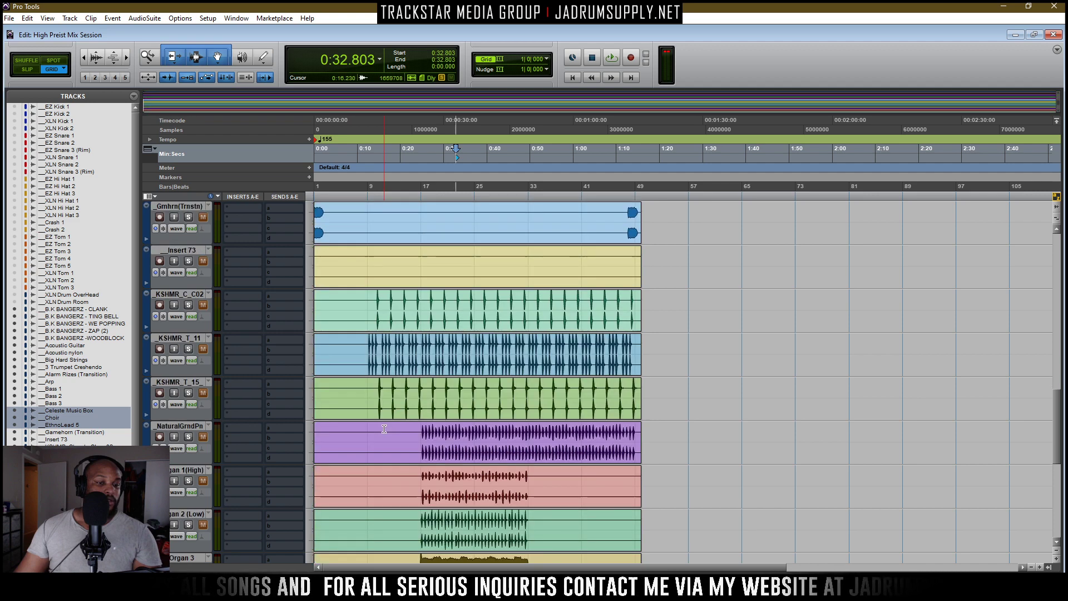
{"action": "scroll", "coordinate": [384, 429], "scroll_direction": "down", "scroll_amount": 4}
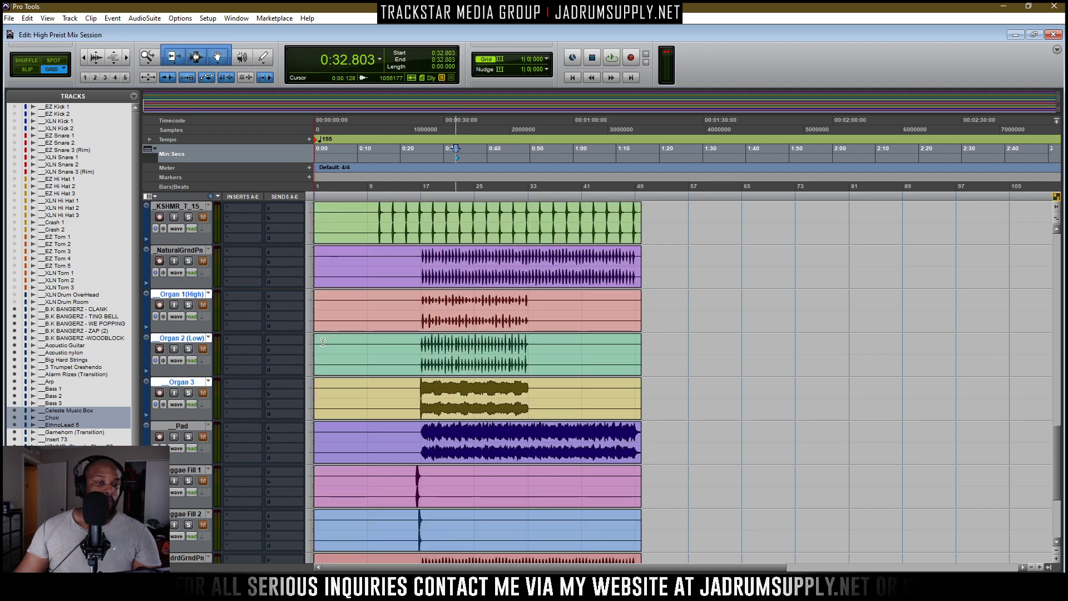
{"action": "scroll", "coordinate": [399, 340], "scroll_direction": "down", "scroll_amount": 3}
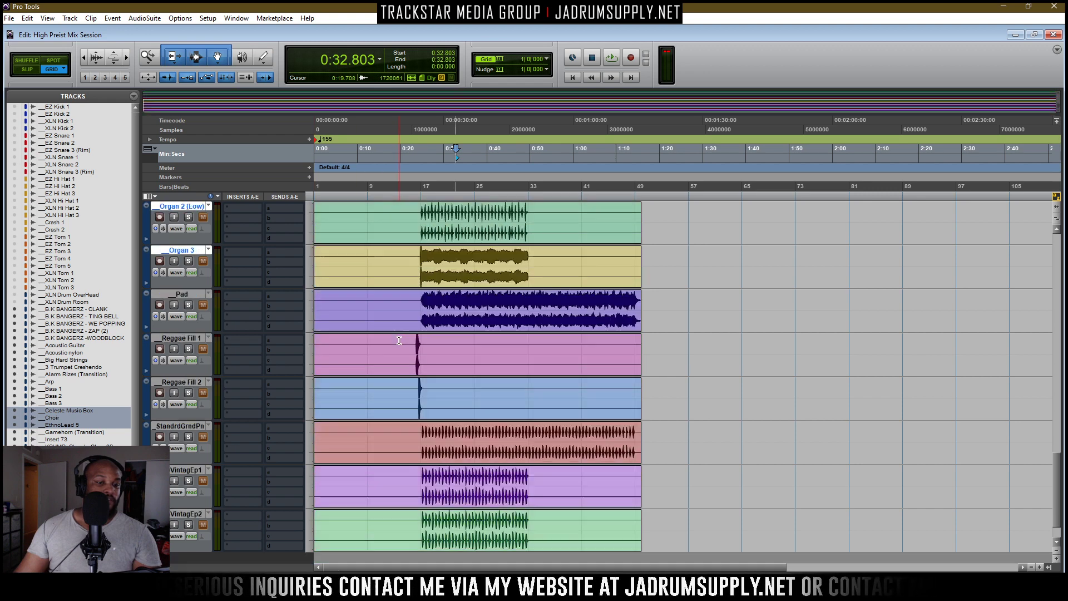
{"action": "left_click", "coordinate": [178, 426], "text": "ctrl"}
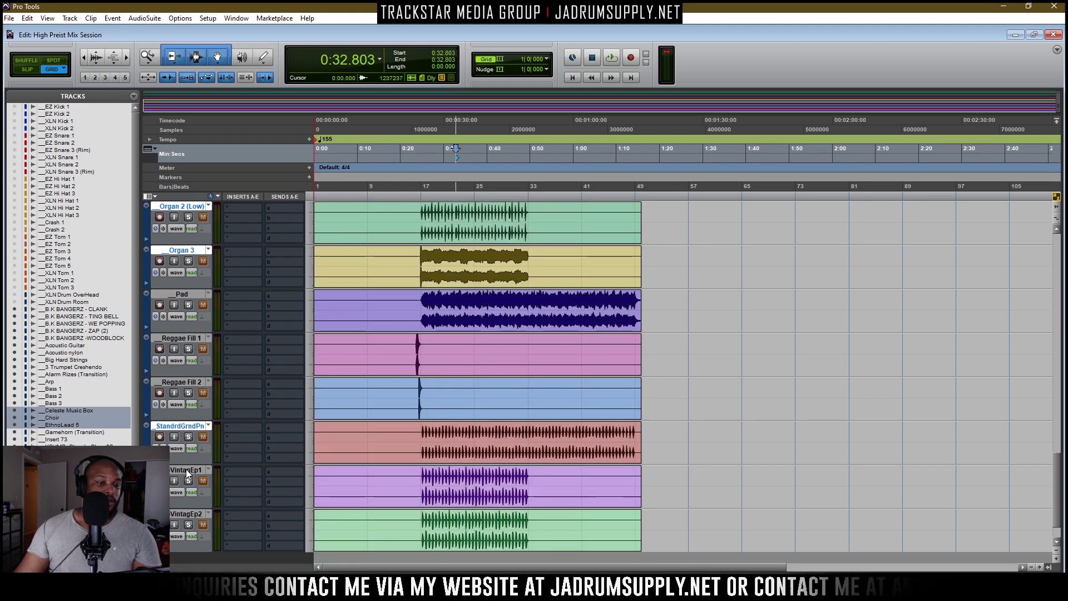
{"action": "left_click", "coordinate": [185, 469], "text": "ctrl"}
{"action": "scroll", "coordinate": [302, 413], "scroll_direction": "up", "scroll_amount": 6}
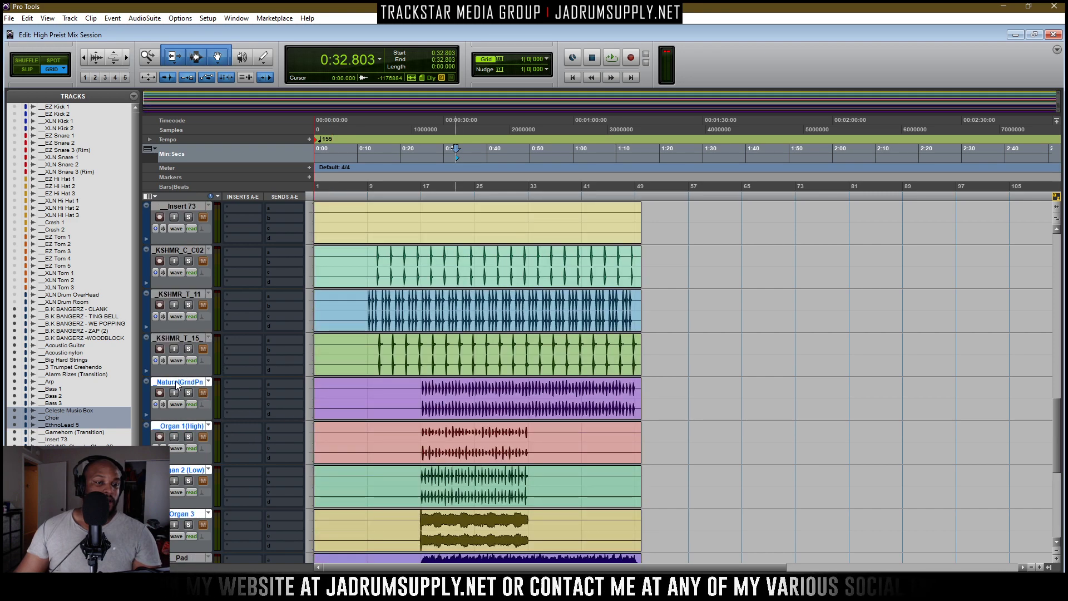
{"action": "left_click_drag", "start_coordinate": [177, 384], "coordinate": [210, 253]}
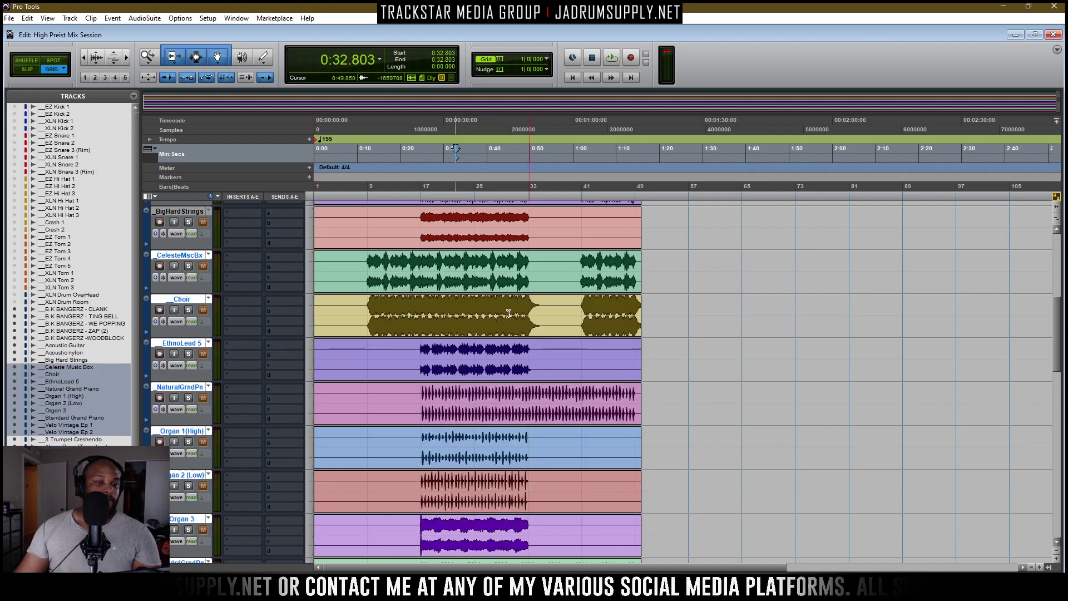
{"action": "scroll", "coordinate": [476, 311], "scroll_direction": "up", "scroll_amount": 1}
{"action": "scroll", "coordinate": [477, 378], "scroll_direction": "down", "scroll_amount": 1}
{"action": "scroll", "coordinate": [478, 433], "scroll_direction": "up", "scroll_amount": 1}
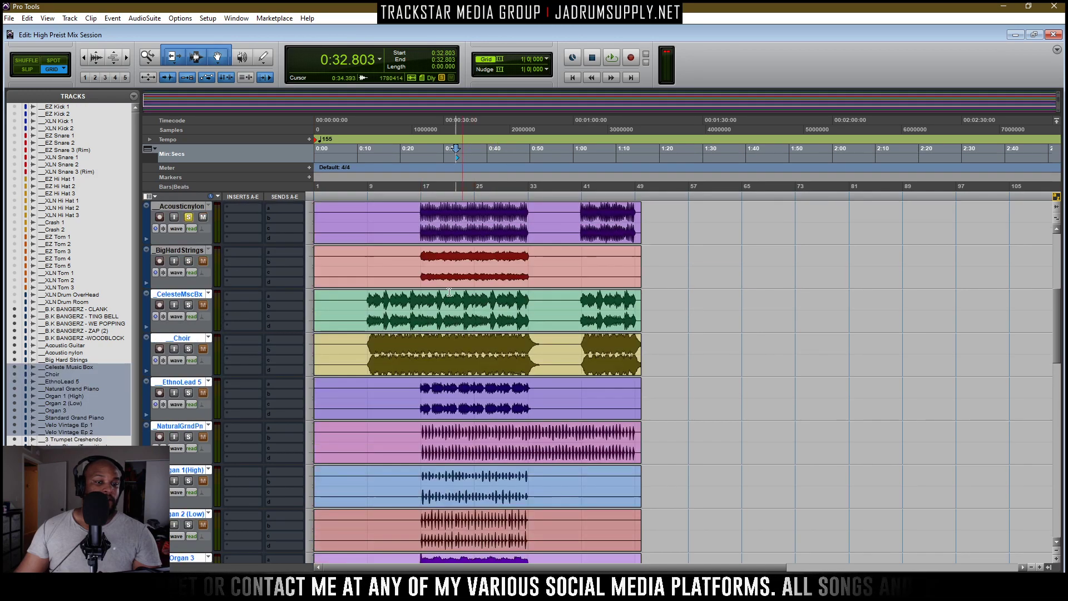
{"action": "scroll", "coordinate": [462, 467], "scroll_direction": "down", "scroll_amount": 1}
{"action": "scroll", "coordinate": [445, 436], "scroll_direction": "up", "scroll_amount": 2}
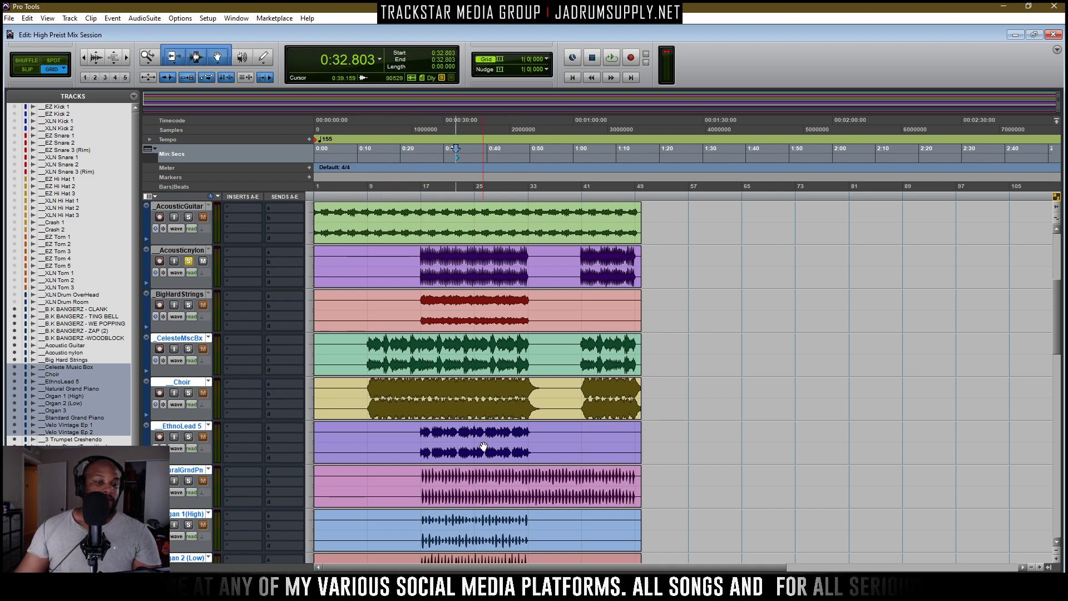
{"action": "scroll", "coordinate": [483, 446], "scroll_direction": "down", "scroll_amount": 1}
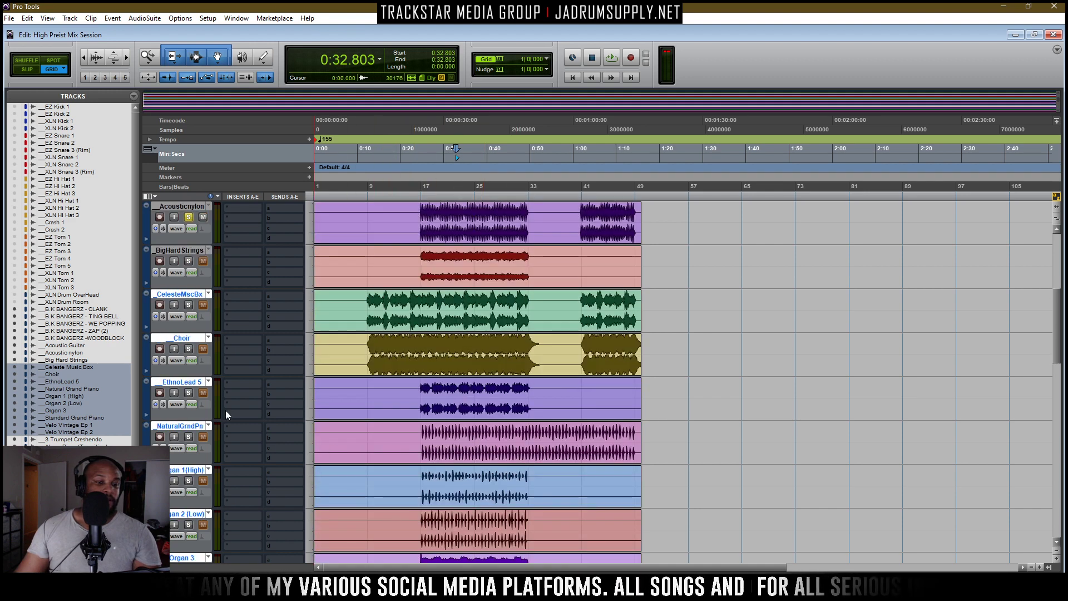
Move the Natural Grand Piano, Standard Grand Piano, Velo Vintage Ep 1 and Velo Vintage Ep 2 tracks directly below Acoustic Guitar
{"action": "left_click", "coordinate": [184, 427]}
{"action": "scroll", "coordinate": [229, 453], "scroll_direction": "down", "scroll_amount": 4}
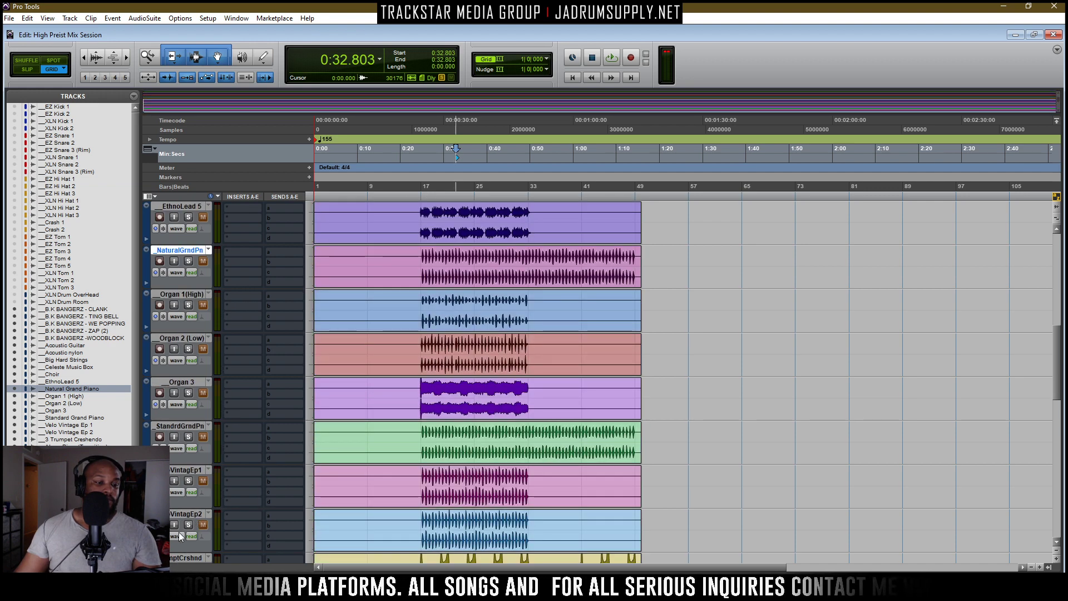
{"action": "left_click", "coordinate": [191, 515], "text": "ctrl"}
{"action": "left_click", "coordinate": [187, 470], "text": "ctrl"}
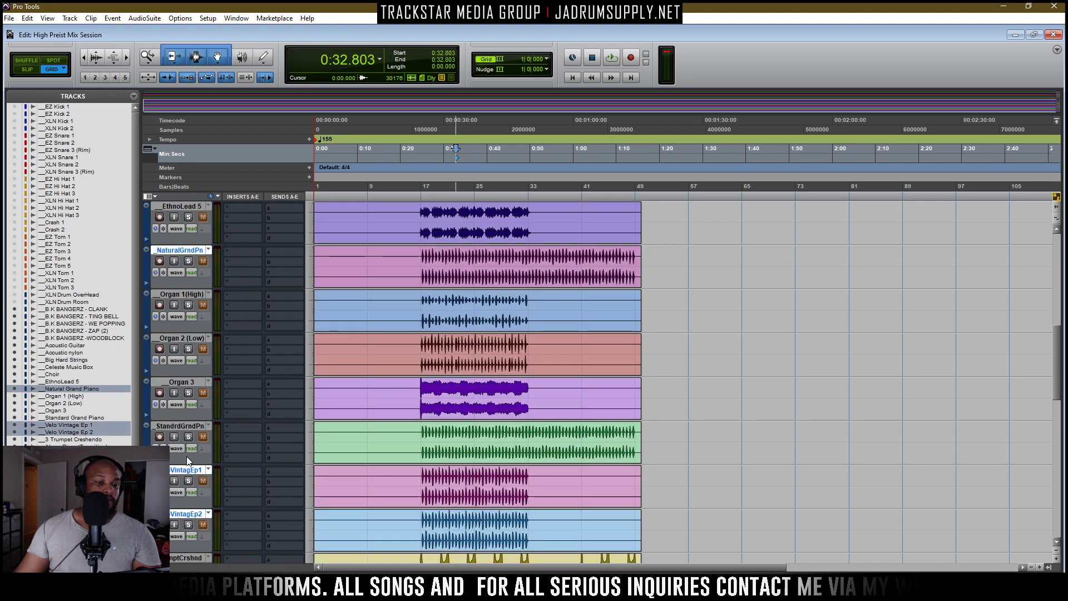
{"action": "left_click", "coordinate": [184, 426], "text": "ctrl"}
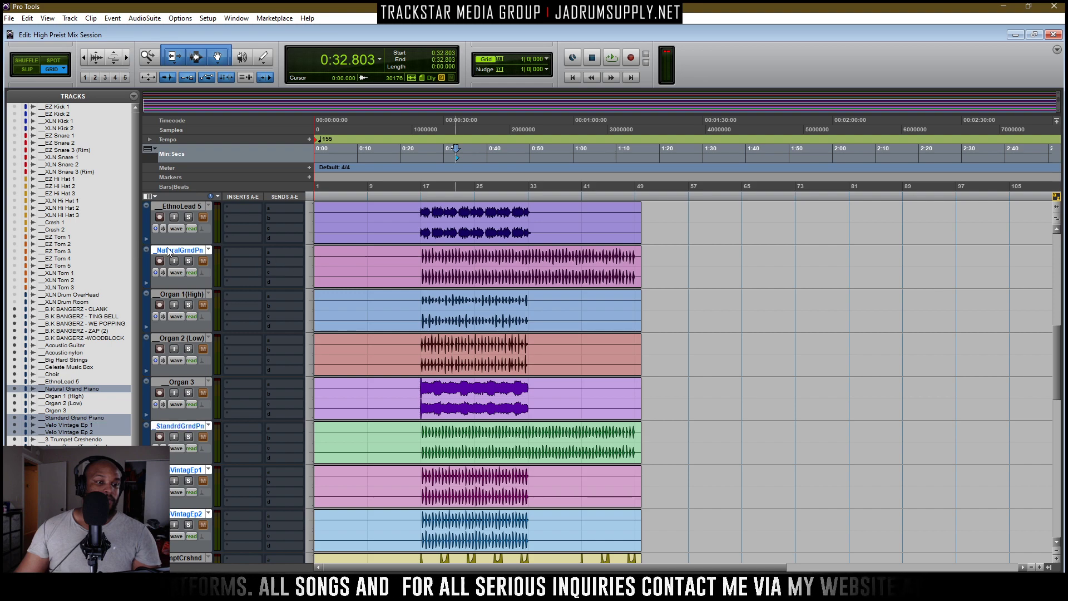
{"action": "left_click_drag", "start_coordinate": [169, 251], "coordinate": [198, 462]}
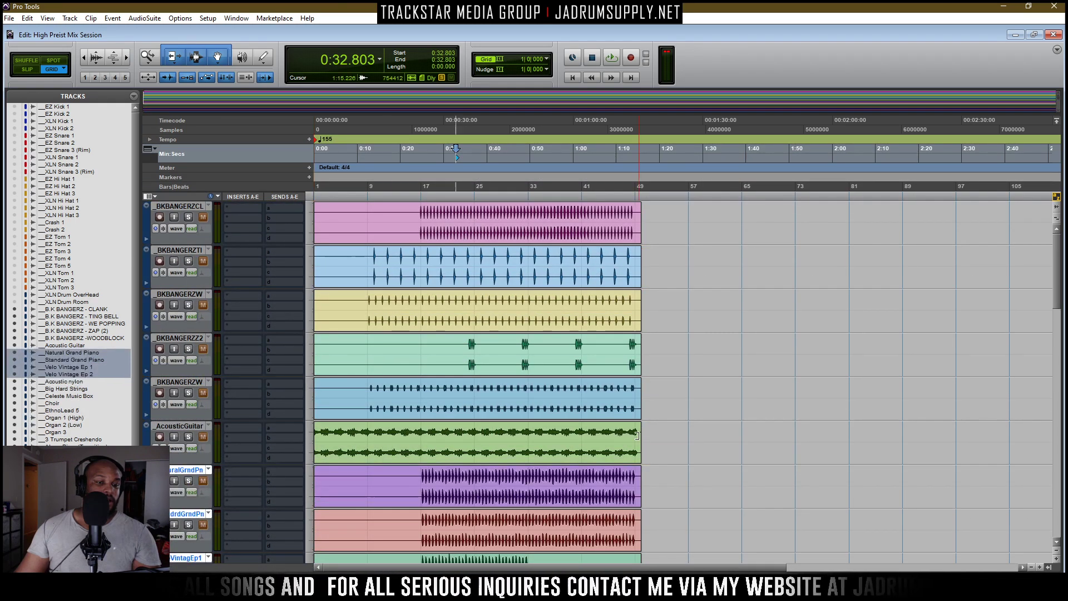
Move the Celeste Music Box track between Acoustic nylon and Big Hard Strings
{"action": "scroll", "coordinate": [636, 436], "scroll_direction": "down", "scroll_amount": 6}
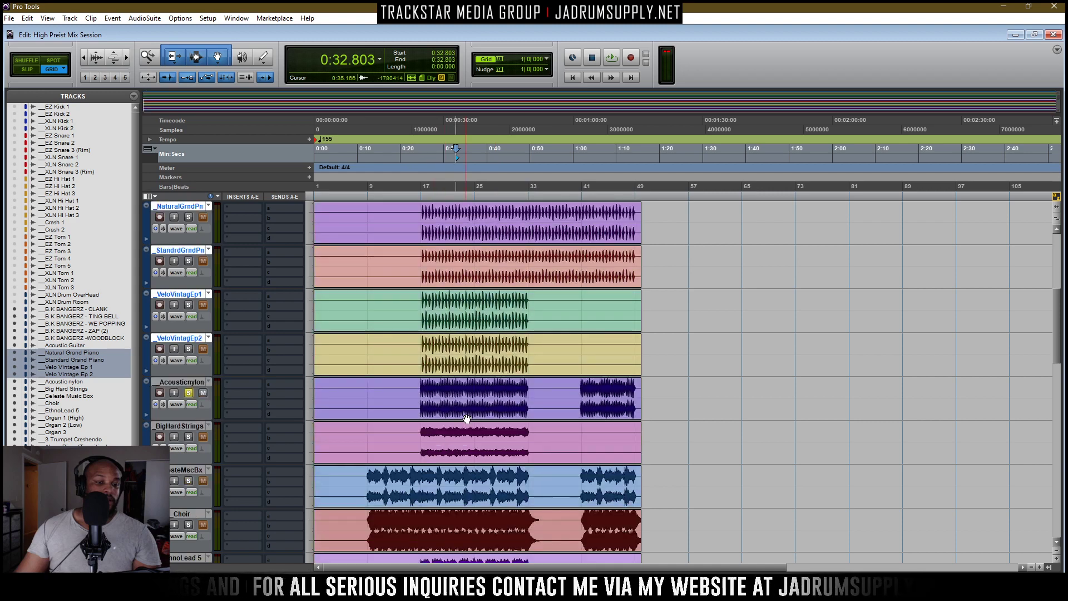
{"action": "left_click", "coordinate": [184, 384]}
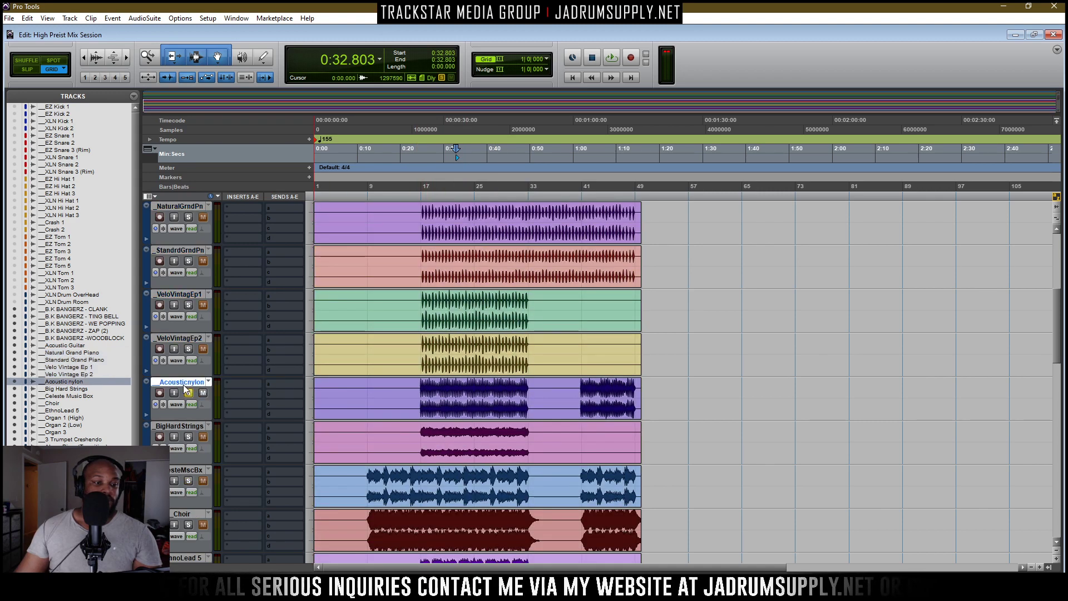
{"action": "scroll", "coordinate": [386, 449], "scroll_direction": "down", "scroll_amount": 2}
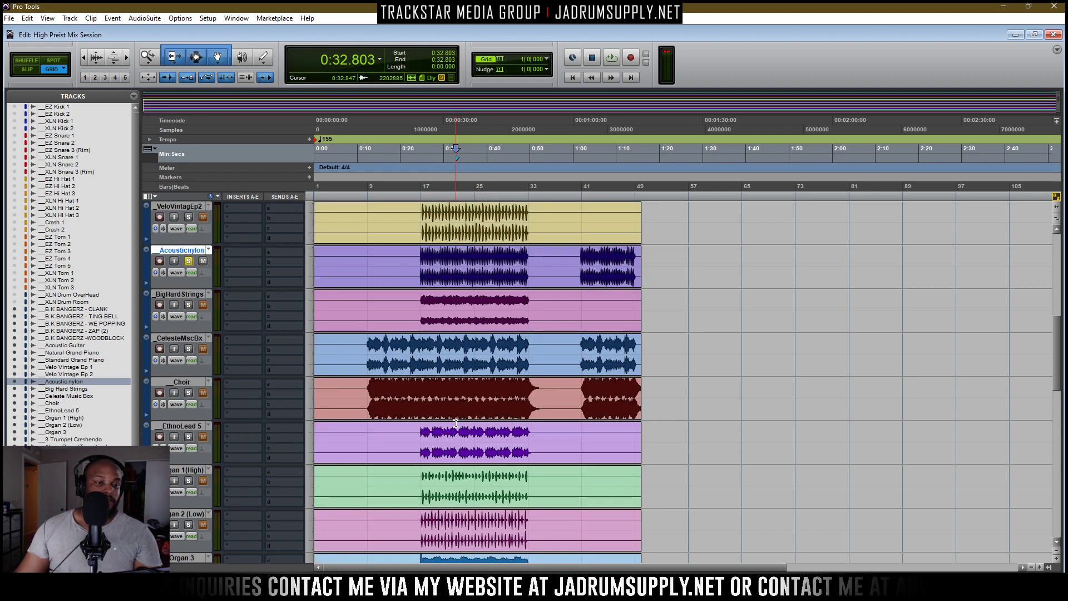
{"action": "scroll", "coordinate": [255, 339], "scroll_direction": "down", "scroll_amount": 1}
{"action": "left_click_drag", "start_coordinate": [186, 342], "coordinate": [187, 294]}
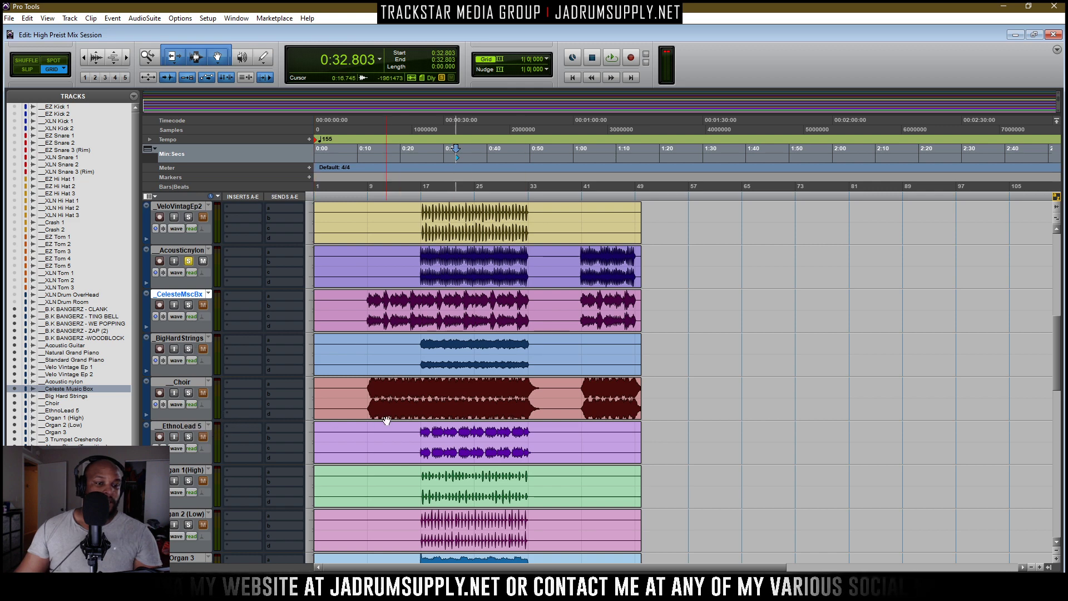
Move the Organ 1 (High), Organ 2 (Low) and Organ 3 tracks directly below Velo Vintage Ep 2
{"action": "left_click", "coordinate": [178, 383]}
{"action": "scroll", "coordinate": [395, 397], "scroll_direction": "down", "scroll_amount": 2}
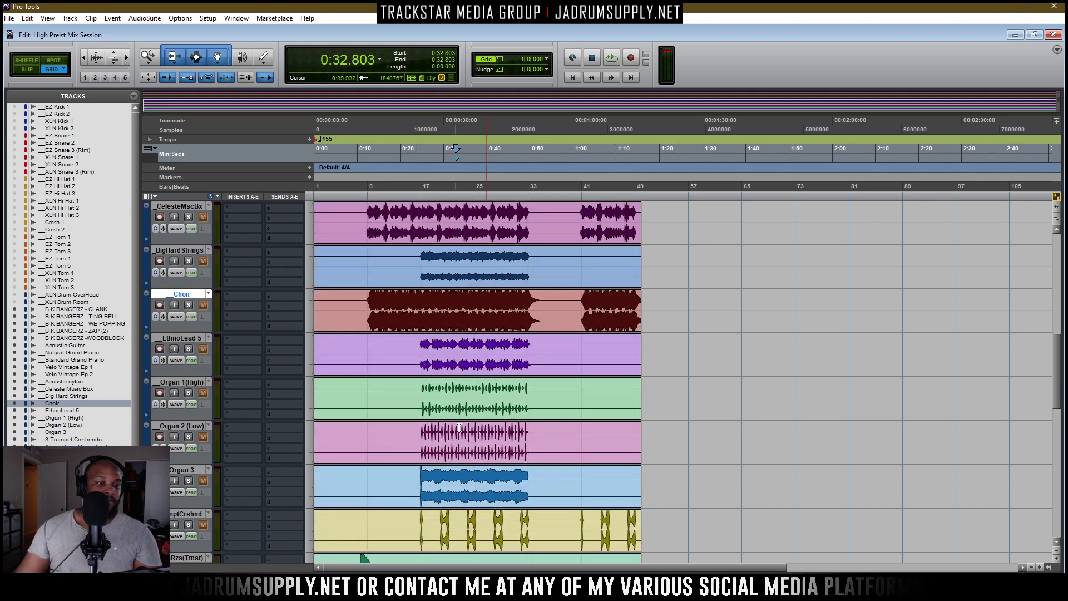
{"action": "left_click", "coordinate": [189, 383]}
{"action": "left_click", "coordinate": [191, 471], "text": "shift"}
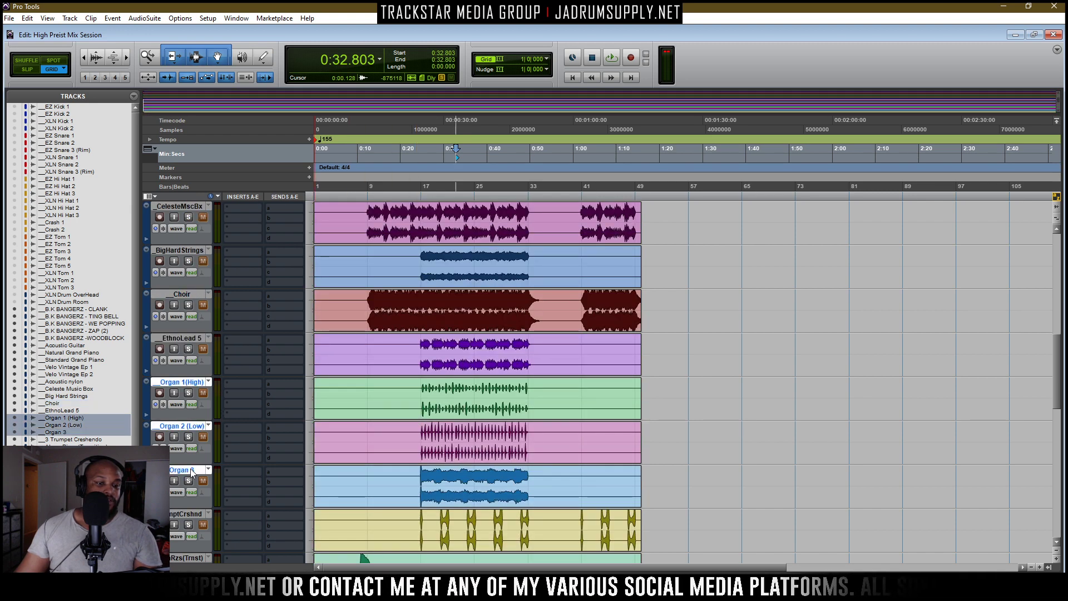
{"action": "left_click_drag", "start_coordinate": [188, 388], "coordinate": [231, 467]}
Move the Arp track directly below Organ 3 and the Pad track directly below Arp
{"action": "scroll", "coordinate": [446, 425], "scroll_direction": "down", "scroll_amount": 5}
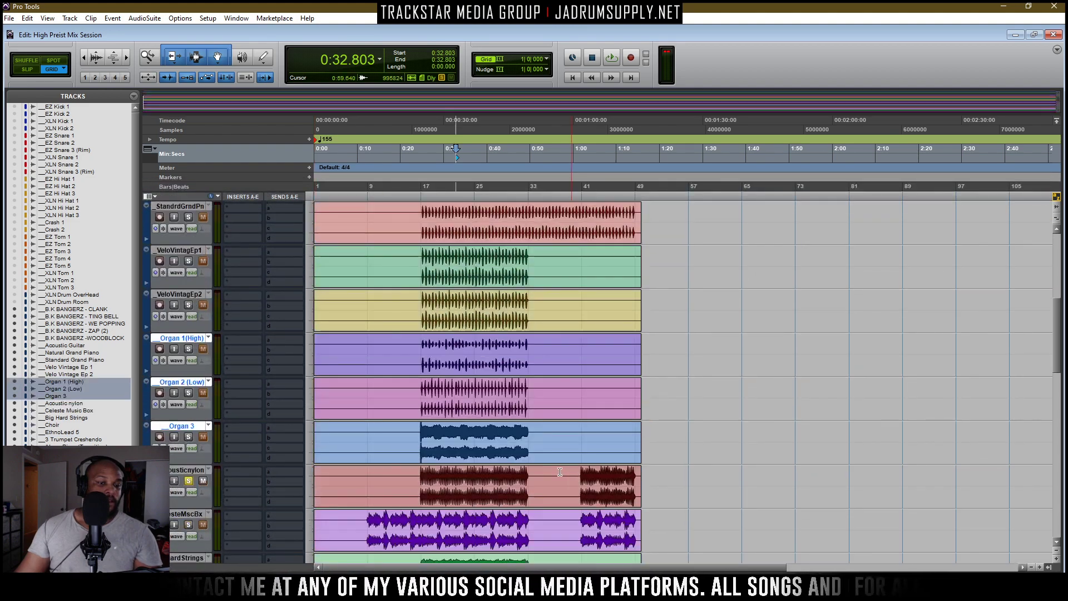
{"action": "scroll", "coordinate": [445, 426], "scroll_direction": "down", "scroll_amount": 1}
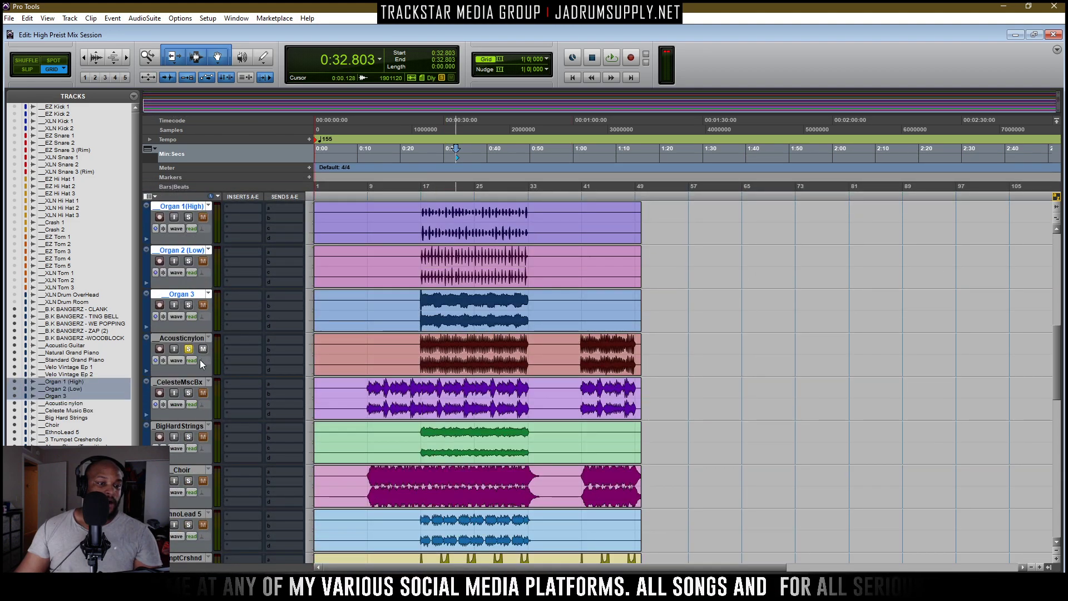
{"action": "scroll", "coordinate": [198, 500], "scroll_direction": "down", "scroll_amount": 2}
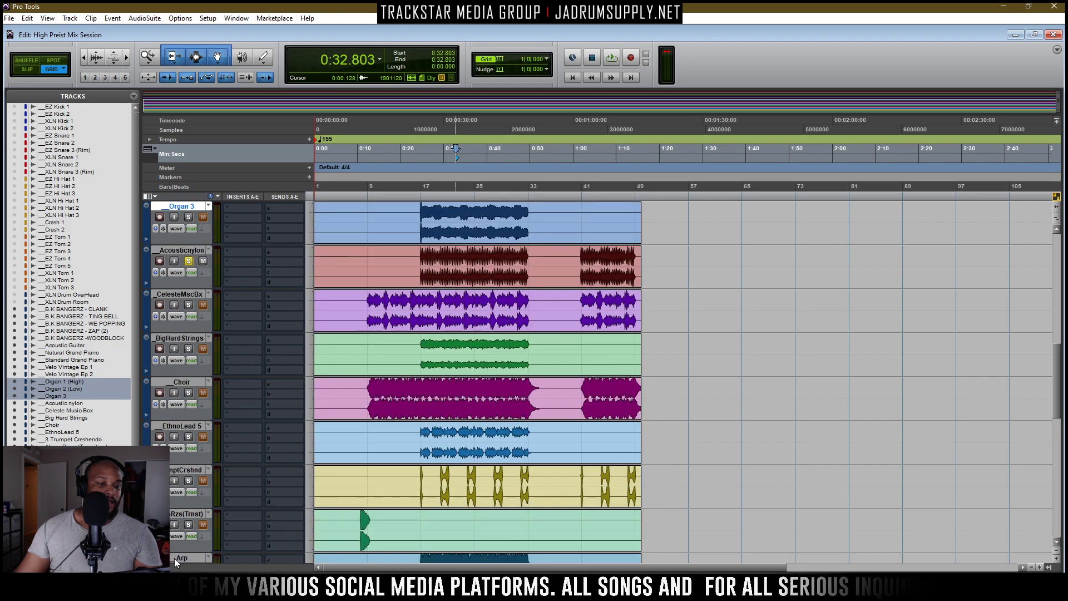
{"action": "left_click_drag", "start_coordinate": [175, 559], "coordinate": [252, 241]}
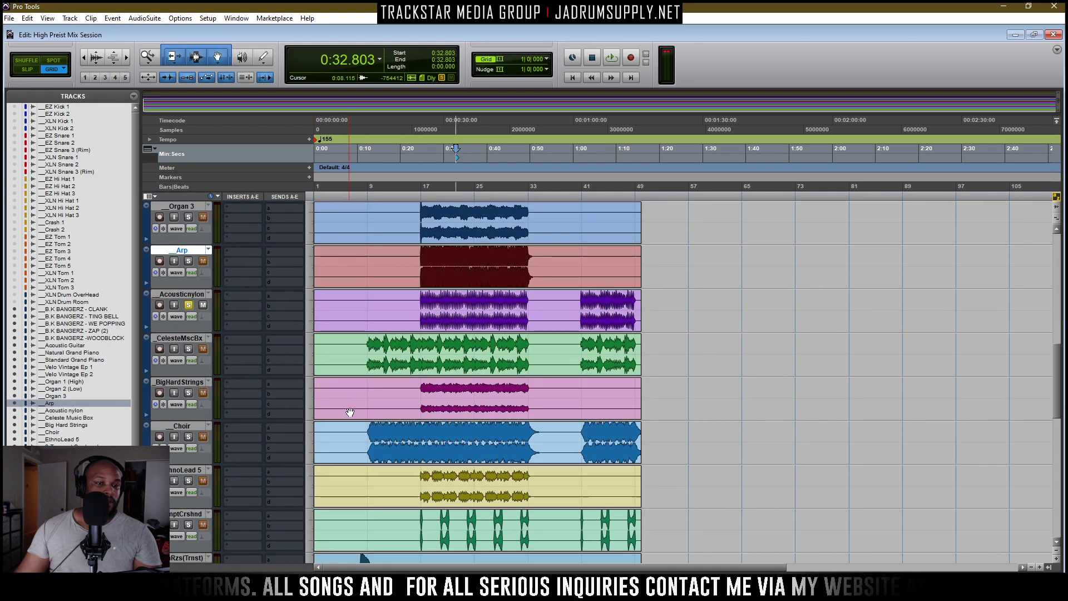
{"action": "scroll", "coordinate": [349, 412], "scroll_direction": "down", "scroll_amount": 15}
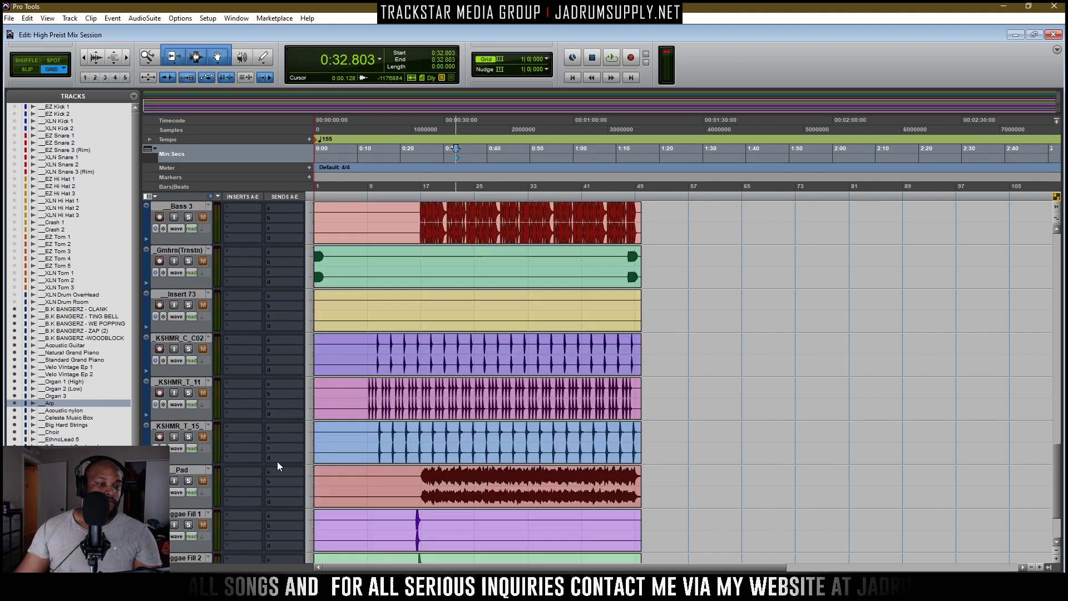
{"action": "left_click_drag", "start_coordinate": [181, 469], "coordinate": [208, 289]}
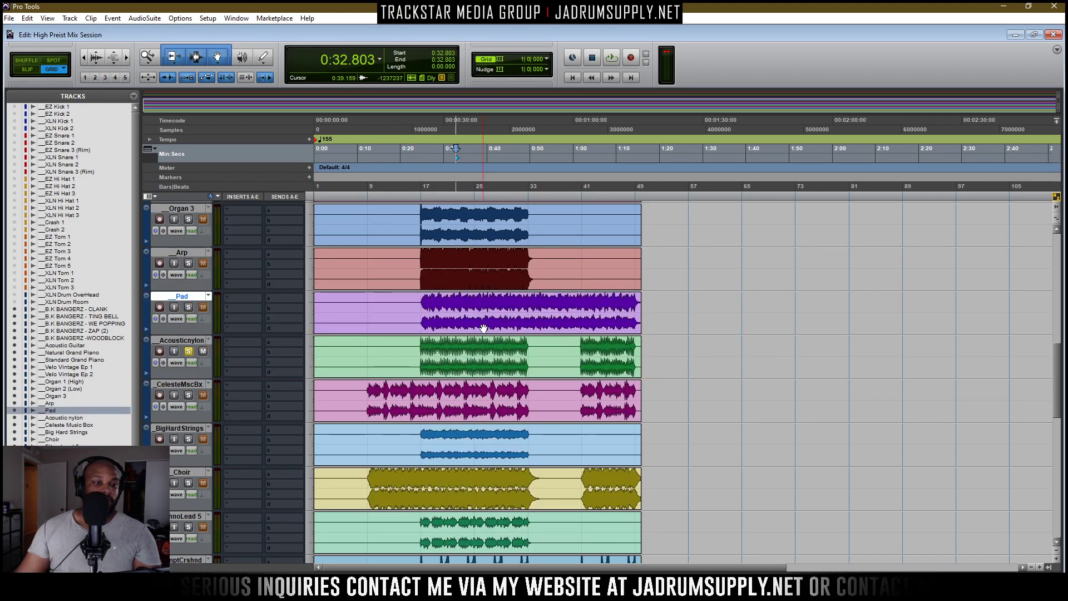
Review the order of the visible tracks from Reggae Fill 2 back up to the first B.K BANGERZ track
{"action": "scroll", "coordinate": [484, 329], "scroll_direction": "down", "scroll_amount": 10}
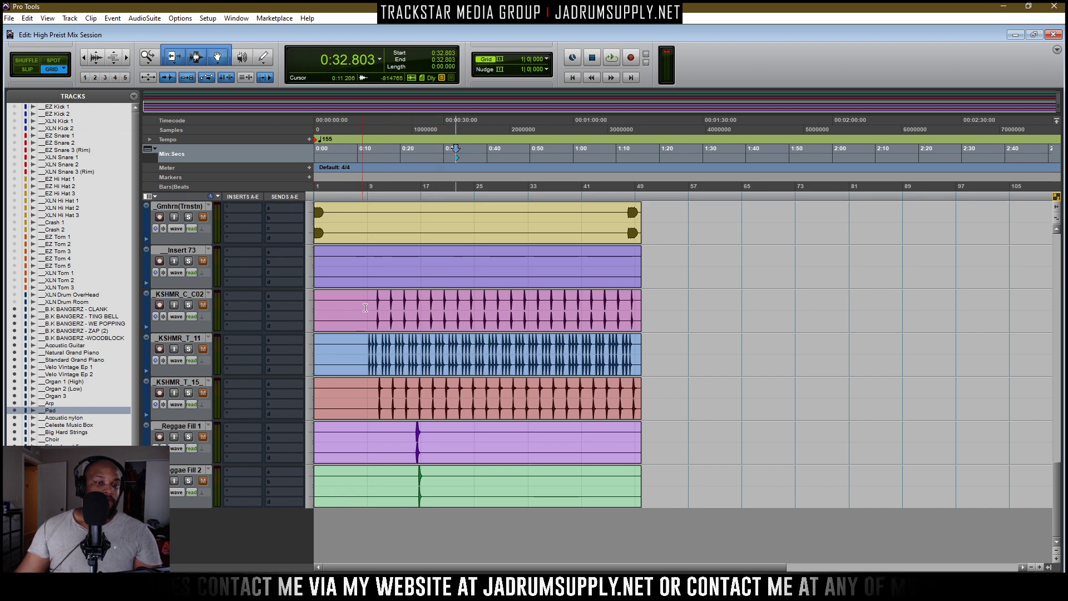
{"action": "scroll", "coordinate": [374, 293], "scroll_direction": "up", "scroll_amount": 1}
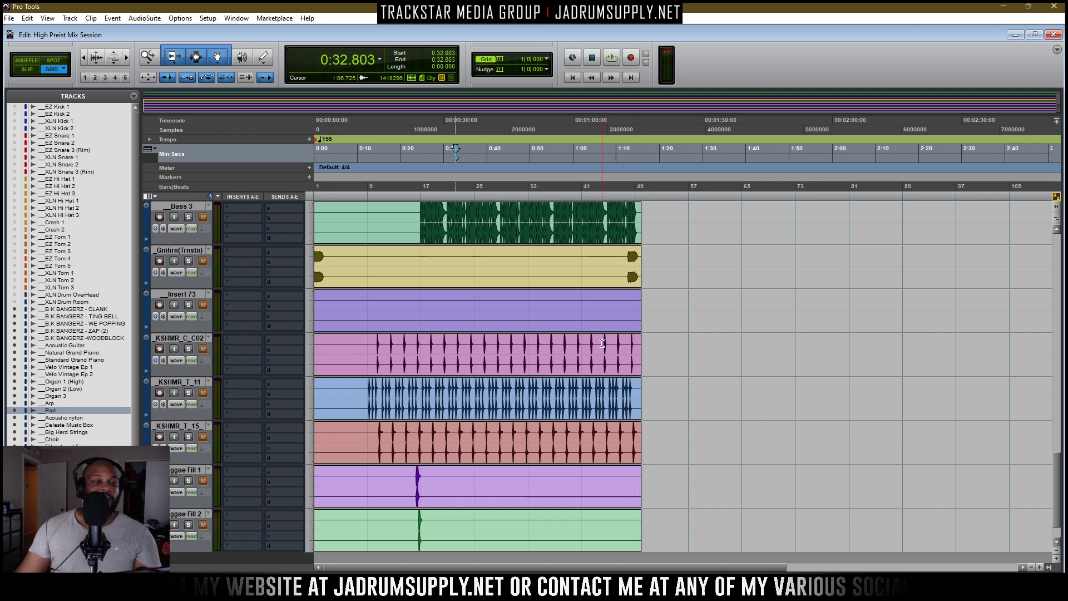
{"action": "scroll", "coordinate": [603, 343], "scroll_direction": "up", "scroll_amount": 2}
{"action": "scroll", "coordinate": [602, 343], "scroll_direction": "up", "scroll_amount": 2}
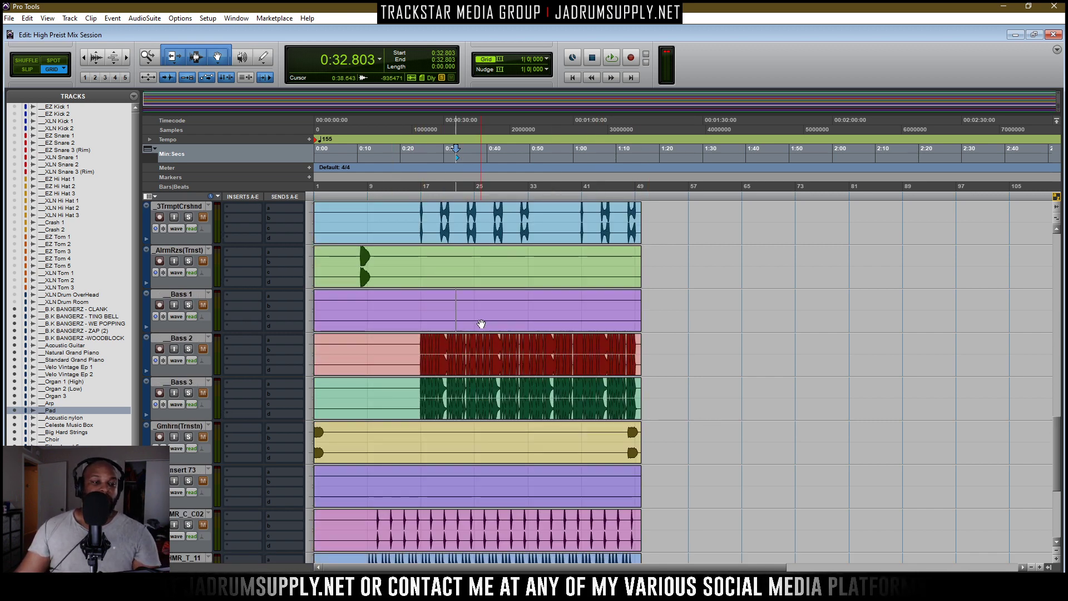
{"action": "left_click", "coordinate": [179, 296]}
{"action": "scroll", "coordinate": [420, 334], "scroll_direction": "up", "scroll_amount": 9}
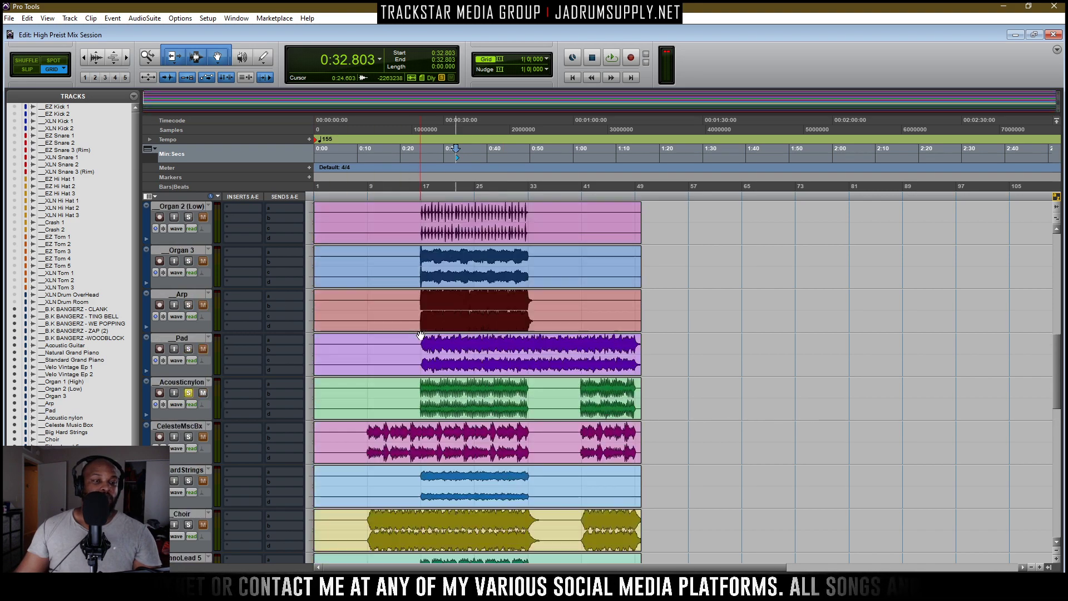
{"action": "scroll", "coordinate": [420, 334], "scroll_direction": "up", "scroll_amount": 6}
{"action": "scroll", "coordinate": [394, 329], "scroll_direction": "up", "scroll_amount": 1}
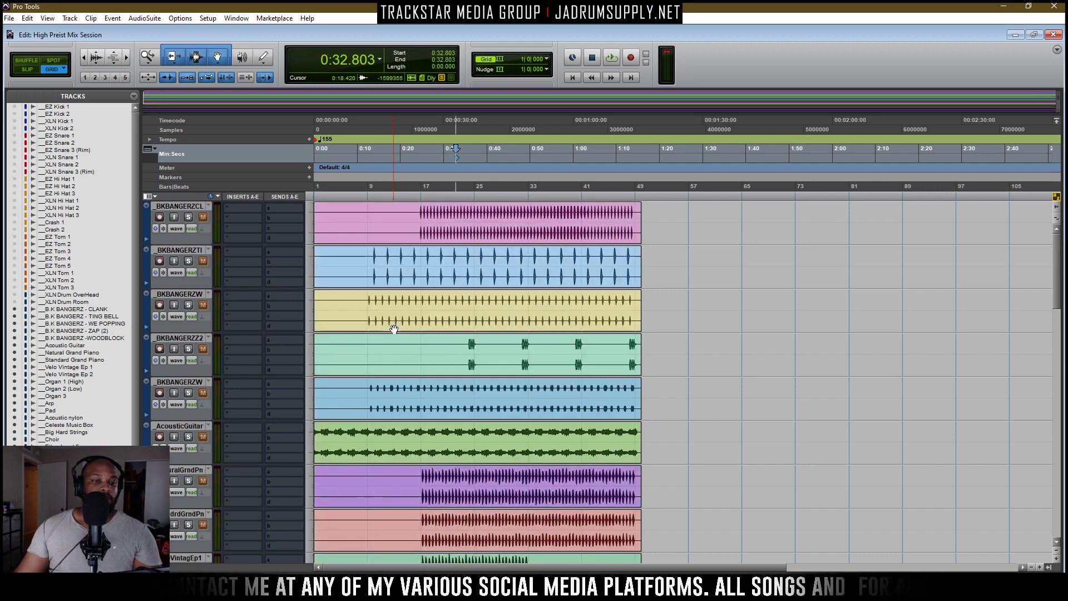
Group the tracks from Acoustic Guitar through EthnoLead 5 as a Mix/Edit group named MELODY with ID l
{"action": "scroll", "coordinate": [294, 304], "scroll_direction": "down", "scroll_amount": 1}
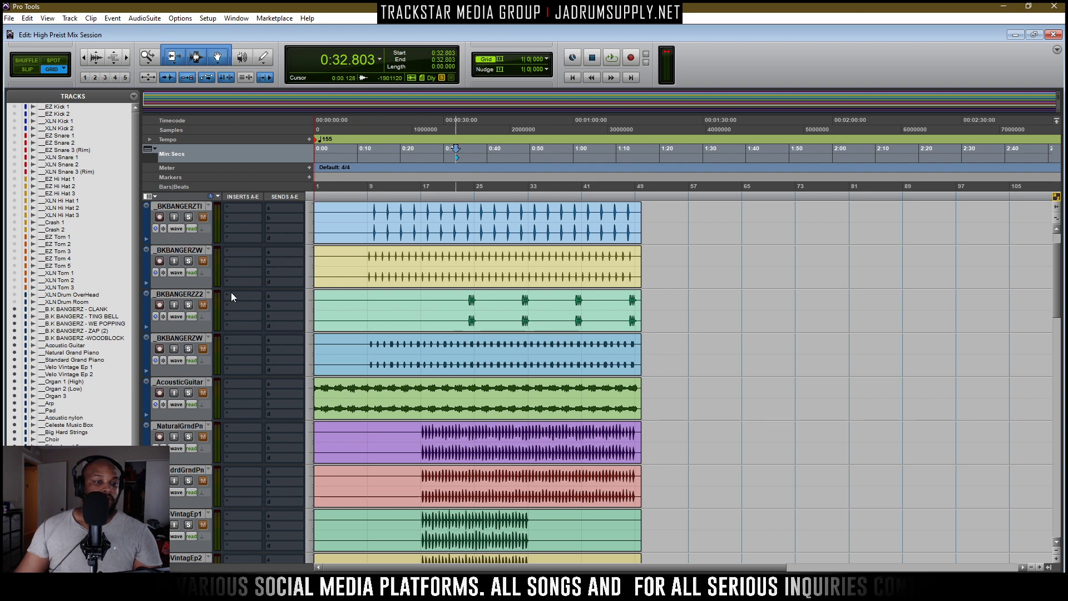
{"action": "scroll", "coordinate": [472, 440], "scroll_direction": "down", "scroll_amount": 2}
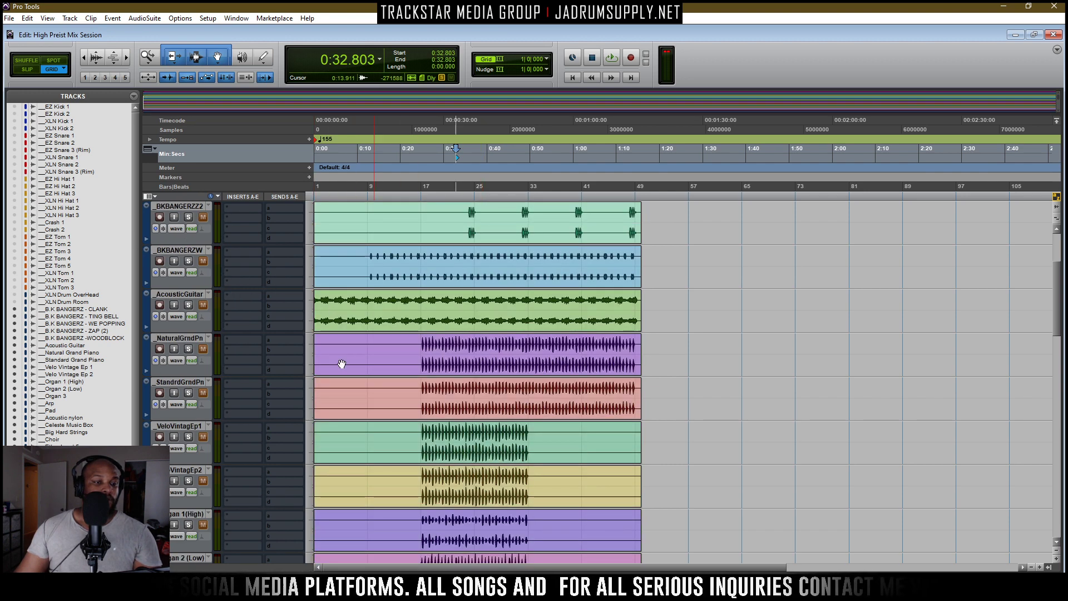
{"action": "left_click", "coordinate": [185, 300]}
{"action": "scroll", "coordinate": [423, 424], "scroll_direction": "down", "scroll_amount": 10}
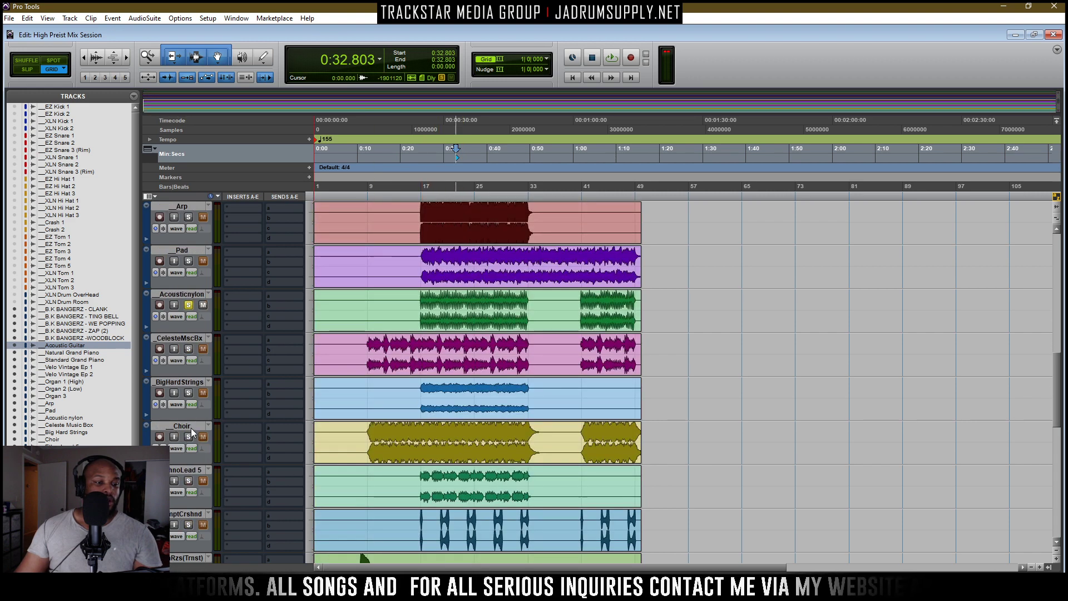
{"action": "left_click", "coordinate": [179, 469], "text": "shift"}
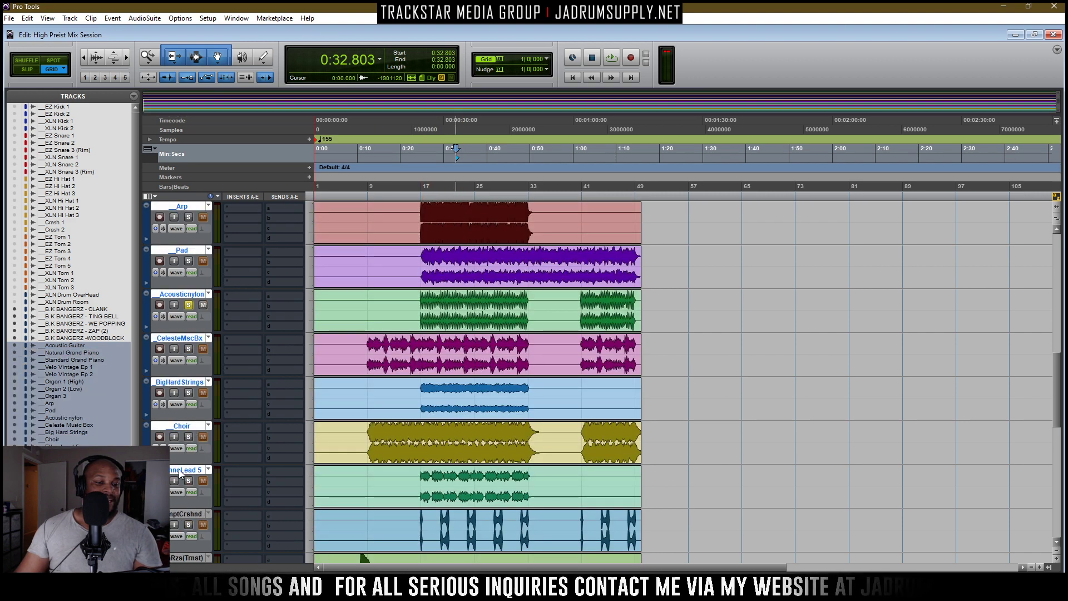
{"action": "key", "text": "ctrl+g"}
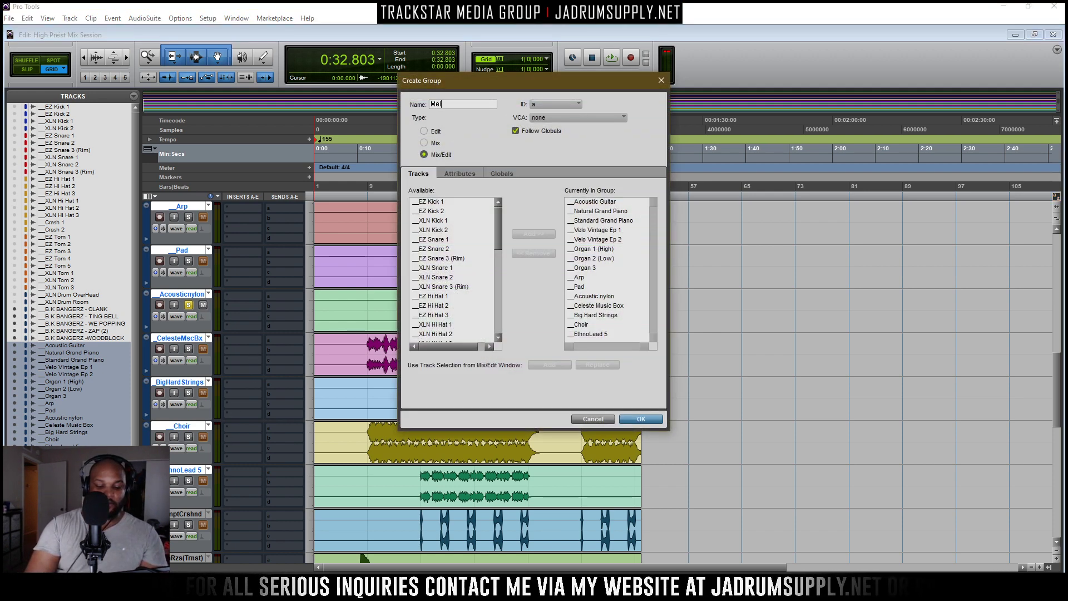
{"action": "type", "text": "Melody"}
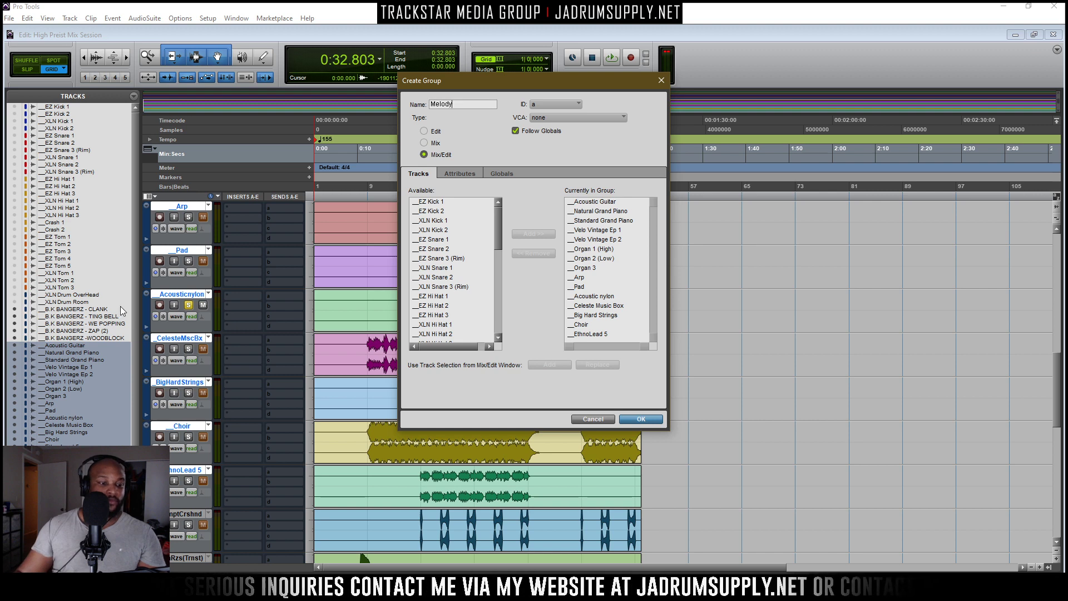
{"action": "type", "text": "MELODY"}
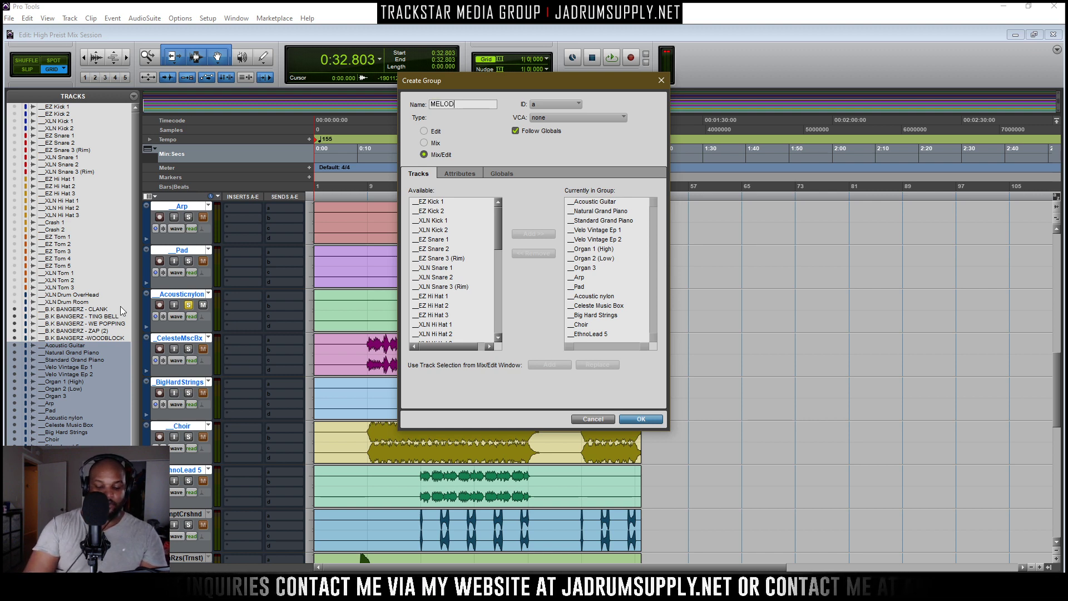
{"action": "left_click", "coordinate": [532, 106]}
{"action": "mouse_move", "coordinate": [580, 108]}
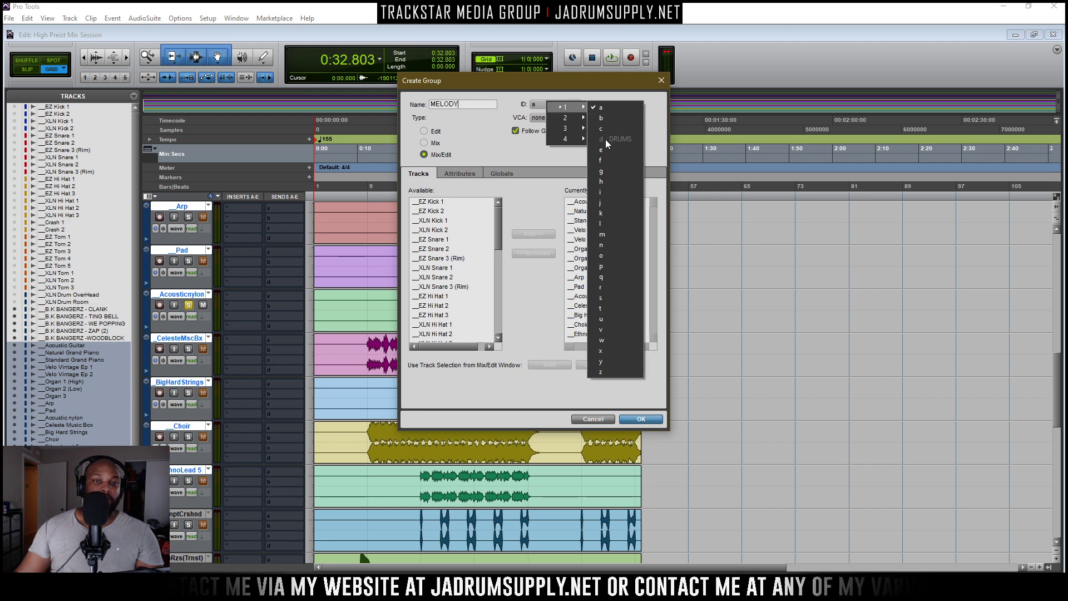
{"action": "left_click", "coordinate": [603, 223]}
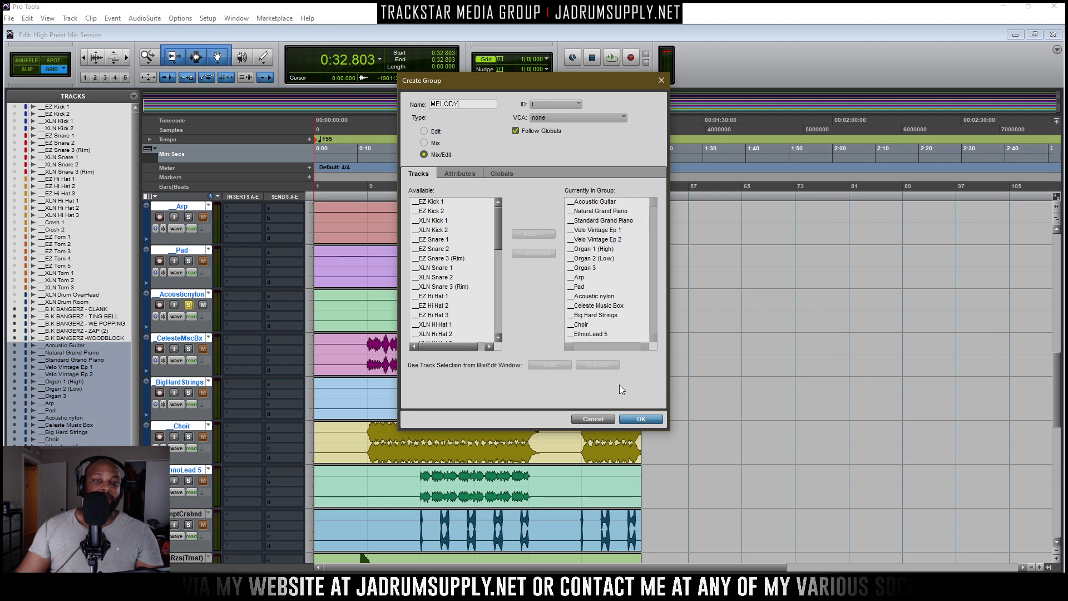
{"action": "left_click", "coordinate": [640, 419]}
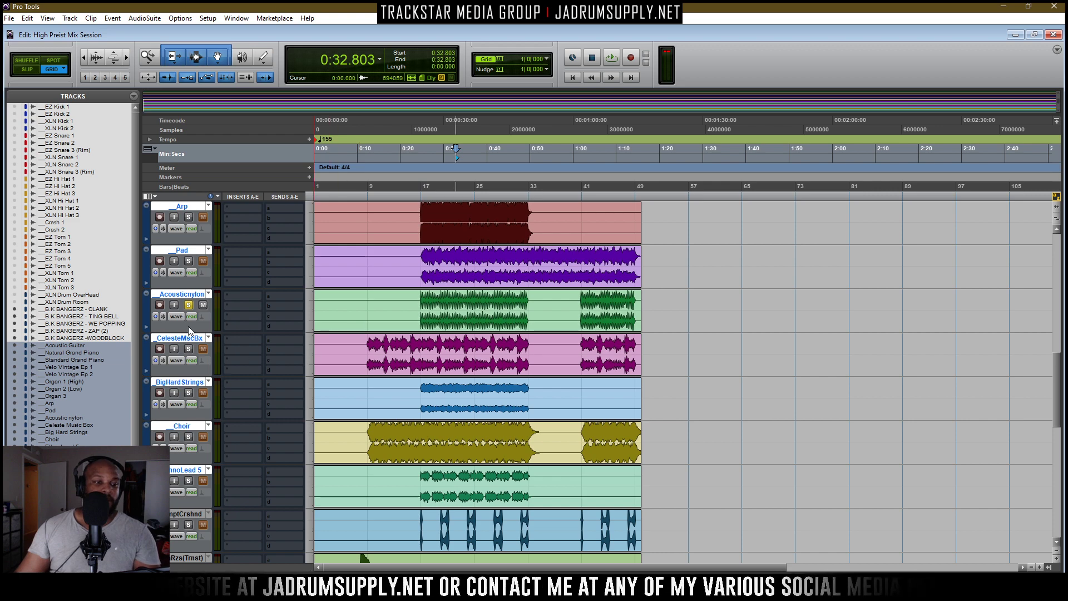
Show the Mix window and activate the <ALL> group for every track
{"action": "scroll", "coordinate": [417, 500], "scroll_direction": "down", "scroll_amount": 4}
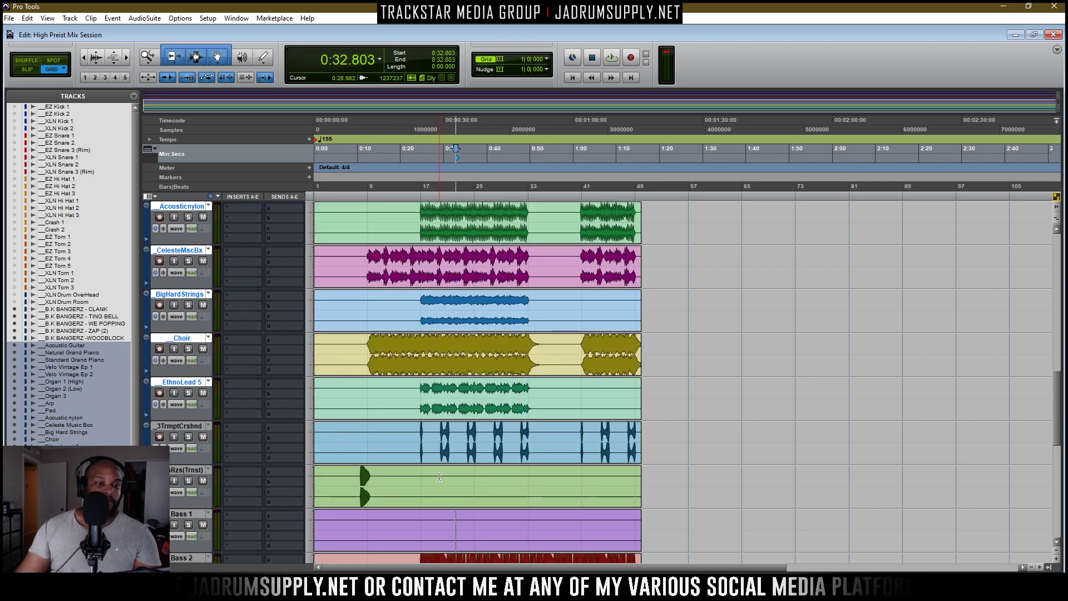
{"action": "scroll", "coordinate": [417, 516], "scroll_direction": "up", "scroll_amount": 2}
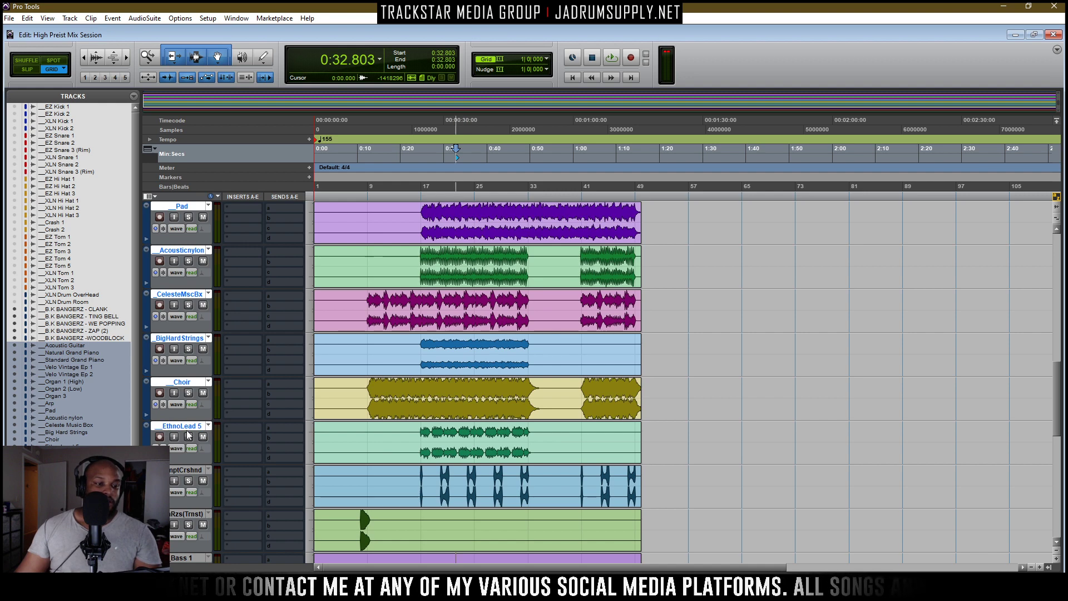
{"action": "key", "text": "ctrl+equal"}
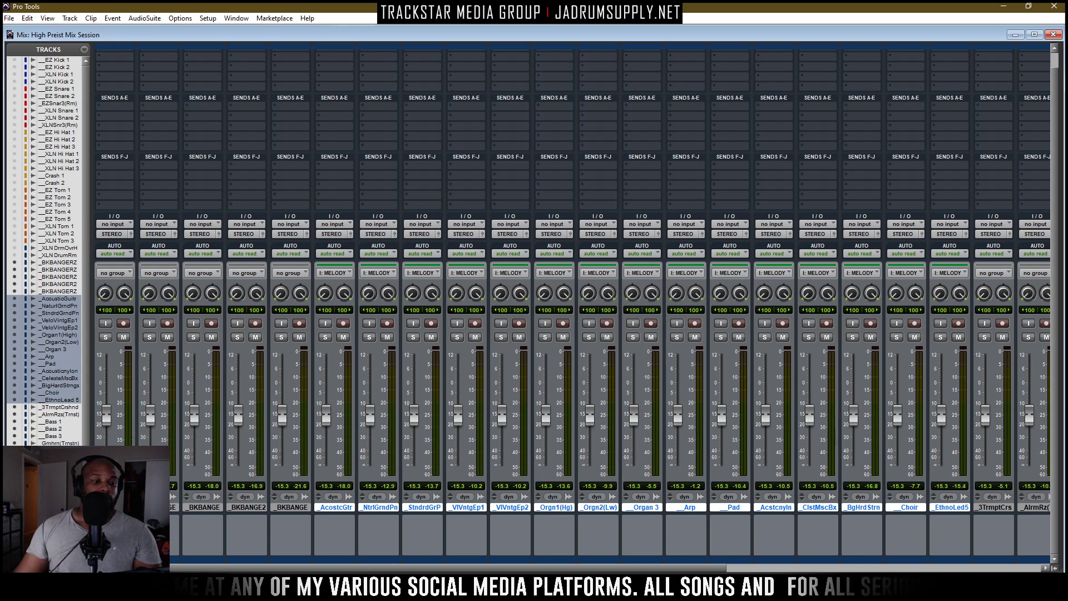
{"action": "left_click", "coordinate": [48, 500]}
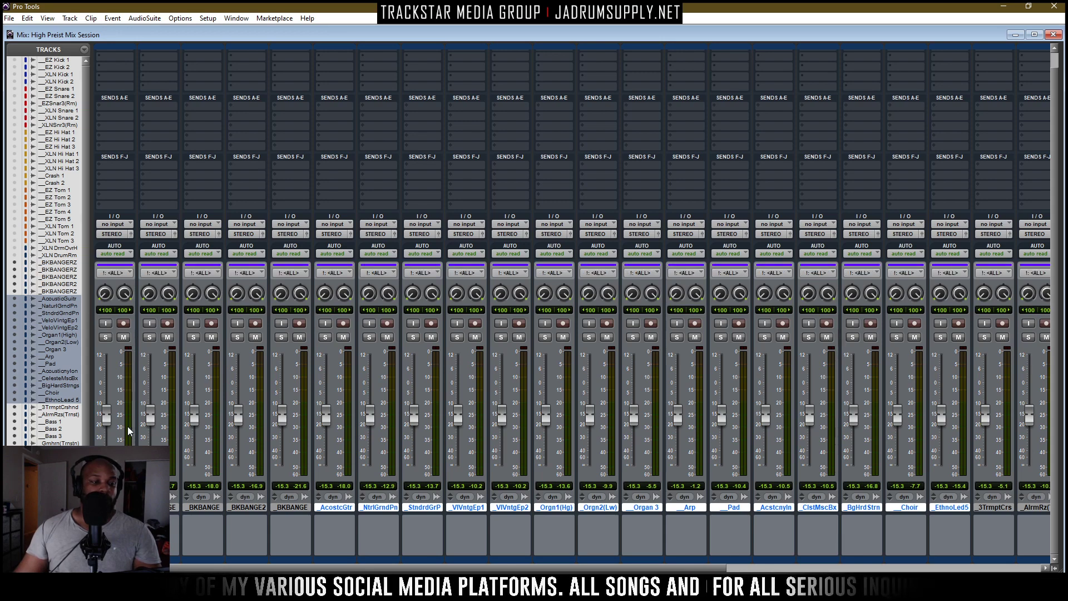
Lower all track faders together to -39.8 dB and deactivate the <ALL> group, keeping the MELODY group active
{"action": "left_click_drag", "start_coordinate": [158, 416], "coordinate": [157, 456]}
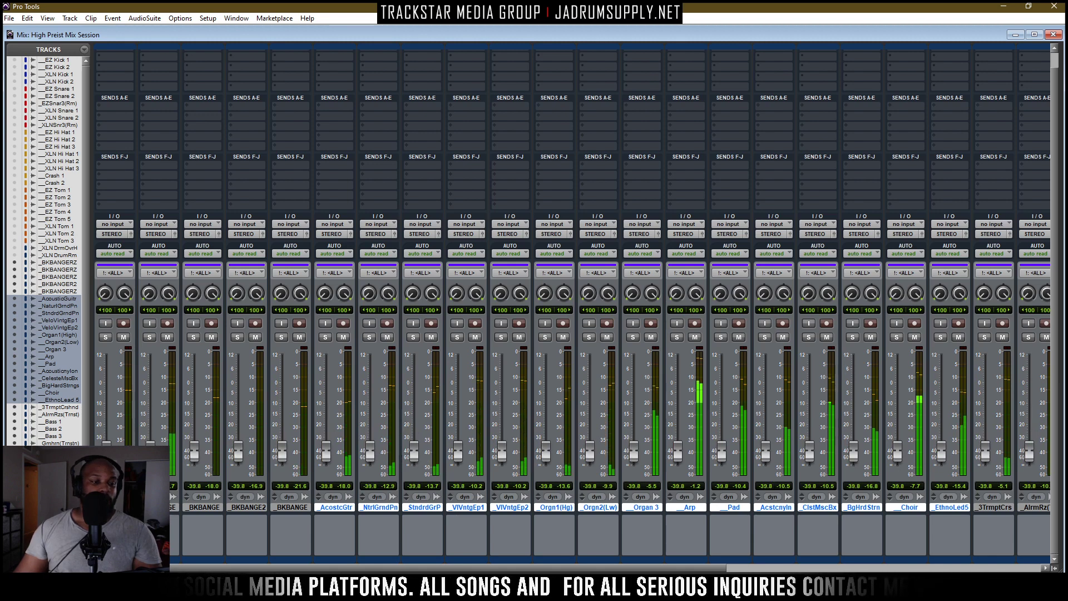
{"action": "left_click", "coordinate": [48, 501]}
{"action": "left_click", "coordinate": [47, 540]}
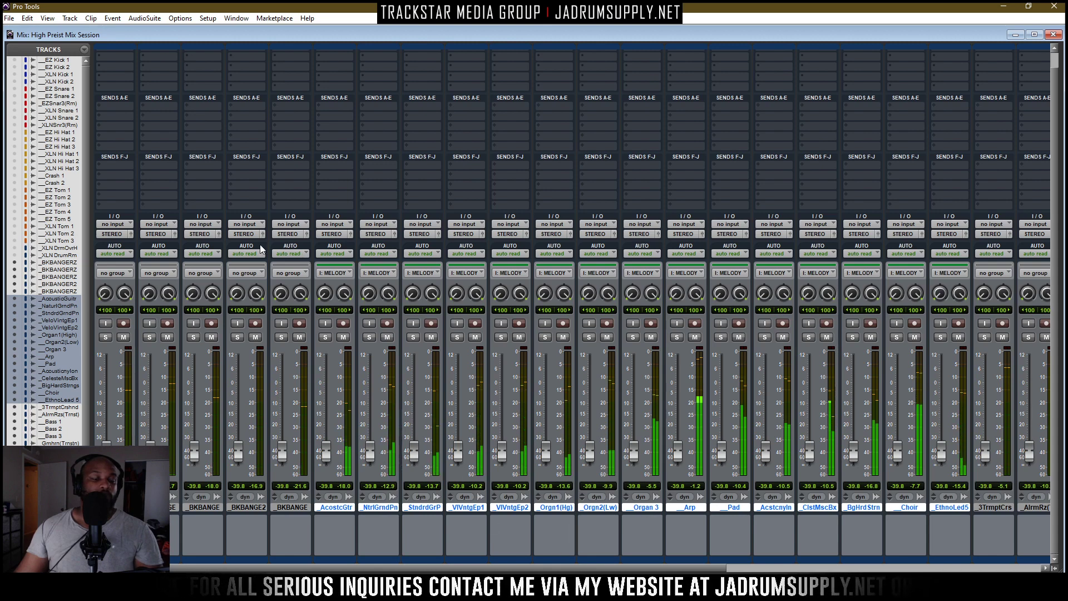
Color the Acoustic Guitar track bright green
{"action": "double_click", "coordinate": [336, 507]}
{"action": "left_click", "coordinate": [623, 148]}
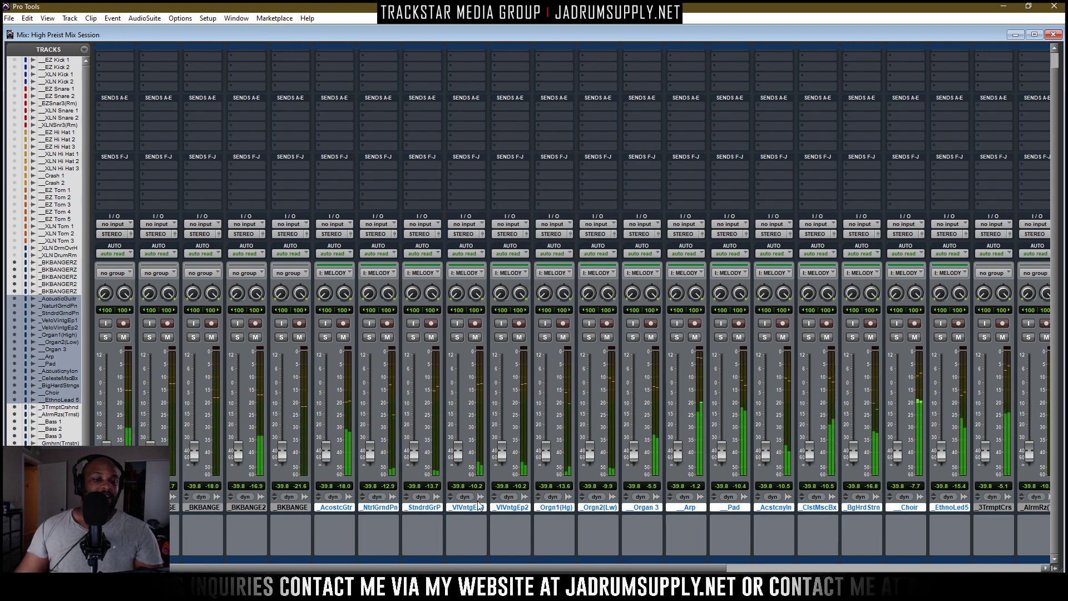
{"action": "left_click", "coordinate": [336, 509]}
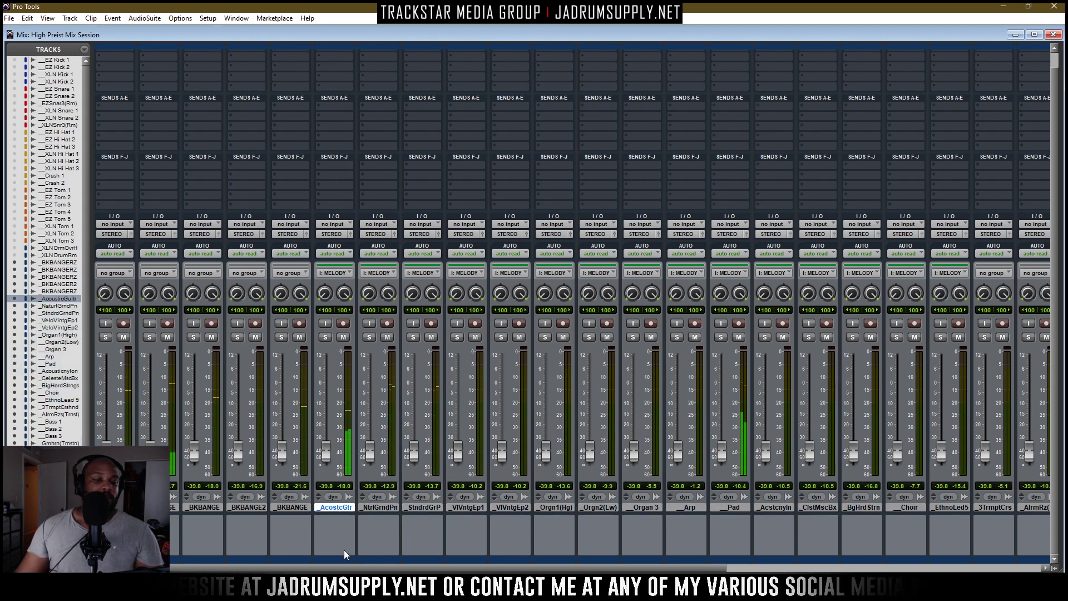
{"action": "double_click", "coordinate": [325, 558]}
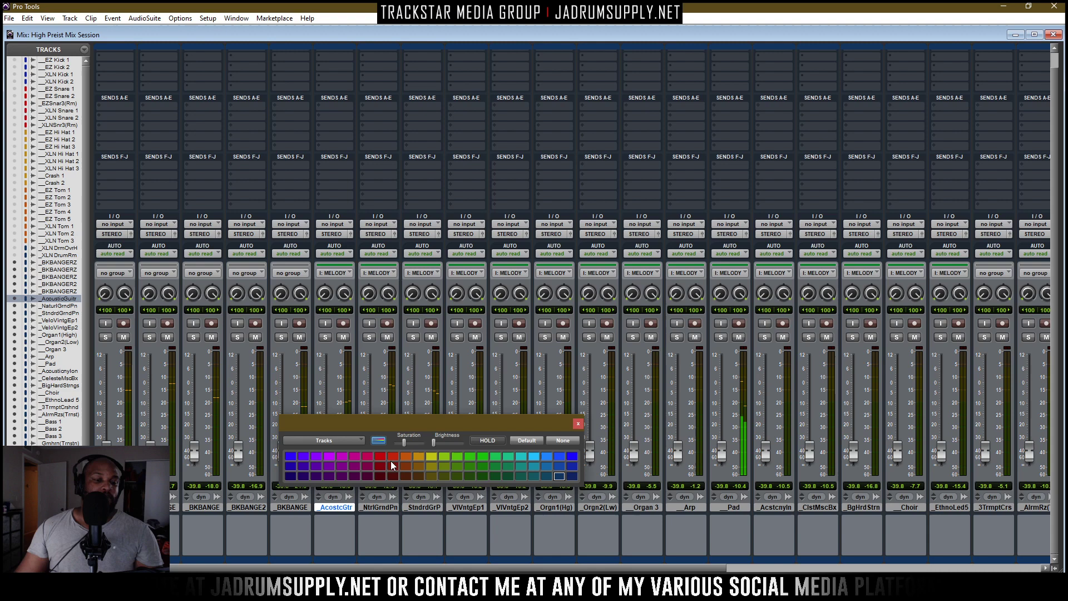
{"action": "left_click", "coordinate": [482, 456]}
{"action": "key", "text": "KP_Enter"}
{"action": "key", "text": "Escape"}
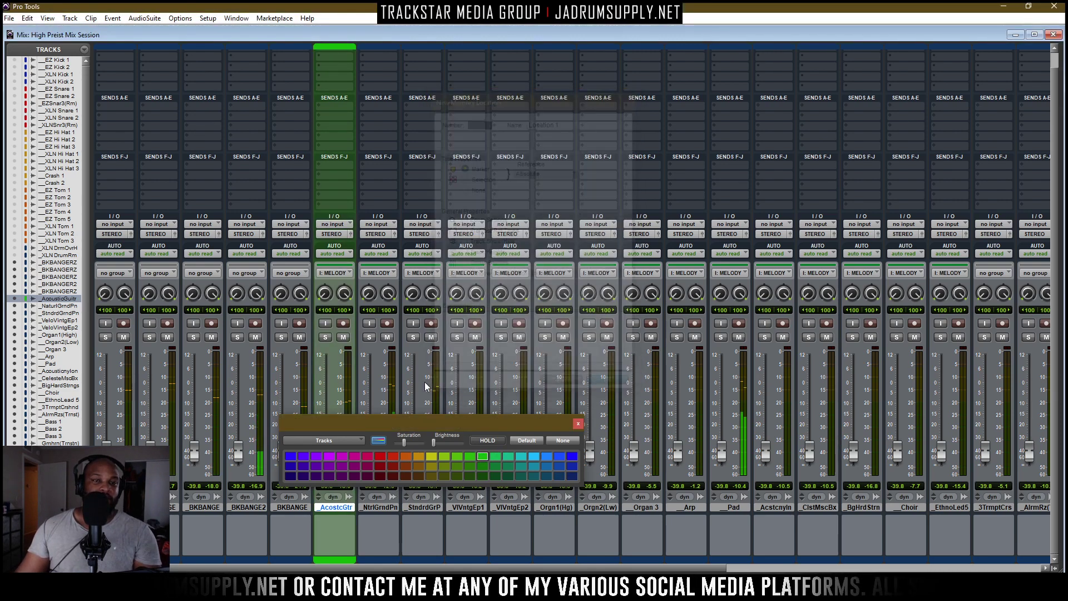
{"action": "left_click", "coordinate": [578, 423]}
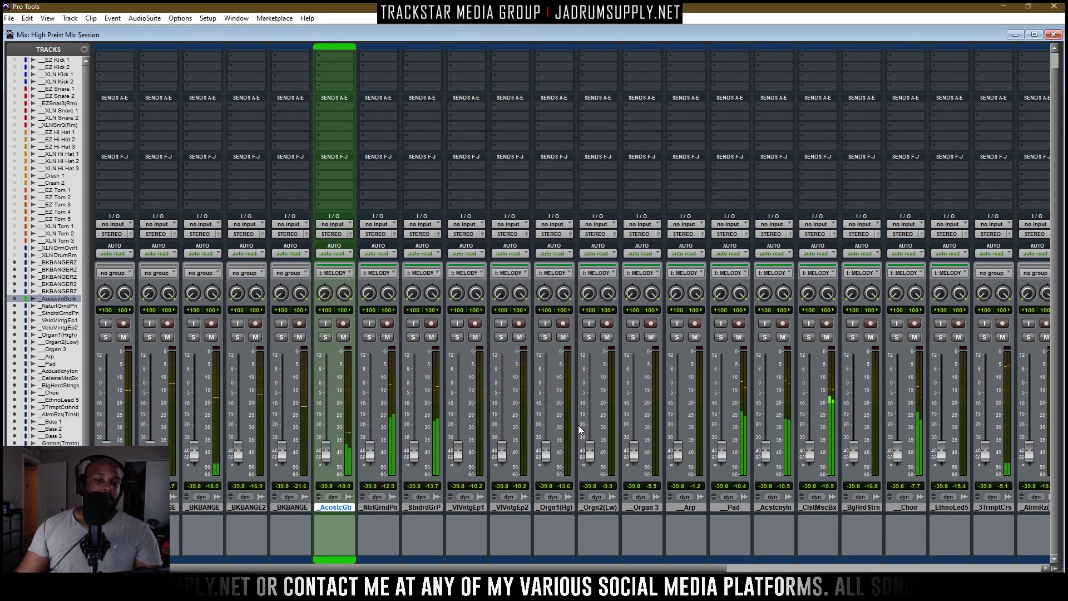
Restart playback from the session start and color the tracks from Natural Grand Piano through Velo Vintage Ep 2 dark purple
{"action": "left_click", "coordinate": [389, 507]}
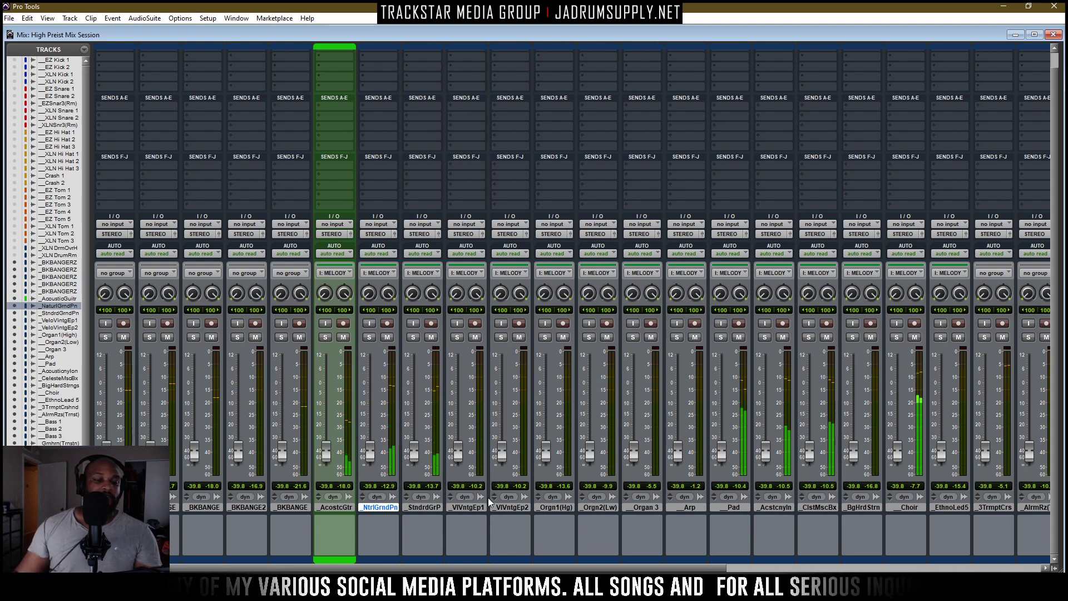
{"action": "left_click", "coordinate": [519, 507], "text": "shift"}
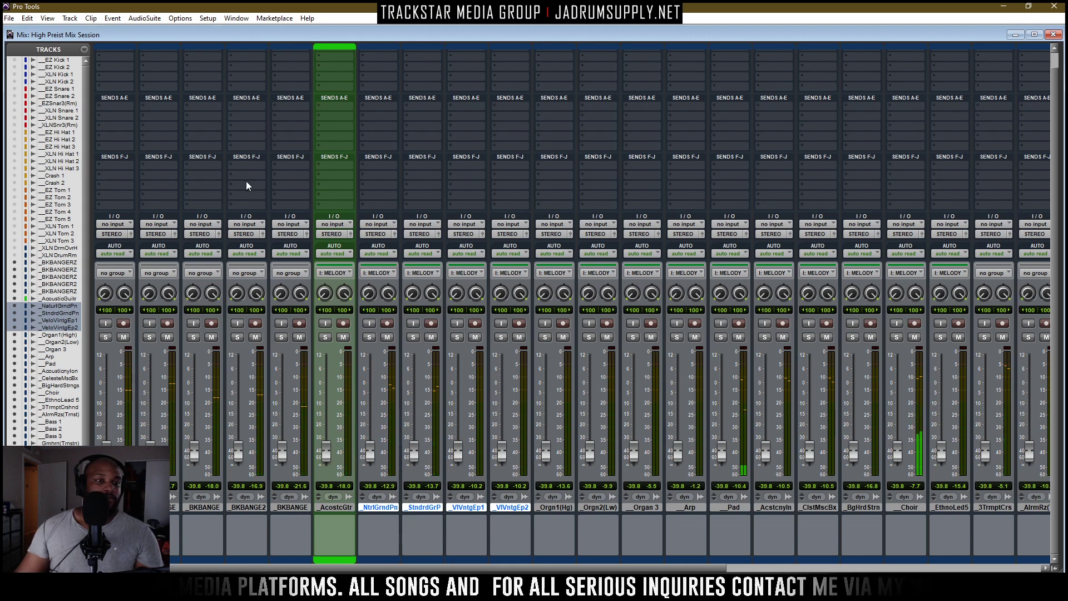
{"action": "key", "text": "ctrl+KP_1"}
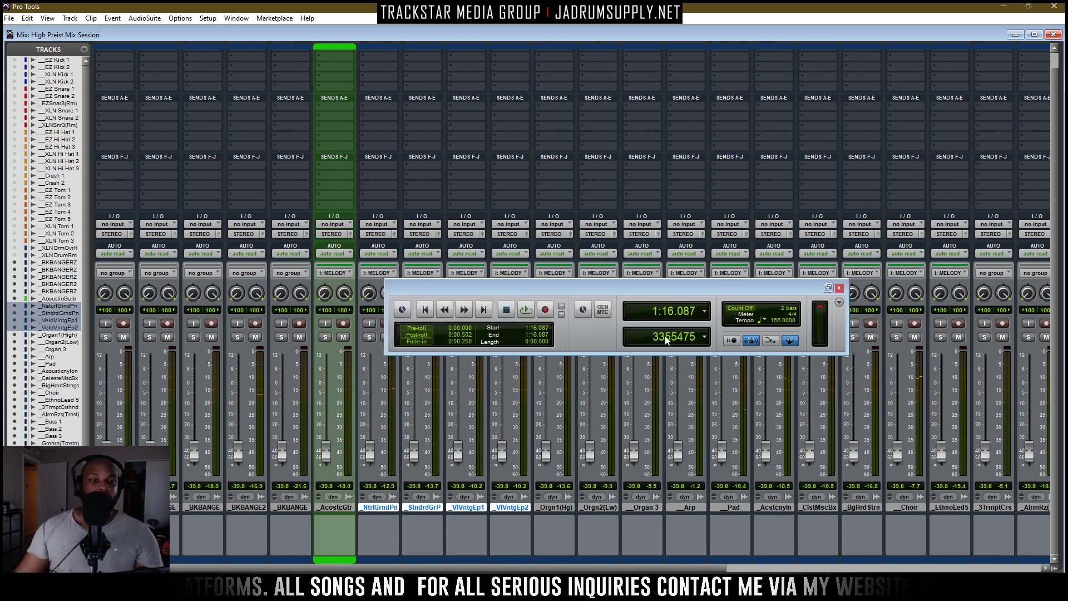
{"action": "key", "text": "space"}
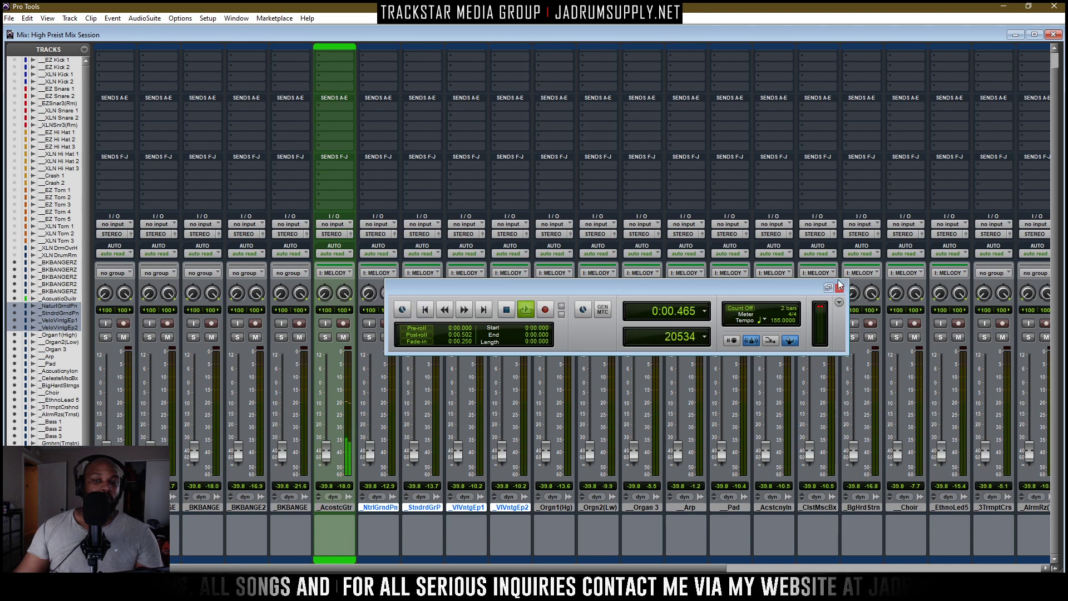
{"action": "left_click", "coordinate": [840, 288]}
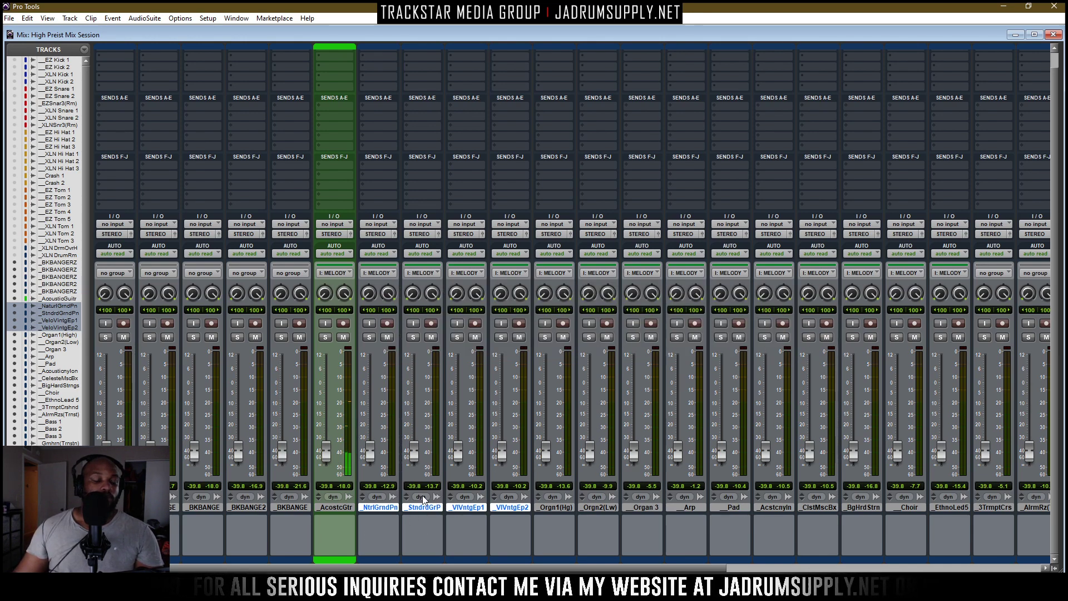
{"action": "double_click", "coordinate": [390, 559]}
{"action": "left_click", "coordinate": [316, 456]}
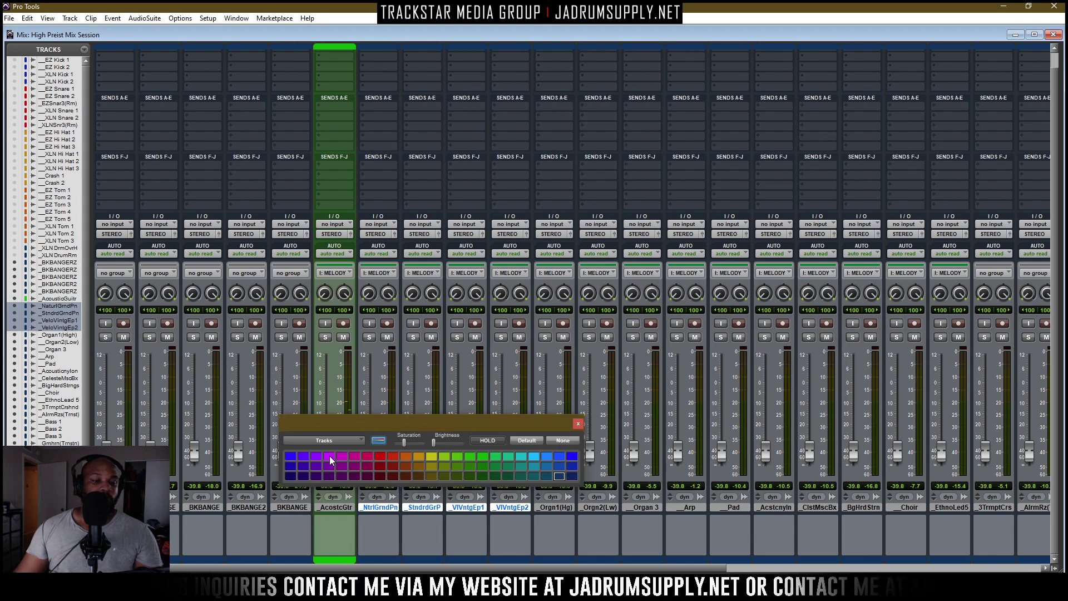
{"action": "left_click", "coordinate": [329, 466]}
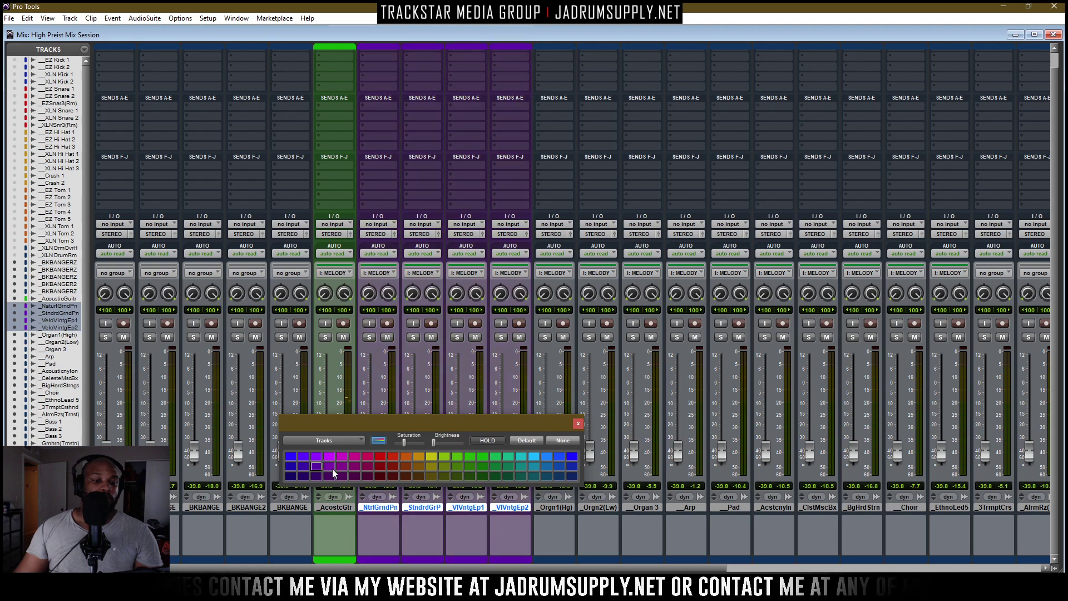
{"action": "left_click", "coordinate": [316, 466]}
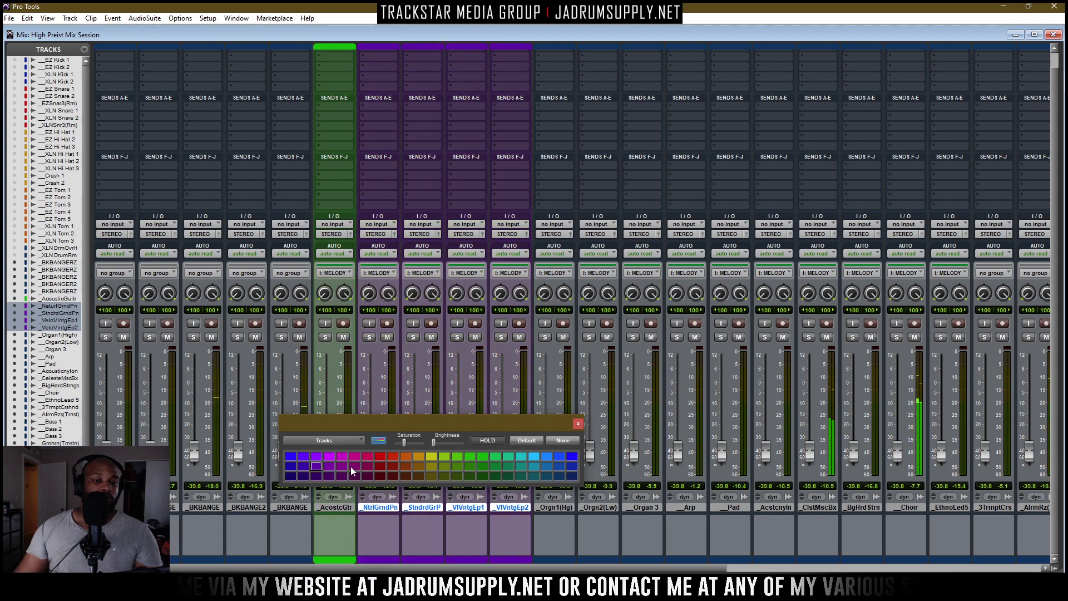
{"action": "left_click", "coordinate": [578, 423]}
Restart playback from the session start and color the Organ 1, Organ 2 and Organ 3 tracks dark teal green
{"action": "left_click", "coordinate": [554, 507]}
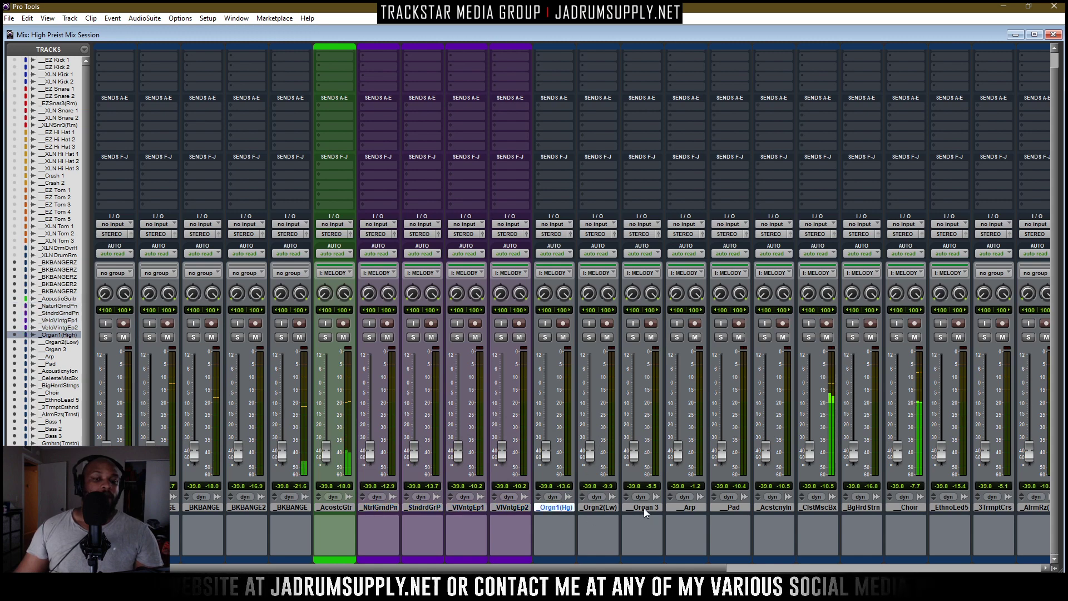
{"action": "left_click", "coordinate": [643, 507], "text": "shift"}
{"action": "double_click", "coordinate": [559, 559]}
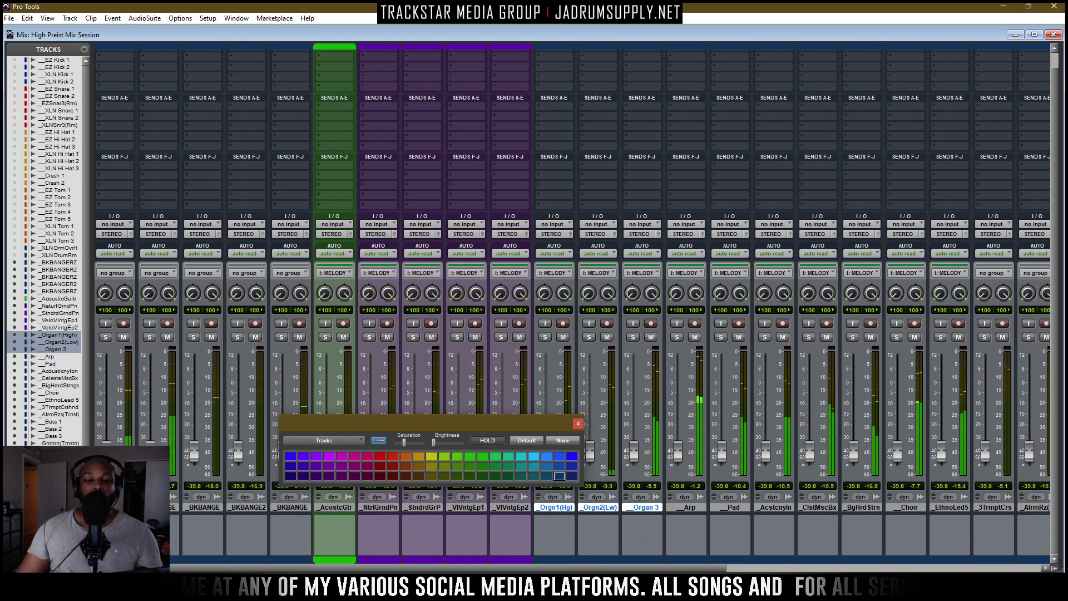
{"action": "mouse_move", "coordinate": [616, 589]}
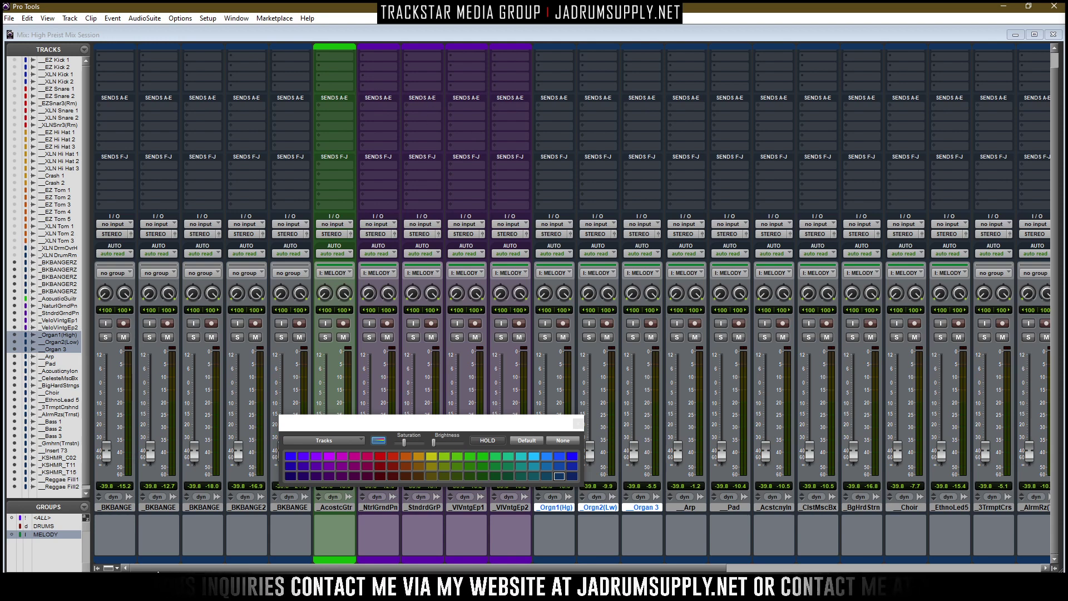
{"action": "left_click", "coordinate": [591, 36]}
{"action": "key", "text": "ctrl+KP_1"}
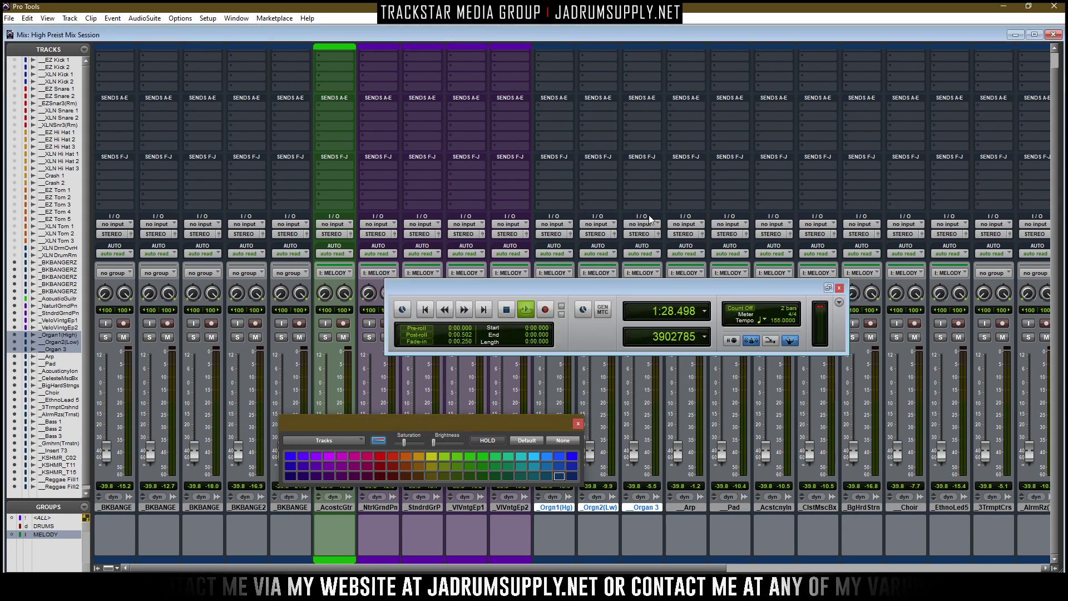
{"action": "left_click", "coordinate": [426, 309]}
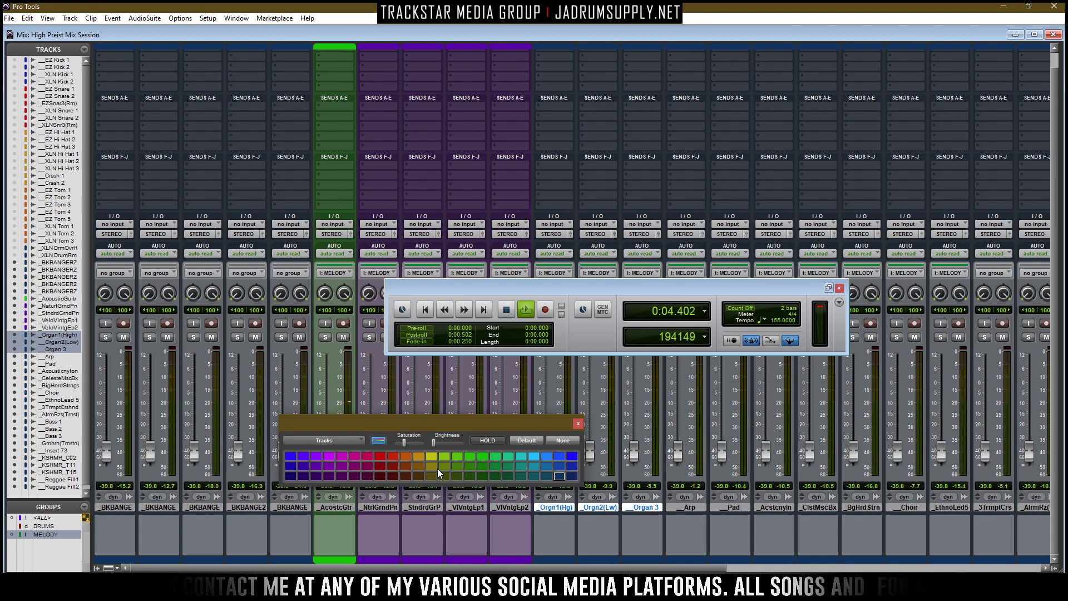
{"action": "left_click", "coordinate": [524, 456]}
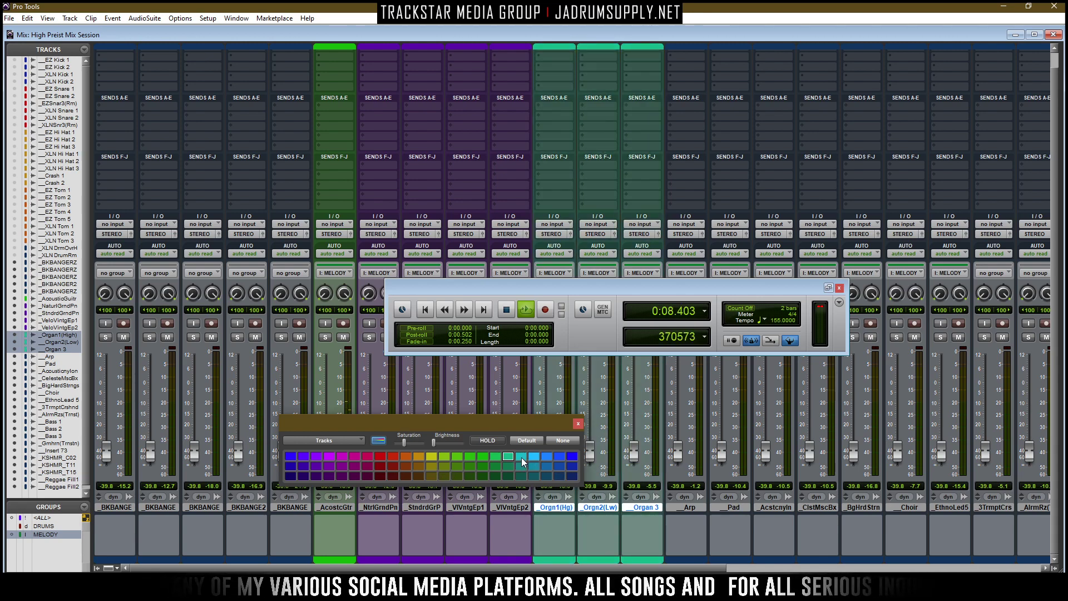
{"action": "left_click", "coordinate": [507, 466]}
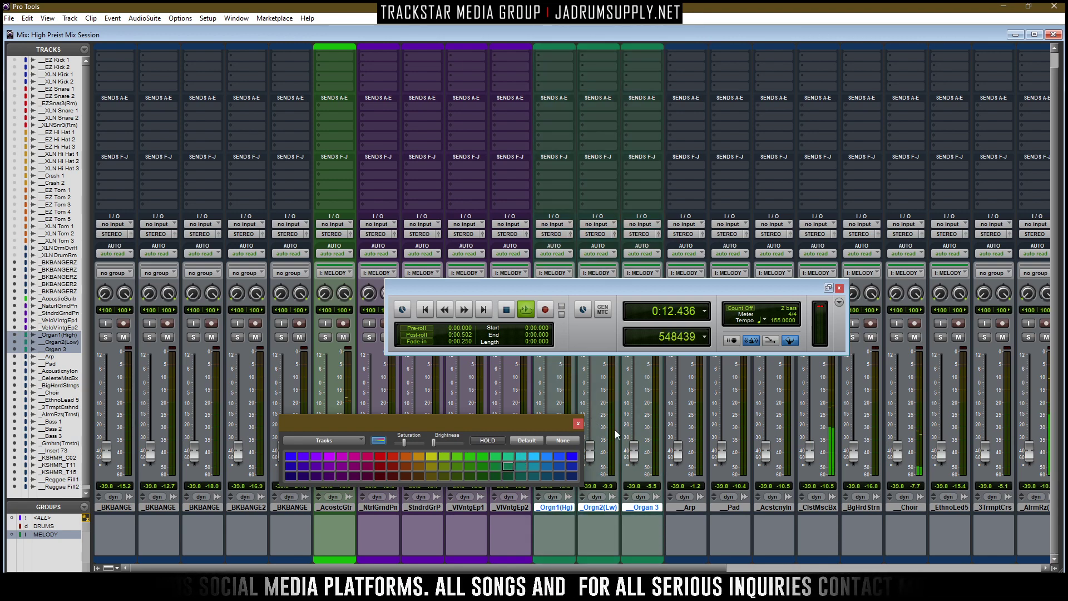
{"action": "left_click", "coordinate": [577, 424]}
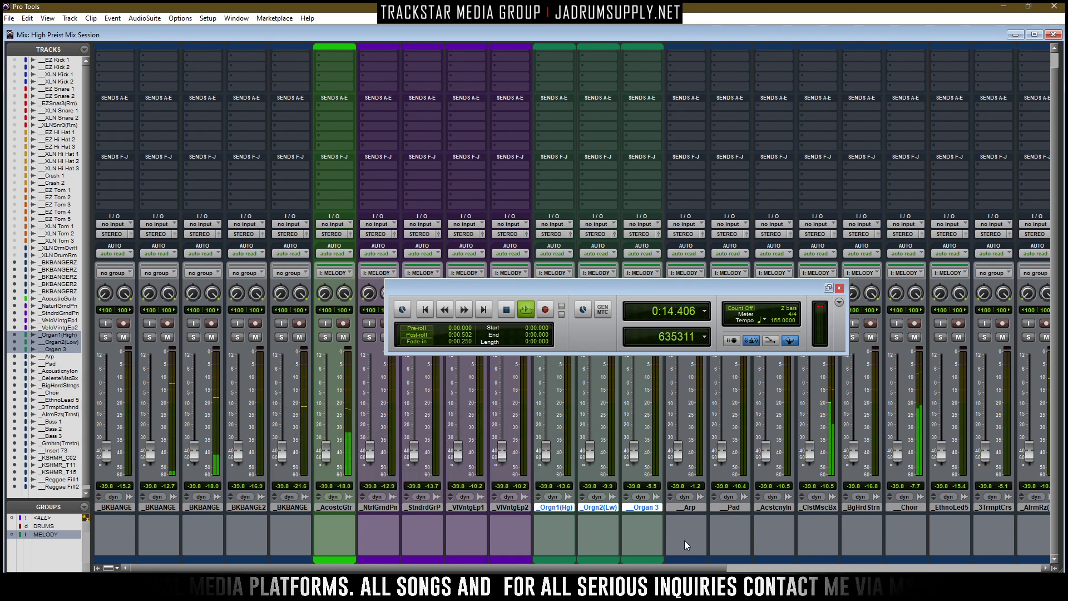
Color the tracks from Arp through 3 Trumpet Creshando light blue, and close the floating transport
{"action": "left_click_drag", "start_coordinate": [702, 565], "coordinate": [880, 565]}
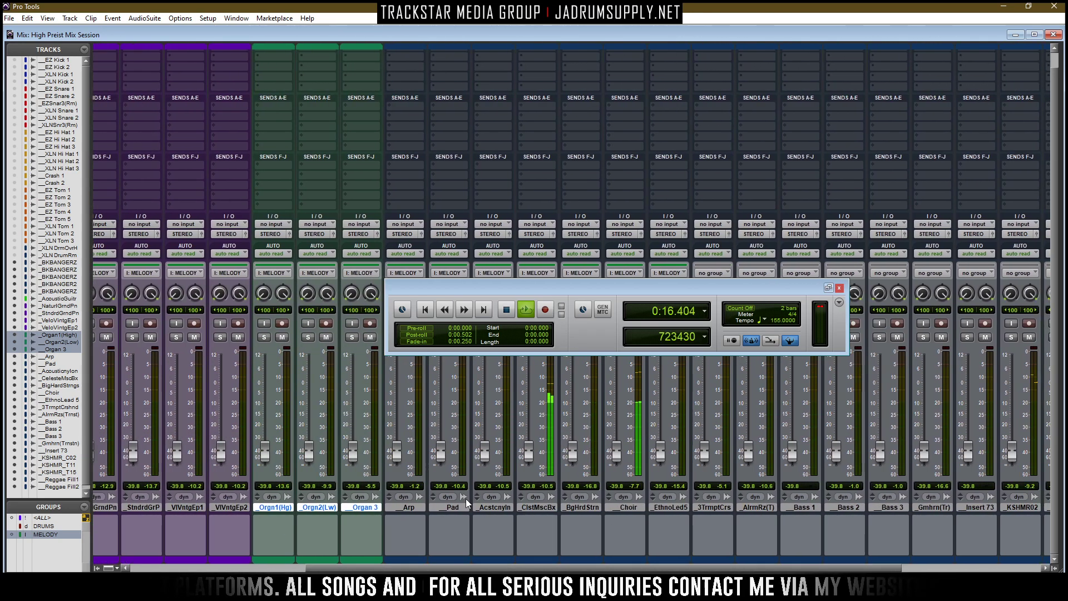
{"action": "left_click", "coordinate": [406, 506]}
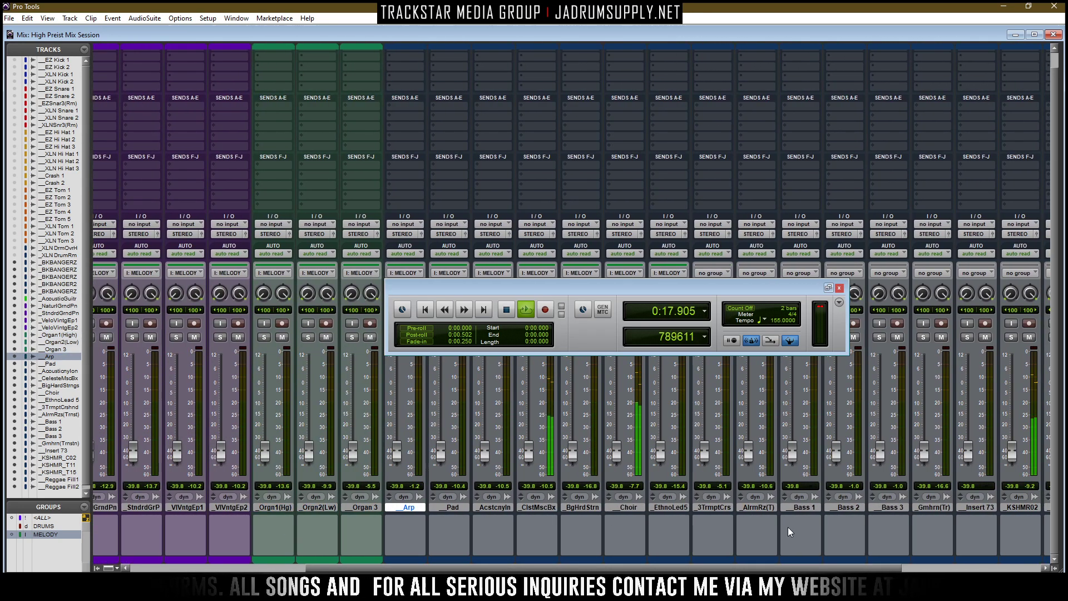
{"action": "left_click", "coordinate": [749, 507], "text": "shift"}
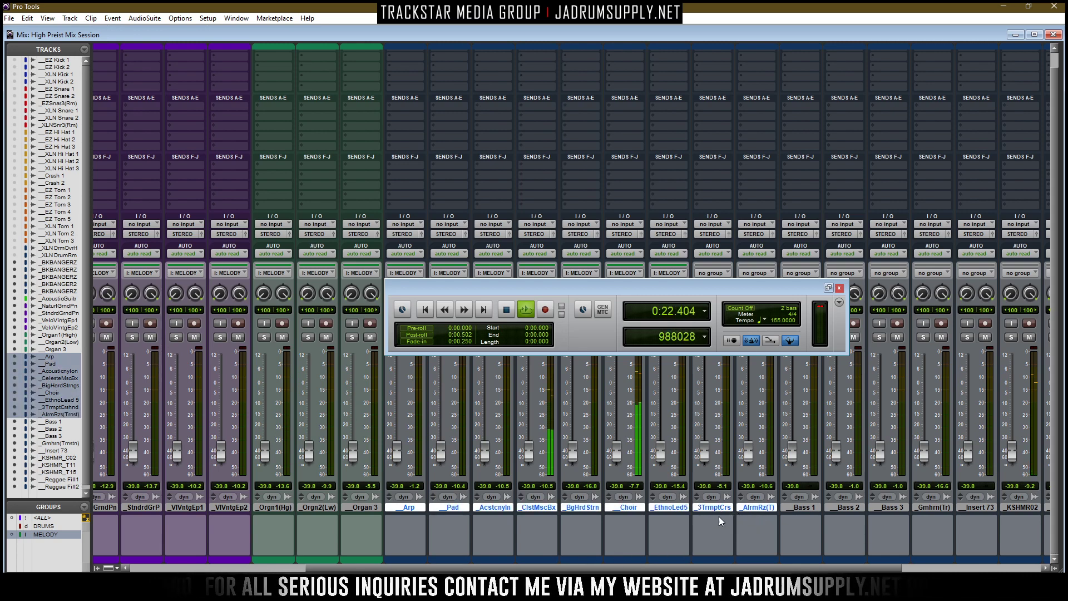
{"action": "left_click", "coordinate": [753, 509], "text": "ctrl"}
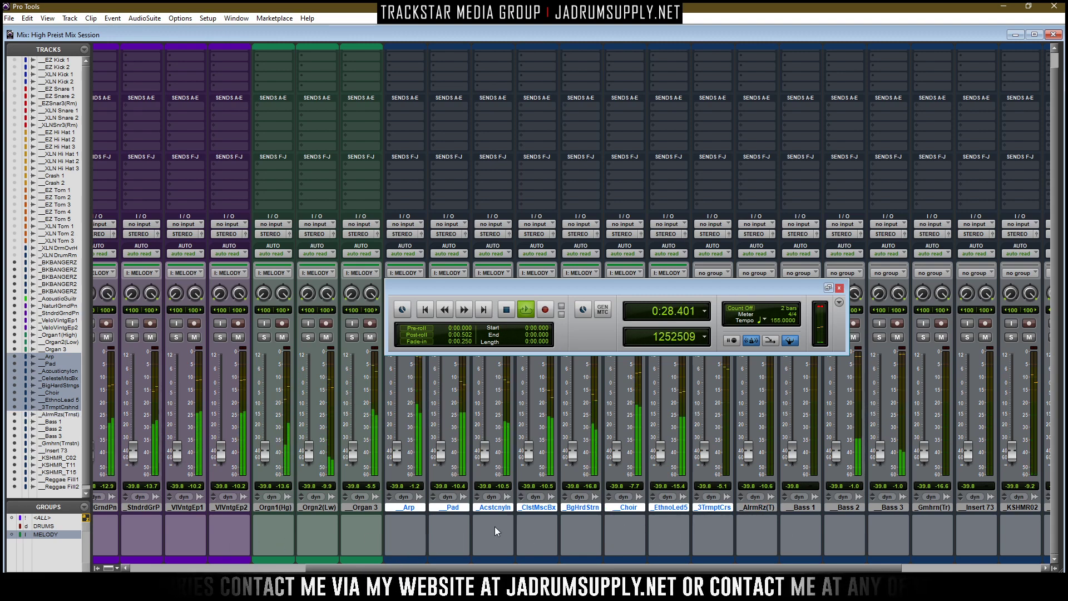
{"action": "double_click", "coordinate": [408, 557]}
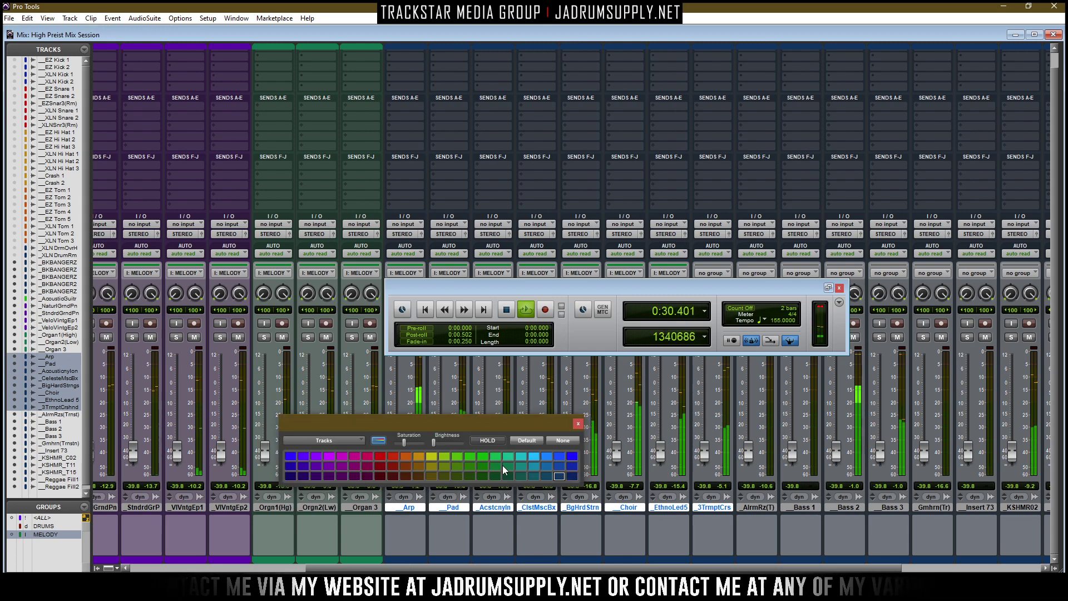
{"action": "left_click", "coordinate": [531, 456]}
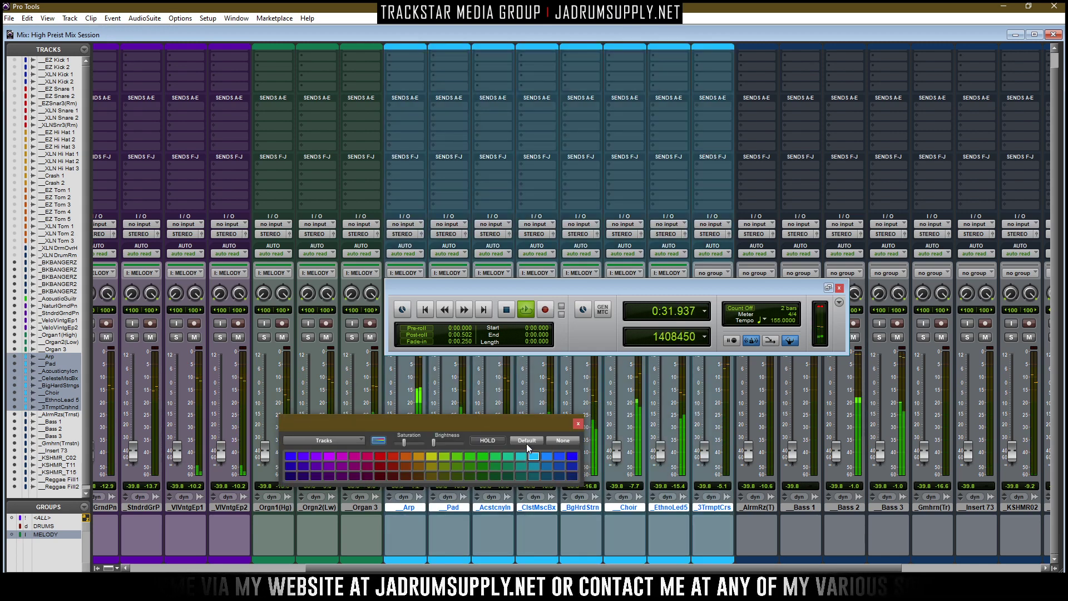
{"action": "left_click", "coordinate": [578, 423]}
{"action": "left_click", "coordinate": [839, 287]}
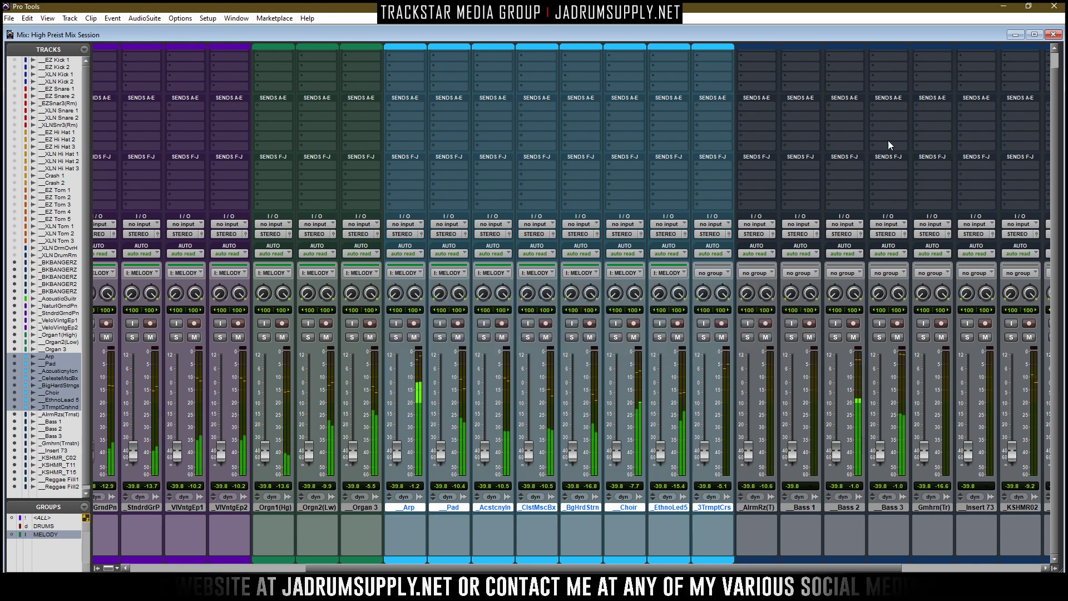
Return to the Edit window, select all tracks in the DRUMS group and show them again
{"action": "left_click", "coordinate": [1053, 34]}
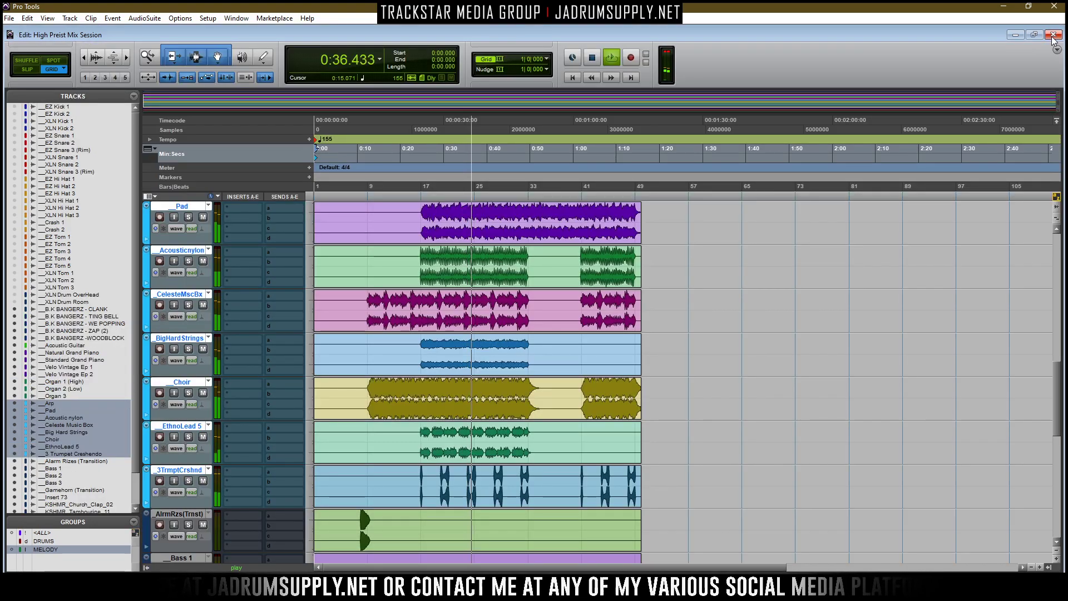
{"action": "right_click", "coordinate": [48, 540]}
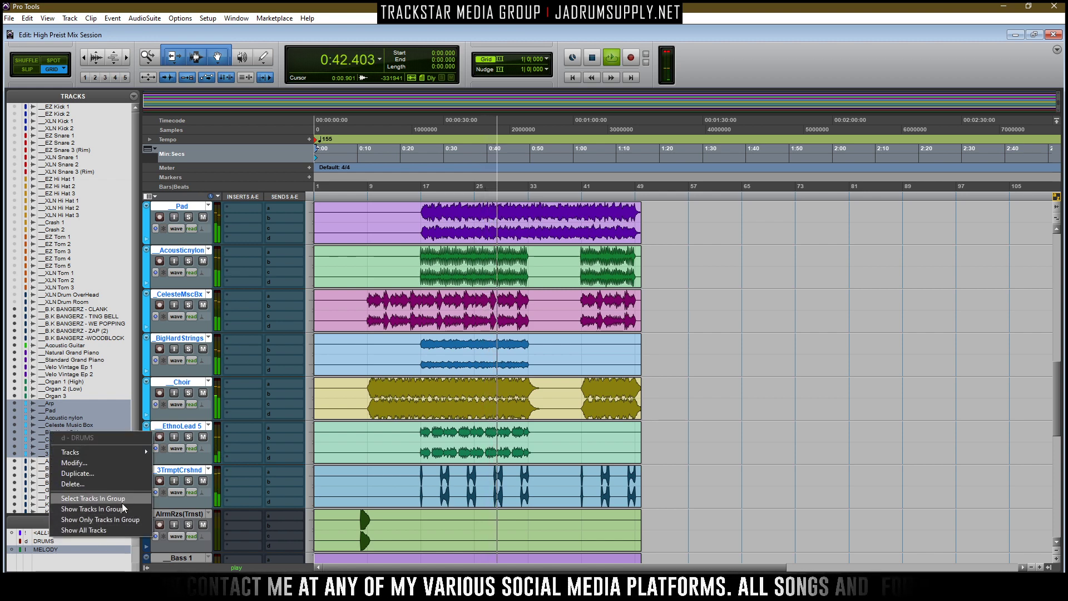
{"action": "left_click", "coordinate": [99, 502]}
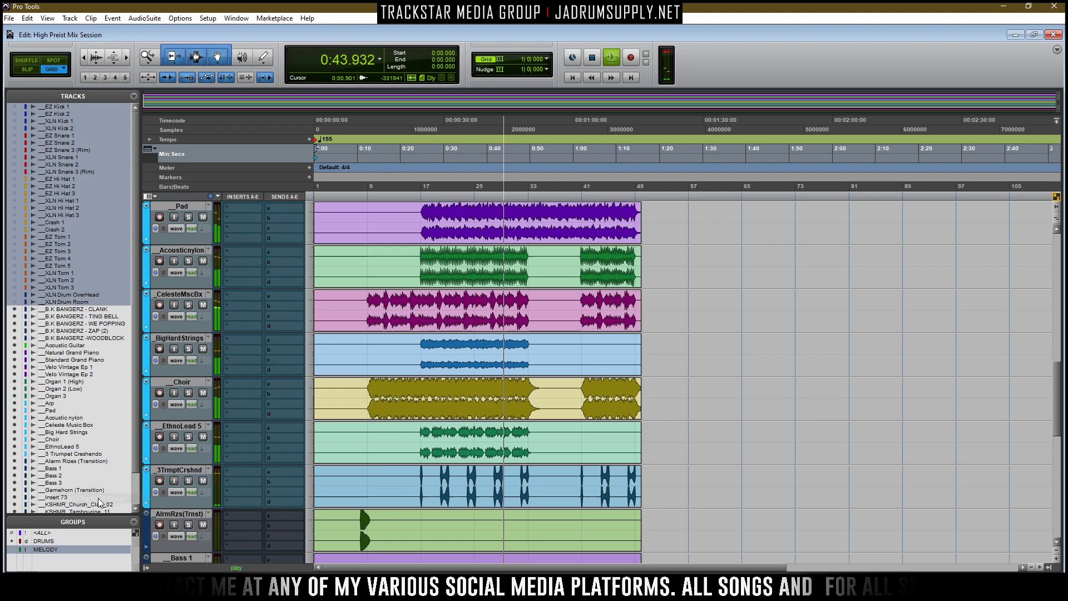
{"action": "right_click", "coordinate": [45, 540]}
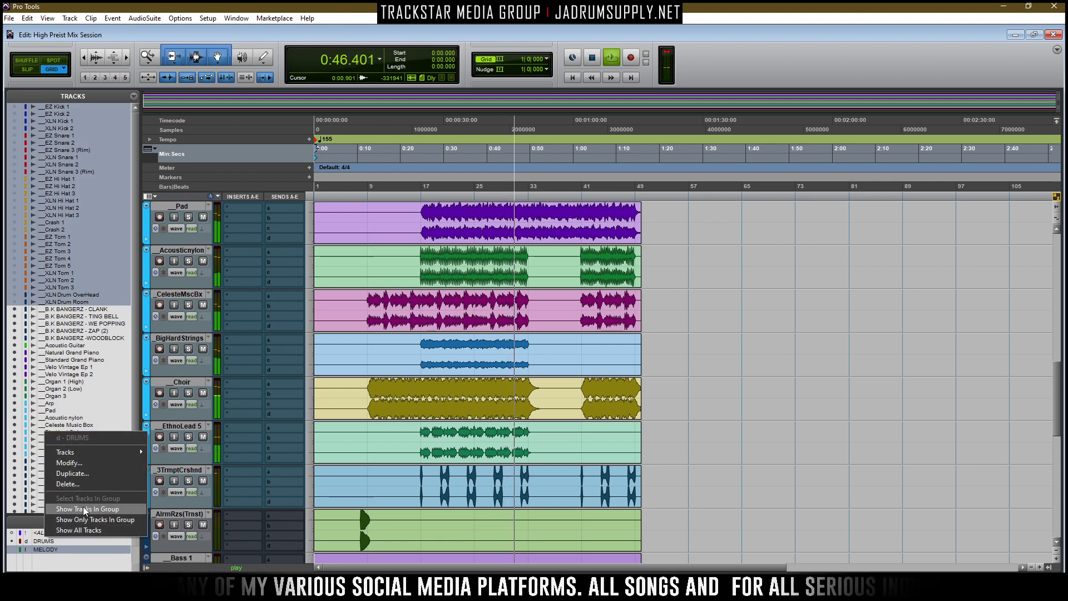
{"action": "left_click", "coordinate": [83, 509]}
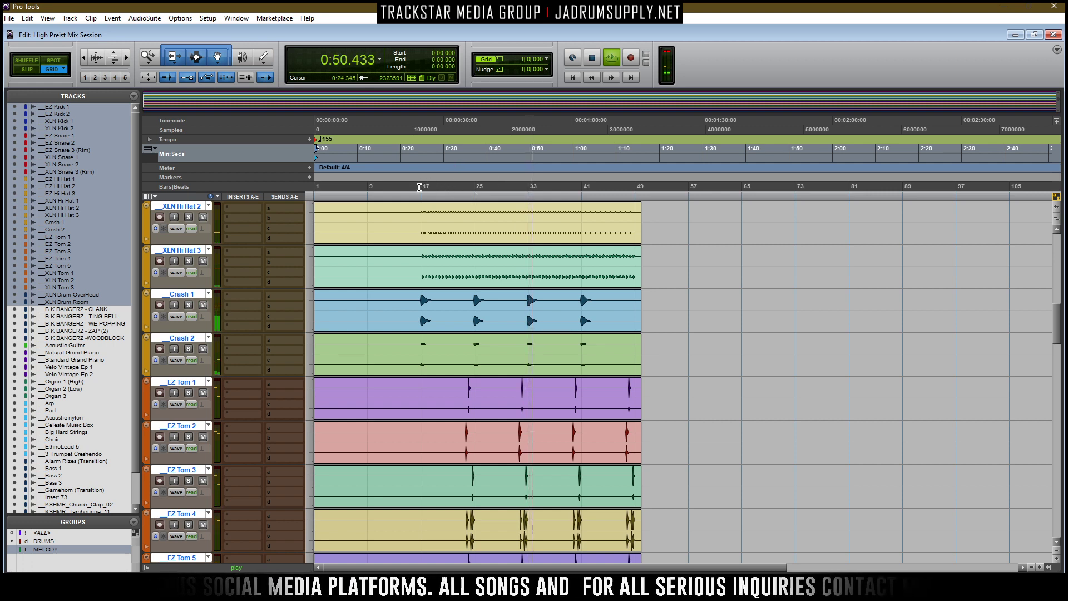
Select bars 17 to 33 on the timeline for playback and switch to the Mix window
{"action": "left_click_drag", "start_coordinate": [420, 186], "coordinate": [530, 193]}
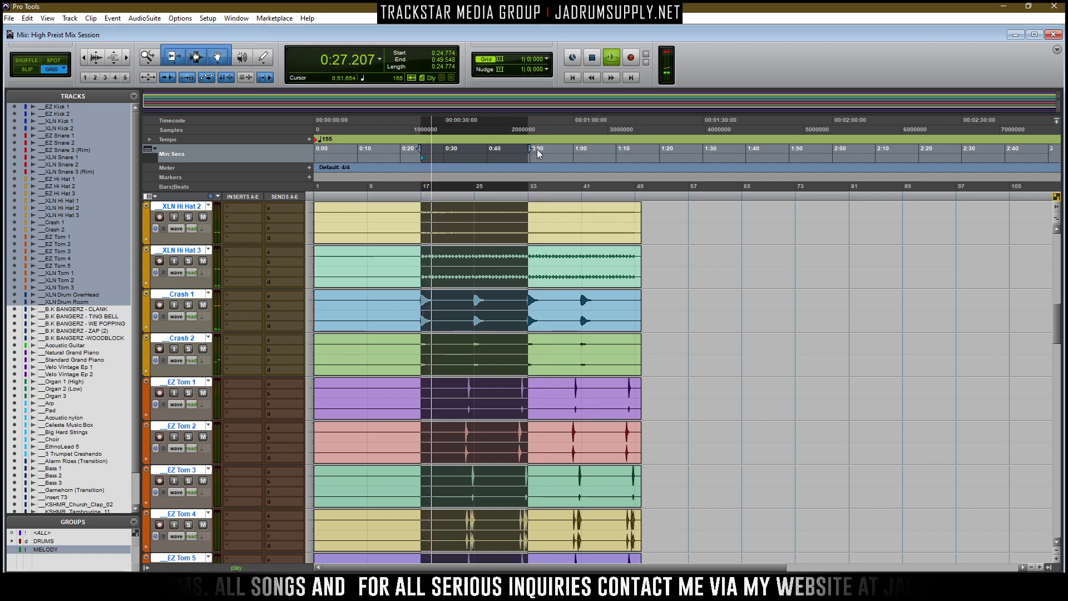
{"action": "key", "text": "ctrl+equal"}
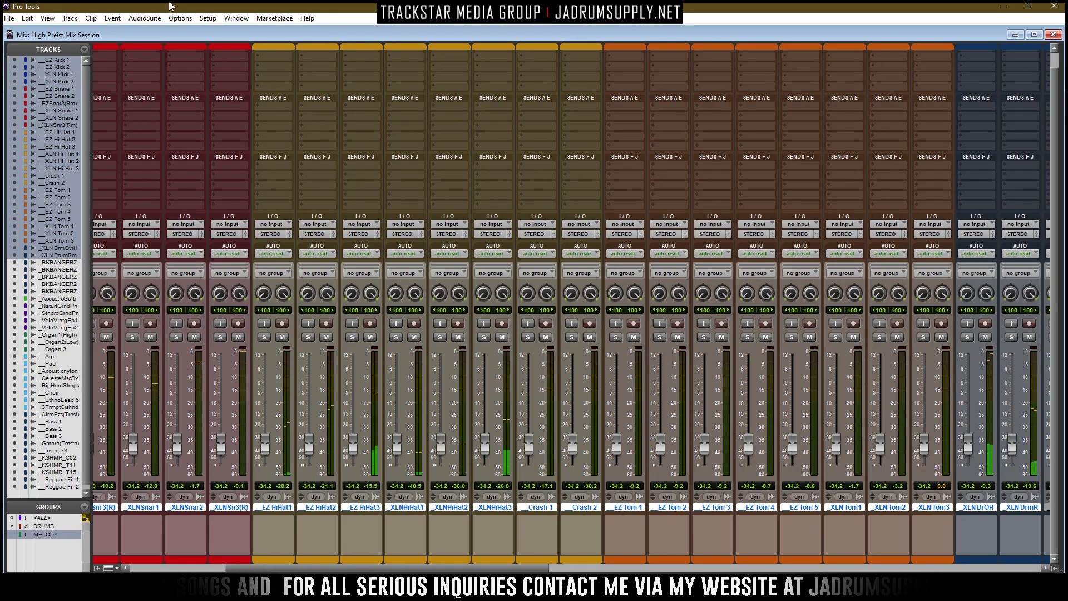
Show the Mix window's channel strips in the Narrow Mix view, starting from the EZ Kick 1 track
{"action": "left_click", "coordinate": [236, 19]}
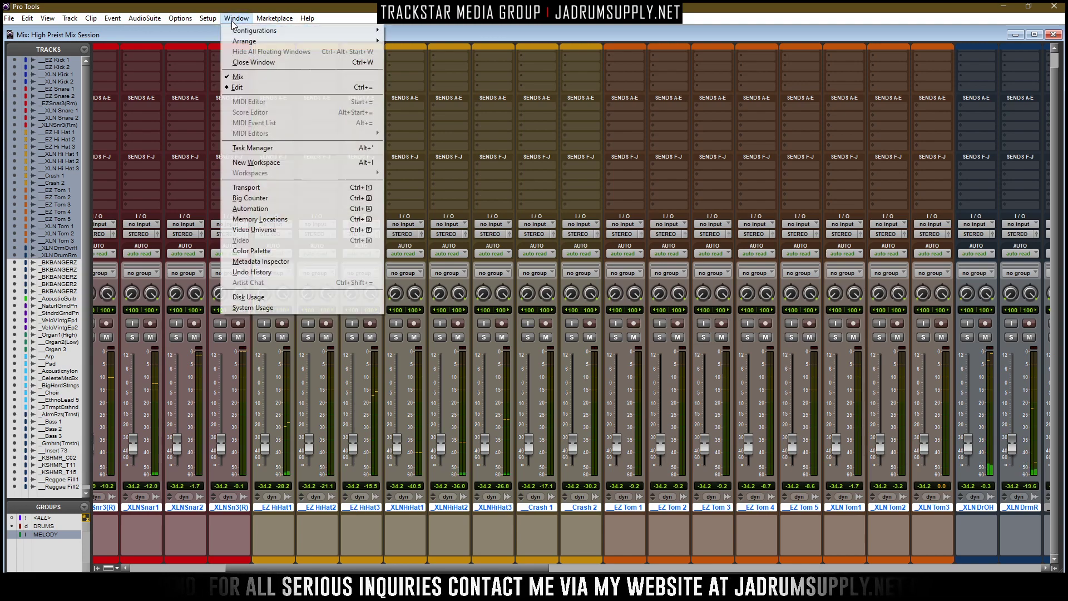
{"action": "mouse_move", "coordinate": [193, 21]}
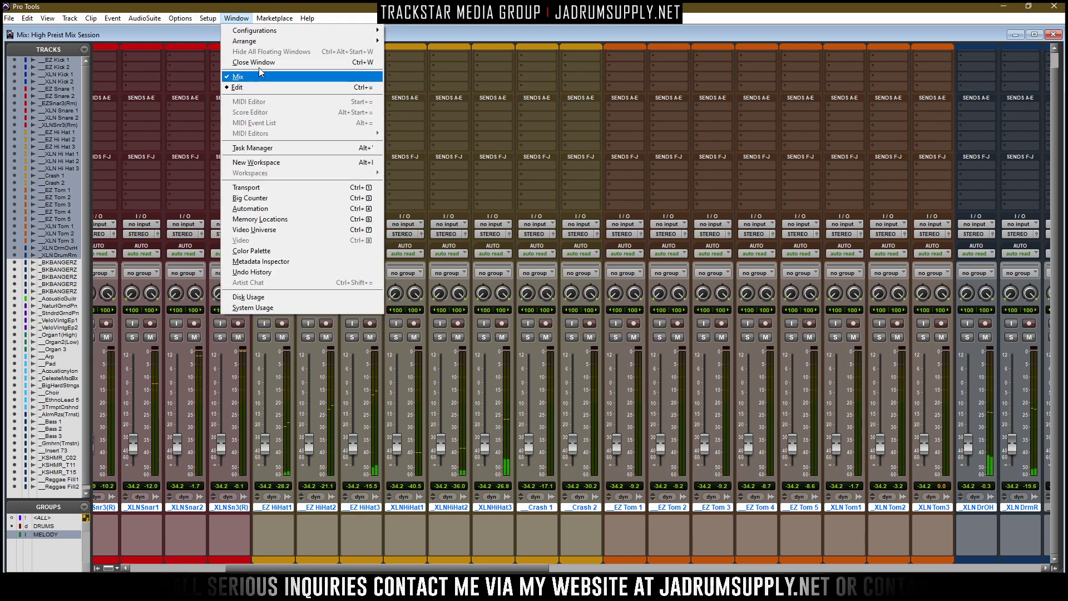
{"action": "mouse_move", "coordinate": [138, 14]}
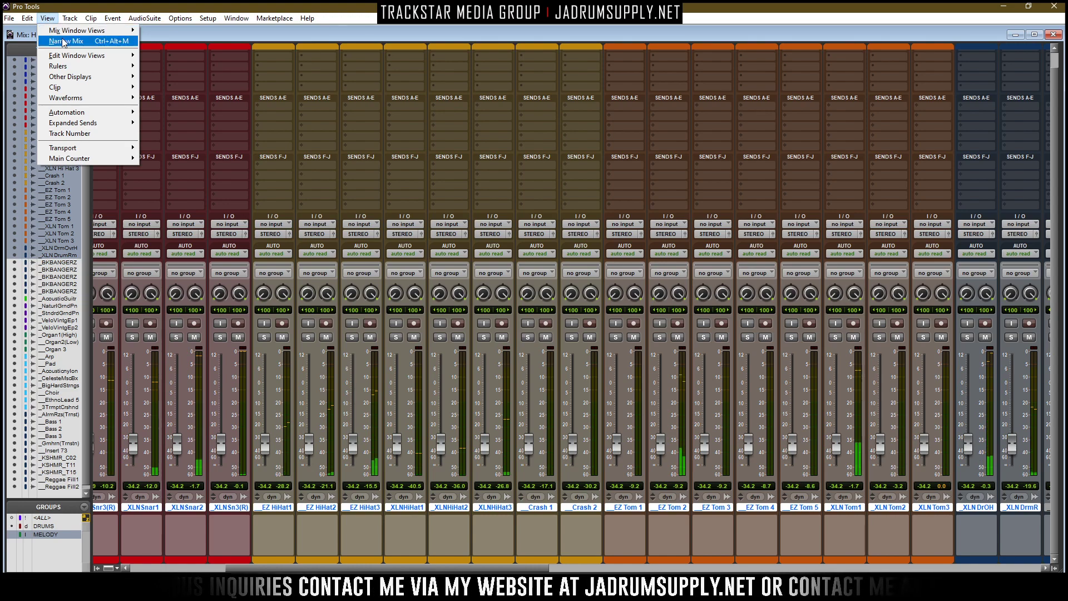
{"action": "left_click", "coordinate": [69, 41]}
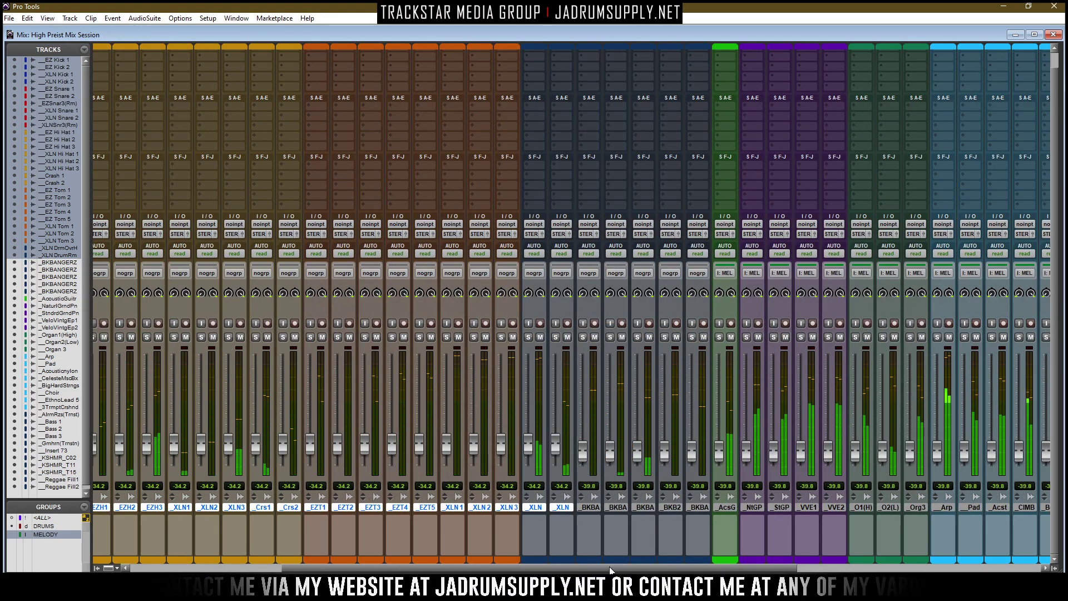
{"action": "left_click_drag", "start_coordinate": [639, 567], "coordinate": [252, 524]}
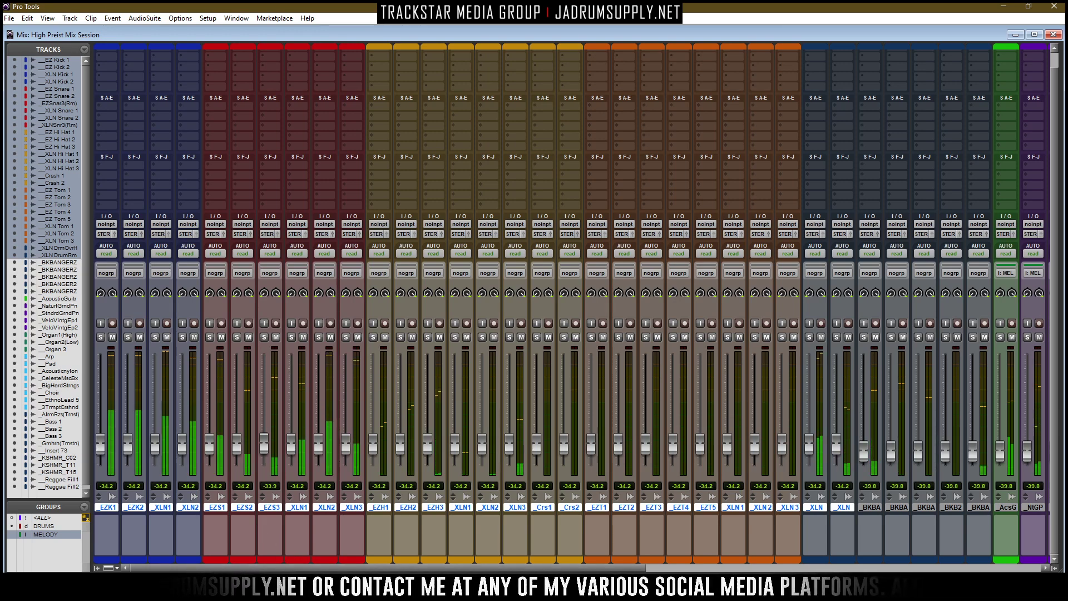
Pull all track faders down to minus infinity using the <ALL> group, and deactivate the <ALL> and MELODY groups
{"action": "mouse_move", "coordinate": [305, 590]}
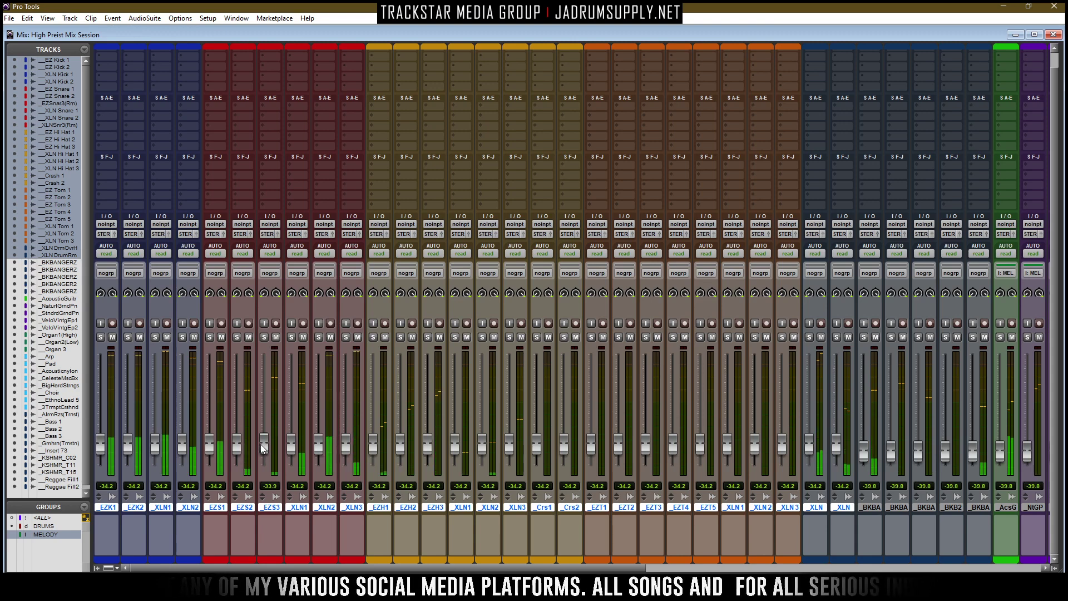
{"action": "left_click_drag", "start_coordinate": [261, 443], "coordinate": [261, 478]}
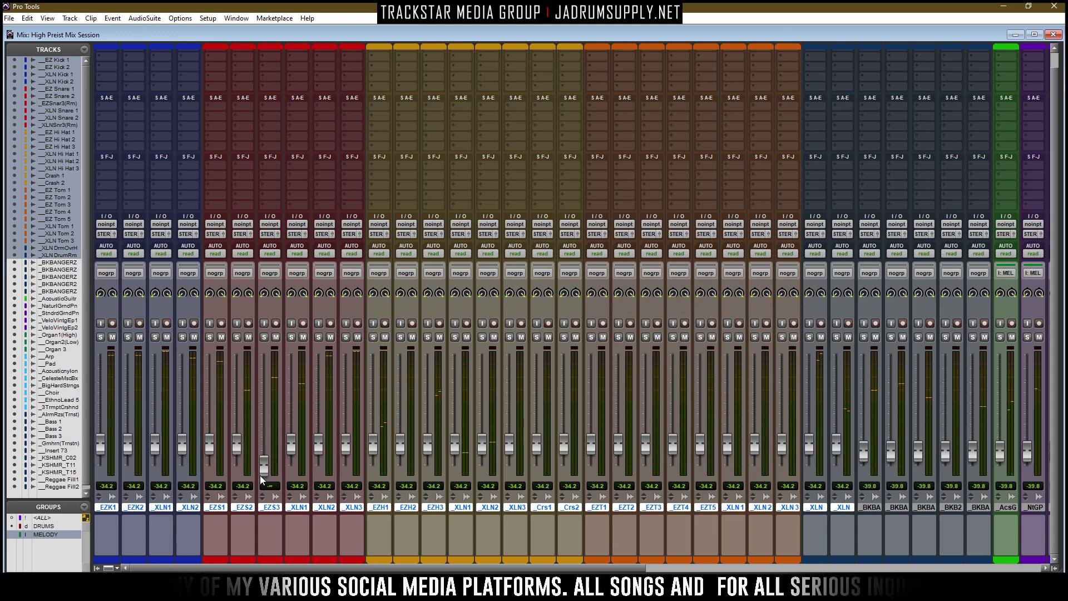
{"action": "left_click", "coordinate": [48, 518]}
{"action": "left_click_drag", "start_coordinate": [236, 447], "coordinate": [236, 473]}
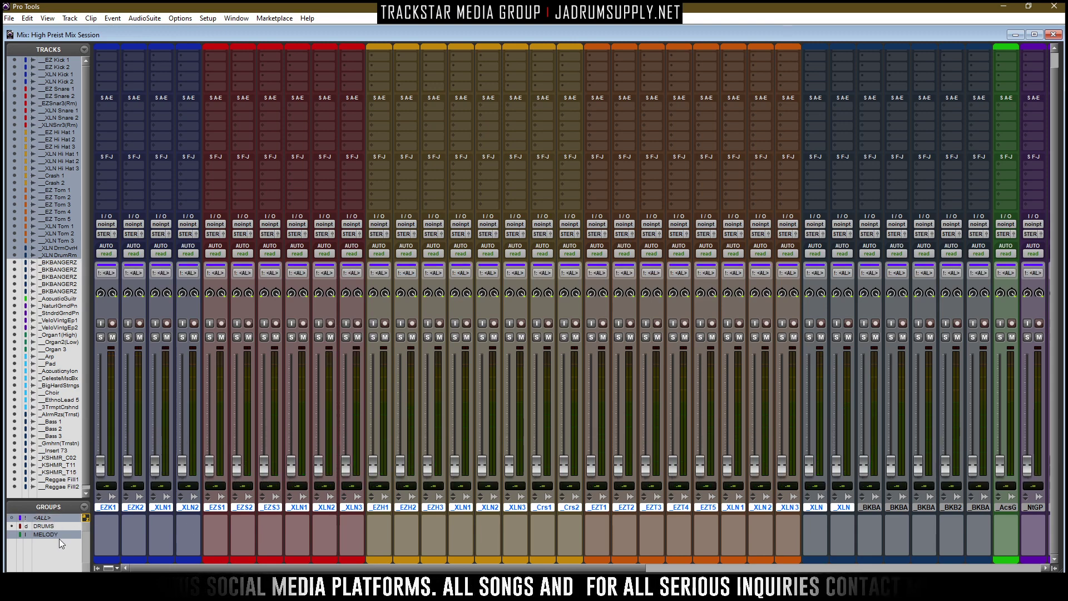
{"action": "left_click", "coordinate": [48, 518]}
{"action": "left_click", "coordinate": [44, 535]}
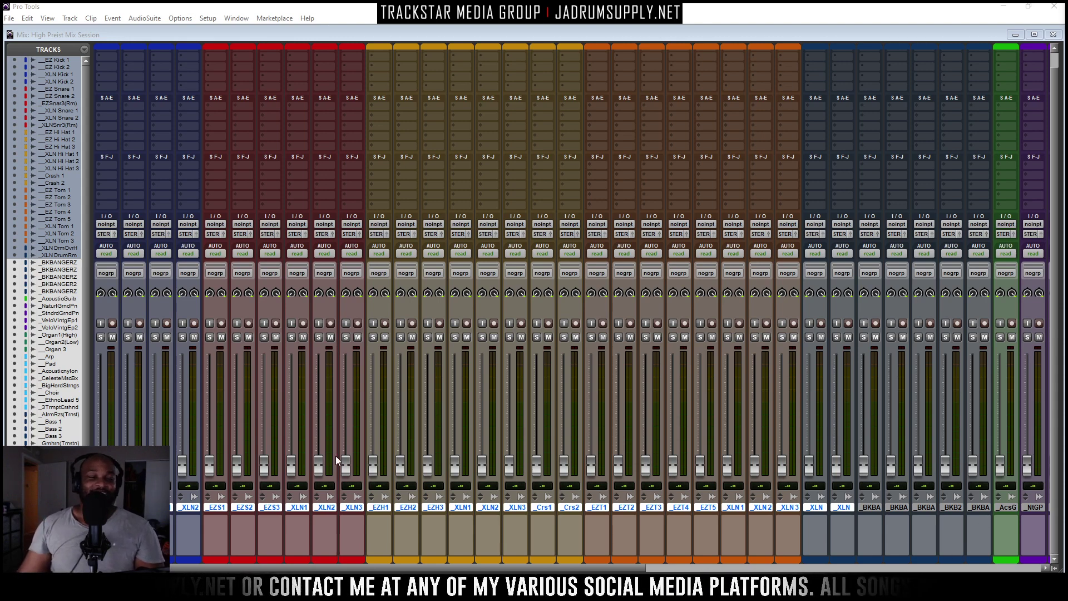
Toggle the Narrow Mix view off and on, and leave the channel strips at full width
{"action": "left_click", "coordinate": [649, 35]}
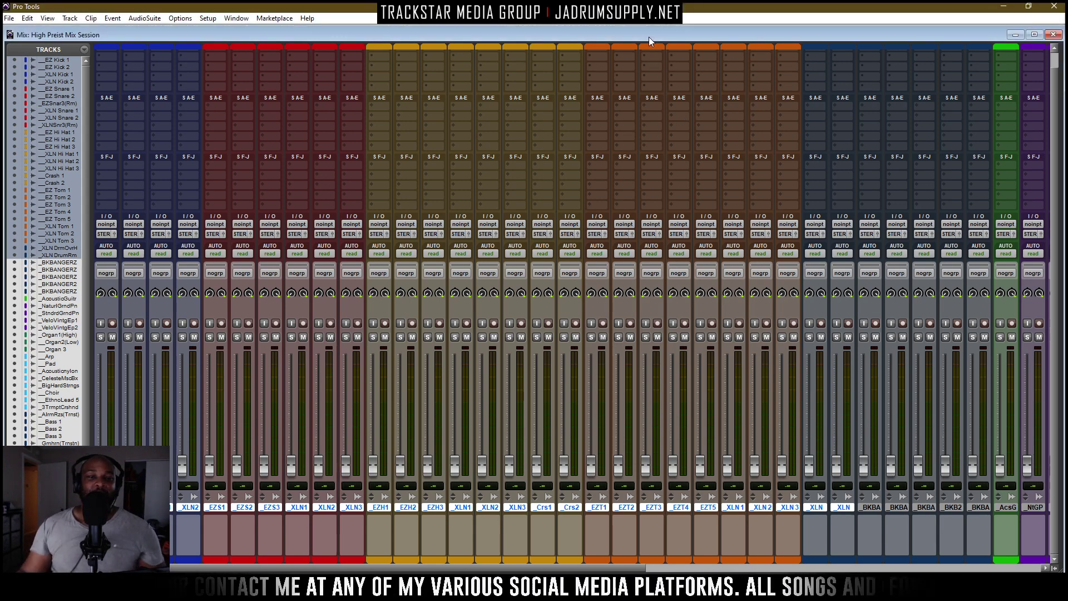
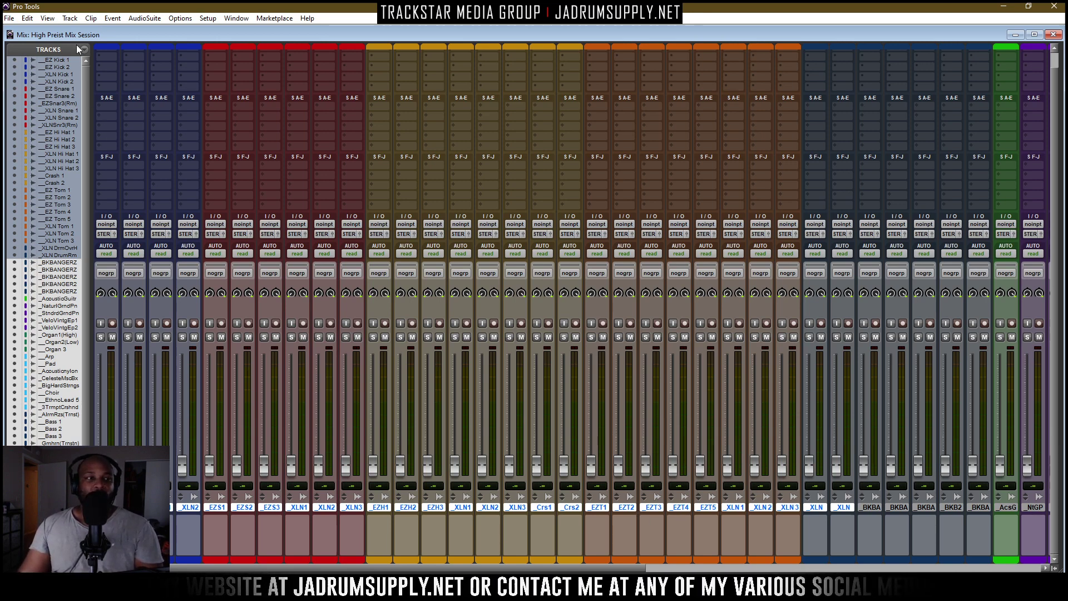
{"action": "left_click", "coordinate": [47, 18]}
{"action": "left_click", "coordinate": [131, 41]}
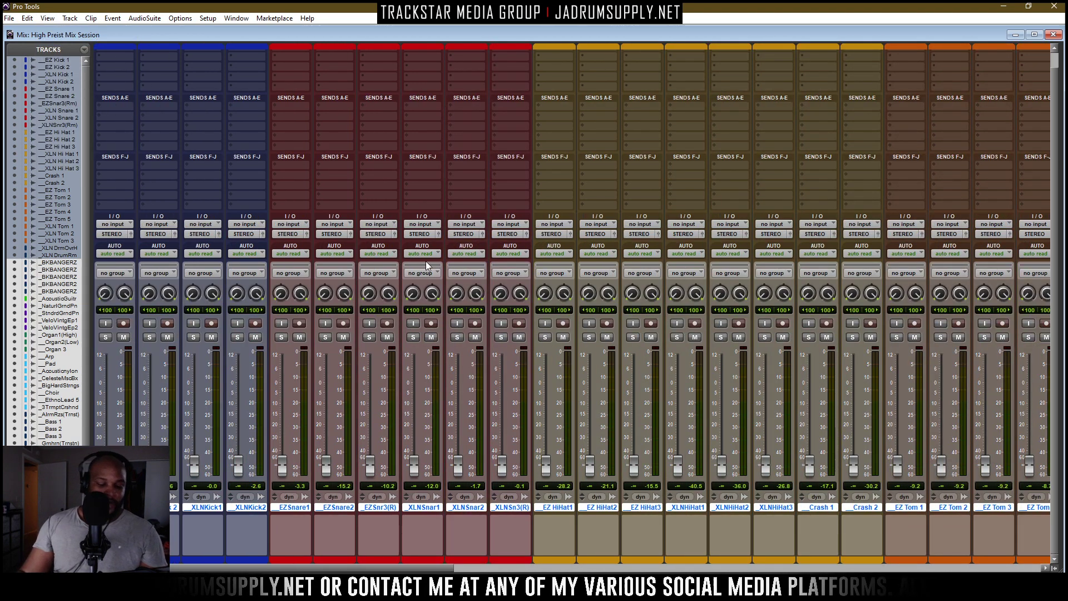
{"action": "key", "text": "ctrl+alt+m"}
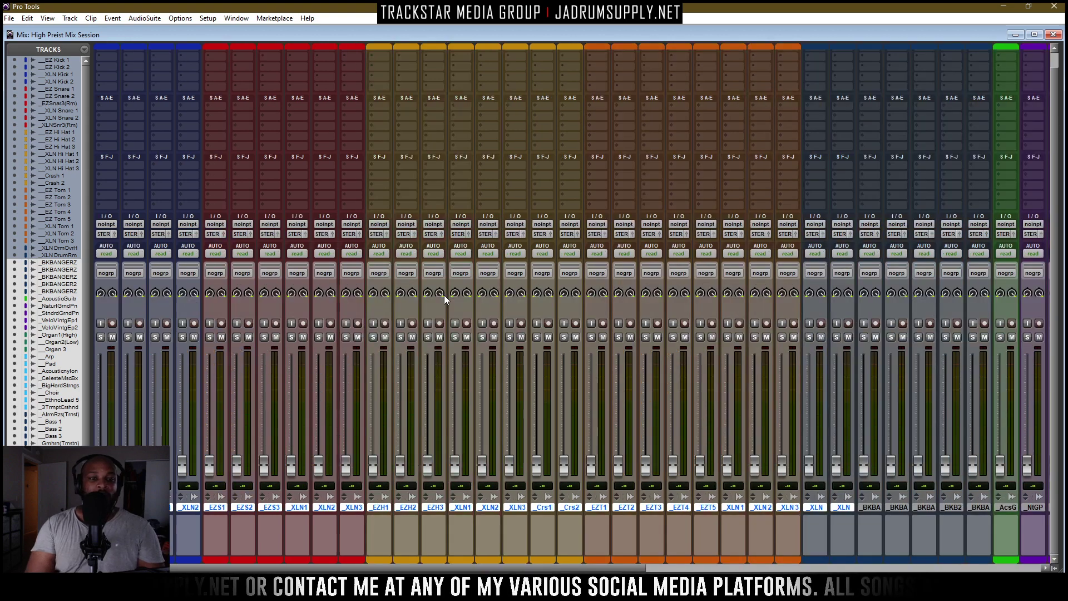
{"action": "key", "text": "ctrl+alt+m"}
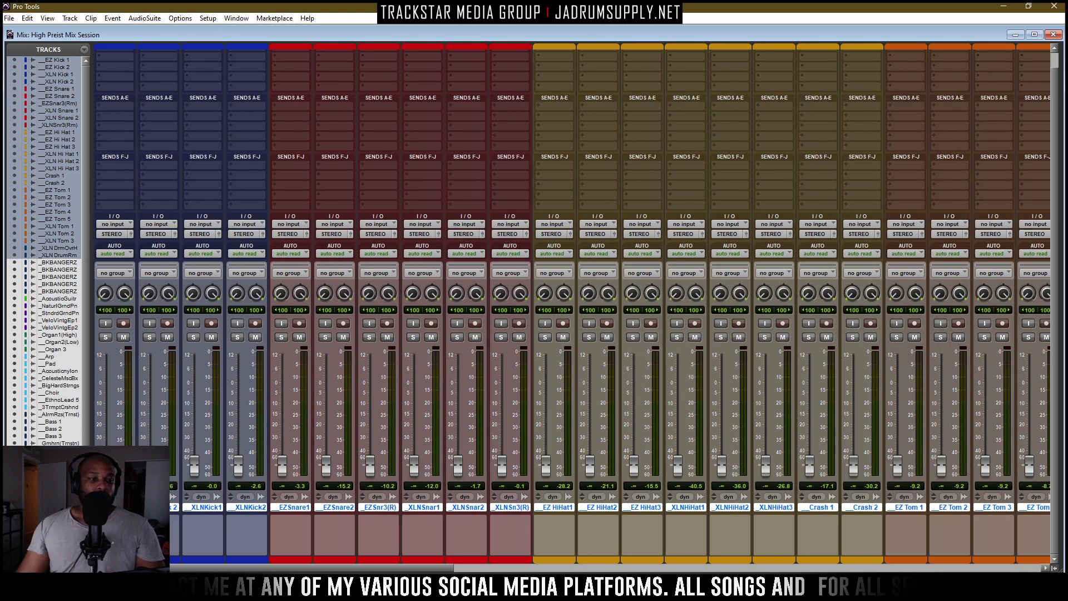
Activate the DRUMS group and select the four kick tracks from EZ Kick 1 through XLN Kick 2
{"action": "left_click", "coordinate": [50, 512]}
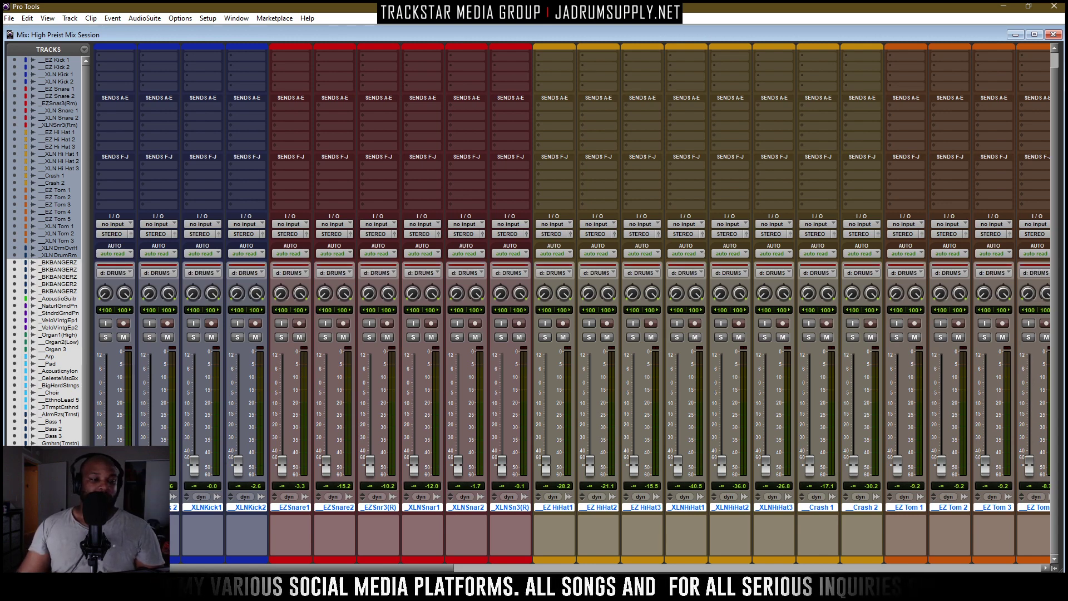
{"action": "left_click", "coordinate": [115, 507]}
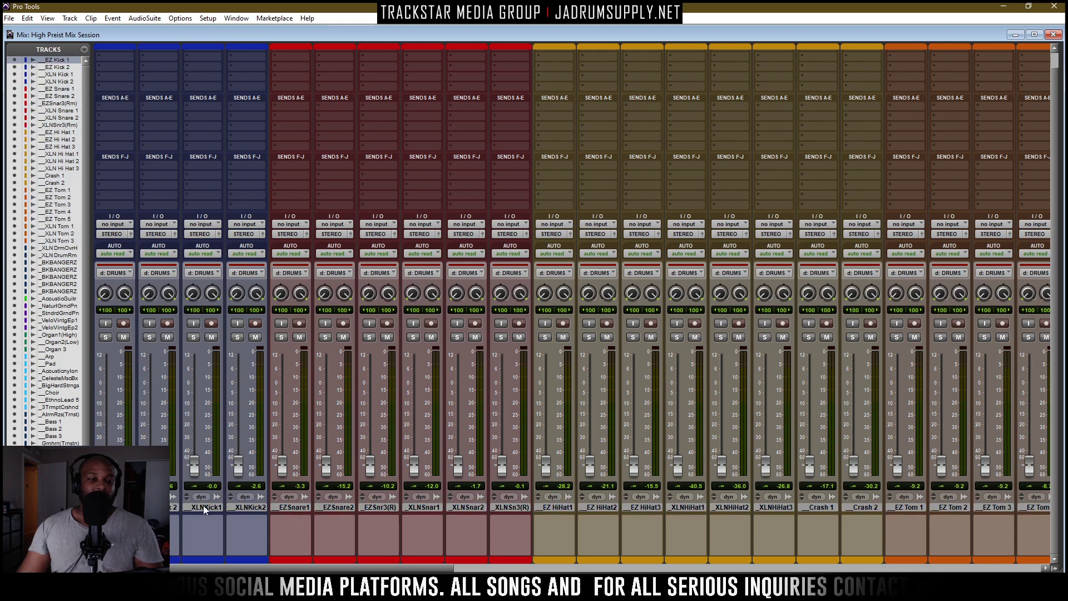
{"action": "left_click", "coordinate": [250, 507], "text": "shift"}
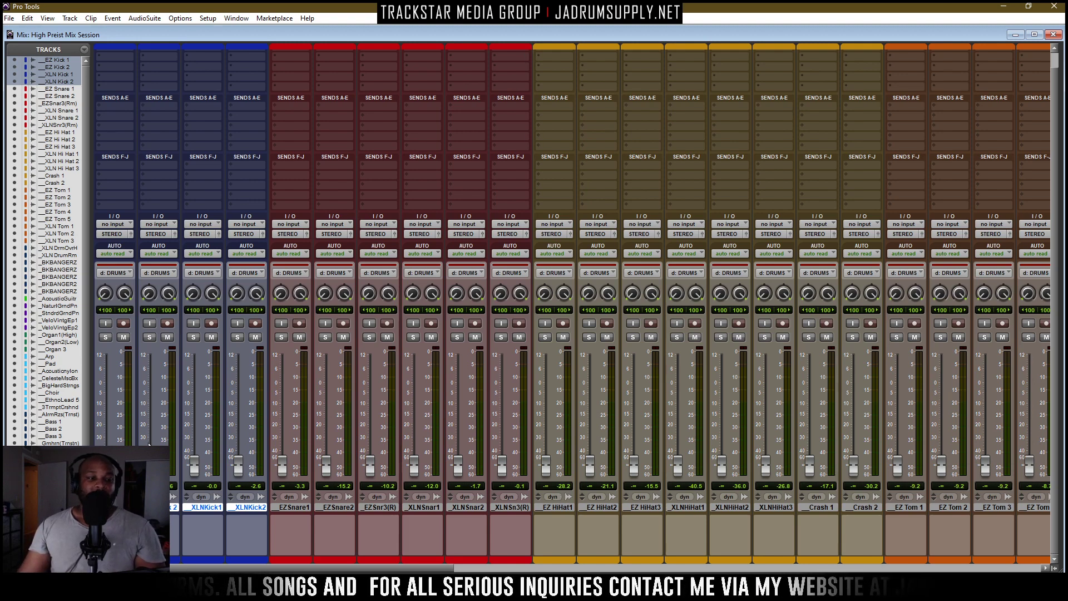
Look over the meter types, suspend the track groups and raise the EZ Kick 1 fader on its own
{"action": "right_click", "coordinate": [172, 372]}
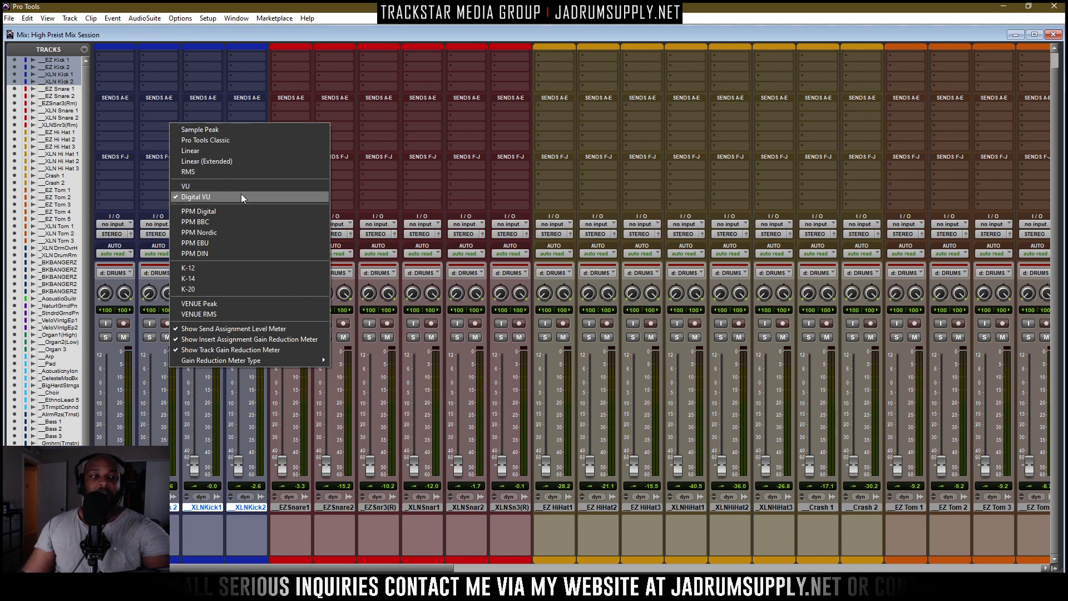
{"action": "left_click", "coordinate": [207, 367]}
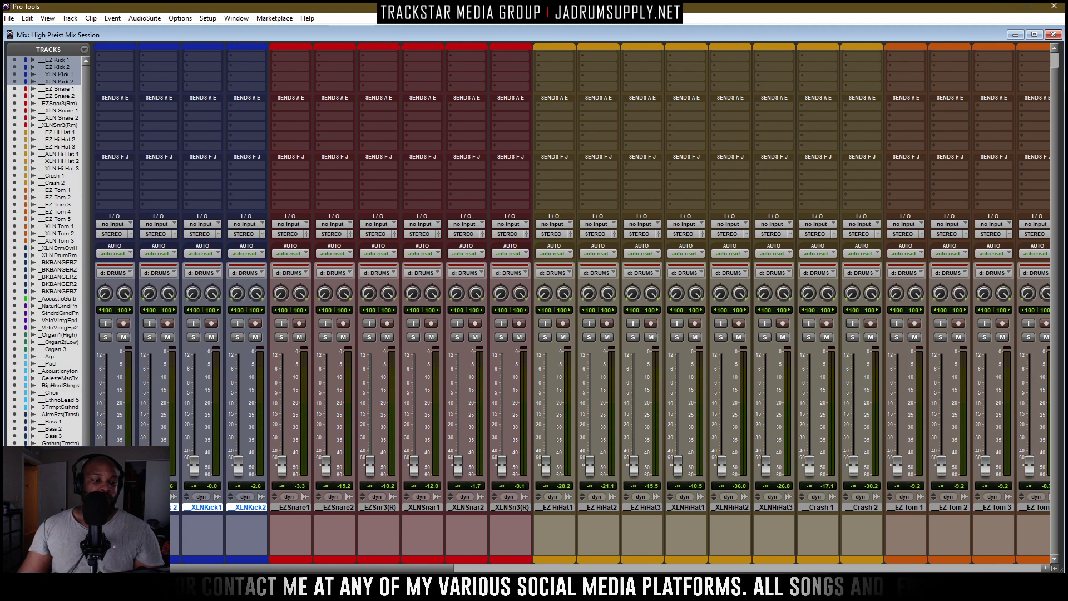
{"action": "key", "text": "ctrl+shift+g"}
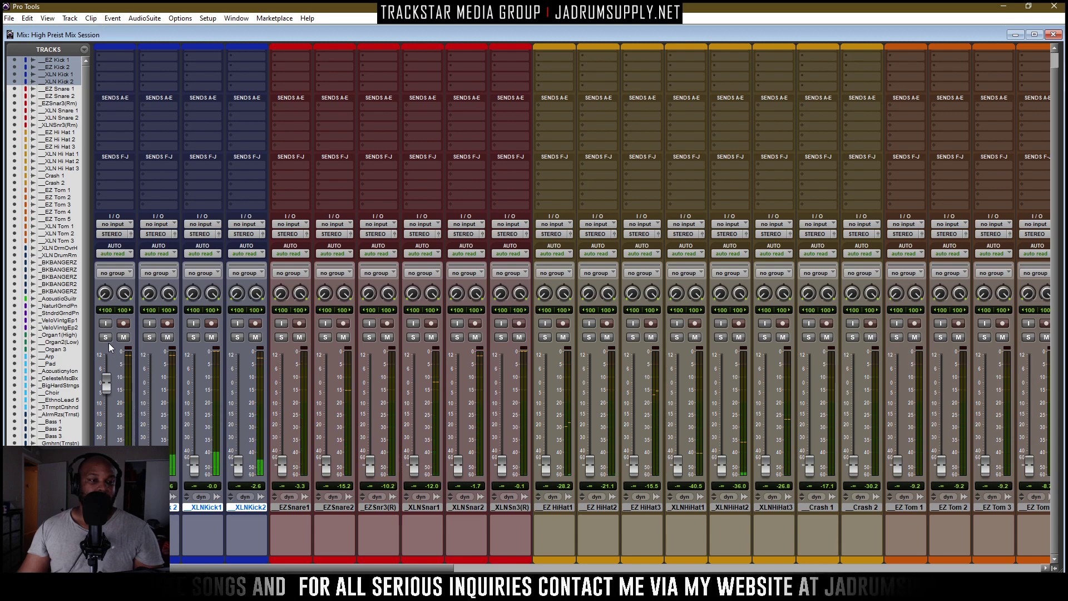
Set the track meters to Sample Peak and play the session to check the levels
{"action": "right_click", "coordinate": [127, 378]}
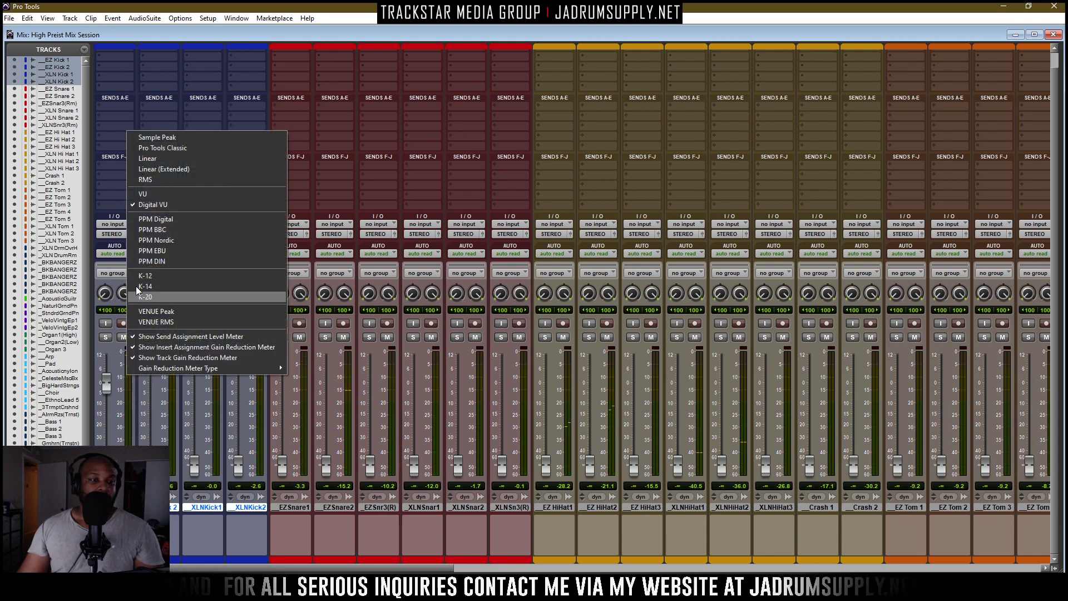
{"action": "left_click", "coordinate": [167, 137]}
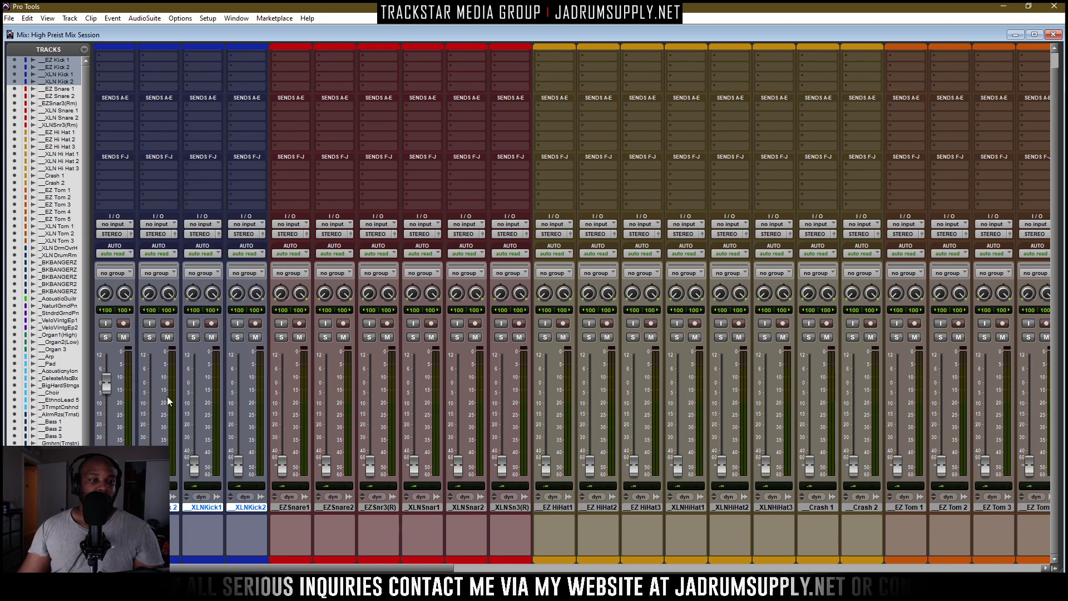
{"action": "key", "text": "space"}
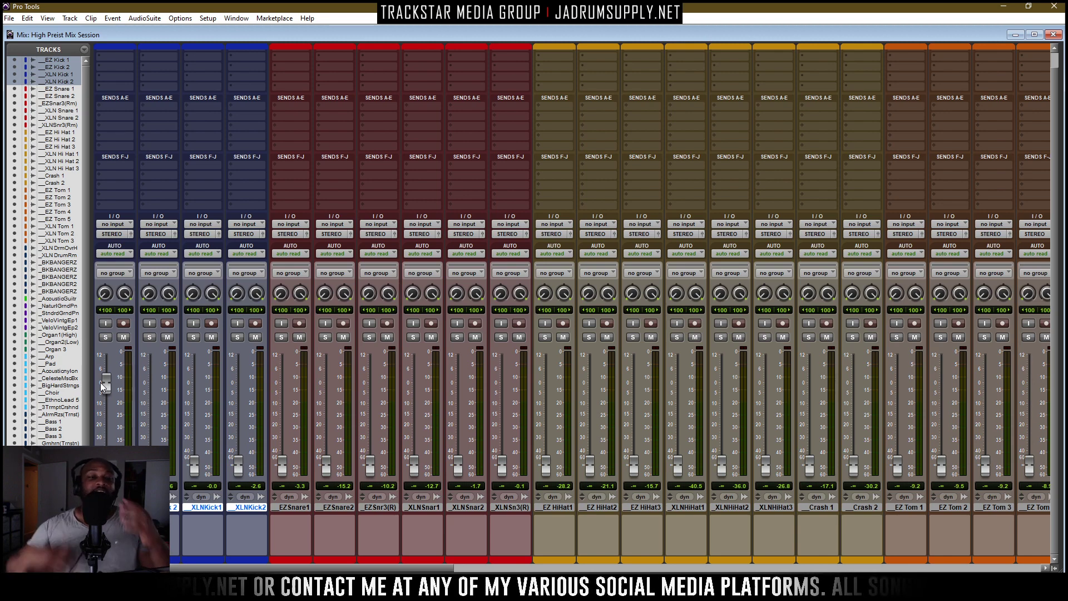
{"action": "right_click", "coordinate": [174, 365]}
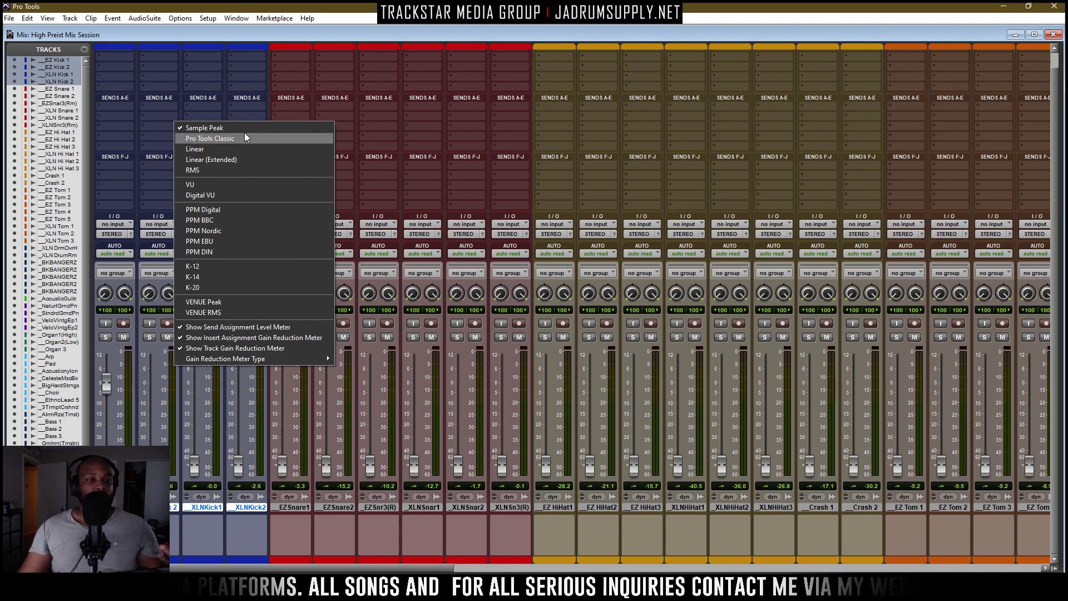
{"action": "left_click", "coordinate": [126, 374]}
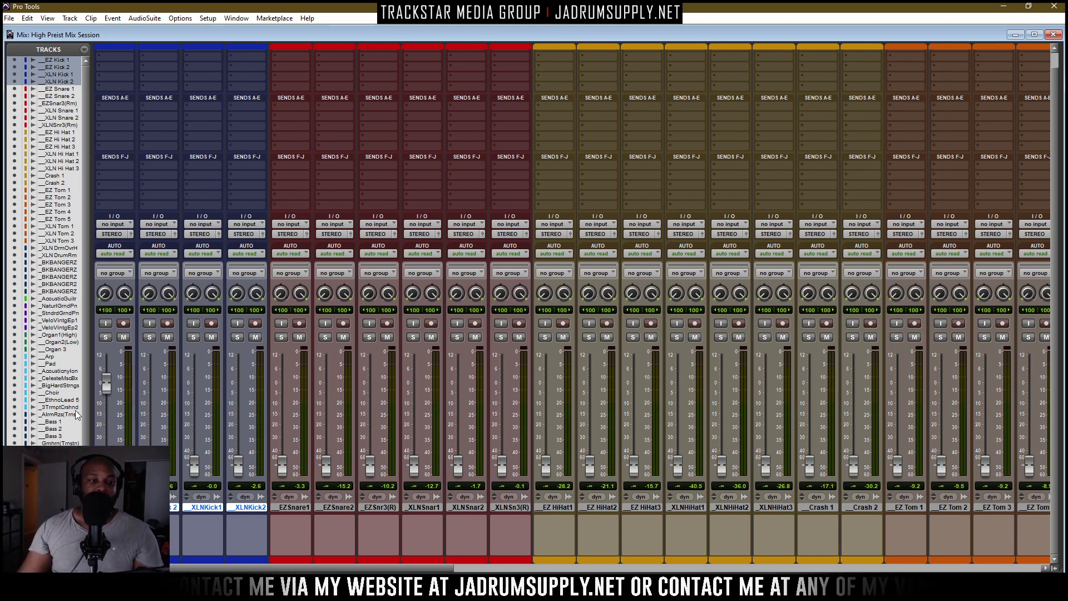
Lower the EZ Kick 1 fader slightly while the selection plays, and stop playback
{"action": "key", "text": "space"}
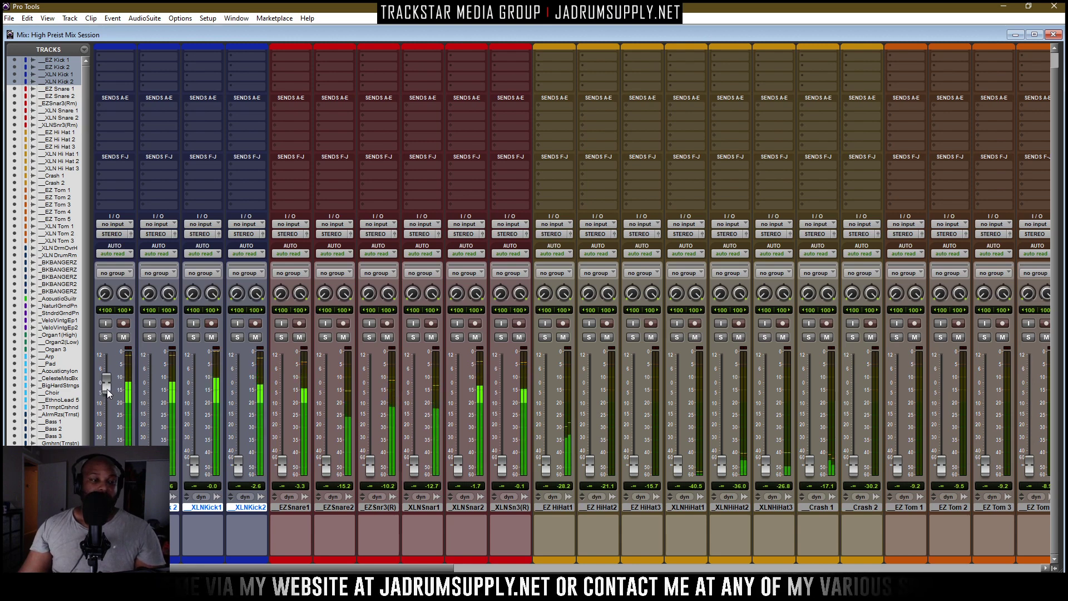
{"action": "left_click_drag", "start_coordinate": [102, 390], "coordinate": [108, 399]}
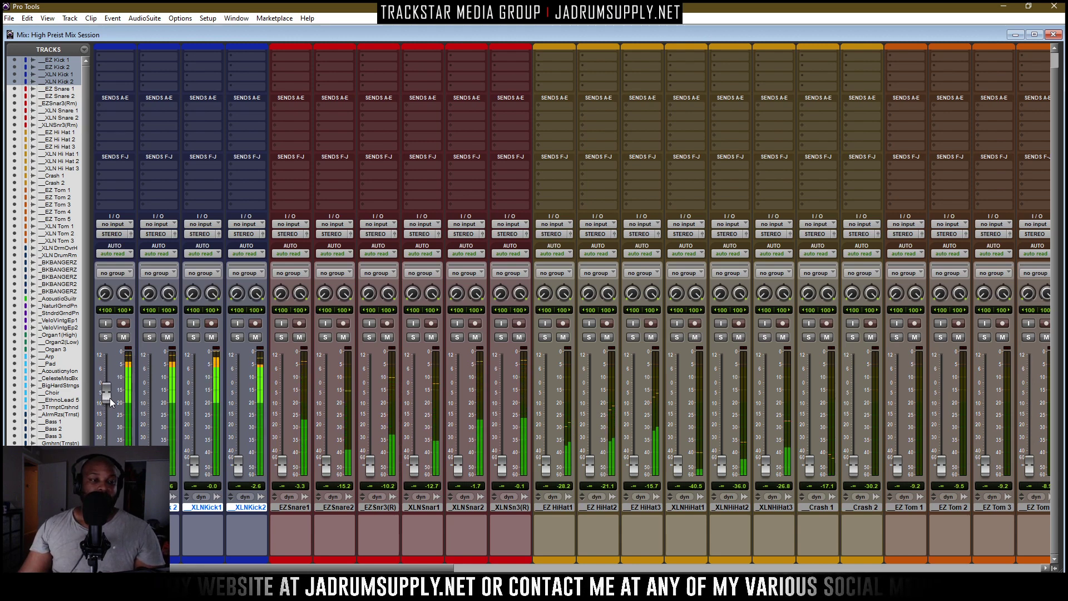
{"action": "key", "text": "space"}
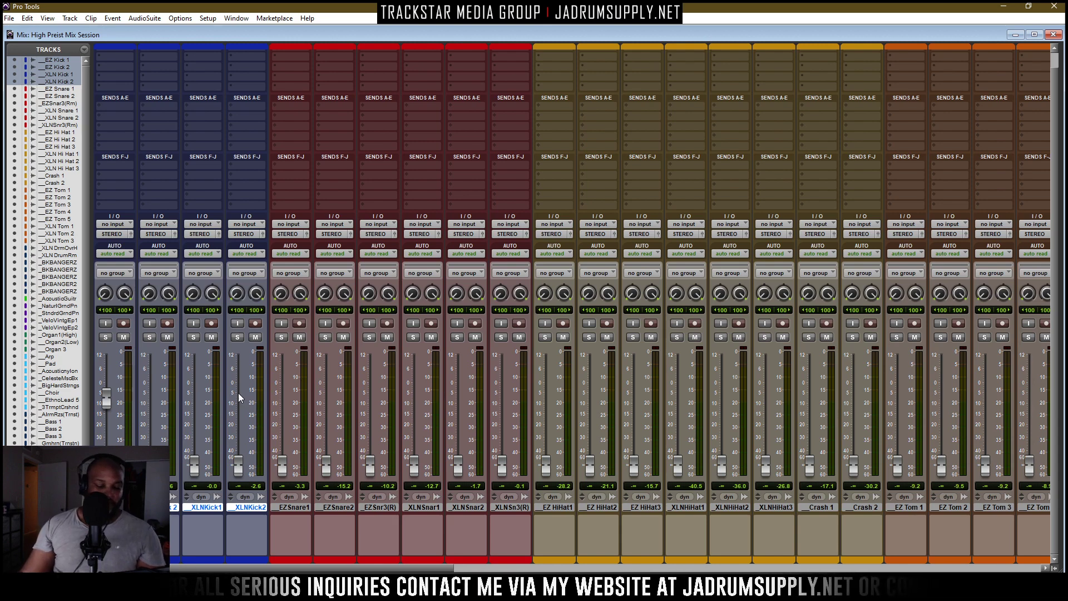
Create one new mono Aux Input track after the kick tracks
{"action": "key", "text": "ctrl+shift+n"}
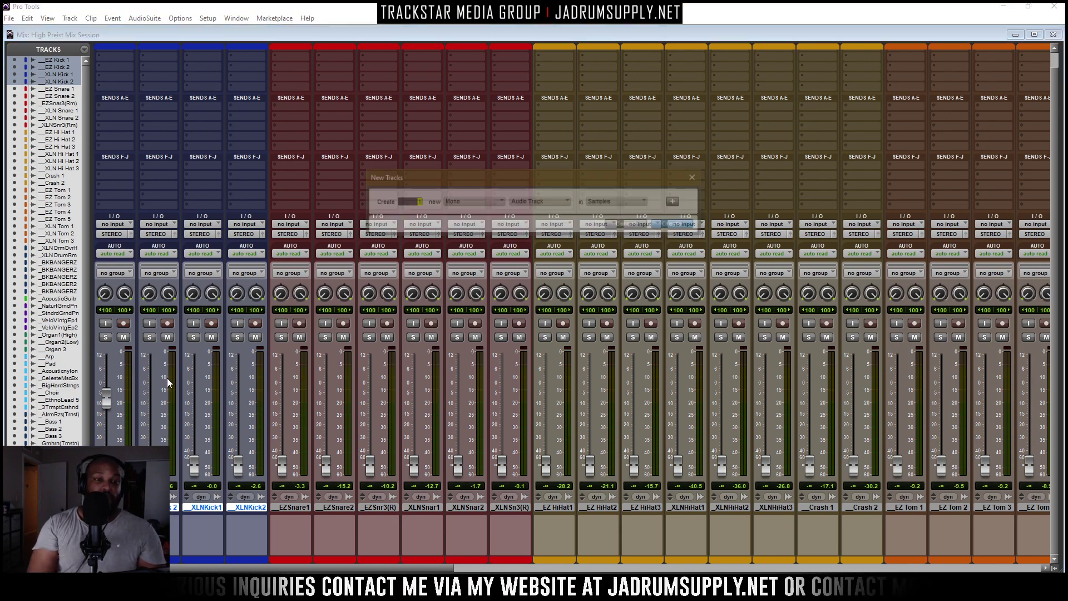
{"action": "left_click", "coordinate": [483, 200]}
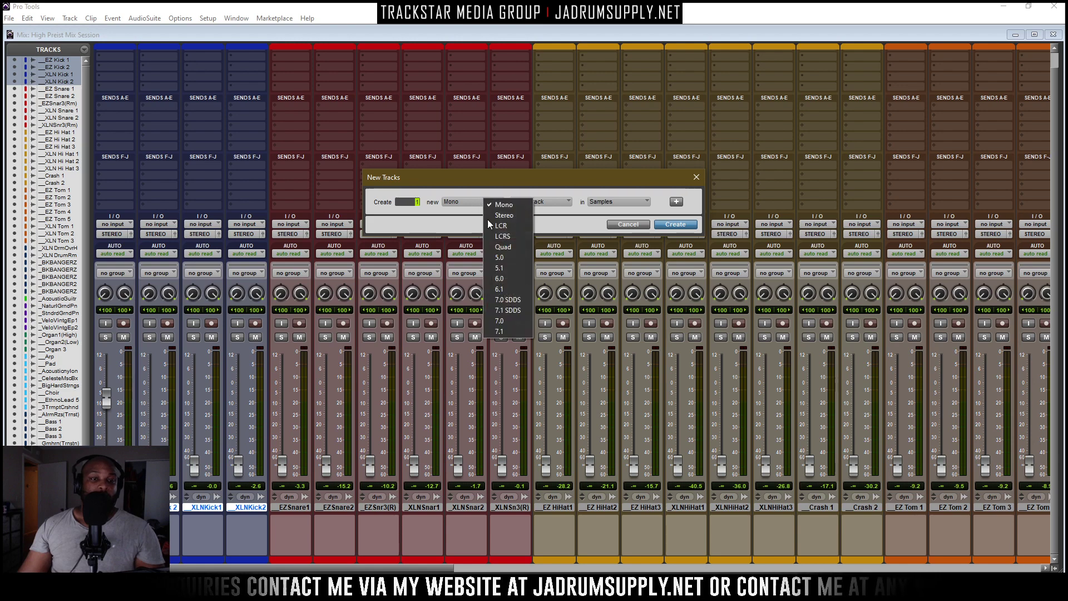
{"action": "left_click", "coordinate": [495, 209]}
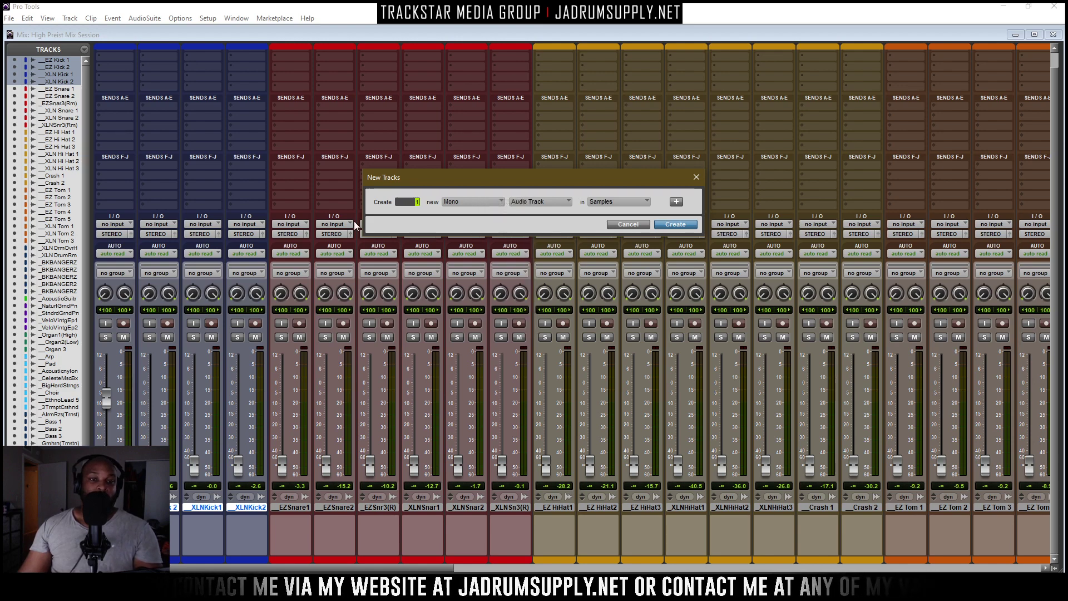
{"action": "left_click", "coordinate": [530, 199]}
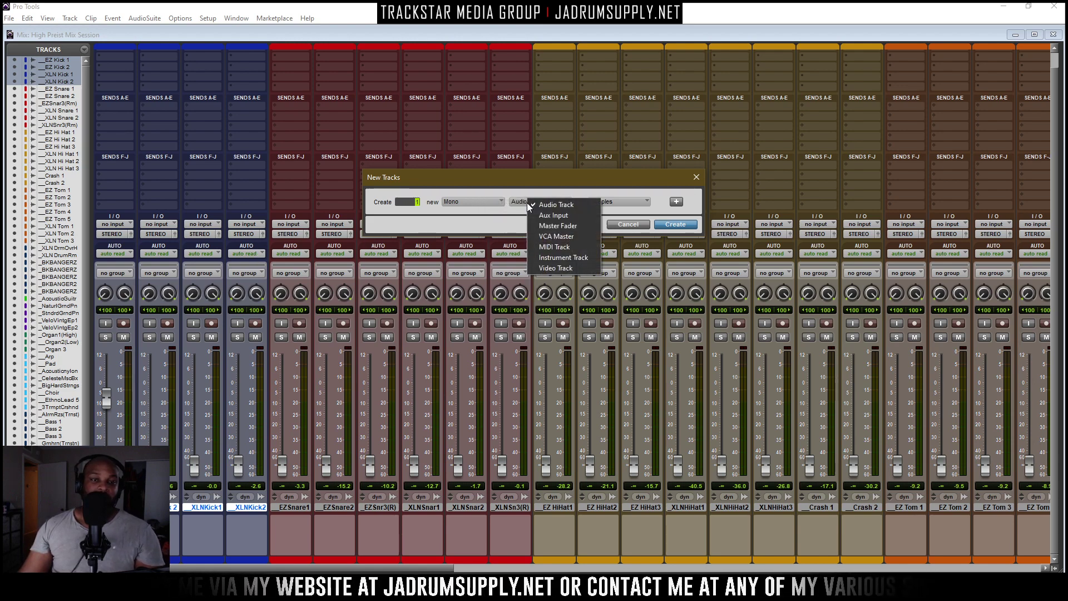
{"action": "left_click", "coordinate": [556, 221]}
{"action": "left_click", "coordinate": [675, 224]}
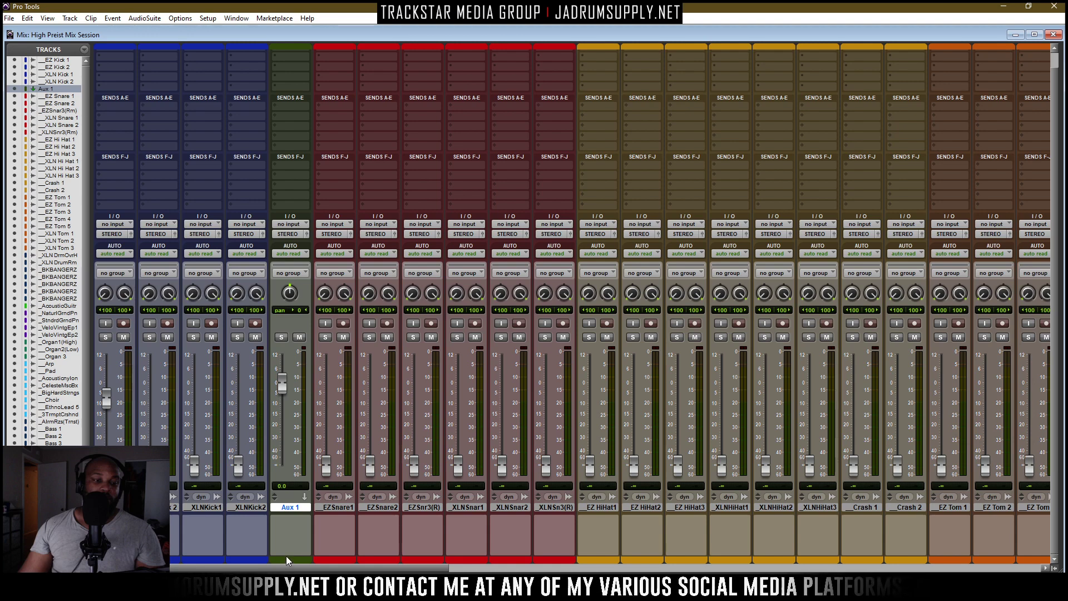
Change the Aux 1 track's color to bright yellow-green and close the color palette
{"action": "double_click", "coordinate": [286, 558]}
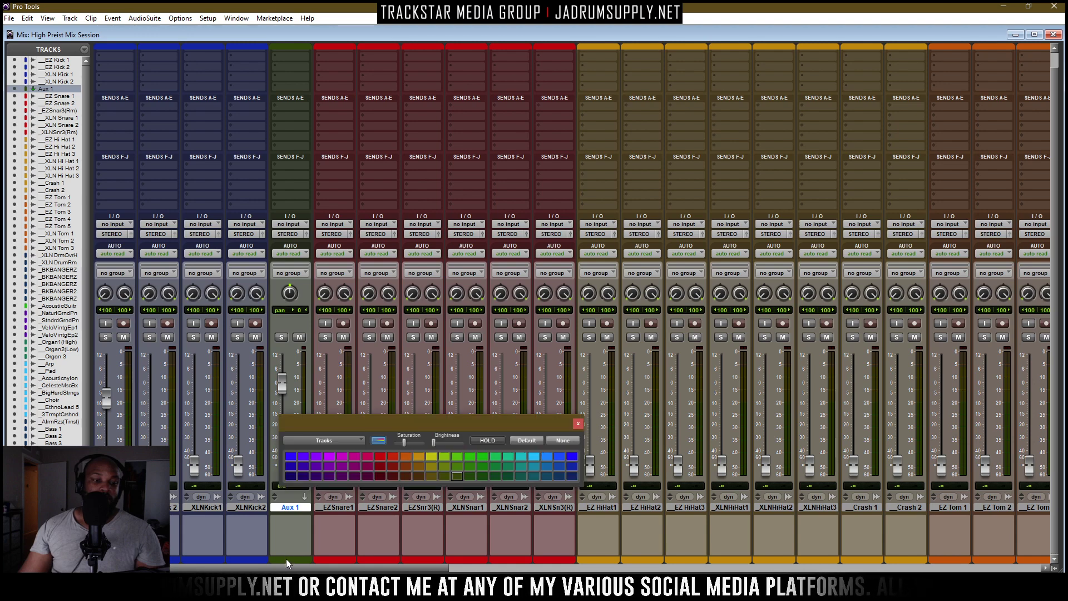
{"action": "left_click", "coordinate": [433, 456]}
{"action": "left_click", "coordinate": [578, 423]}
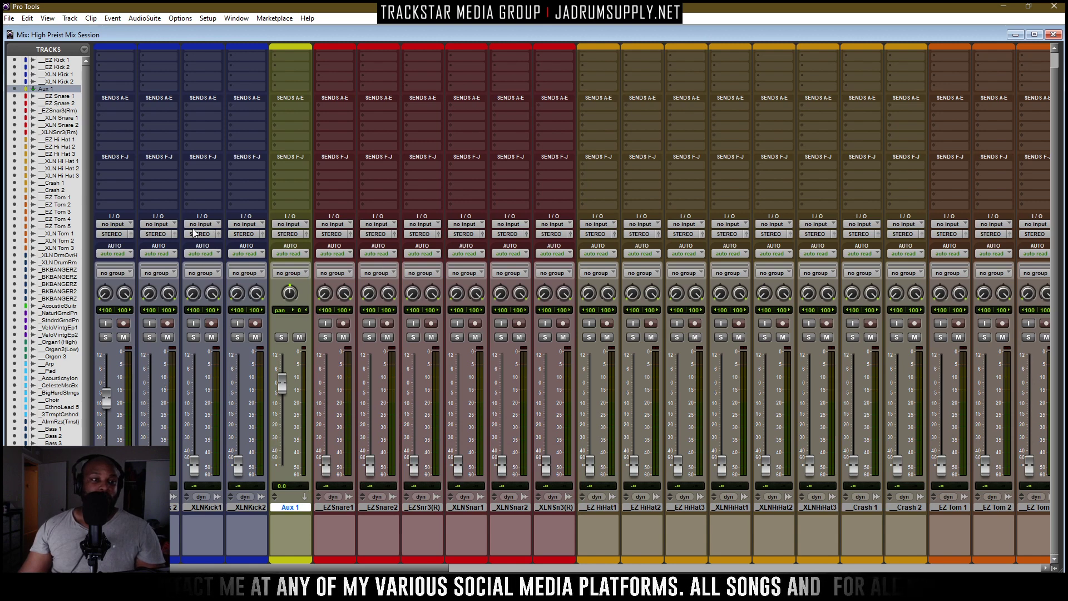
Select the four kick drum tracks from EZ Kick 1 to XLN Kick 2
{"action": "left_click", "coordinate": [257, 507]}
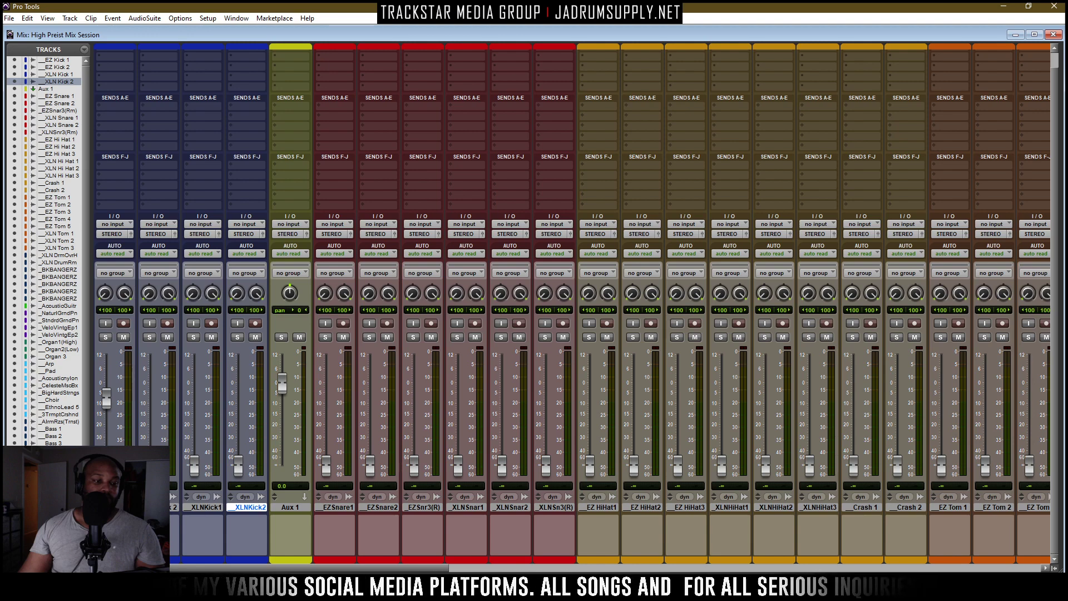
{"action": "left_click", "coordinate": [206, 507], "text": "shift"}
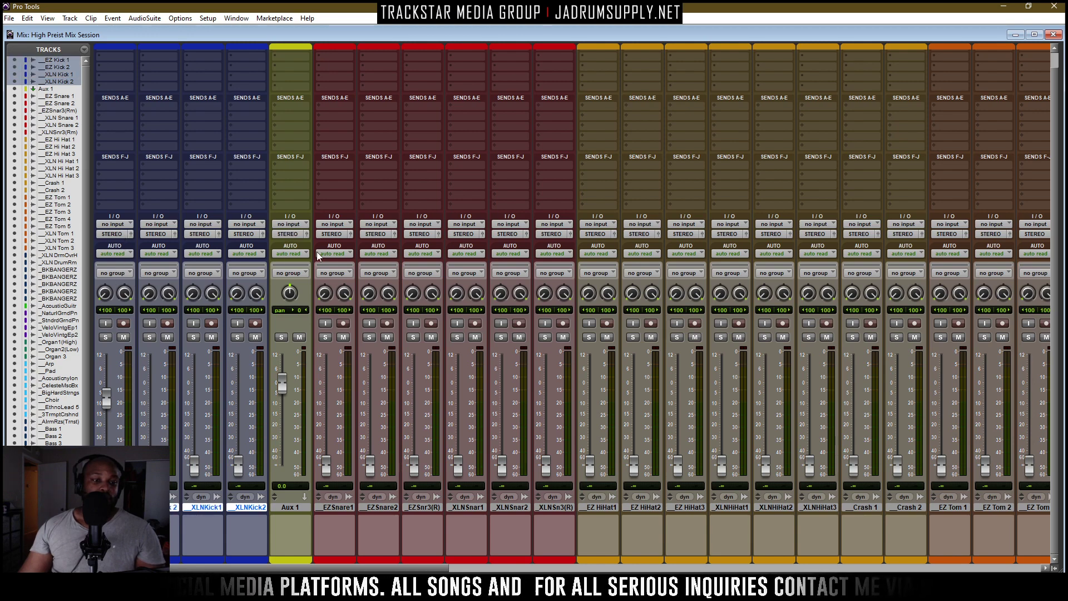
Try to assign the kick tracks' outputs to Bus 1 (Mono), and set outputs back to the main STEREO output
{"action": "left_click", "coordinate": [120, 232]}
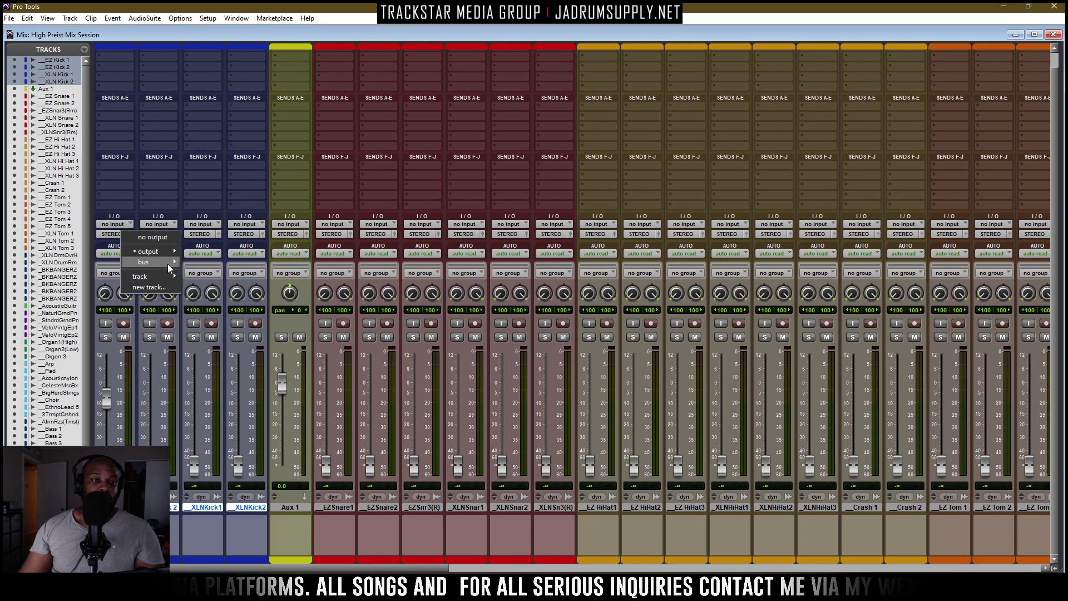
{"action": "mouse_move", "coordinate": [167, 263]}
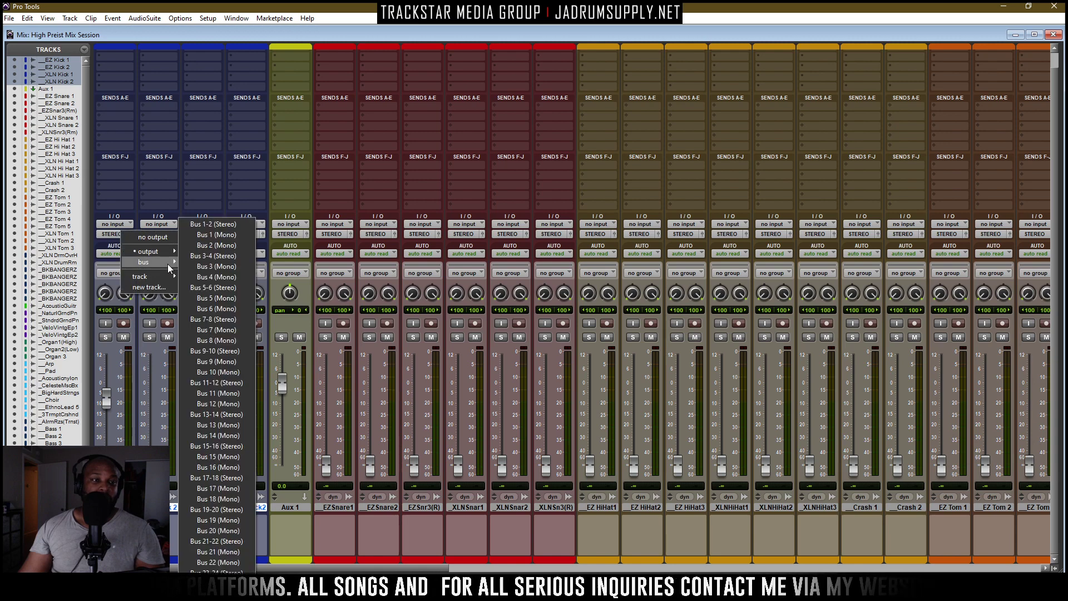
{"action": "left_click", "coordinate": [220, 236]}
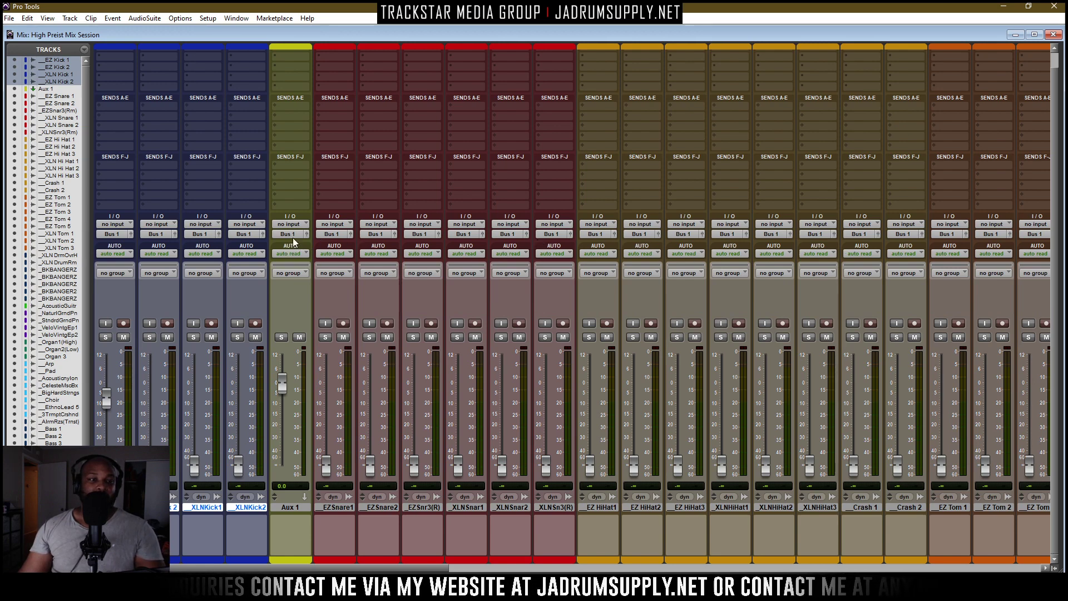
{"action": "left_click", "coordinate": [241, 234]}
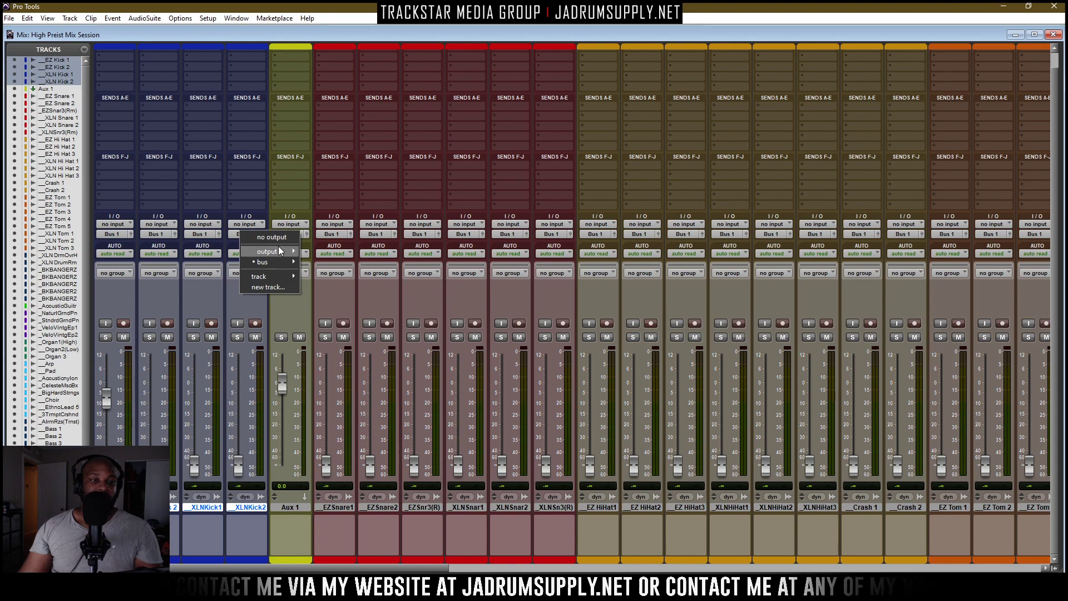
{"action": "mouse_move", "coordinate": [284, 252]}
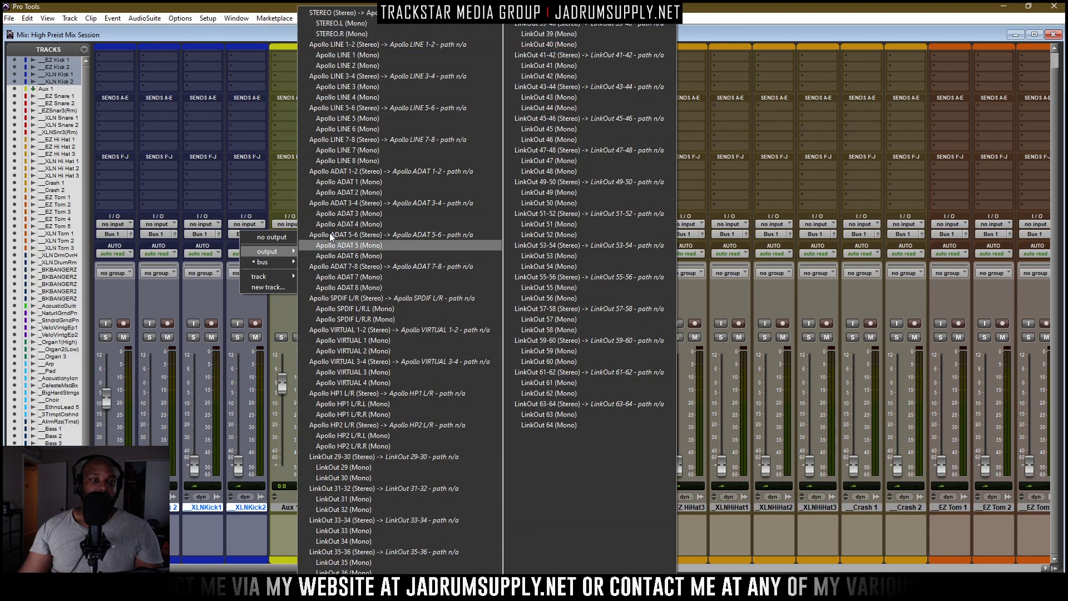
{"action": "left_click", "coordinate": [350, 14]}
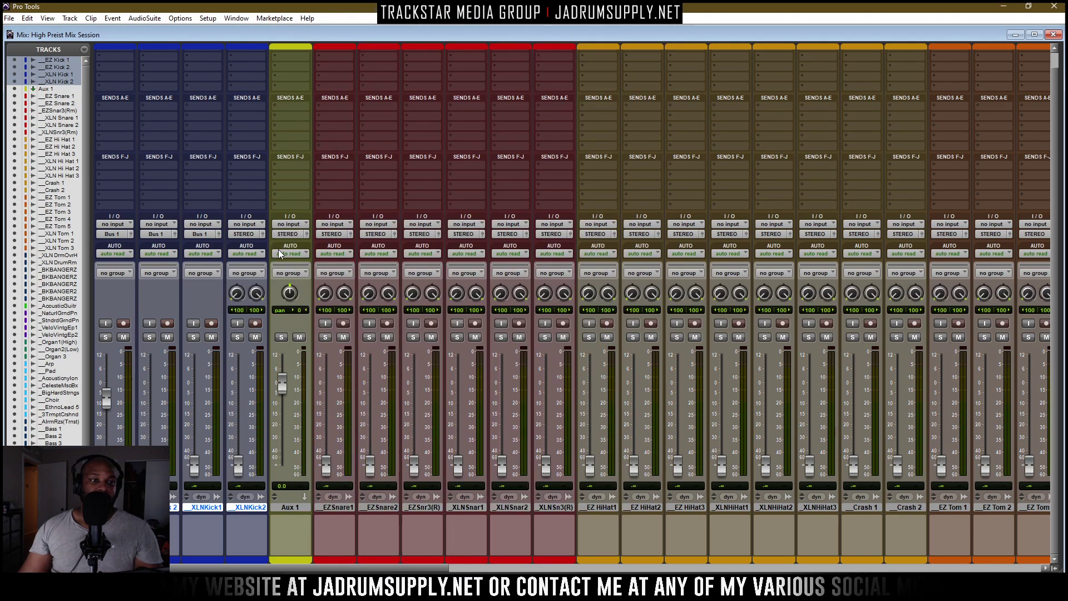
Try the Bus 1 (Mono) output assignment again from EZ Kick 1, and return all tracks to the STEREO output
{"action": "left_click", "coordinate": [123, 238]}
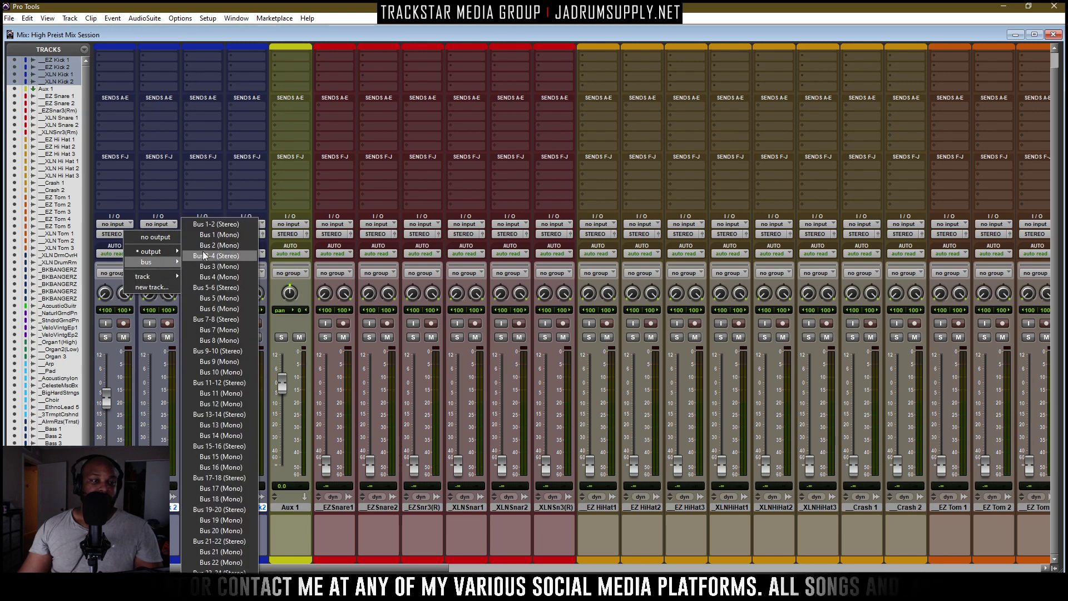
{"action": "left_click", "coordinate": [211, 235]}
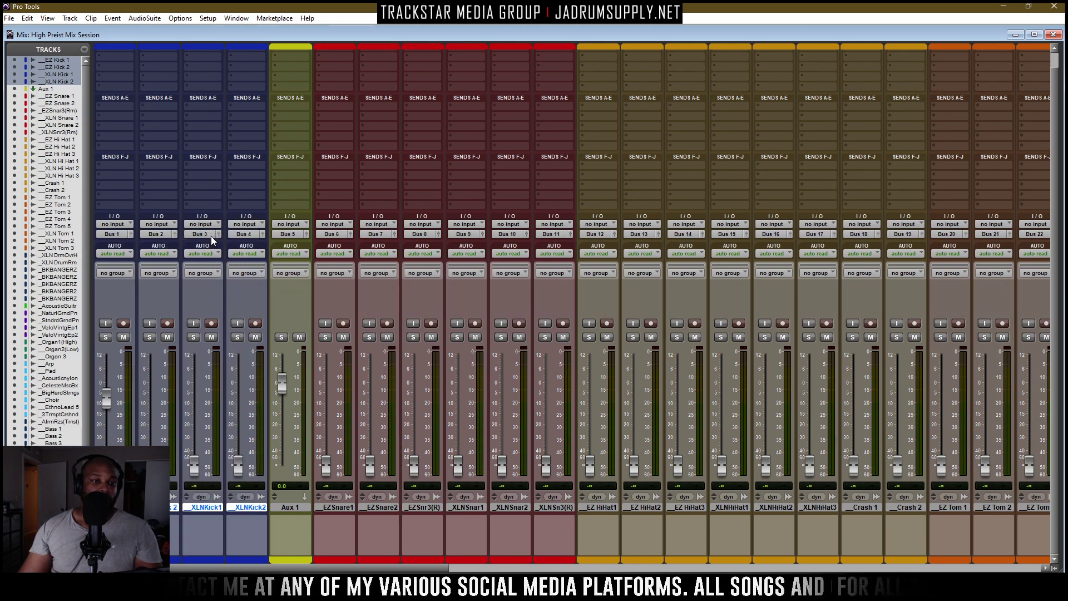
{"action": "left_click", "coordinate": [212, 236]}
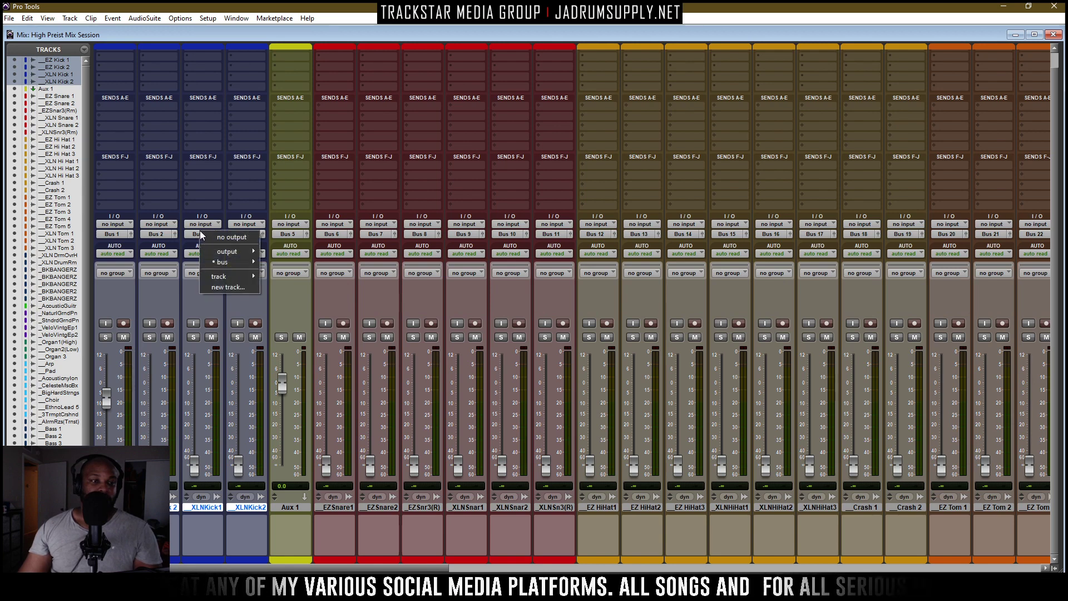
{"action": "mouse_move", "coordinate": [228, 252]}
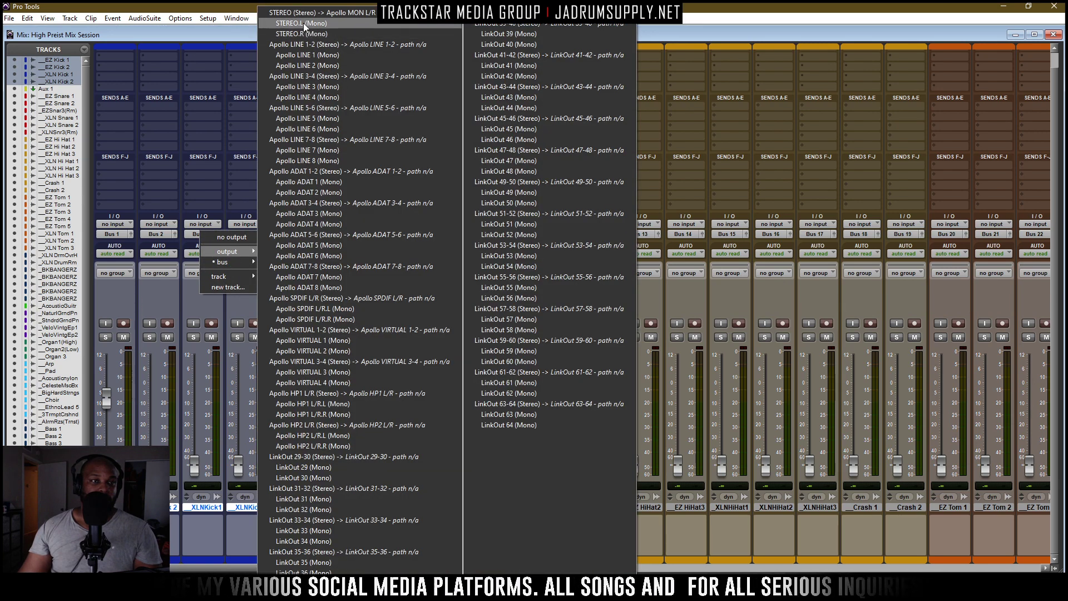
{"action": "left_click", "coordinate": [331, 13], "text": "alt"}
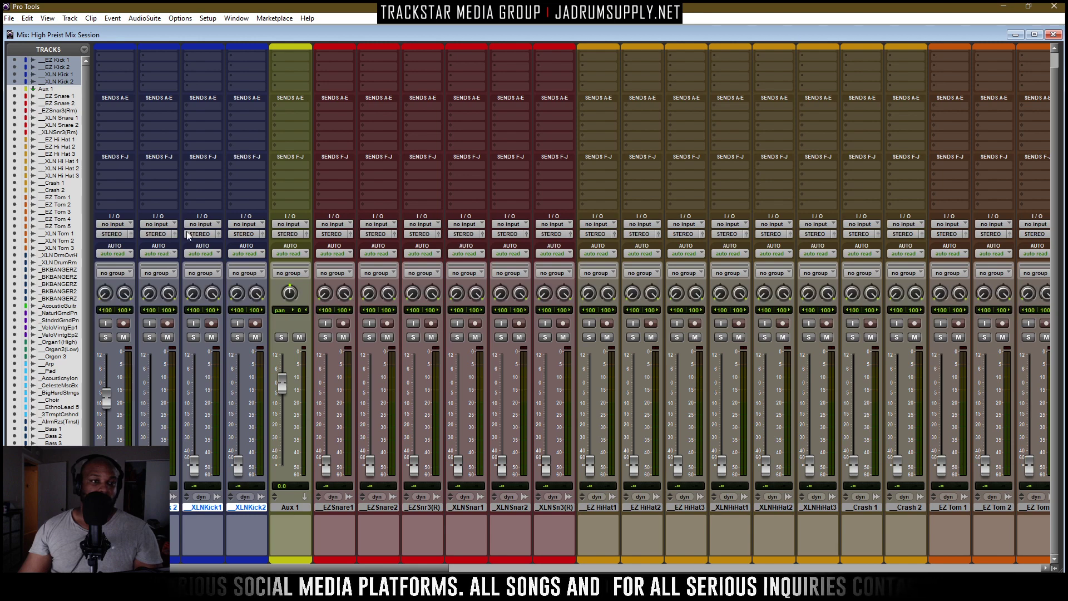
Assign the outputs of only the selected kick tracks to Bus 1-2 (Stereo)
{"action": "left_click", "coordinate": [200, 235]}
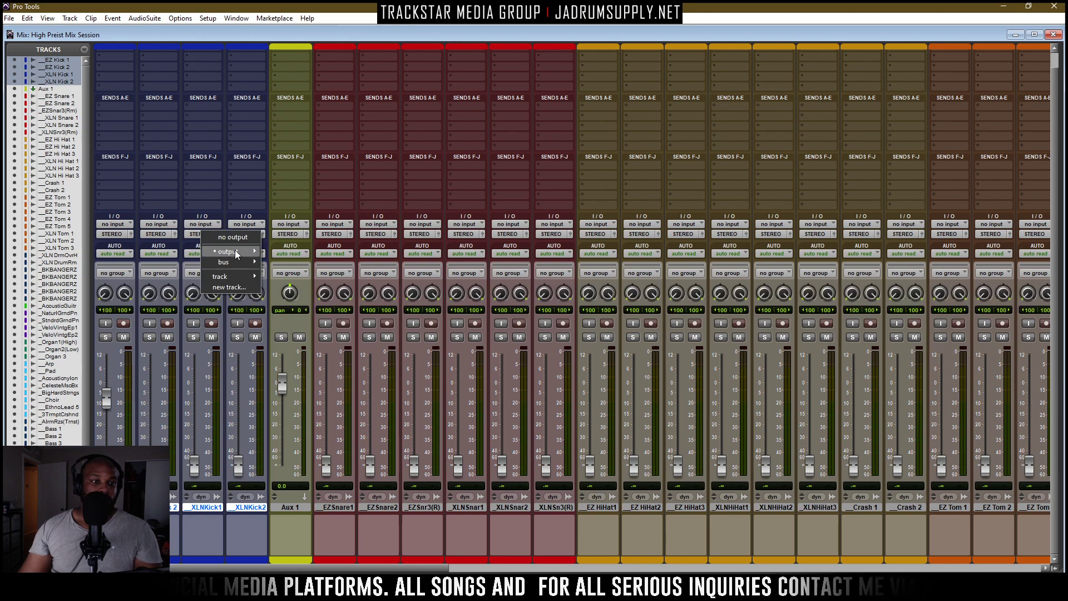
{"action": "mouse_move", "coordinate": [236, 261]}
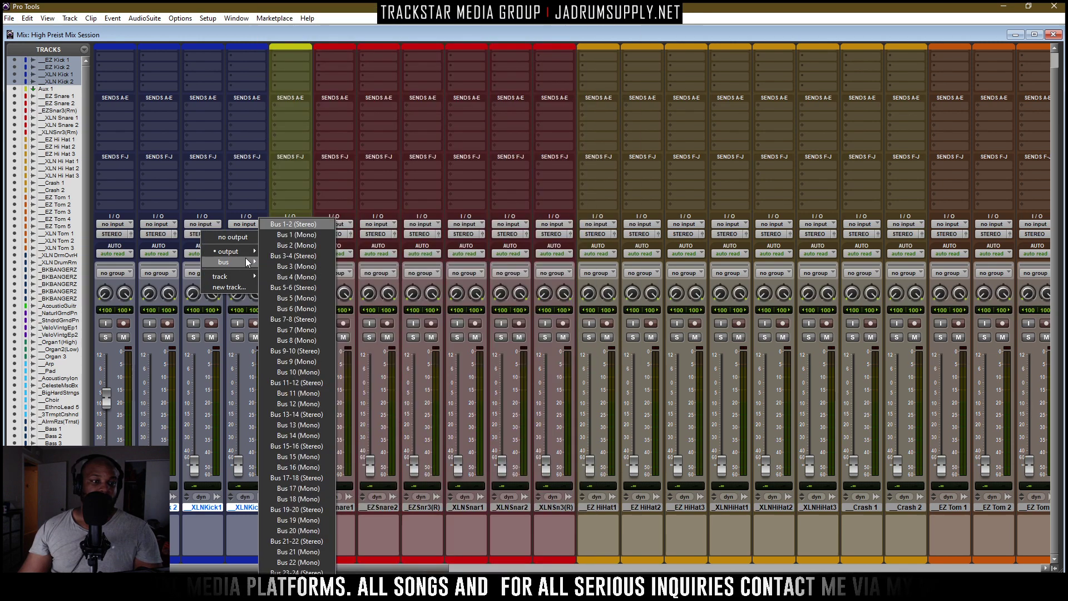
{"action": "left_click", "coordinate": [300, 224], "text": "alt+shift"}
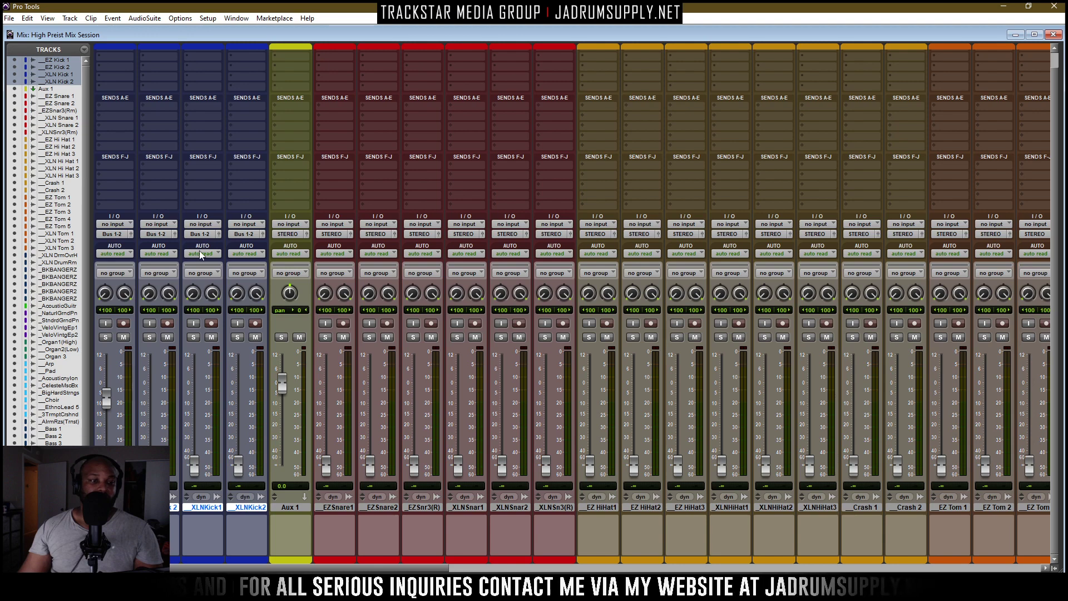
Rename the kick tracks' output bus, Bus 1-2, as DRUM AUX
{"action": "right_click", "coordinate": [238, 235]}
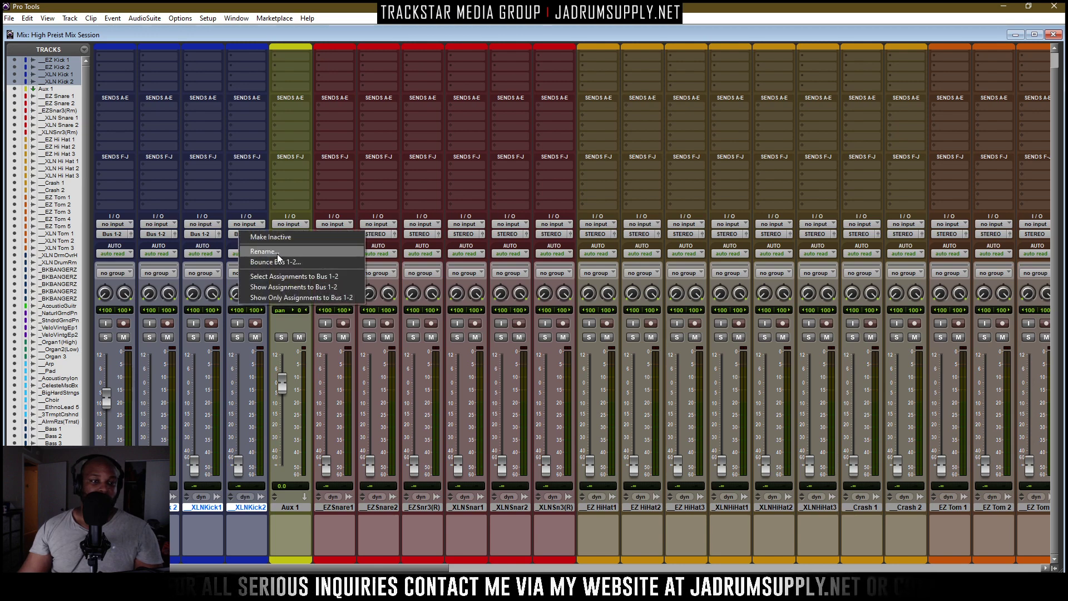
{"action": "left_click", "coordinate": [290, 243]}
{"action": "type", "text": "DRUM "}
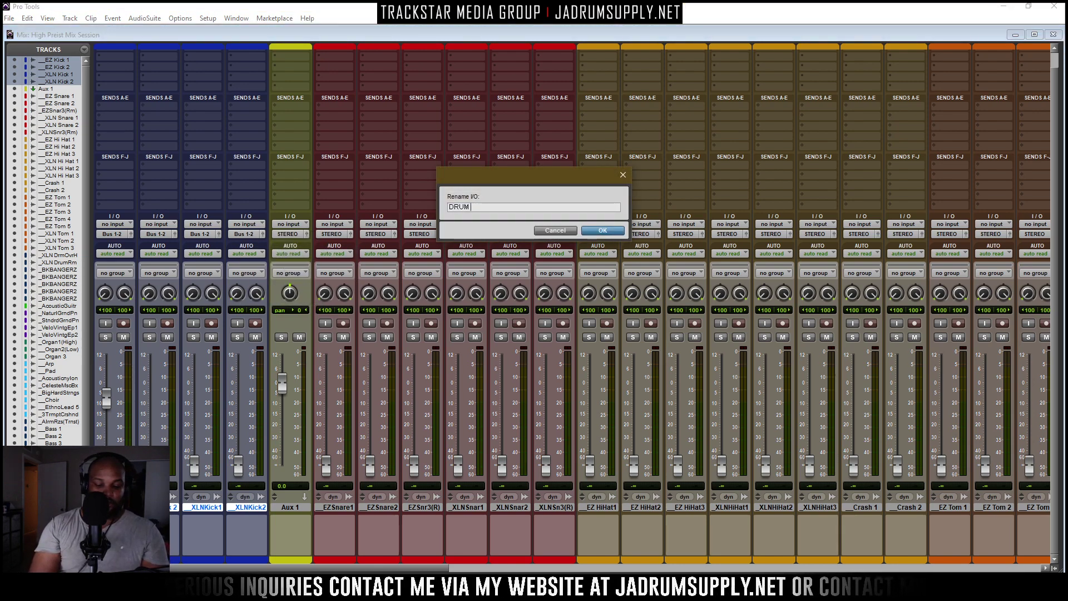
{"action": "type", "text": "AUX"}
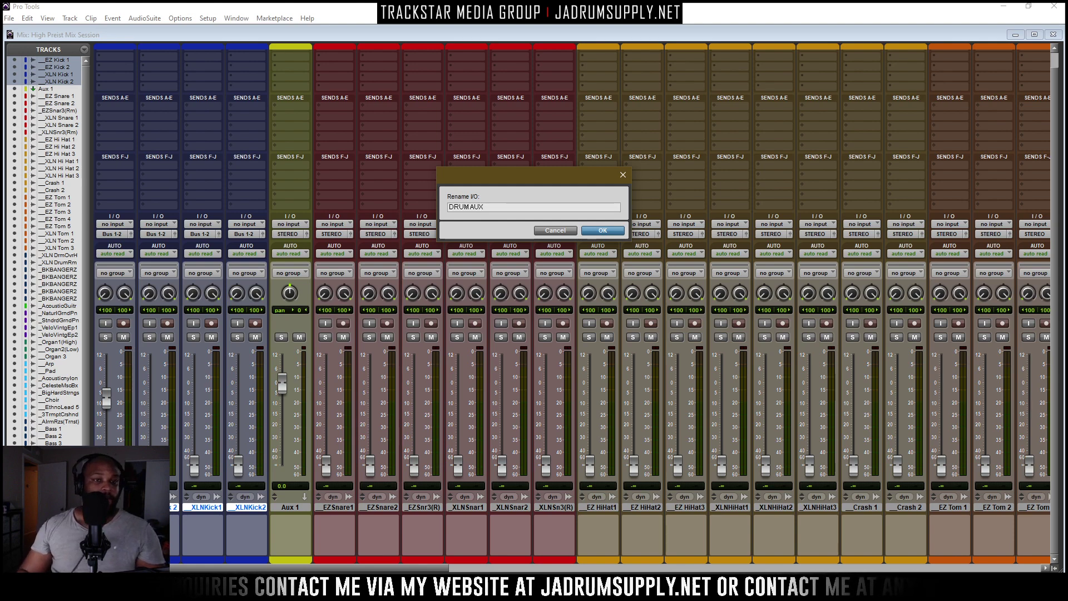
{"action": "key", "text": "Return"}
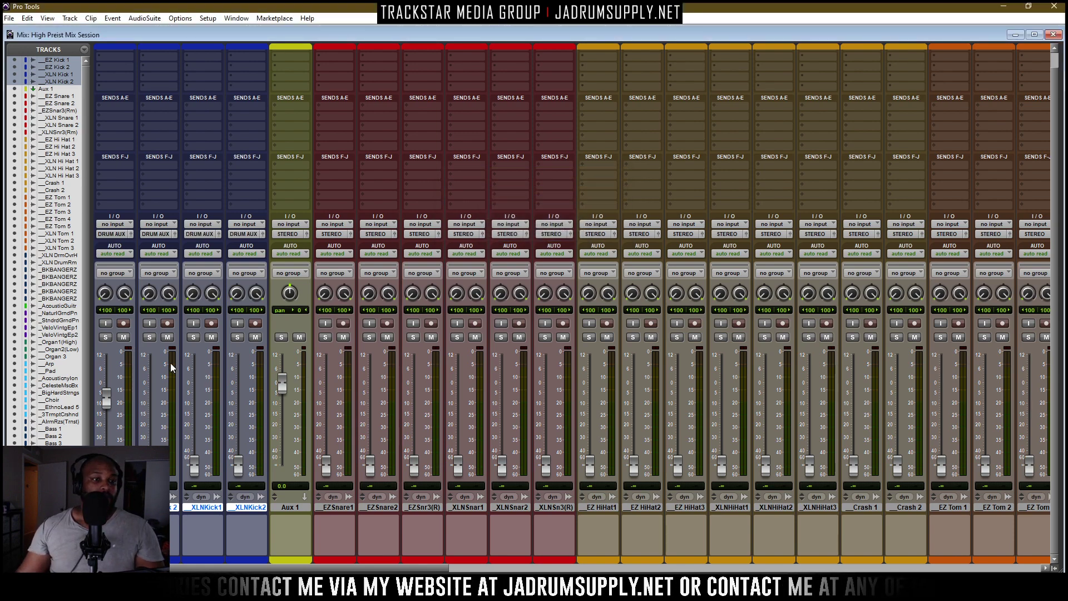
Set the input of the Aux 1 track to the DRUM AUX.L (Mono) bus
{"action": "left_click", "coordinate": [300, 225]}
{"action": "mouse_move", "coordinate": [349, 251]}
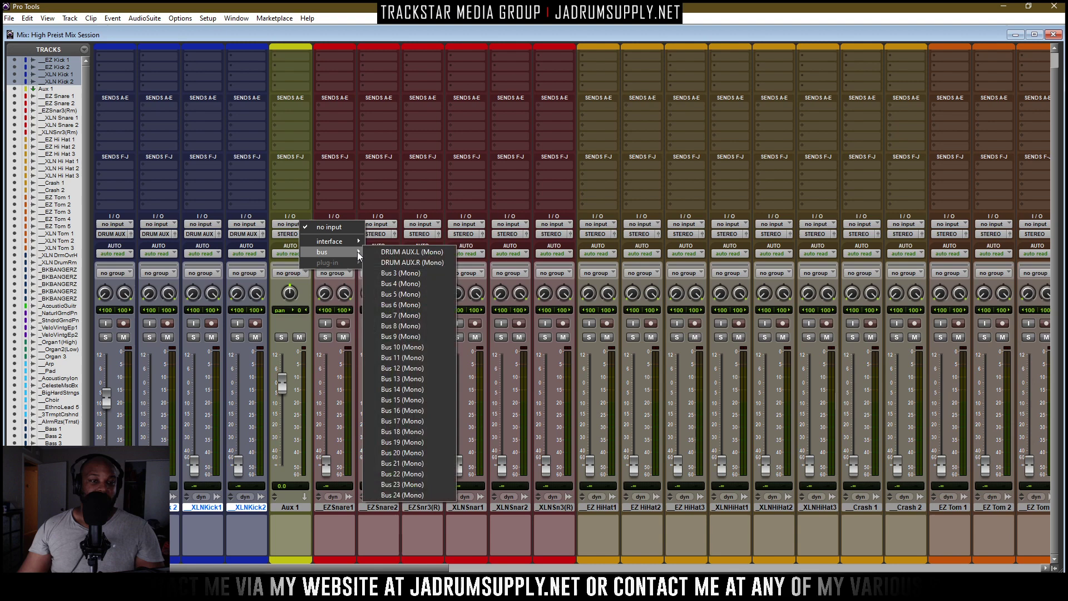
{"action": "left_click", "coordinate": [428, 253]}
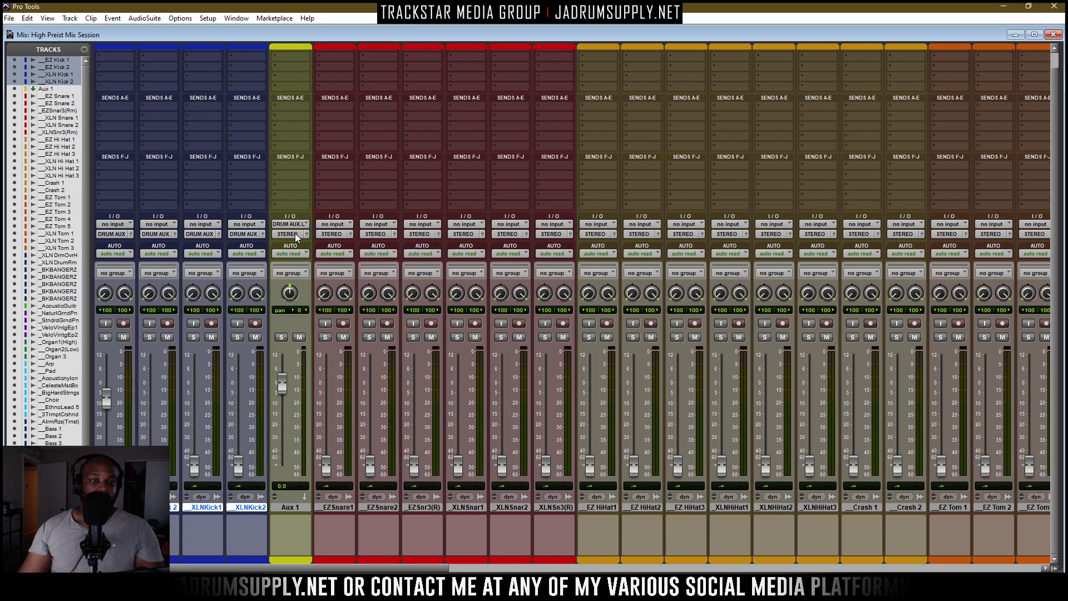
Change the outputs of all four selected kick tracks to the DRUM AUX.L (Mono) bus
{"action": "left_click", "coordinate": [128, 236]}
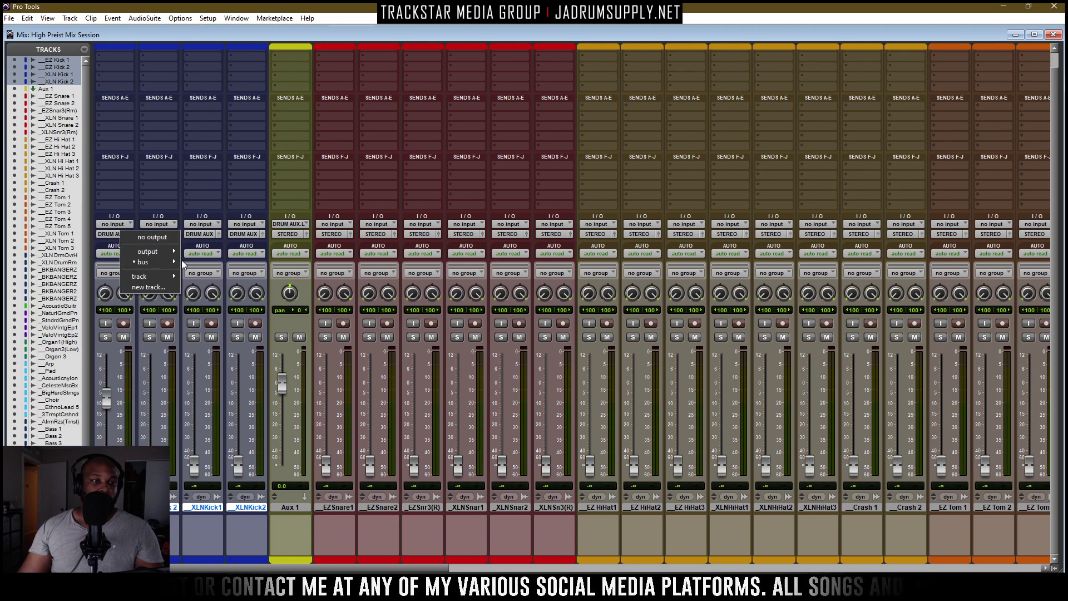
{"action": "mouse_move", "coordinate": [175, 263]}
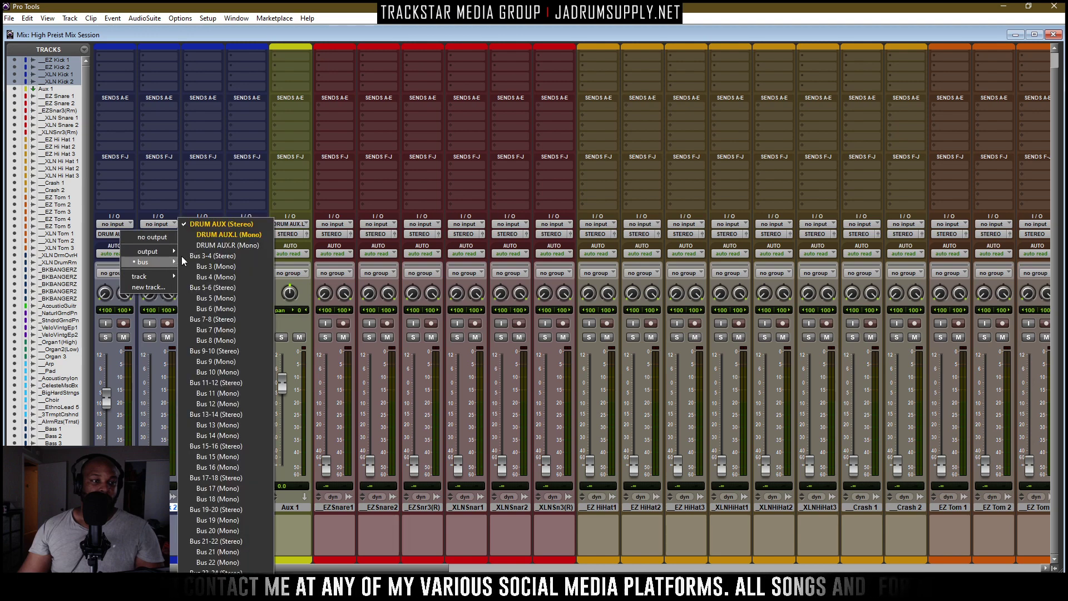
{"action": "left_click", "coordinate": [239, 236]}
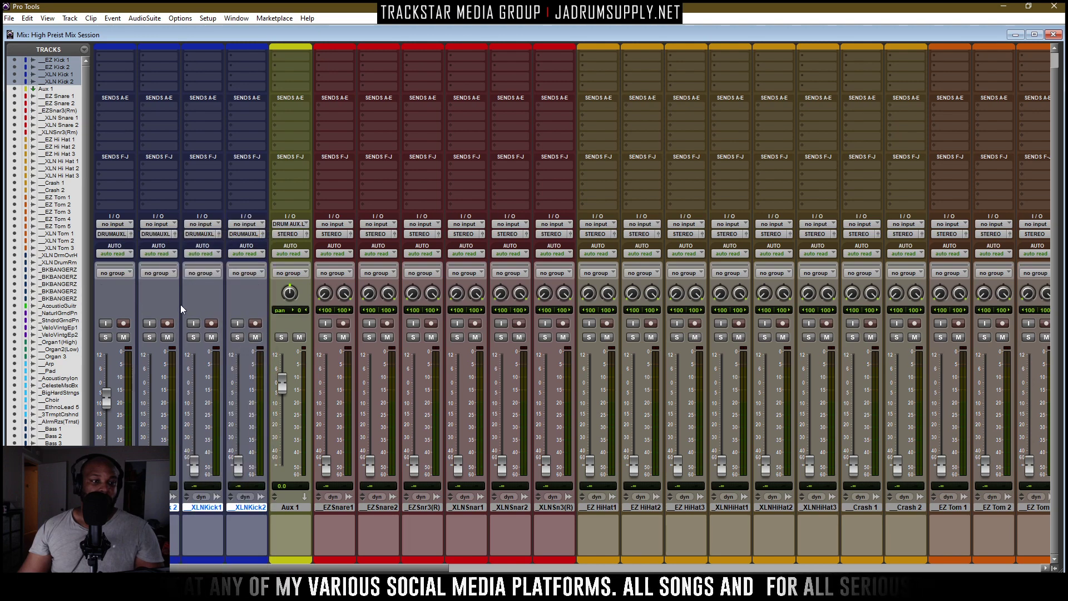
{"action": "left_click", "coordinate": [253, 236]}
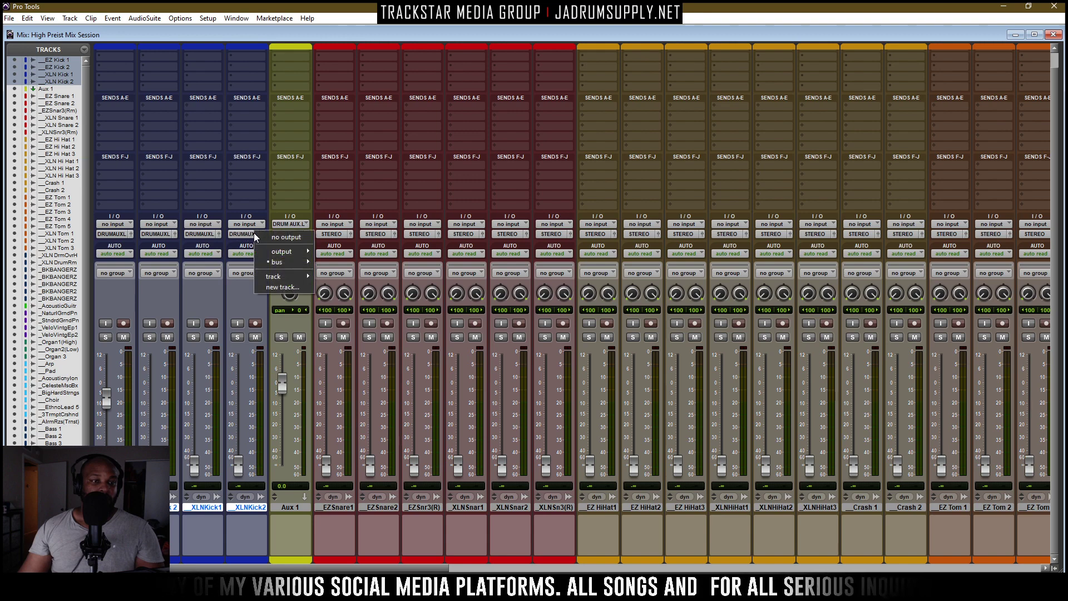
{"action": "left_click", "coordinate": [284, 215]}
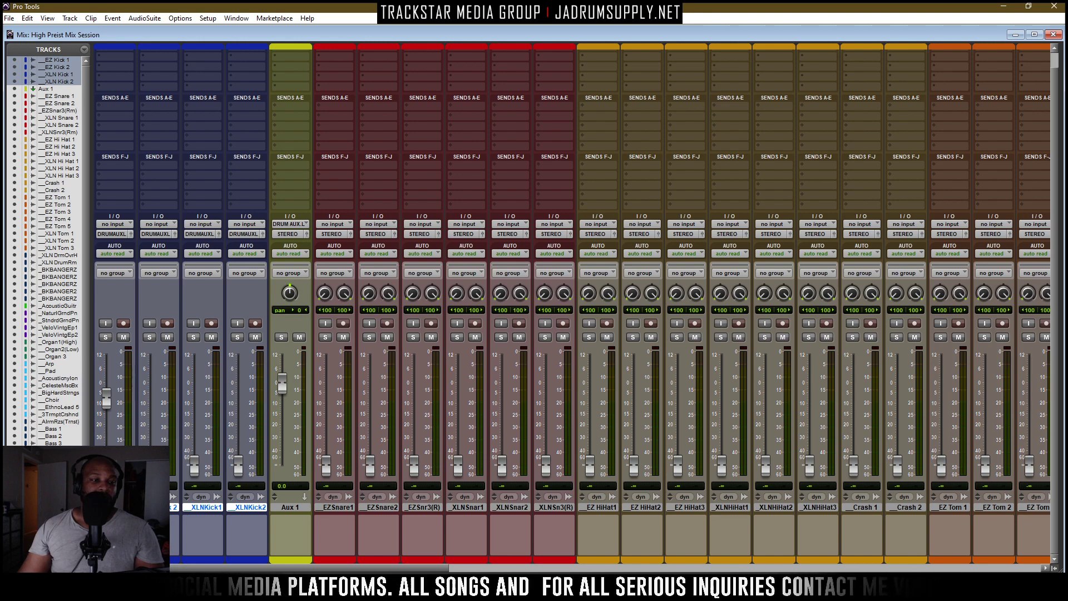
During playback, raise the faders of EZ Kick 2, XLN Kick 1 to about -22.2 dB and XLN Kick 2 to about -11.5 dB
{"action": "key", "text": "space"}
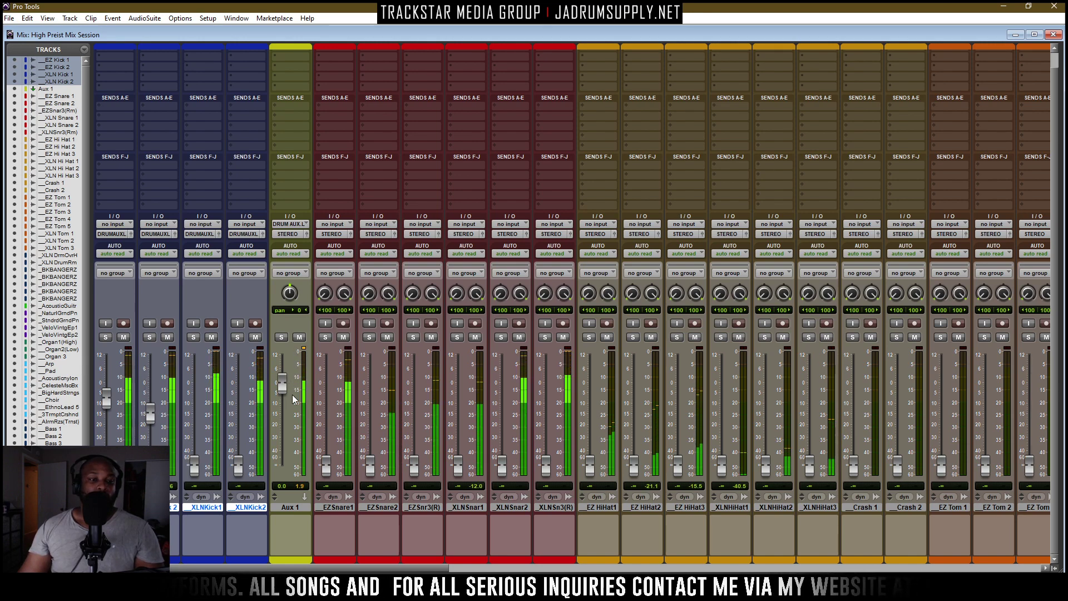
{"action": "left_click_drag", "start_coordinate": [194, 466], "coordinate": [194, 428]}
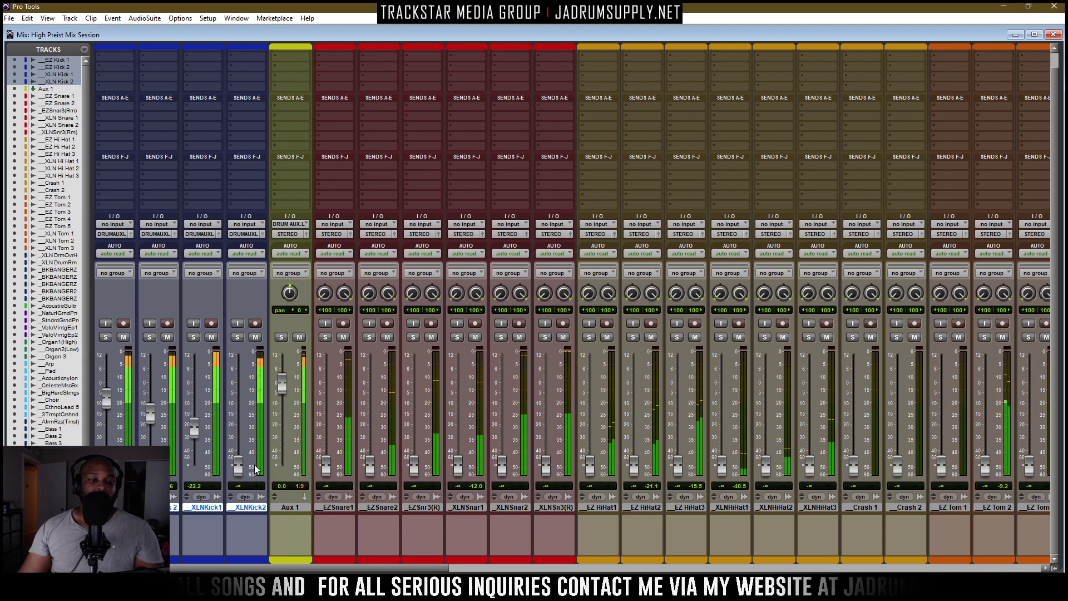
{"action": "left_click_drag", "start_coordinate": [255, 469], "coordinate": [282, 382]}
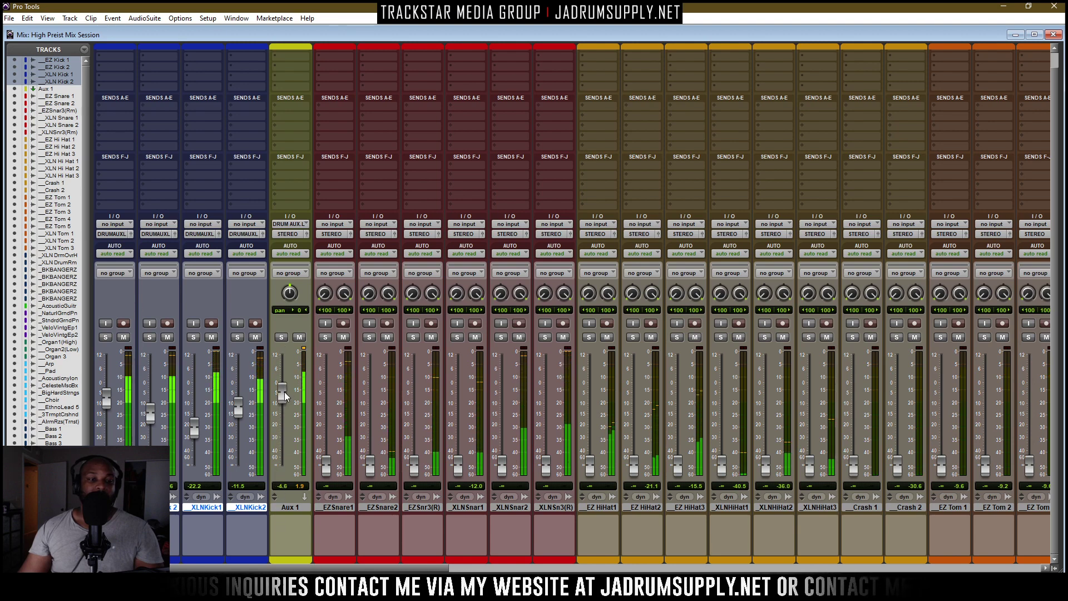
{"action": "key", "text": "space"}
Make Aux 1 solo safe, and solo EZ Snare 2, raising its fader to about -7.3 dB during playback
{"action": "left_click", "coordinate": [282, 338], "text": "ctrl"}
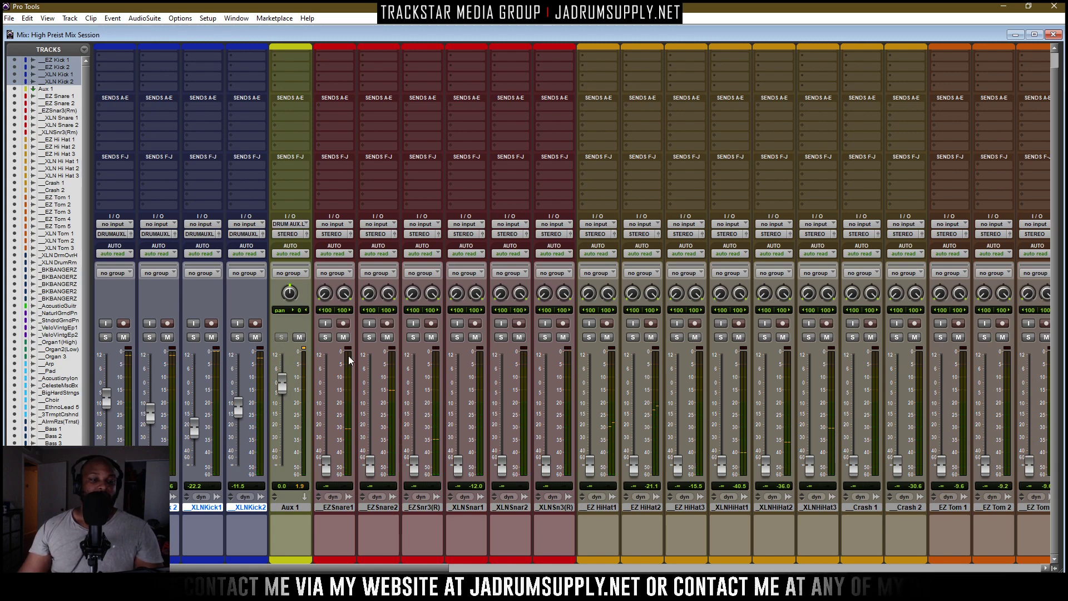
{"action": "left_click", "coordinate": [366, 337]}
{"action": "key", "text": "space"}
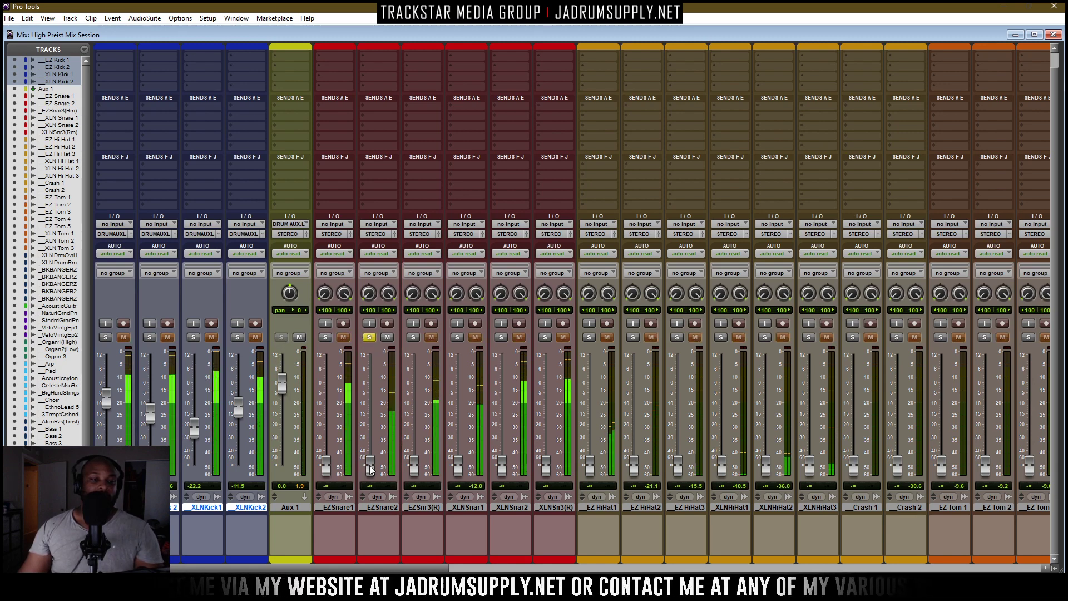
{"action": "left_click_drag", "start_coordinate": [370, 462], "coordinate": [370, 396]}
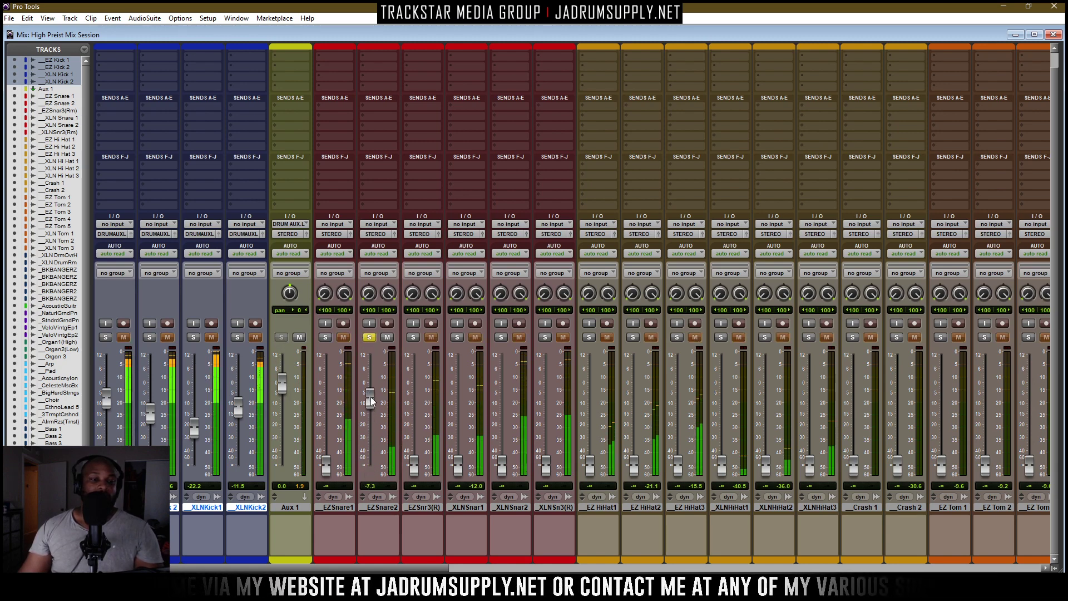
Briefly solo XLN Kick 2, clear the solos on it and EZ Snare 2, and pull both tracks' faders fully down
{"action": "left_click", "coordinate": [238, 337]}
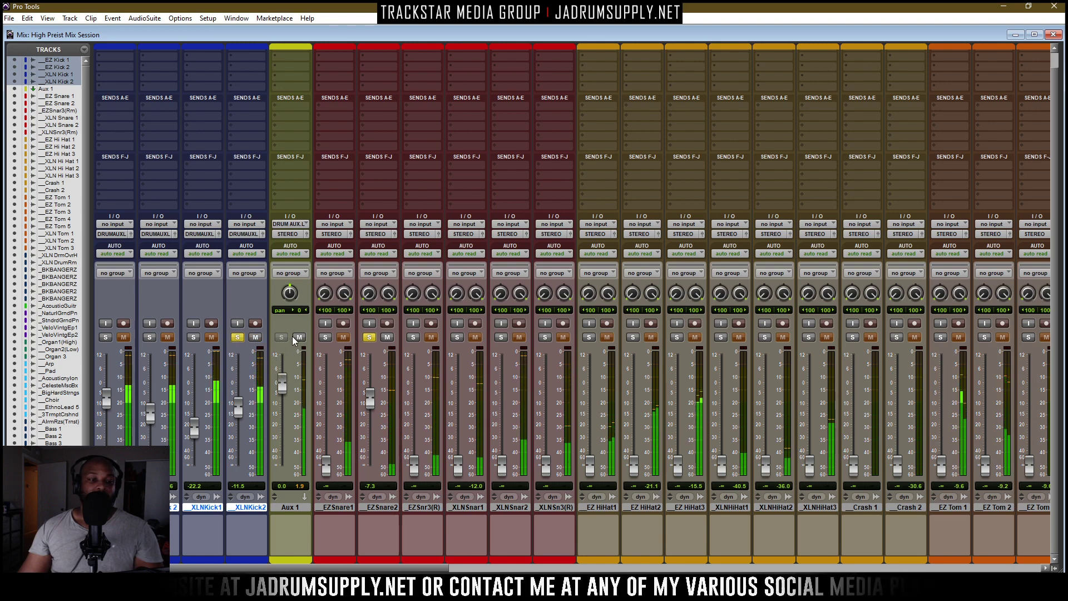
{"action": "left_click", "coordinate": [237, 337]}
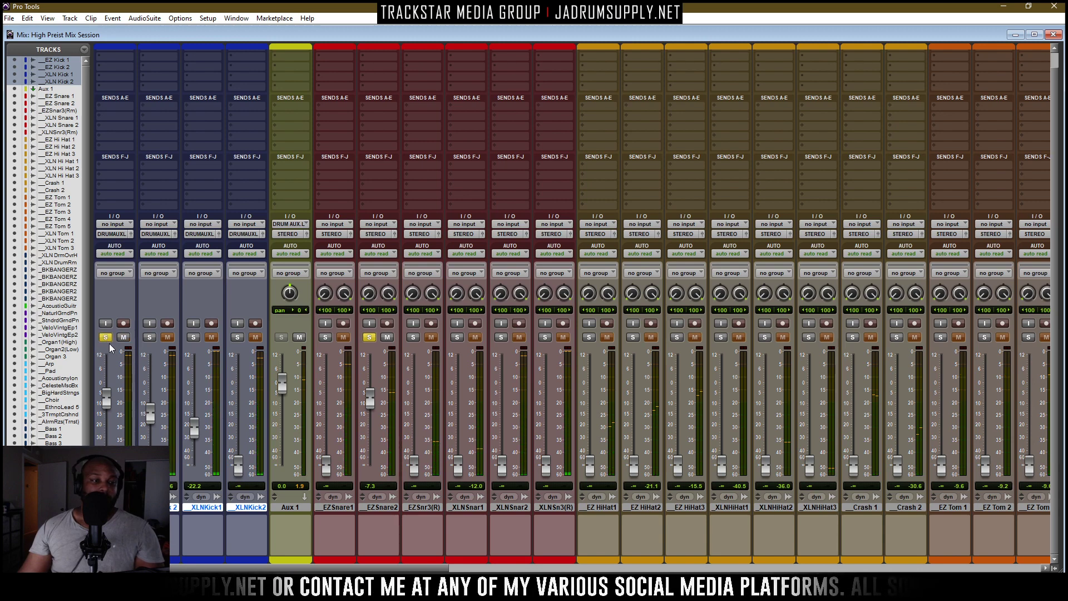
{"action": "left_click", "coordinate": [369, 338]}
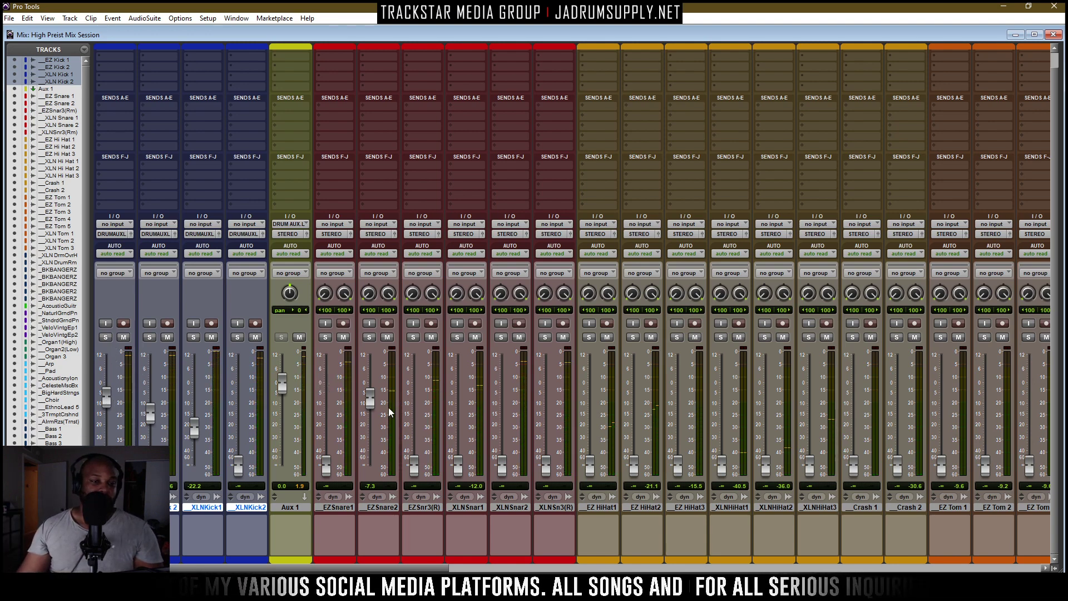
{"action": "left_click_drag", "start_coordinate": [370, 396], "coordinate": [366, 466]}
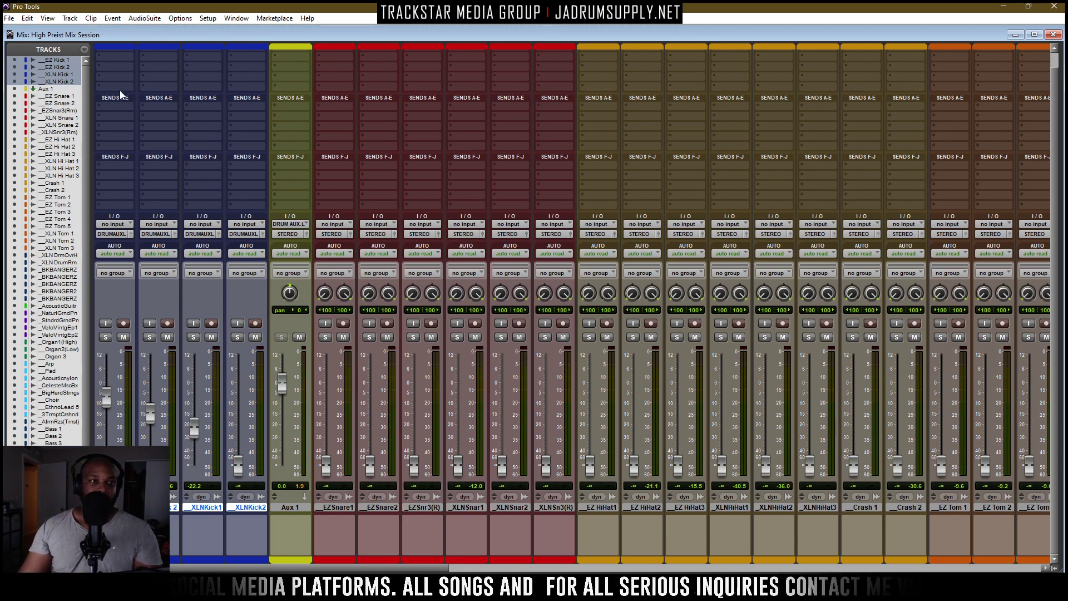
Insert a stereo EQ3 7-Band on EZ Kick 1 and set its high-pass filter to 24 dB/oct at about 38.1 Hz
{"action": "left_click", "coordinate": [119, 56]}
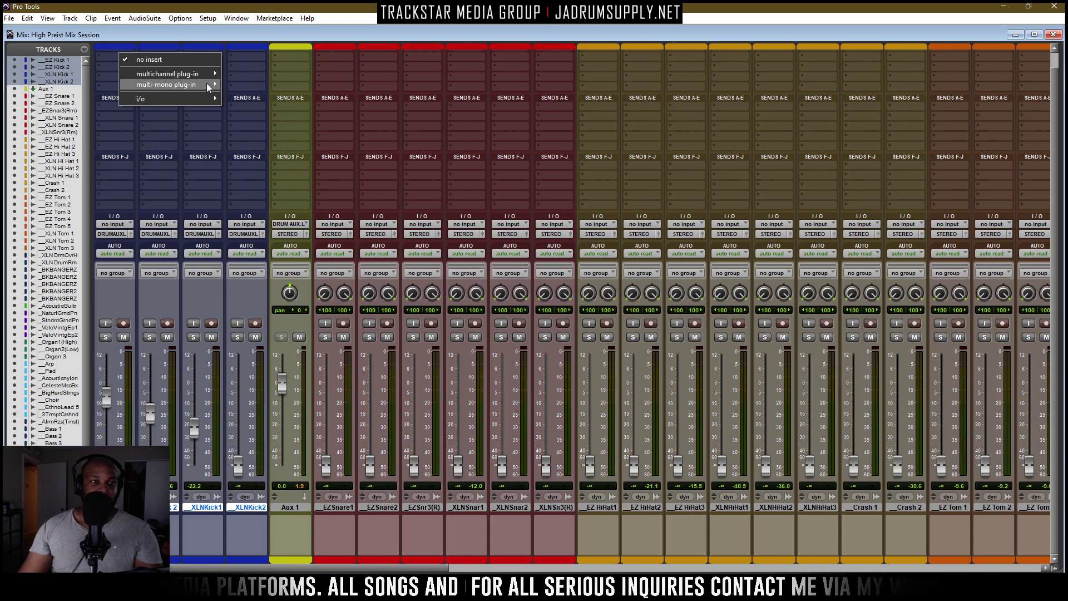
{"action": "mouse_move", "coordinate": [206, 77]}
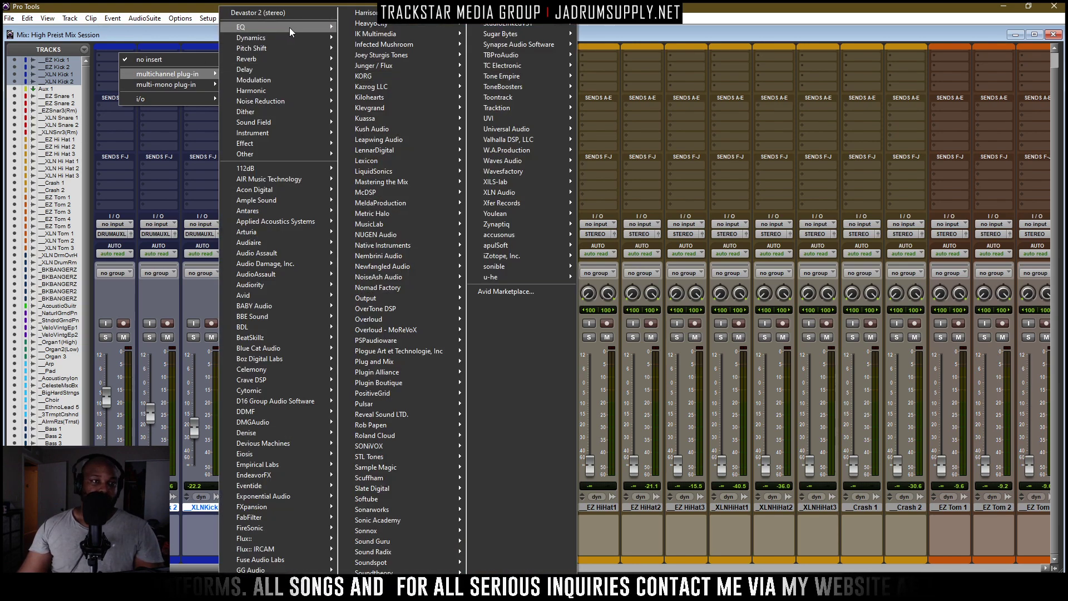
{"action": "mouse_move", "coordinate": [289, 27]}
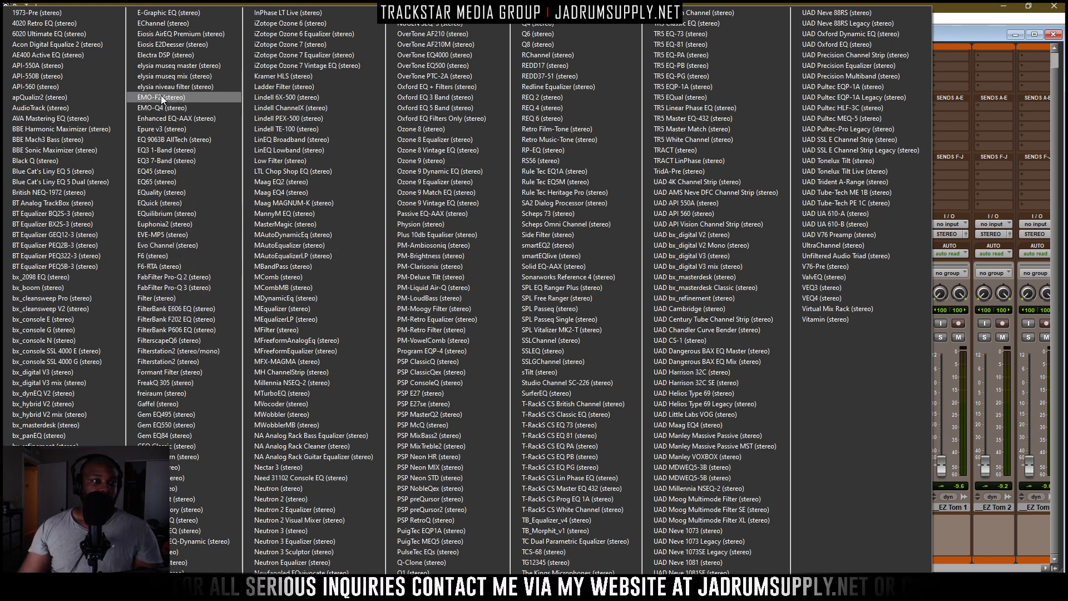
{"action": "left_click", "coordinate": [155, 161]}
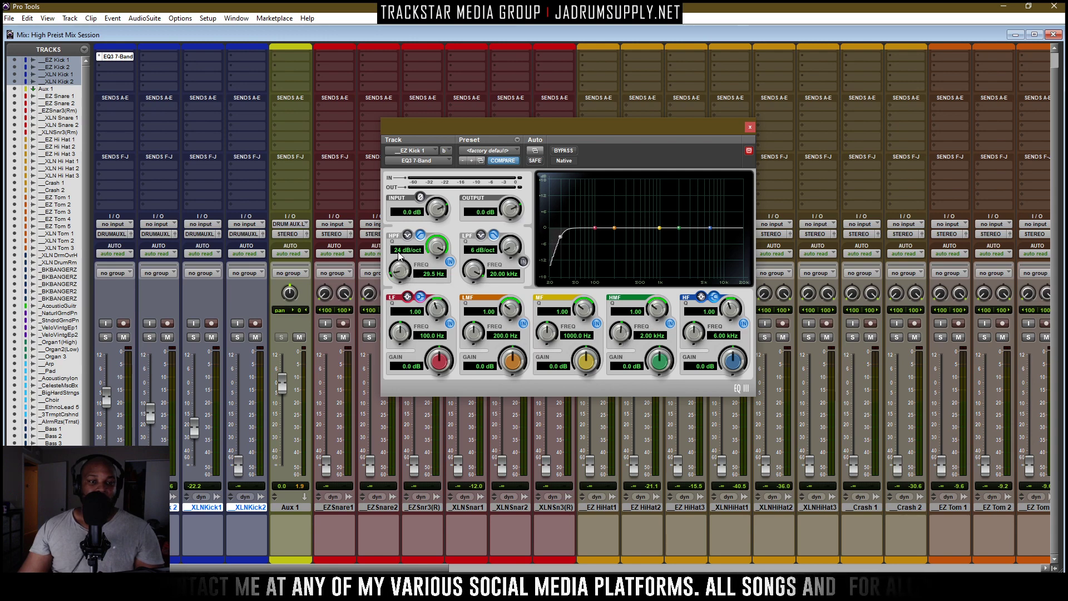
{"action": "key", "text": "space"}
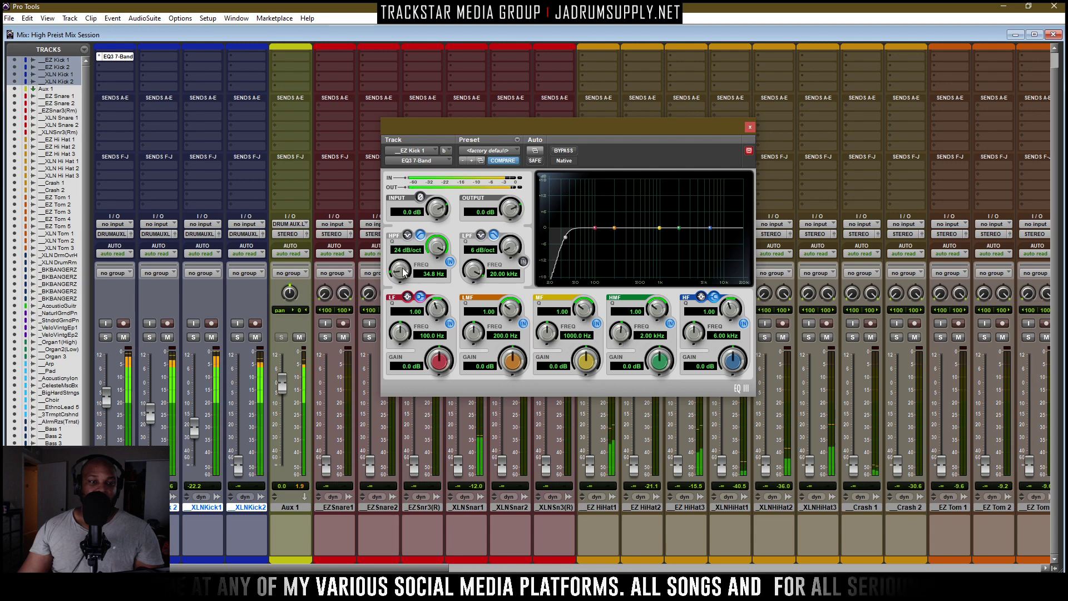
{"action": "left_click_drag", "start_coordinate": [399, 270], "coordinate": [397, 265]}
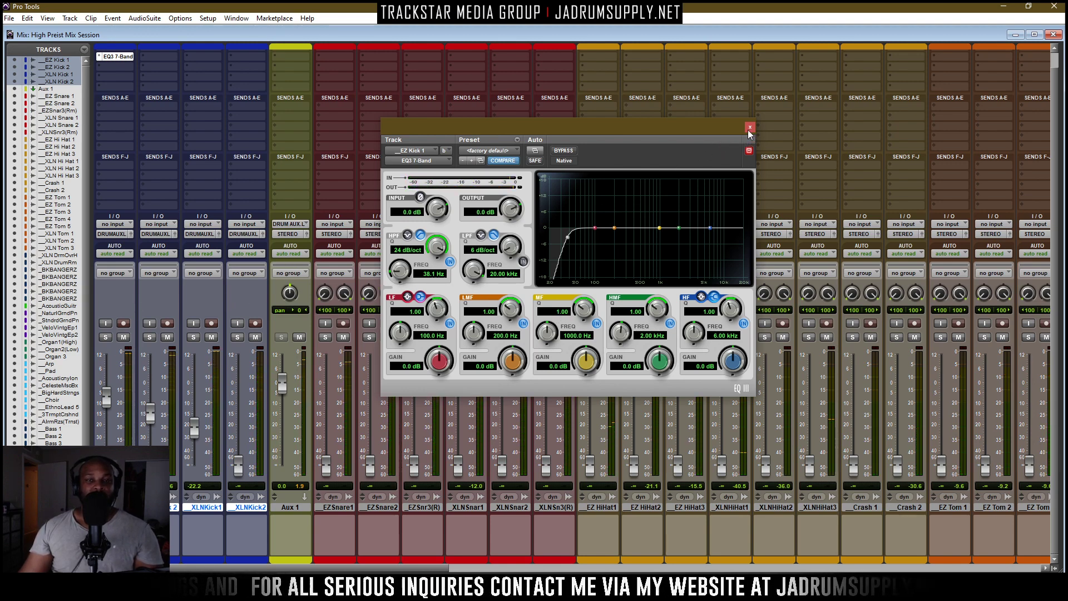
Set the EQ's LF band to 60 Hz with about 0.7 dB of gain and a Q of about 0.35
{"action": "left_click_drag", "start_coordinate": [662, 132], "coordinate": [516, 139]}
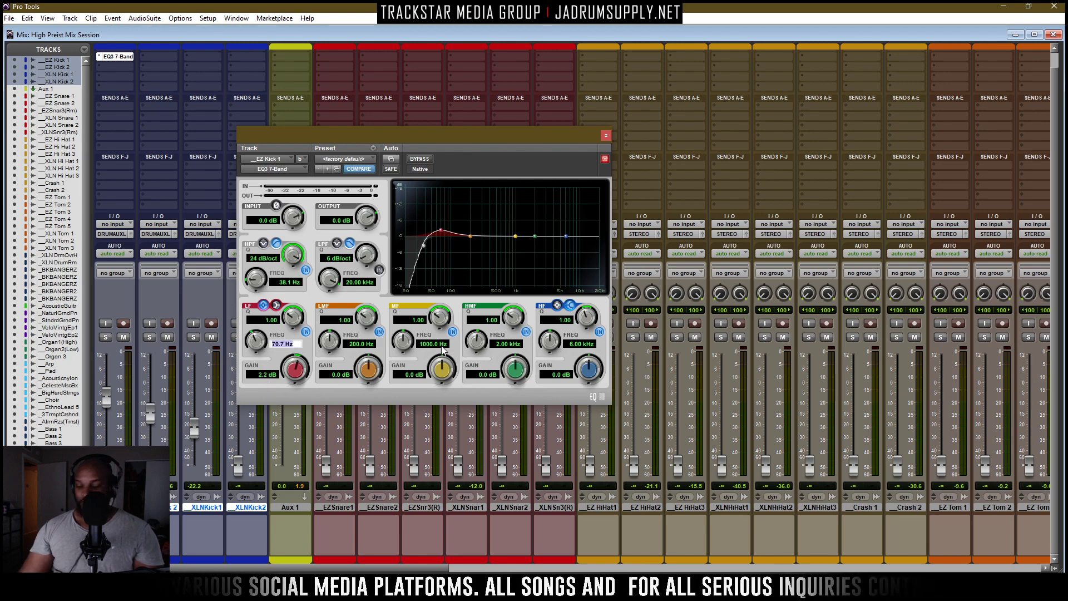
{"action": "type", "text": "60"}
{"action": "key", "text": "Return"}
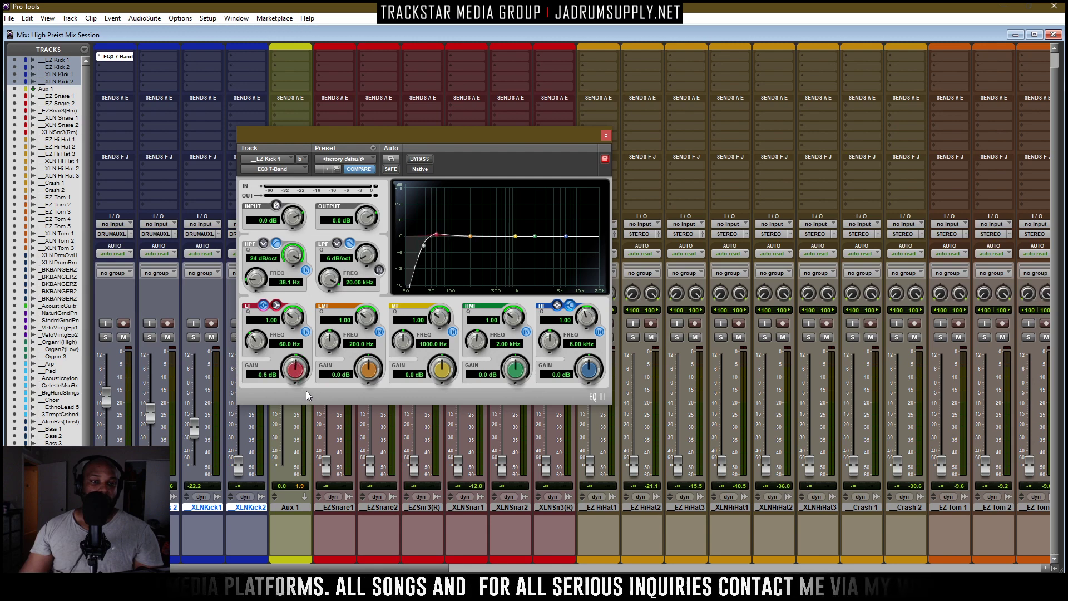
{"action": "left_click_drag", "start_coordinate": [301, 356], "coordinate": [301, 356]}
{"action": "key", "text": "space"}
{"action": "mouse_move", "coordinate": [298, 314]}
{"action": "left_mouse_down"}
{"action": "mouse_move", "coordinate": [298, 300]}
{"action": "mouse_move", "coordinate": [298, 332]}
{"action": "left_mouse_up"}
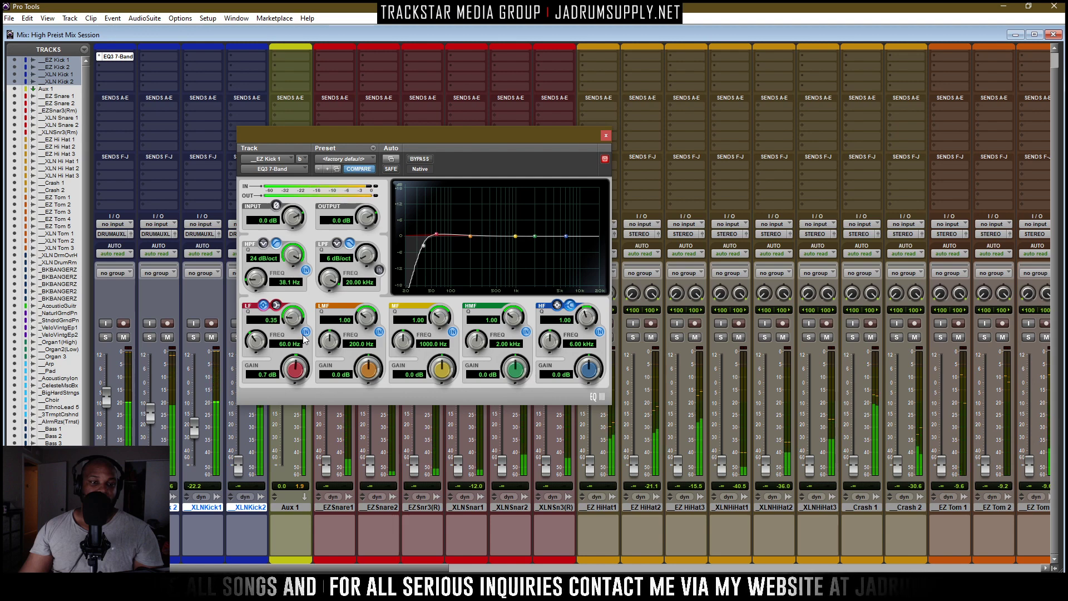
Set EZ Kick 1's EQ to 1.0 dB LF gain and an 18 dB/oct low-pass at 1.51 kHz, with XLN Kick 1's fader fully down
{"action": "left_click_drag", "start_coordinate": [296, 371], "coordinate": [297, 370]}
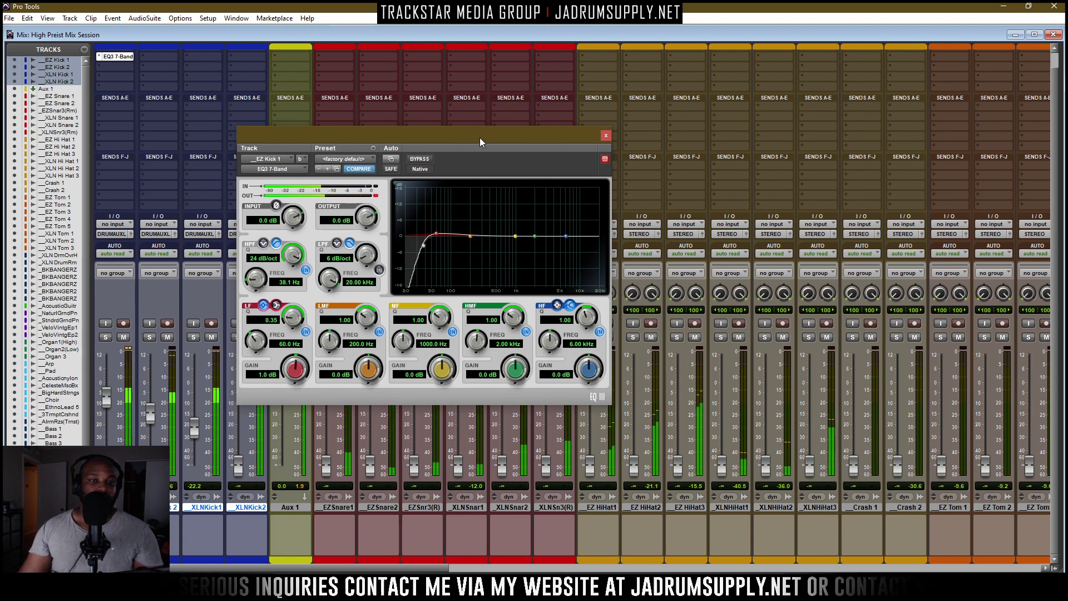
{"action": "left_click_drag", "start_coordinate": [479, 138], "coordinate": [809, 76]}
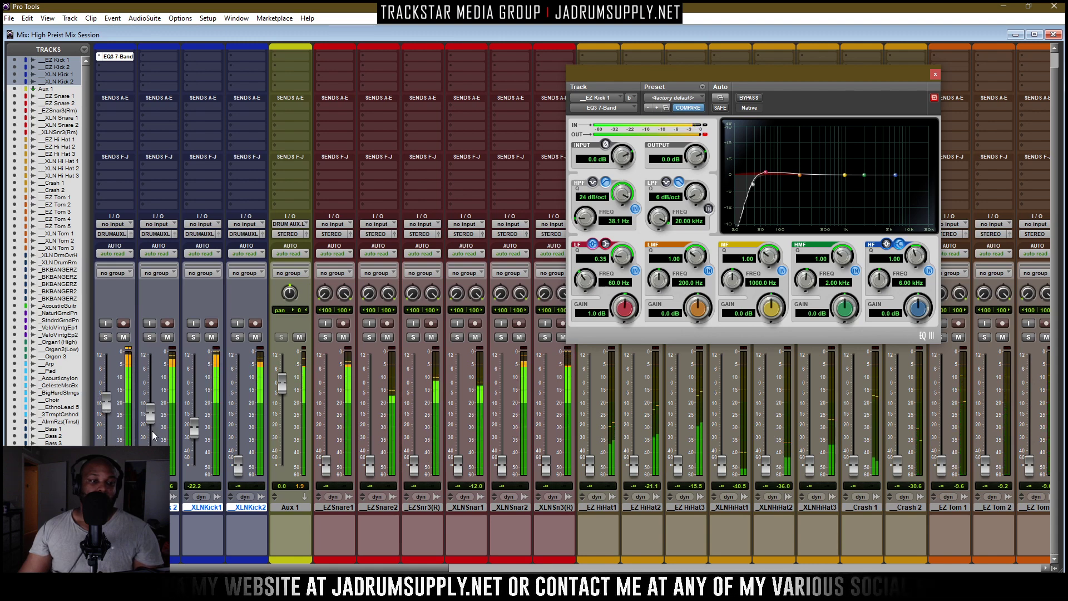
{"action": "left_click_drag", "start_coordinate": [194, 428], "coordinate": [195, 465]}
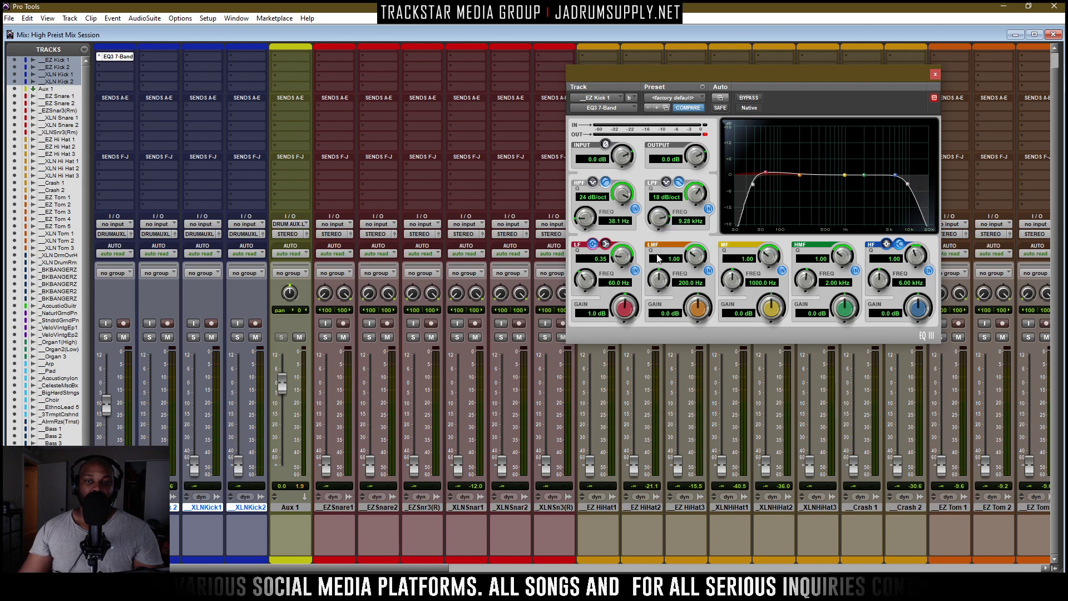
{"action": "left_click_drag", "start_coordinate": [658, 259], "coordinate": [656, 303]}
{"action": "key", "text": "space"}
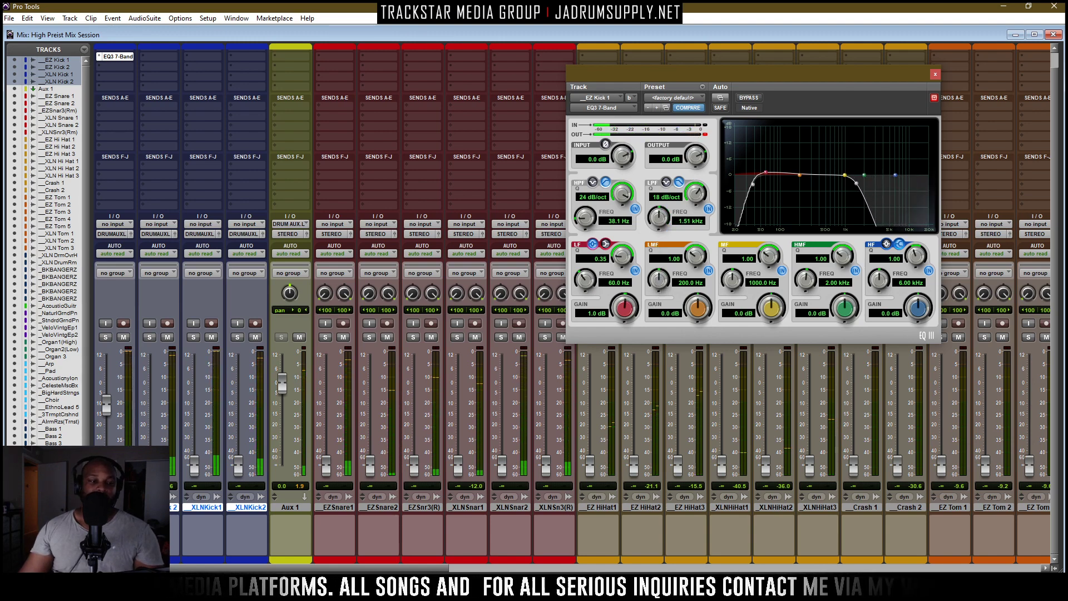
Raise the EZ Kick 2 fader and blend in XLN Kick 1 at -28.1 dB and XLN Kick 2 at -27.7 dB
{"action": "left_click_drag", "start_coordinate": [150, 465], "coordinate": [150, 409]}
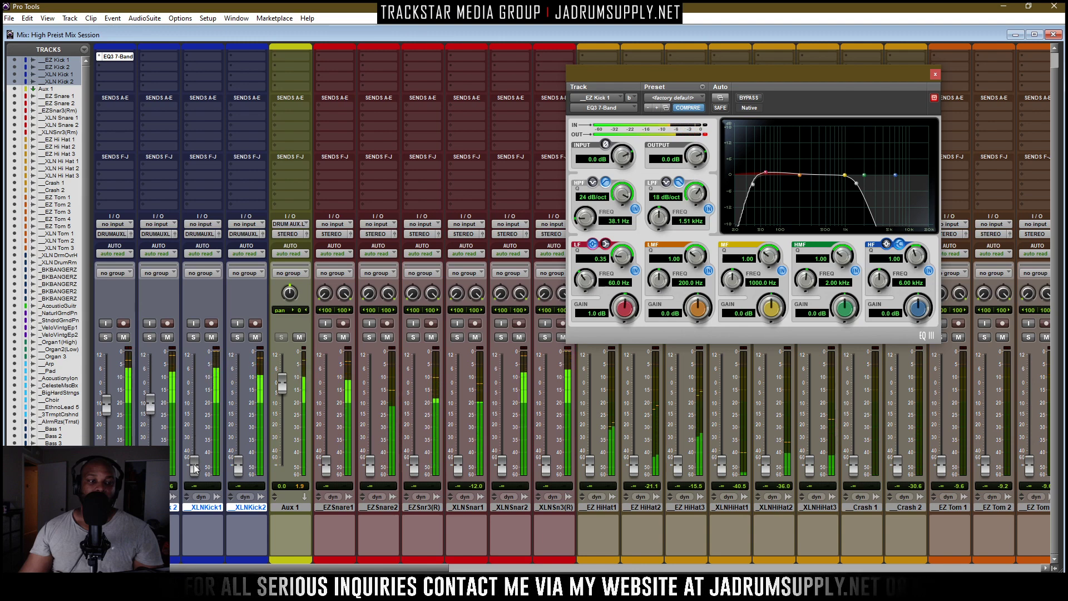
{"action": "left_click_drag", "start_coordinate": [194, 469], "coordinate": [202, 397]}
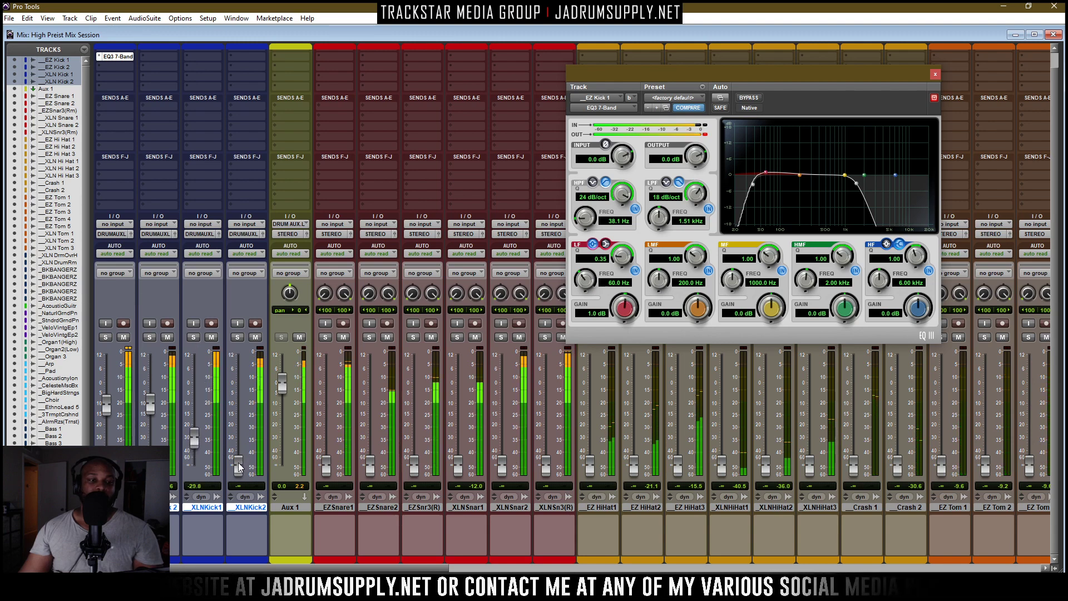
{"action": "left_click_drag", "start_coordinate": [238, 403], "coordinate": [248, 460]}
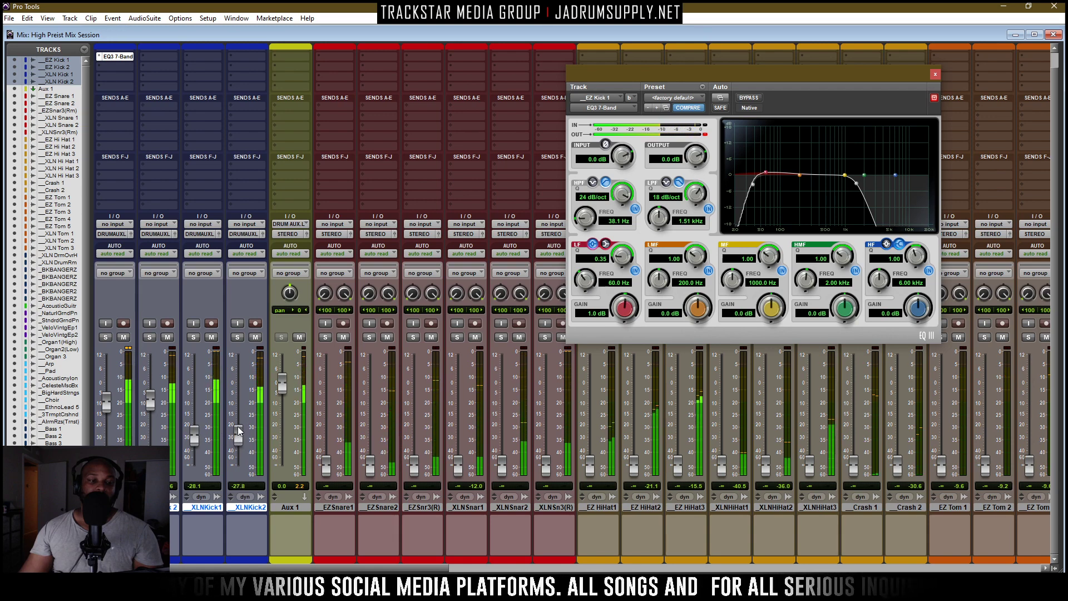
{"action": "left_click_drag", "start_coordinate": [240, 431], "coordinate": [238, 430]}
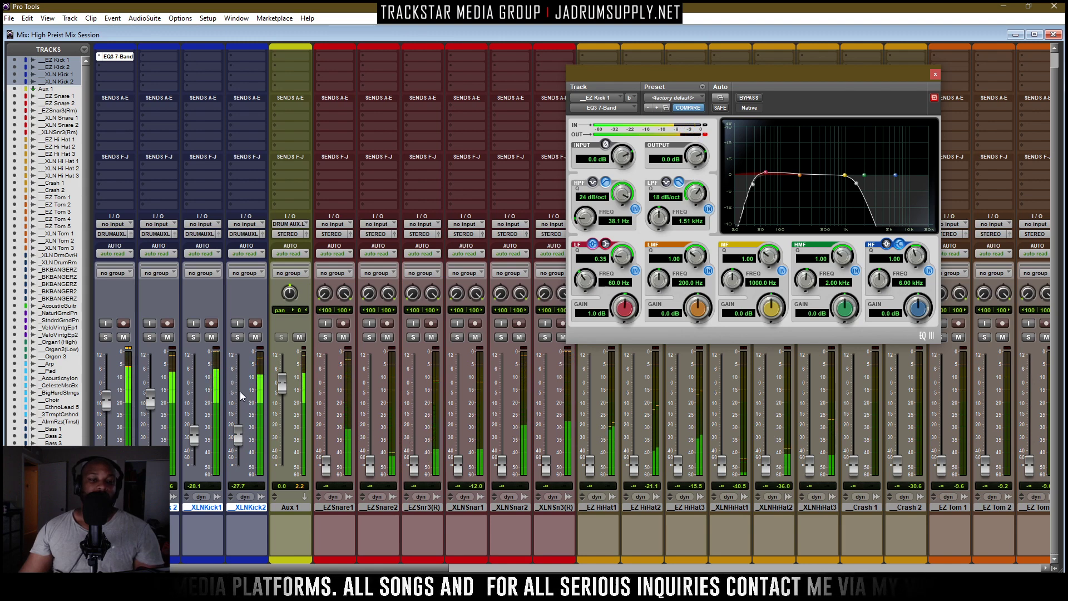
Try the Digital VU meter type on the tracks and restore Sample Peak metering
{"action": "right_click", "coordinate": [174, 362]}
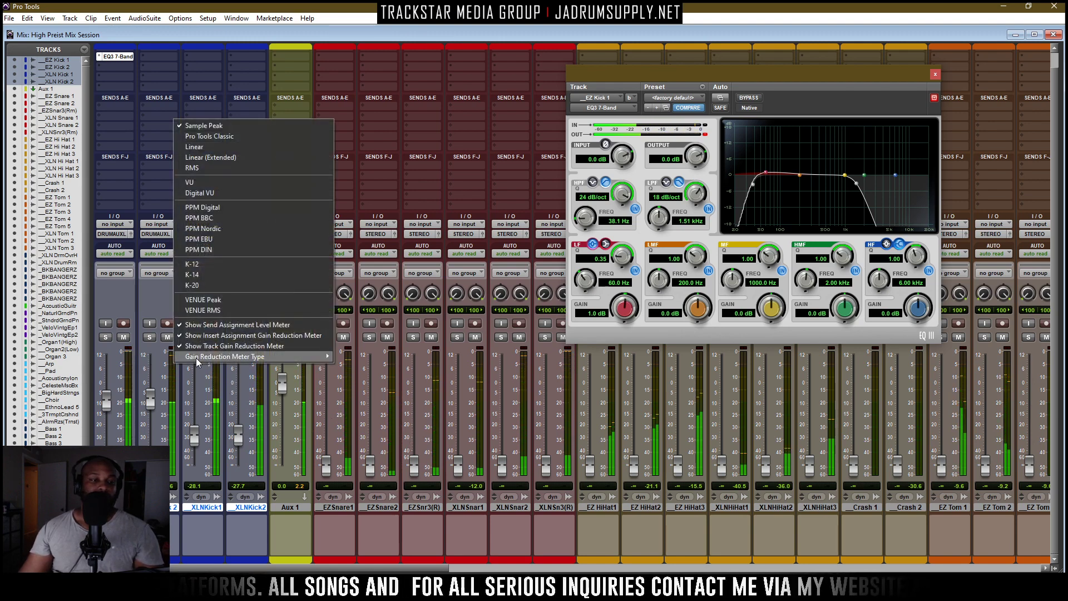
{"action": "left_click", "coordinate": [217, 195]}
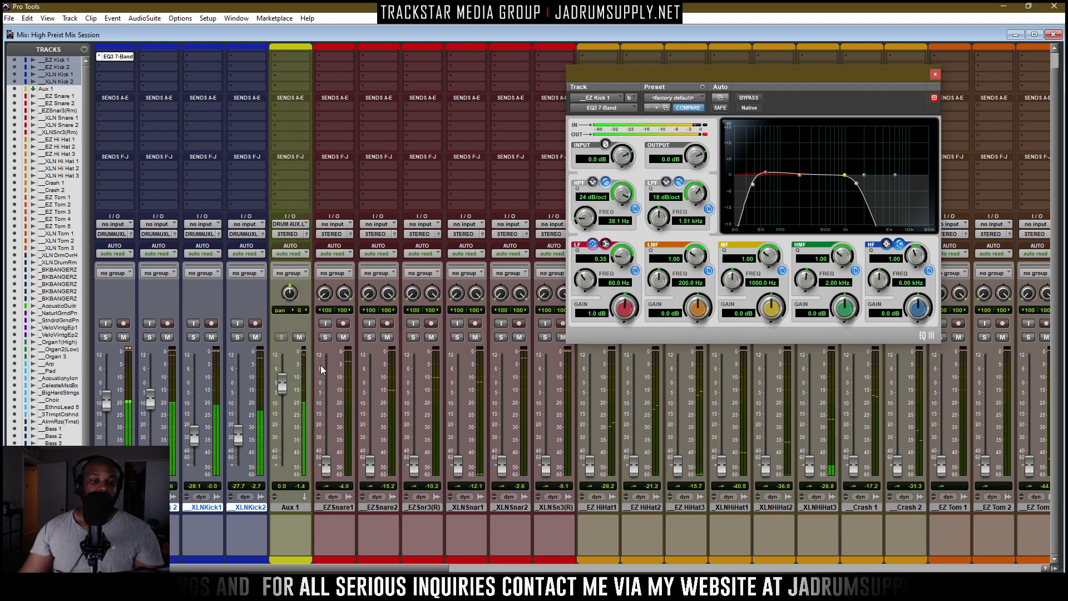
{"action": "right_click", "coordinate": [215, 390]}
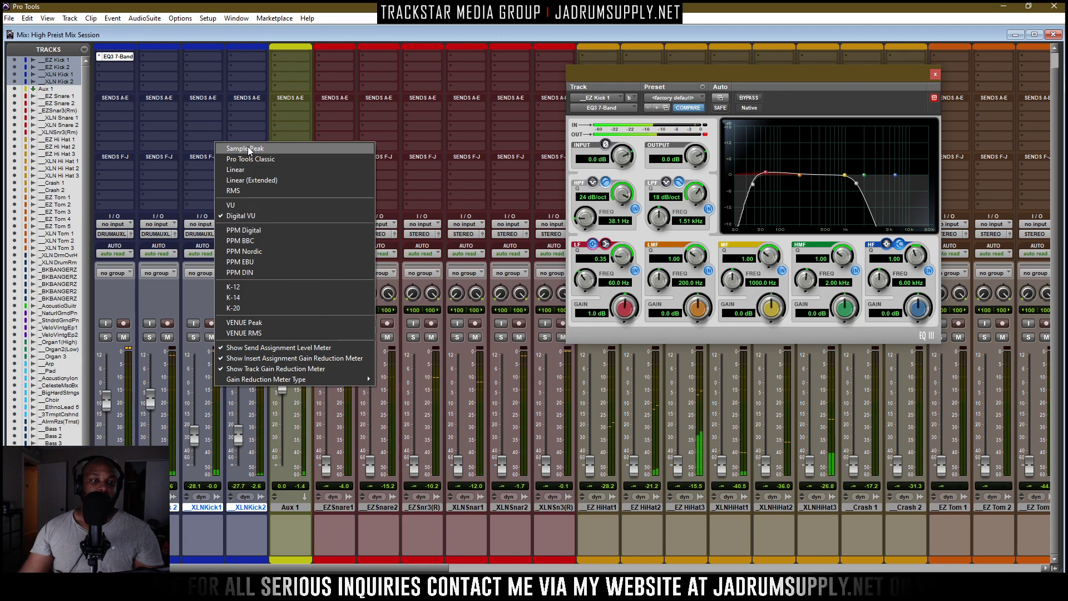
{"action": "left_click", "coordinate": [240, 149]}
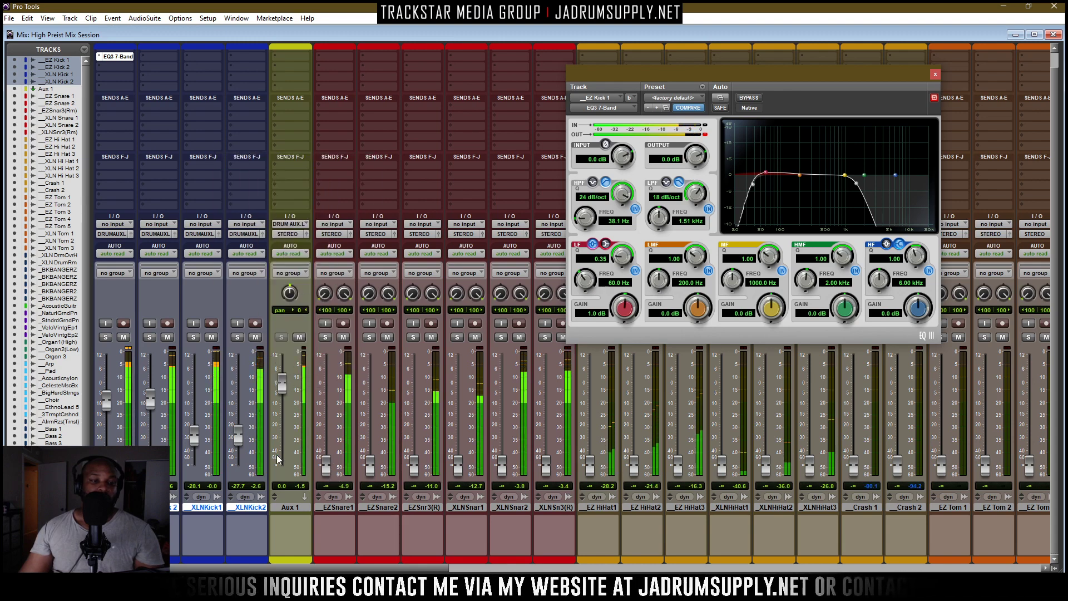
Raise the EZ Snare 1 fader to -5.9 dB and solo the track
{"action": "left_click_drag", "start_coordinate": [331, 464], "coordinate": [327, 399]}
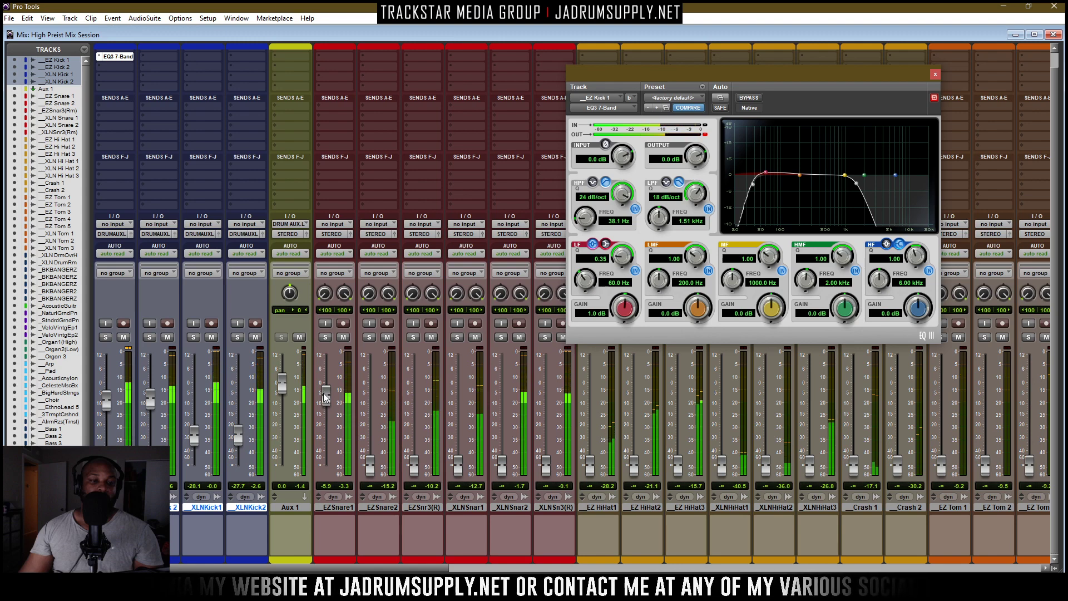
{"action": "scroll", "coordinate": [338, 62], "scroll_direction": "up", "scroll_amount": 1}
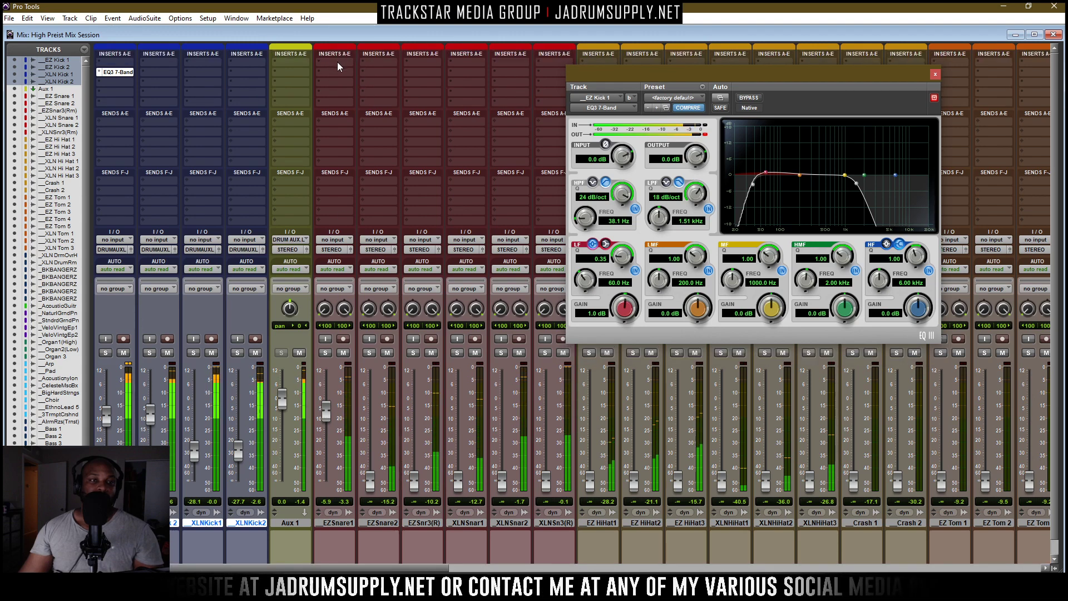
{"action": "left_click", "coordinate": [326, 352]}
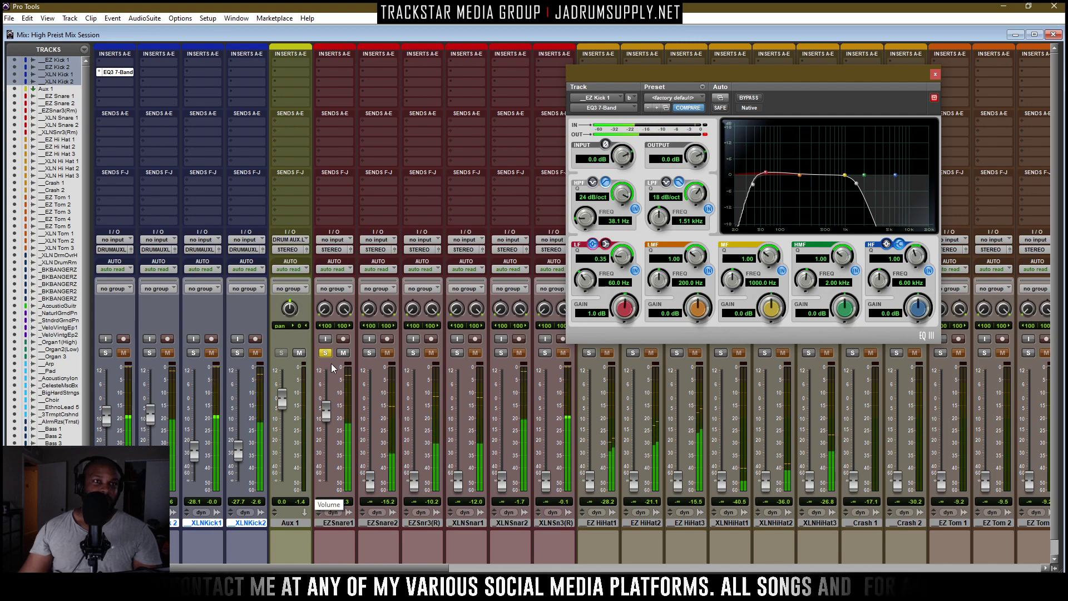
Insert the stereo API-550B equalizer on EZ Snare 1 and place it in the second insert slot
{"action": "left_click", "coordinate": [325, 67]}
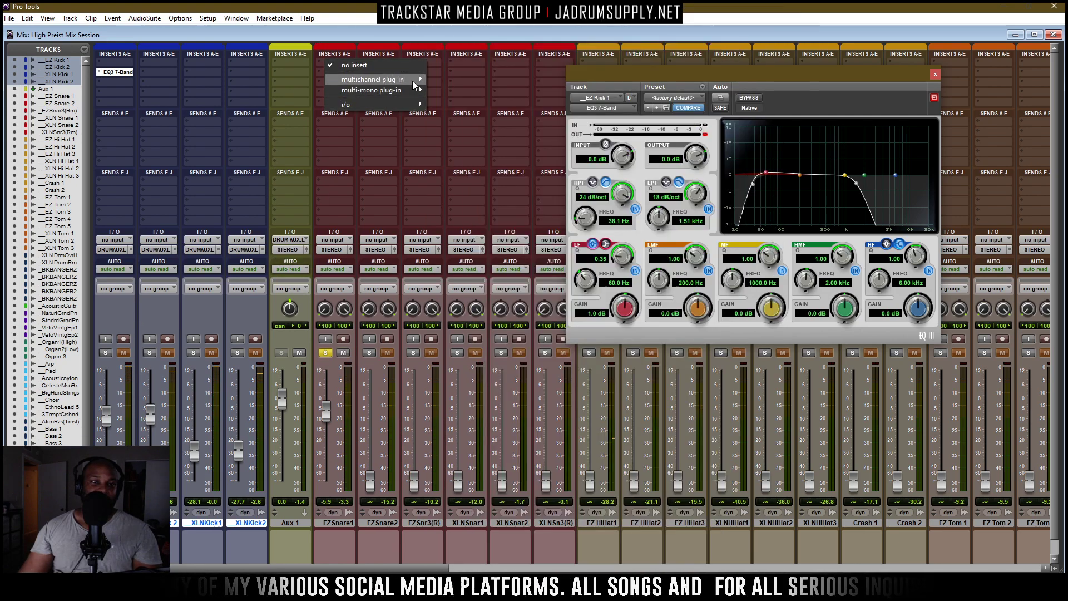
{"action": "mouse_move", "coordinate": [412, 81]}
{"action": "mouse_move", "coordinate": [512, 26]}
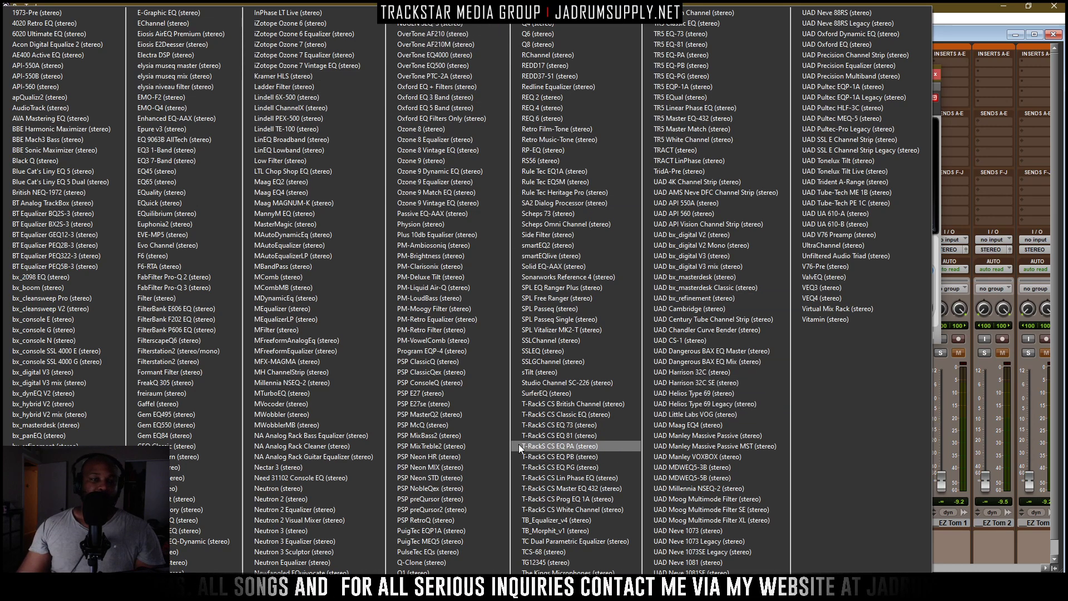
{"action": "left_click", "coordinate": [41, 75]}
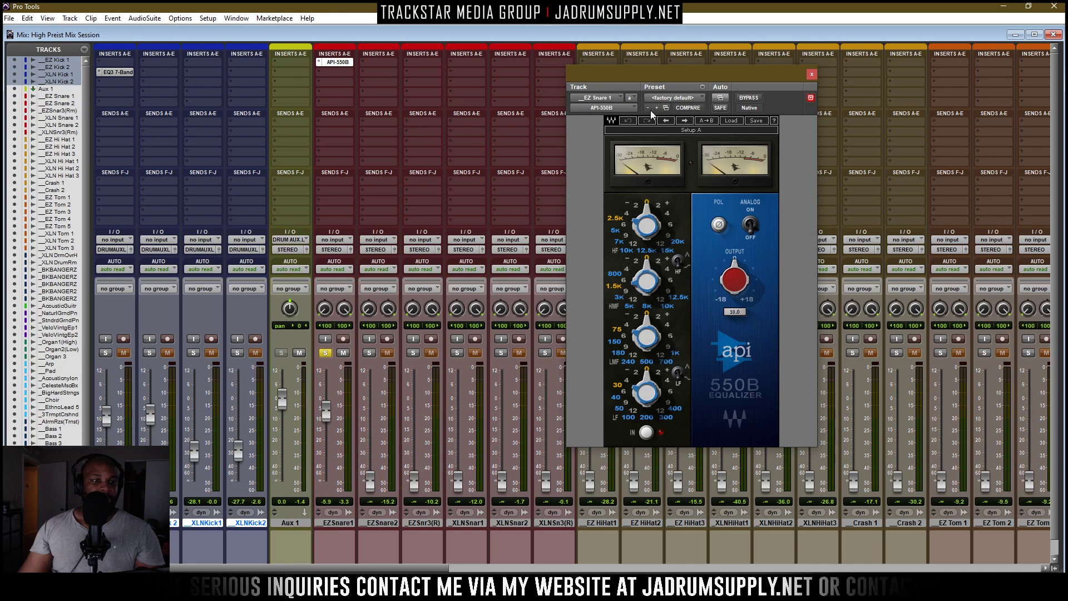
{"action": "left_click_drag", "start_coordinate": [719, 72], "coordinate": [580, 78]}
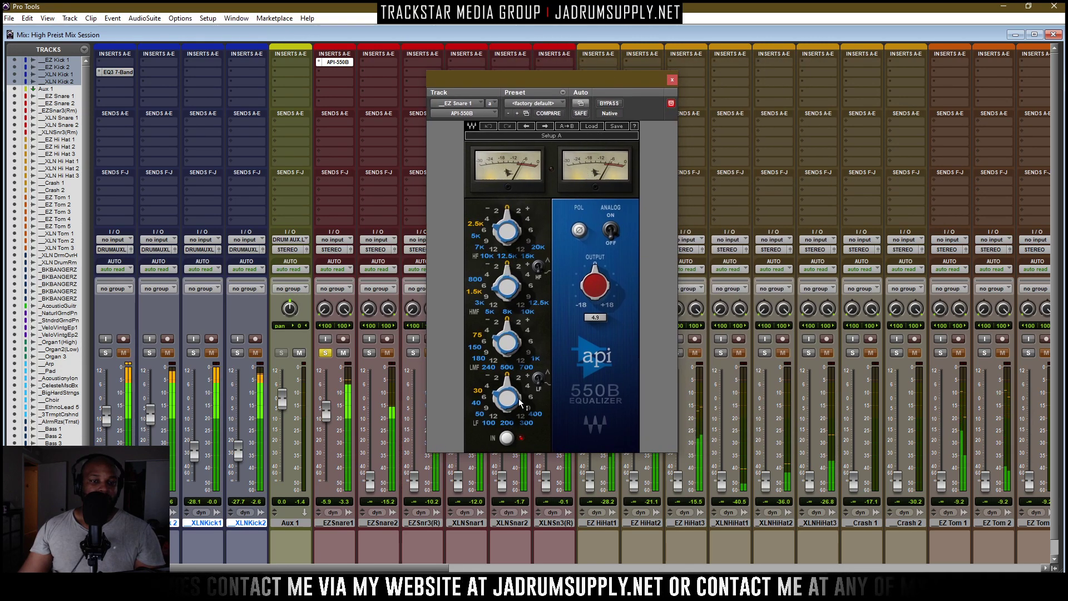
{"action": "left_click", "coordinate": [336, 62]}
{"action": "left_click_drag", "start_coordinate": [336, 62], "coordinate": [336, 72]}
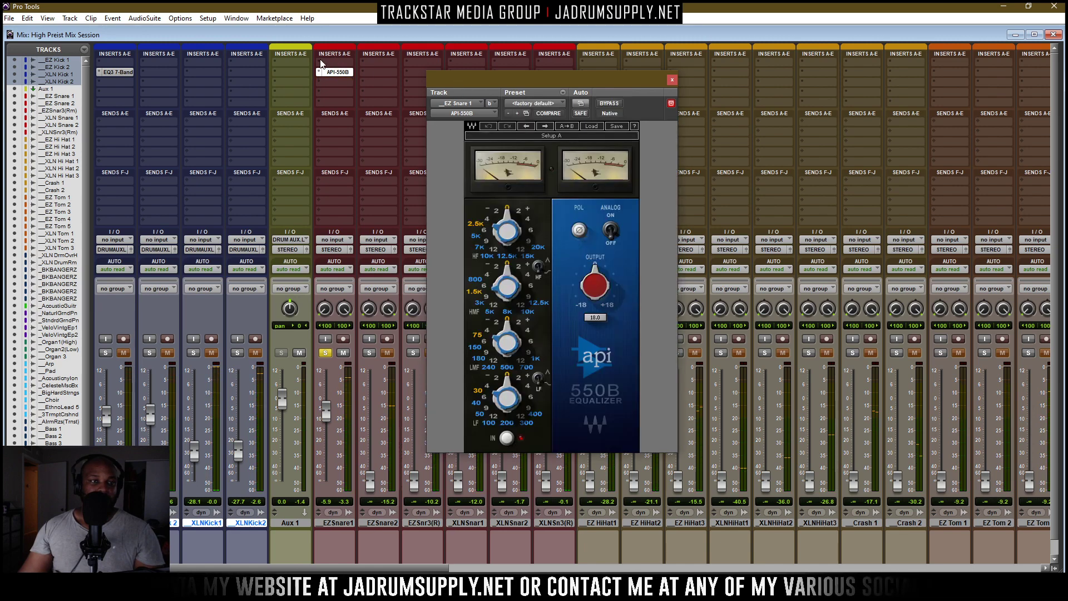
Add an EQ3 7-Band to EZ Snare 1's first insert slot and reset it to the factory default preset
{"action": "left_click", "coordinate": [328, 62]}
{"action": "left_click", "coordinate": [136, 43]}
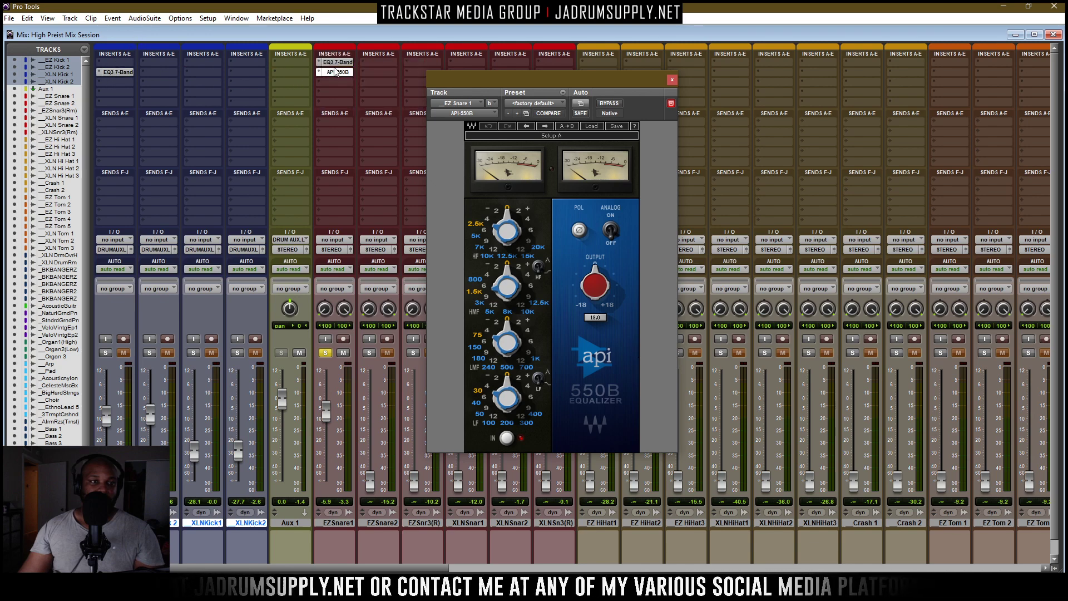
{"action": "left_click", "coordinate": [341, 64]}
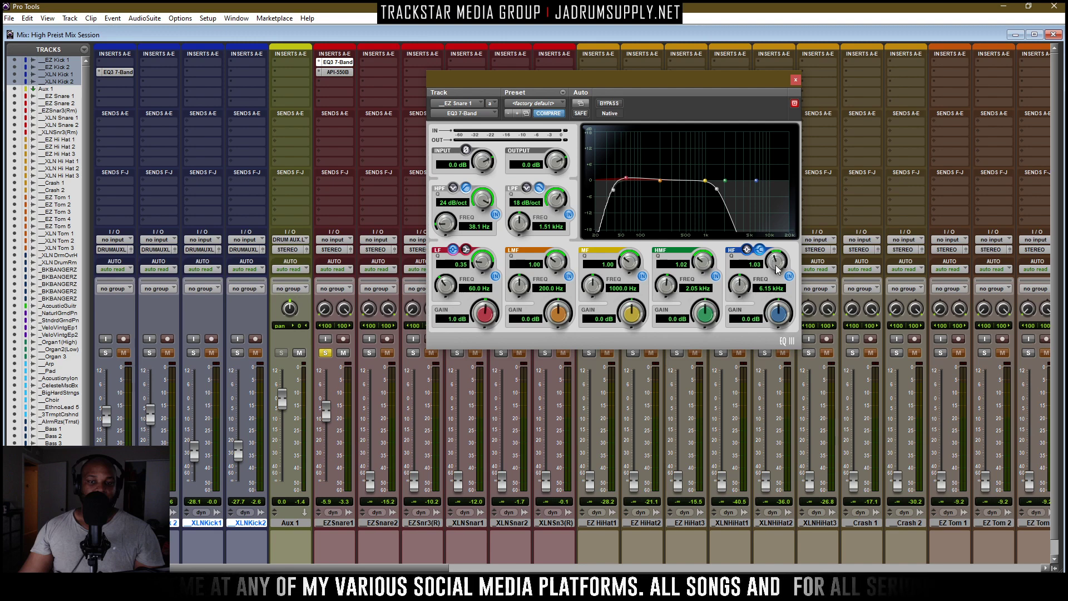
{"action": "left_click", "coordinate": [538, 103]}
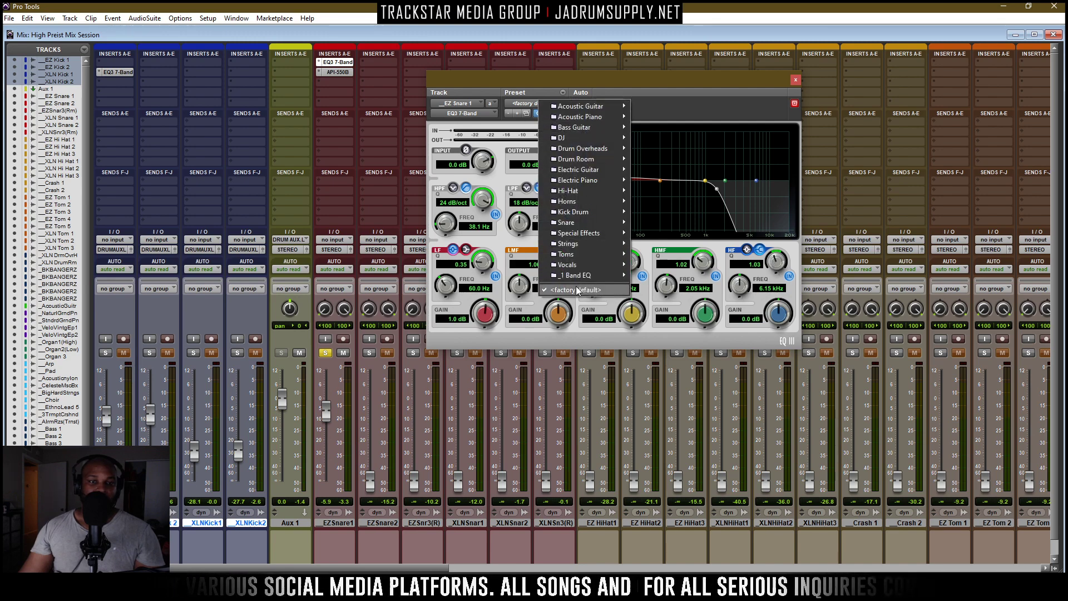
{"action": "left_click", "coordinate": [576, 290]}
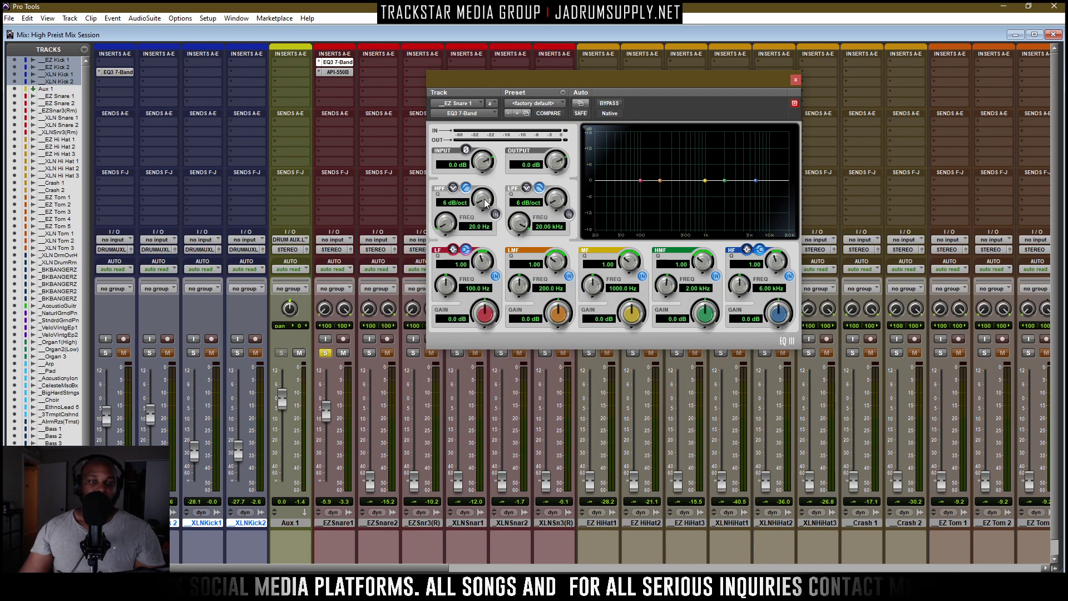
Enable a 24 dB/oct high-pass at 140.2 Hz on the snare EQ and boost the LMF band 2.2 dB at 242.6 Hz
{"action": "left_click", "coordinate": [496, 214]}
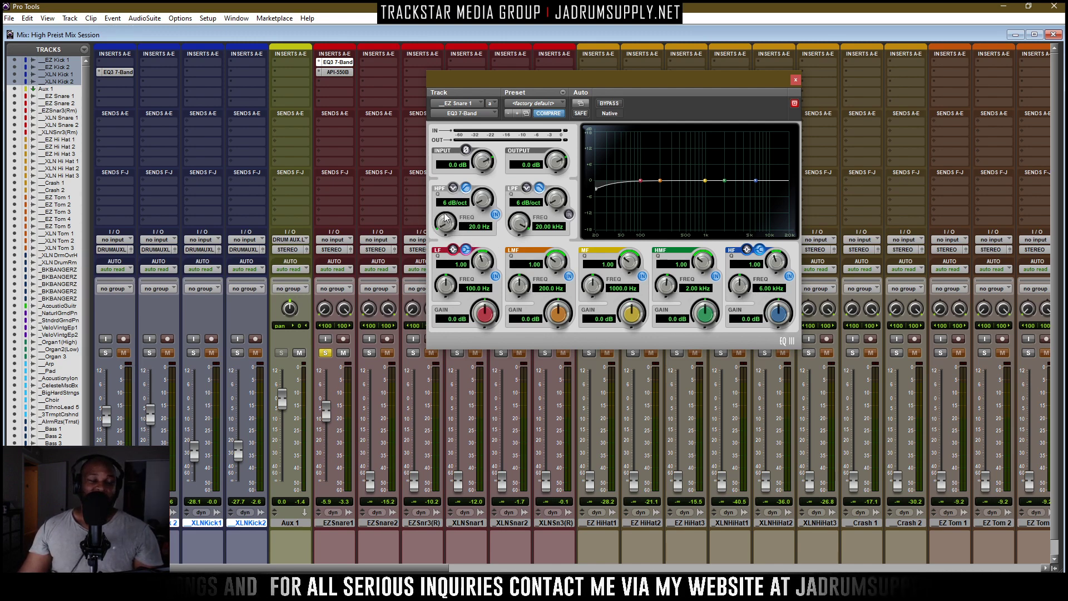
{"action": "left_click_drag", "start_coordinate": [440, 226], "coordinate": [448, 190]}
{"action": "key", "text": "space"}
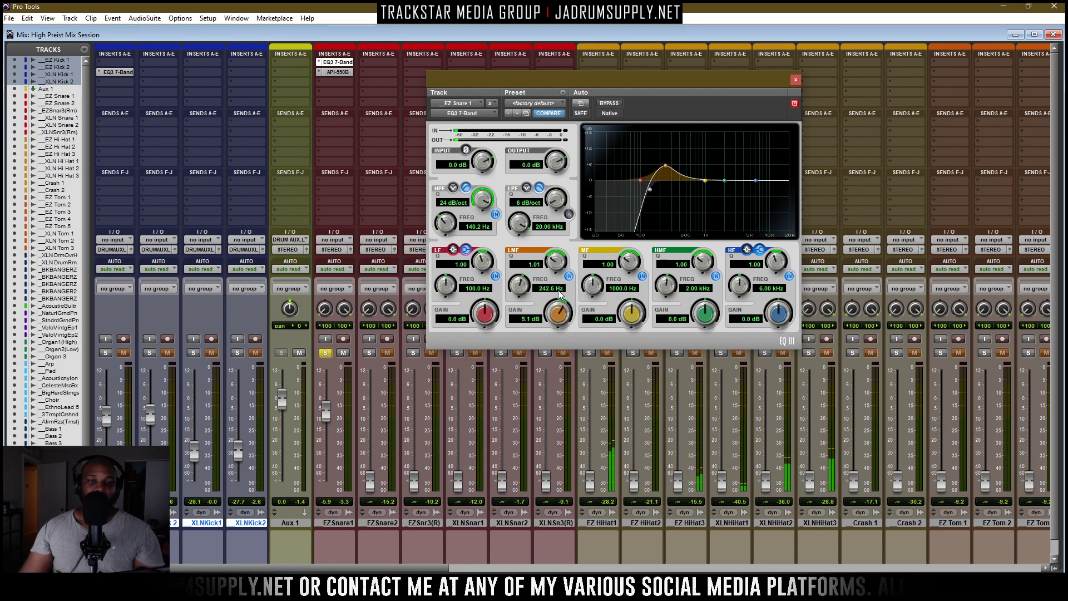
{"action": "left_click_drag", "start_coordinate": [558, 290], "coordinate": [595, 304]}
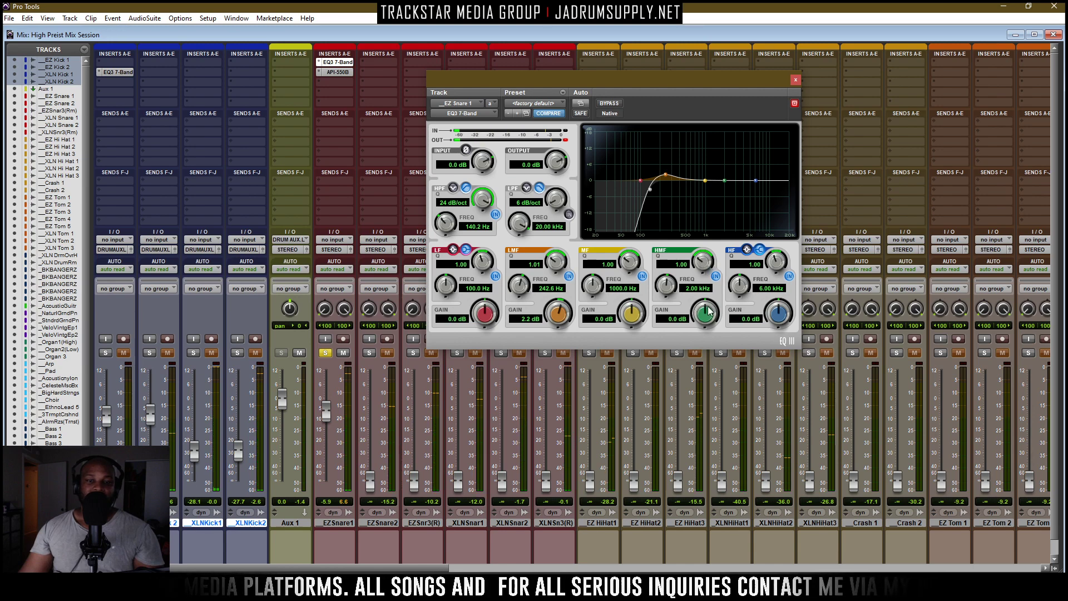
Sweep the snare EQ's HMF band with a Q of 10 and cut it 10 dB at 1.04 kHz
{"action": "left_click_drag", "start_coordinate": [708, 307], "coordinate": [668, 68]}
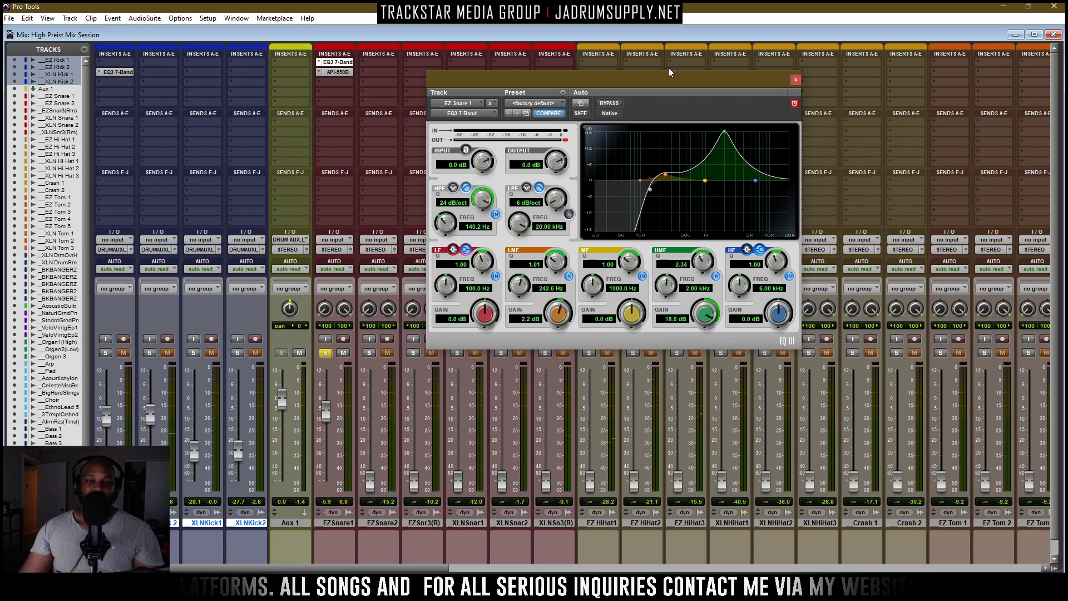
{"action": "left_click_drag", "start_coordinate": [705, 262], "coordinate": [699, 132]}
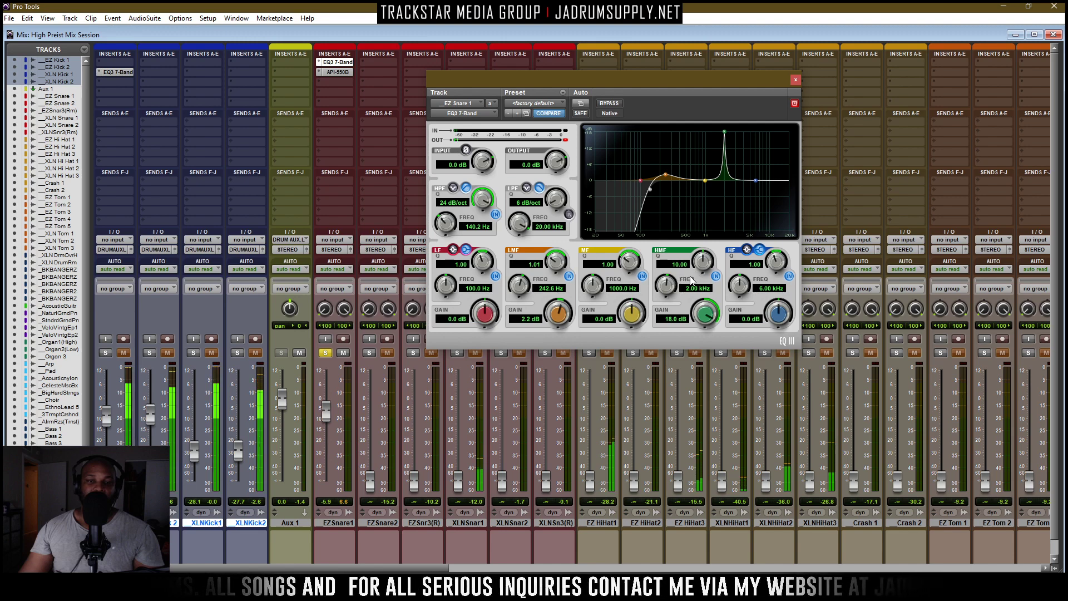
{"action": "left_click_drag", "start_coordinate": [668, 286], "coordinate": [674, 326]}
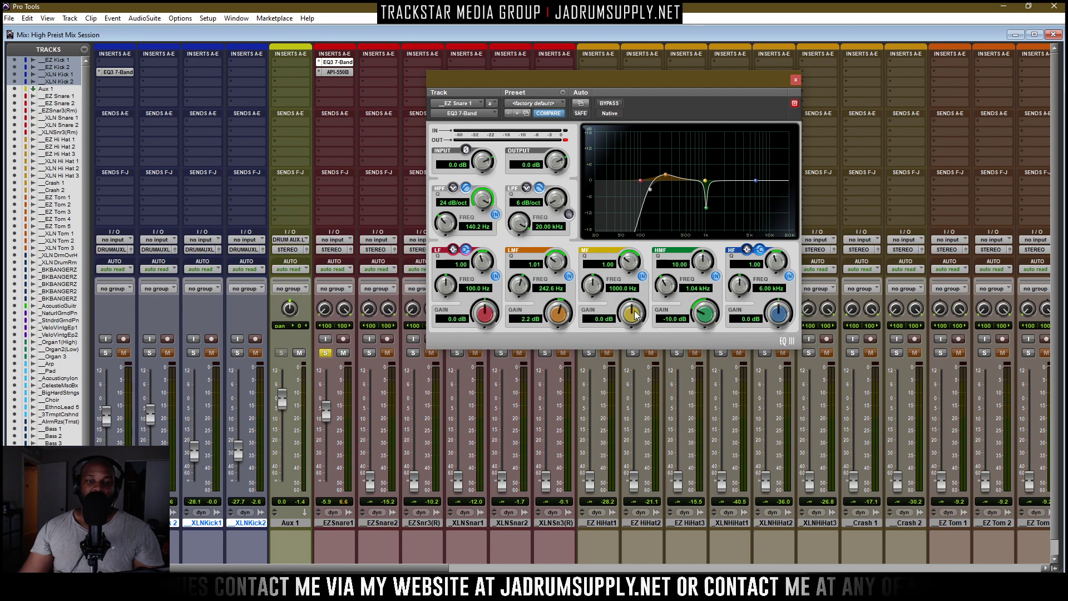
Sweep the snare EQ's MF band with a Q of 10 and cut it 7.2 dB at 2.11 kHz
{"action": "left_click_drag", "start_coordinate": [631, 305], "coordinate": [633, 215]}
{"action": "left_click_drag", "start_coordinate": [627, 257], "coordinate": [600, 72]}
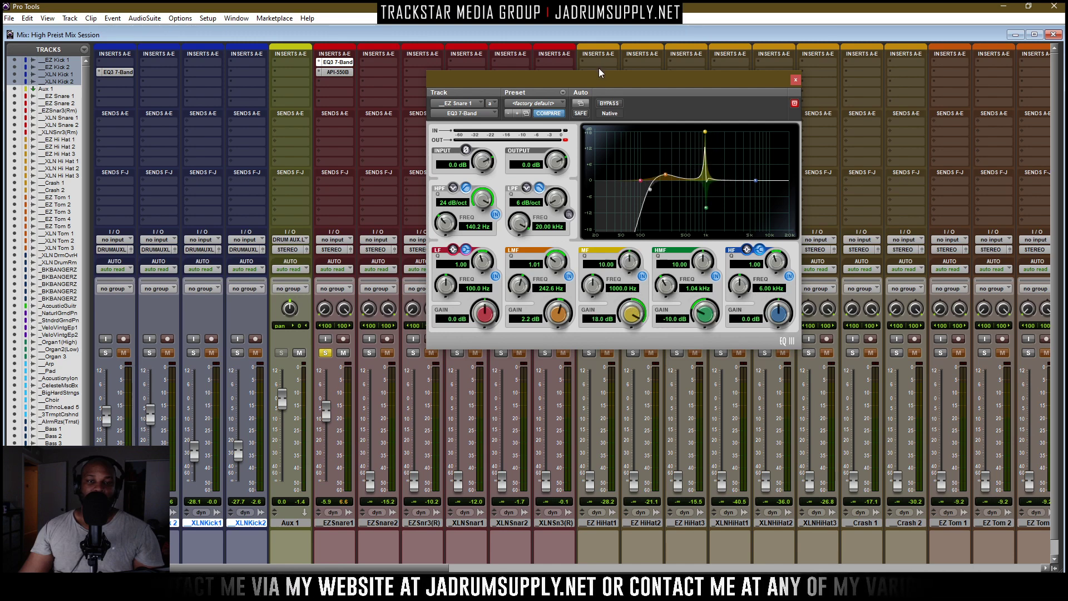
{"action": "left_click_drag", "start_coordinate": [593, 267], "coordinate": [596, 278]}
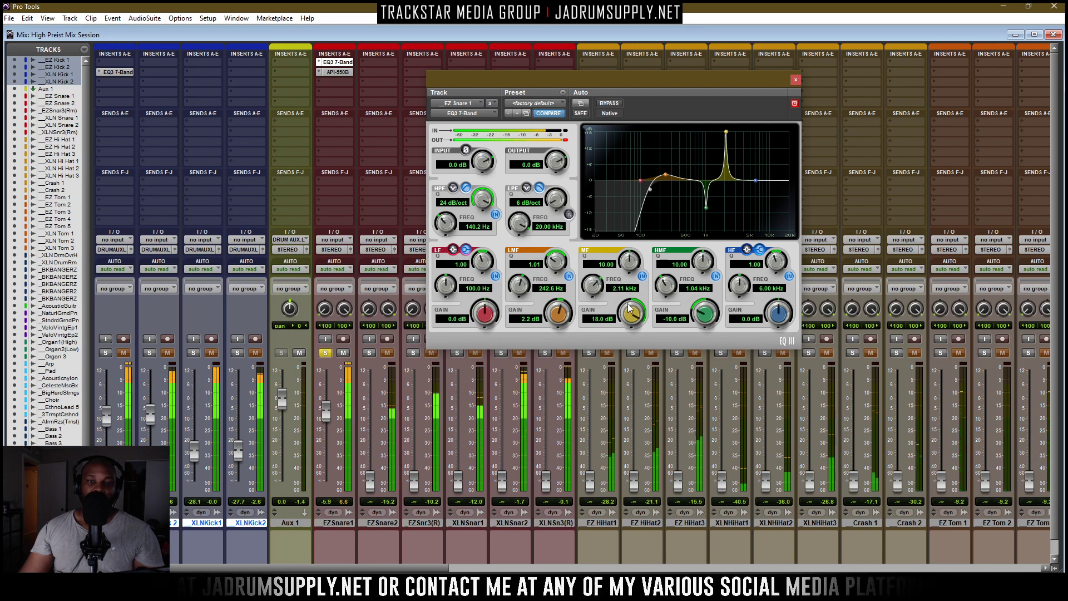
{"action": "left_click_drag", "start_coordinate": [631, 313], "coordinate": [639, 397]}
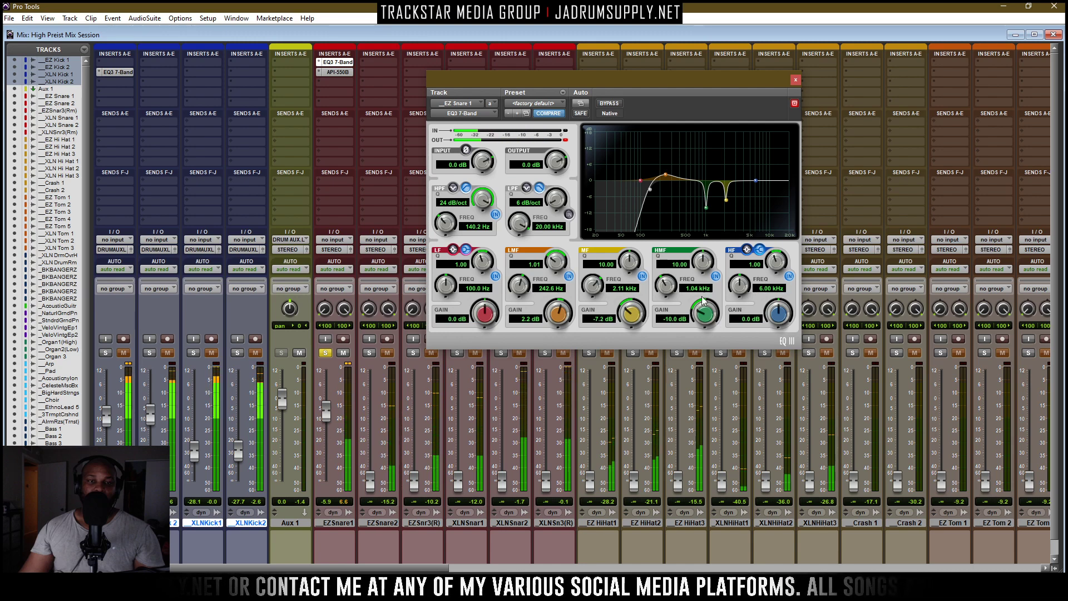
Set the snare EQ's LF Q to 0.90 and its LMF band to 1.5 dB at 254.6 Hz with a Q of 0.65
{"action": "left_click_drag", "start_coordinate": [476, 266], "coordinate": [480, 274]}
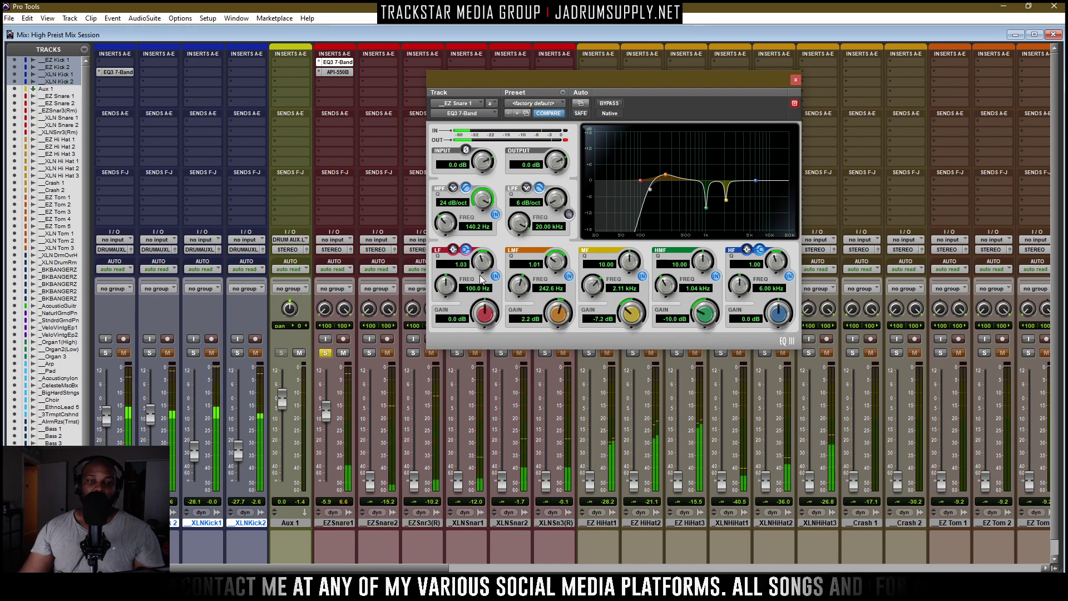
{"action": "mouse_move", "coordinate": [557, 320]}
{"action": "left_mouse_down"}
{"action": "mouse_move", "coordinate": [559, 306]}
{"action": "mouse_move", "coordinate": [520, 283]}
{"action": "mouse_move", "coordinate": [555, 295]}
{"action": "mouse_move", "coordinate": [565, 329]}
{"action": "left_mouse_up"}
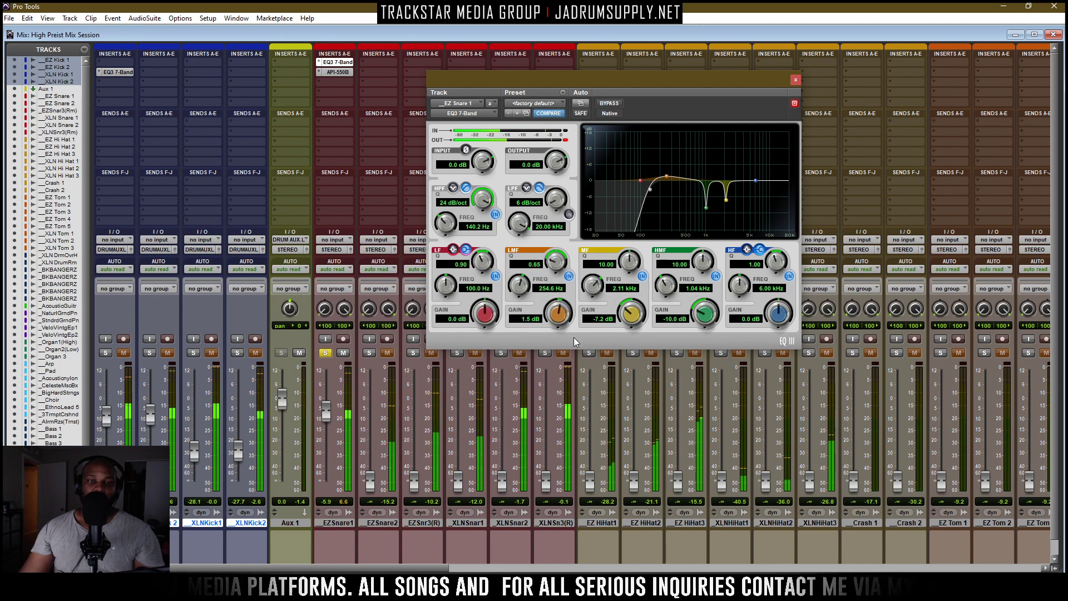
Set the snare EQ's LMF gain to 1.9 dB, and bring up the API-550B equalizer on EZSnare1
{"action": "left_click_drag", "start_coordinate": [559, 316], "coordinate": [559, 312]}
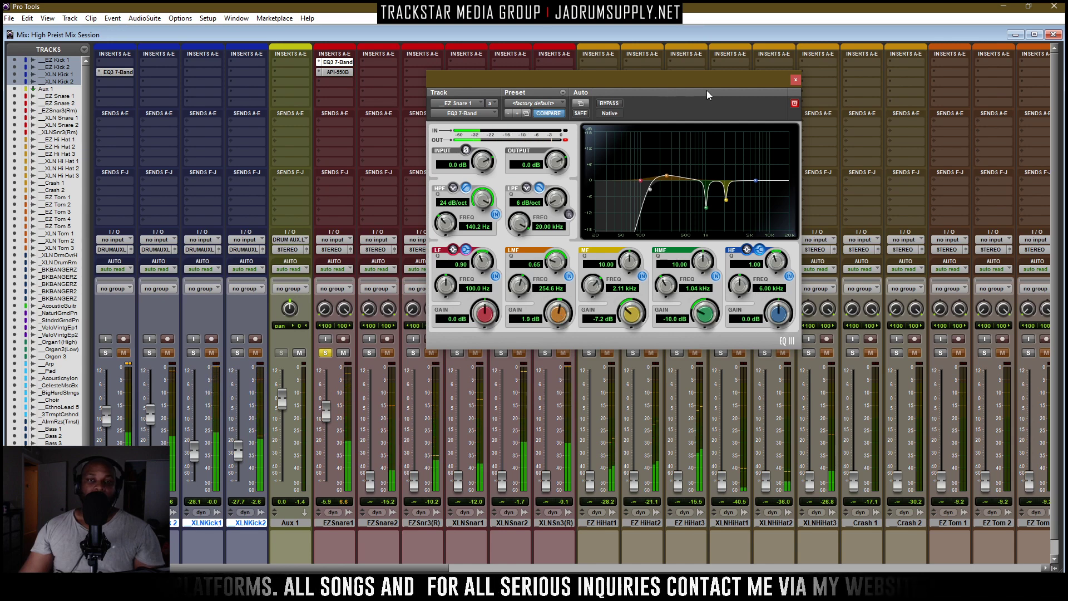
{"action": "left_click", "coordinate": [796, 79]}
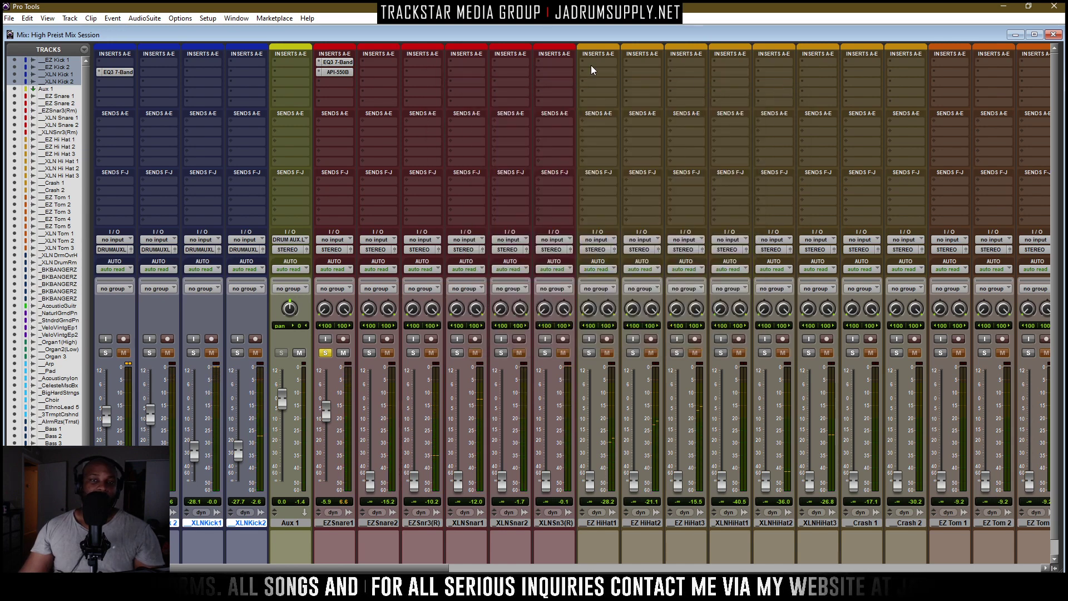
{"action": "left_click", "coordinate": [339, 71]}
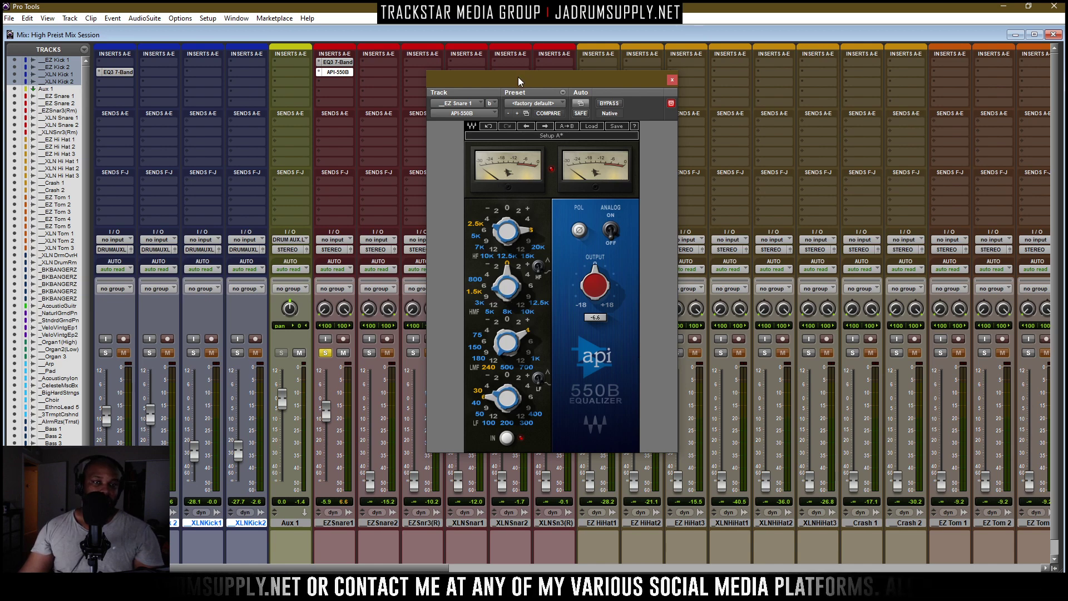
{"action": "left_click_drag", "start_coordinate": [519, 77], "coordinate": [589, 95]}
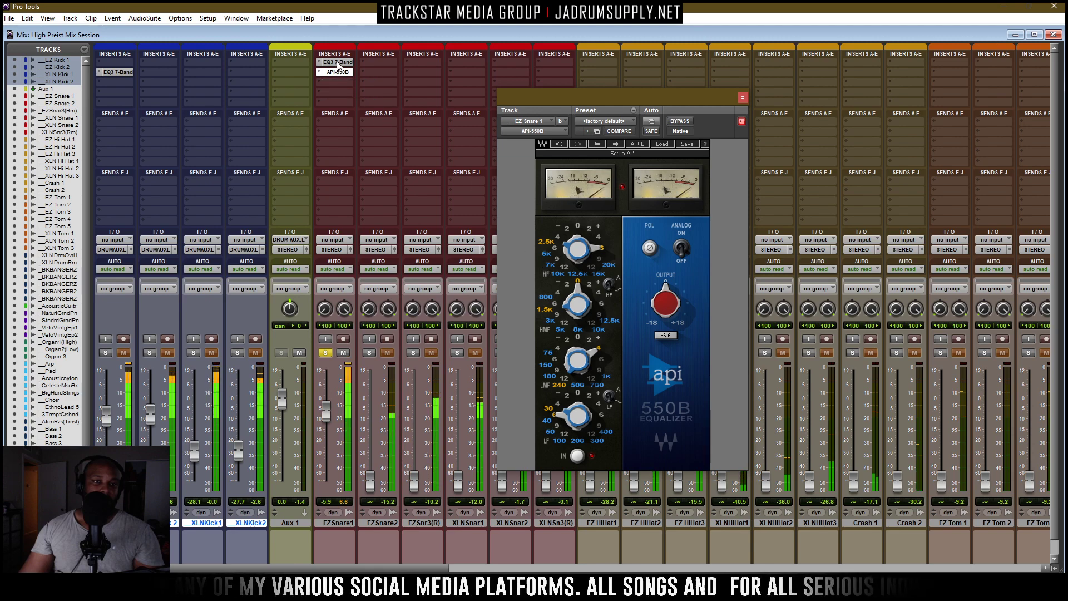
Deepen the HMF and MF cuts to -18.0 dB in EZSnare1's EQ3 7-Band
{"action": "left_click", "coordinate": [338, 63]}
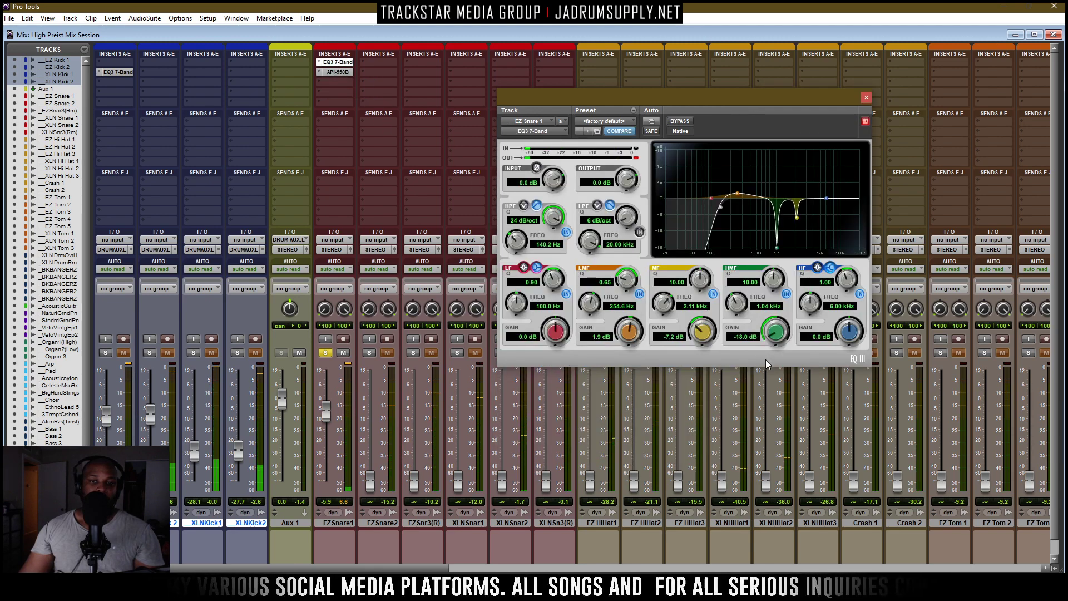
{"action": "left_click_drag", "start_coordinate": [706, 383], "coordinate": [706, 393]}
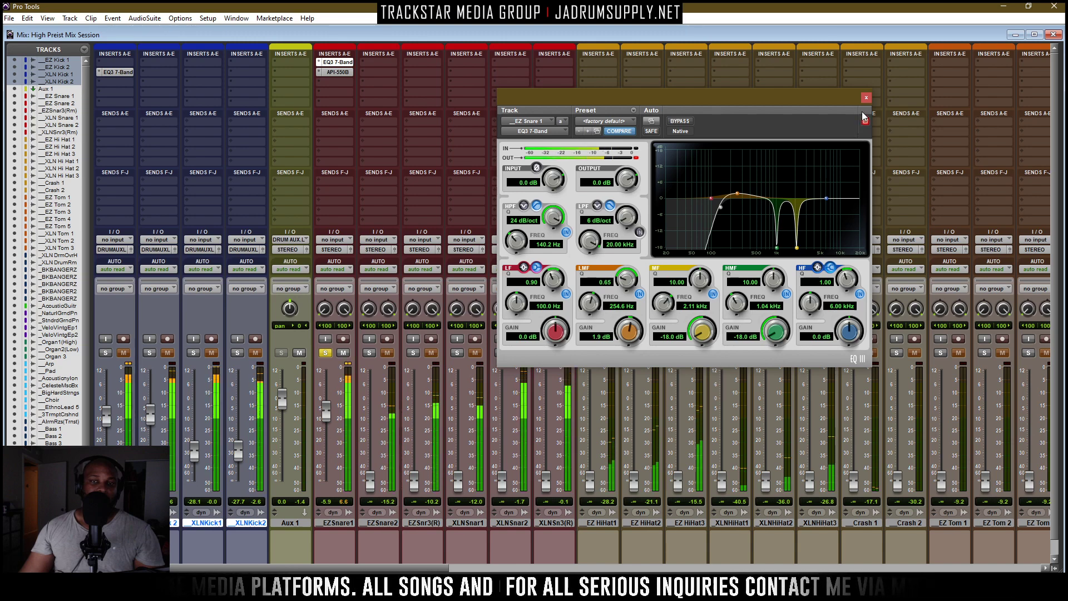
{"action": "left_click", "coordinate": [337, 61]}
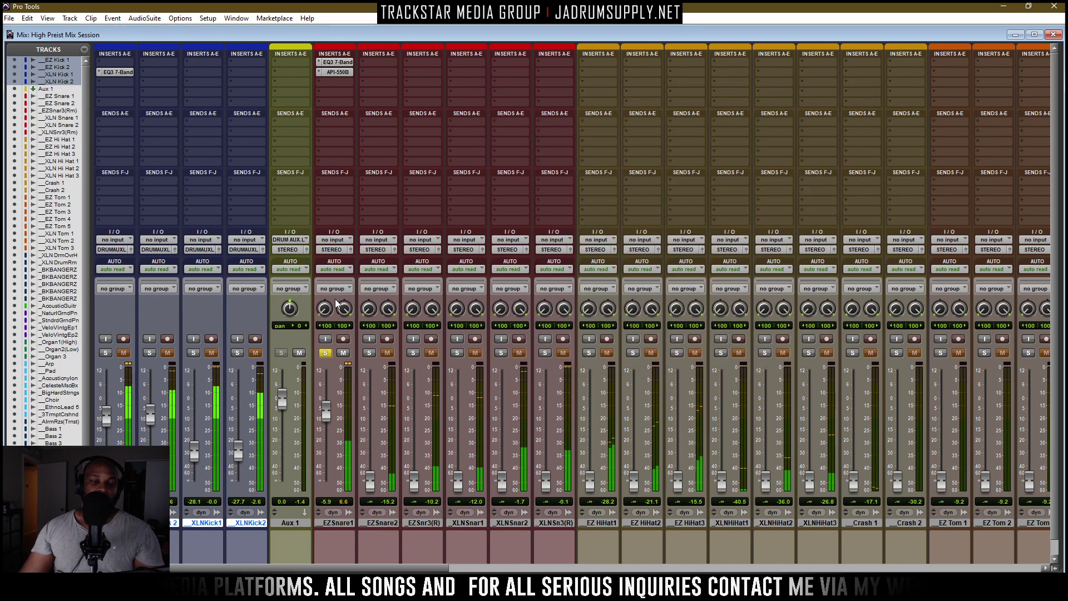
Unsolo EZSnare1 and balance the snare faders: EZSnare1 at -8.5 dB, EZSnare2 at -6.1 dB and EZSnr3(R) at about -11.8 dB
{"action": "left_click", "coordinate": [326, 353]}
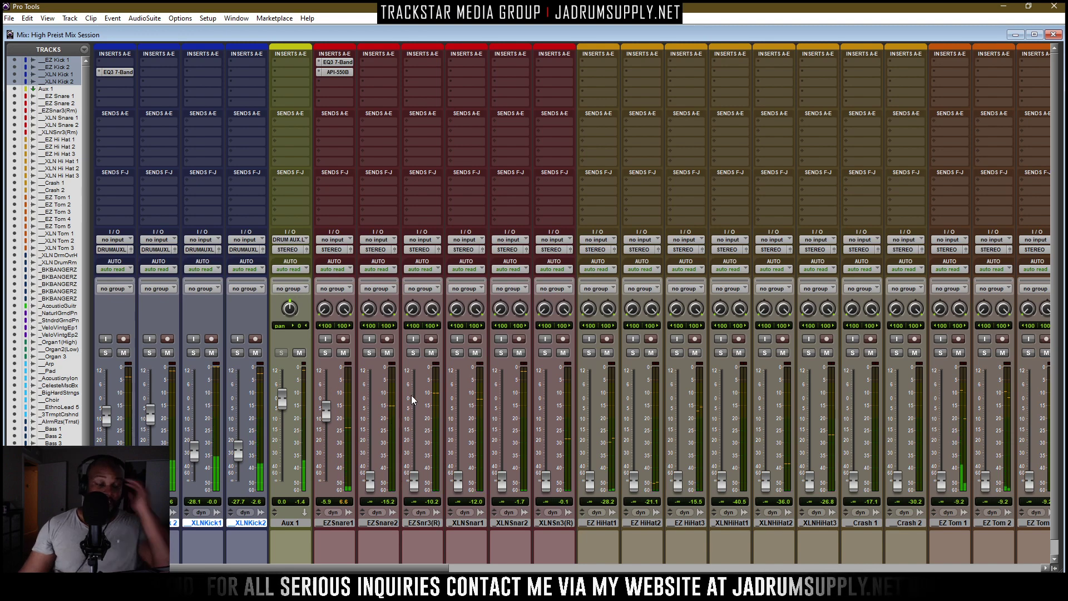
{"action": "left_click_drag", "start_coordinate": [329, 403], "coordinate": [333, 442]}
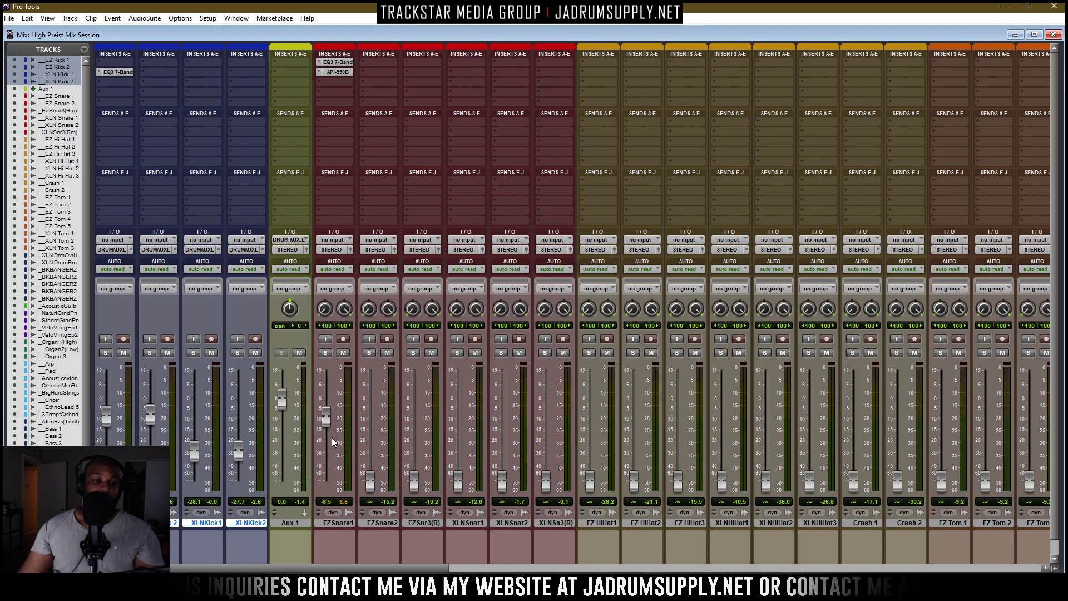
{"action": "left_click_drag", "start_coordinate": [370, 479], "coordinate": [373, 426]}
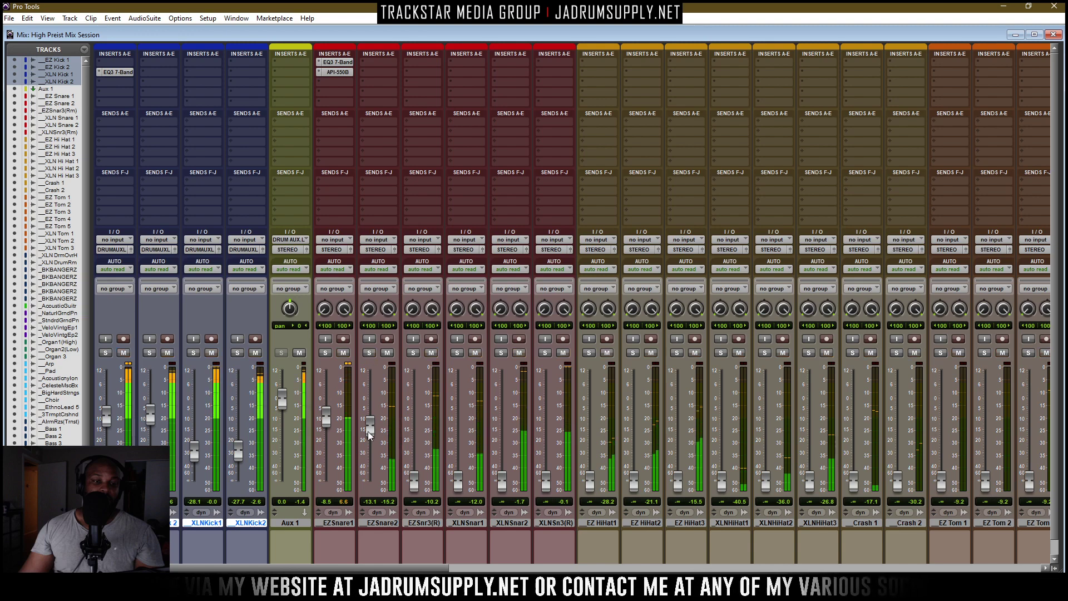
{"action": "left_click_drag", "start_coordinate": [370, 436], "coordinate": [371, 415]}
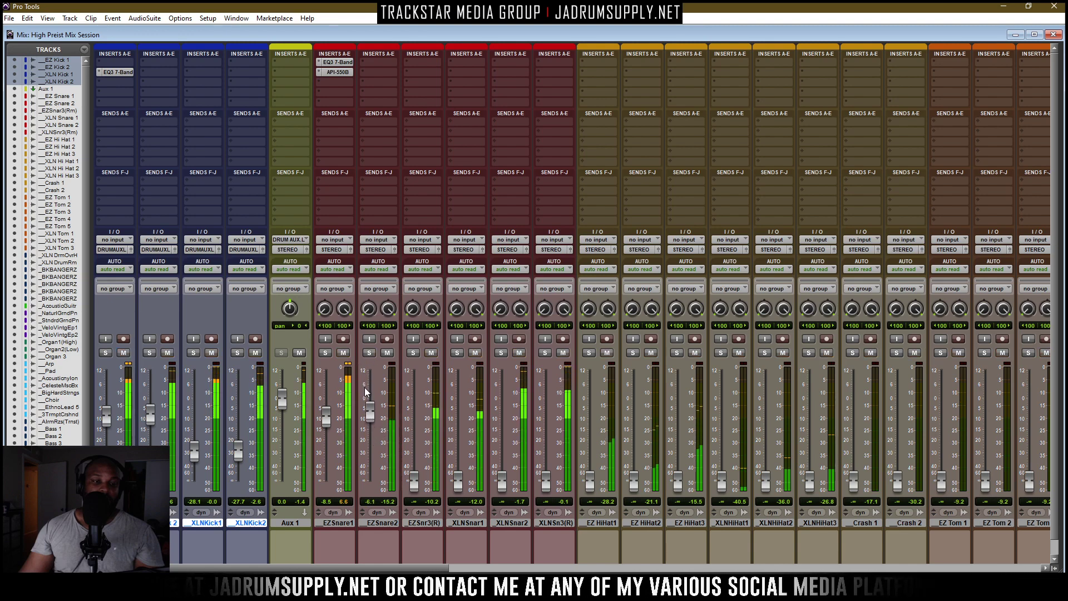
{"action": "left_click_drag", "start_coordinate": [414, 482], "coordinate": [413, 424]}
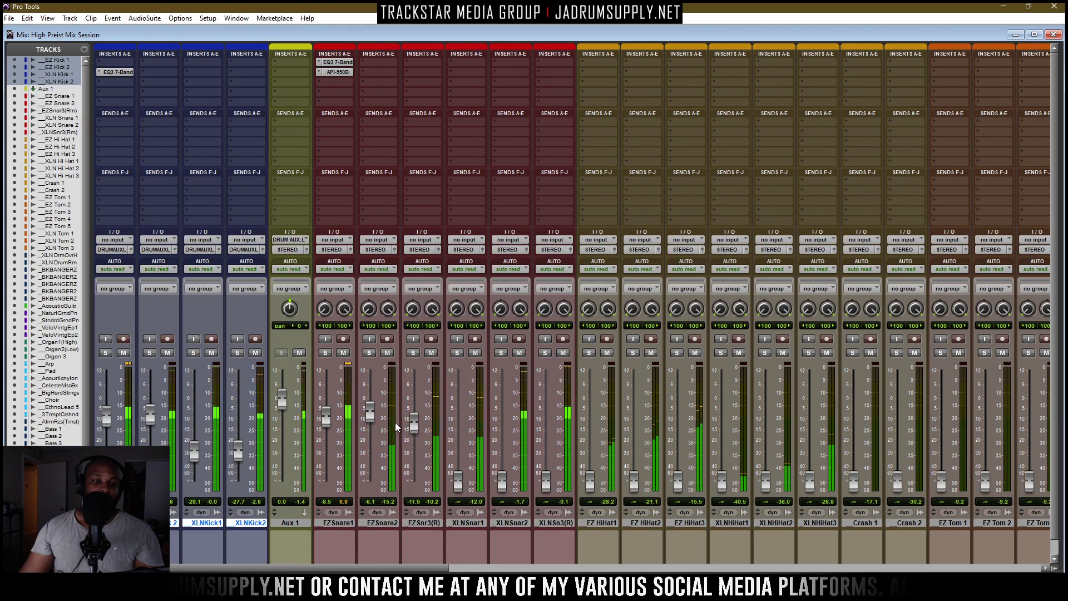
Audition the acoustic guitar track with its fader raised to 0.0 dB, and pull the fader back down
{"action": "left_click", "coordinate": [697, 565]}
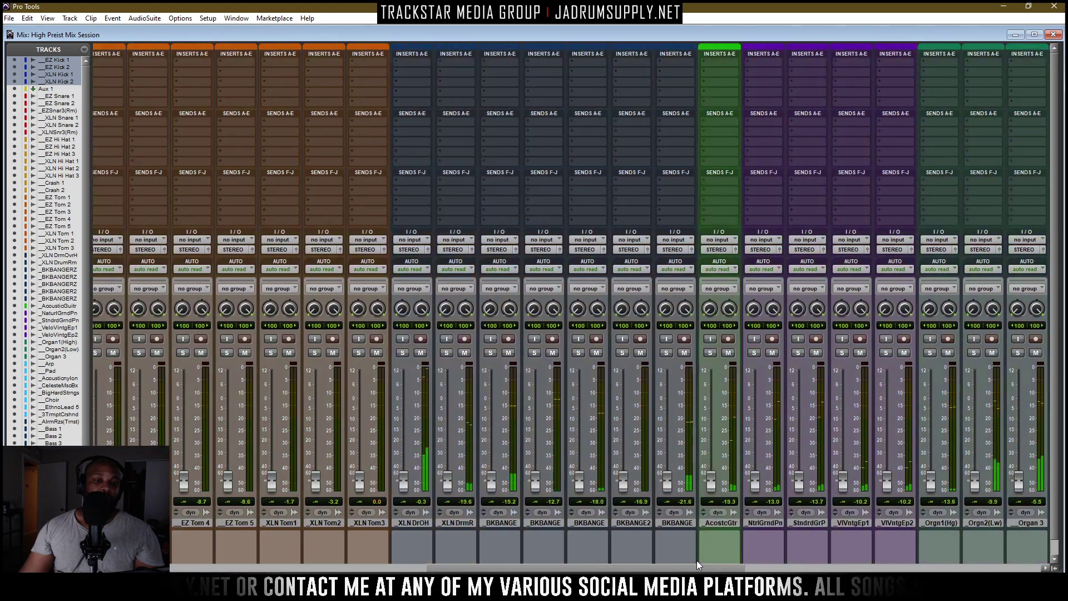
{"action": "left_click_drag", "start_coordinate": [697, 561], "coordinate": [789, 551]}
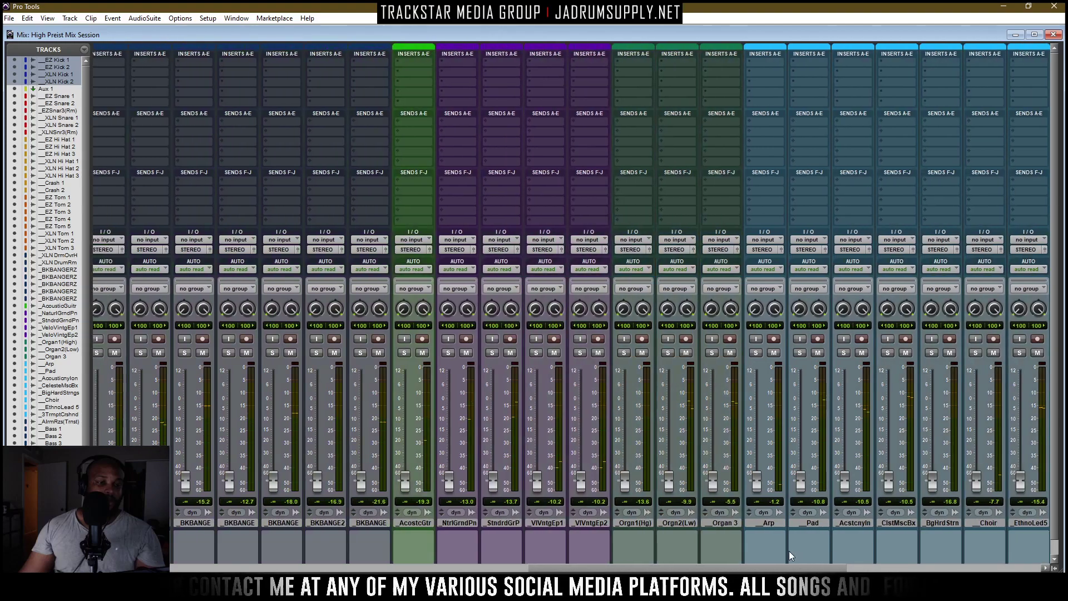
{"action": "left_click", "coordinate": [405, 481], "text": "alt"}
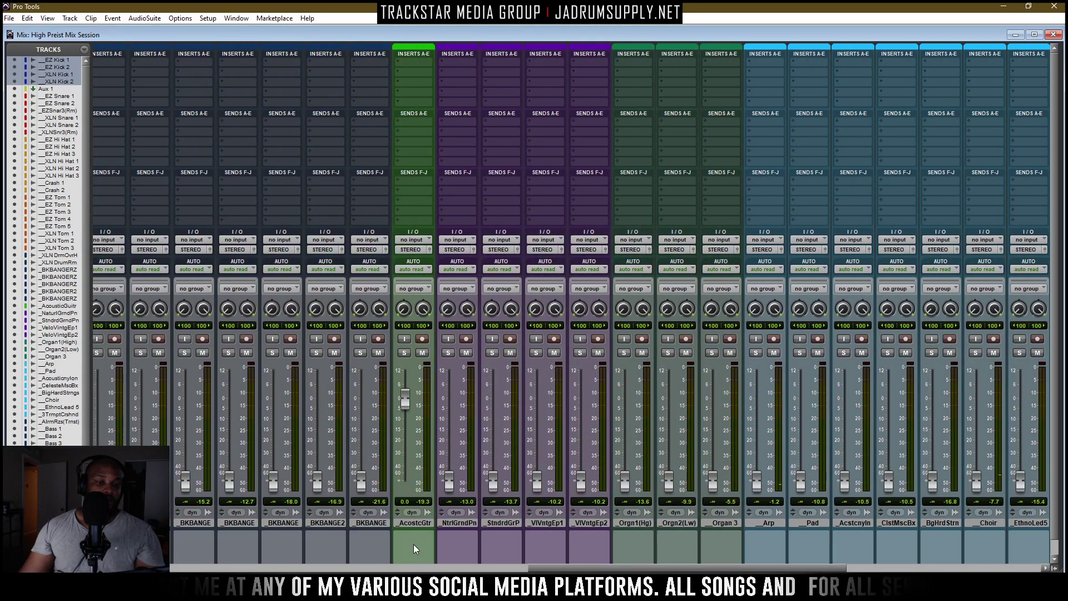
{"action": "key", "text": "space"}
{"action": "left_click_drag", "start_coordinate": [541, 568], "coordinate": [460, 568]}
{"action": "left_click_drag", "start_coordinate": [643, 398], "coordinate": [641, 496]}
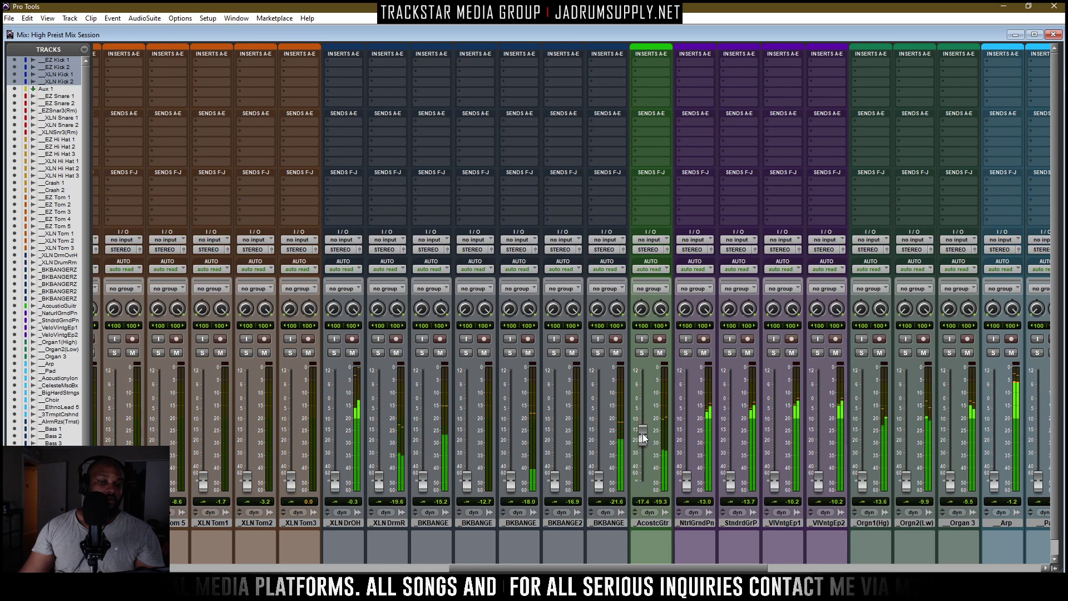
Insert the mono SSLComp compressor on the first insert slot of the Aux 1 drum track
{"action": "left_click_drag", "start_coordinate": [485, 568], "coordinate": [205, 569]}
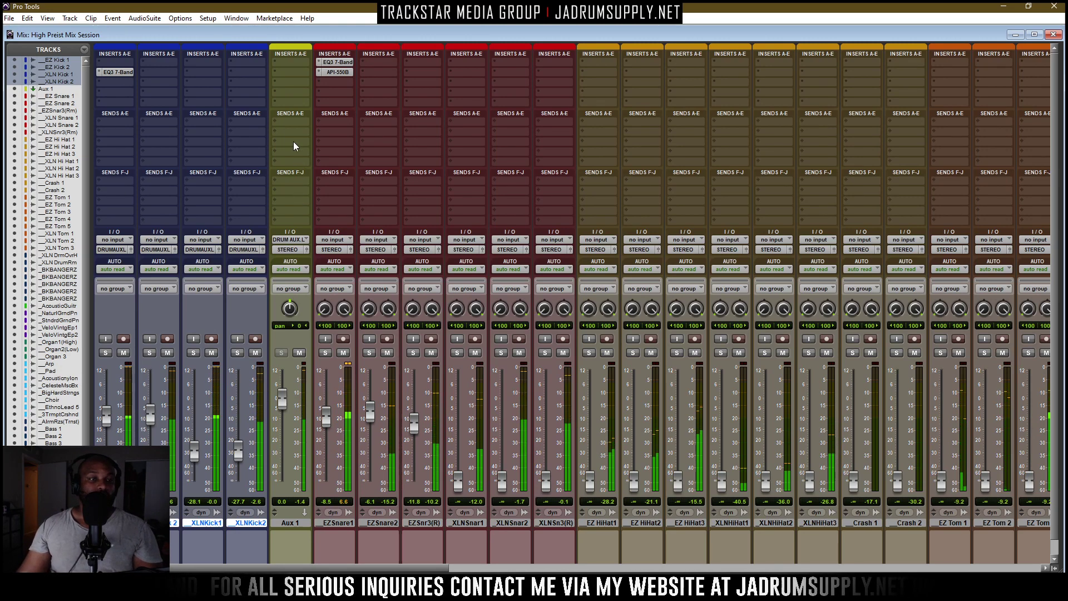
{"action": "left_click", "coordinate": [292, 61]}
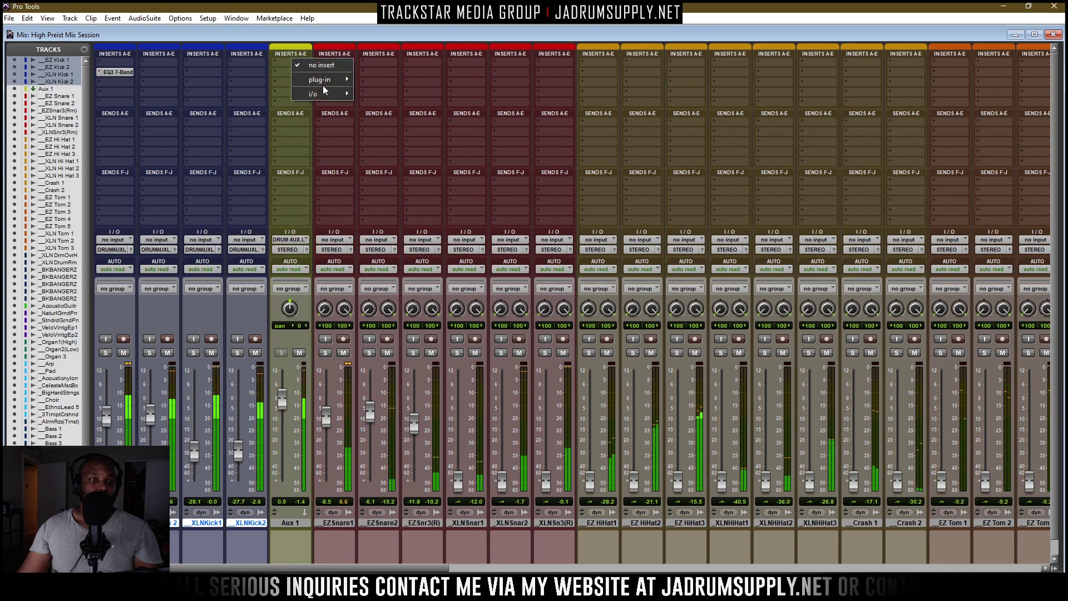
{"action": "mouse_move", "coordinate": [346, 80]}
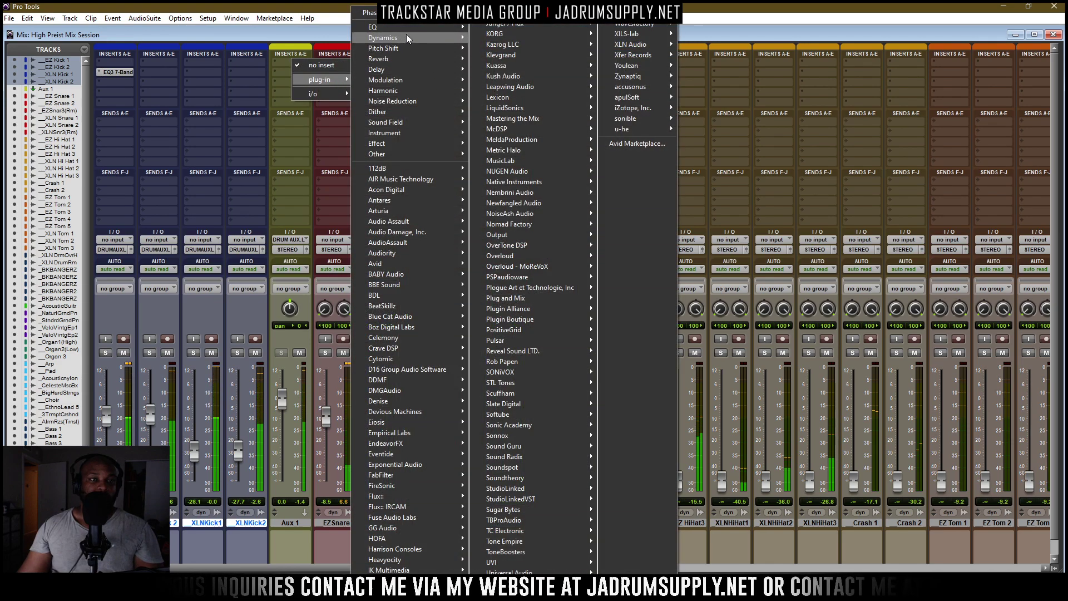
{"action": "mouse_move", "coordinate": [406, 37]}
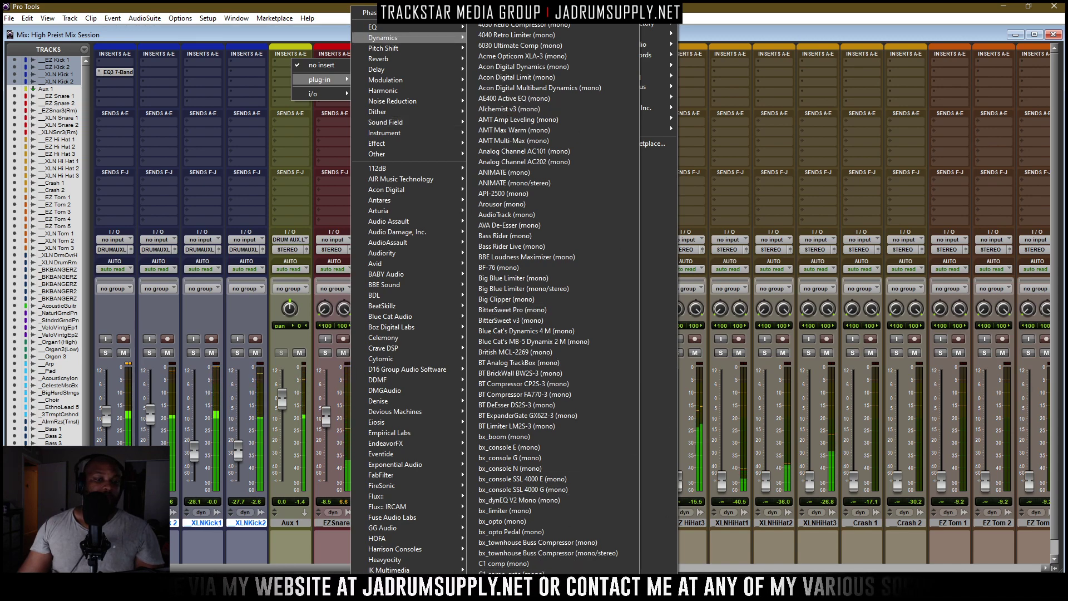
{"action": "scroll", "coordinate": [552, 300], "scroll_direction": "down", "scroll_amount": 5}
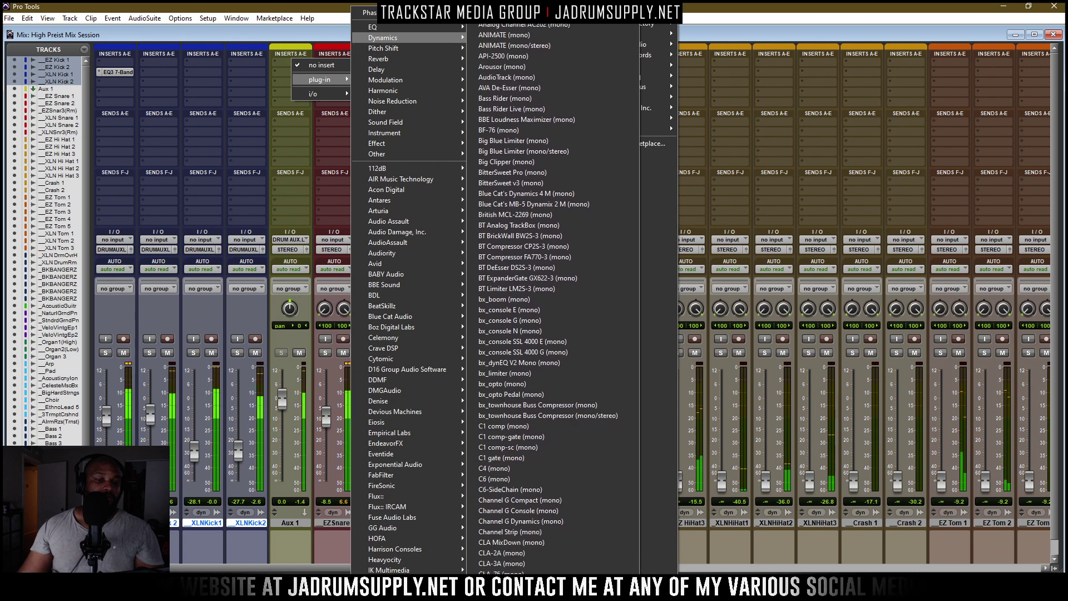
{"action": "scroll", "coordinate": [553, 300], "scroll_direction": "down", "scroll_amount": 6}
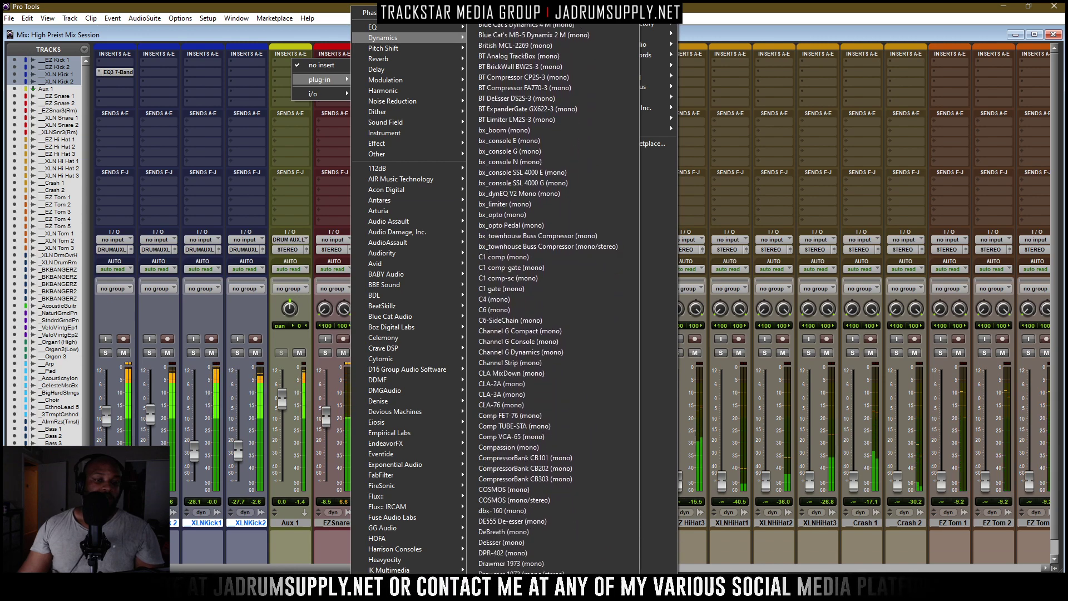
{"action": "scroll", "coordinate": [553, 300], "scroll_direction": "down", "scroll_amount": 6}
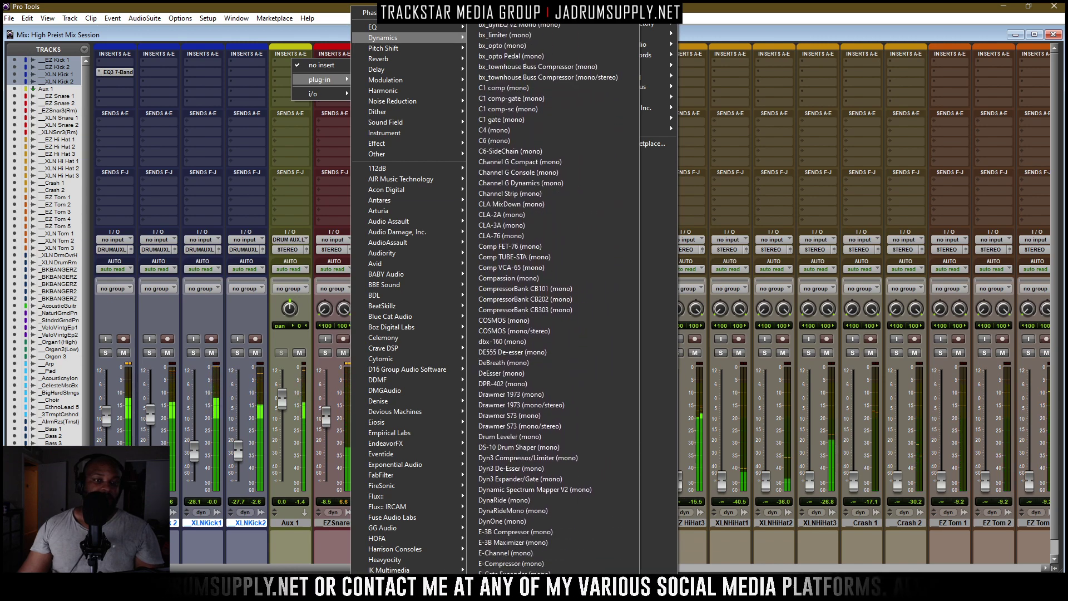
{"action": "scroll", "coordinate": [553, 301], "scroll_direction": "down", "scroll_amount": 5}
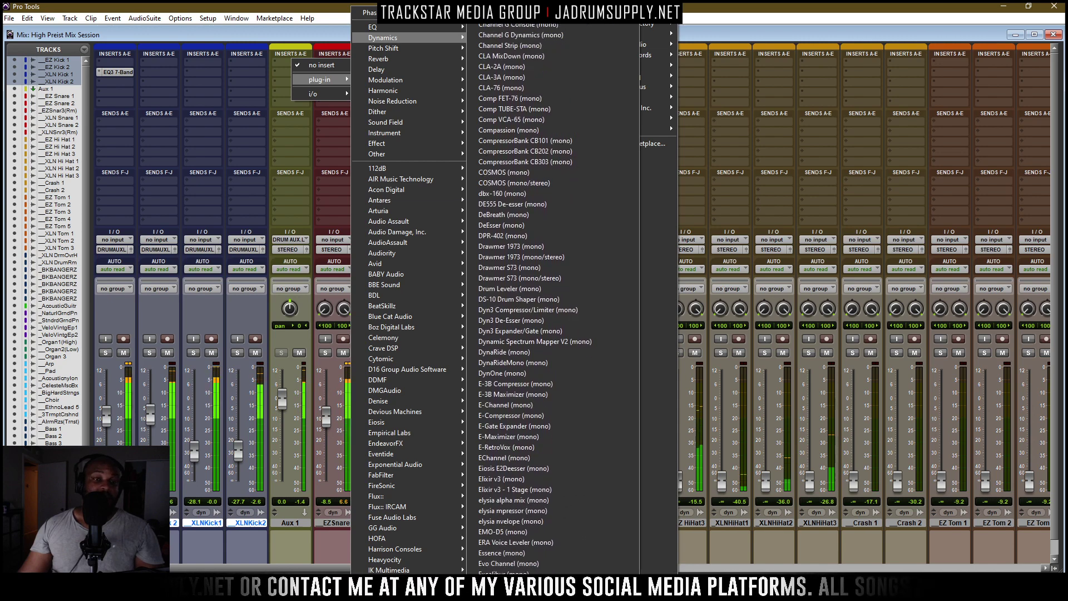
{"action": "scroll", "coordinate": [553, 300], "scroll_direction": "down", "scroll_amount": 3}
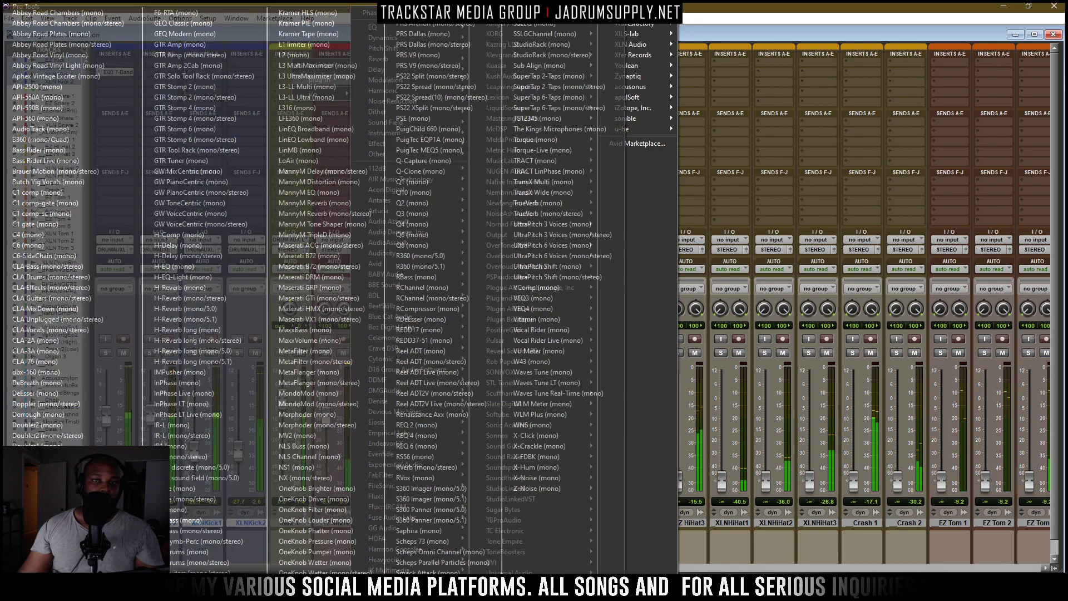
{"action": "mouse_move", "coordinate": [634, 23]}
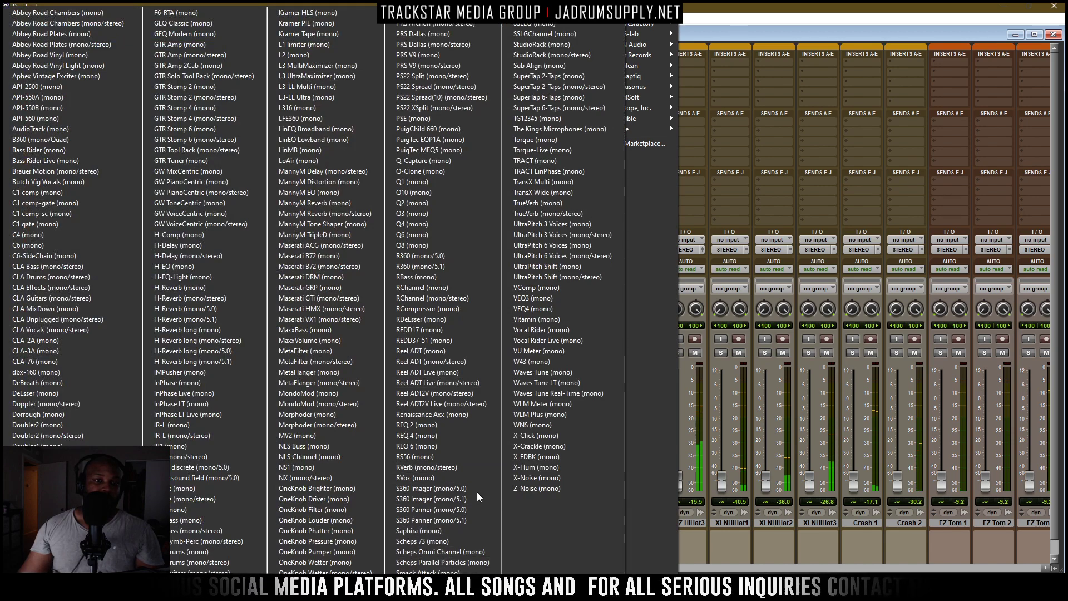
{"action": "left_click", "coordinate": [534, 12]}
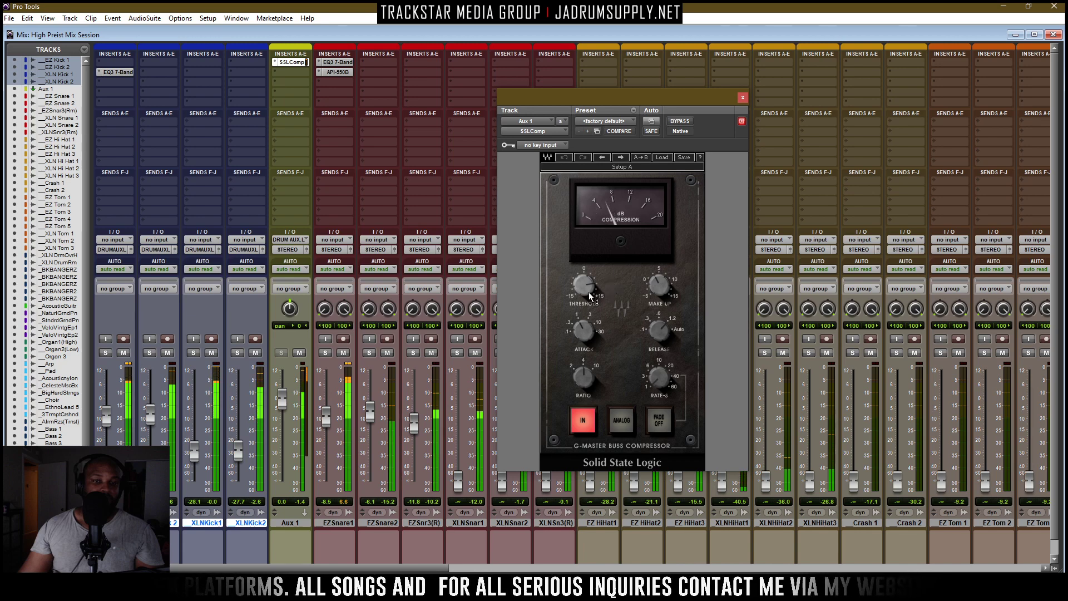
Adjust the attack and threshold of Aux 1's SSLComp, and enter 3 for the make-up gain
{"action": "left_click_drag", "start_coordinate": [579, 332], "coordinate": [579, 326]}
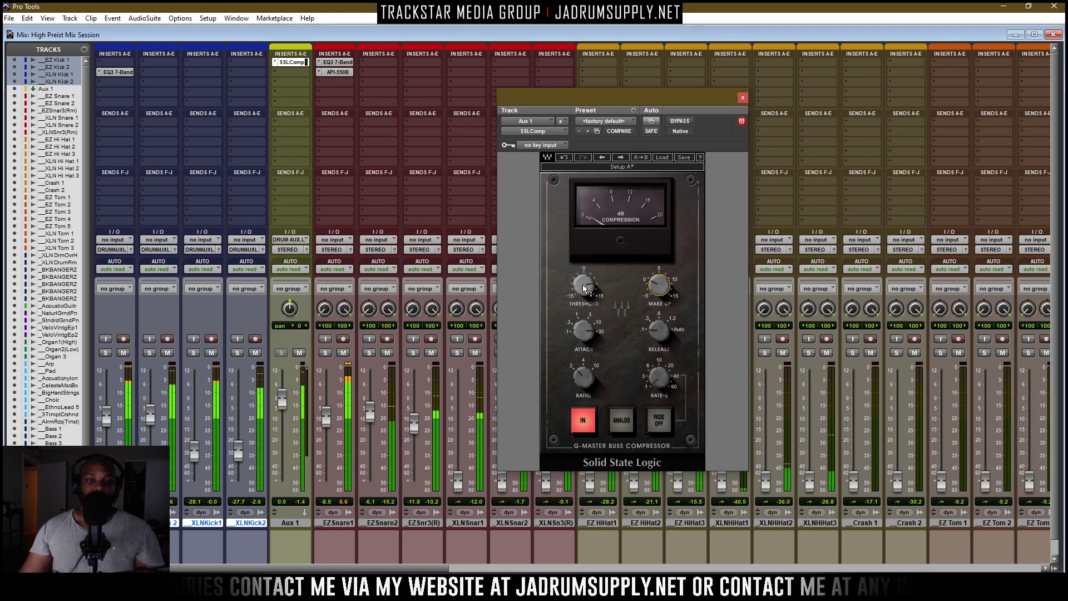
{"action": "left_click_drag", "start_coordinate": [583, 285], "coordinate": [584, 287]}
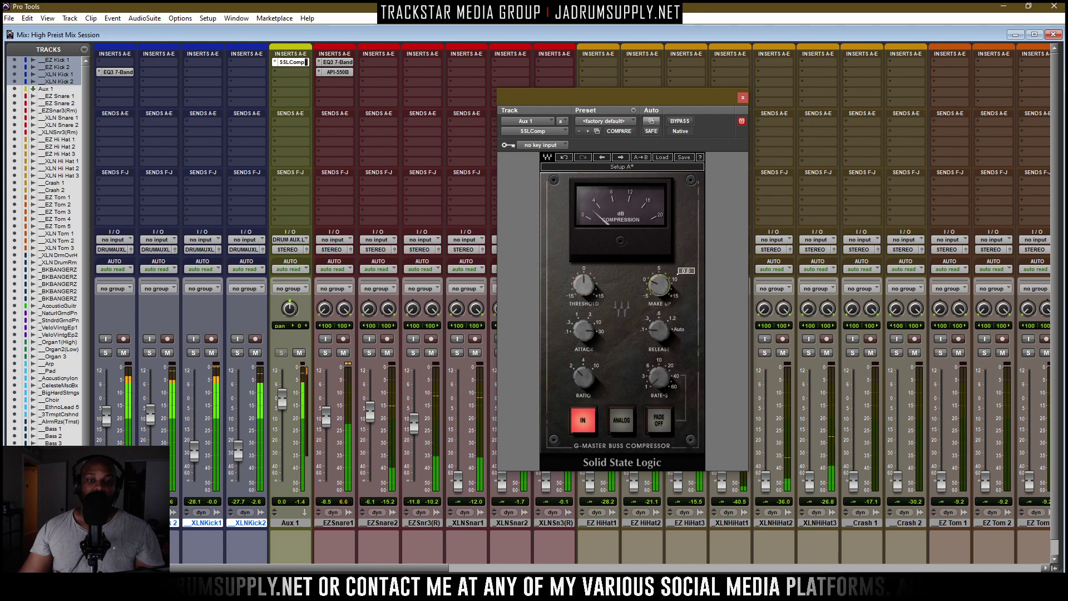
{"action": "type", "text": "3"}
{"action": "key", "text": "Return"}
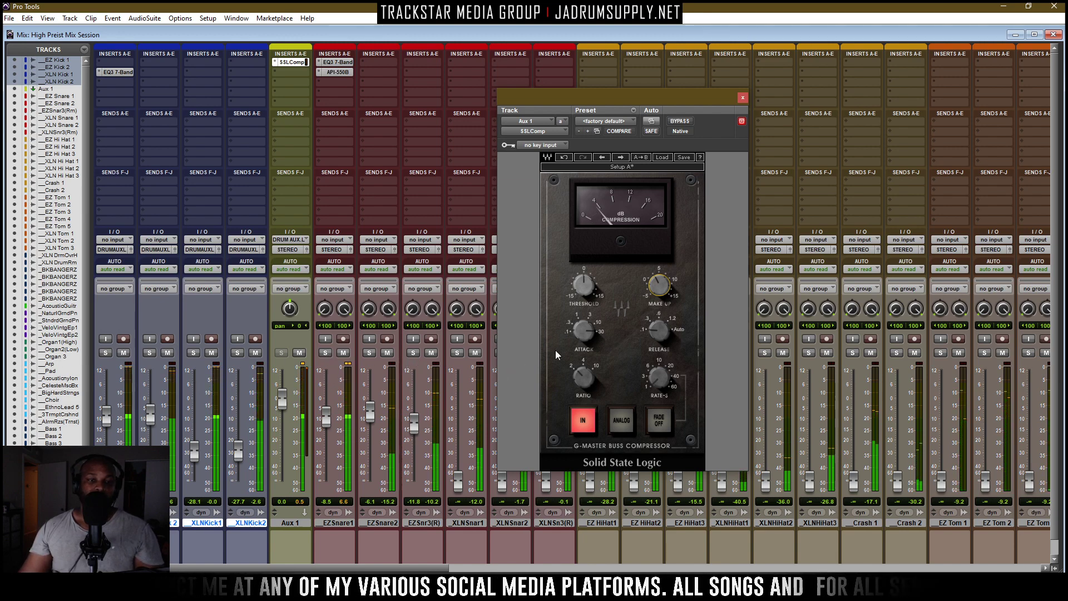
Fine-tune the SSLComp's threshold and make-up gain on Aux 1, and close the plug-in
{"action": "left_click_drag", "start_coordinate": [590, 284], "coordinate": [589, 278]}
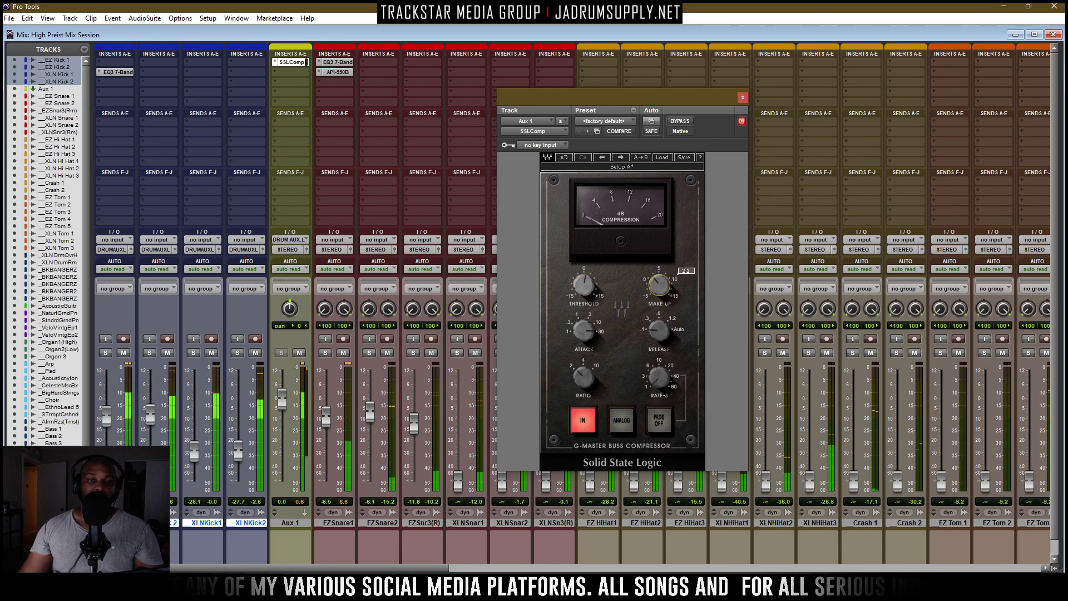
{"action": "left_click_drag", "start_coordinate": [659, 287], "coordinate": [659, 298]}
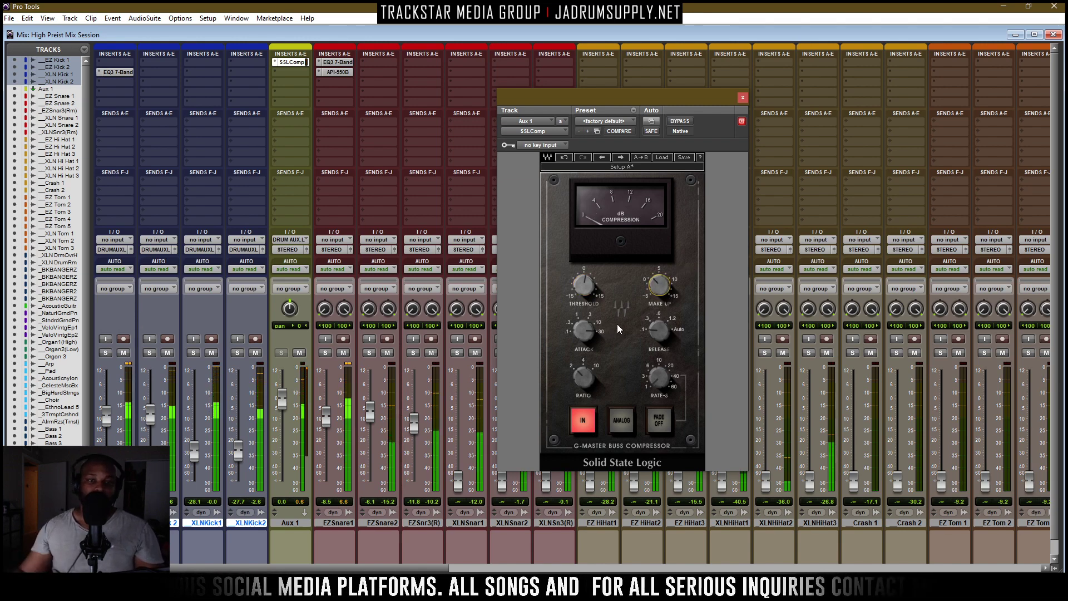
{"action": "left_click", "coordinate": [742, 97]}
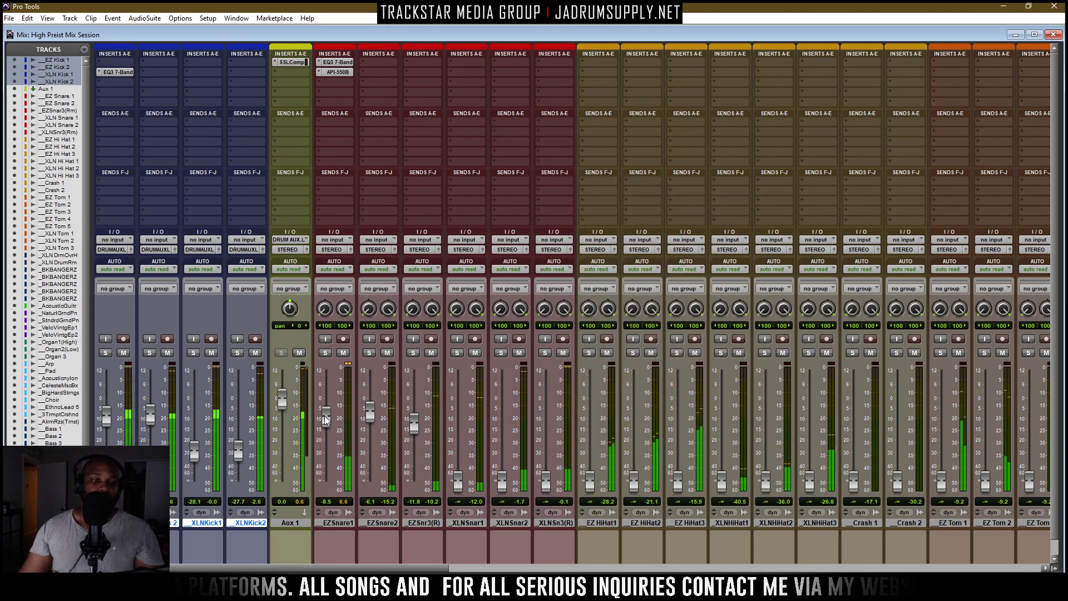
Raise the EZSnare2 fader slightly and set the EZSnr3(R) fader to -9.1 dB
{"action": "left_click_drag", "start_coordinate": [369, 410], "coordinate": [369, 398]}
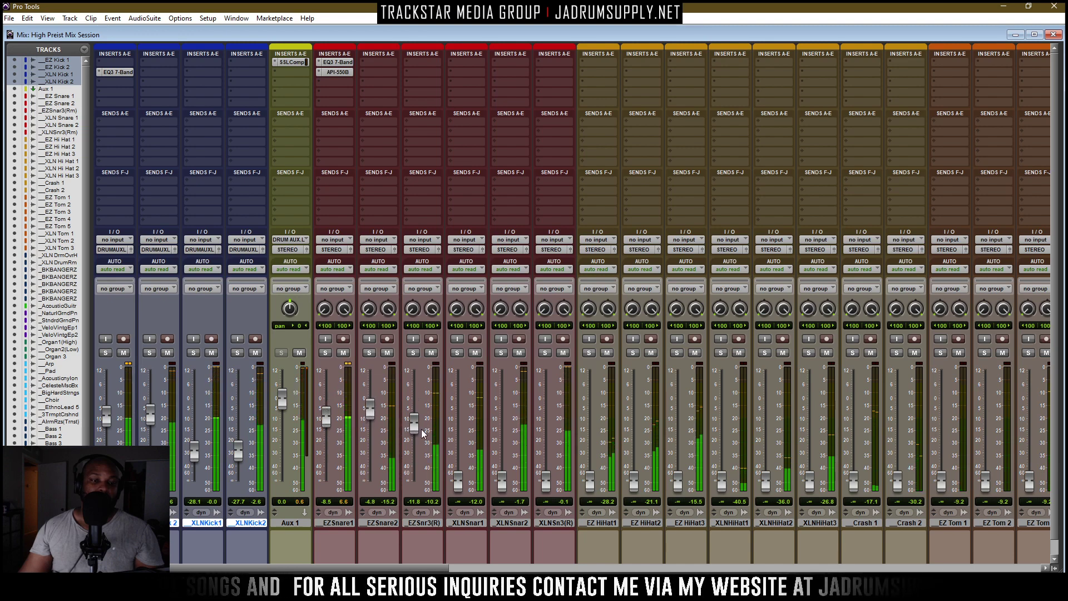
{"action": "left_click_drag", "start_coordinate": [412, 431], "coordinate": [412, 429]}
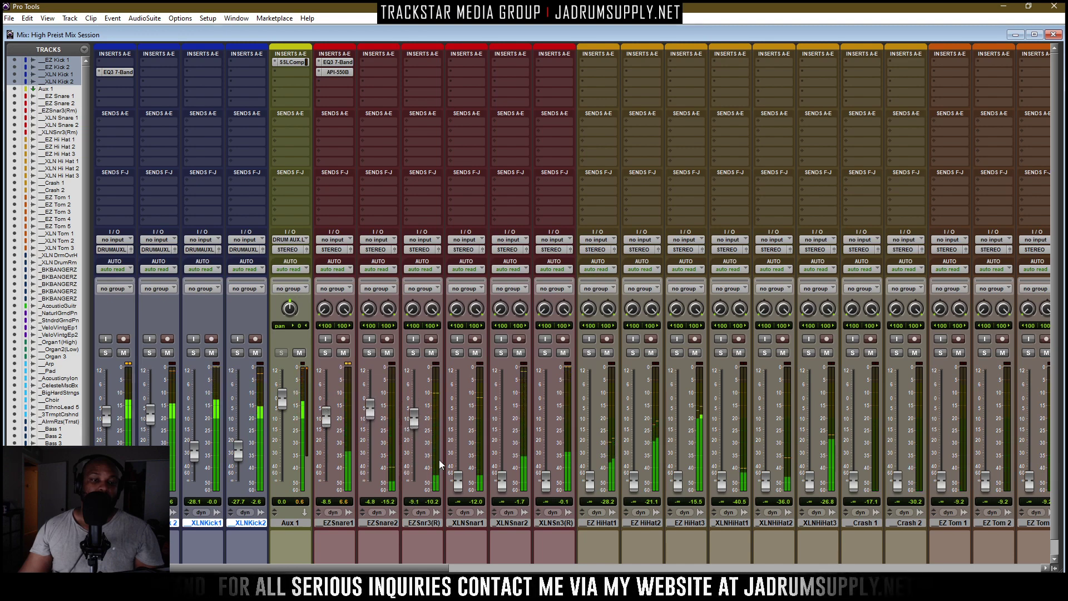
Raise the XLNSnar1 fader, solo the track briefly to audition it, and bring the level to -11.6 dB
{"action": "left_click_drag", "start_coordinate": [457, 479], "coordinate": [453, 412]}
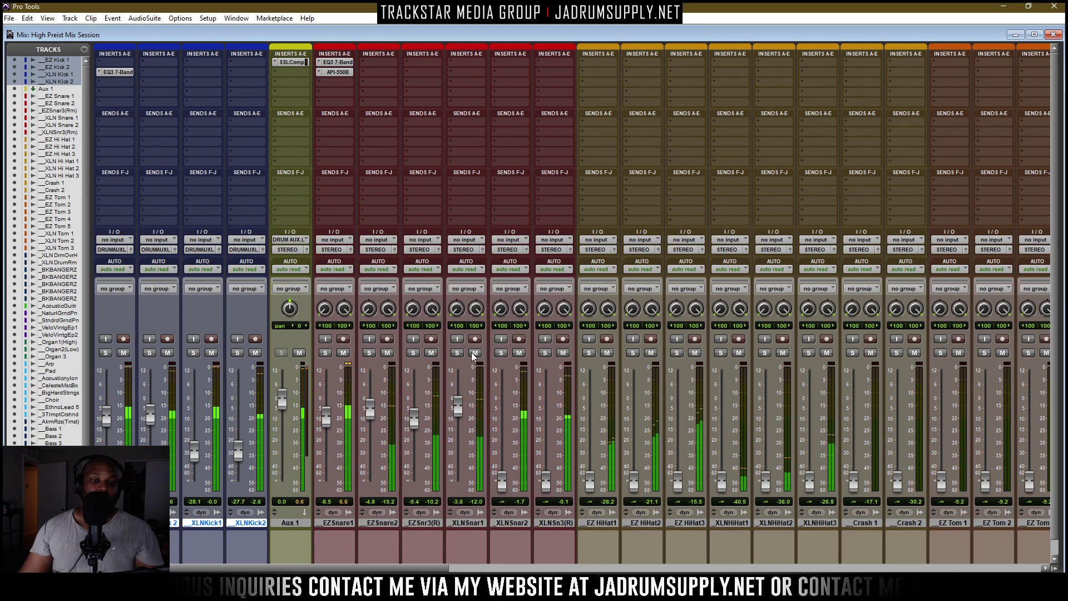
{"action": "left_click", "coordinate": [457, 354]}
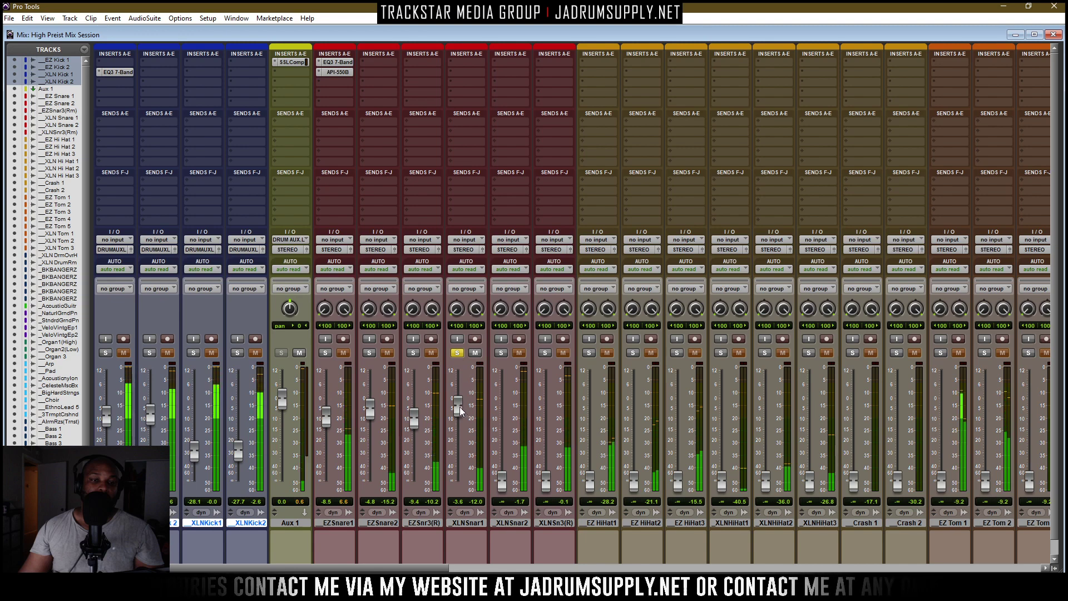
{"action": "left_click", "coordinate": [456, 353]}
{"action": "left_click_drag", "start_coordinate": [458, 409], "coordinate": [459, 424]}
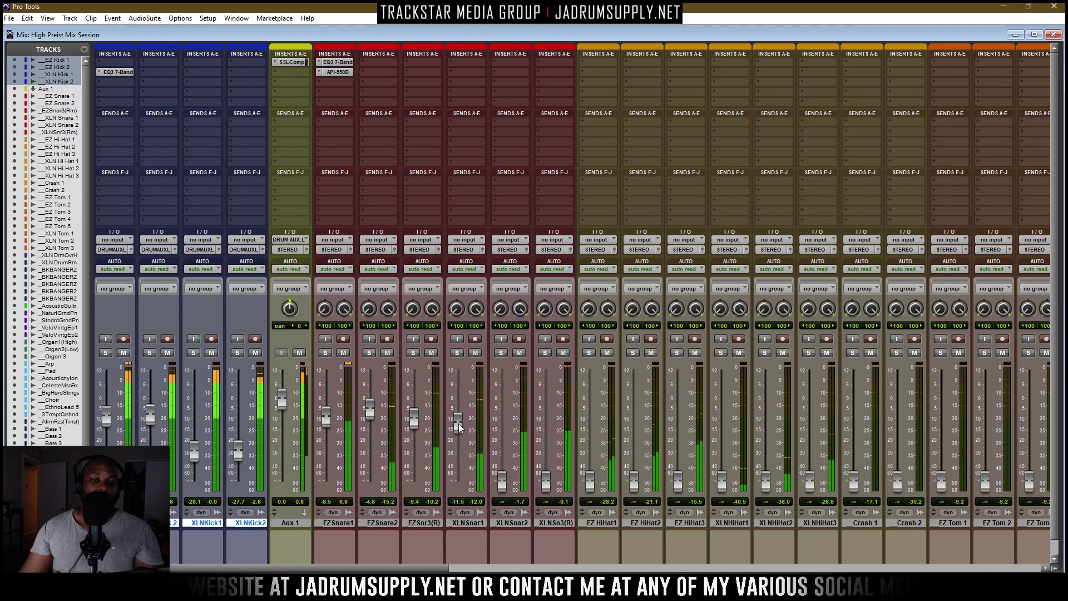
{"action": "left_click_drag", "start_coordinate": [458, 424], "coordinate": [458, 426]}
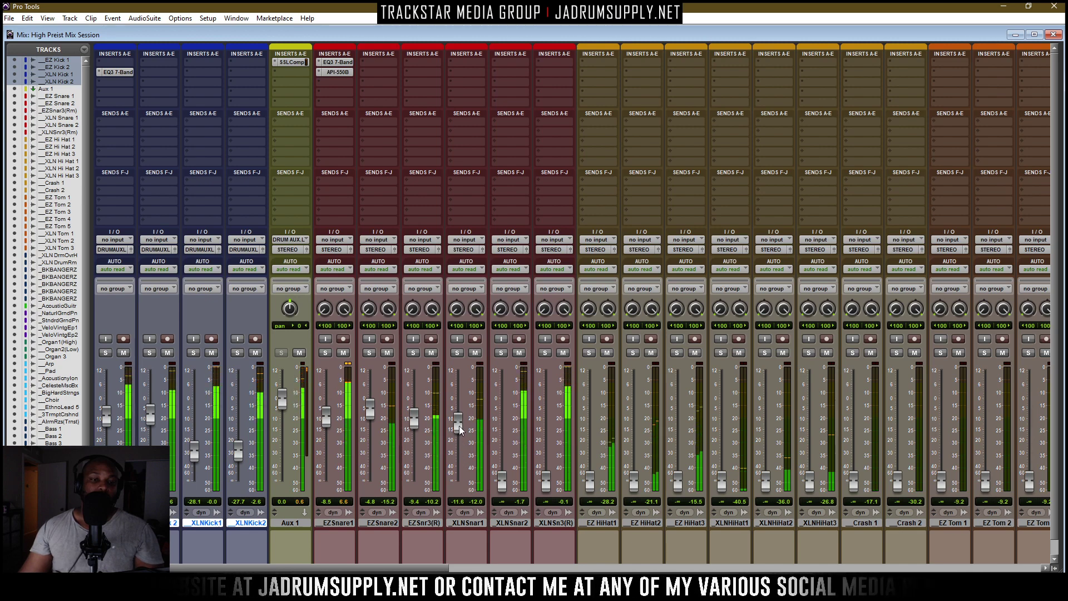
Enter "bleed" in the XLNSnar1 track's comments, and pull its fader all the way down
{"action": "left_click", "coordinate": [455, 550]}
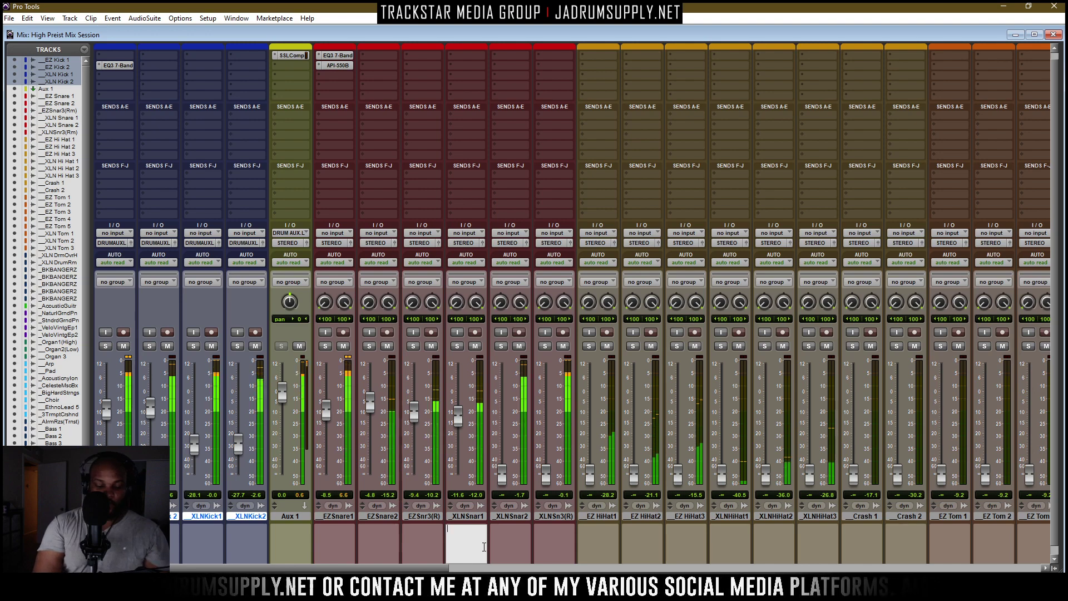
{"action": "type", "text": "bleed"}
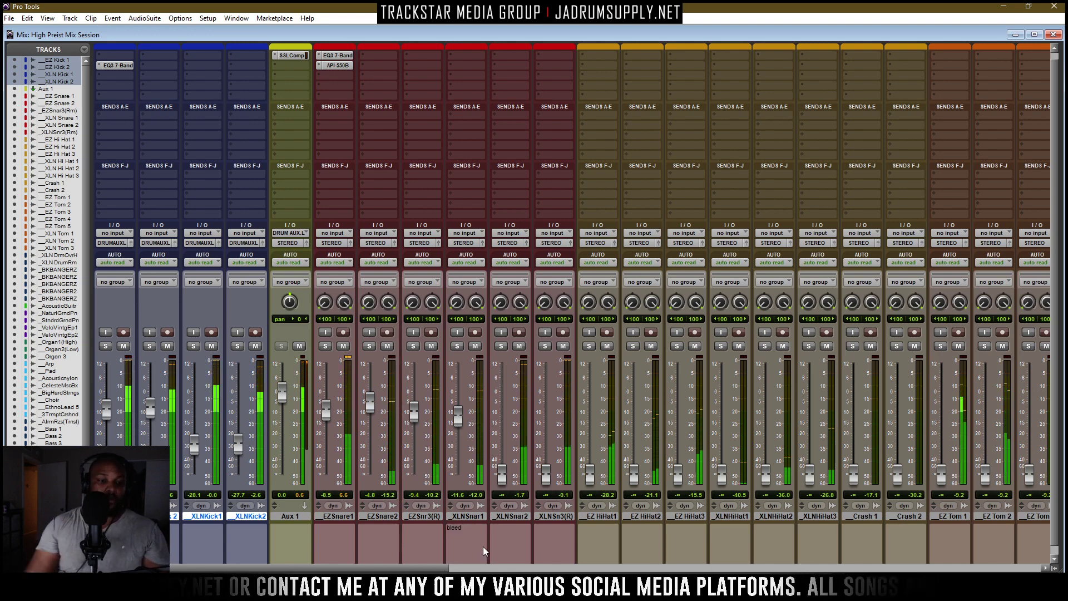
{"action": "left_click", "coordinate": [481, 438]}
{"action": "key", "text": "space"}
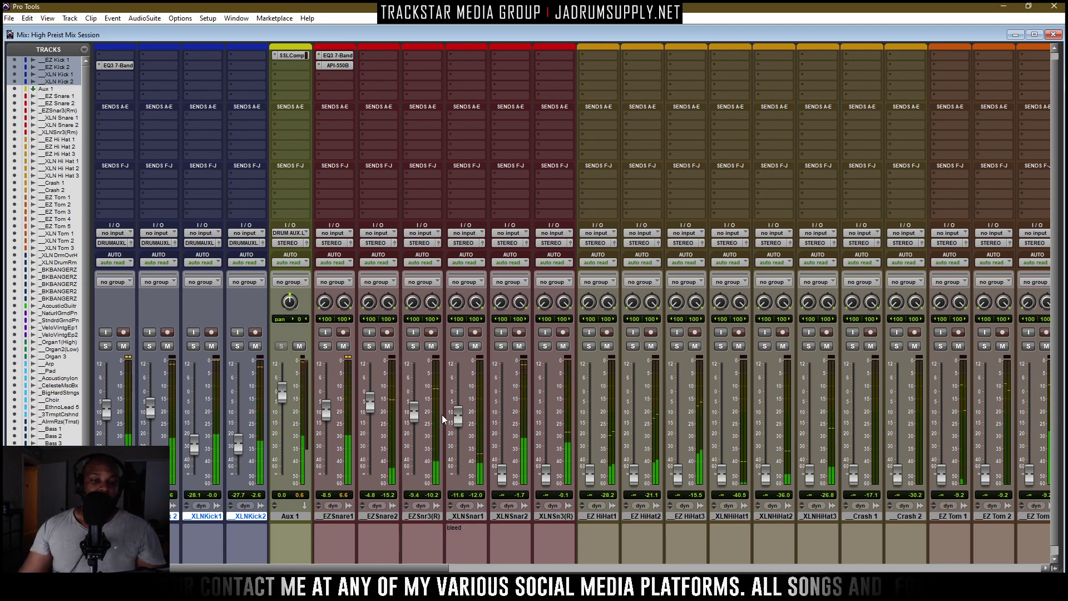
{"action": "left_click_drag", "start_coordinate": [458, 417], "coordinate": [459, 490]}
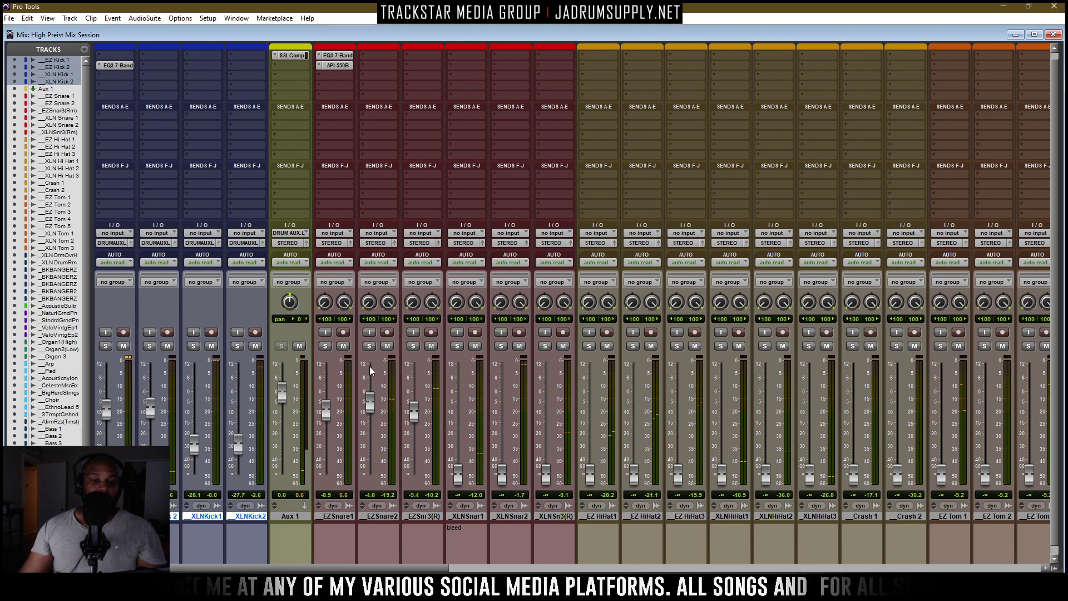
Copy the EQ3 7-Band and API-550B inserts from EZSnare1 to XLNSnar2, and set the XLNSnar2 fader to -12.9 dB during playback
{"action": "key", "text": "space"}
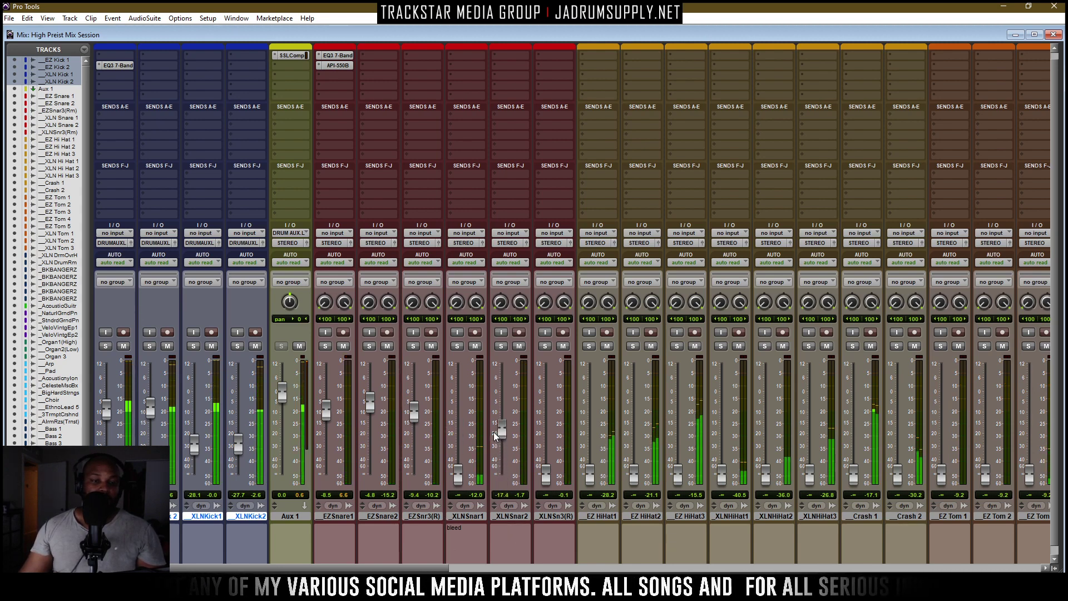
{"action": "left_click_drag", "start_coordinate": [501, 470], "coordinate": [495, 417]}
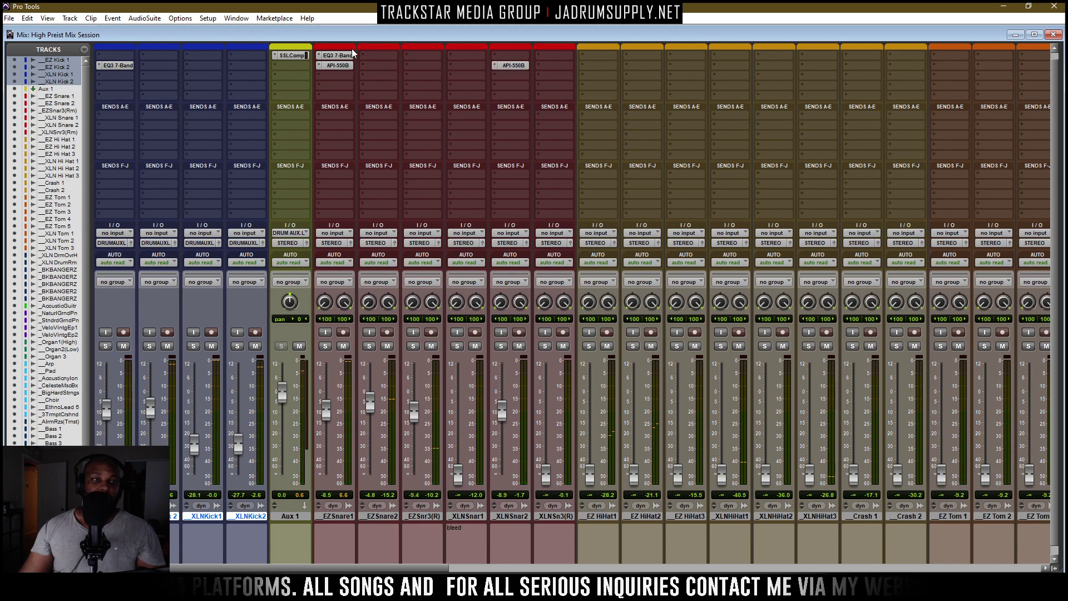
{"action": "left_click_drag", "start_coordinate": [337, 66], "coordinate": [511, 62]}
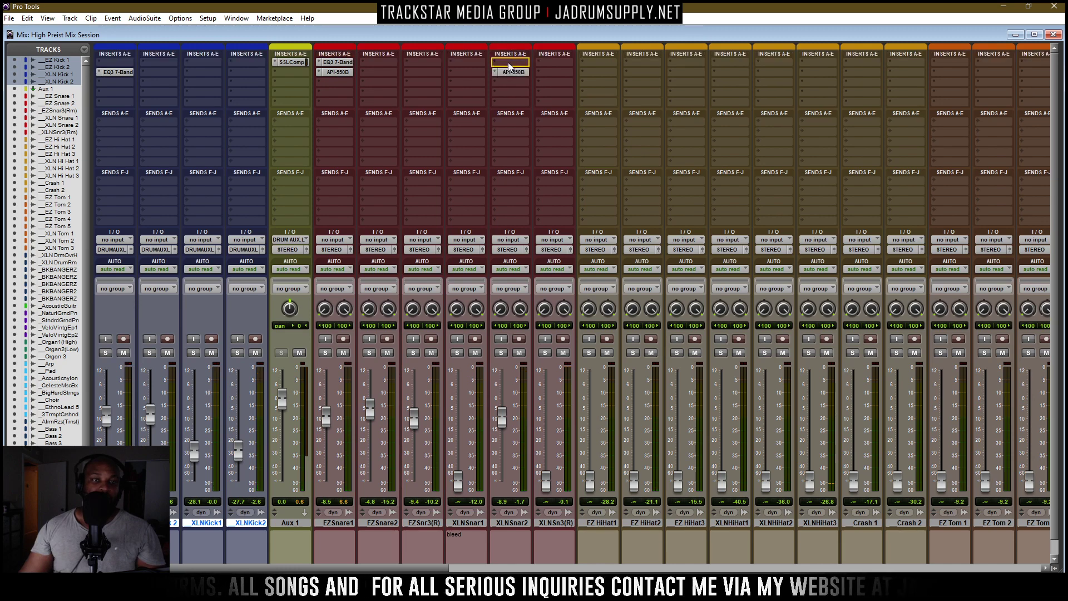
{"action": "key", "text": "space"}
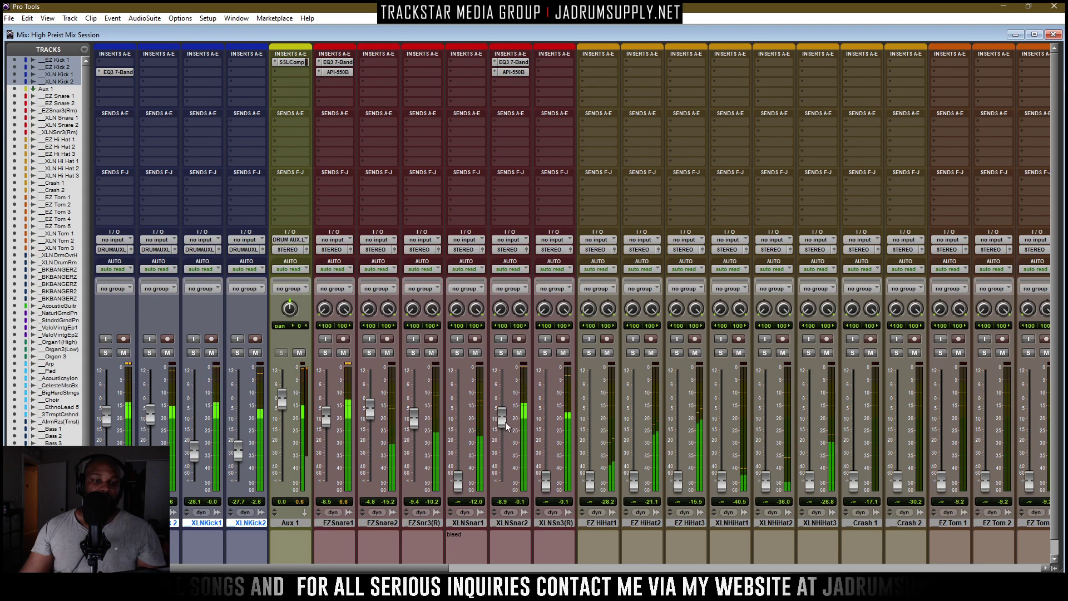
{"action": "left_click_drag", "start_coordinate": [502, 418], "coordinate": [502, 426]}
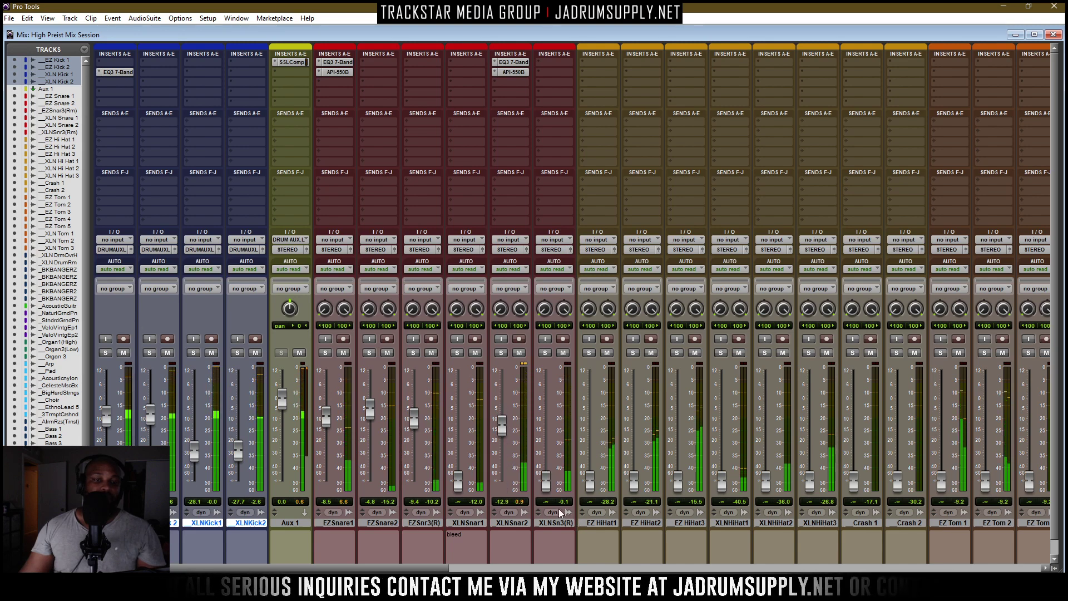
Create one new mono Aux Input track directly after the XLNSn3(R) track
{"action": "left_click", "coordinate": [555, 523]}
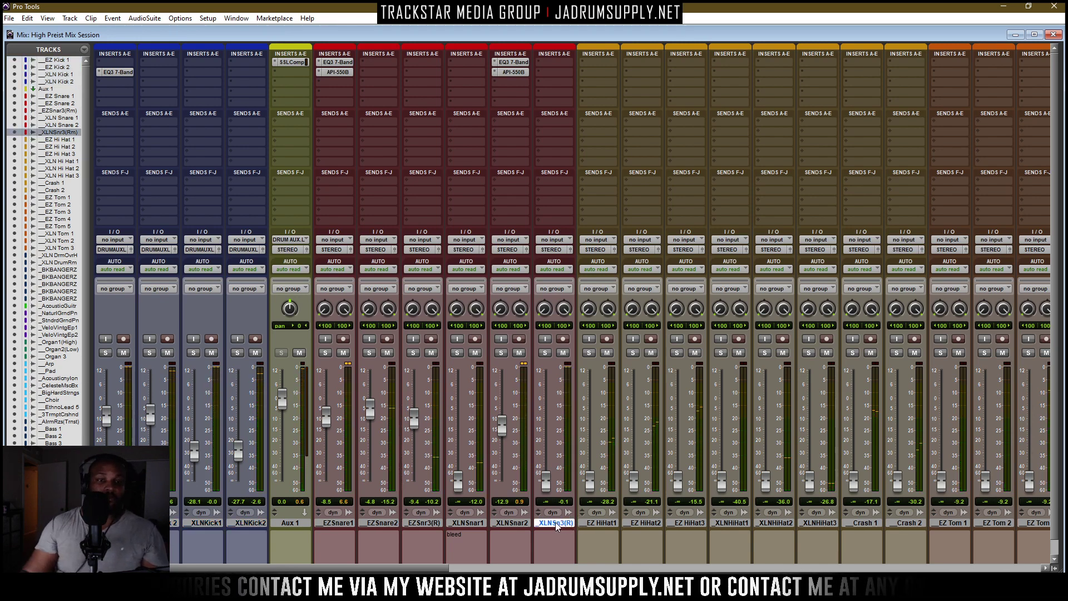
{"action": "double_click", "coordinate": [564, 523]}
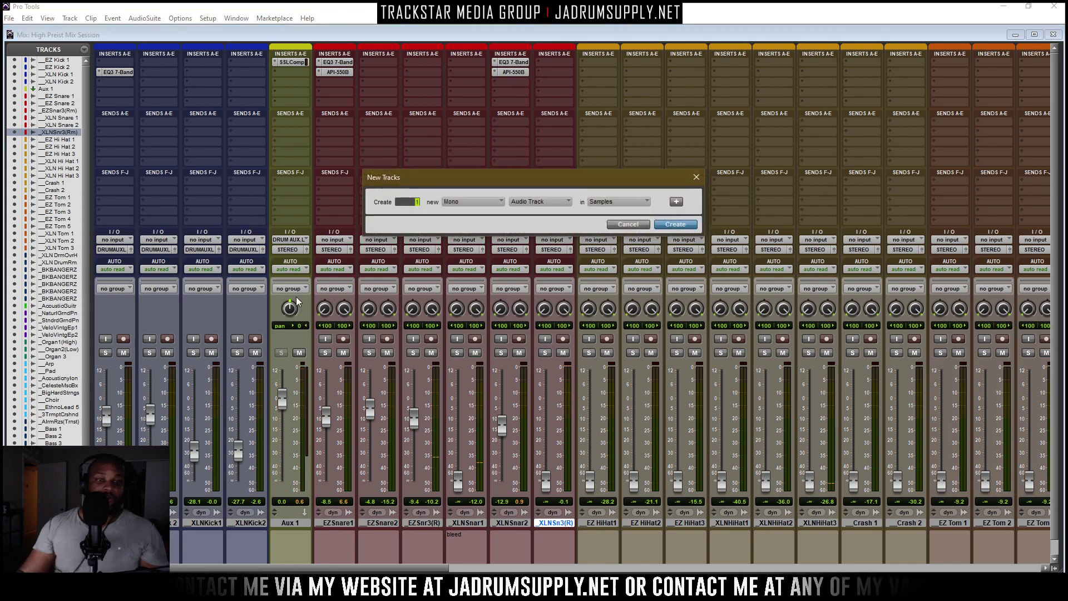
{"action": "left_click", "coordinate": [536, 203]}
{"action": "left_click", "coordinate": [568, 218]}
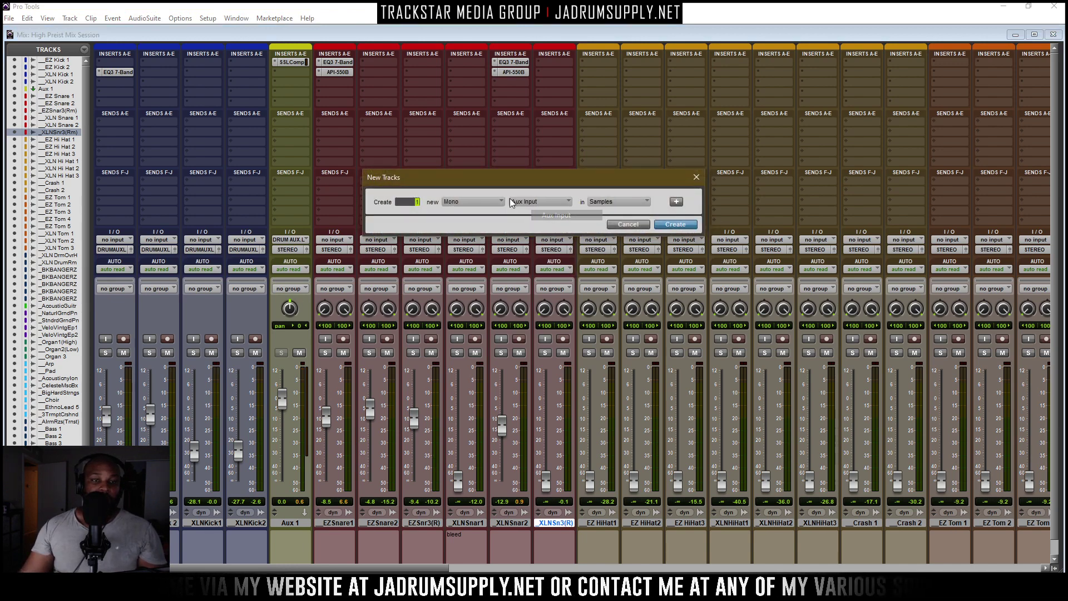
{"action": "left_click", "coordinate": [477, 200]}
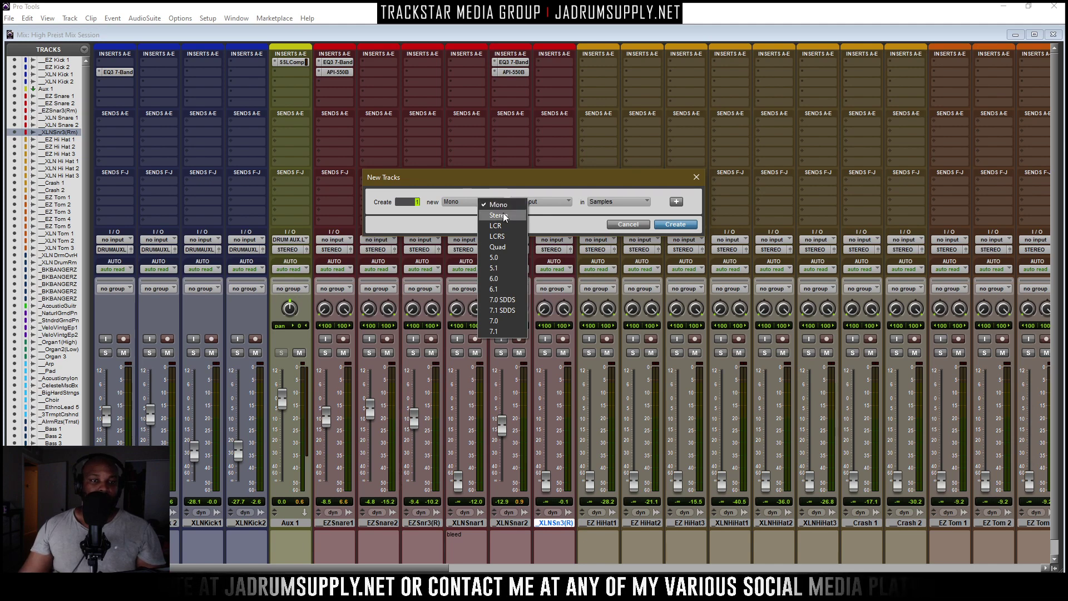
{"action": "left_click", "coordinate": [520, 188]}
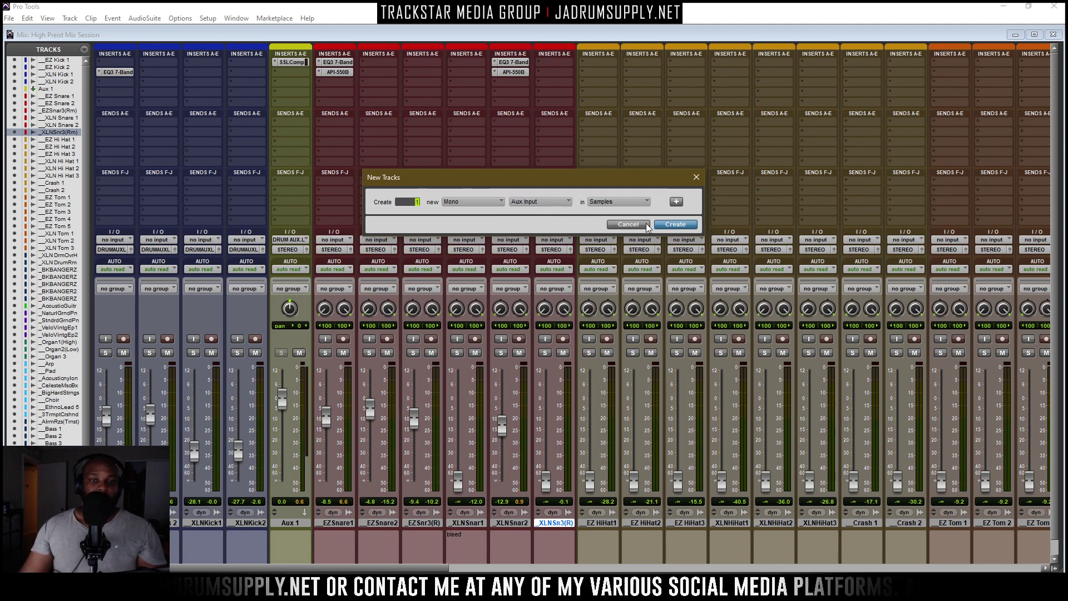
{"action": "left_click", "coordinate": [671, 228]}
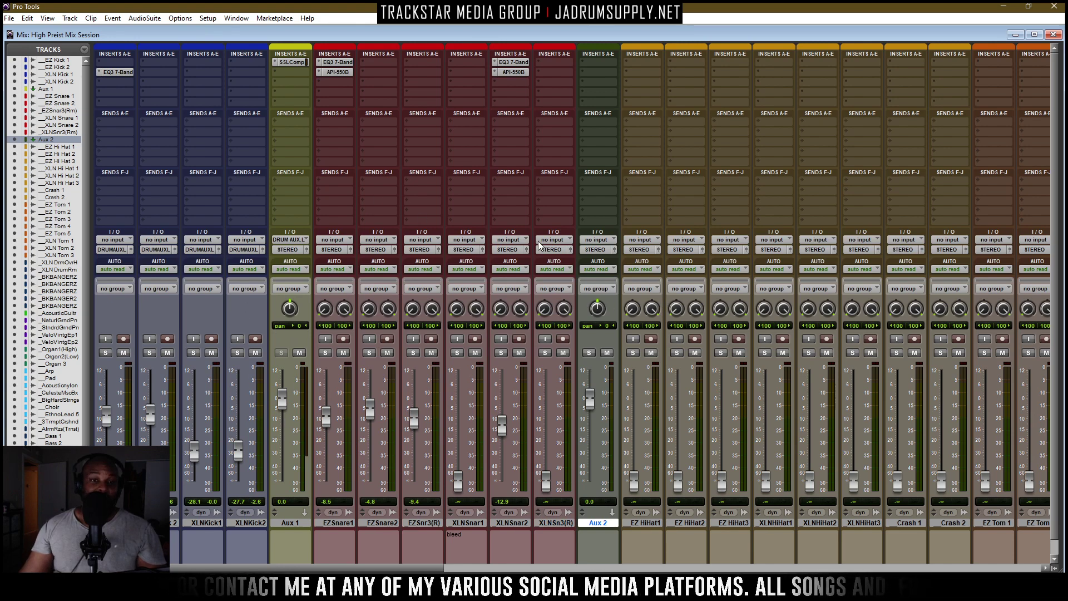
Set the input of the Aux 2 track to Bus 3 (Mono)
{"action": "left_click", "coordinate": [599, 240]}
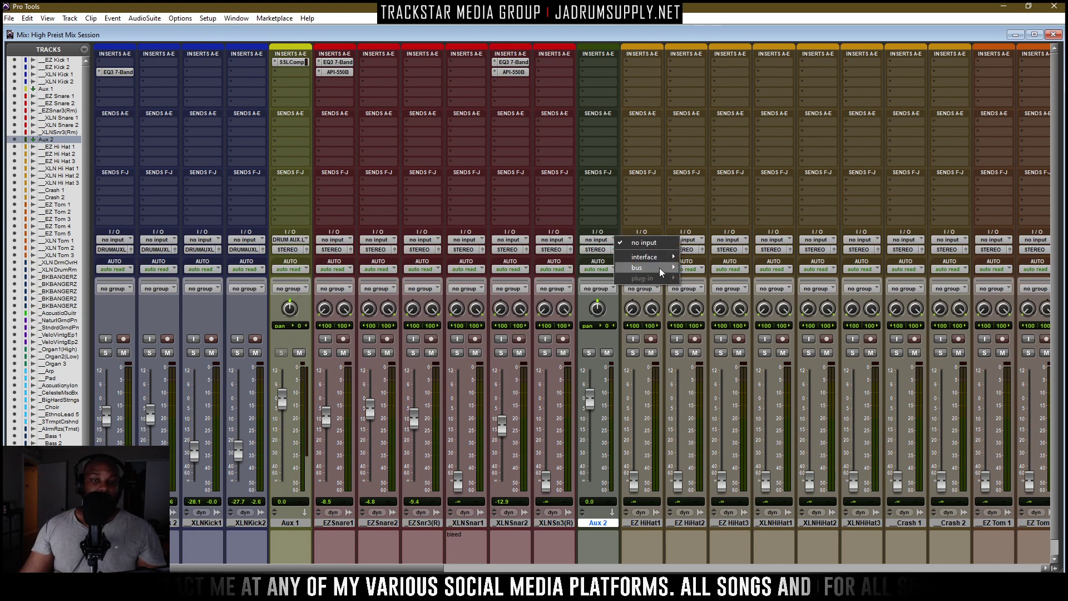
{"action": "mouse_move", "coordinate": [651, 268]}
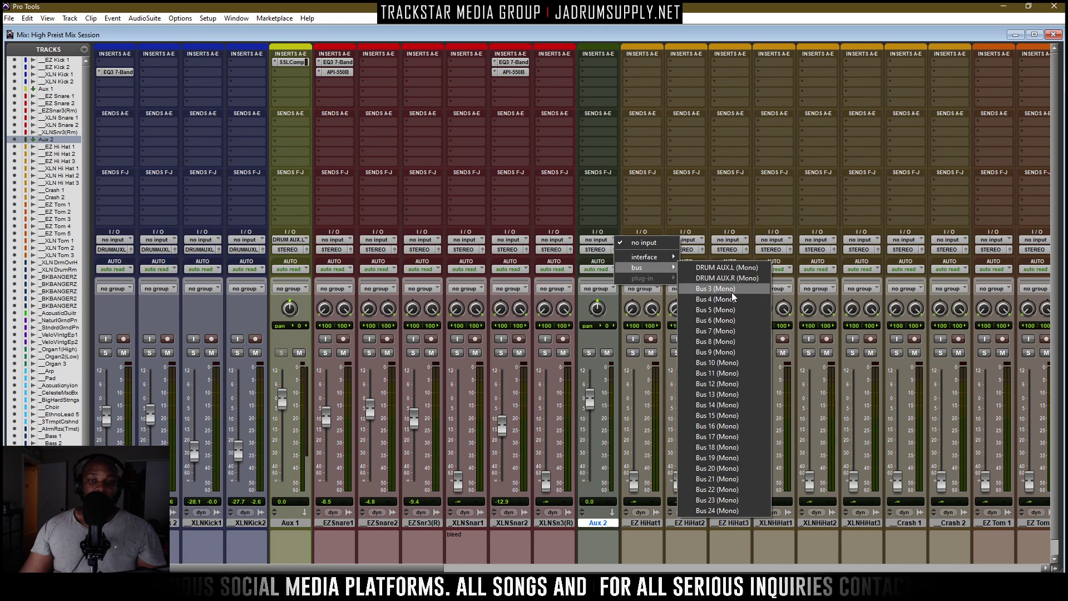
{"action": "left_click", "coordinate": [718, 288]}
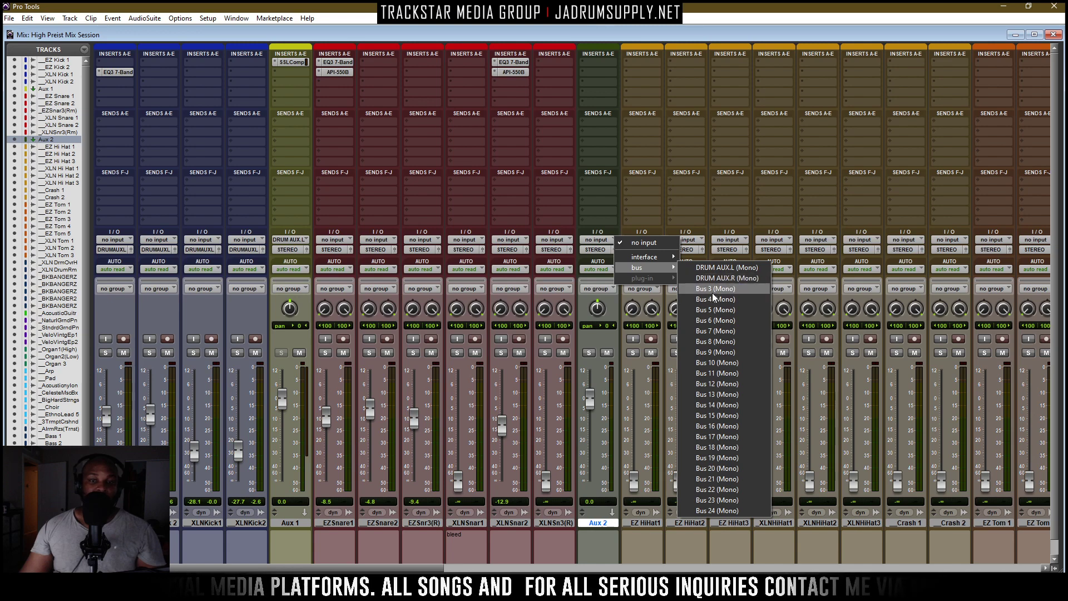
Select all six snare tracks, add a Bus 3 (Mono) send in slot J of EZSnare1, and set the send level to 0.0 dB
{"action": "left_click", "coordinate": [559, 523]}
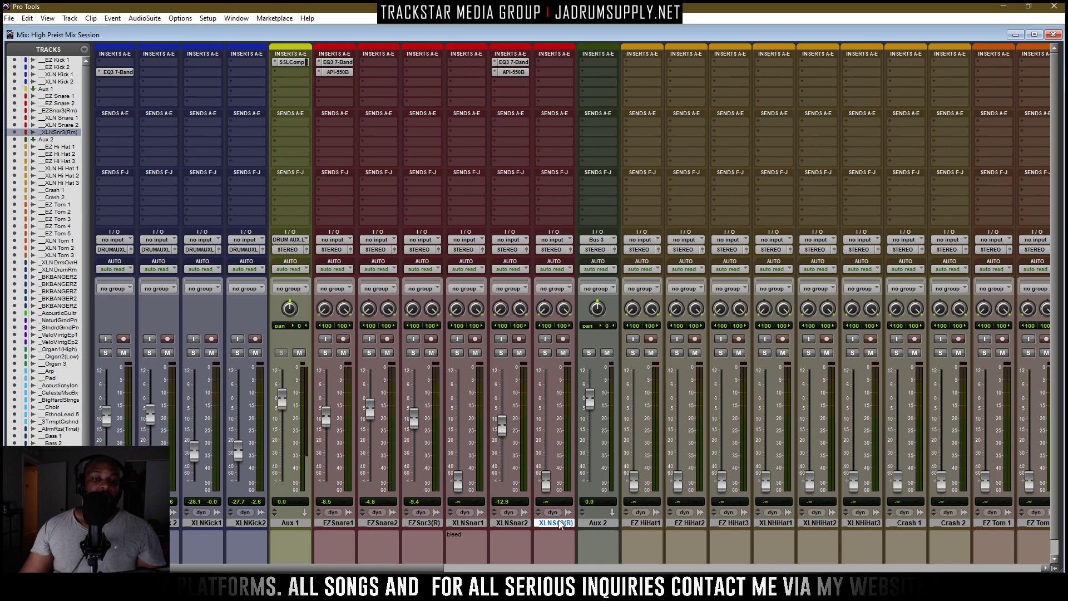
{"action": "left_click", "coordinate": [334, 523], "text": "shift"}
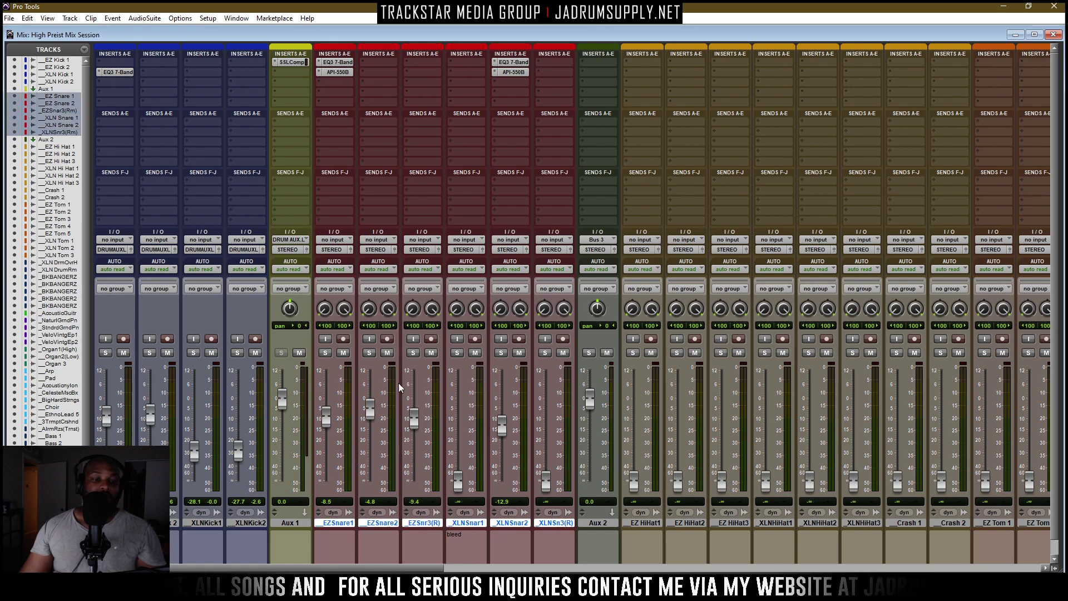
{"action": "left_click", "coordinate": [326, 217]}
{"action": "mouse_move", "coordinate": [361, 249]}
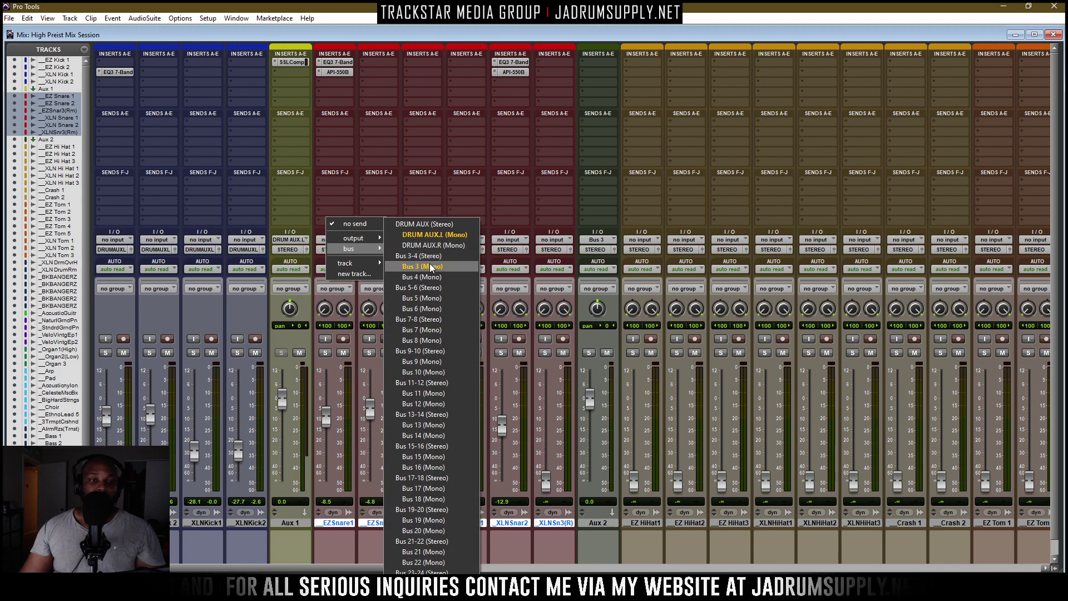
{"action": "left_click", "coordinate": [431, 267]}
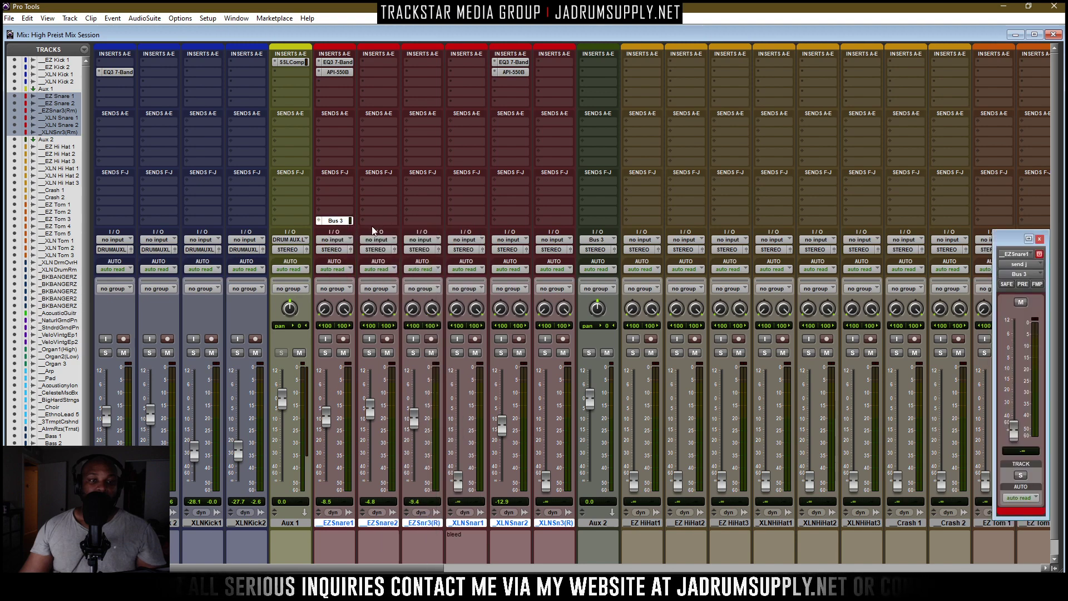
{"action": "left_click", "coordinate": [1014, 431], "text": "alt"}
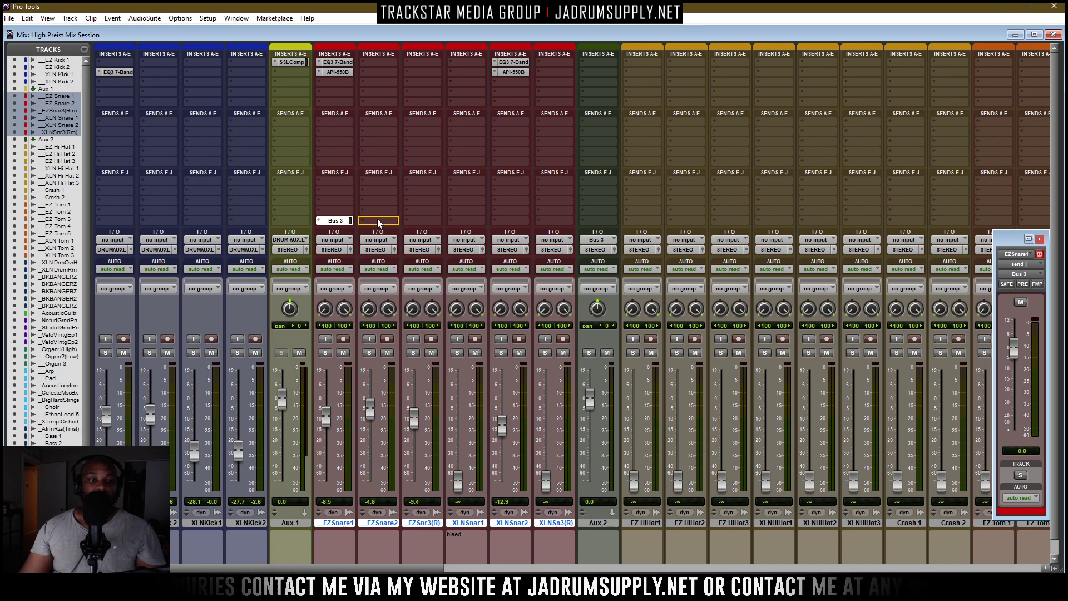
Copy EZSnare1's Bus 3 send to slot J of the other five snare tracks
{"action": "left_click", "coordinate": [421, 221]}
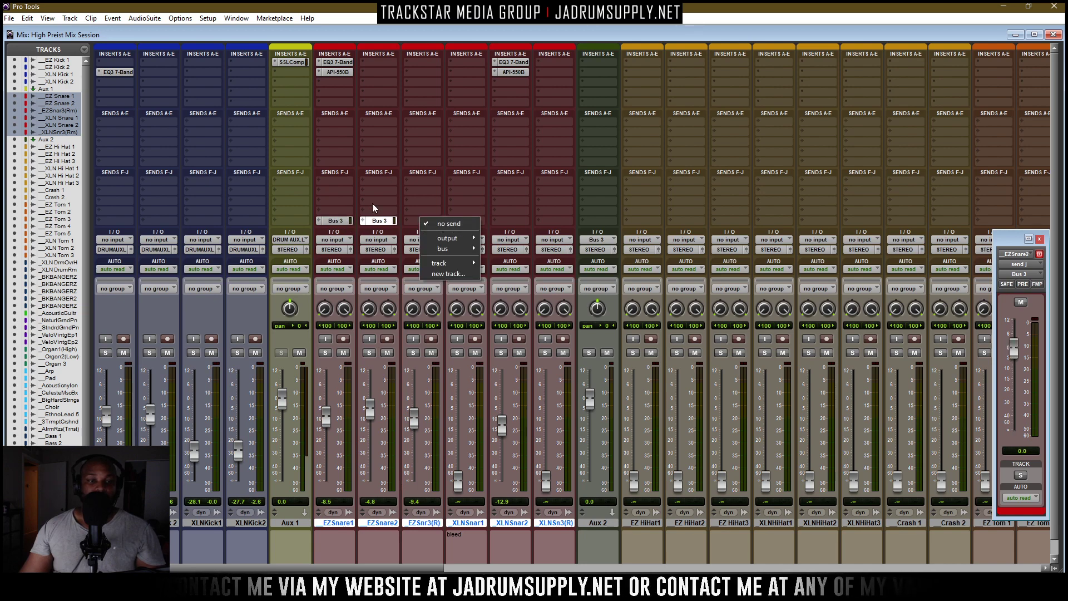
{"action": "left_click", "coordinate": [437, 221]}
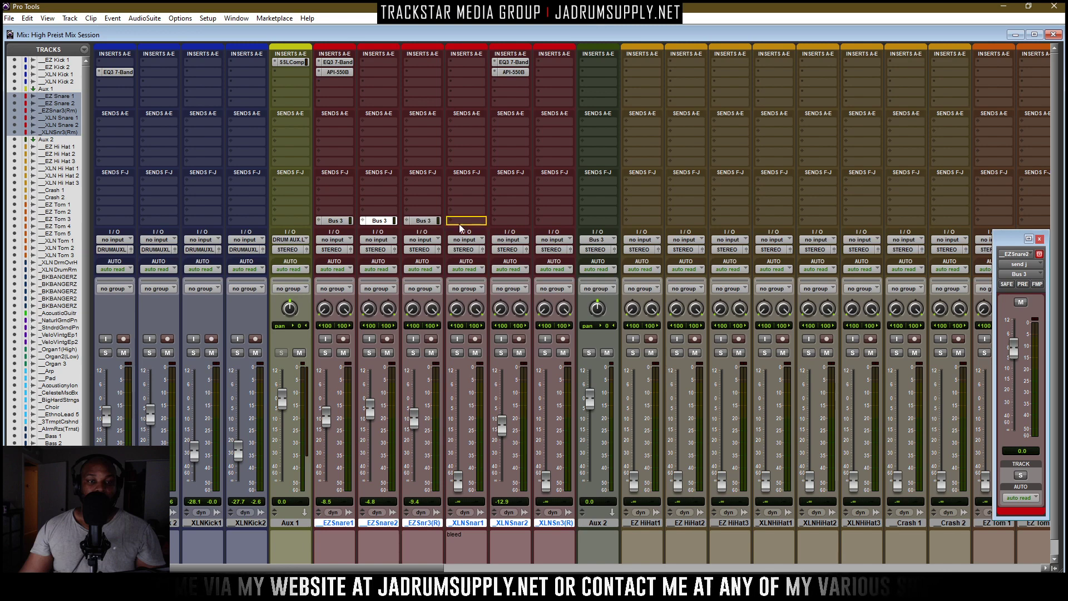
{"action": "left_click_drag", "start_coordinate": [506, 223], "coordinate": [518, 223]}
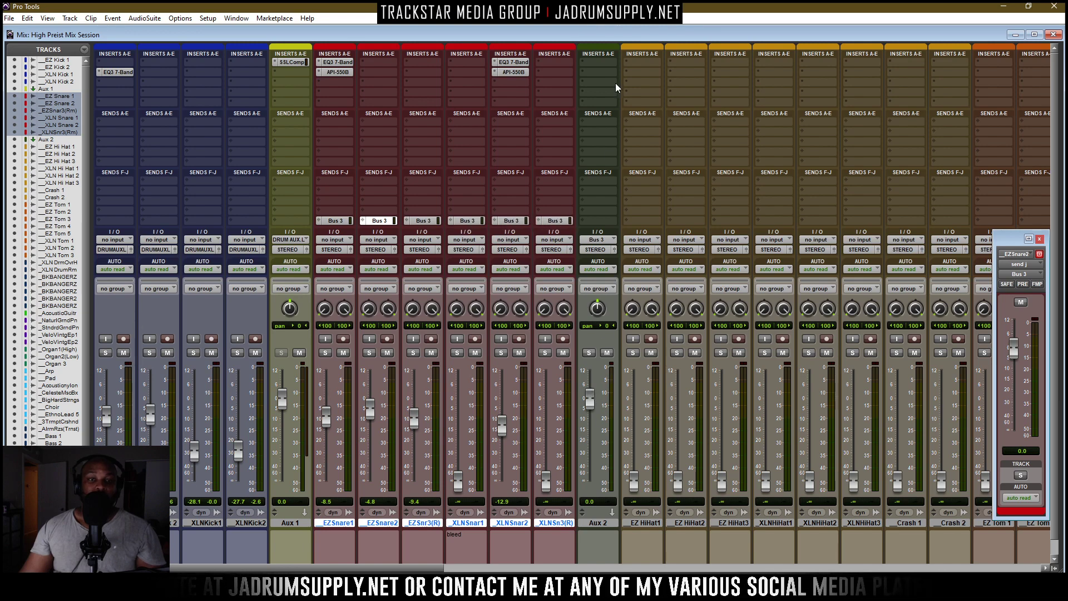
Insert the mono bx_townhouse Buss Compressor on Aux 2's first insert slot, and start playback to hear it
{"action": "mouse_move", "coordinate": [636, 84]}
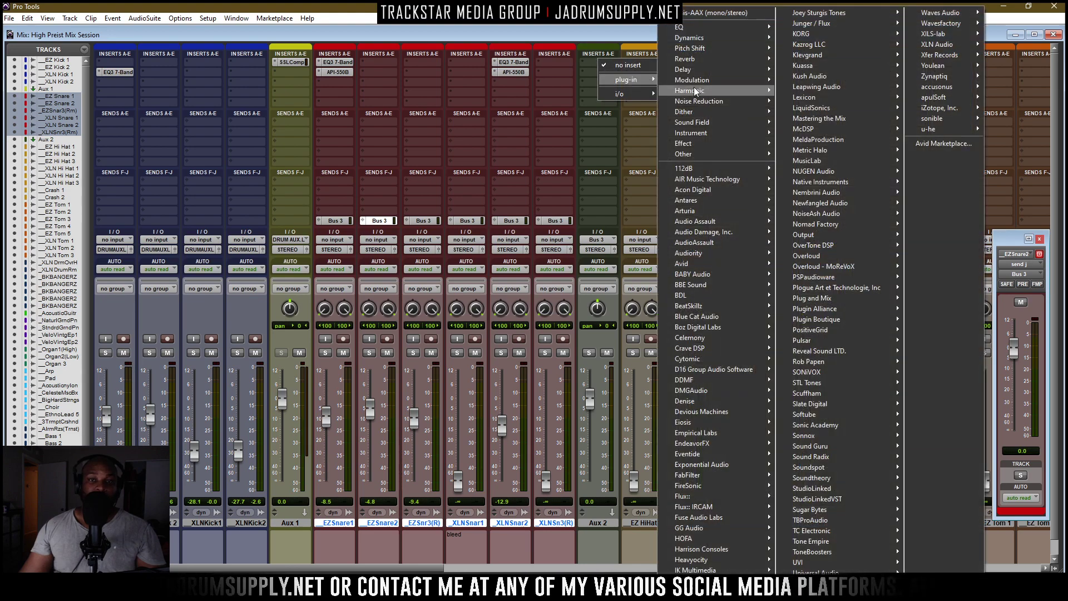
{"action": "mouse_move", "coordinate": [701, 37]}
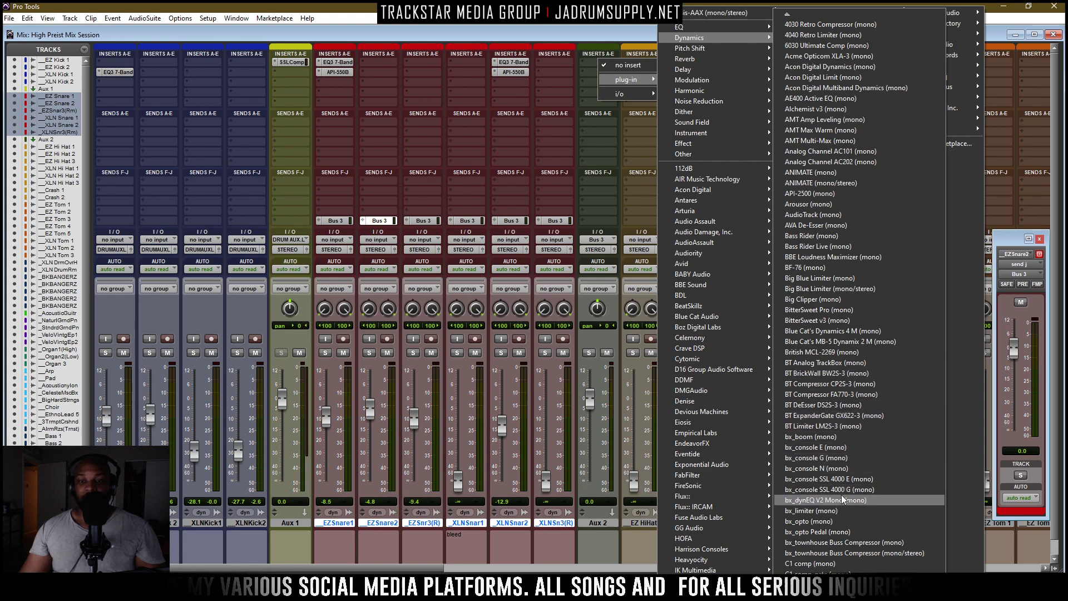
{"action": "left_click", "coordinate": [888, 545]}
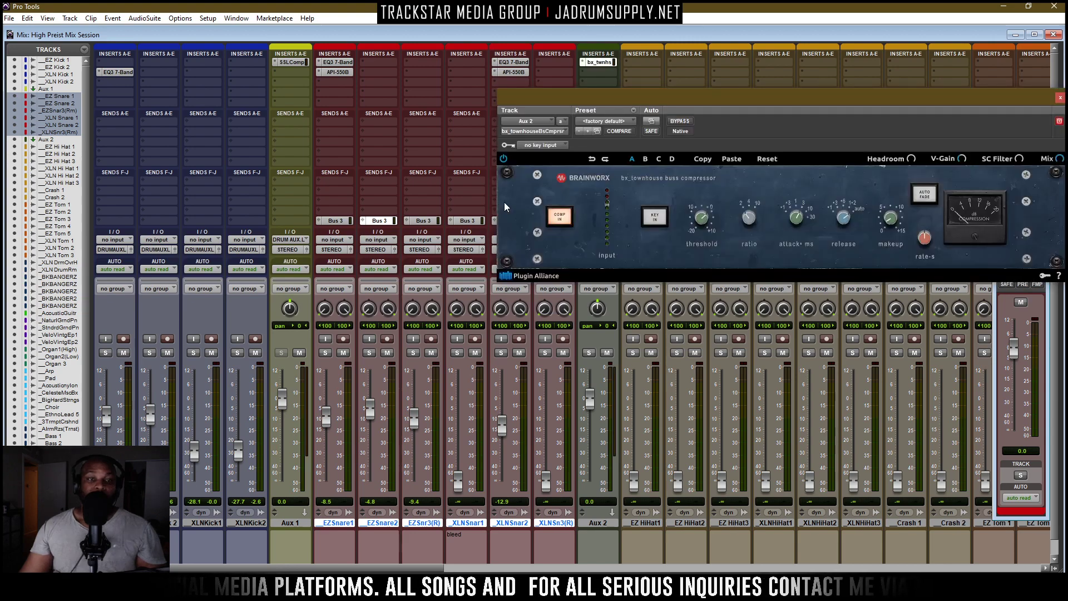
{"action": "left_click_drag", "start_coordinate": [706, 103], "coordinate": [604, 100]}
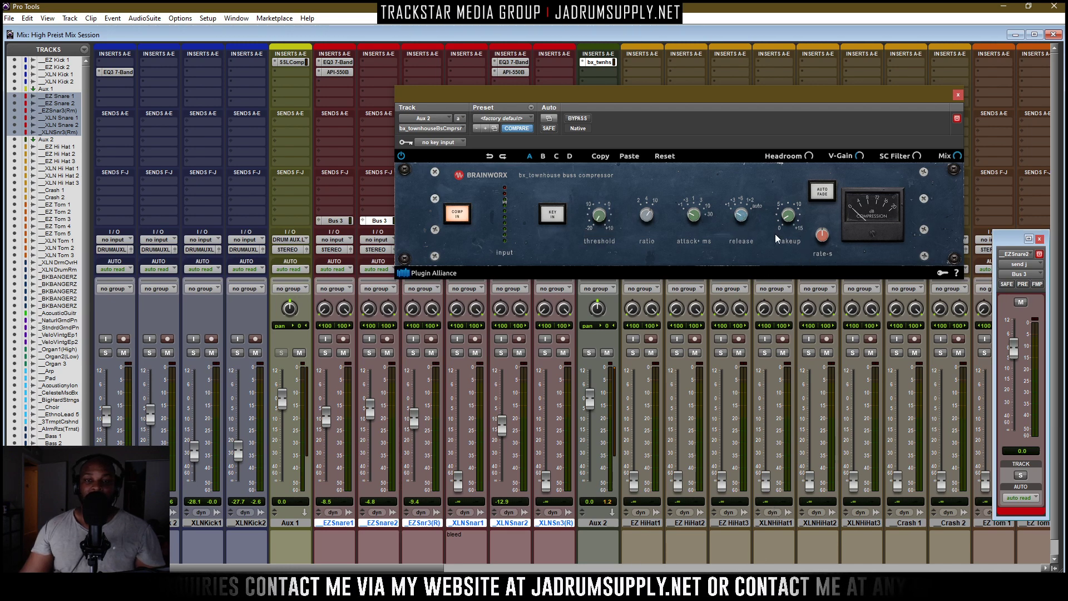
{"action": "key", "text": "space"}
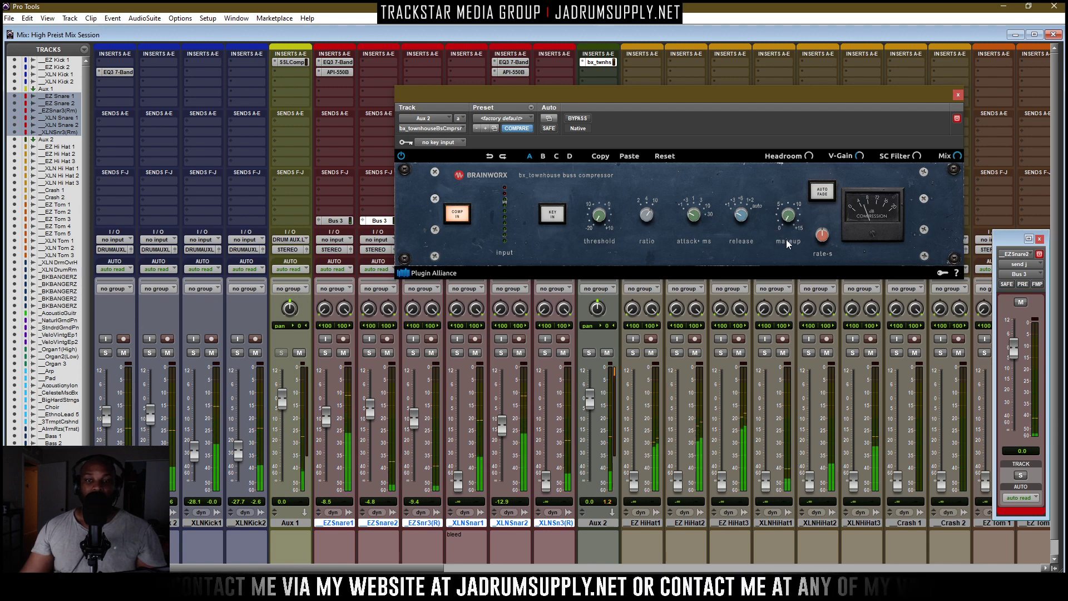
Adjust the makeup gain of the bx_townhouse compressor on Aux 2 during playback, and mute Aux 2
{"action": "mouse_move", "coordinate": [791, 218]}
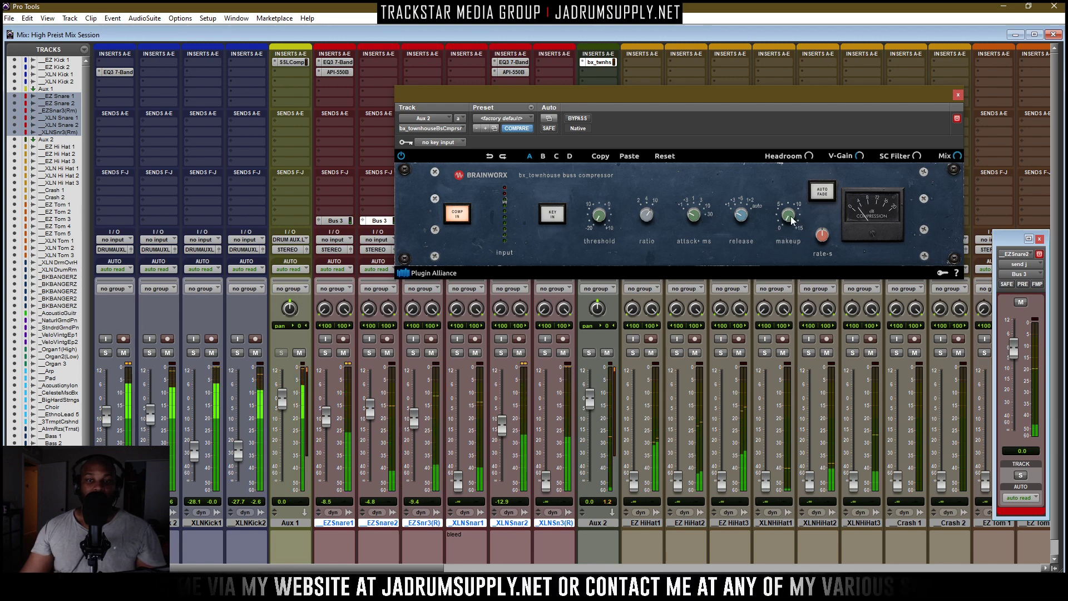
{"action": "left_click_drag", "start_coordinate": [791, 219], "coordinate": [782, 168]}
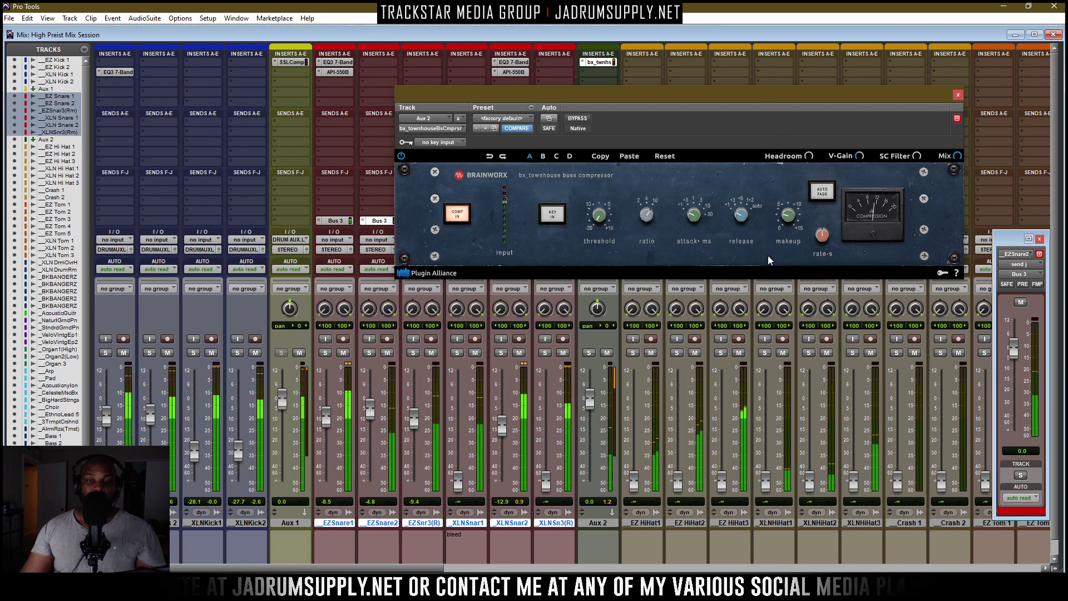
{"action": "left_click", "coordinate": [606, 352]}
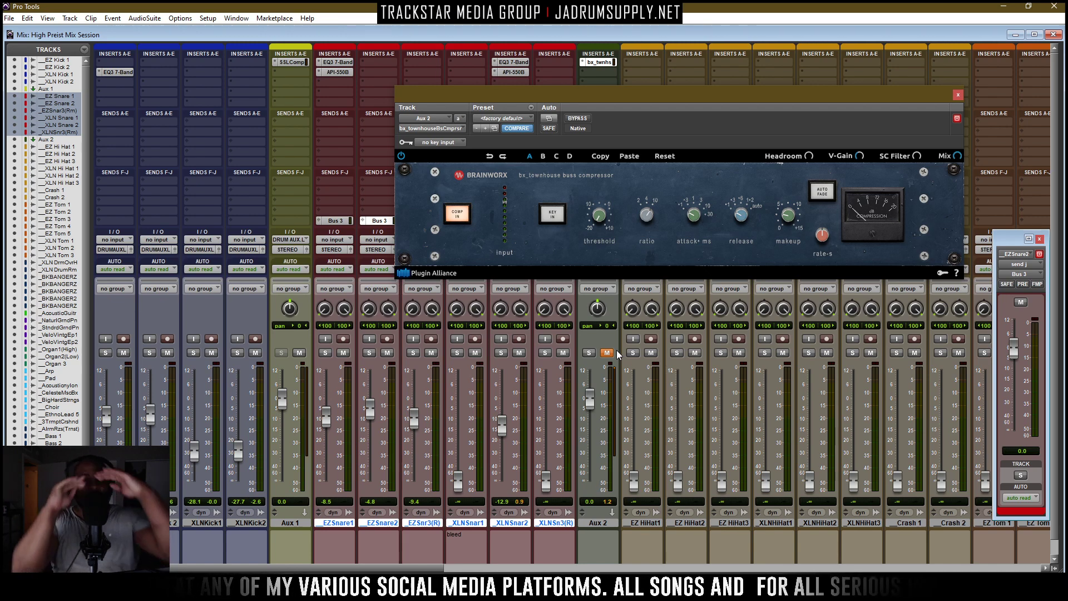
Close the compressor and examine the first snare hit after bar 17 on all six snare tracks in the Edit window
{"action": "left_click", "coordinate": [1053, 35]}
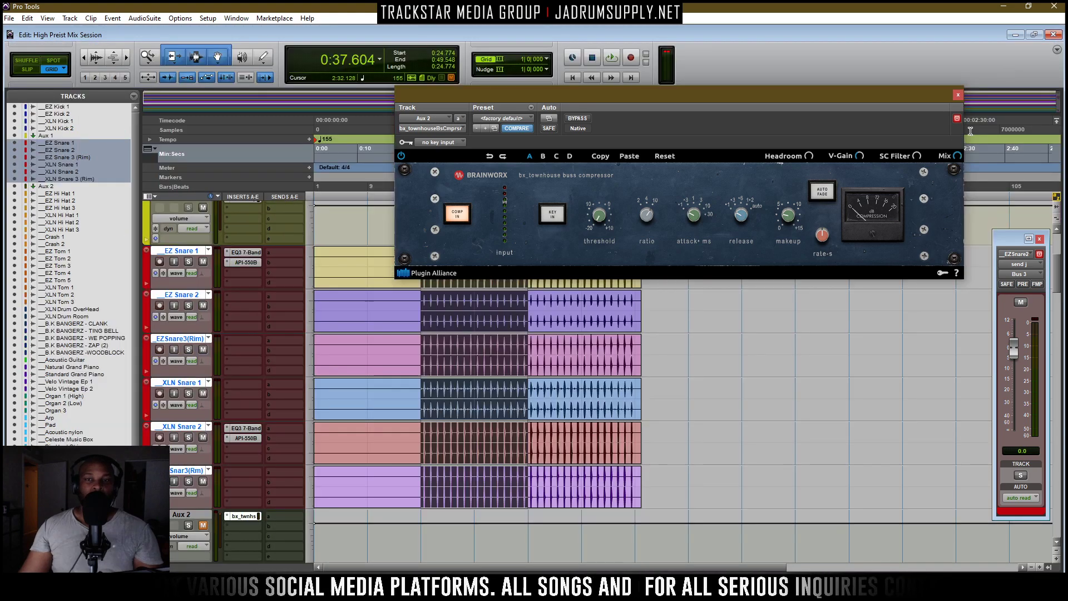
{"action": "left_click", "coordinate": [958, 96]}
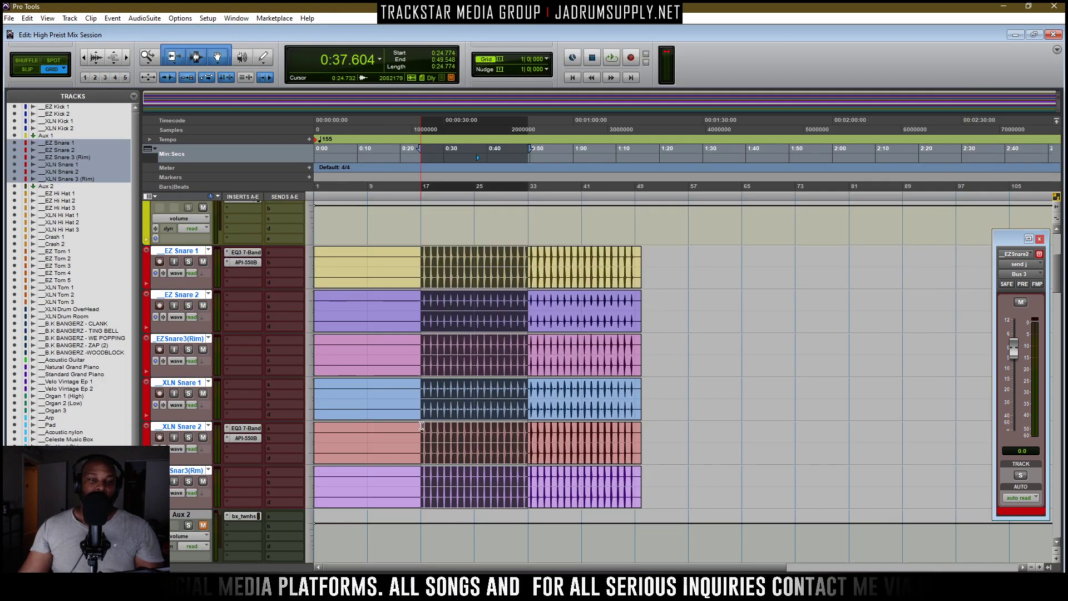
{"action": "key", "text": "t"}
{"action": "key", "text": "t"}
{"action": "key", "text": "t"}
{"action": "key", "text": "t"}
{"action": "key", "text": "t"}
{"action": "key", "text": "t"}
{"action": "key", "text": "t"}
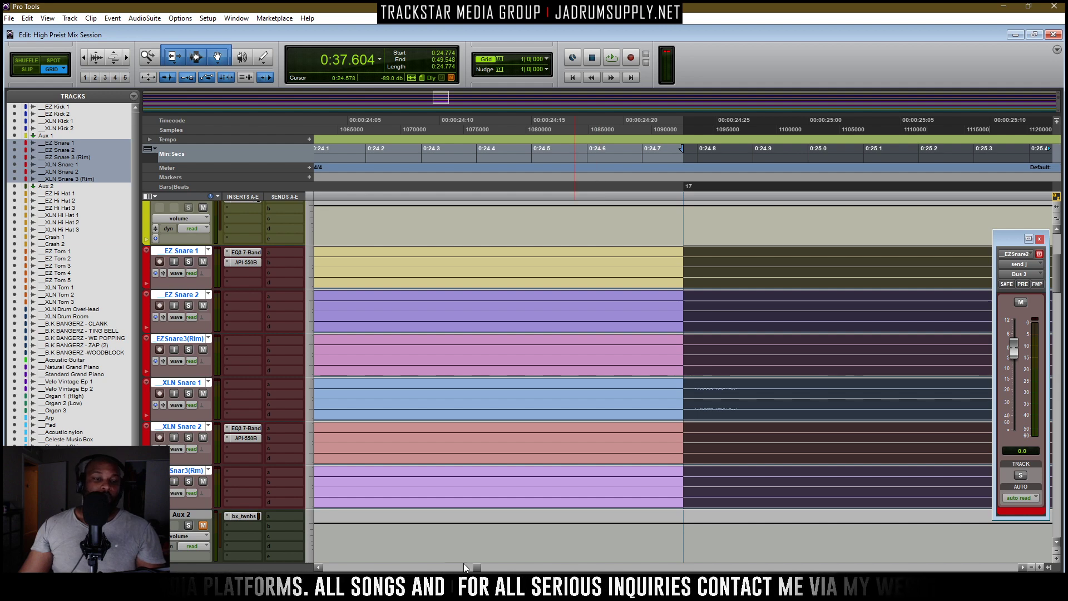
{"action": "left_click_drag", "start_coordinate": [480, 568], "coordinate": [487, 571]}
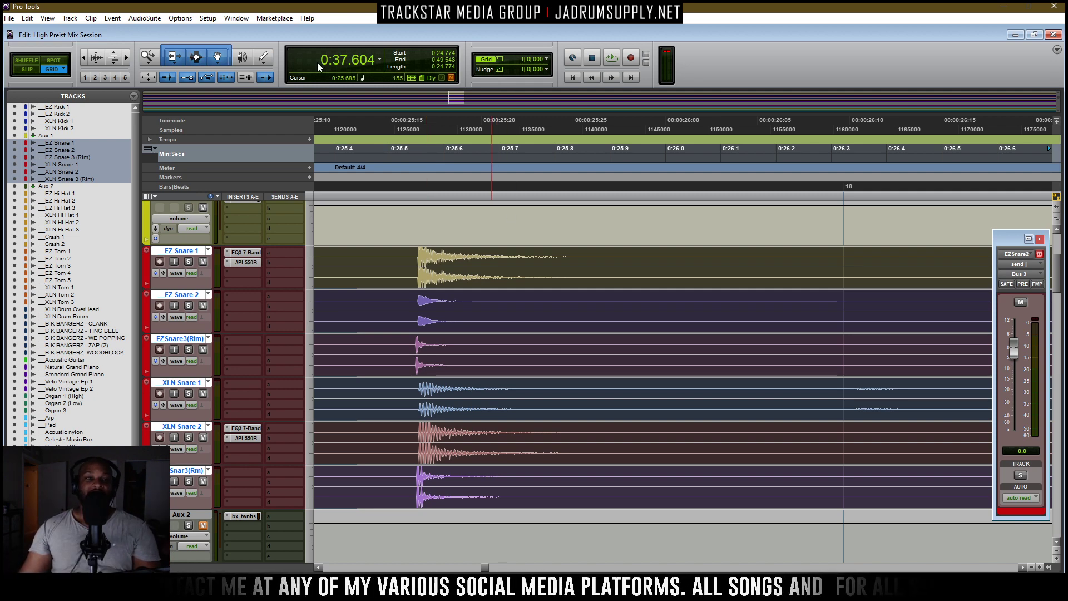
Switch to Slip mode and select the tail of EZ Snare 1's first hit, from 0:25.598 to 0:25.812
{"action": "left_click", "coordinate": [29, 69]}
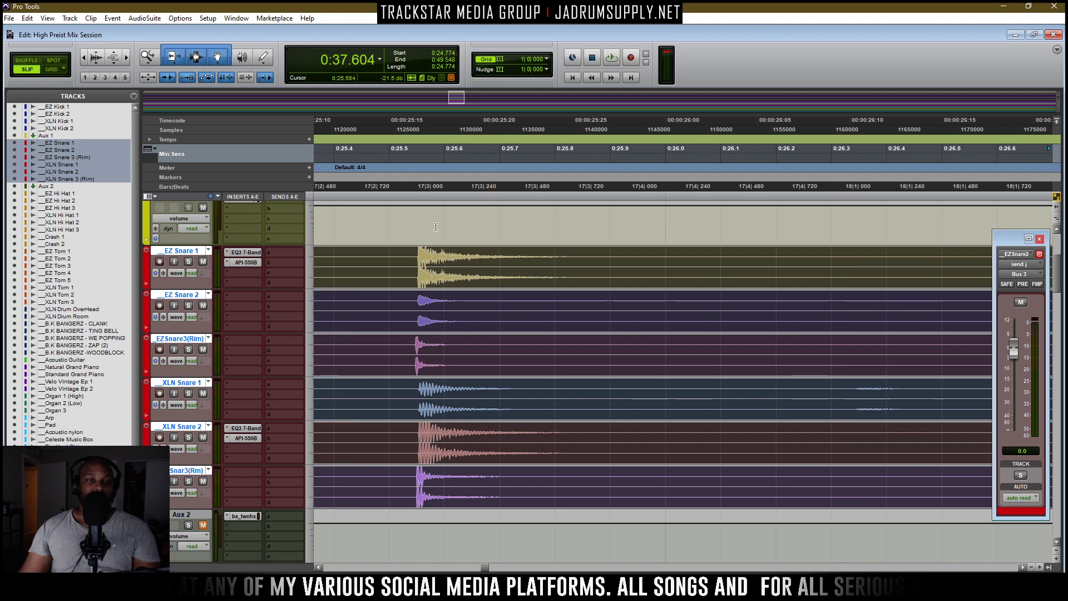
{"action": "left_click", "coordinate": [415, 259]}
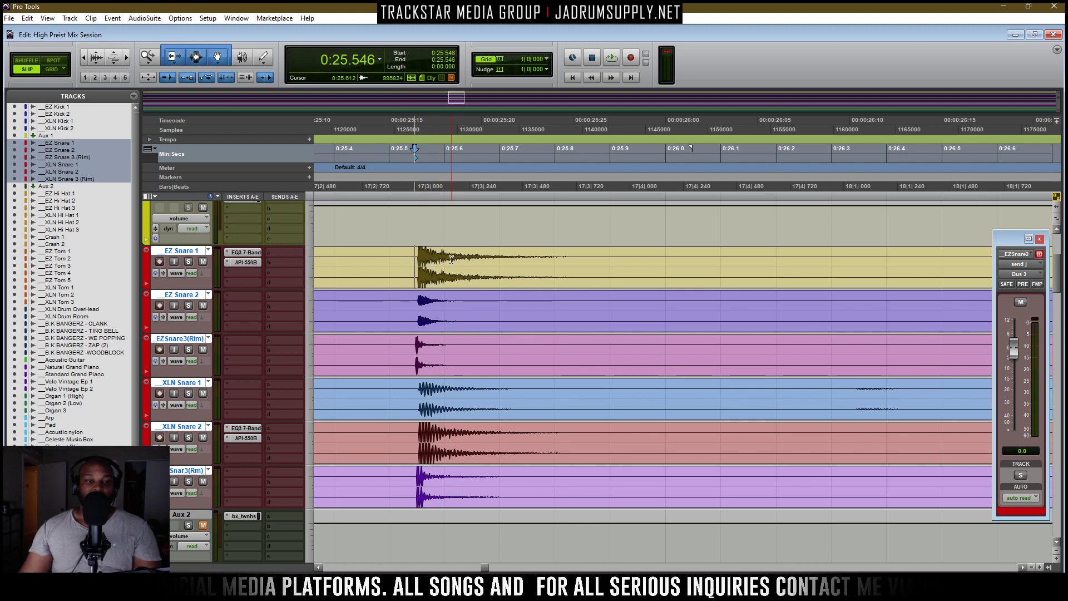
{"action": "left_click_drag", "start_coordinate": [414, 261], "coordinate": [562, 267]}
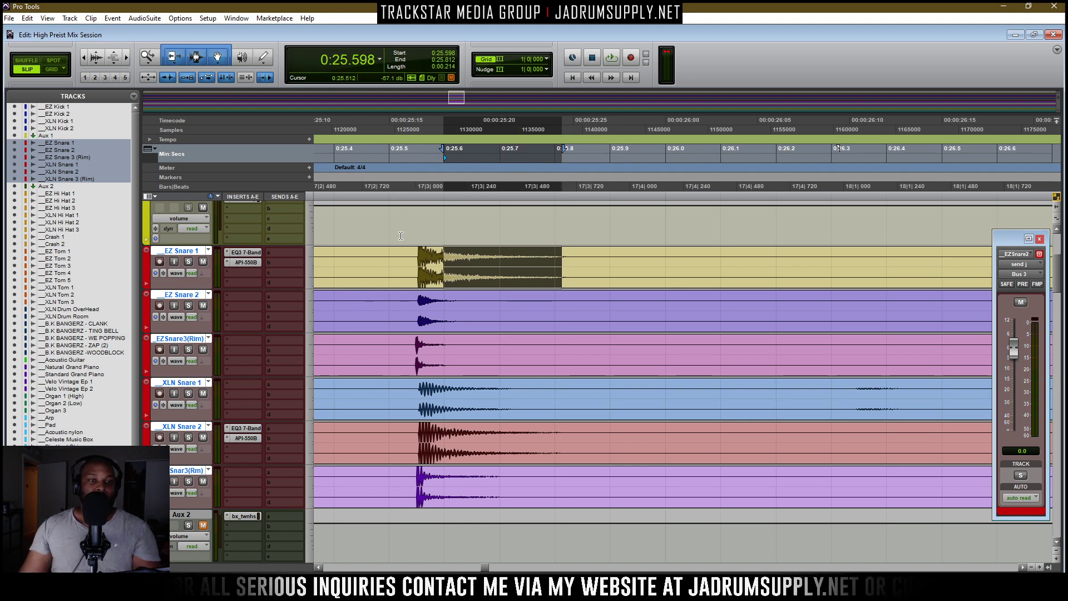
Return to Grid mode, select bars 17 to 25 on the yellow aux track above the snares, and start playback
{"action": "key", "text": "r"}
{"action": "key", "text": "r"}
{"action": "key", "text": "r"}
{"action": "key", "text": "r"}
{"action": "key", "text": "r"}
{"action": "key", "text": "r"}
{"action": "key", "text": "r"}
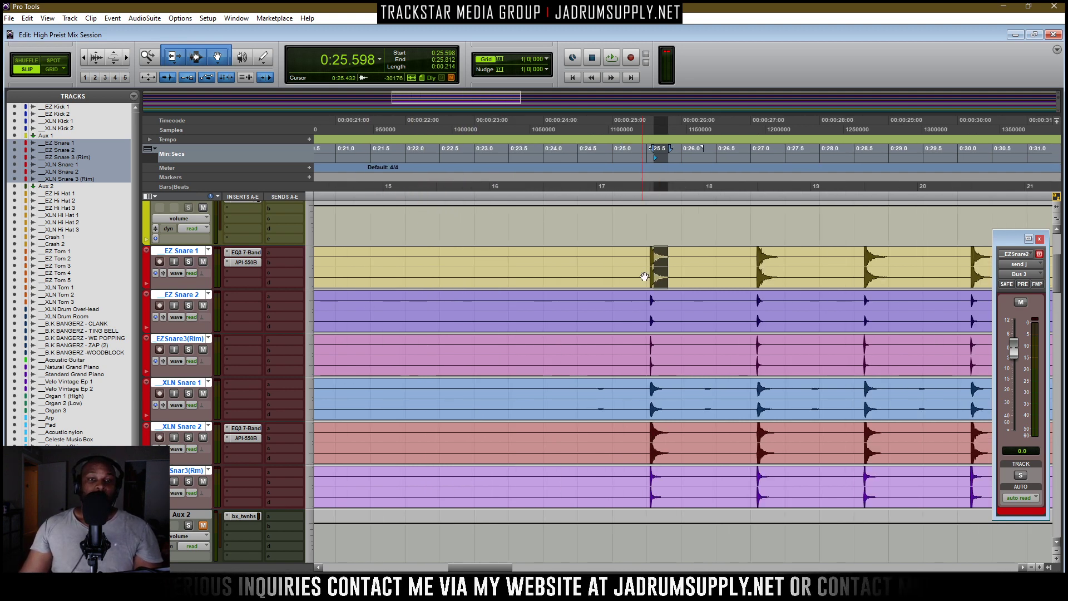
{"action": "key", "text": "t"}
{"action": "key", "text": "t"}
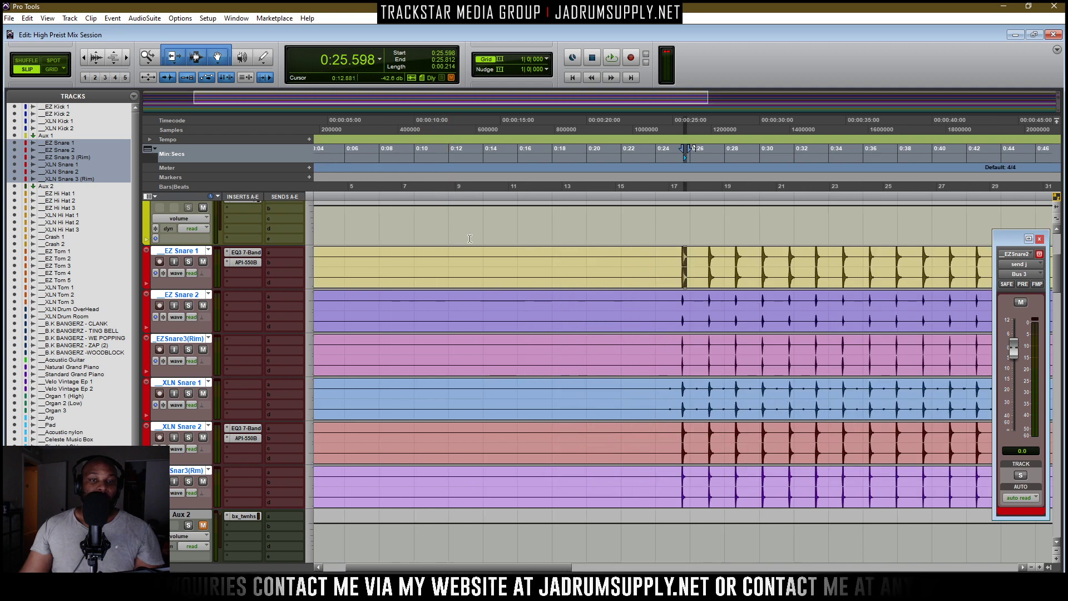
{"action": "key", "text": "r"}
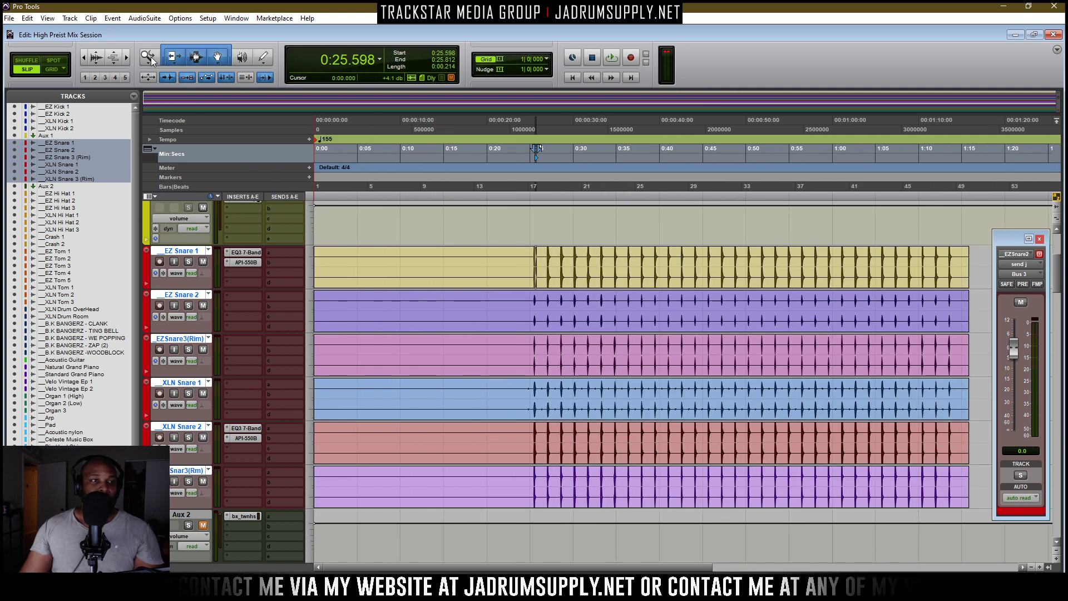
{"action": "left_click", "coordinate": [59, 68]}
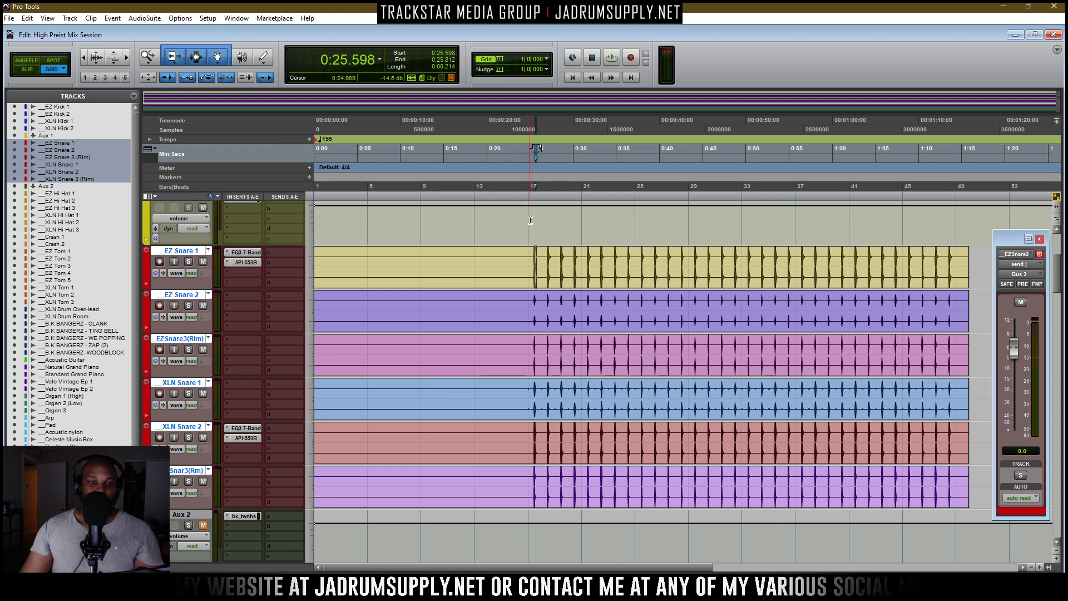
{"action": "left_click_drag", "start_coordinate": [530, 220], "coordinate": [604, 227]}
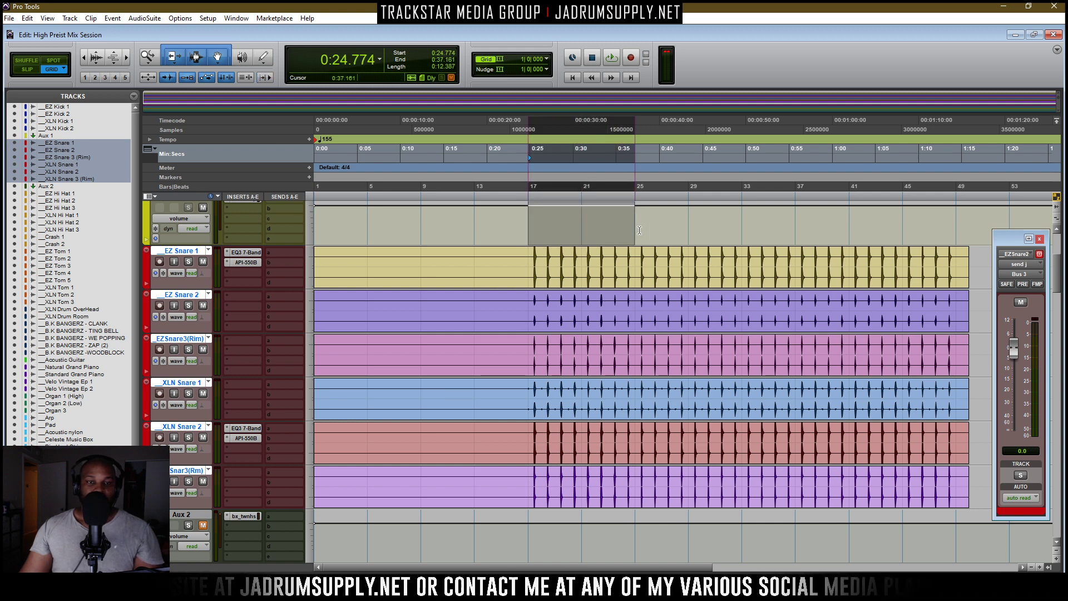
{"action": "key", "text": "space"}
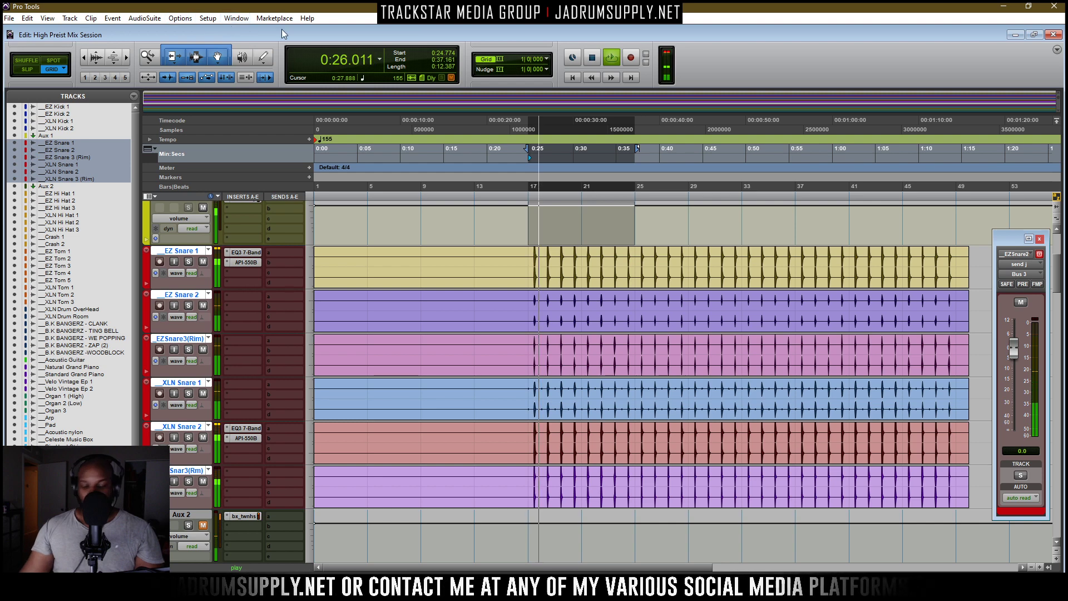
Solo EZSnare1 in the Mix window and toggle Aux 2's mute to compare the snare with and without the compressed bus
{"action": "key", "text": "ctrl+equal"}
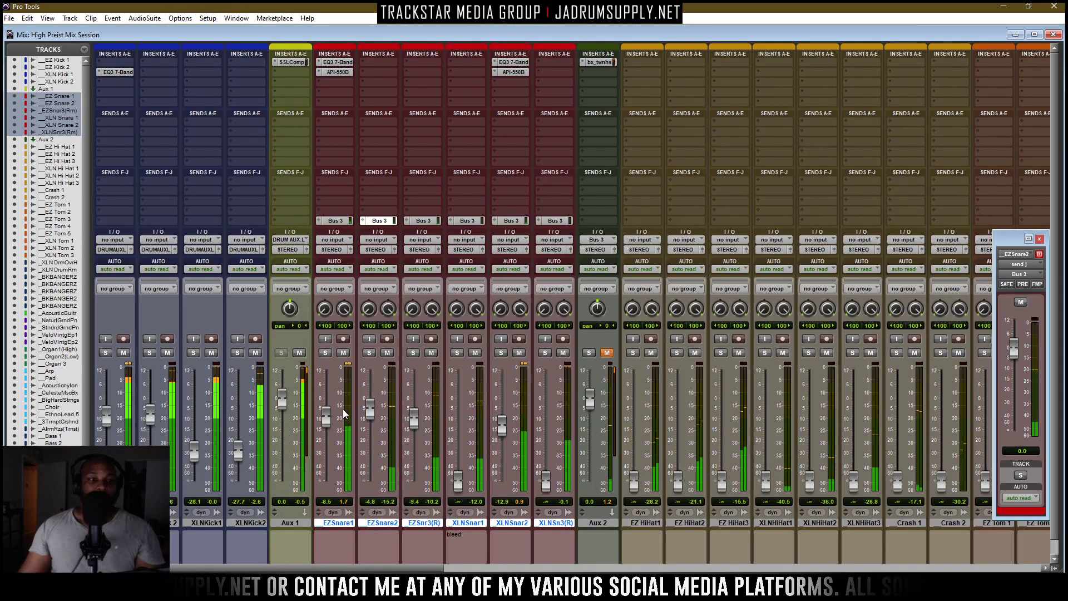
{"action": "left_click", "coordinate": [607, 353]}
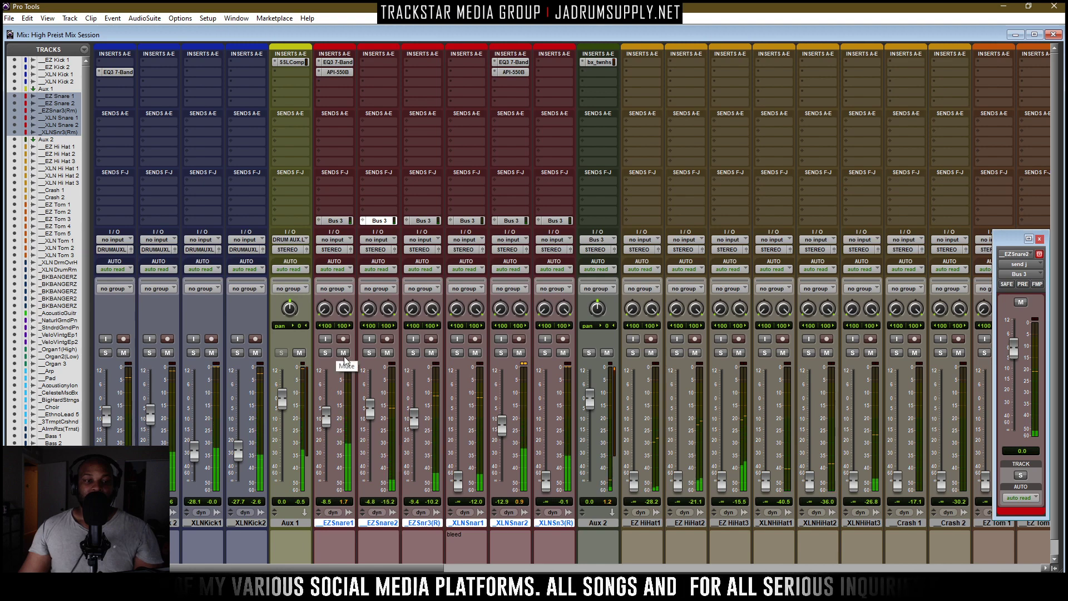
{"action": "left_click", "coordinate": [327, 355]}
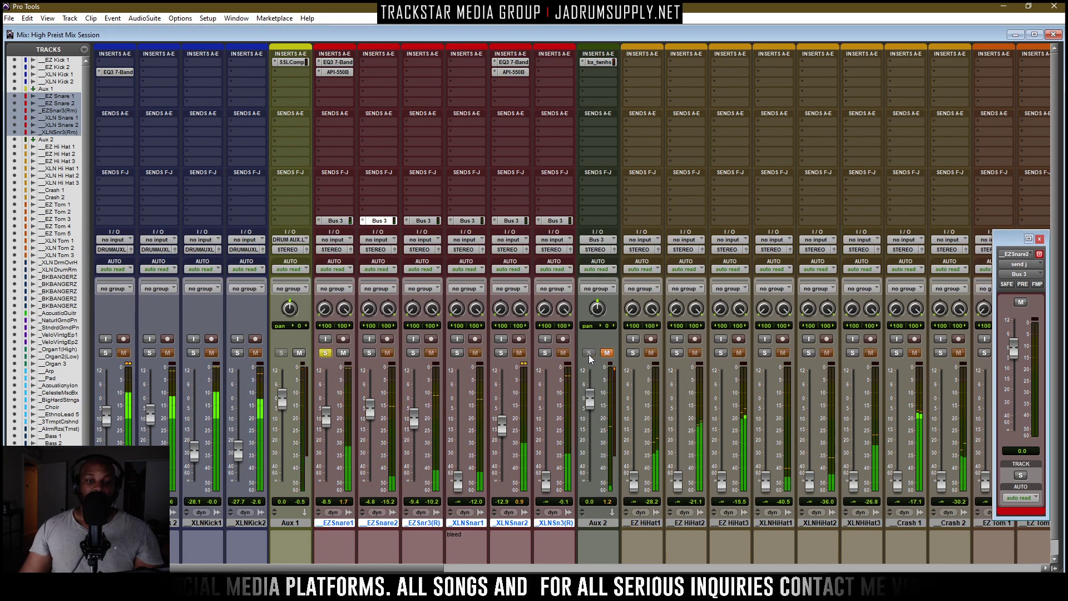
{"action": "left_click", "coordinate": [606, 354]}
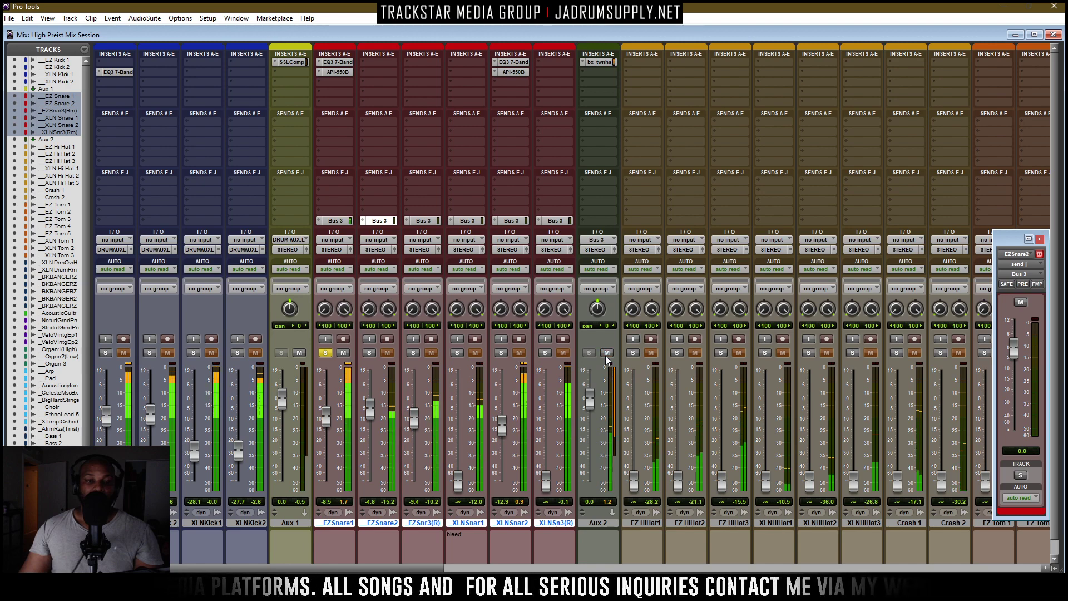
{"action": "left_click", "coordinate": [606, 353]}
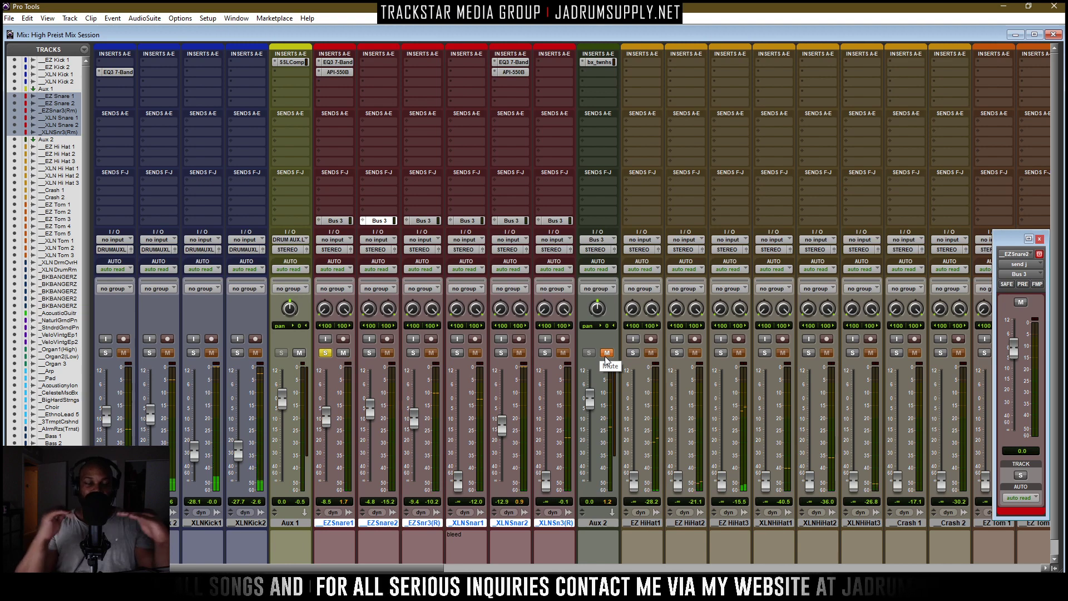
{"action": "left_click", "coordinate": [606, 354]}
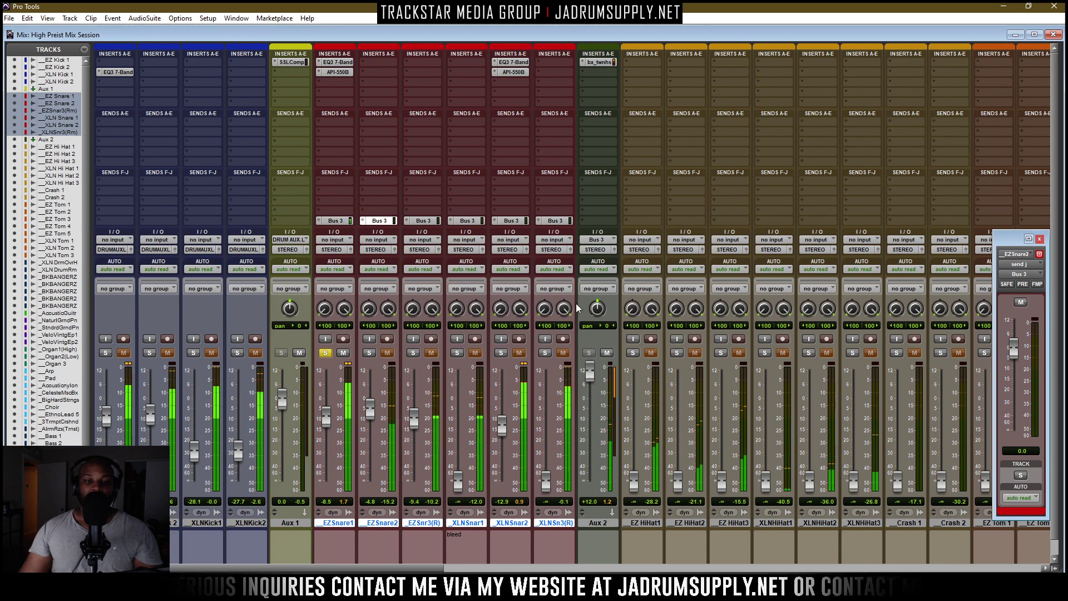
Sweep Aux 2's fader through its range to hear its effect, reset it to 0.0 dB, and unsolo EZSnare1
{"action": "left_click_drag", "start_coordinate": [590, 396], "coordinate": [584, 549]}
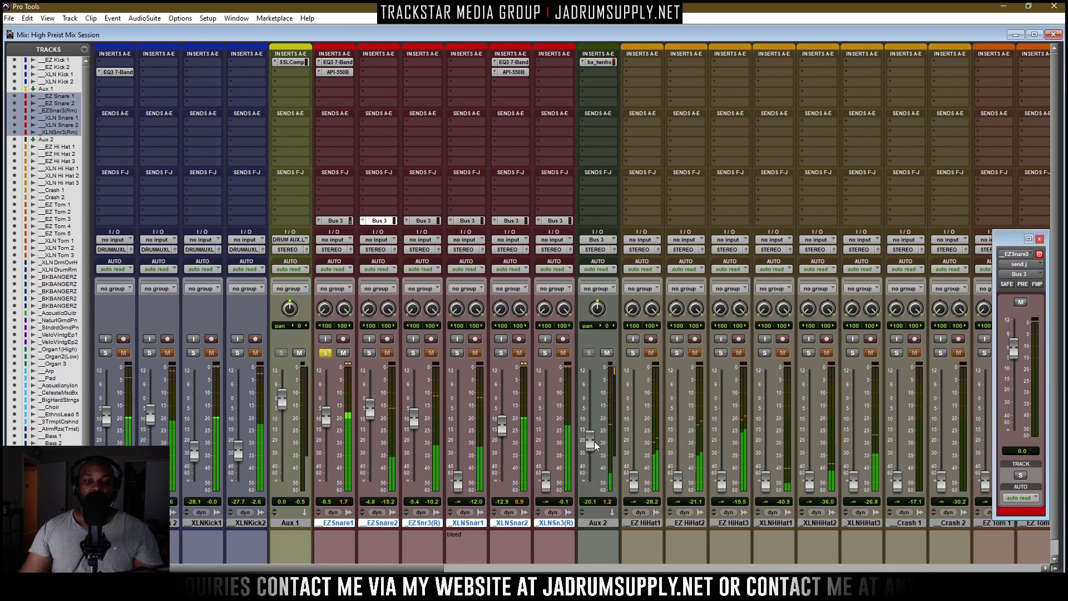
{"action": "left_click_drag", "start_coordinate": [589, 478], "coordinate": [598, 407]}
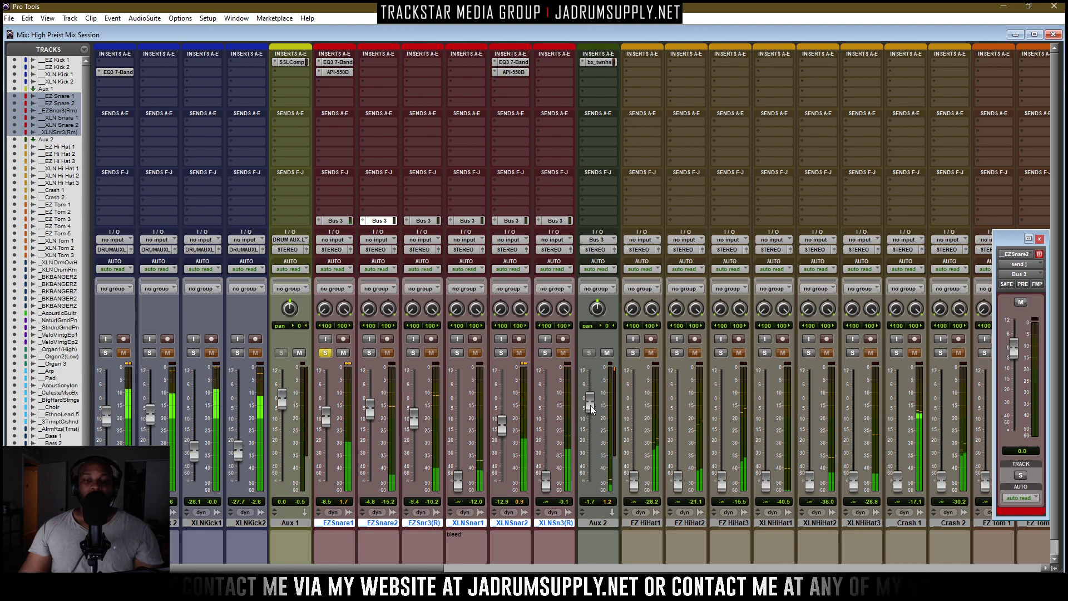
{"action": "left_click", "coordinate": [591, 405], "text": "alt"}
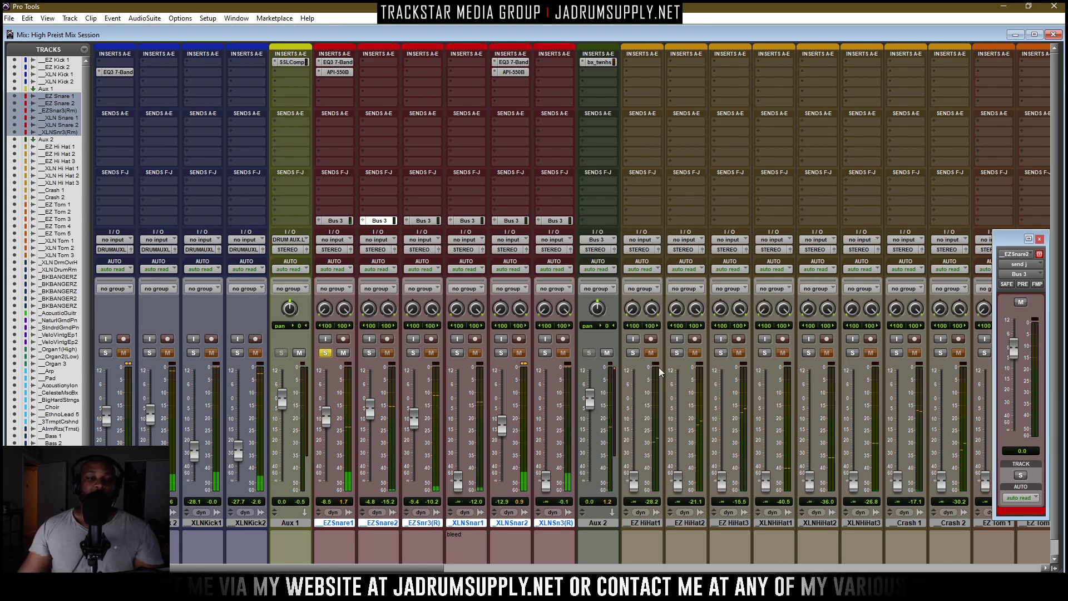
{"action": "left_click", "coordinate": [325, 352]}
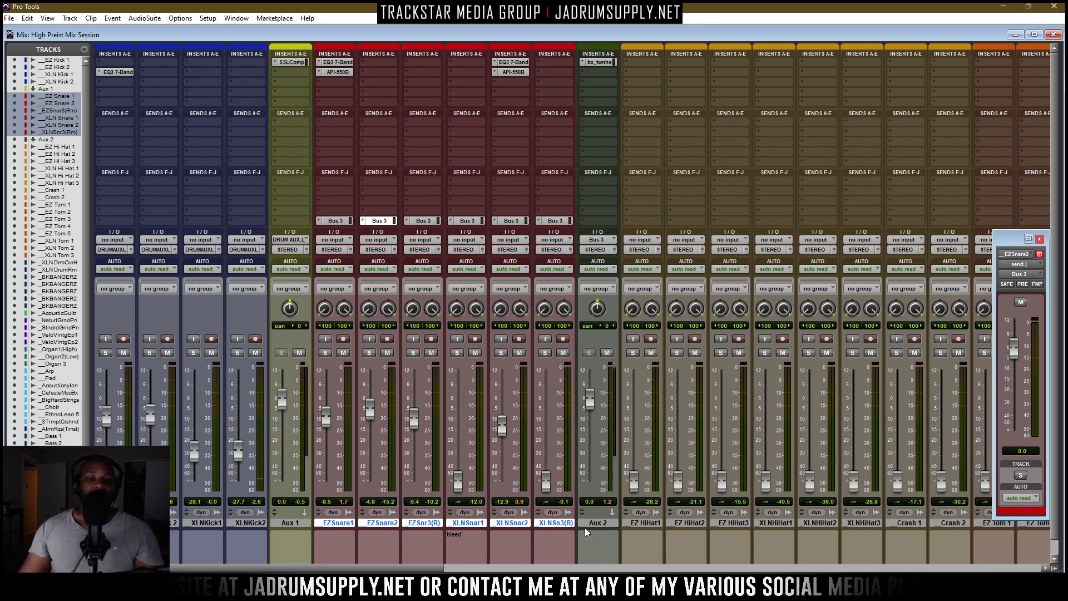
Change the Aux 2 track color to yellow to match Aux 1
{"action": "scroll", "coordinate": [585, 527], "scroll_direction": "down", "scroll_amount": 1}
{"action": "double_click", "coordinate": [598, 559]}
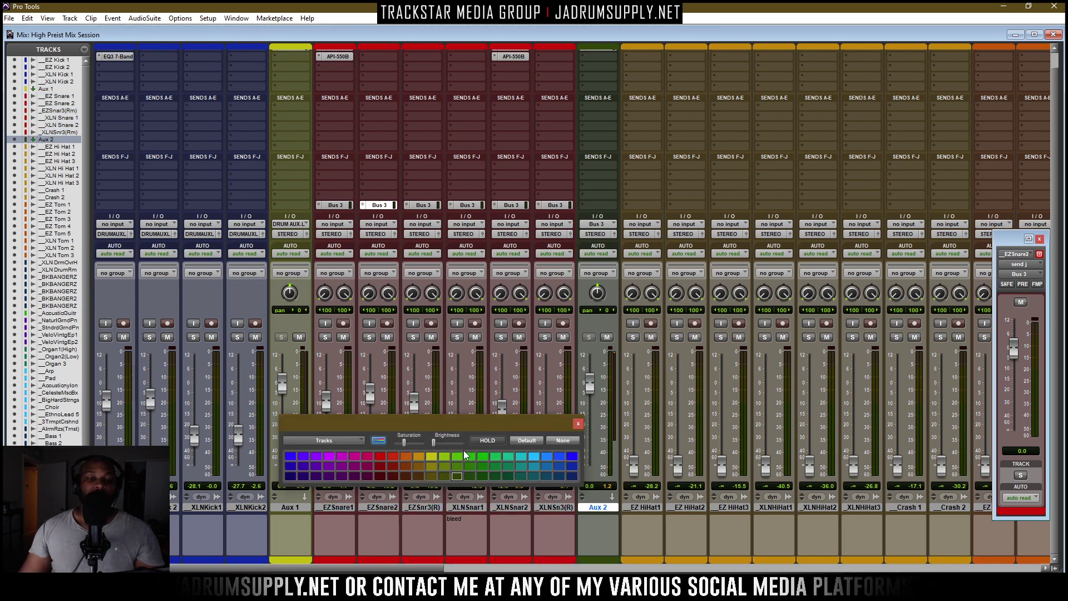
{"action": "left_click", "coordinate": [431, 456]}
{"action": "left_click", "coordinate": [576, 424]}
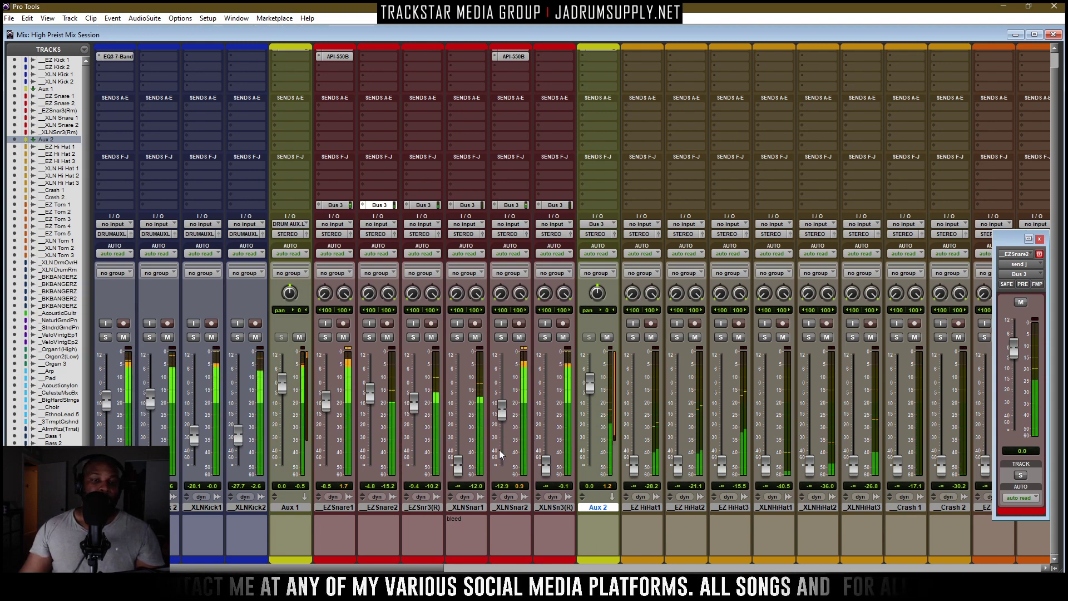
Set the snare faders to -11.8 dB on XLNSnar2, -11.2 dB on XLNSn3(R), -13.1 dB on Aux 2 and -6.5 dB on EZSnare1
{"action": "left_click_drag", "start_coordinate": [549, 473], "coordinate": [506, 419]}
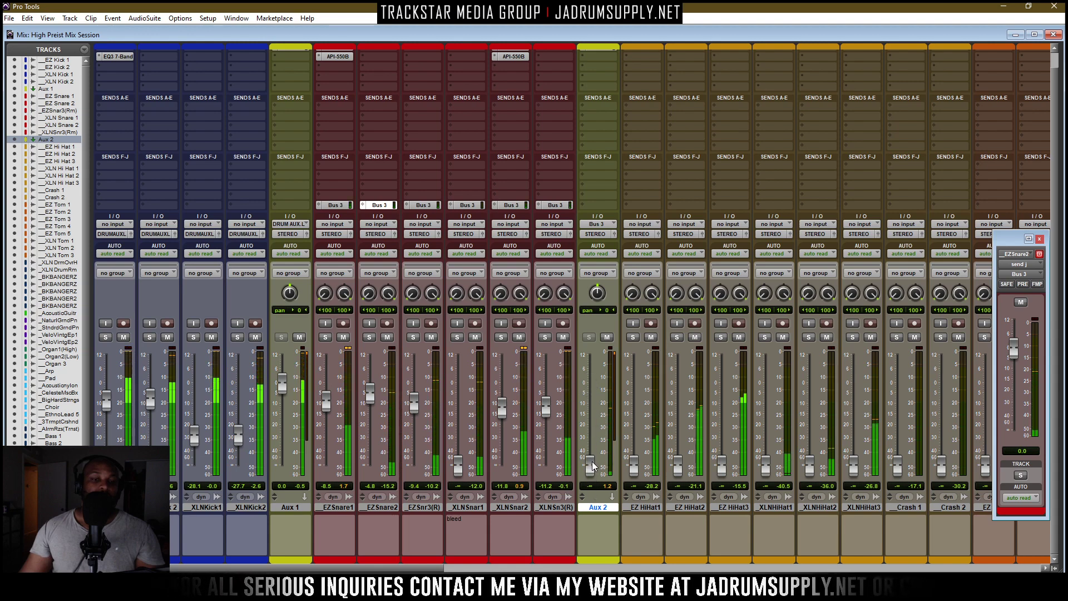
{"action": "left_click_drag", "start_coordinate": [591, 466], "coordinate": [582, 411]}
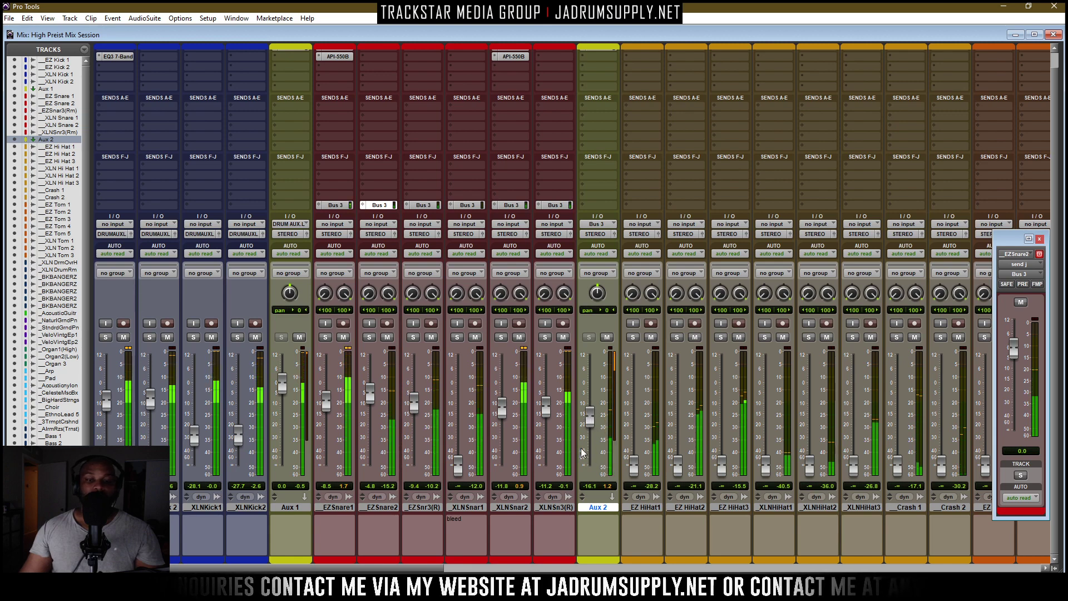
{"action": "left_click_drag", "start_coordinate": [591, 419], "coordinate": [590, 405]}
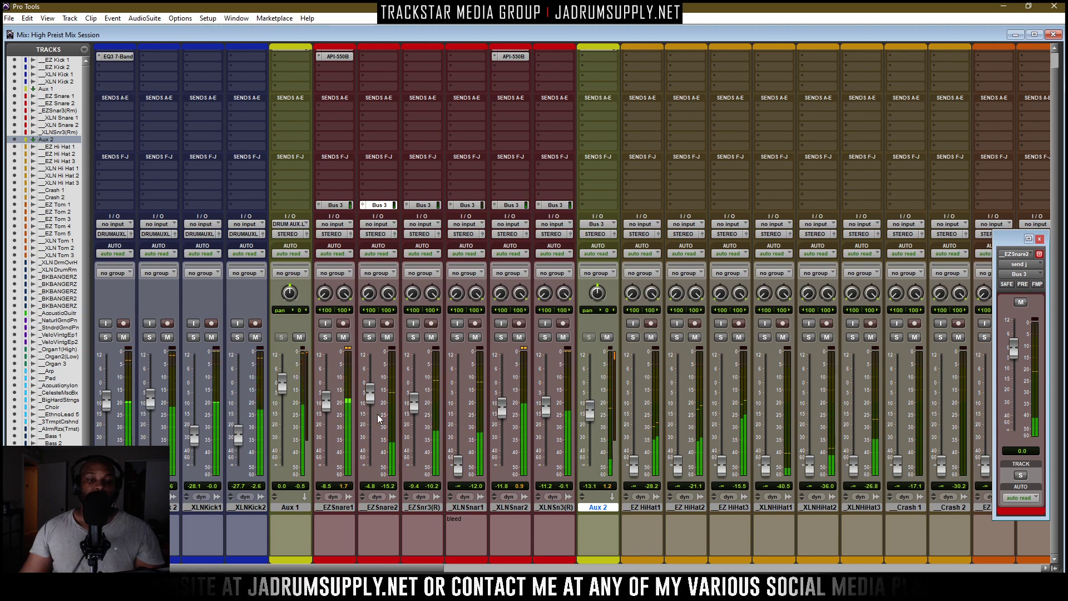
{"action": "left_click_drag", "start_coordinate": [327, 404], "coordinate": [326, 401]}
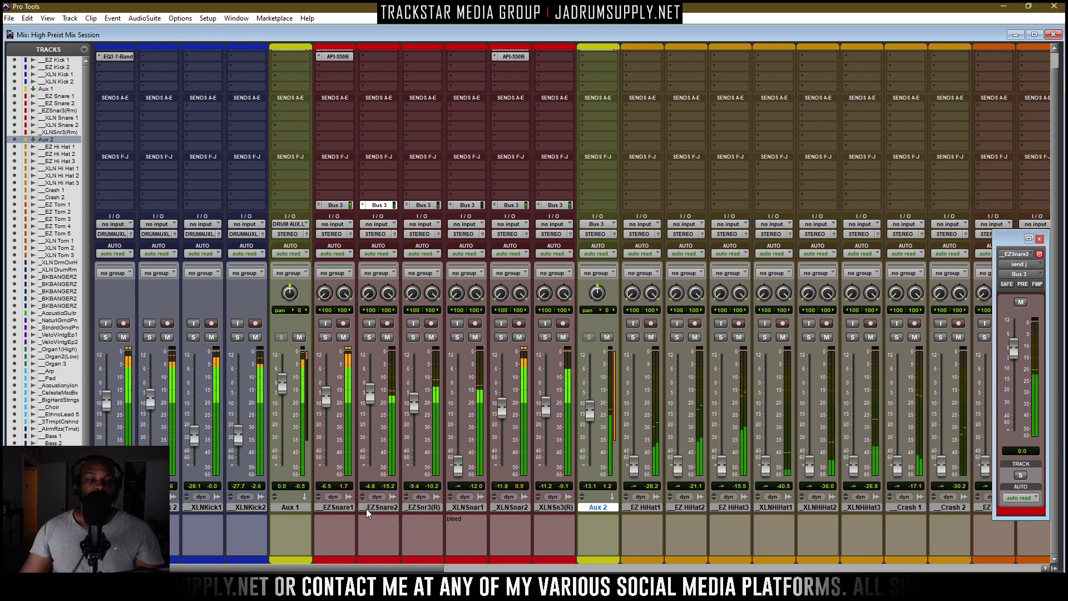
Reset the acoustic guitar track's fader to 0.0 dB, then lower it to -4.2 dB during playback
{"action": "left_click_drag", "start_coordinate": [360, 568], "coordinate": [724, 568]}
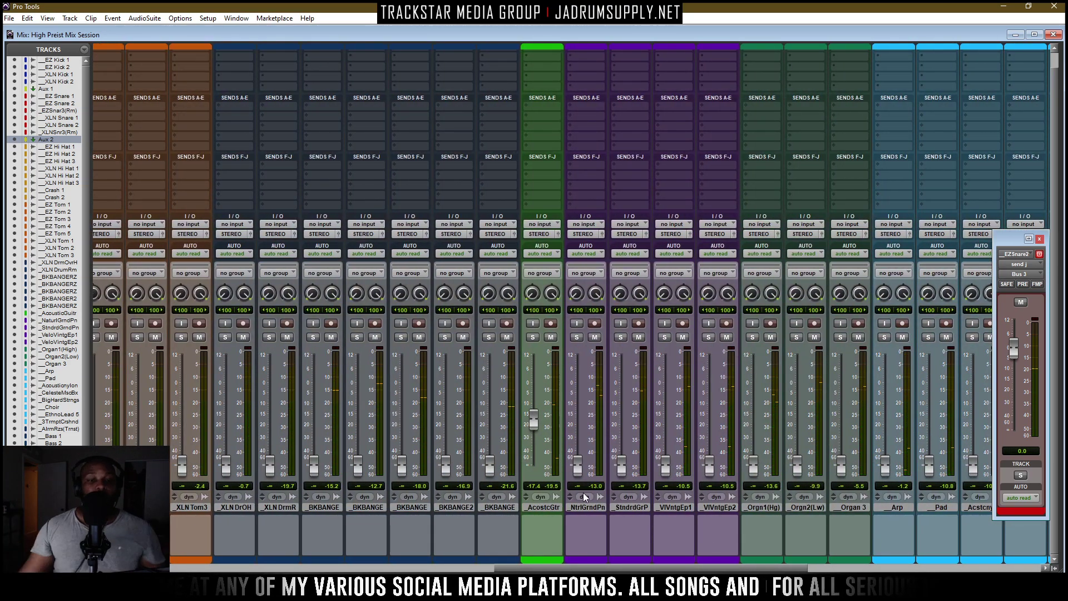
{"action": "left_click", "coordinate": [534, 425], "text": "alt"}
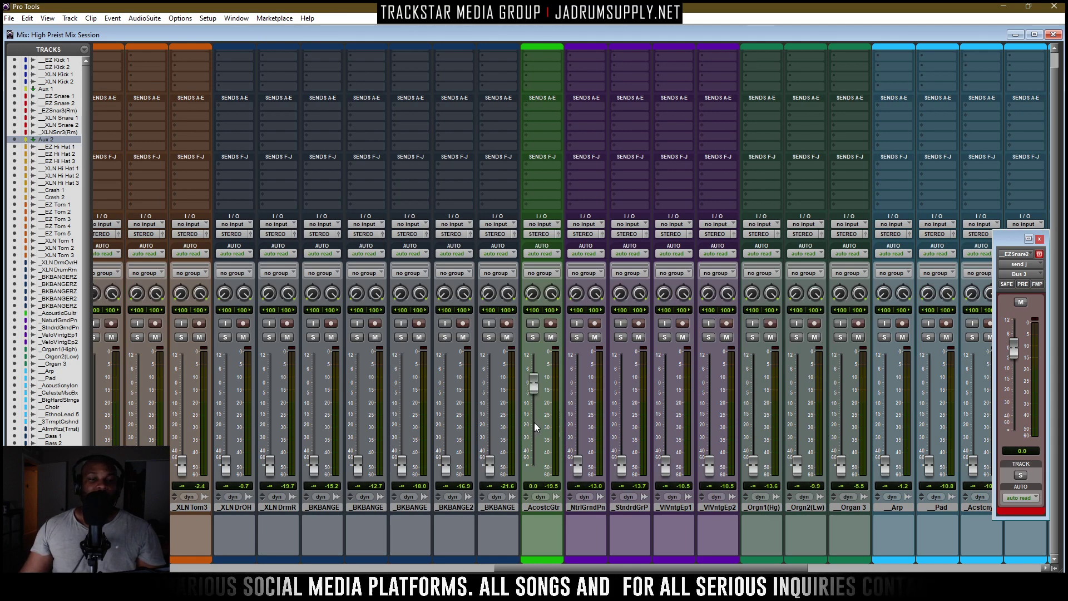
{"action": "key", "text": "space"}
{"action": "left_click_drag", "start_coordinate": [533, 385], "coordinate": [534, 404]}
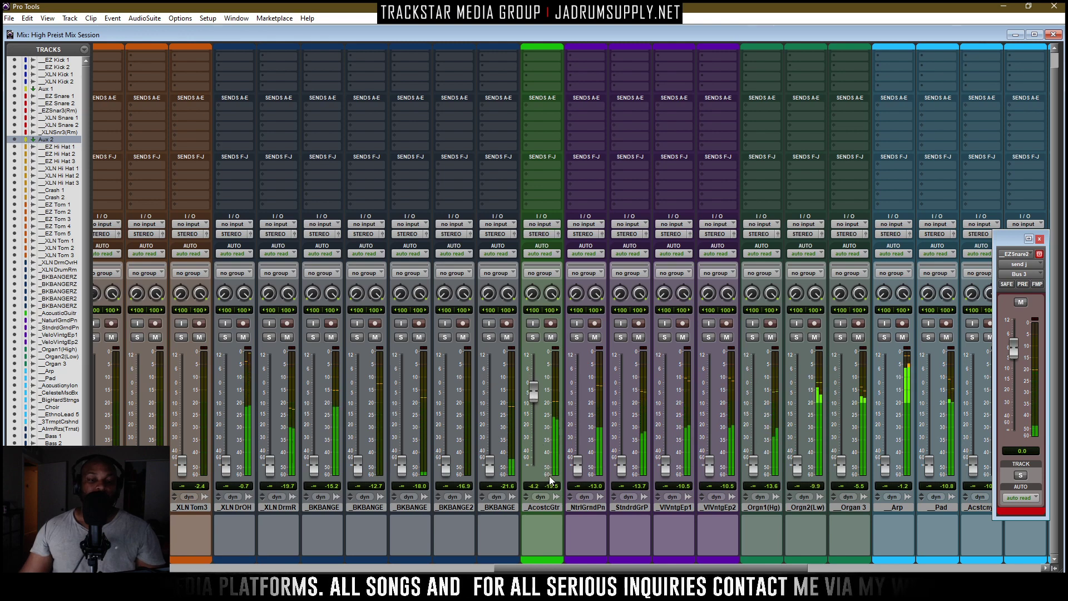
Reset the acoustic guitar track's fader to 0.0 dB and resume playback
{"action": "left_click_drag", "start_coordinate": [549, 477], "coordinate": [552, 474]}
{"action": "key", "text": "space"}
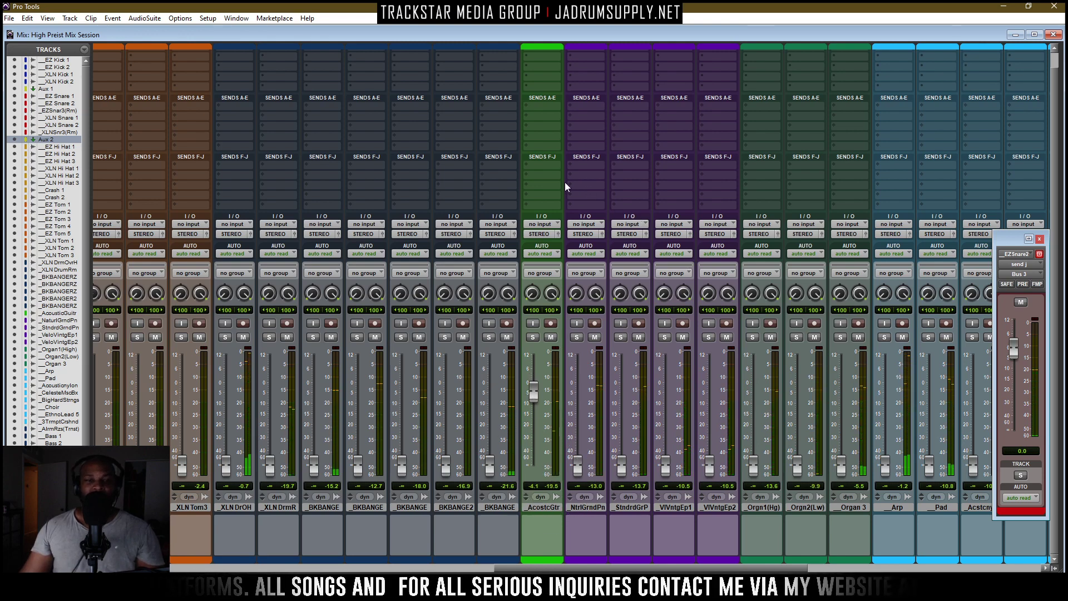
{"action": "left_click", "coordinate": [533, 392], "text": "alt"}
{"action": "key", "text": "space"}
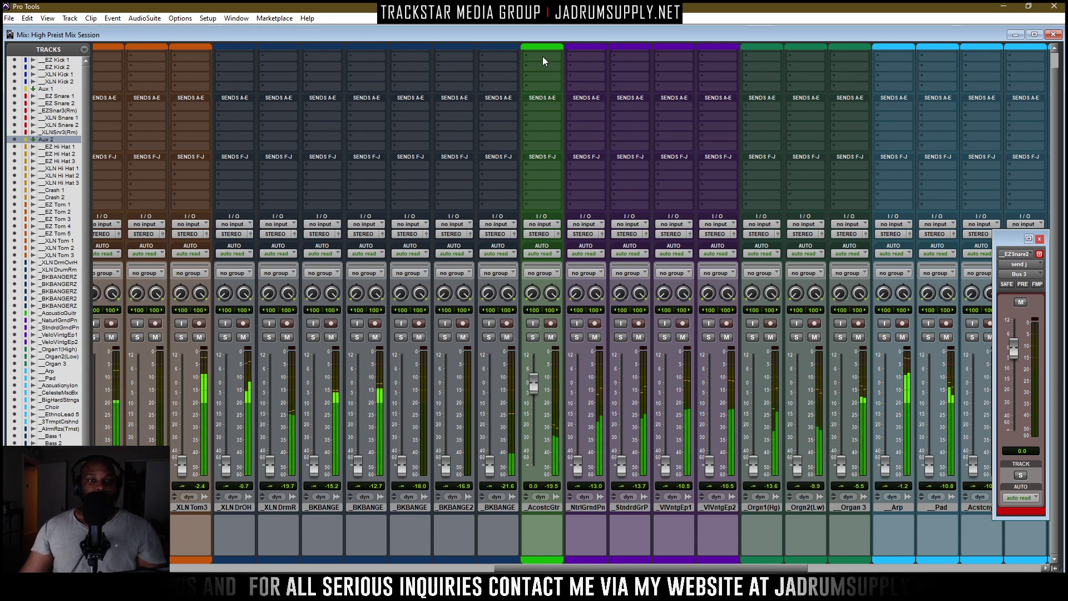
Insert the stereo API-550A equalizer on the acoustic guitar track and boost its high band at 12.5 kHz
{"action": "left_click", "coordinate": [542, 57]}
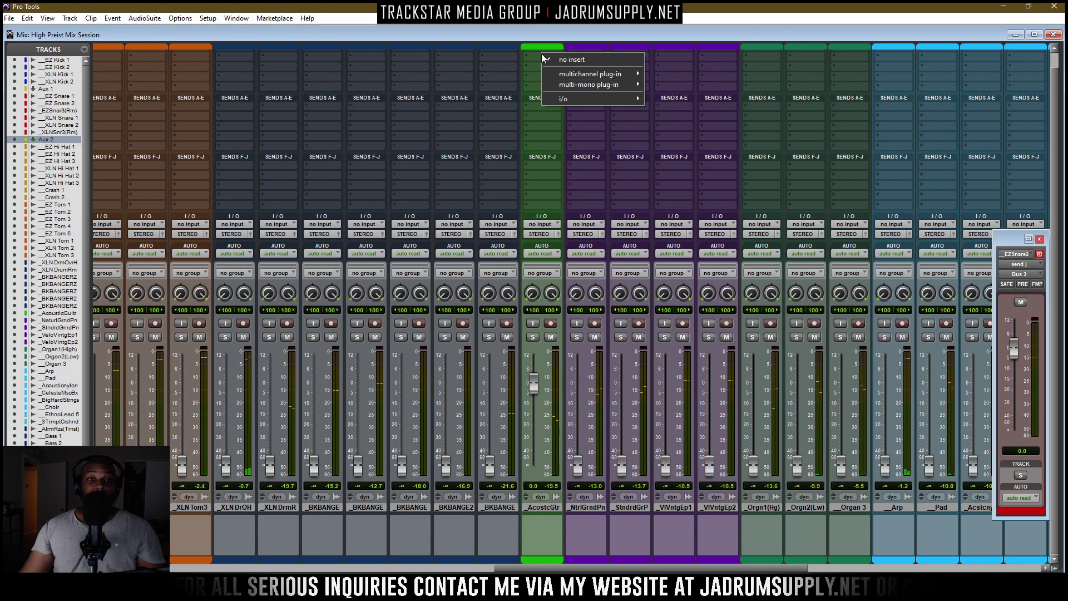
{"action": "mouse_move", "coordinate": [617, 76]}
{"action": "mouse_move", "coordinate": [711, 28]}
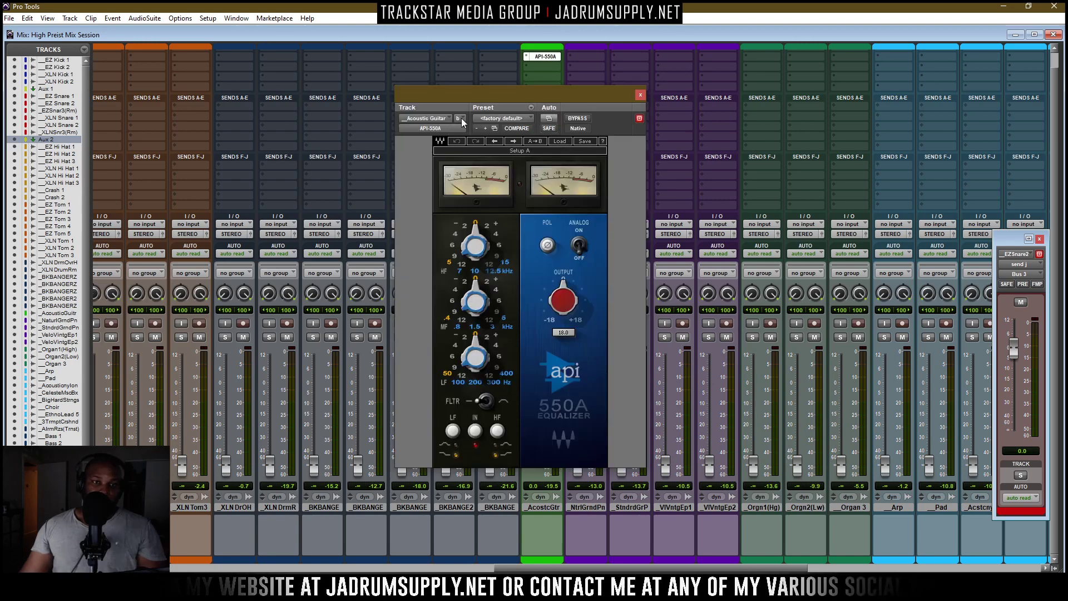
{"action": "left_click_drag", "start_coordinate": [462, 253], "coordinate": [453, 221]}
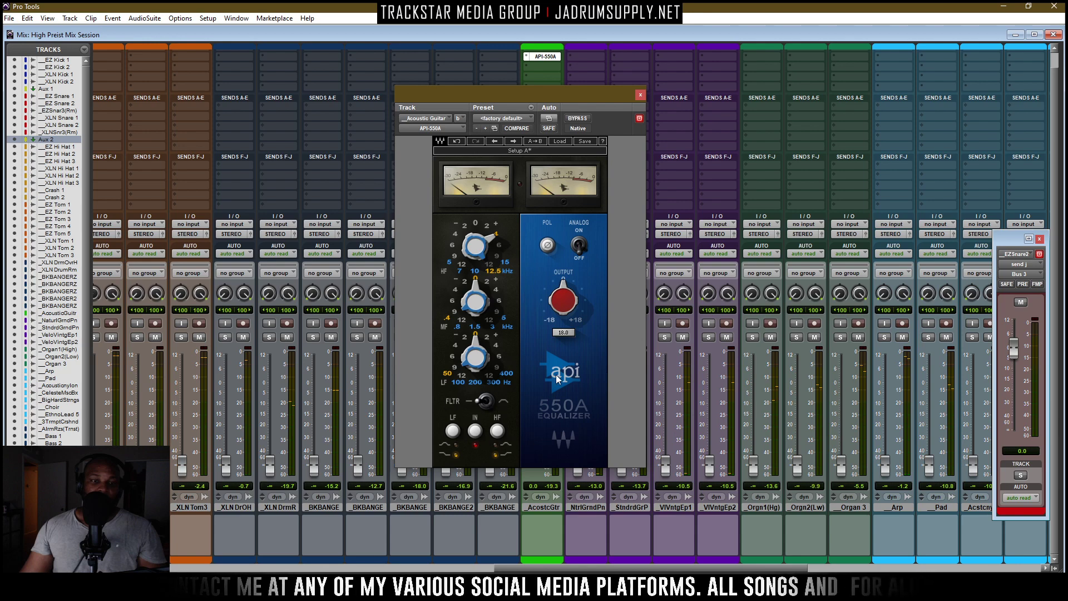
{"action": "left_click_drag", "start_coordinate": [543, 102], "coordinate": [338, 101]}
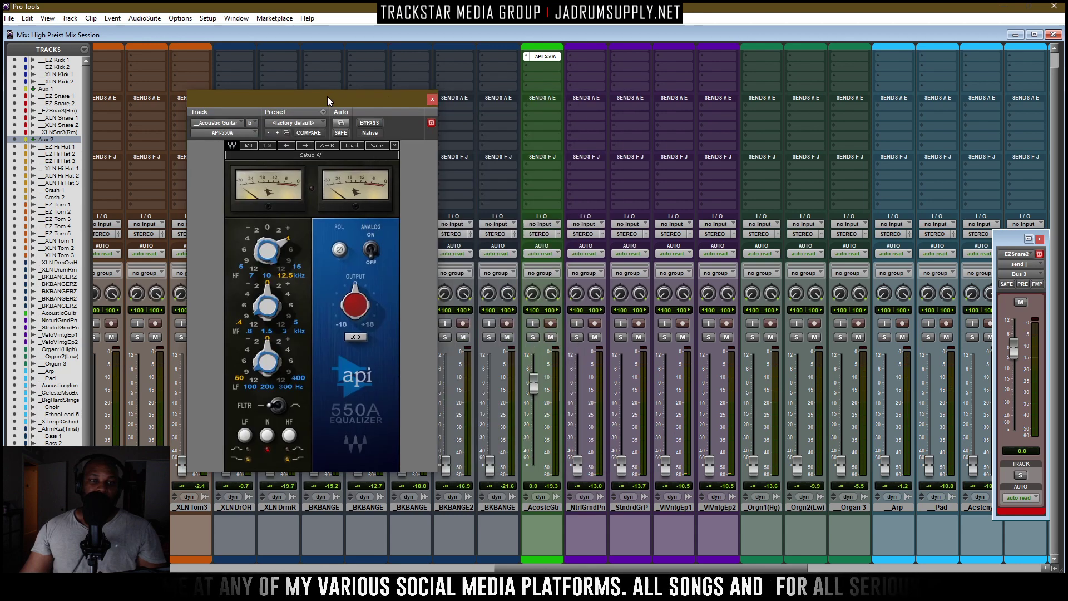
Replace the acoustic guitar track's API-550A equalizer with API-550B
{"action": "left_click", "coordinate": [526, 60]}
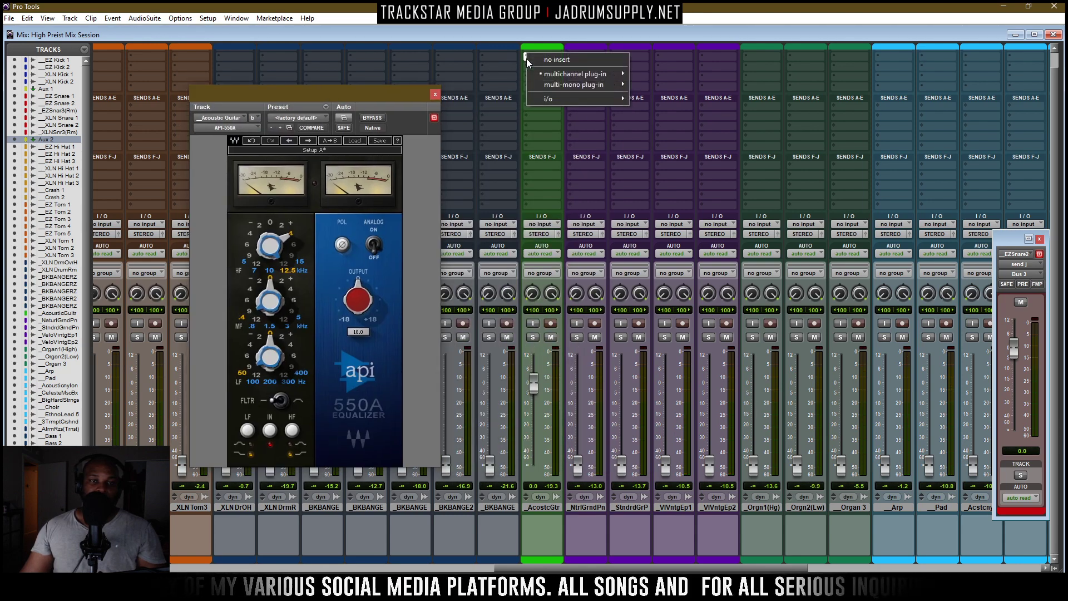
{"action": "mouse_move", "coordinate": [538, 72]}
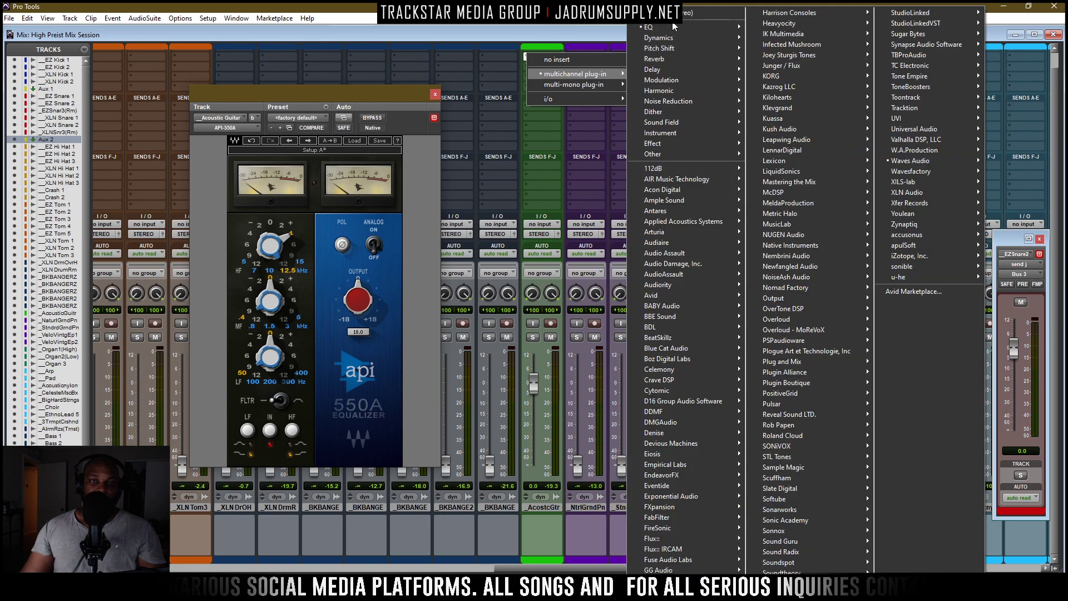
{"action": "mouse_move", "coordinate": [672, 25]}
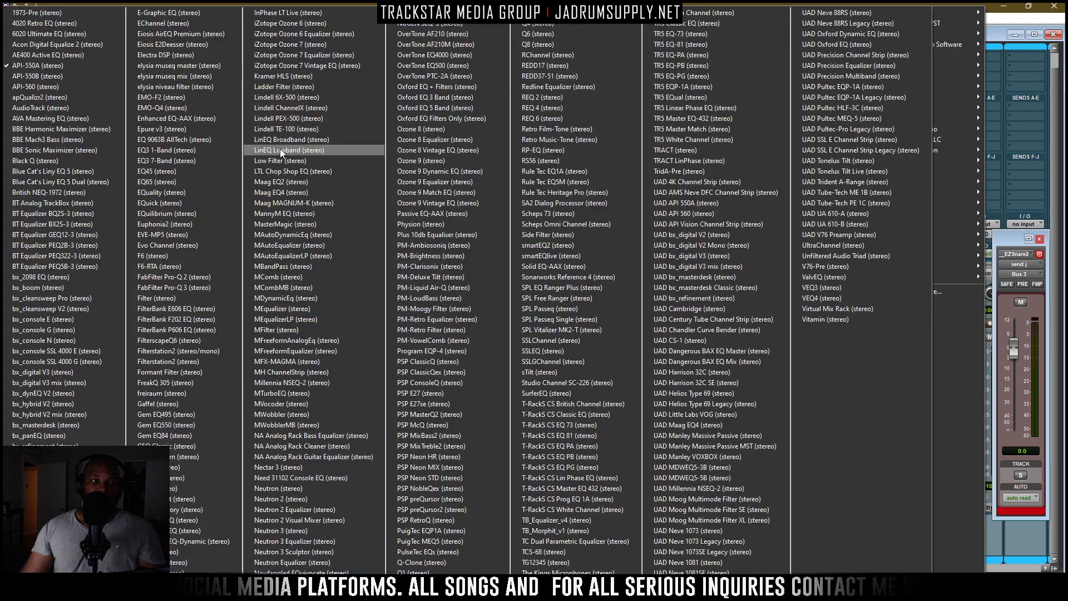
{"action": "left_click", "coordinate": [121, 83]}
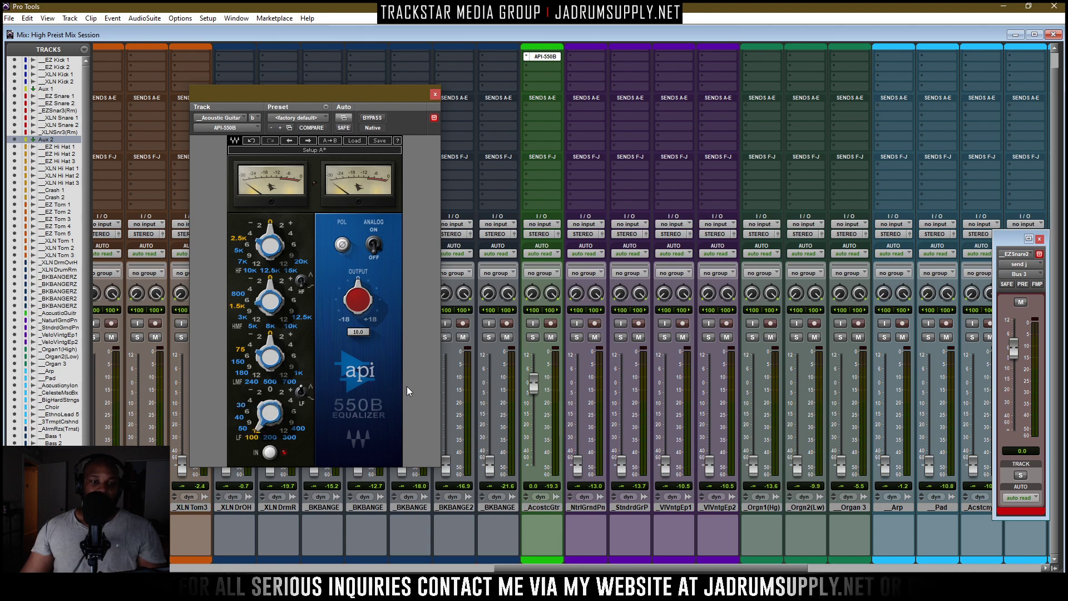
During playback, boost API-550B's high band at 15K and high-mids, cut the low-mids at 1K, and close the plug-in
{"action": "key", "text": "space"}
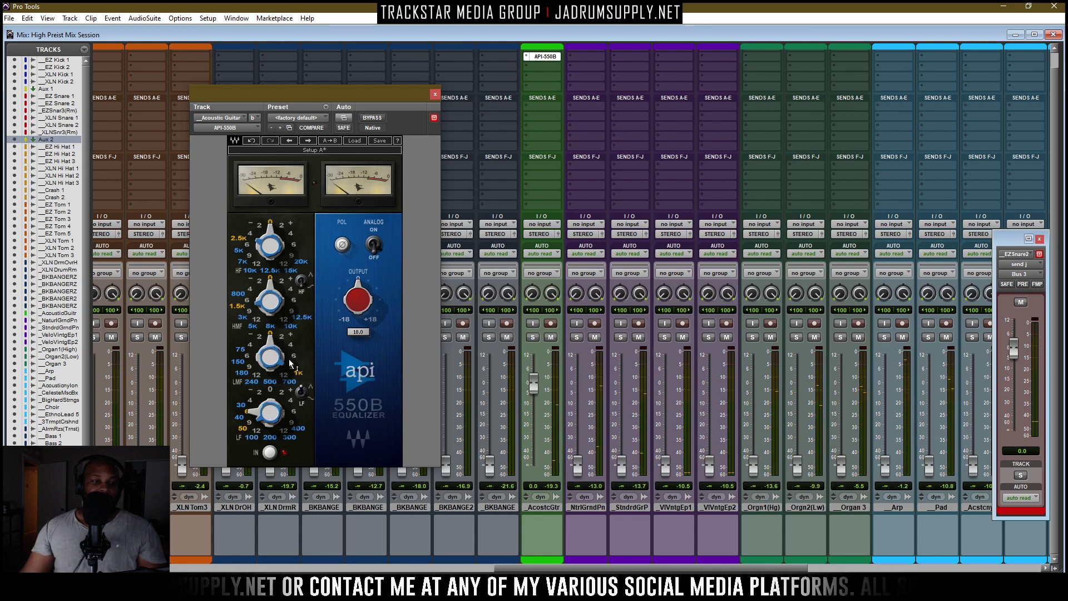
{"action": "left_click", "coordinate": [282, 341]}
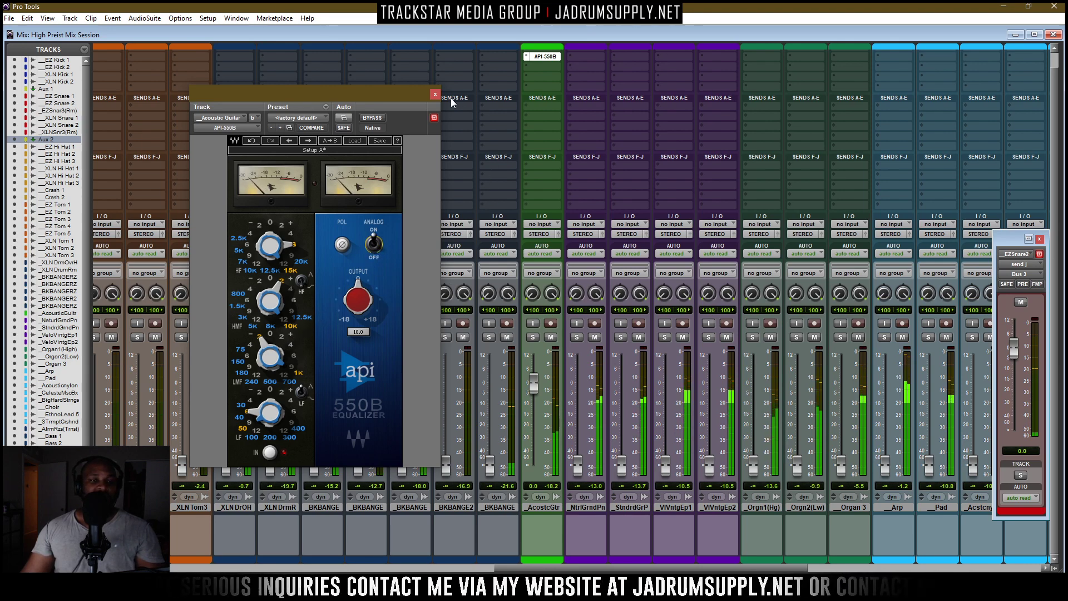
{"action": "left_click", "coordinate": [435, 94]}
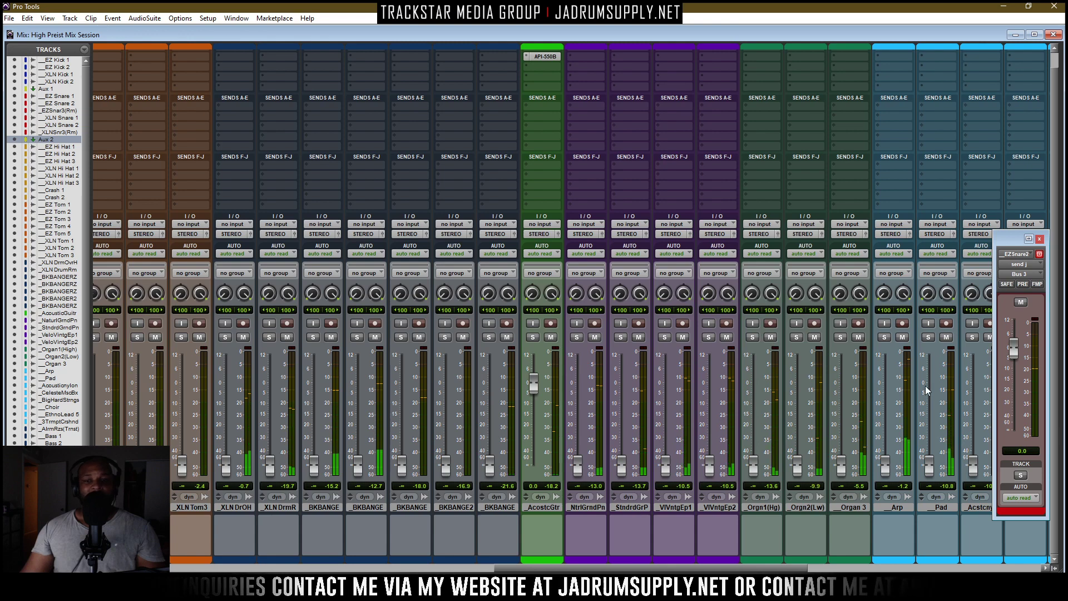
Create one stereo Aux Input track and move it to the end of the mixer, after RegaeFil2
{"action": "left_click_drag", "start_coordinate": [781, 571], "coordinate": [1012, 569]}
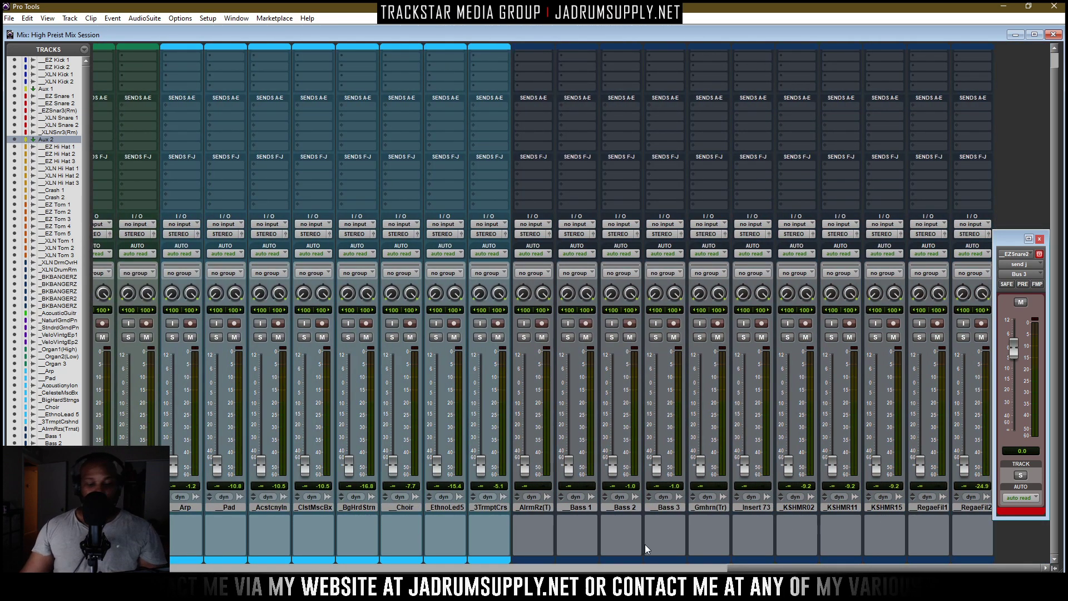
{"action": "key", "text": "ctrl+shift+n"}
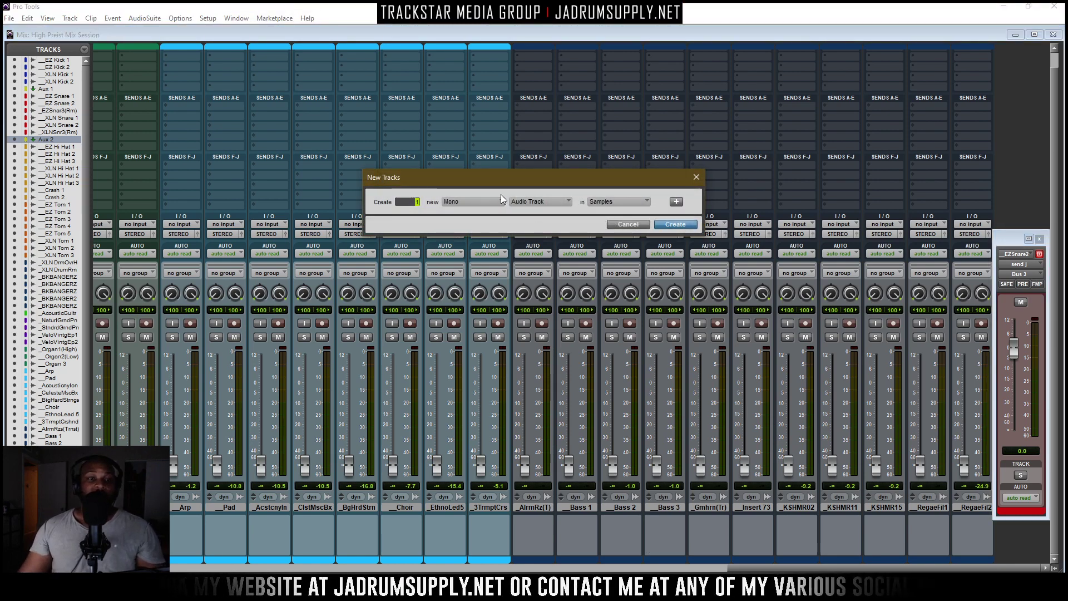
{"action": "left_click", "coordinate": [492, 203]}
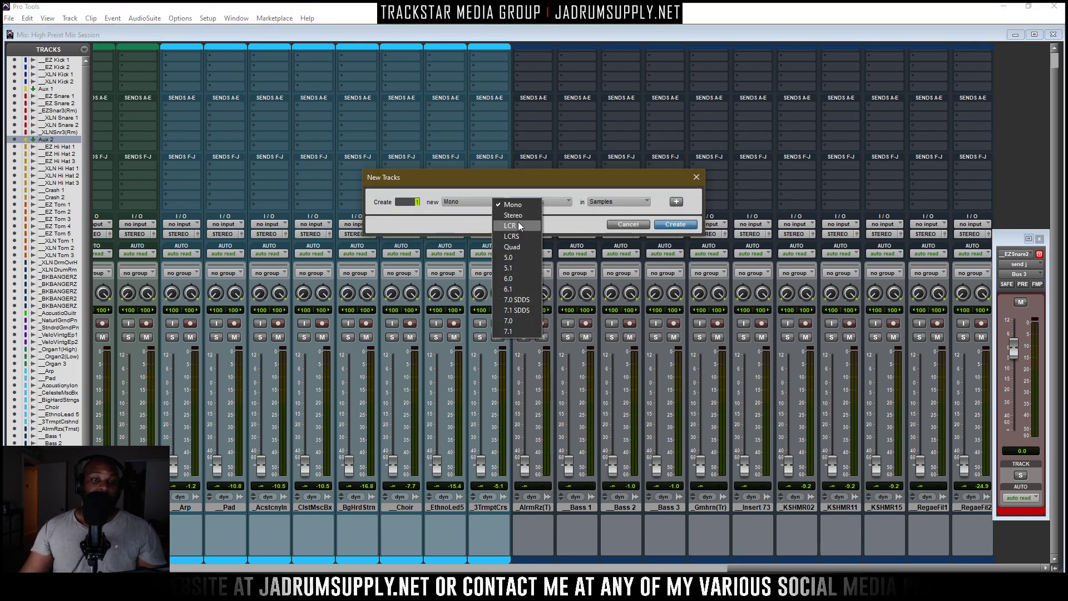
{"action": "left_click", "coordinate": [515, 214]}
{"action": "left_click", "coordinate": [543, 204]}
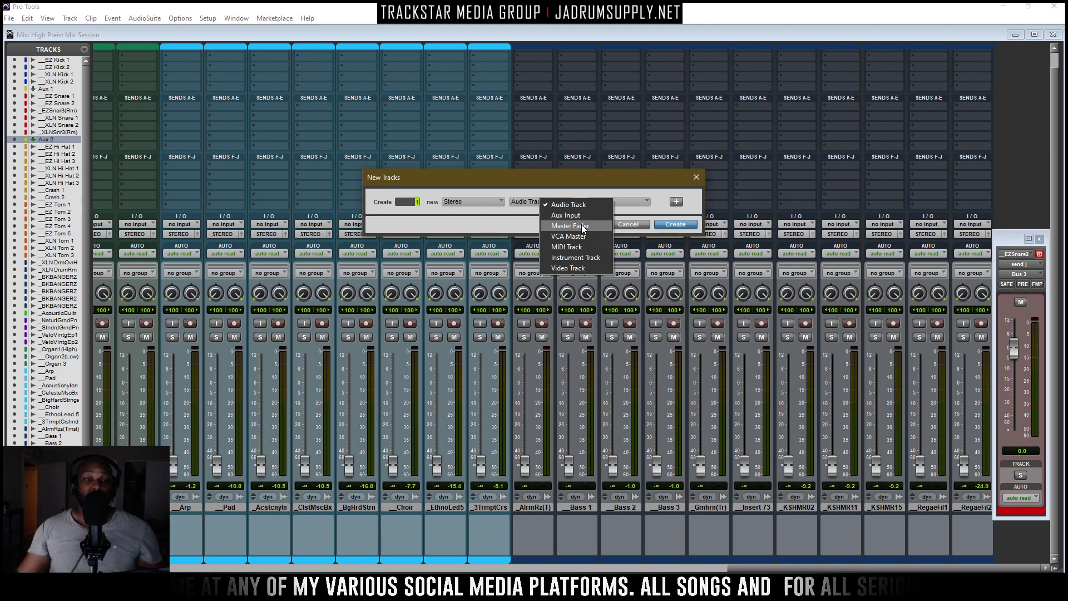
{"action": "left_click", "coordinate": [570, 215]}
{"action": "left_click", "coordinate": [668, 227]}
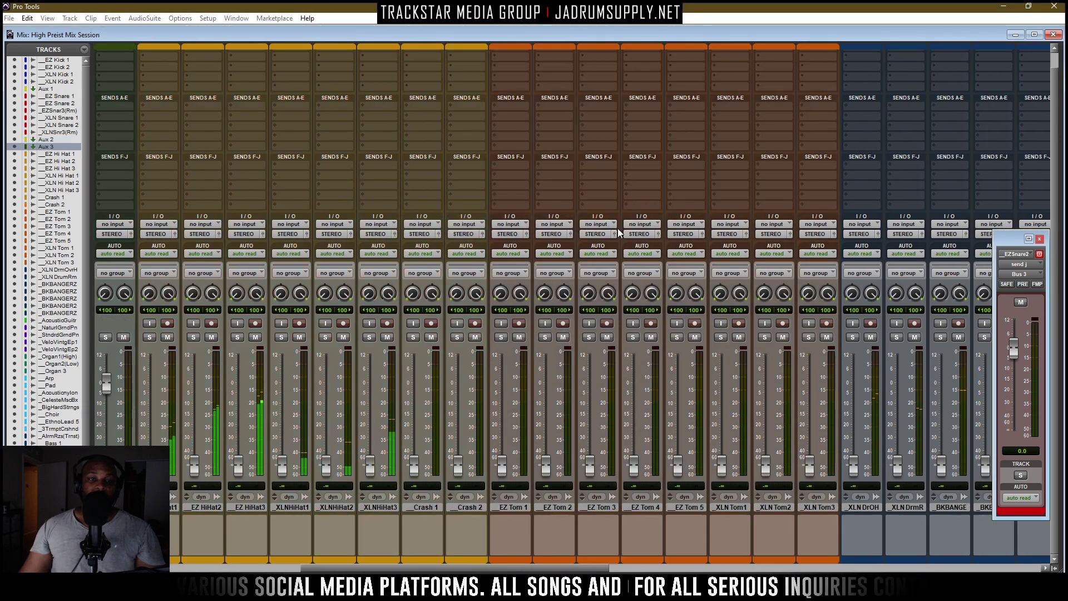
{"action": "left_click_drag", "start_coordinate": [116, 508], "coordinate": [975, 509]}
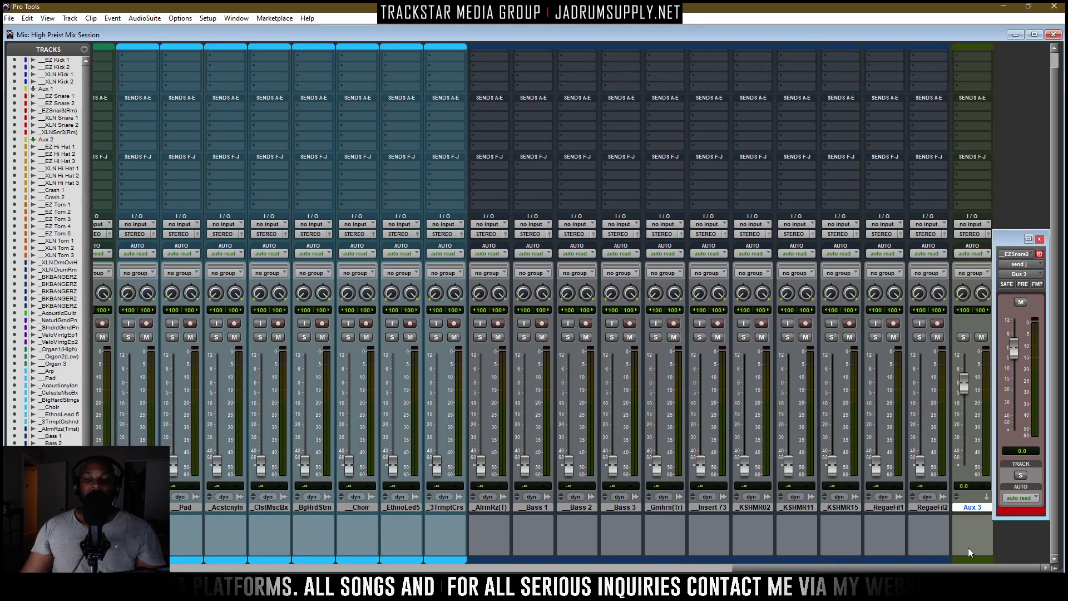
Make multiple duplicates of the Aux 3 track, inserted after it, with all of its data included
{"action": "right_click", "coordinate": [973, 506]}
{"action": "left_click", "coordinate": [1002, 476]}
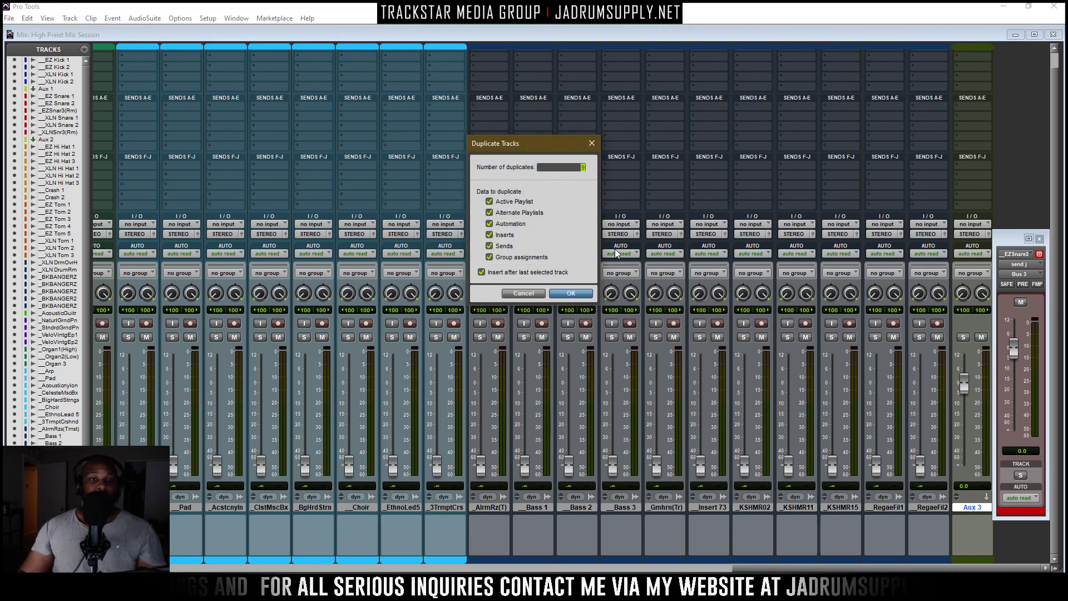
{"action": "key", "text": "Return"}
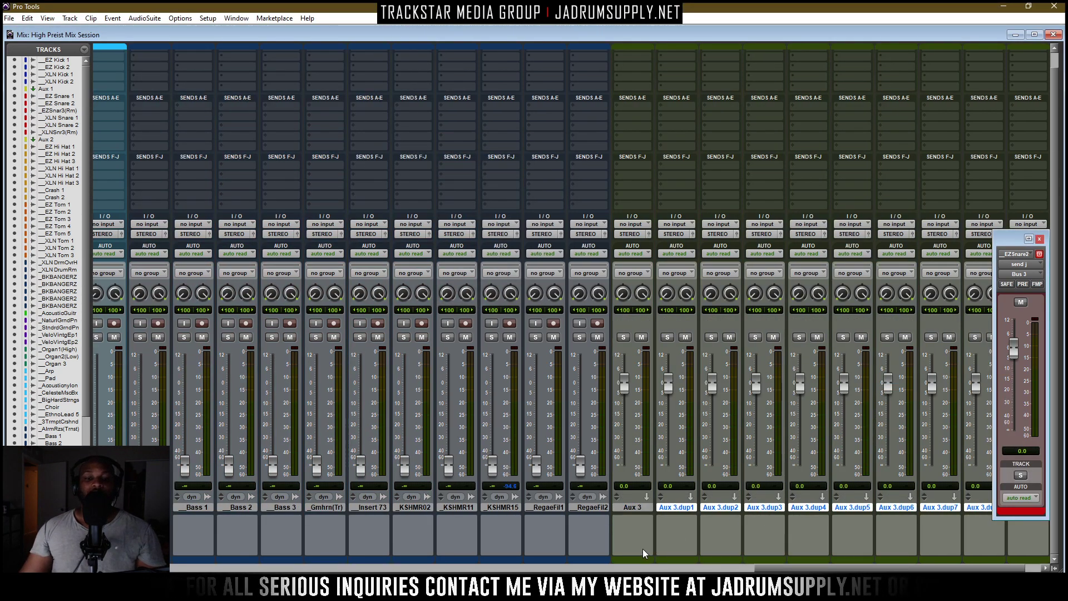
Change the track color of Aux 3 and all its duplicates to yellow
{"action": "left_click", "coordinate": [629, 507], "text": "shift"}
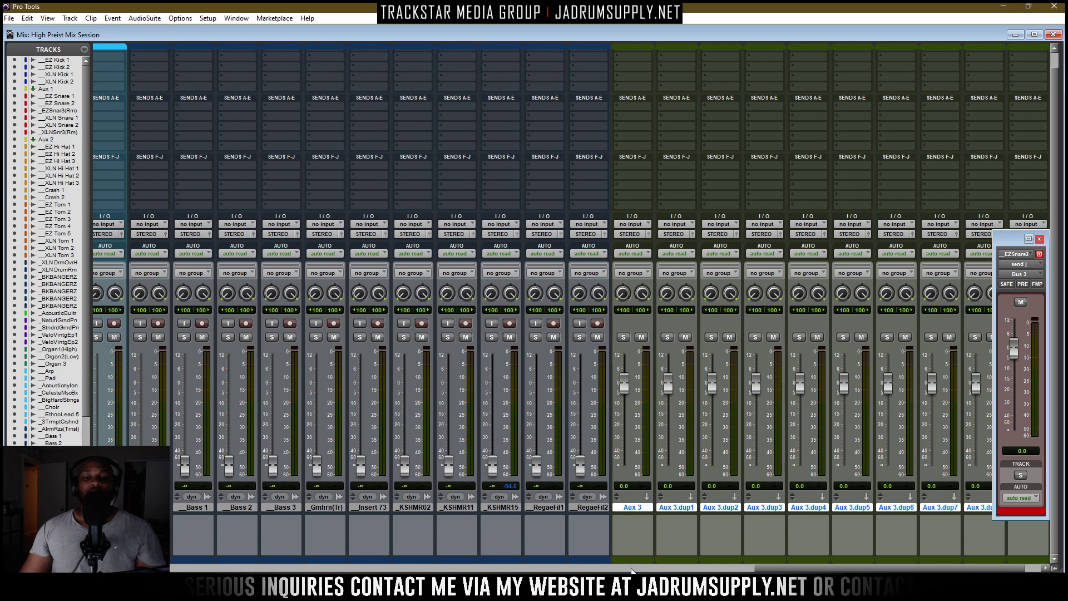
{"action": "double_click", "coordinate": [649, 556]}
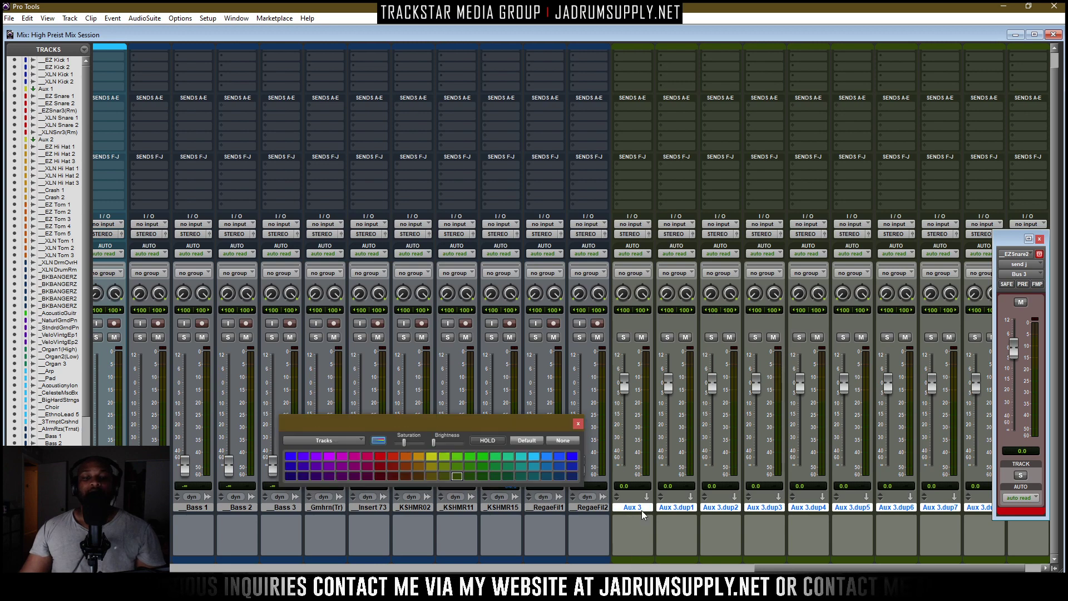
{"action": "left_click", "coordinate": [432, 457]}
{"action": "key", "text": "KP_Enter"}
{"action": "key", "text": "Escape"}
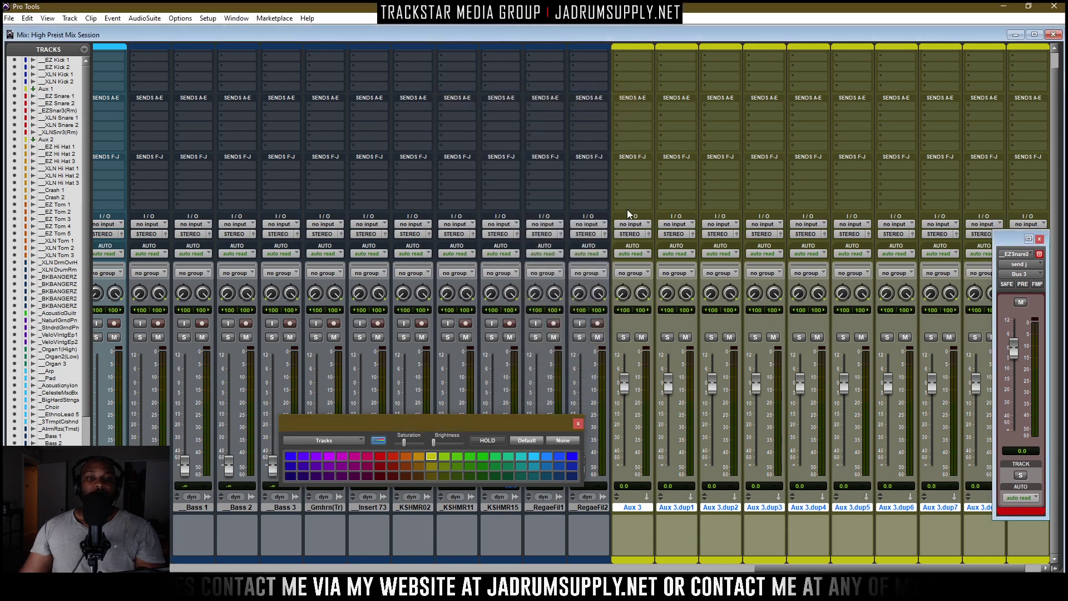
{"action": "left_click", "coordinate": [578, 423]}
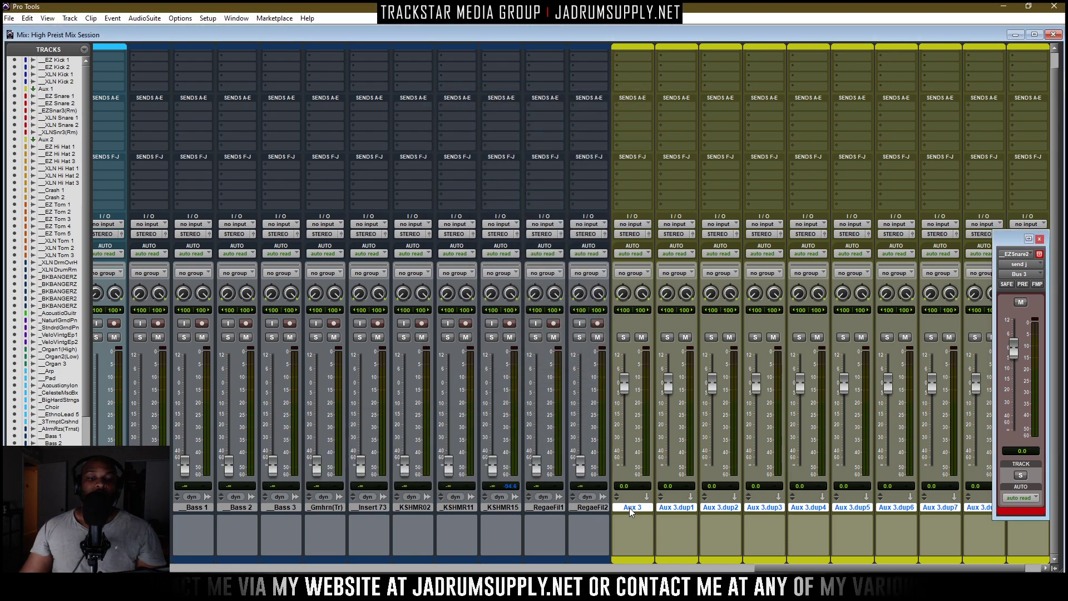
Rename the Aux 3 track as REVERB
{"action": "double_click", "coordinate": [629, 507]}
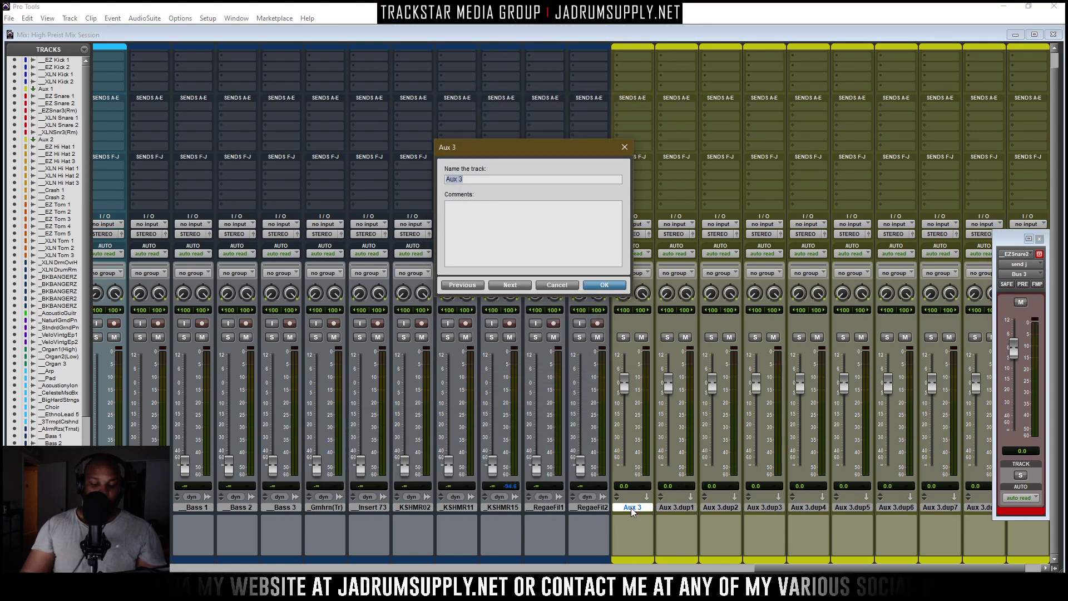
{"action": "type", "text": "REVERB"}
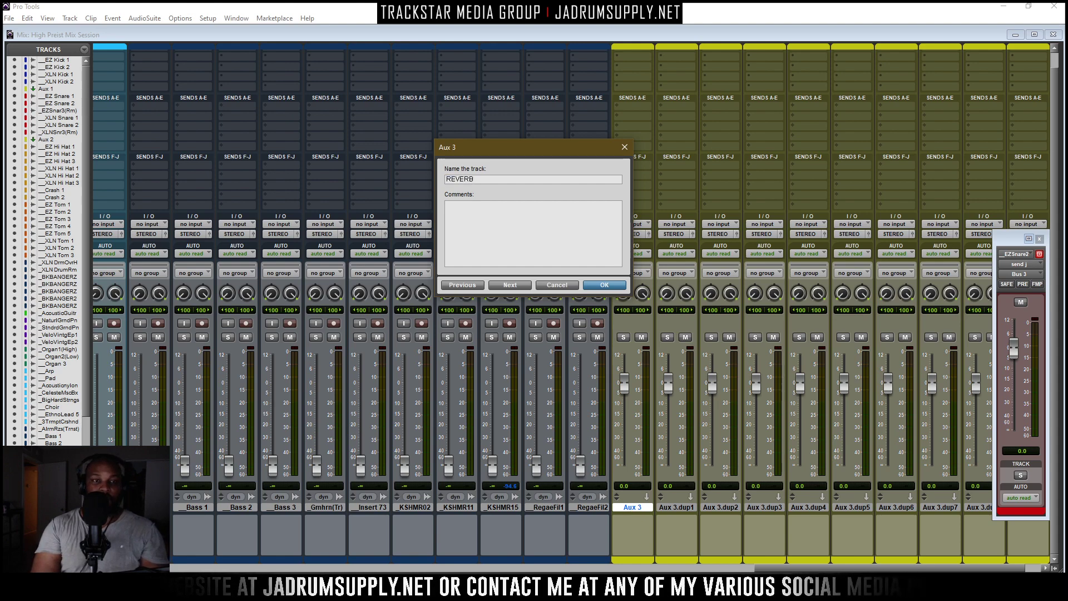
{"action": "key", "text": "Return"}
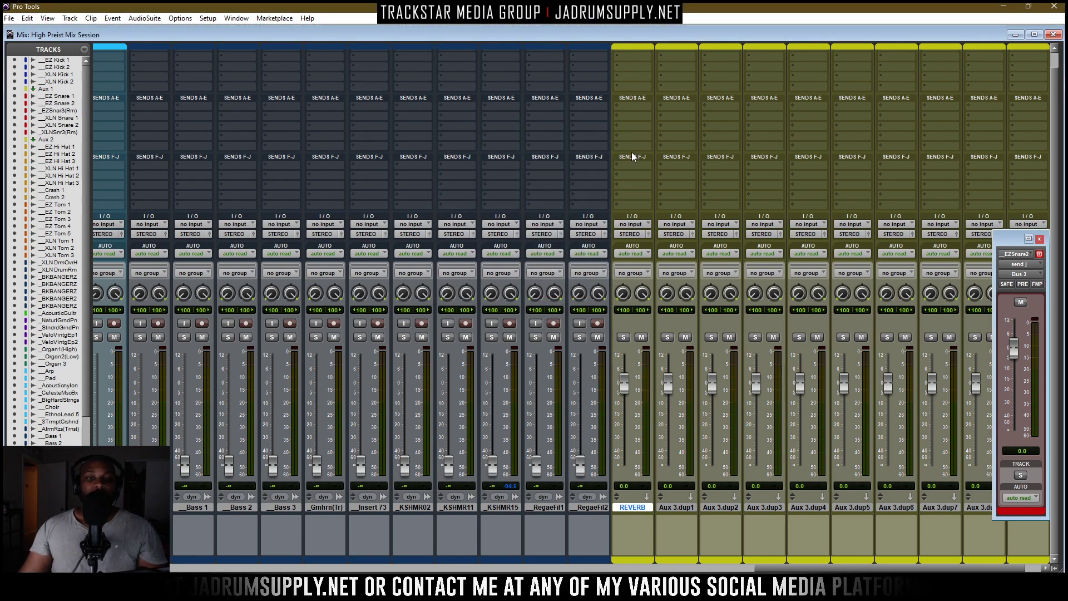
Insert the stereo Lustrous Plates reverb on the REVERB track, with pre-delay 0.0 ms, width Full and a higher reverb time damper
{"action": "left_click", "coordinate": [627, 56]}
{"action": "mouse_move", "coordinate": [705, 74]}
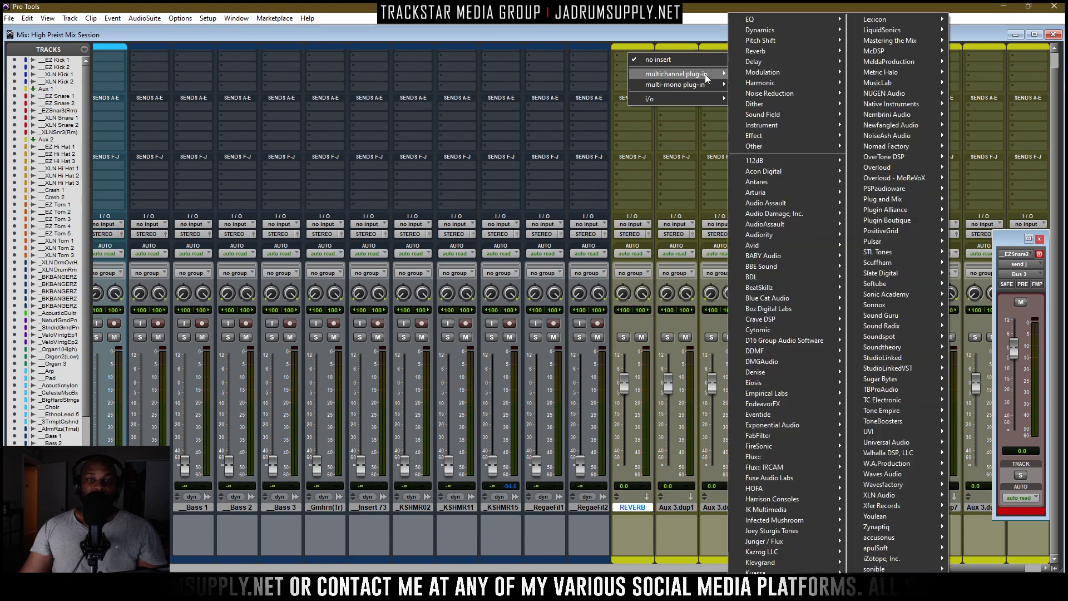
{"action": "mouse_move", "coordinate": [663, 72]}
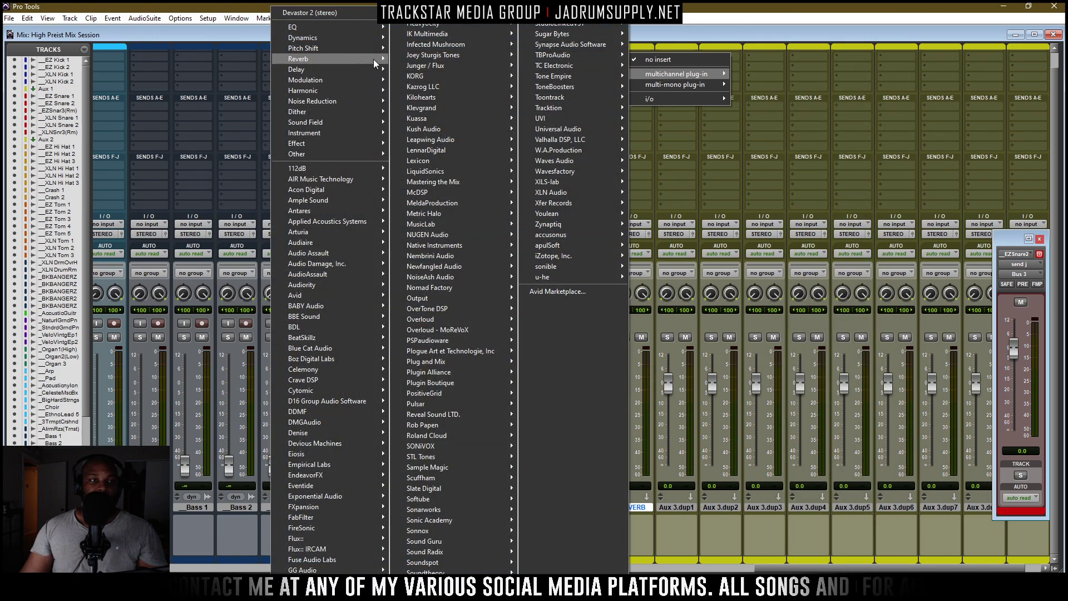
{"action": "mouse_move", "coordinate": [373, 59]}
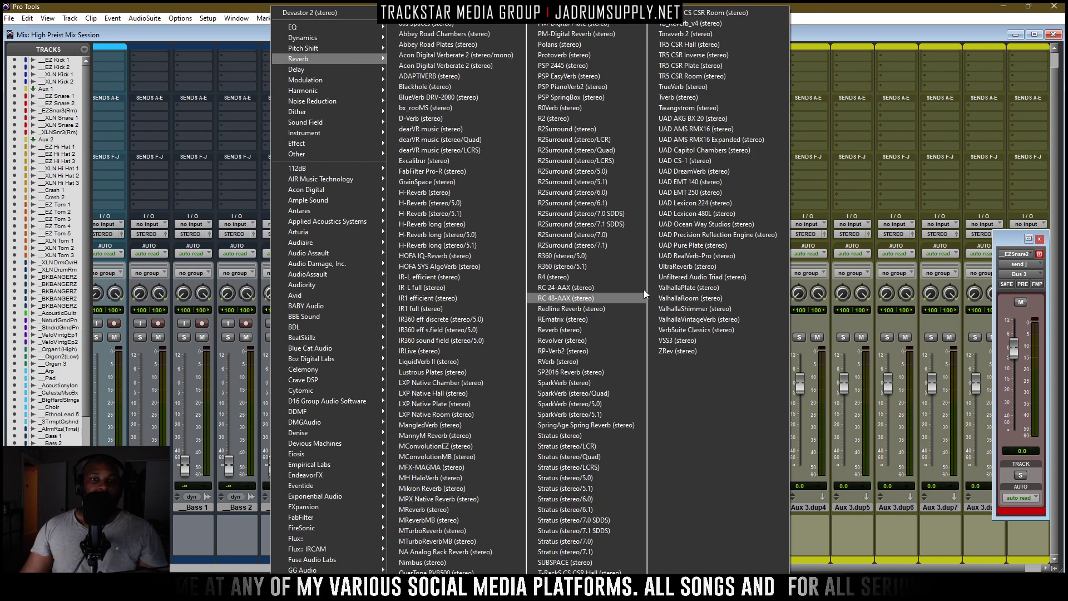
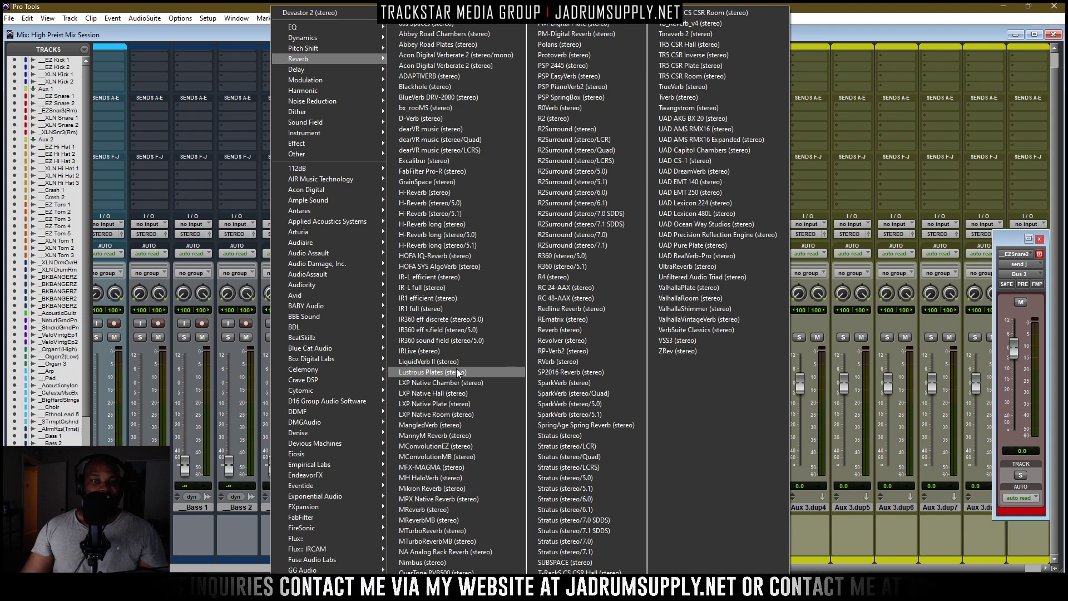
{"action": "left_click", "coordinate": [457, 372]}
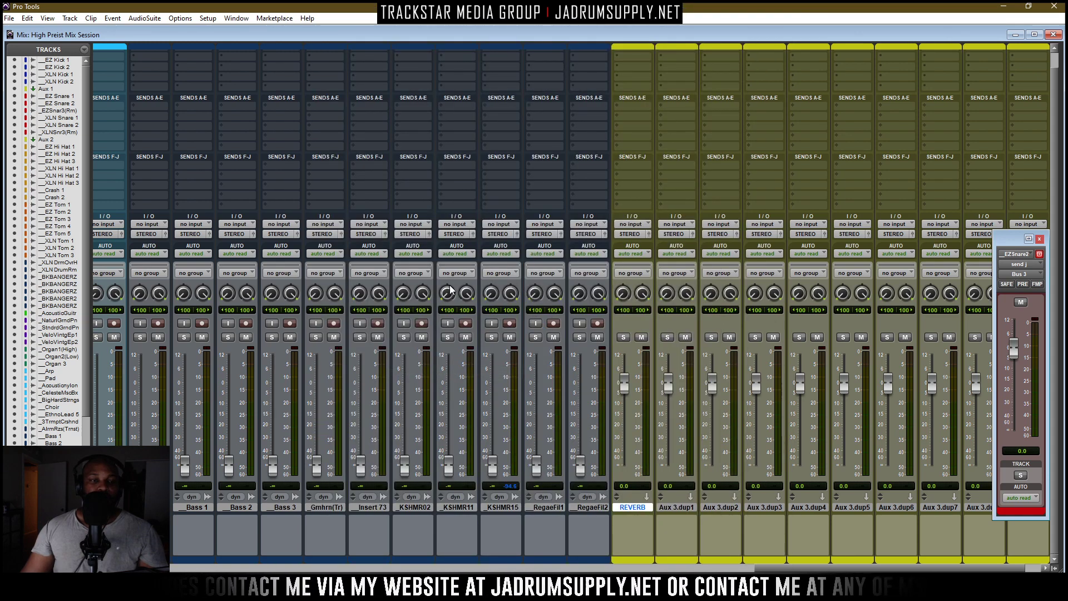
{"action": "left_click", "coordinate": [641, 60]}
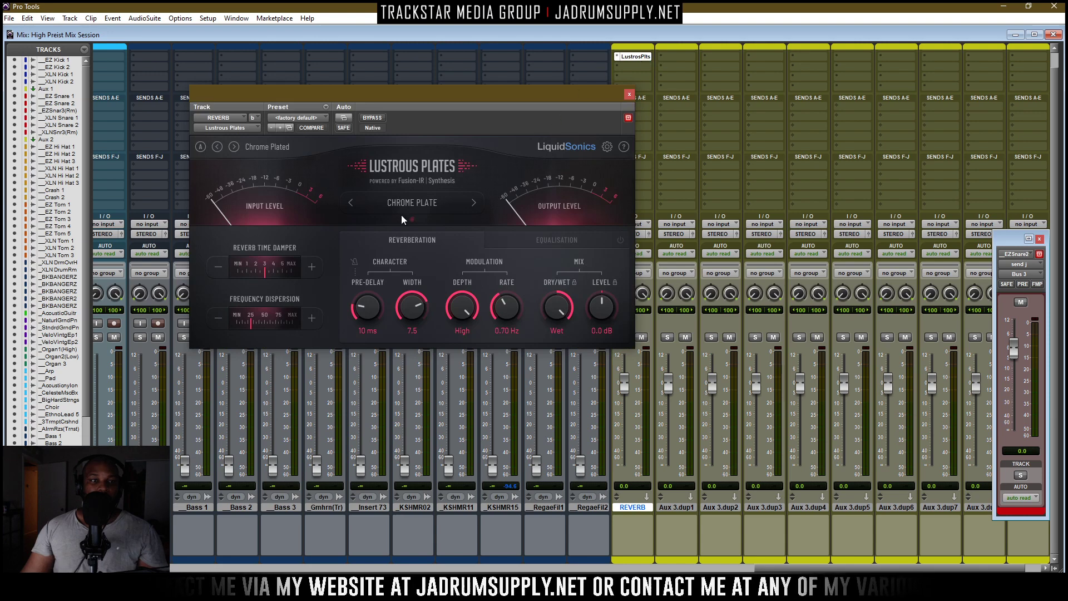
{"action": "left_click_drag", "start_coordinate": [385, 313], "coordinate": [398, 373]}
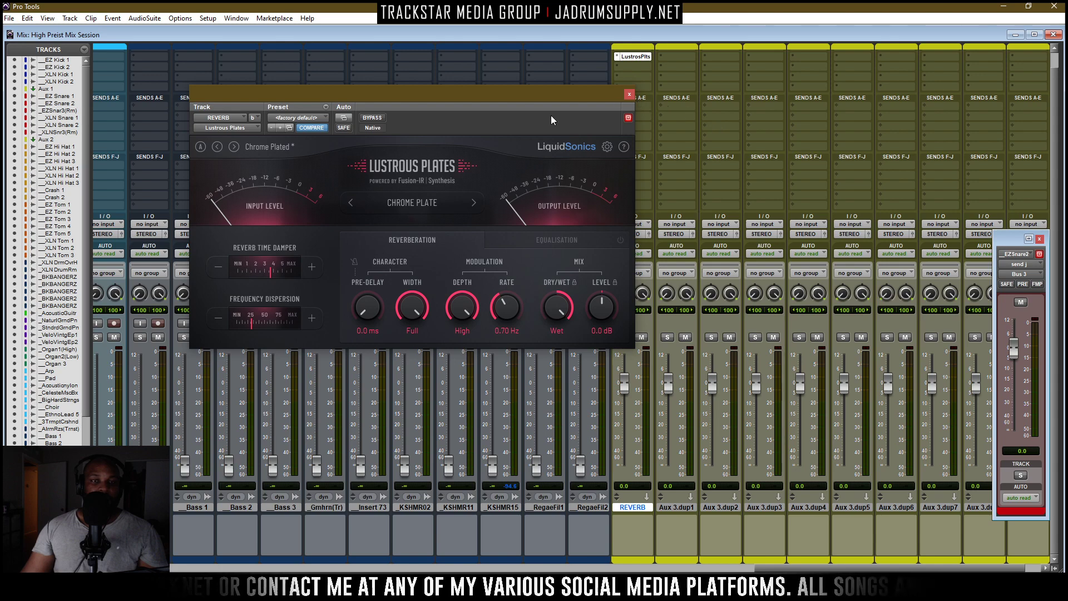
Switch the Lustrous Plates reverb on the REVERB track to the Rhodium Plate model and close the plug-in
{"action": "left_click", "coordinate": [412, 206]}
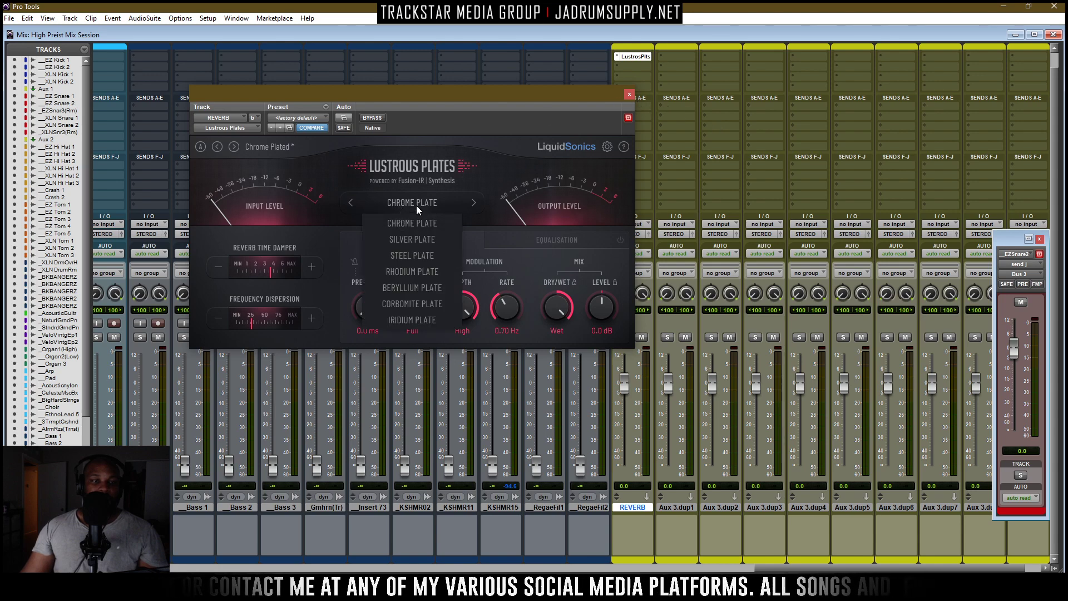
{"action": "left_click", "coordinate": [420, 272]}
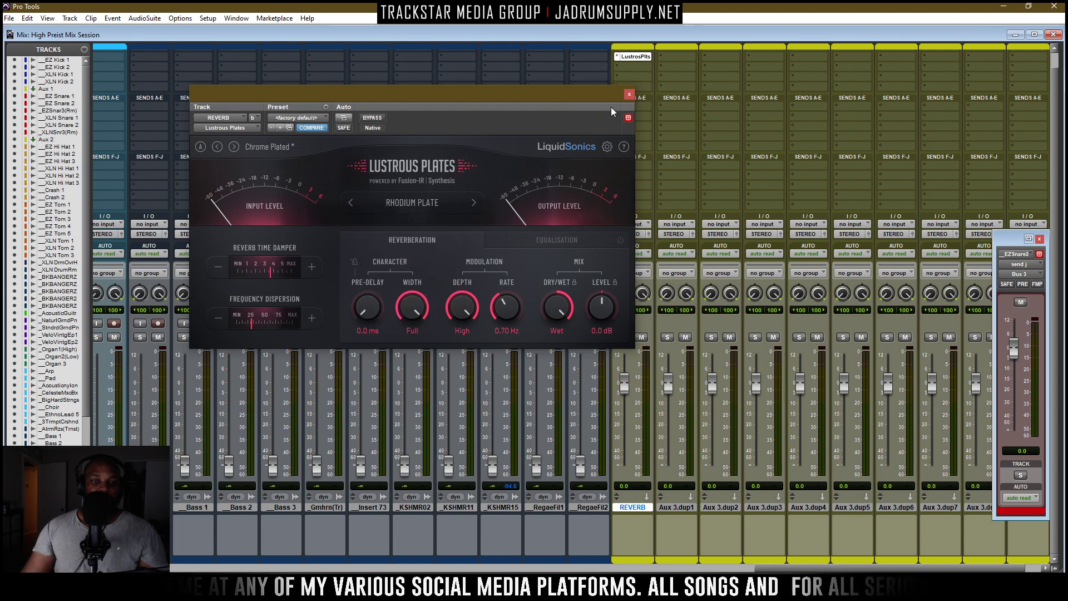
{"action": "left_click", "coordinate": [628, 94]}
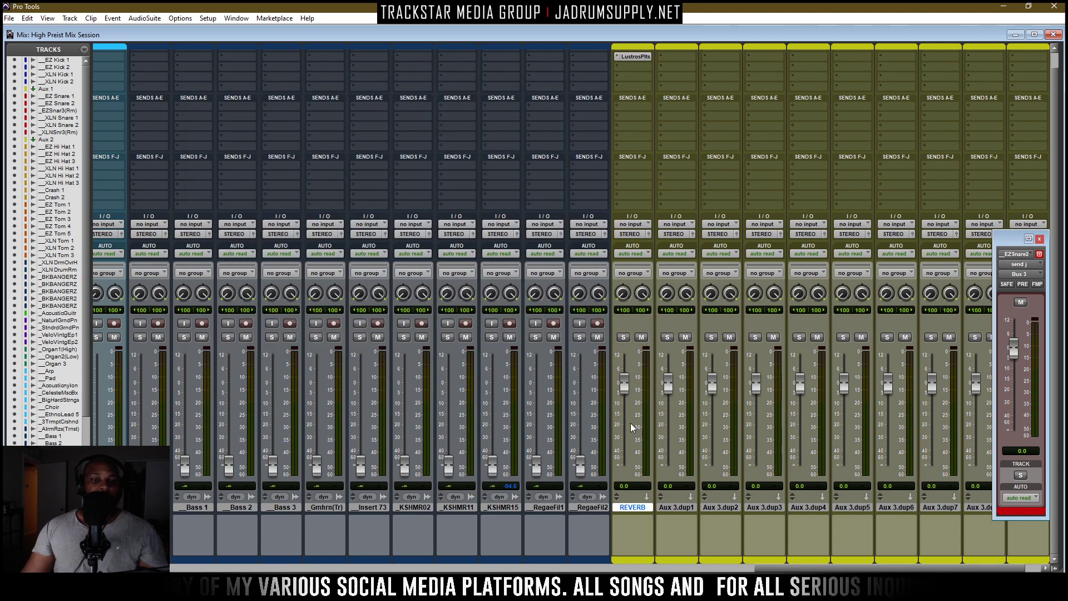
Set the REVERB track's input to Bus 23-24 (Stereo) and rename that bus as REVERB
{"action": "left_click", "coordinate": [632, 224]}
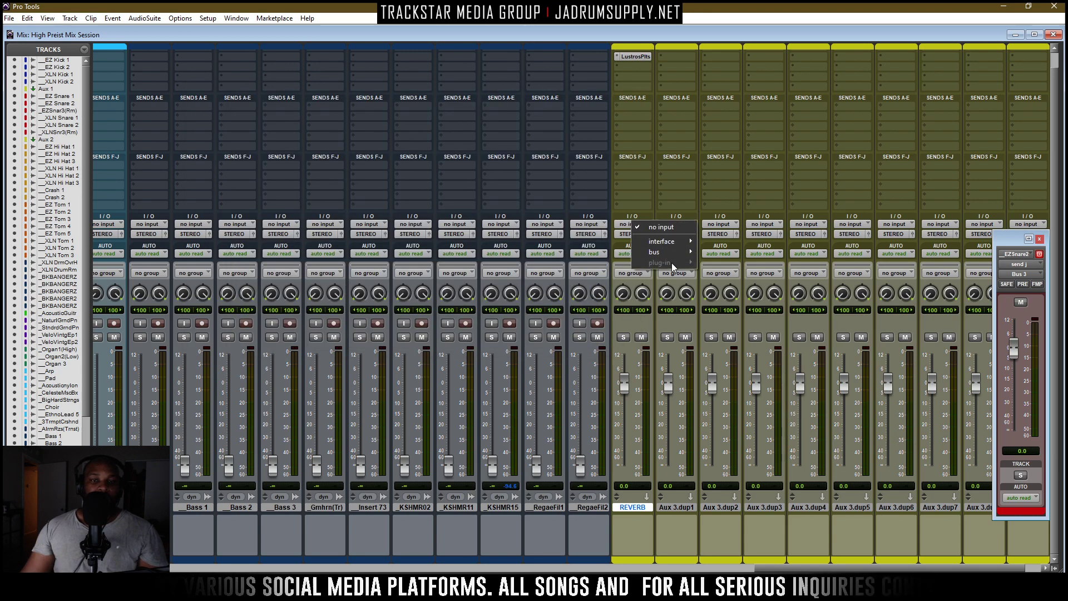
{"action": "mouse_move", "coordinate": [690, 254]}
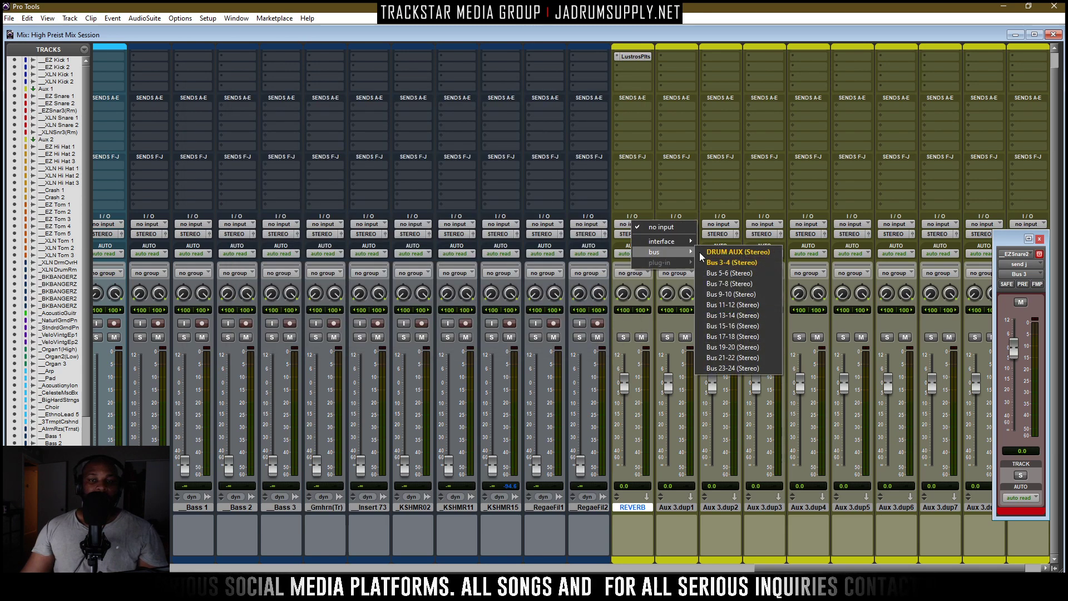
{"action": "left_click", "coordinate": [734, 367]}
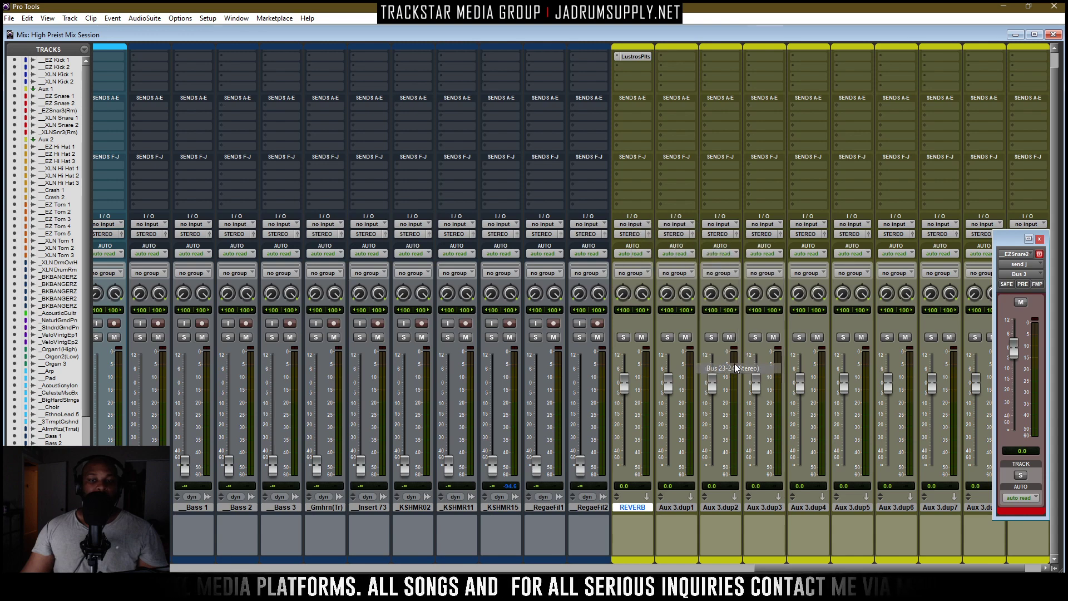
{"action": "right_click", "coordinate": [632, 234]}
{"action": "left_click", "coordinate": [687, 239]}
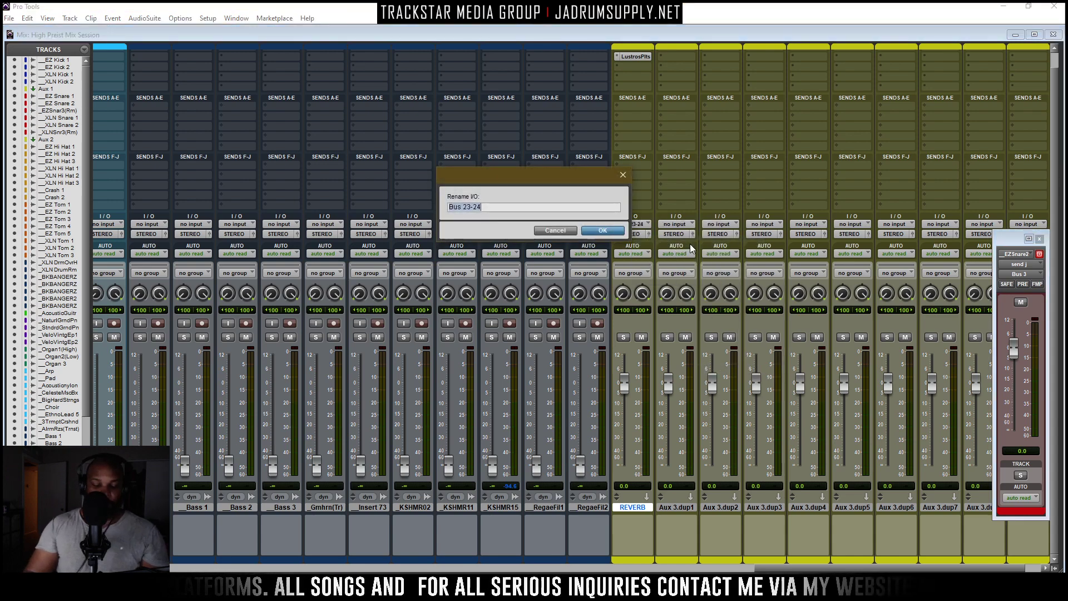
{"action": "type", "text": "REVERB"}
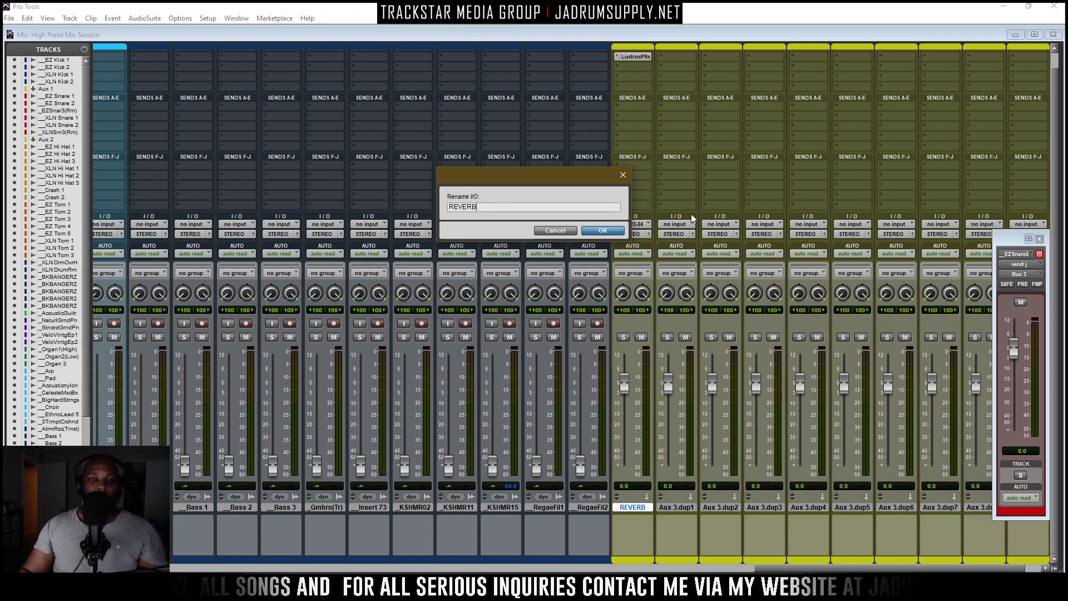
{"action": "key", "text": "Return"}
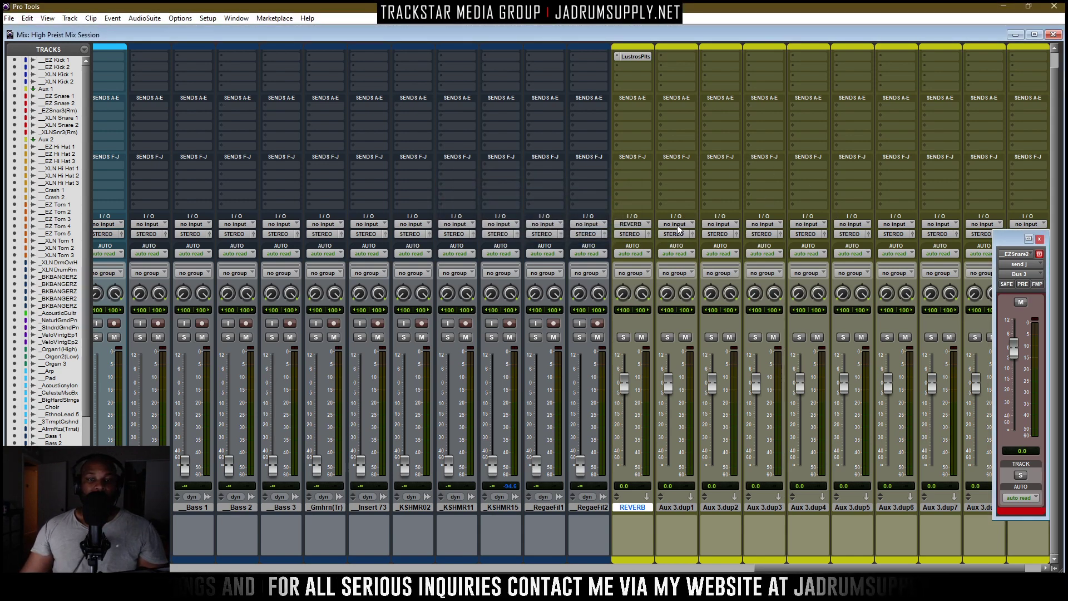
Set the Aux 3.dup1 track's input to Bus 21-22 (Stereo) and rename that bus as H3000
{"action": "left_click", "coordinate": [675, 224]}
{"action": "mouse_move", "coordinate": [711, 252]}
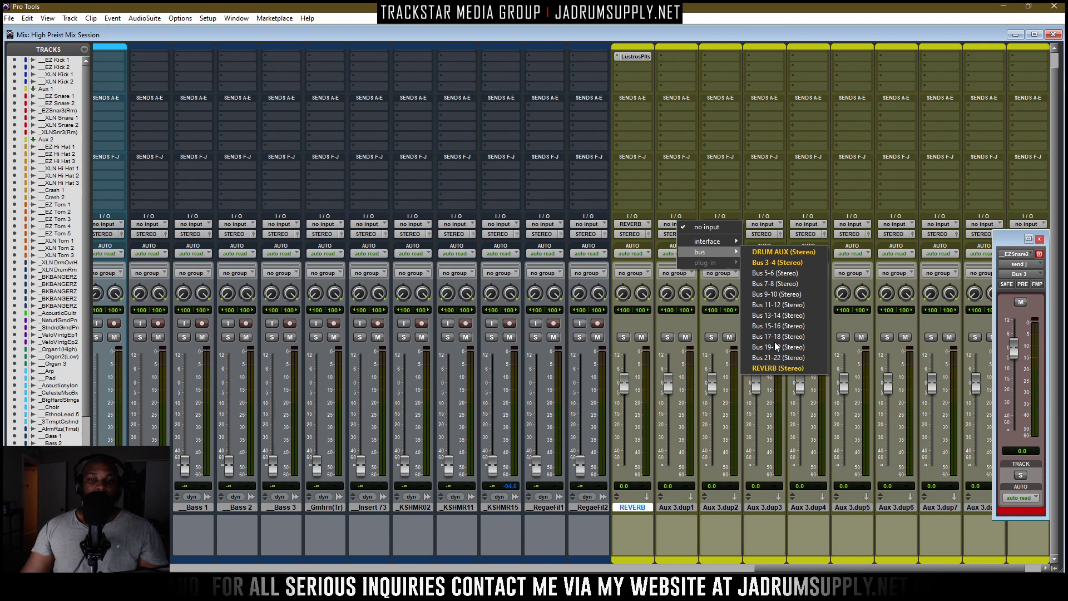
{"action": "left_click", "coordinate": [772, 358]}
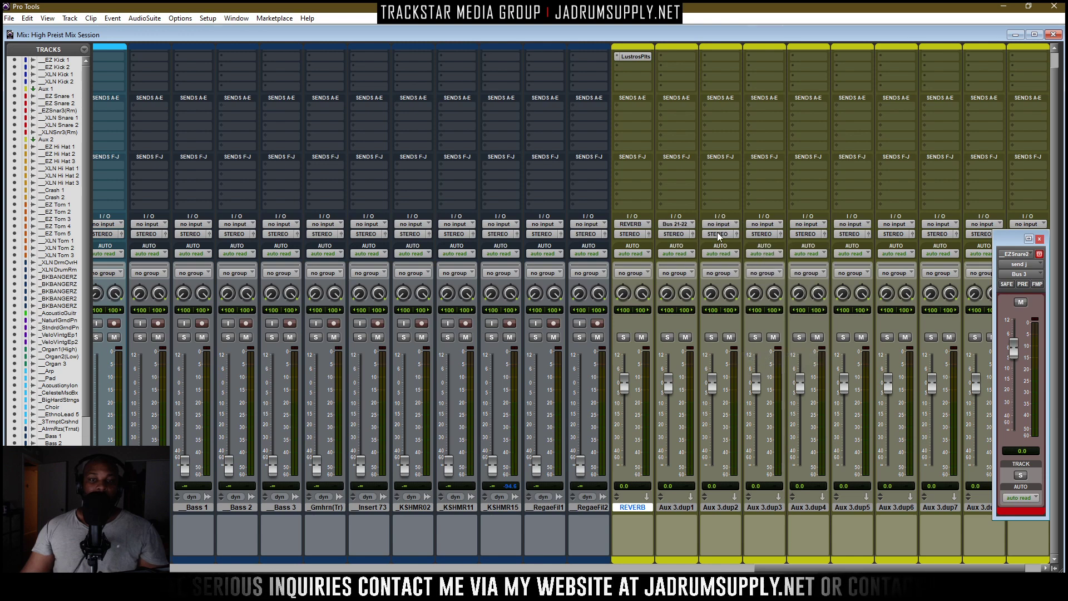
{"action": "right_click", "coordinate": [683, 225]}
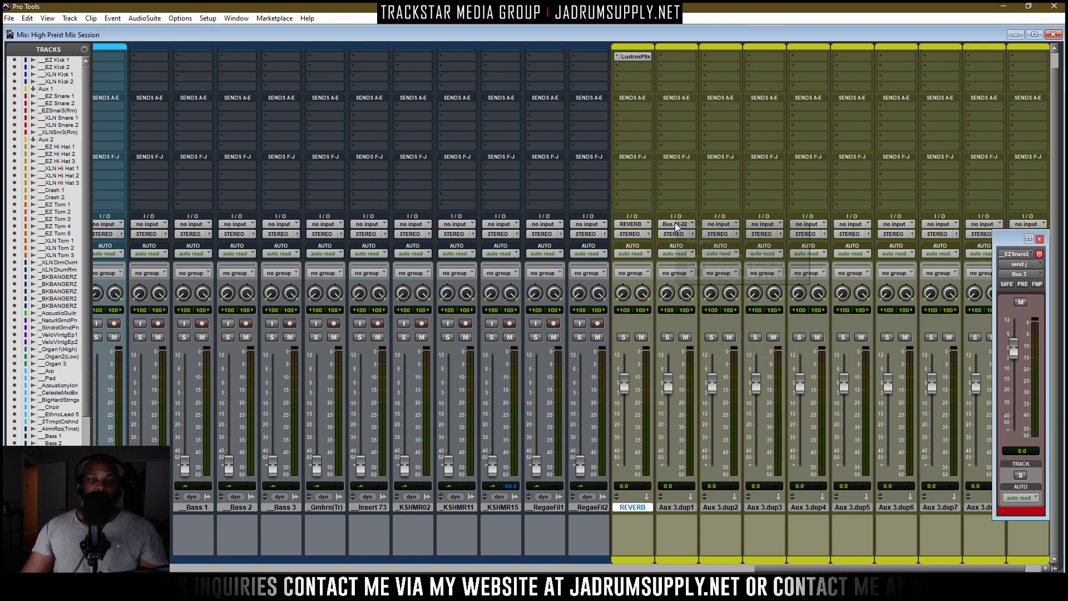
{"action": "left_click", "coordinate": [723, 256]}
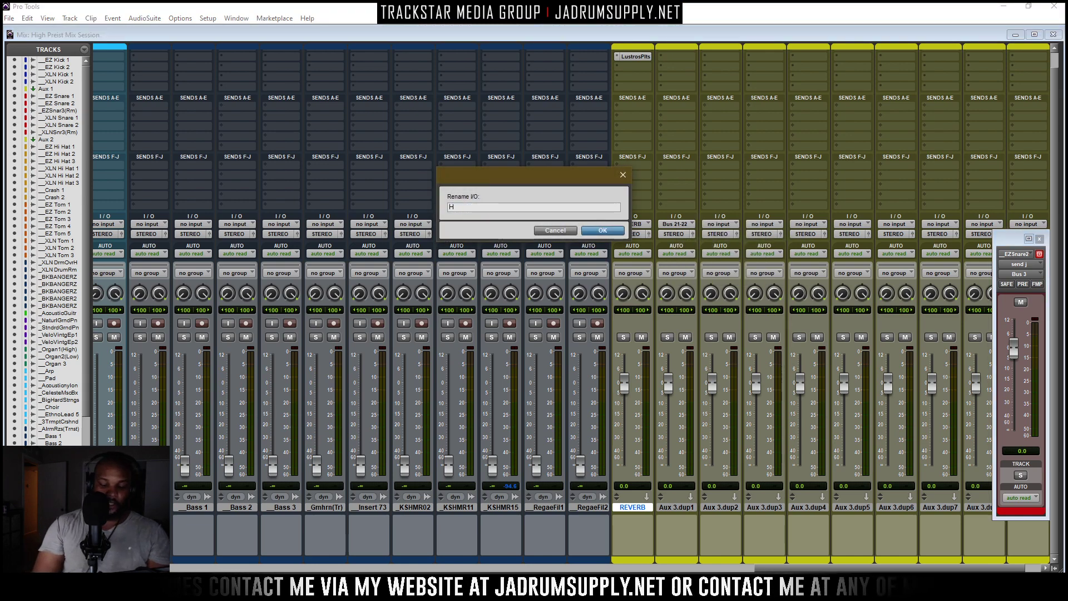
{"action": "type", "text": "H"}
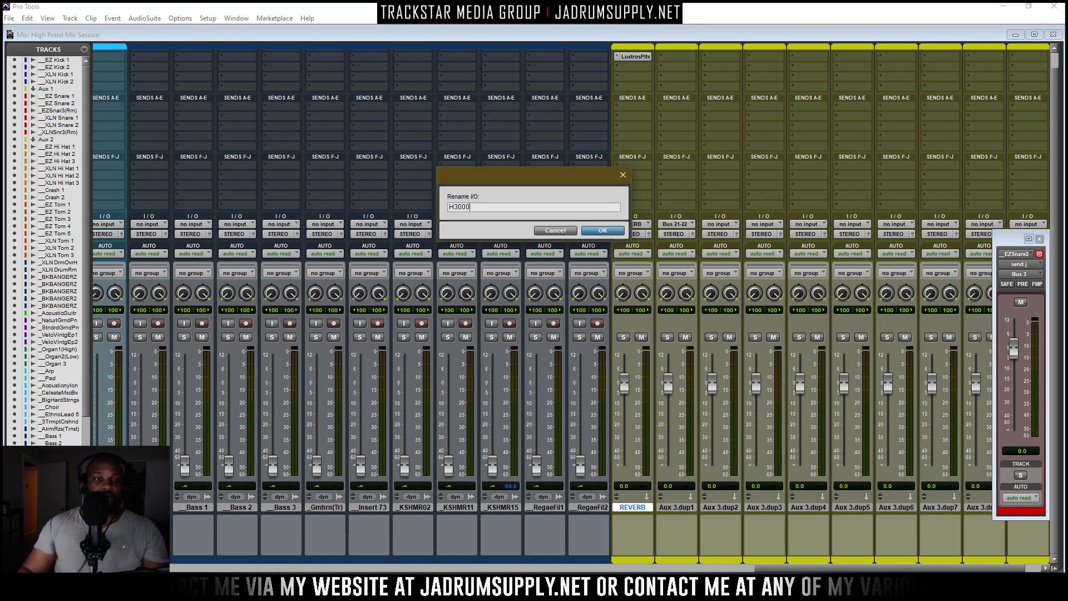
{"action": "key", "text": "Return"}
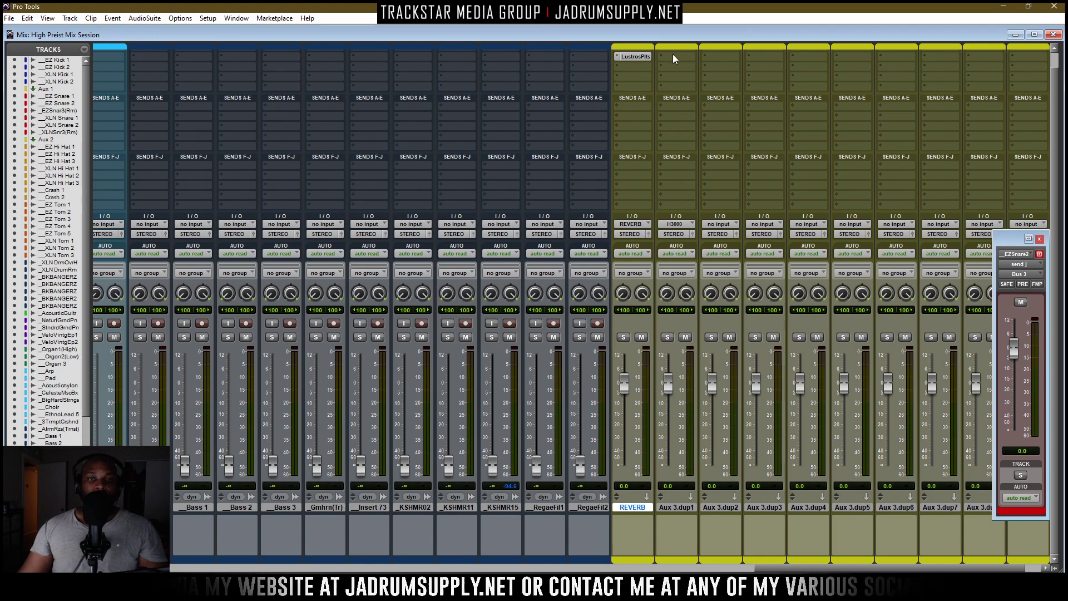
Insert the stereo H3000 Factory modulation plug-in on Aux 3.dup1 and choose its H3000 Legacy preset 231-MICROPITCHSHIFT
{"action": "left_click", "coordinate": [672, 55]}
{"action": "mouse_move", "coordinate": [737, 75]}
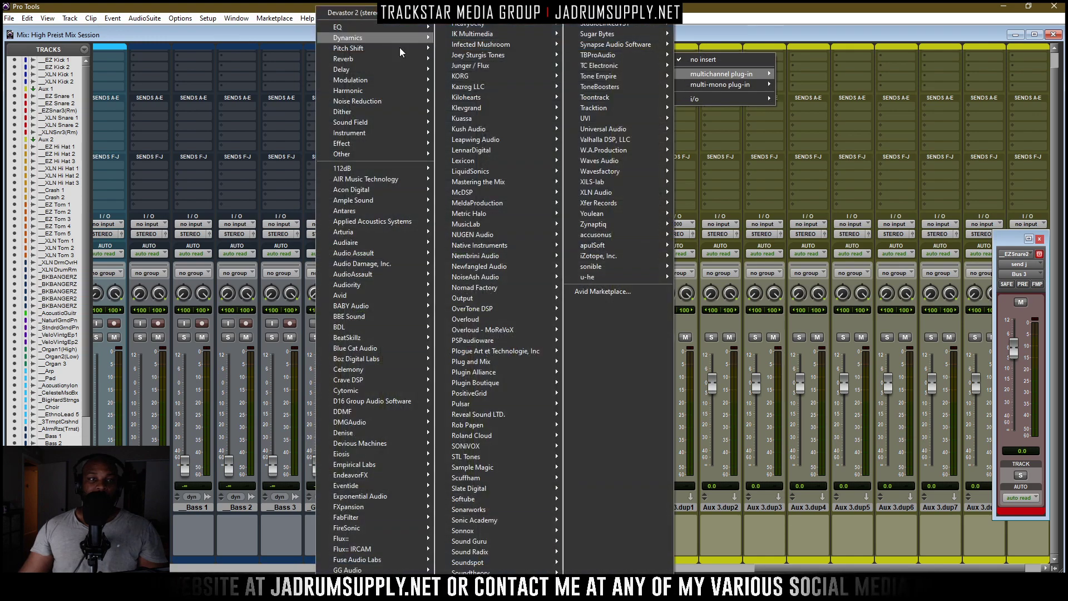
{"action": "mouse_move", "coordinate": [437, 82]}
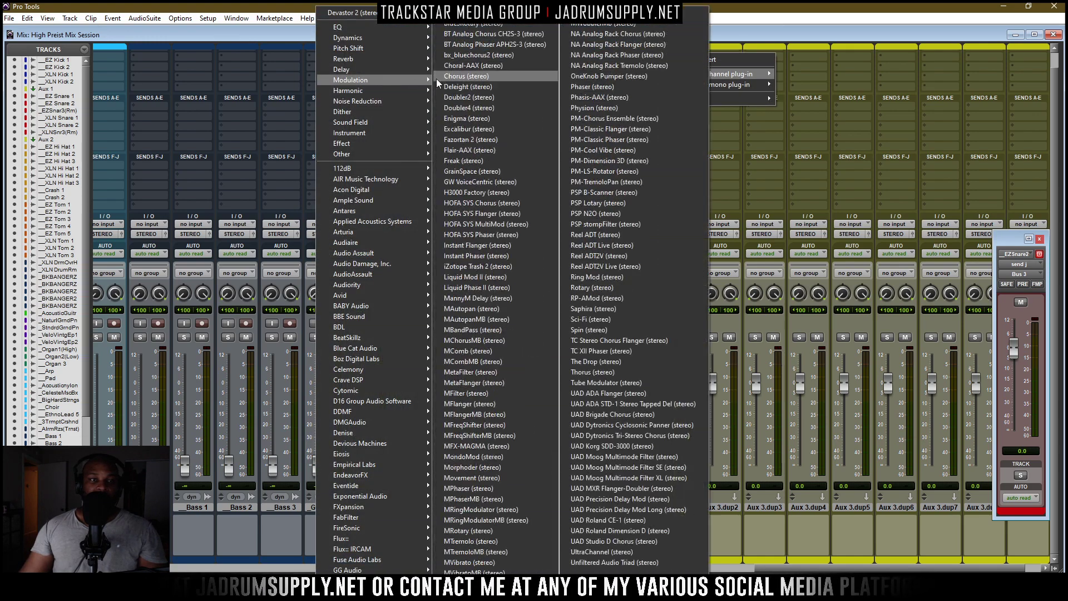
{"action": "left_click", "coordinate": [493, 193]}
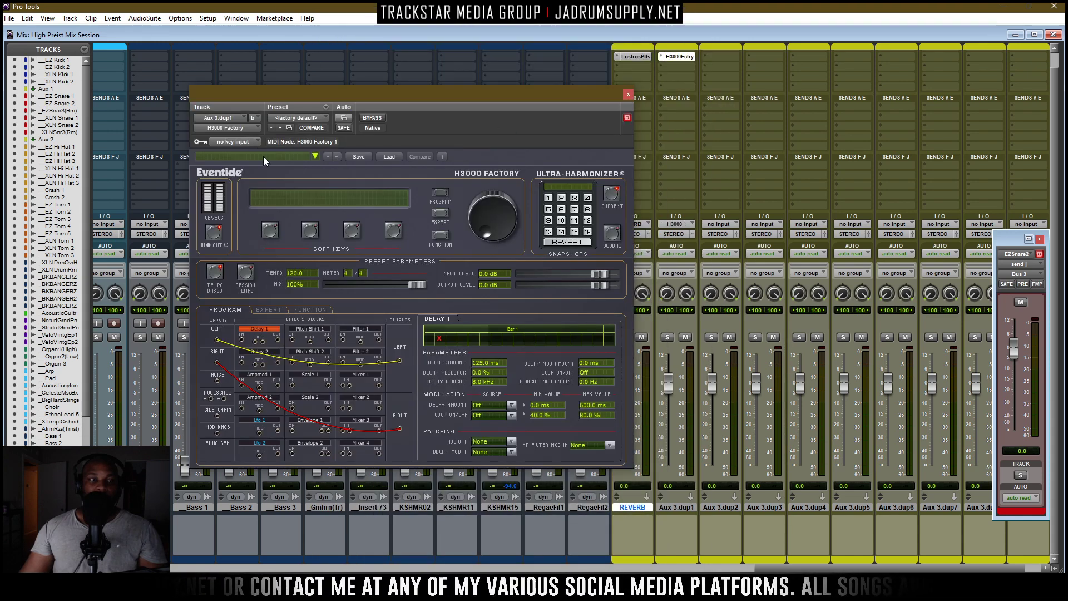
{"action": "left_click", "coordinate": [303, 156]}
{"action": "mouse_move", "coordinate": [365, 165]}
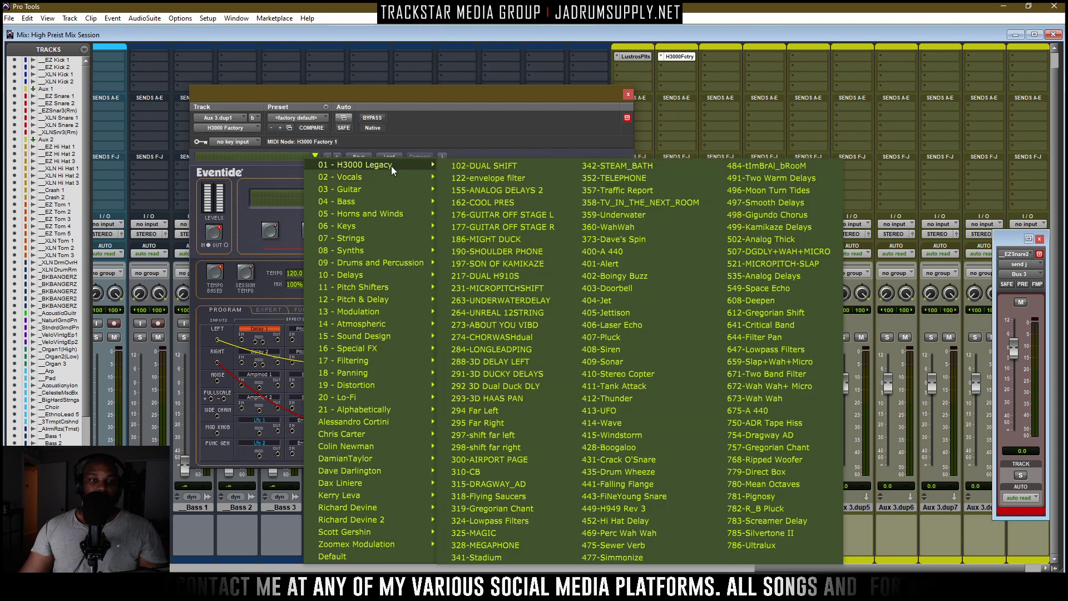
{"action": "left_click", "coordinate": [524, 288]}
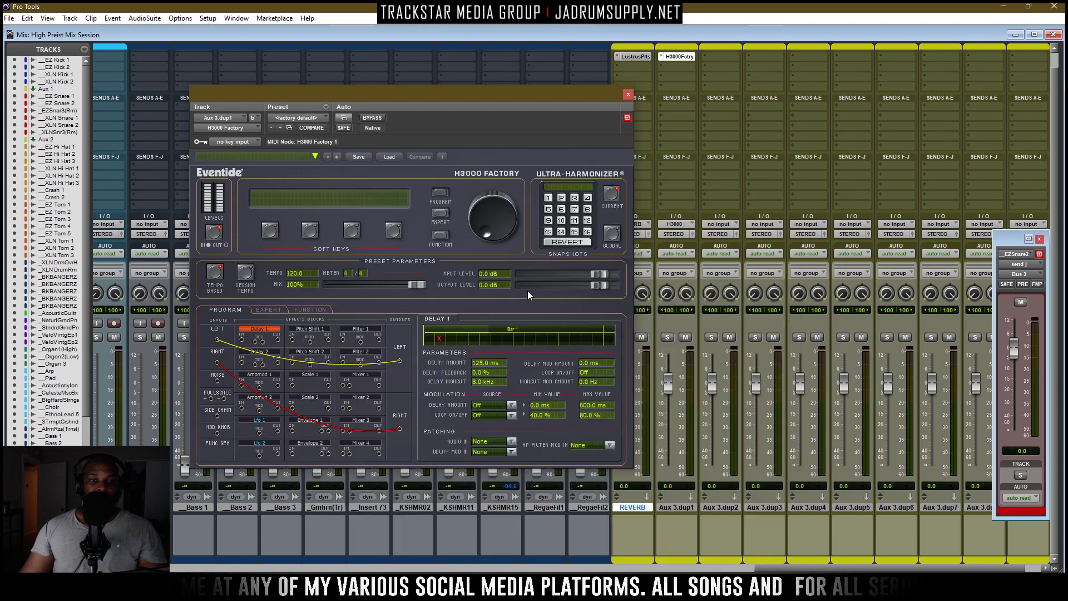
{"action": "left_click", "coordinate": [630, 95]}
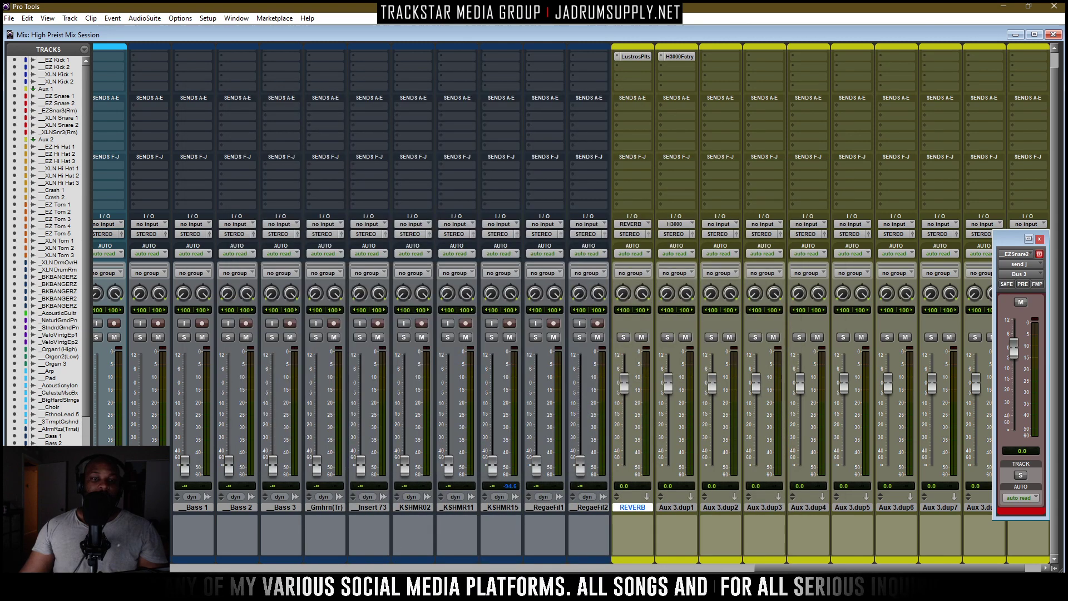
Make the REVERB and Aux 3.dup1 tracks solo-safe and solo the AcostcGtr track
{"action": "left_click", "coordinate": [667, 337], "text": "ctrl"}
{"action": "left_click", "coordinate": [623, 337], "text": "ctrl"}
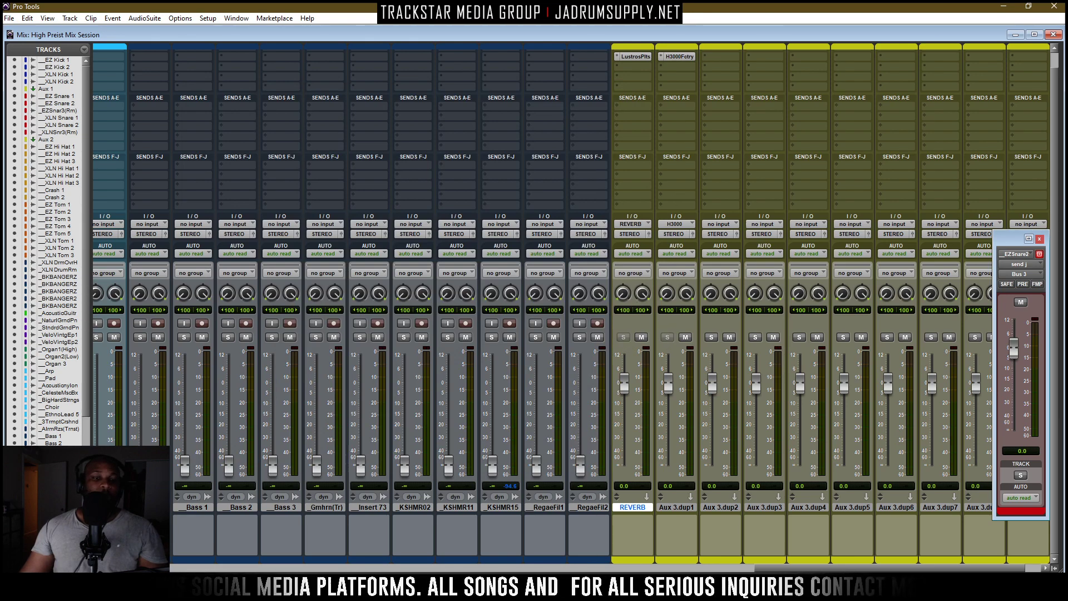
{"action": "scroll", "coordinate": [591, 547], "scroll_direction": "left", "scroll_amount": 5}
{"action": "scroll", "coordinate": [590, 547], "scroll_direction": "left", "scroll_amount": 7}
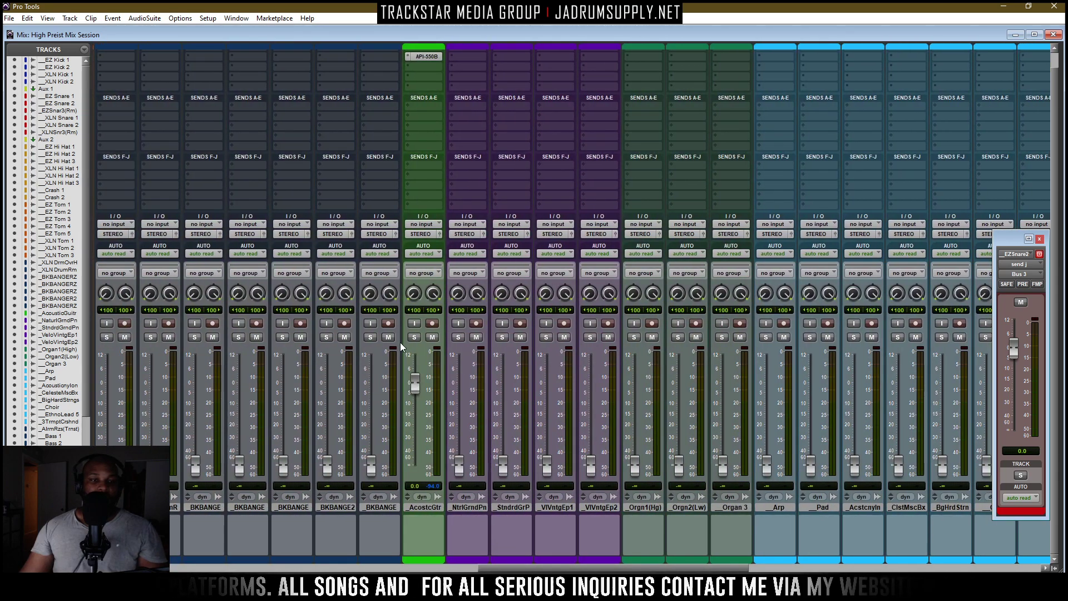
{"action": "left_click", "coordinate": [414, 337]}
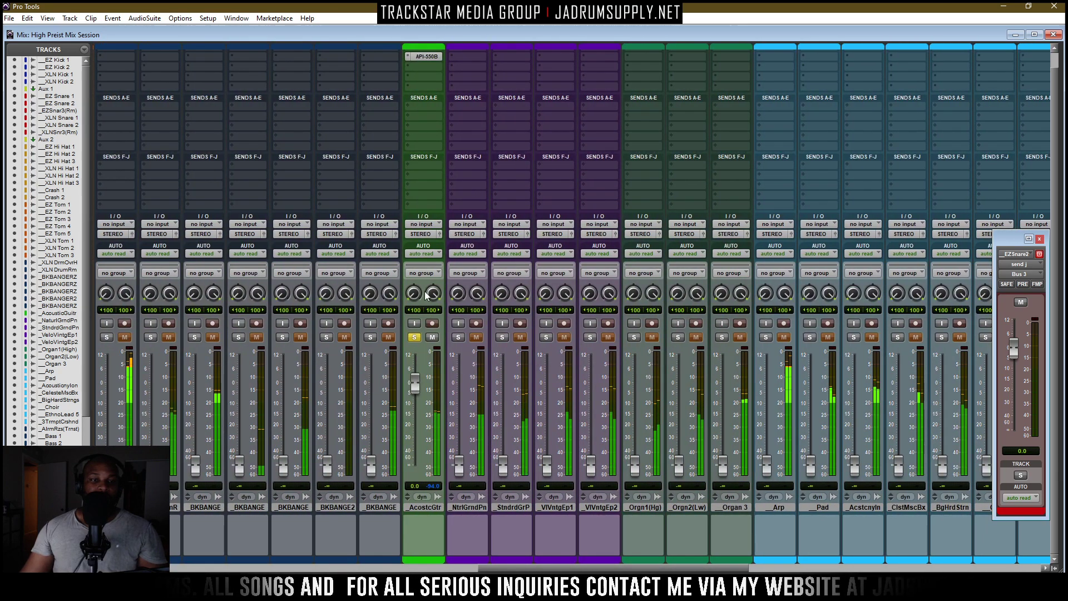
Add an H3000 (Stereo) bus send on the AcostcGtr track and audition it at several levels, returning the send fader to minimum
{"action": "left_click", "coordinate": [419, 167]}
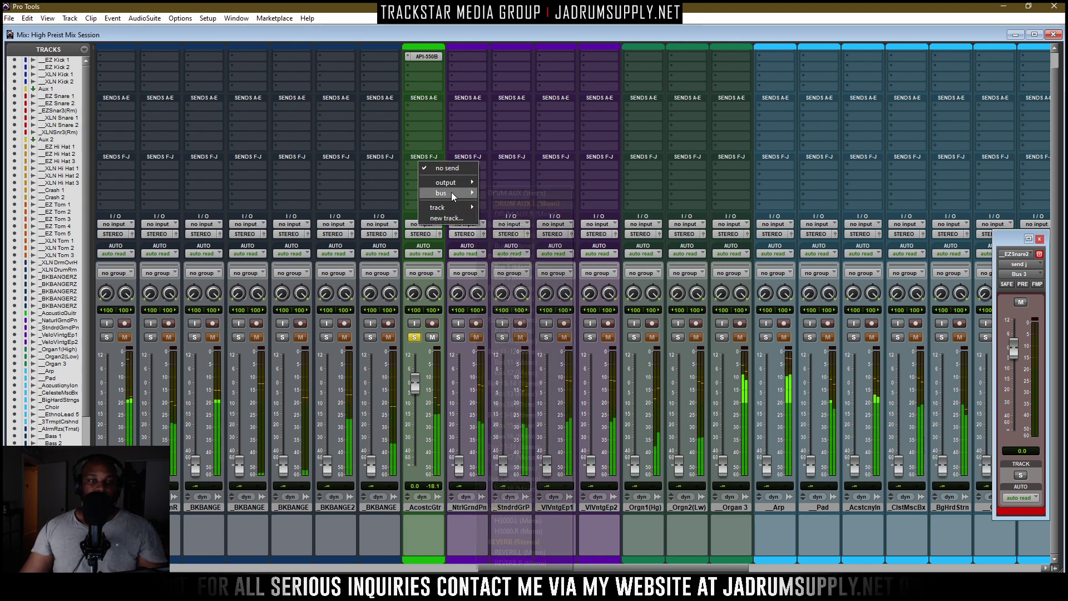
{"action": "mouse_move", "coordinate": [445, 193]}
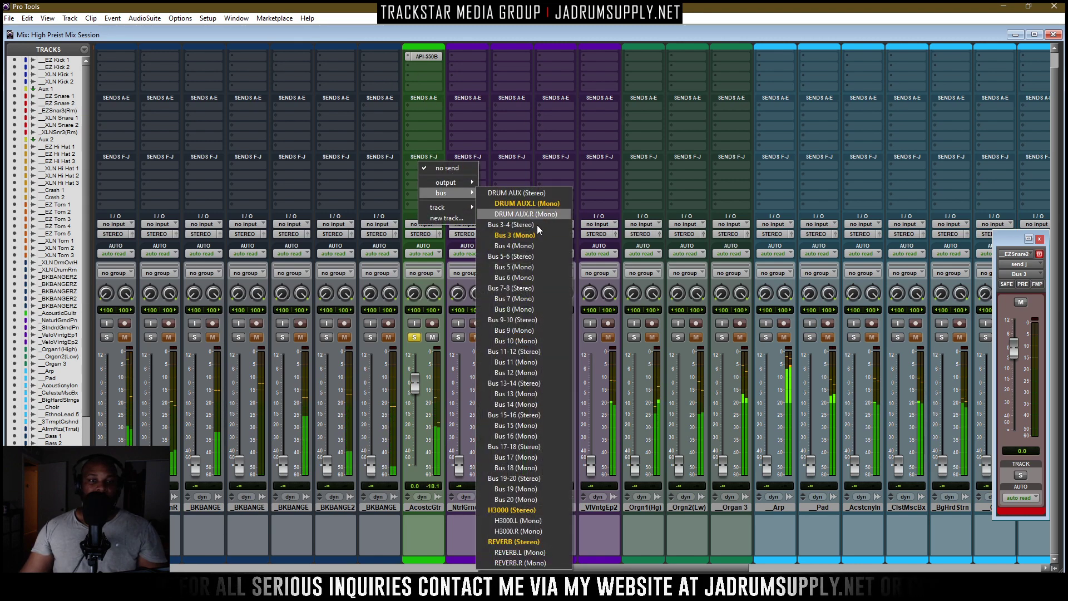
{"action": "left_click", "coordinate": [523, 510]}
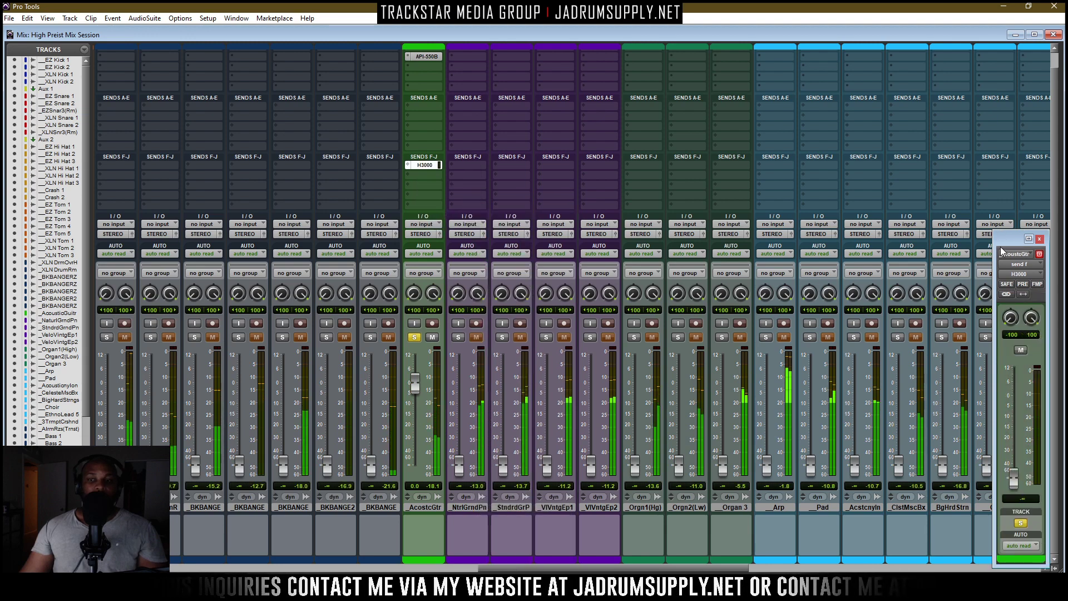
{"action": "left_click_drag", "start_coordinate": [1025, 245], "coordinate": [625, 123]}
{"action": "left_click_drag", "start_coordinate": [614, 355], "coordinate": [610, 299]}
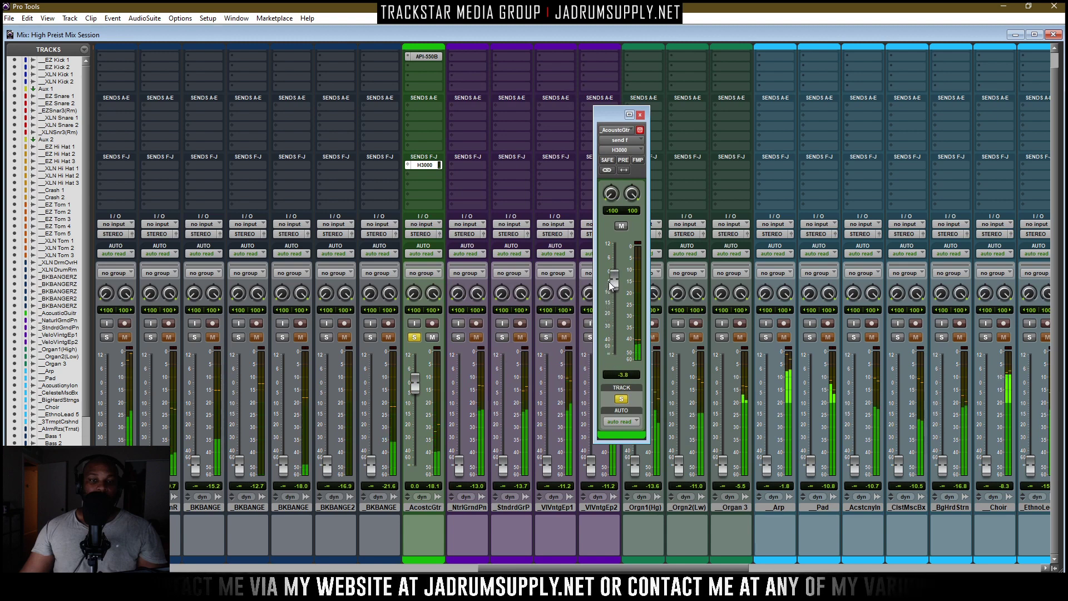
{"action": "left_click_drag", "start_coordinate": [610, 299], "coordinate": [616, 291]}
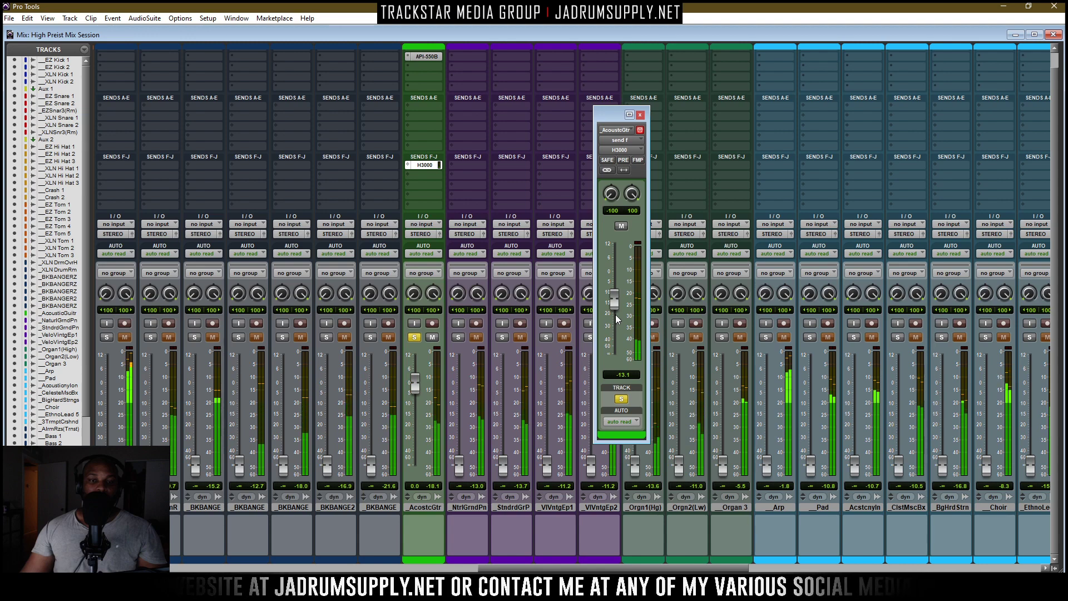
{"action": "left_click", "coordinate": [622, 226]}
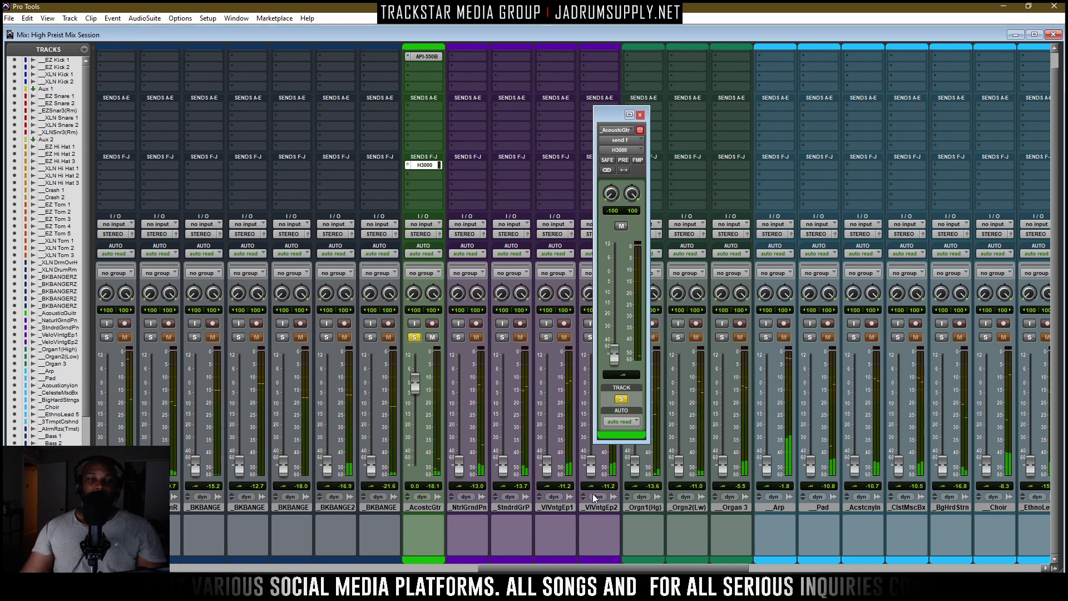
{"action": "left_click", "coordinate": [640, 115]}
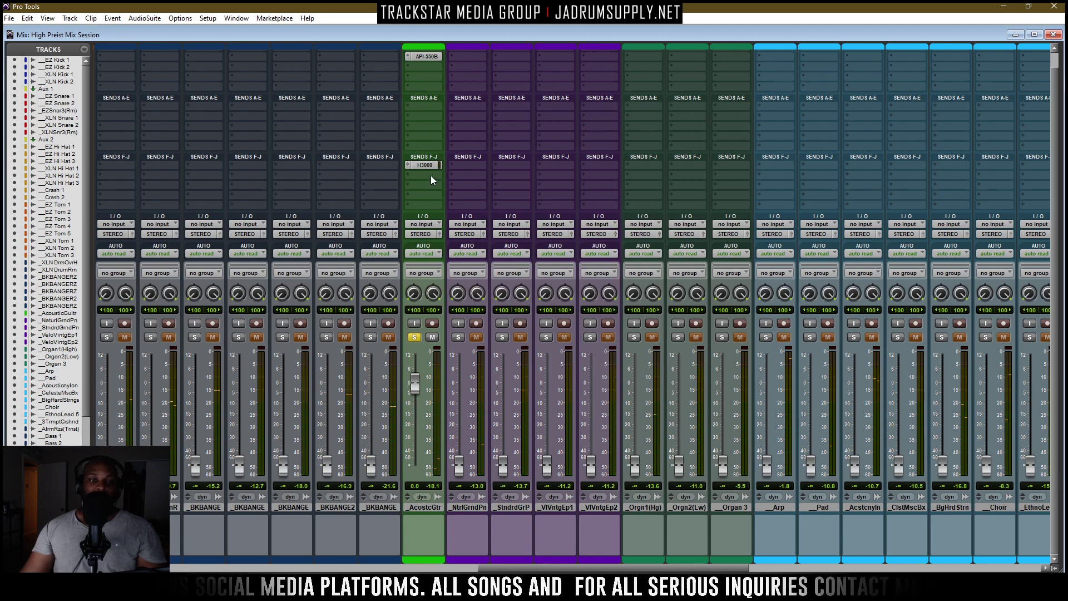
Add a REVERB (Stereo) bus send on the AcostcGtr track, raise its level during playback and set the H3000 send to about -14.5 dB
{"action": "left_click", "coordinate": [431, 175]}
{"action": "mouse_move", "coordinate": [492, 204]}
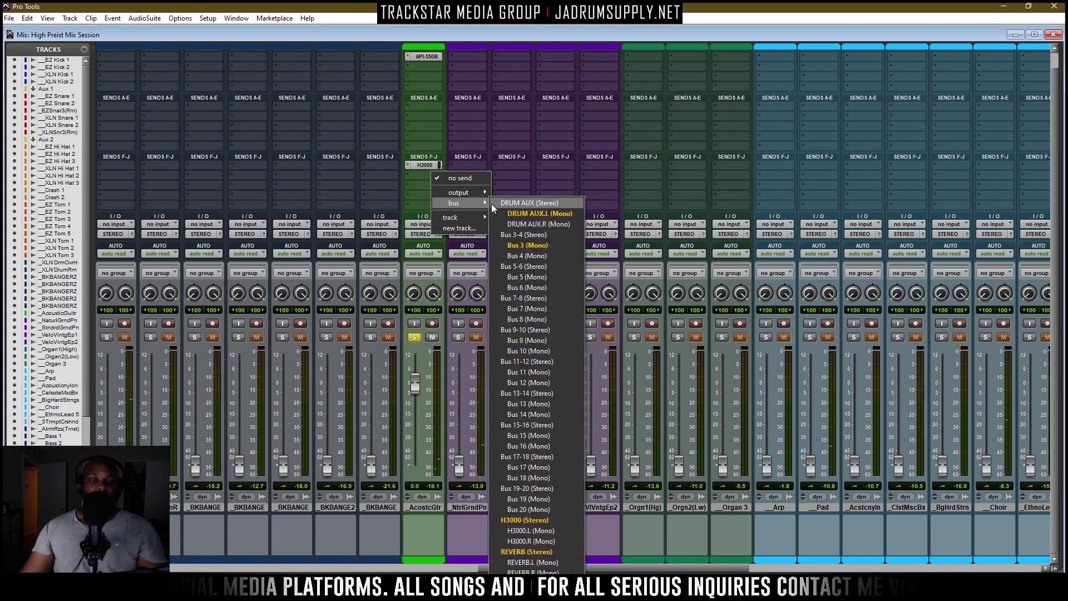
{"action": "left_click", "coordinate": [521, 552]}
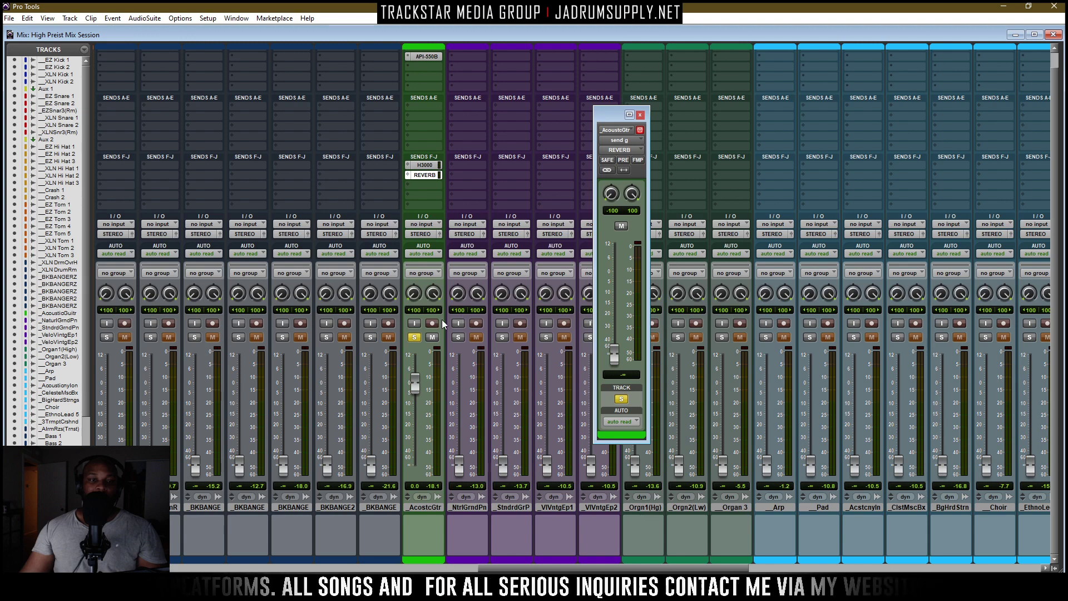
{"action": "key", "text": "space"}
{"action": "left_click_drag", "start_coordinate": [614, 354], "coordinate": [614, 353]}
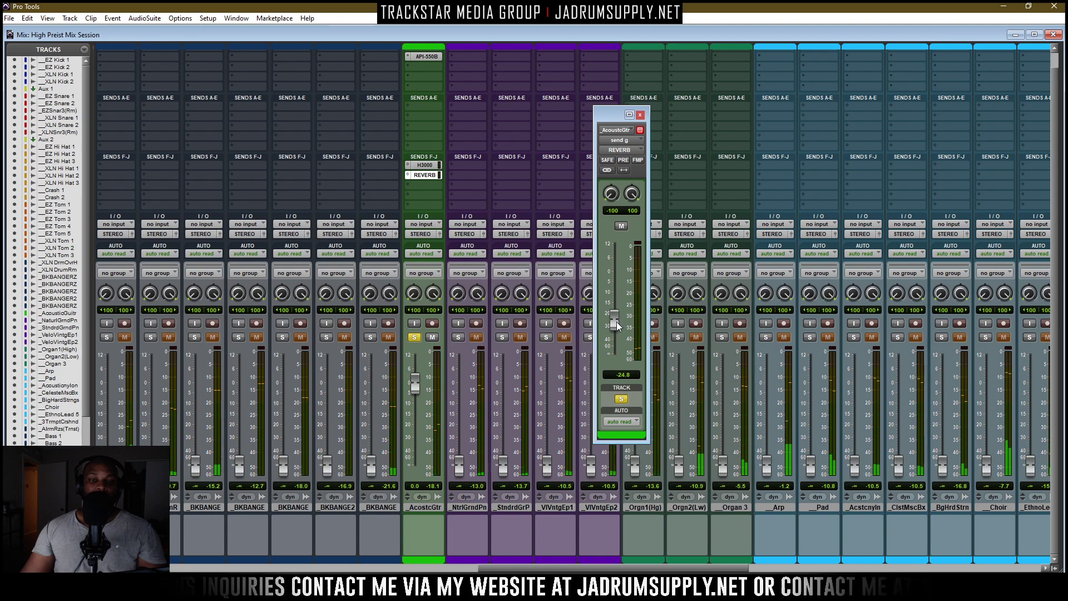
{"action": "left_click_drag", "start_coordinate": [616, 330], "coordinate": [614, 304]}
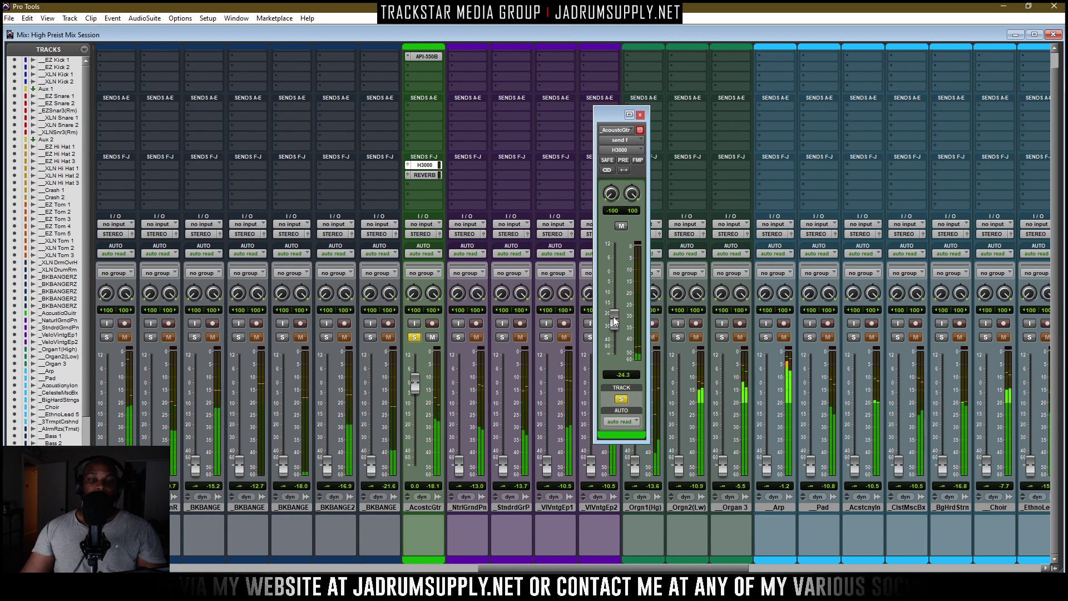
{"action": "left_click_drag", "start_coordinate": [615, 325], "coordinate": [614, 312]}
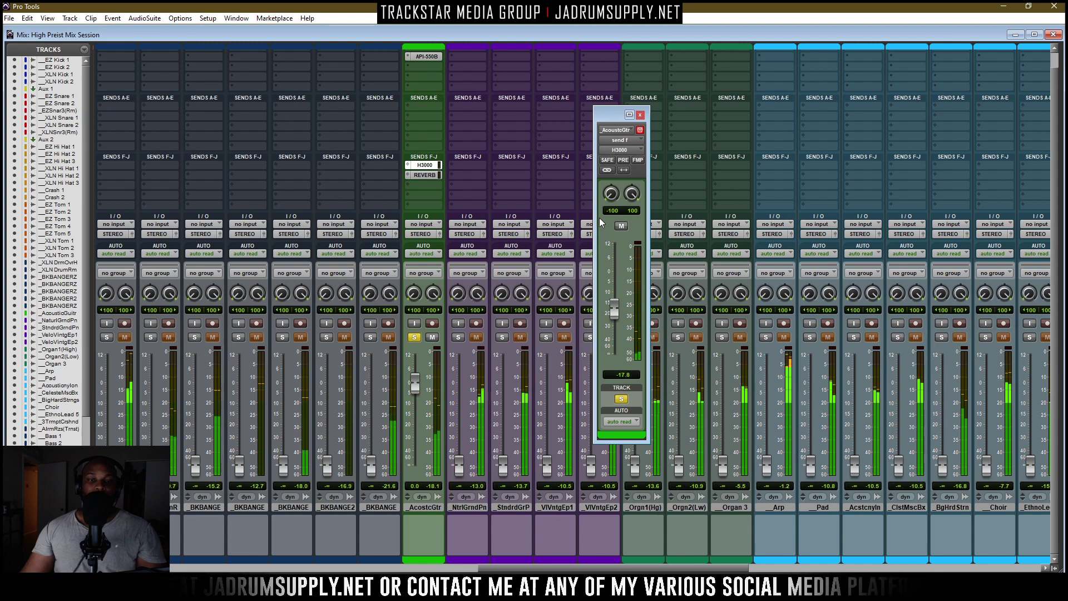
{"action": "left_click_drag", "start_coordinate": [614, 313], "coordinate": [614, 285]}
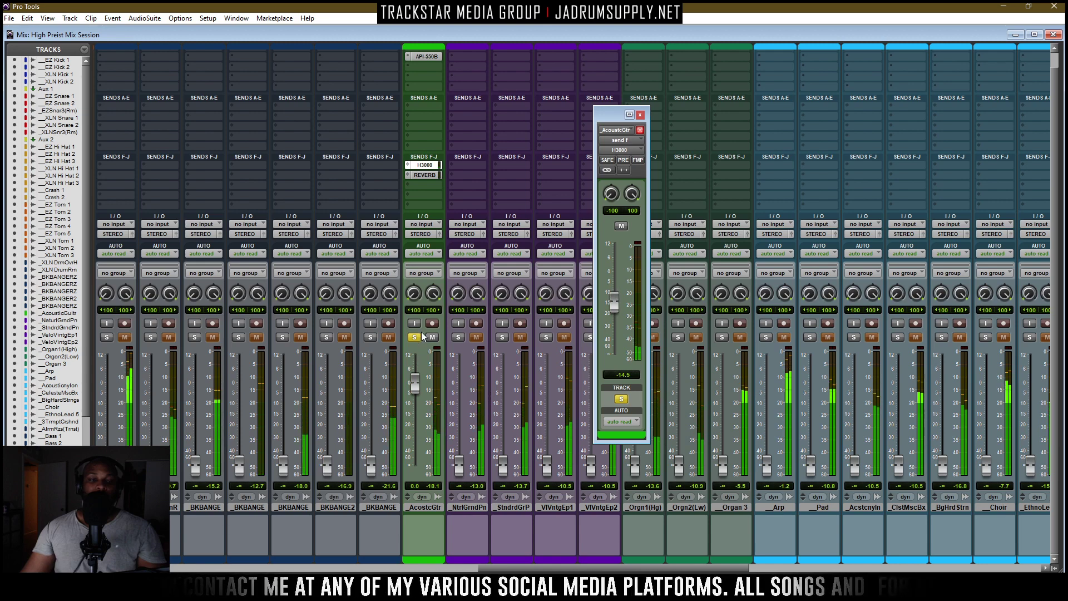
Compare AcostcGtr with its REVERB and H3000 sends muted and unmuted, leave both sends active and unsolo the track
{"action": "left_click", "coordinate": [430, 176], "text": "ctrl+super"}
{"action": "left_click", "coordinate": [428, 166], "text": "ctrl+super"}
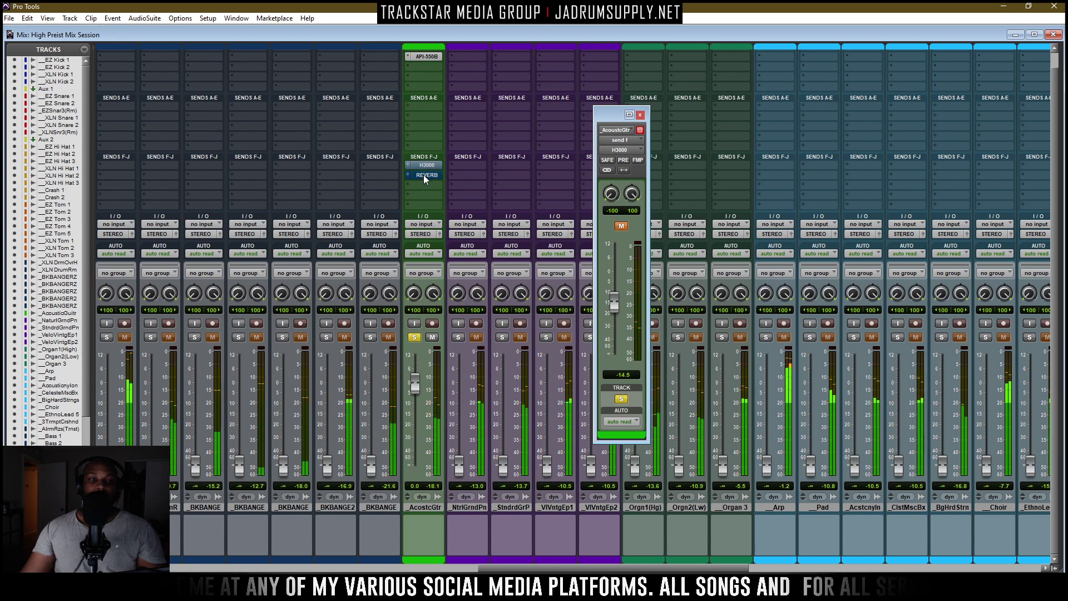
{"action": "left_click", "coordinate": [427, 175], "text": "ctrl+super"}
{"action": "left_click", "coordinate": [428, 166], "text": "ctrl+super"}
{"action": "left_click", "coordinate": [414, 337]}
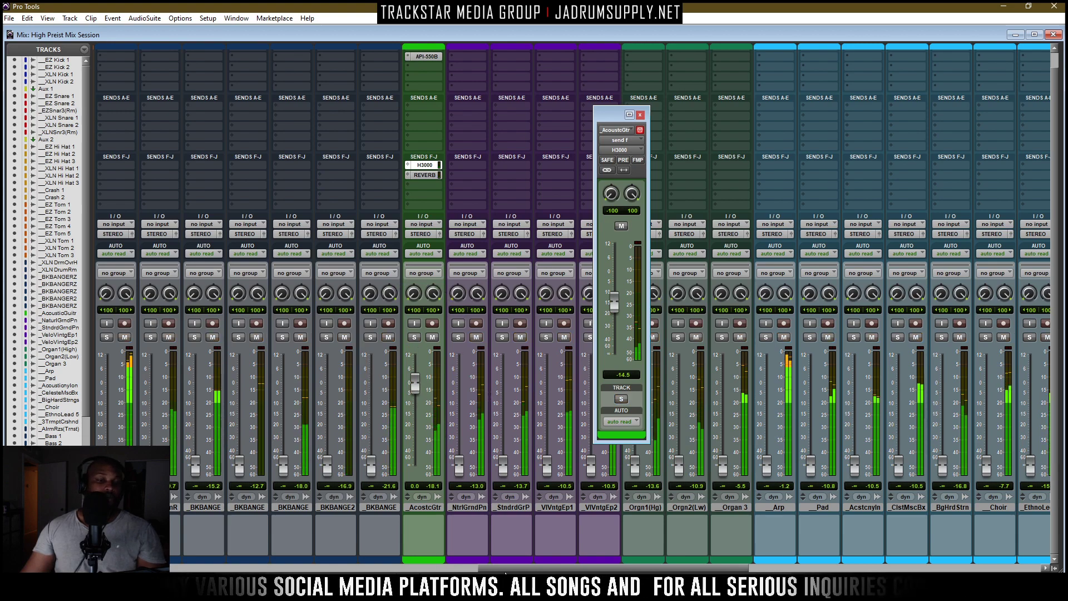
Activate the DRUMS group, lower its faders together by about 3 dB, bringing EZSnare1 to -9.6 dB, and suspend the group
{"action": "left_click_drag", "start_coordinate": [499, 569], "coordinate": [192, 570]}
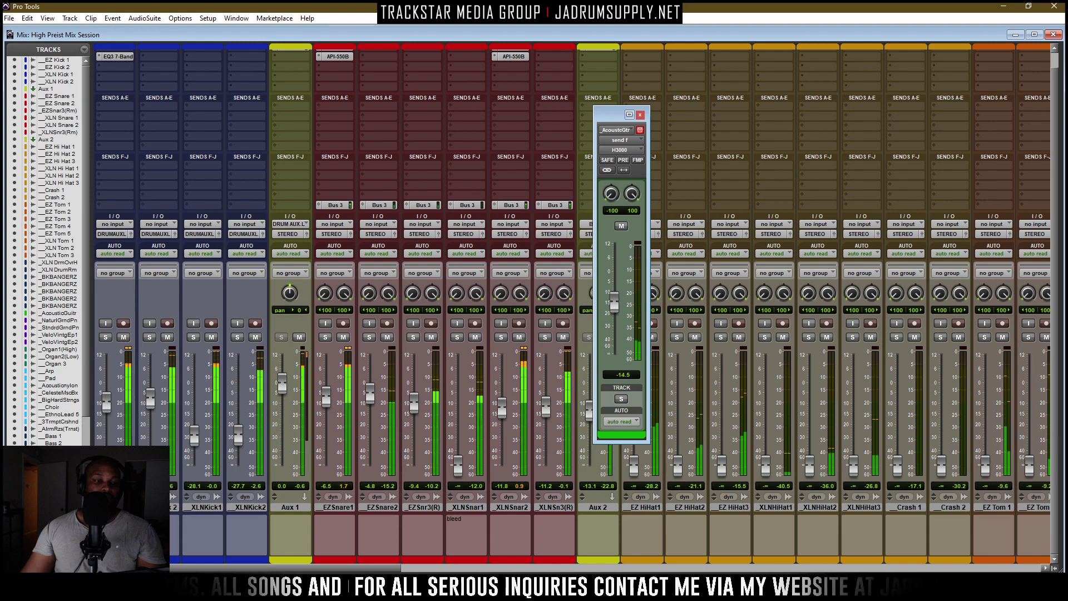
{"action": "left_click", "coordinate": [47, 512]}
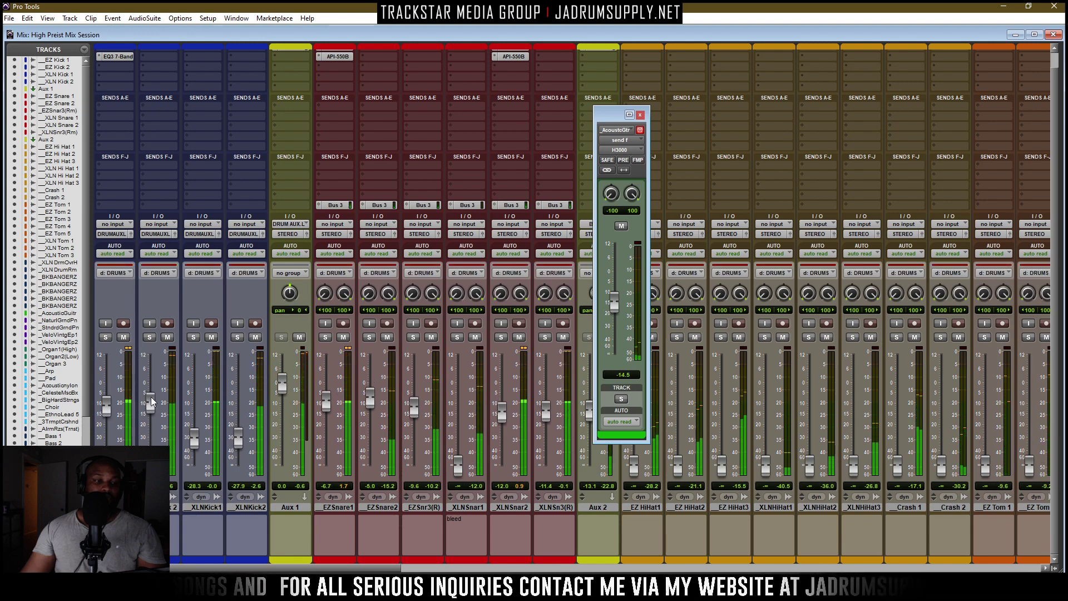
{"action": "left_click_drag", "start_coordinate": [150, 397], "coordinate": [150, 404]}
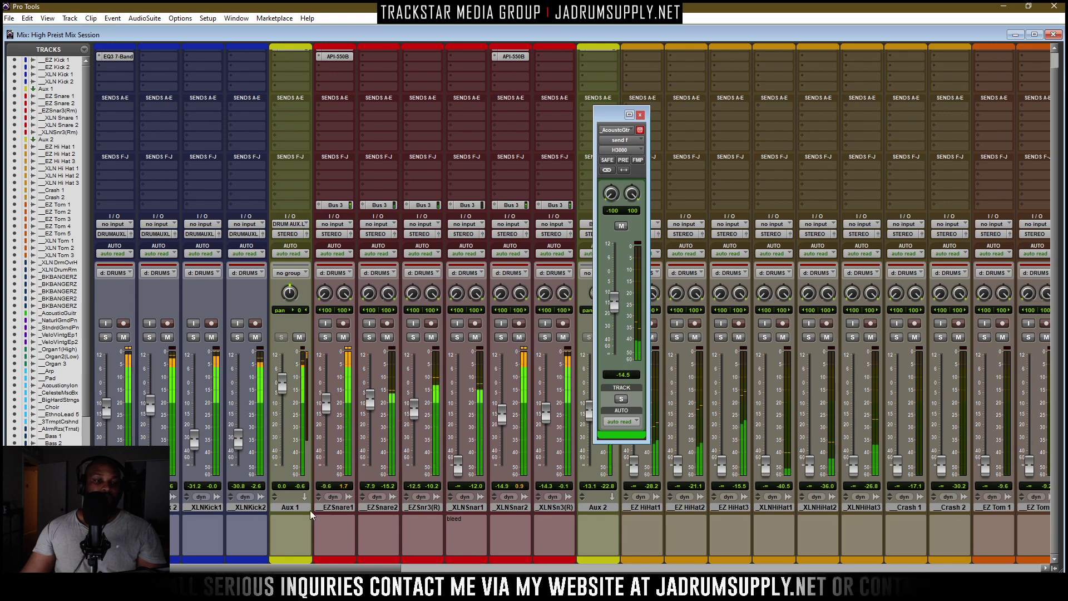
{"action": "key", "text": "ctrl+shift+g"}
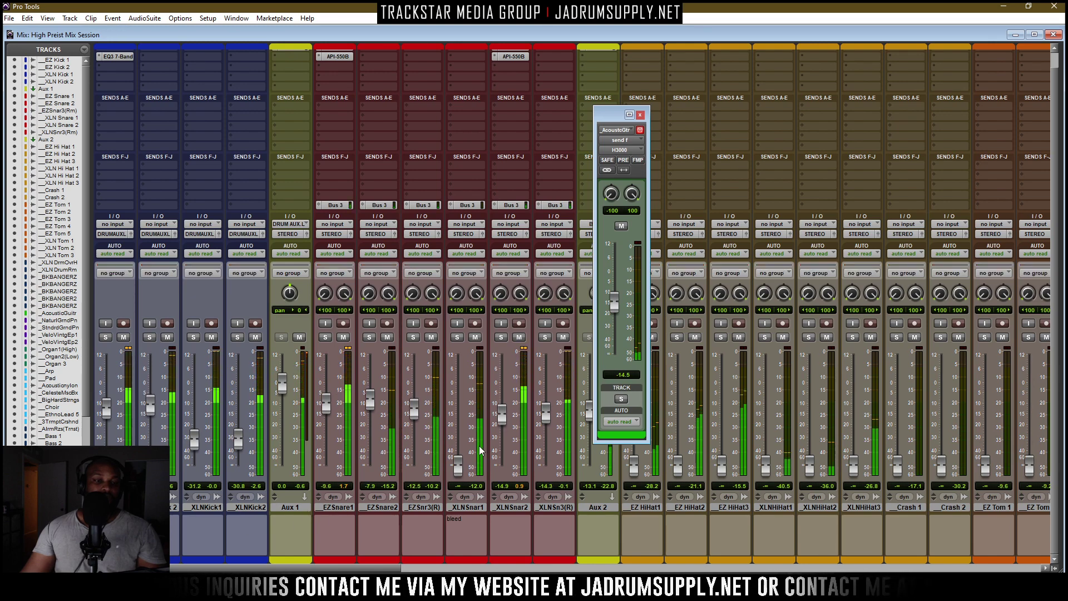
Add a REVERB (Stereo) bus send on the EZSnare1 track and set its level to about -24 dB
{"action": "left_click", "coordinate": [333, 165]}
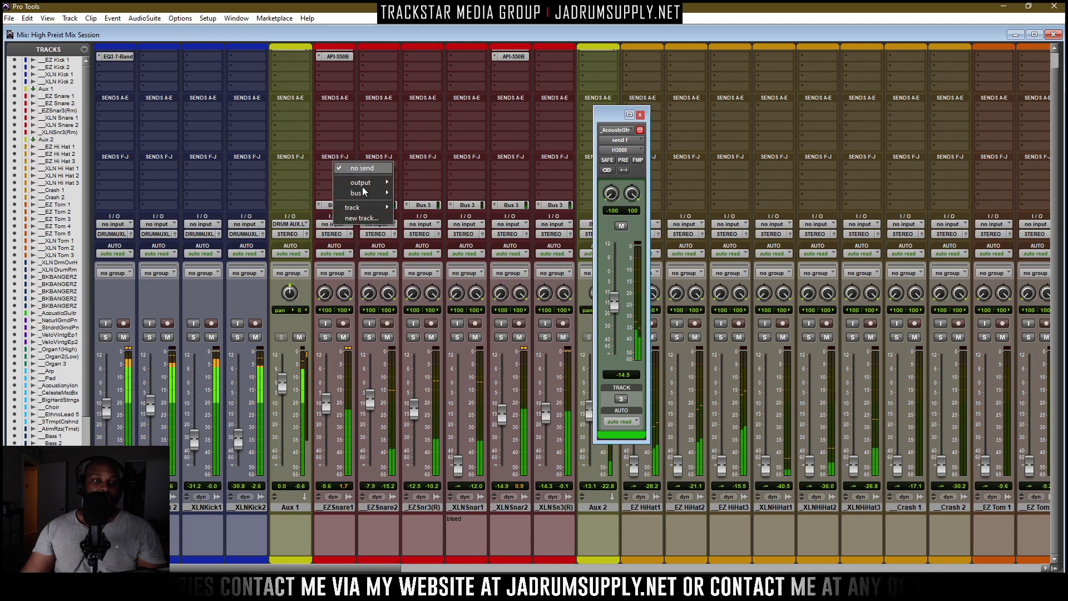
{"action": "mouse_move", "coordinate": [372, 195]}
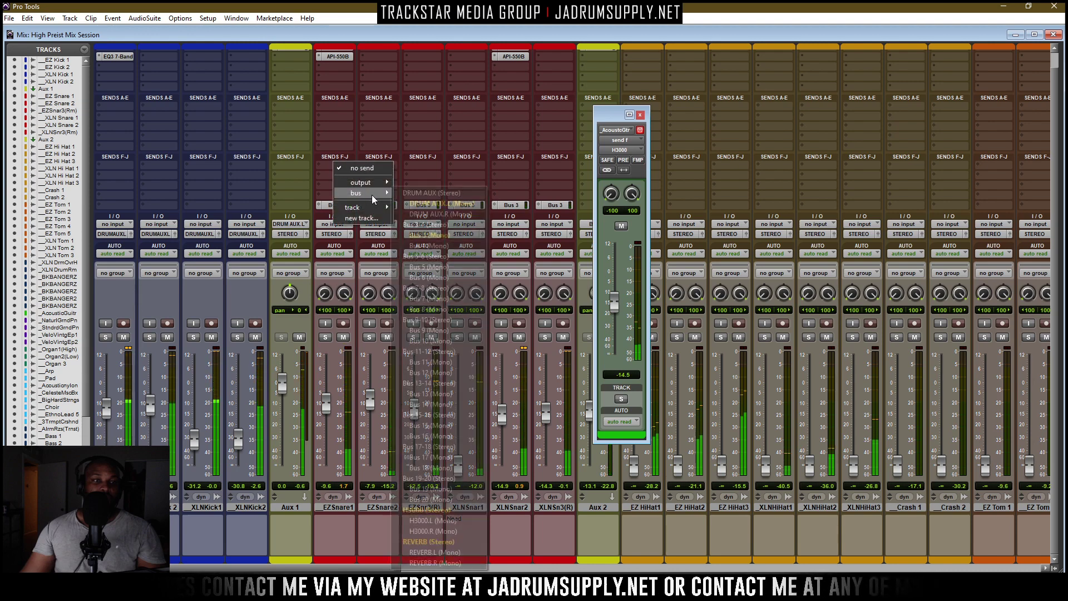
{"action": "left_click", "coordinate": [433, 542]}
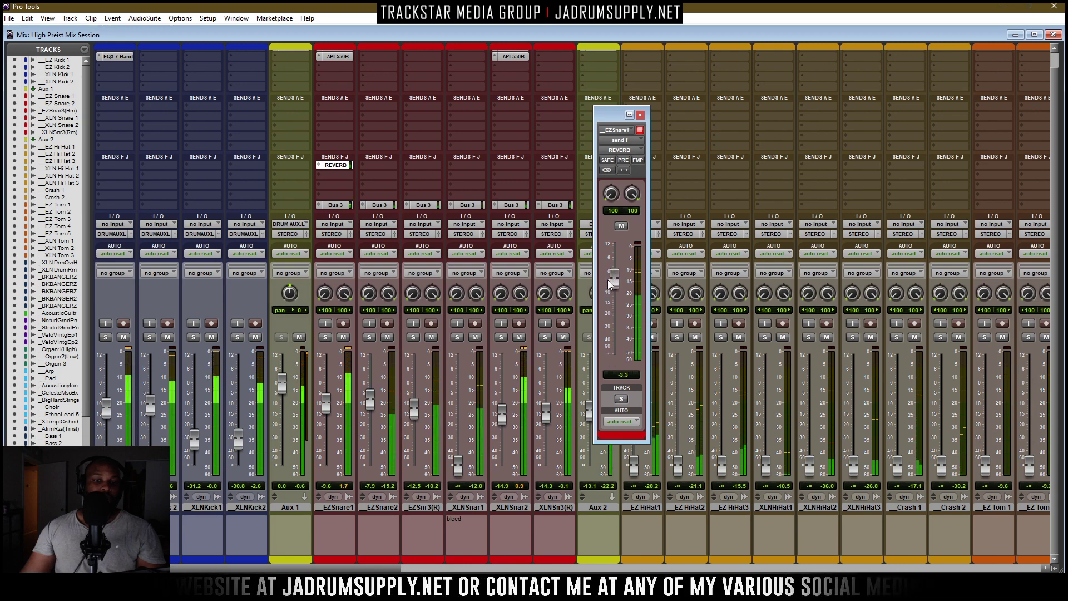
{"action": "left_click_drag", "start_coordinate": [607, 280], "coordinate": [614, 354]}
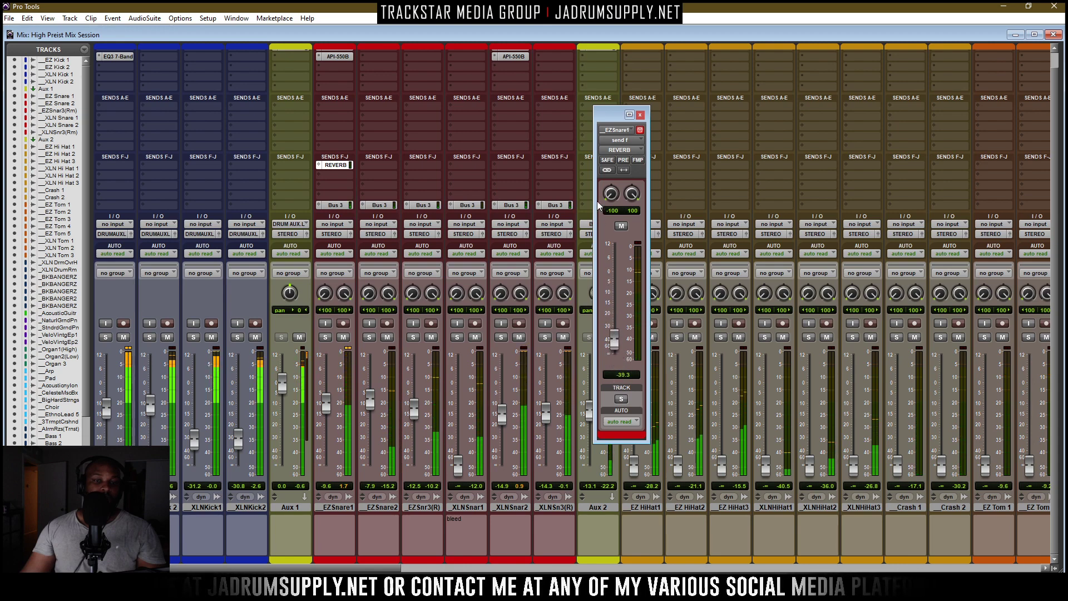
{"action": "left_click_drag", "start_coordinate": [613, 334], "coordinate": [614, 235]}
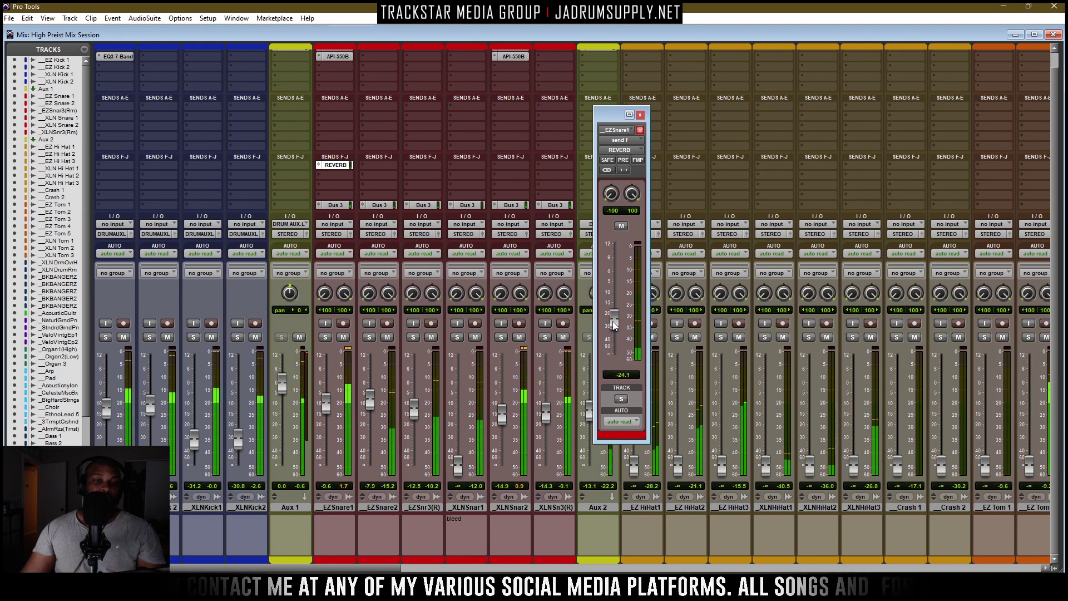
{"action": "left_click", "coordinate": [640, 116]}
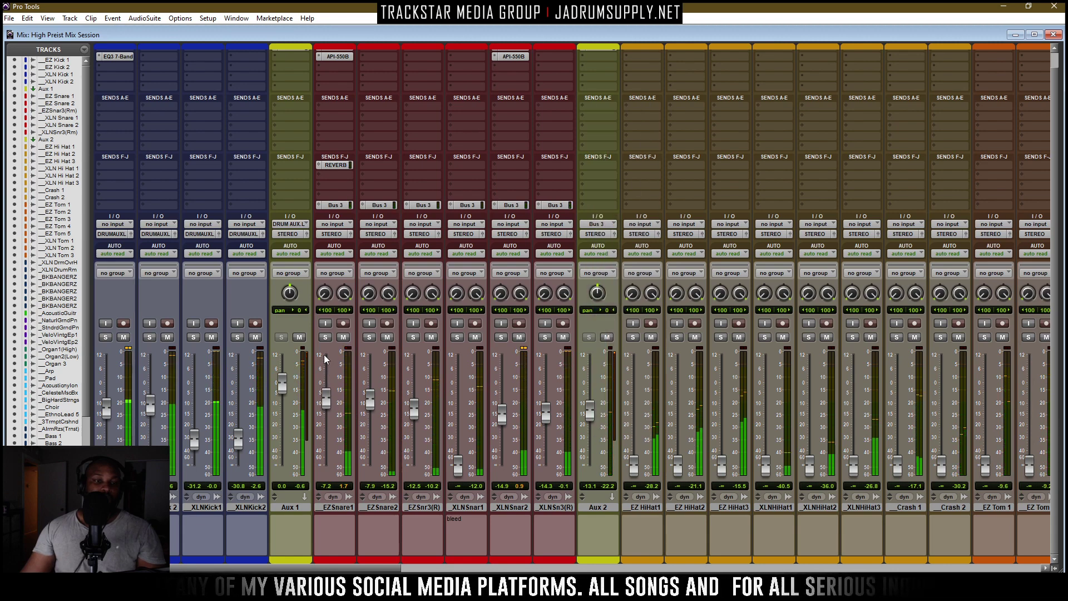
Set the EZSnare1 API-550B output to -1.3 dB and lower the EZSnare1 fader to about -12 dB
{"action": "left_click", "coordinate": [334, 57]}
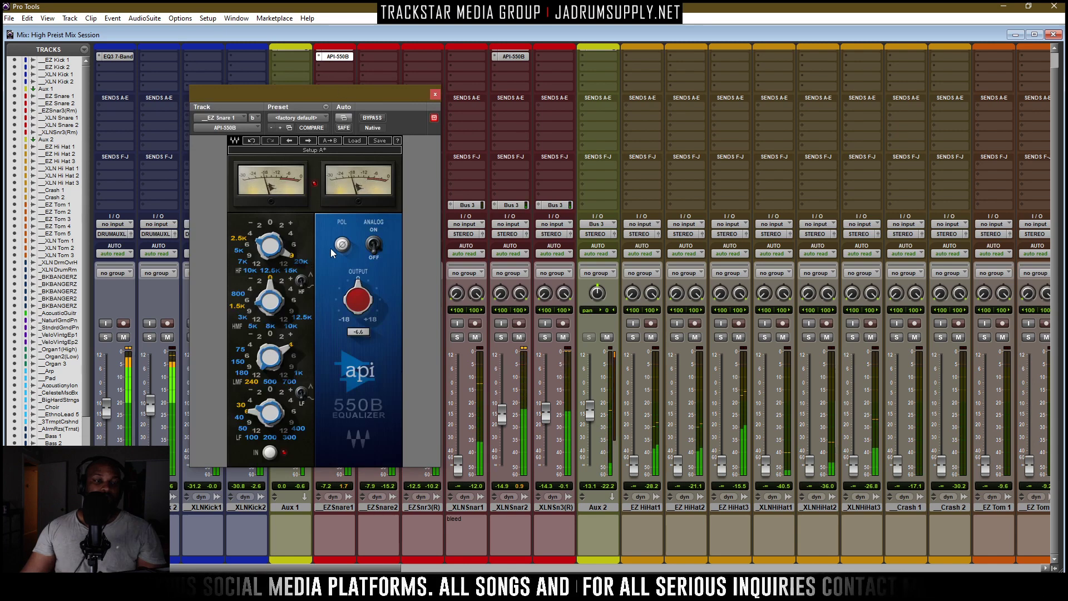
{"action": "left_click", "coordinate": [434, 94]}
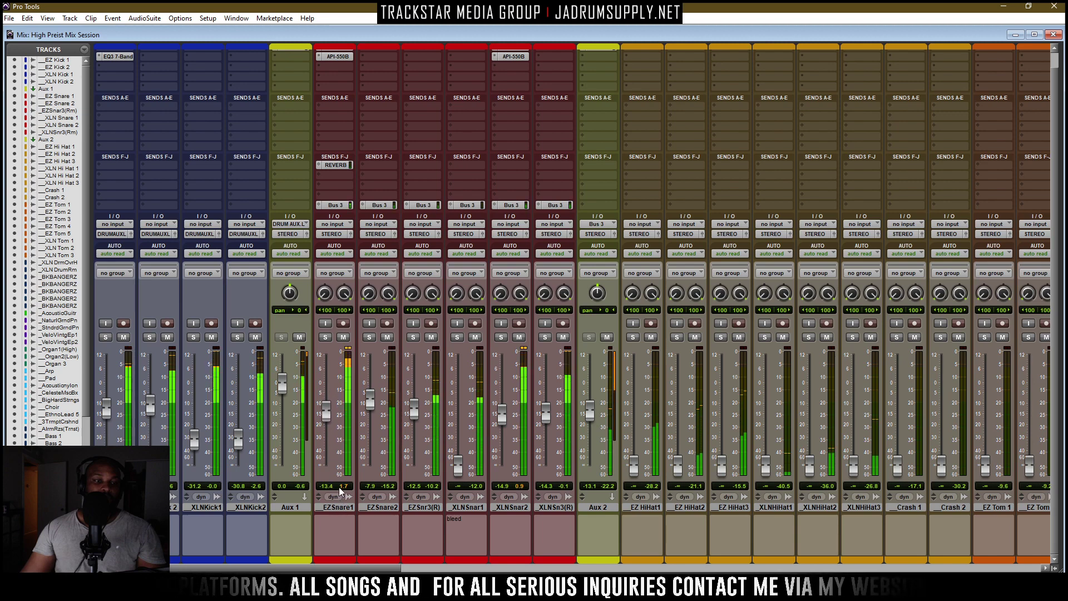
{"action": "left_click_drag", "start_coordinate": [324, 418], "coordinate": [325, 421]}
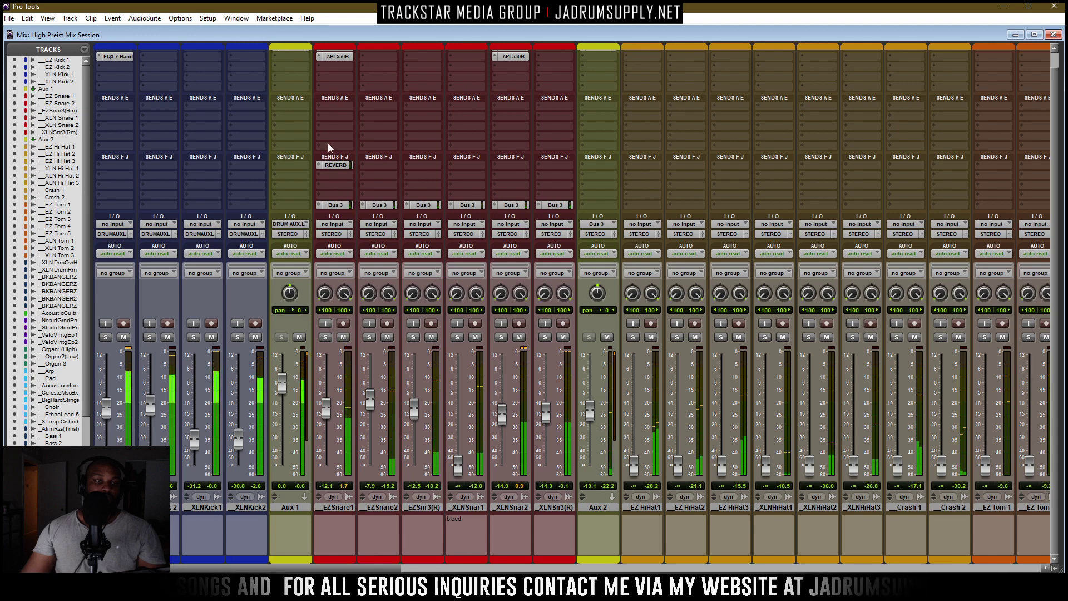
{"action": "left_click", "coordinate": [337, 57]}
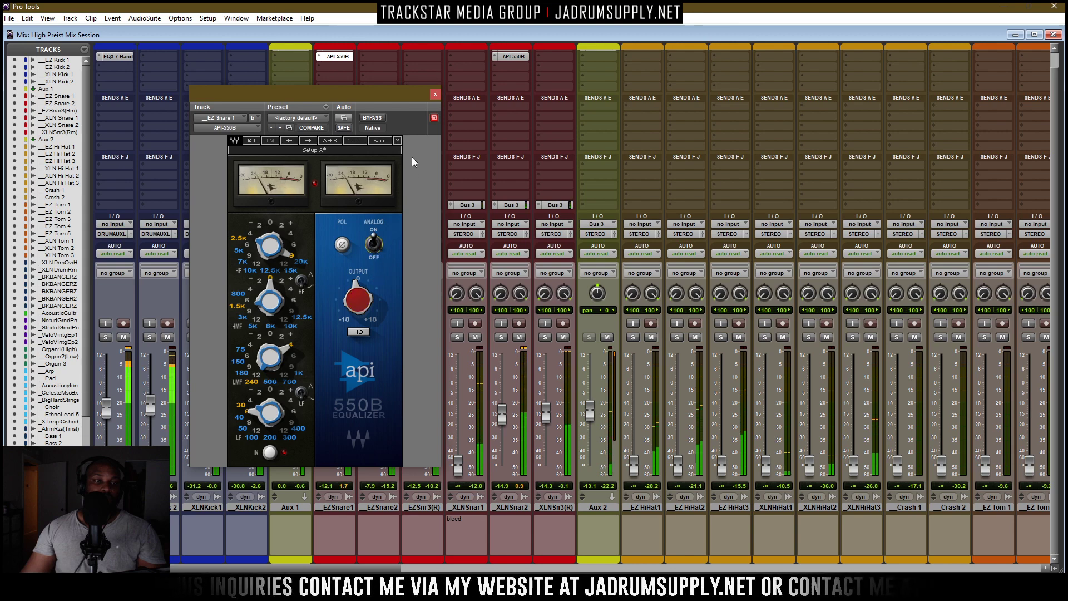
{"action": "left_click", "coordinate": [435, 95]}
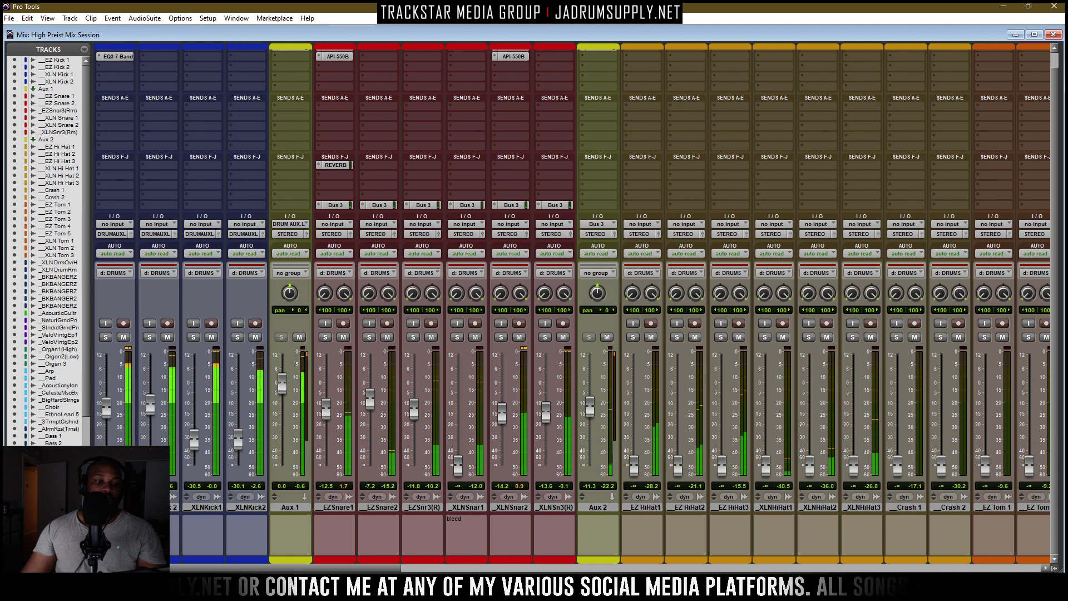
Suspend the DRUMS group and rebalance the snares: EZSnare1 -11.5, EZSnare2 -21.4, EZSnr3(R) -11.8 and XLNSnar2 -10.3 dB
{"action": "key", "text": "ctrl+shift+g"}
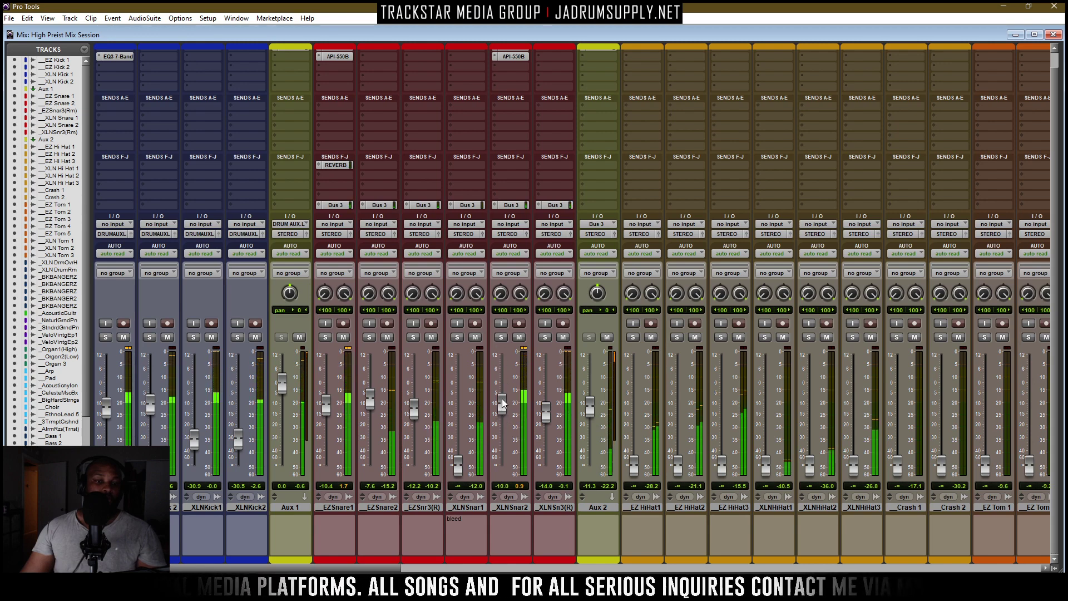
{"action": "left_click_drag", "start_coordinate": [416, 408], "coordinate": [330, 413]}
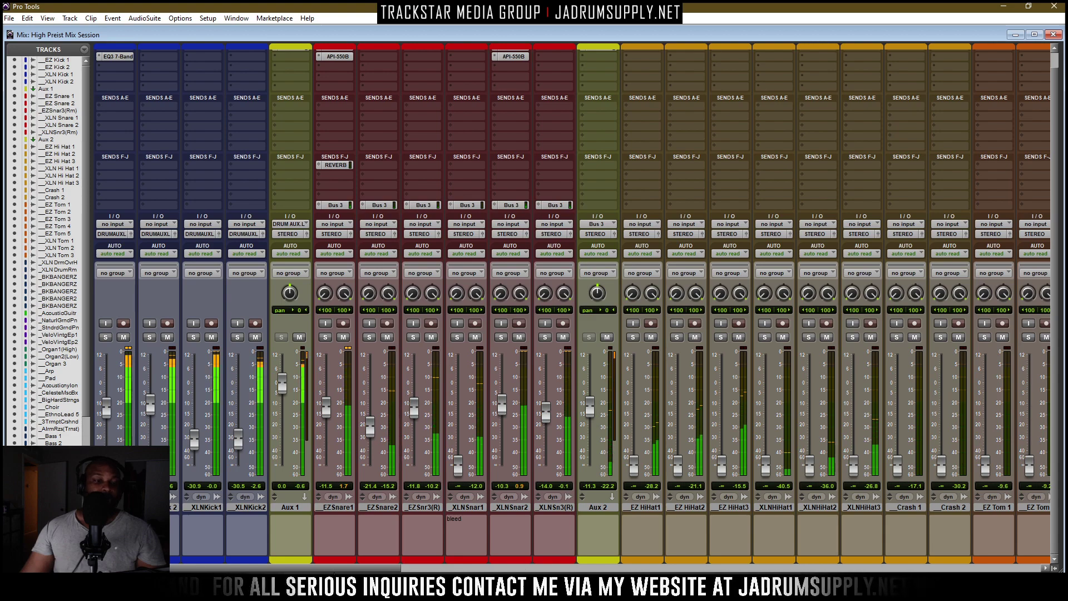
Bring the NtrlGrndPn fader up to about -7 dB and lower the AcostcGtr fader to -5.7 dB
{"action": "left_click_drag", "start_coordinate": [354, 569], "coordinate": [608, 551]}
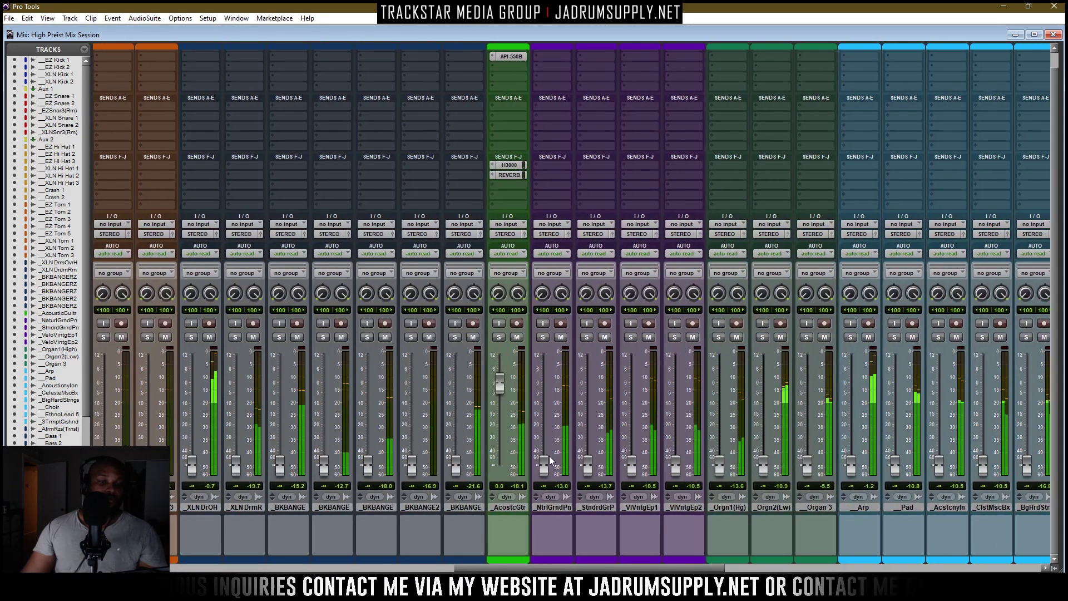
{"action": "left_click_drag", "start_coordinate": [544, 466], "coordinate": [545, 400]}
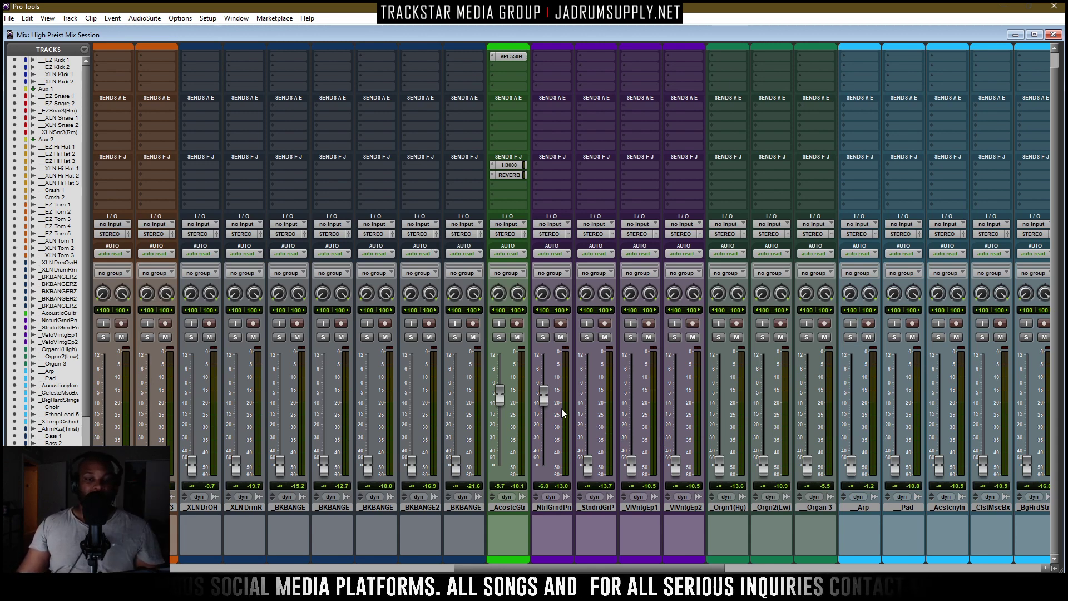
{"action": "key", "text": "space"}
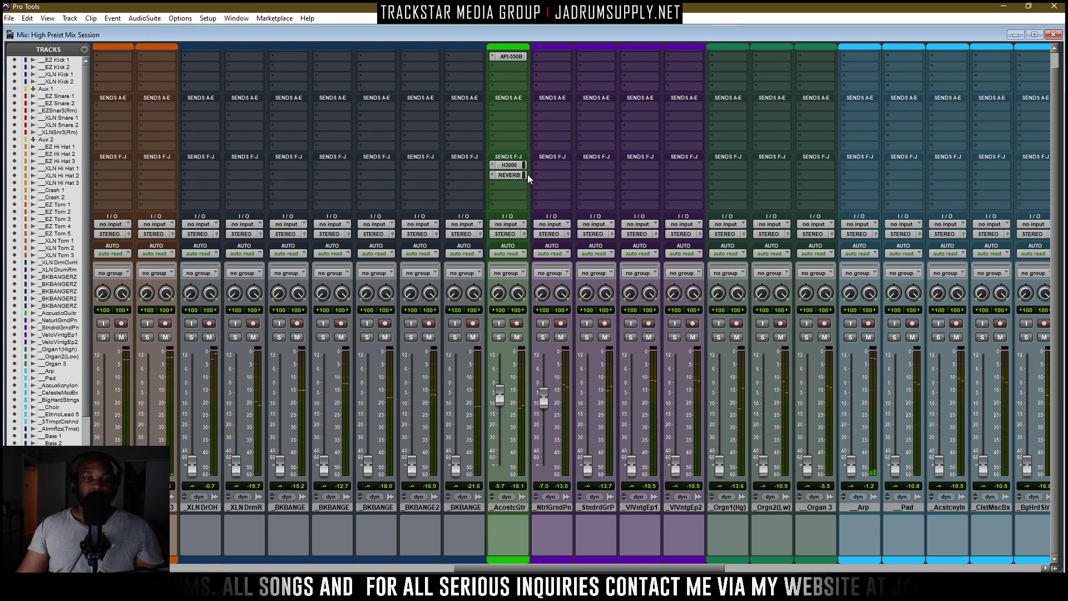
Copy the AcostcGtr REVERB send to NtrlGrndPn and StndrdGrP, and set the NtrlGrndPn fader to about -6 dB
{"action": "left_click_drag", "start_coordinate": [525, 175], "coordinate": [597, 175]}
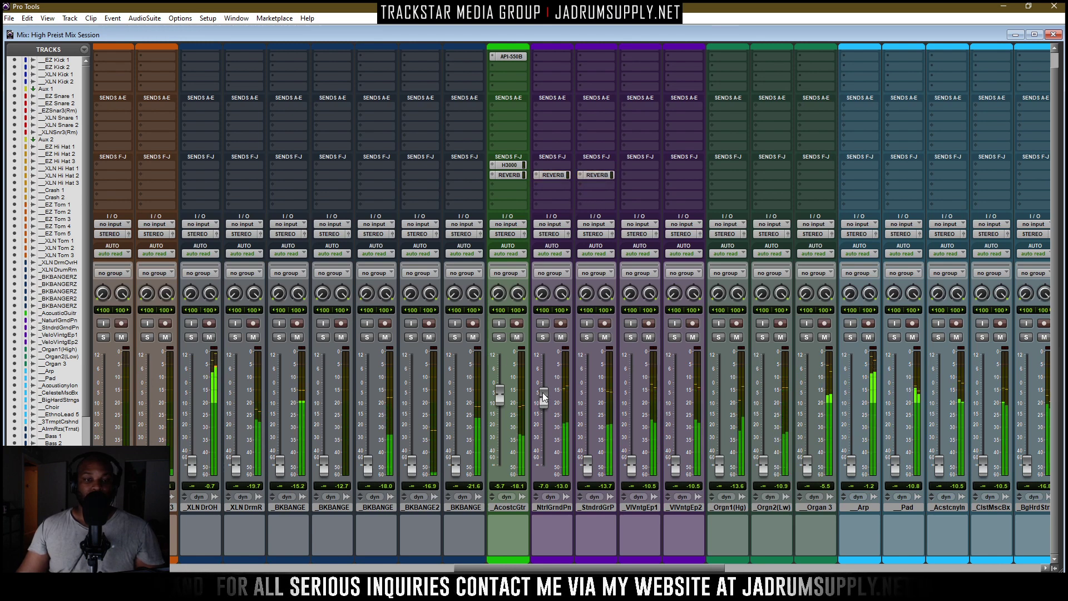
{"action": "left_click_drag", "start_coordinate": [544, 397], "coordinate": [543, 395]}
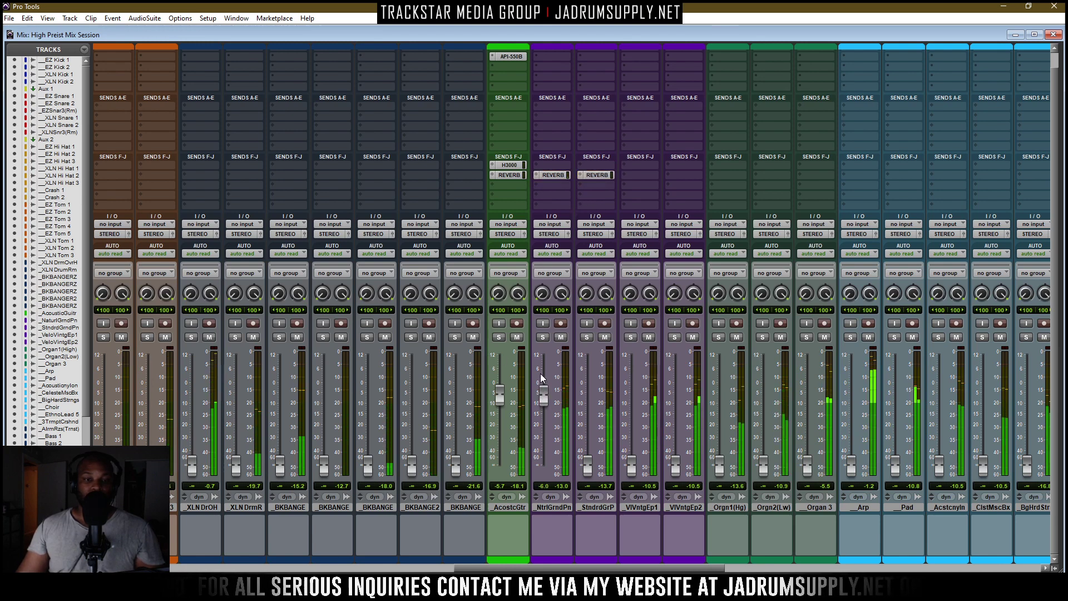
Insert the stereo MannyM EQ plug-in on the NtrlGrndPn track and load its MM Piano Presence preset
{"action": "left_click", "coordinate": [553, 70]}
{"action": "mouse_move", "coordinate": [602, 84]}
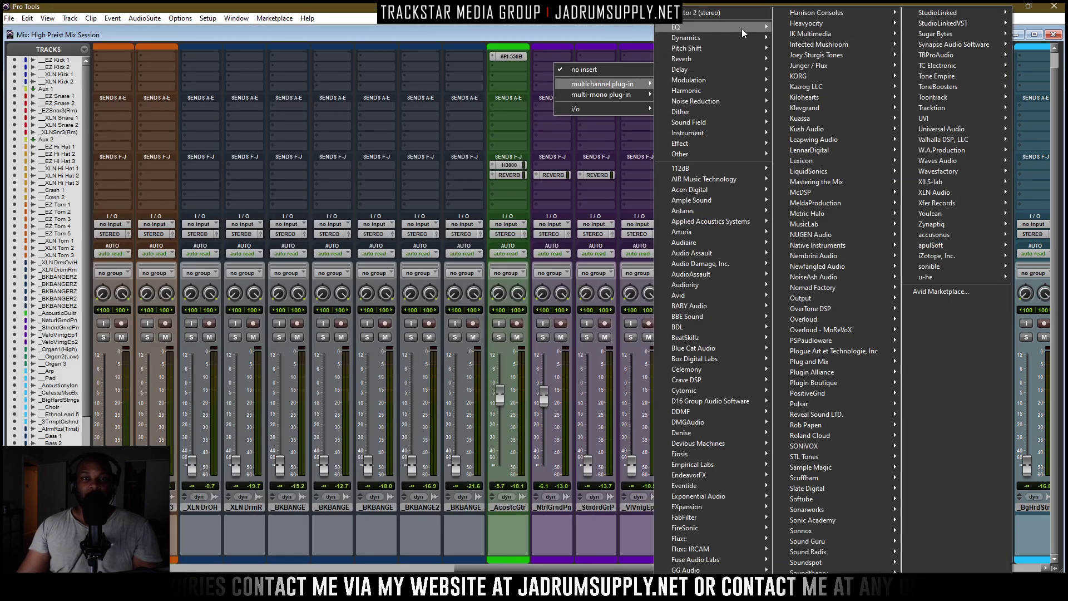
{"action": "mouse_move", "coordinate": [742, 28]}
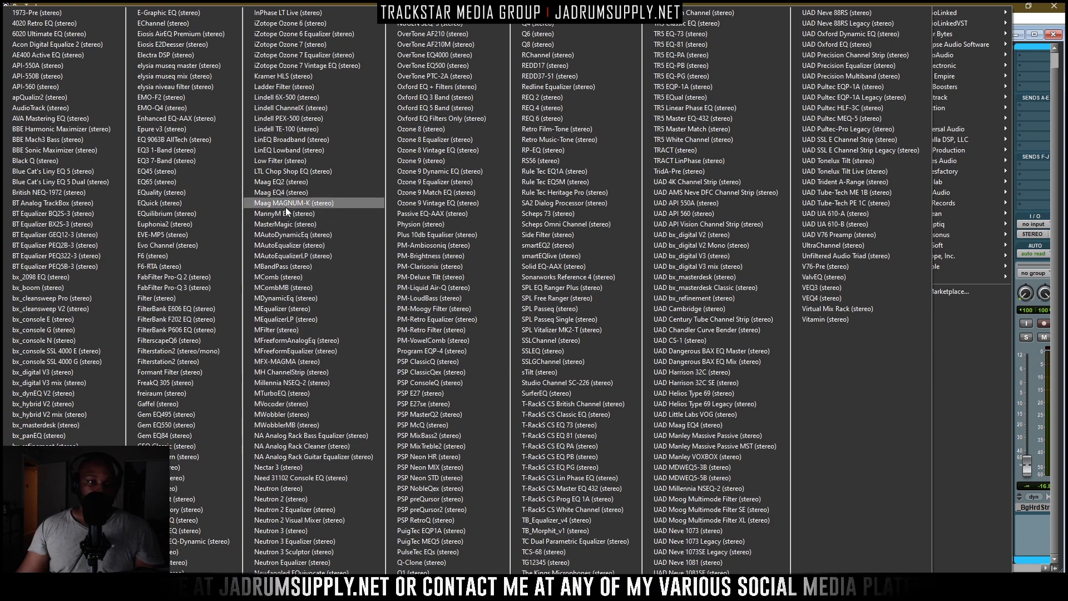
{"action": "left_click", "coordinate": [312, 215]}
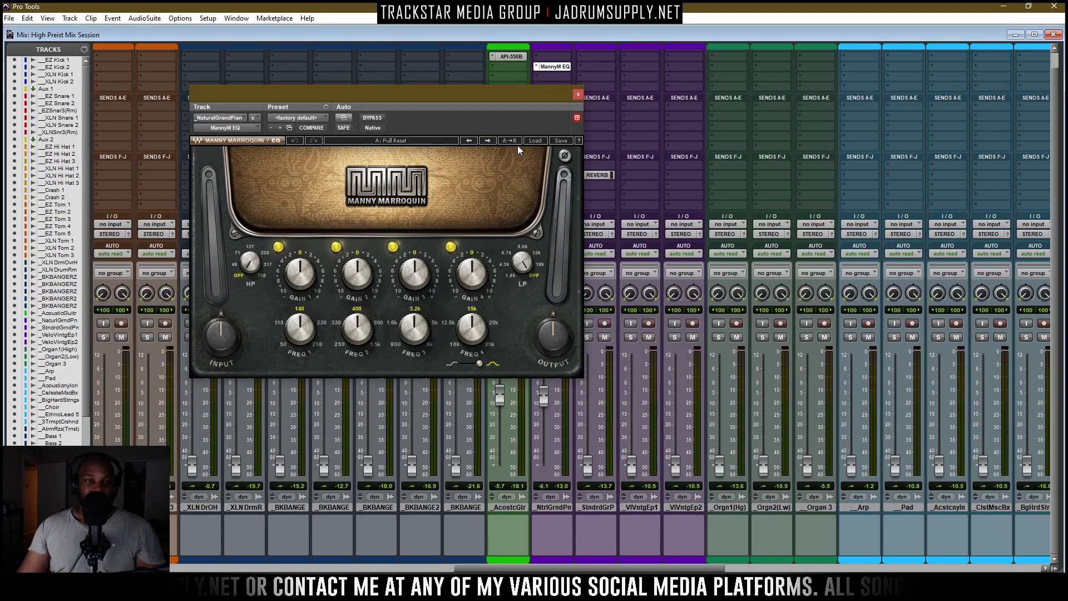
{"action": "left_click", "coordinate": [535, 140]}
{"action": "mouse_move", "coordinate": [605, 330]}
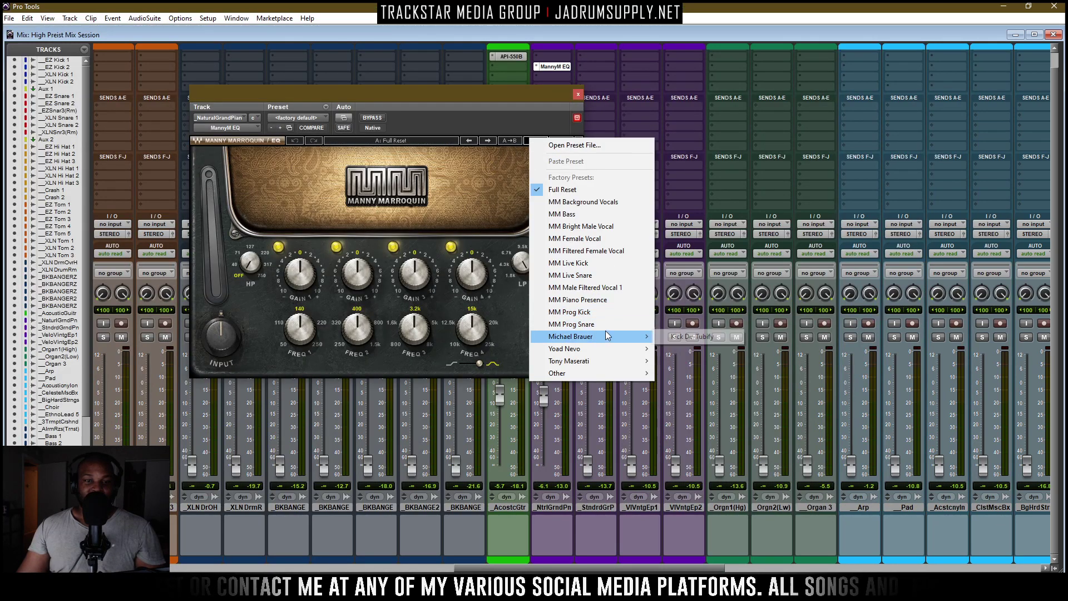
{"action": "left_click", "coordinate": [609, 299]}
{"action": "left_click", "coordinate": [580, 96]}
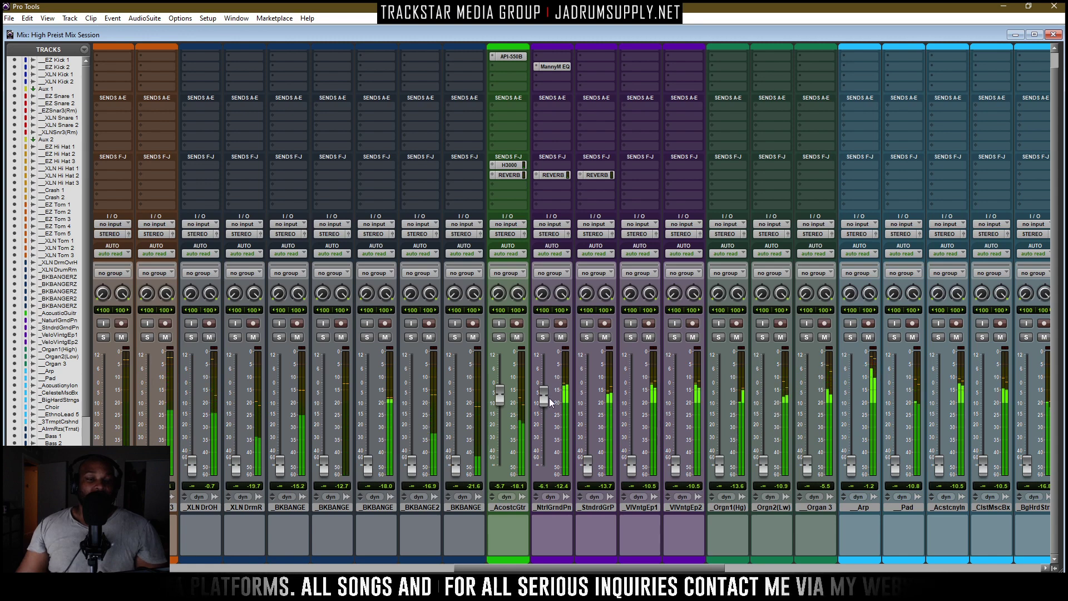
Set NtrlGrndPn to about -9.7 dB and StndrdGrP to -13.6 dB, copy the MannyM EQ to StndrdGrP, and narrow both tracks' panning
{"action": "left_click_drag", "start_coordinate": [544, 396], "coordinate": [544, 398]}
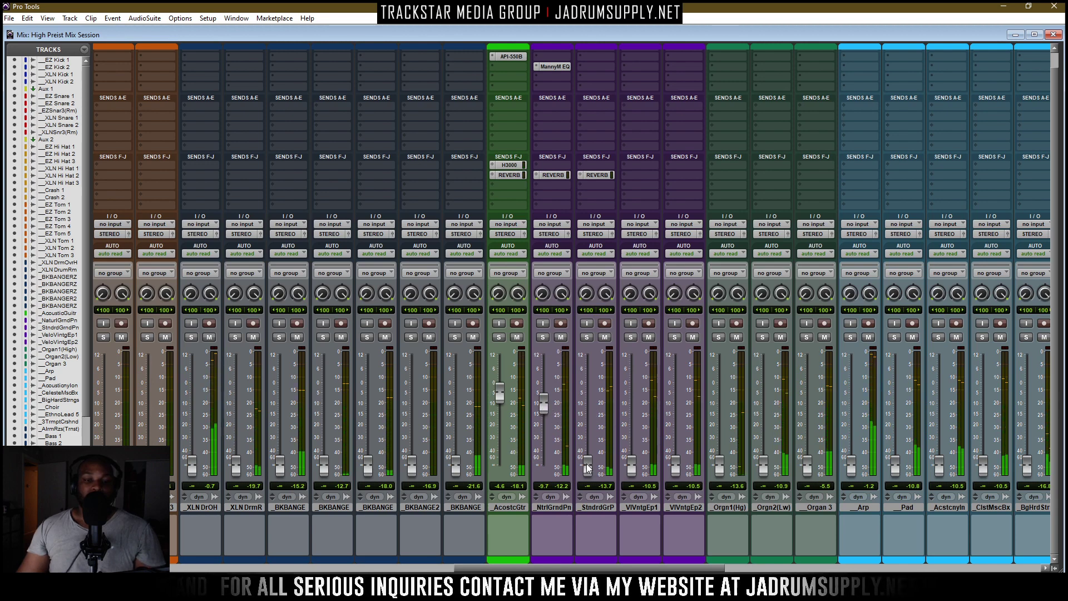
{"action": "left_click_drag", "start_coordinate": [588, 461], "coordinate": [589, 412]}
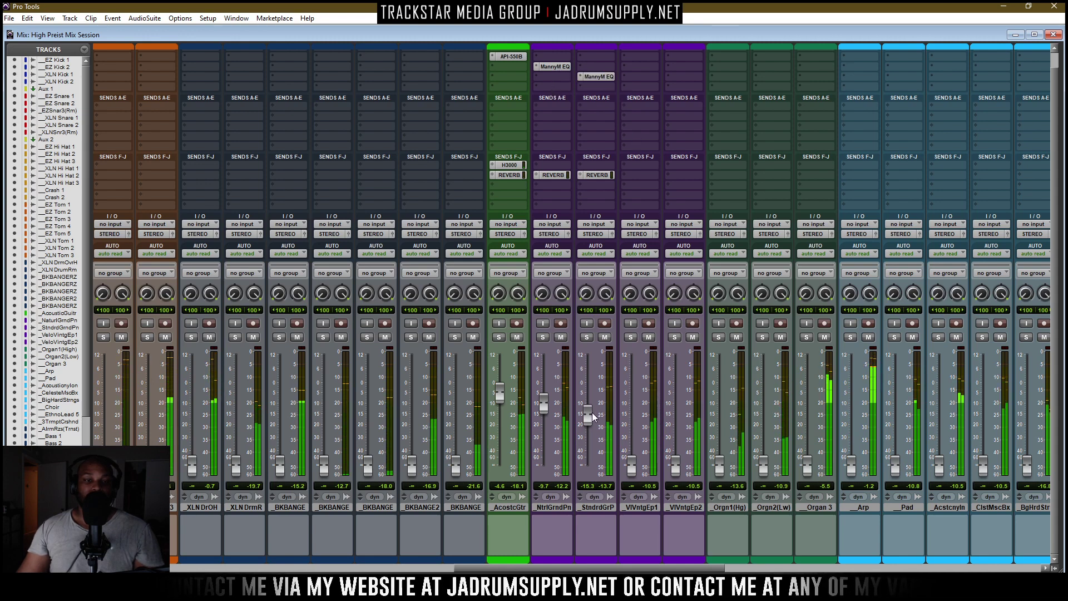
{"action": "left_click_drag", "start_coordinate": [589, 414], "coordinate": [589, 412]}
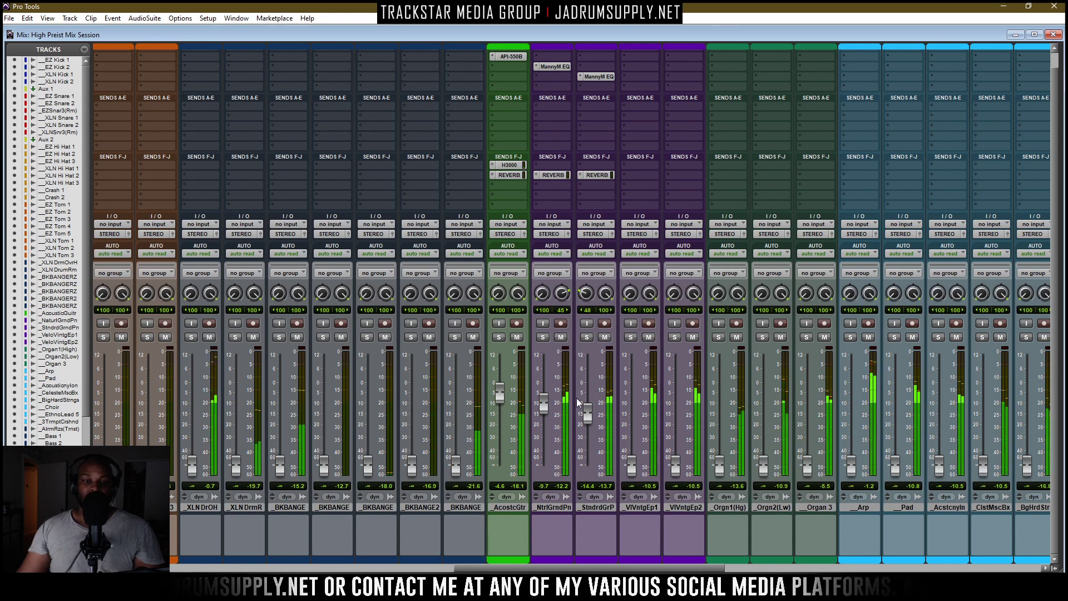
{"action": "left_click_drag", "start_coordinate": [584, 411], "coordinate": [585, 411]}
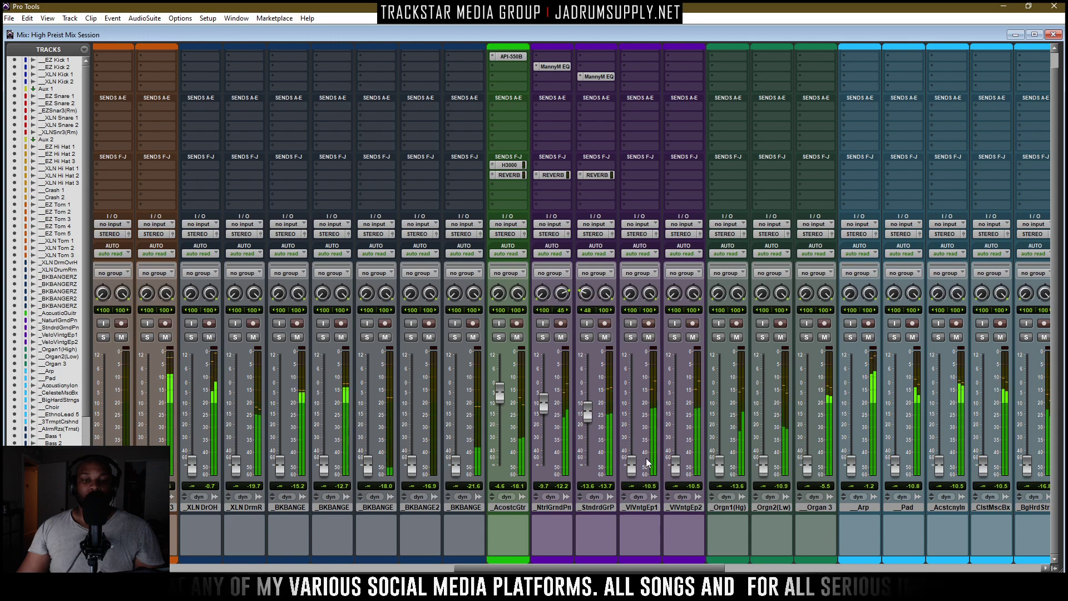
Try VlVntgEp1 at about -22.2 dB and VlVntgEp2 at -7.3 dB, and pull both faders back down fully
{"action": "left_click_drag", "start_coordinate": [649, 292], "coordinate": [650, 387]}
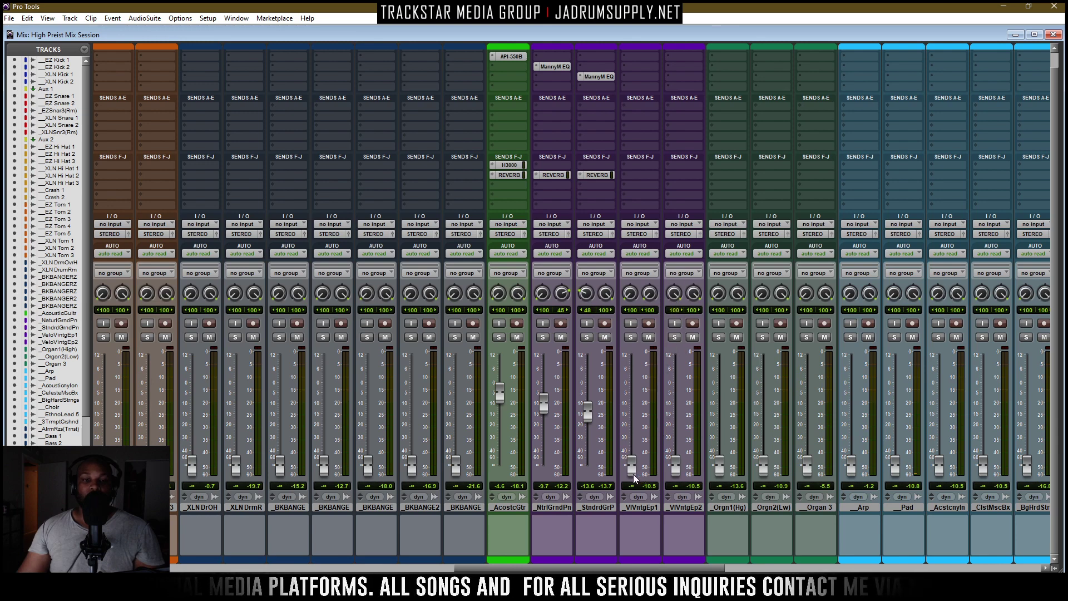
{"action": "left_click_drag", "start_coordinate": [633, 474], "coordinate": [631, 427]}
{"action": "left_click_drag", "start_coordinate": [675, 466], "coordinate": [675, 395]}
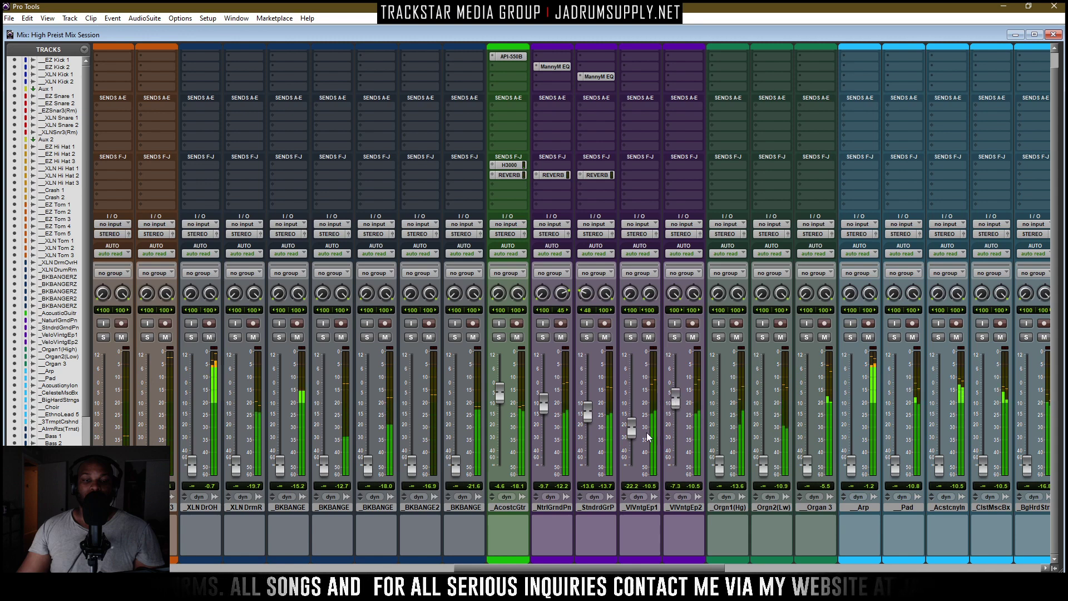
{"action": "left_click_drag", "start_coordinate": [630, 429], "coordinate": [630, 467]}
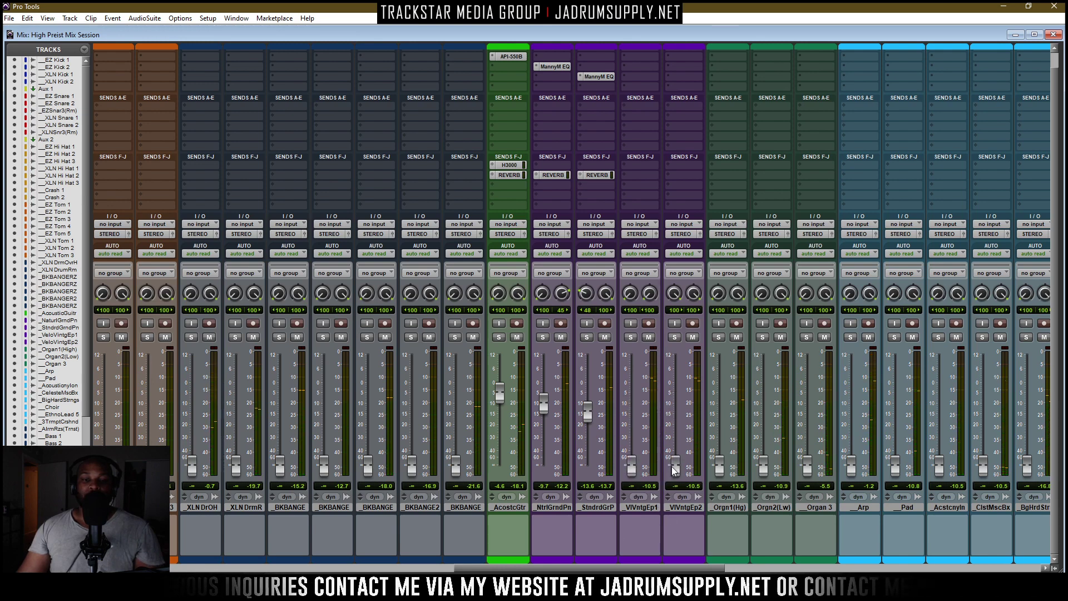
Group the VlVntgEp1 and VlVntgEp2 tracks as E;-PIANO with group ID e
{"action": "left_click", "coordinate": [635, 506]}
{"action": "left_click", "coordinate": [680, 506], "text": "shift"}
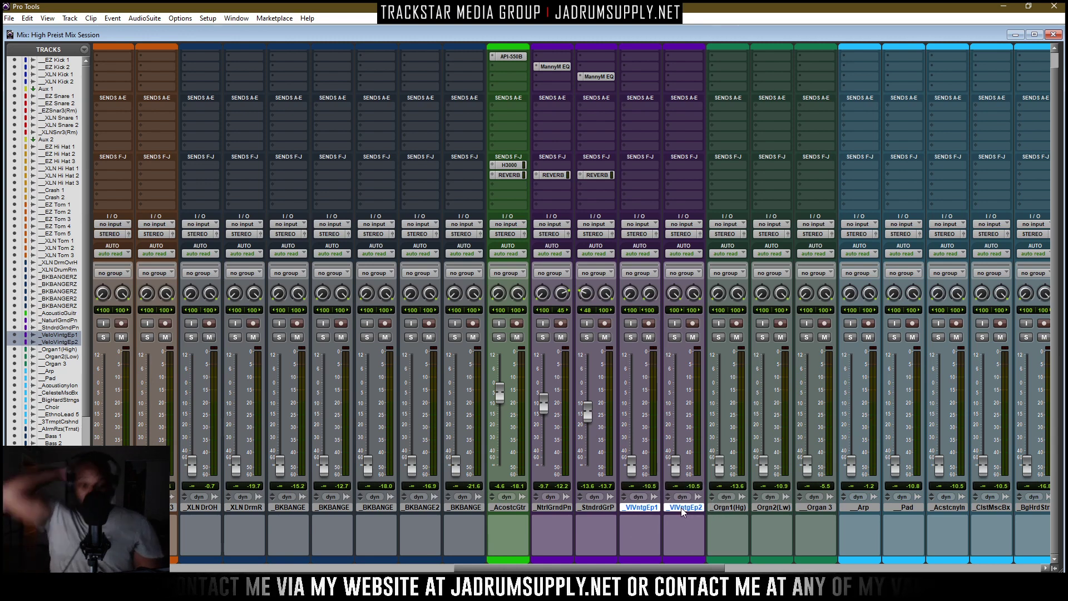
{"action": "key", "text": "ctrl+g"}
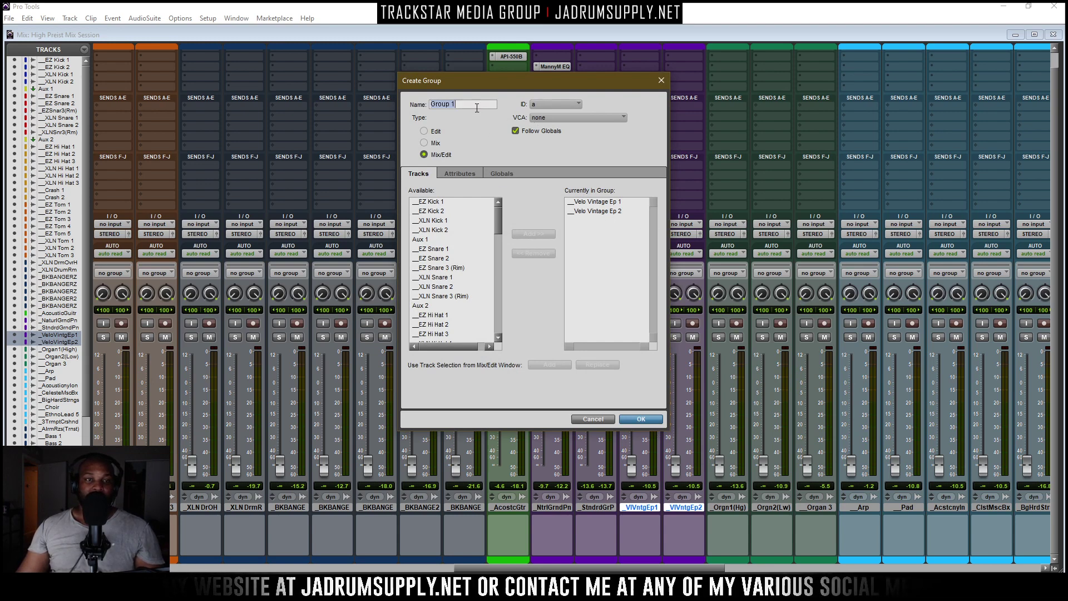
{"action": "type", "text": "E"}
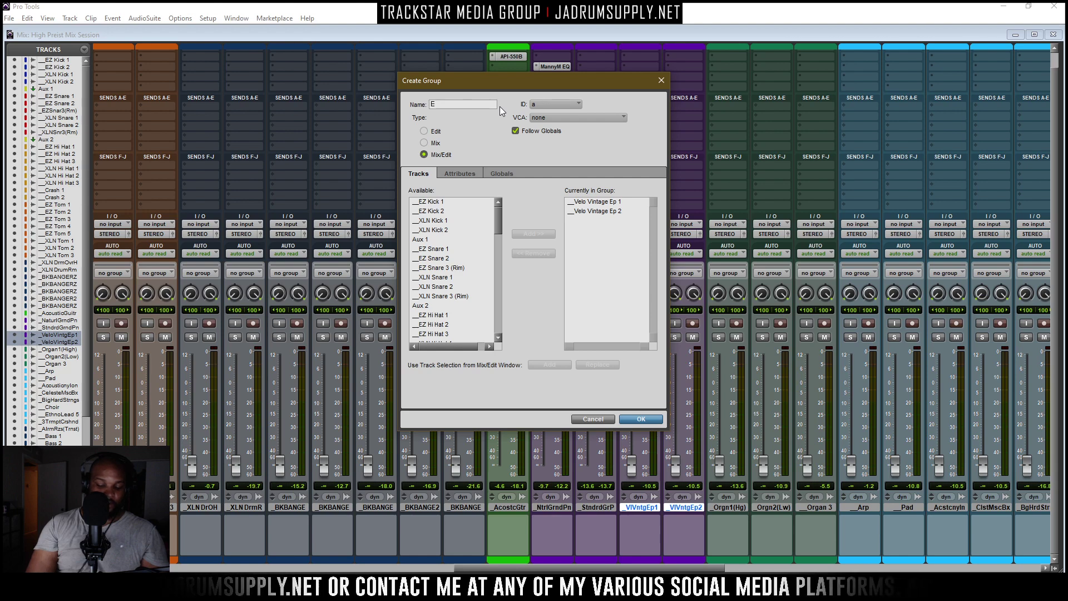
{"action": "type", "text": ";-Pl"}
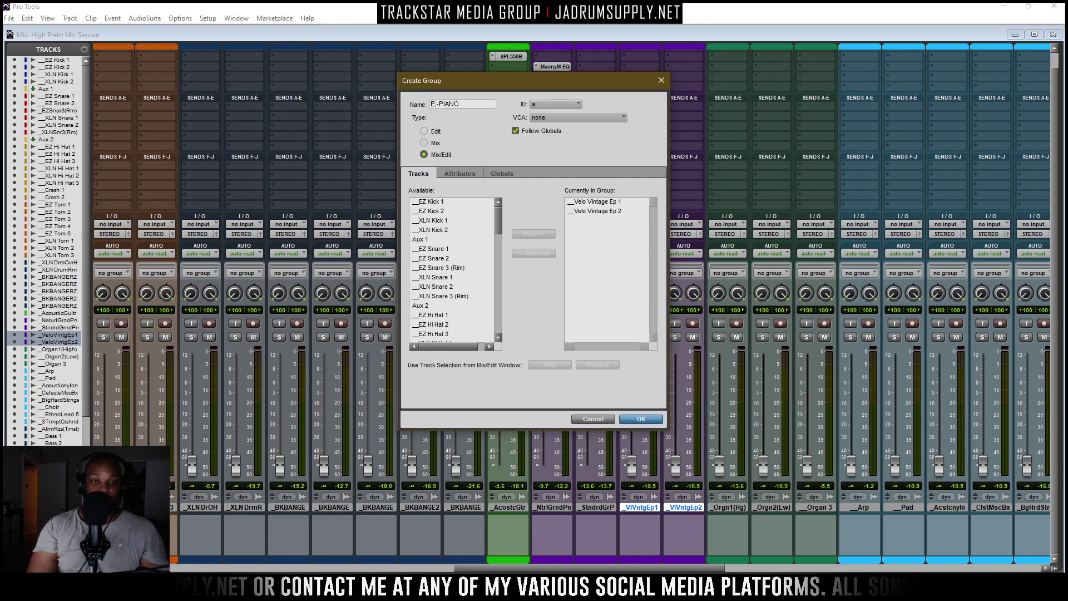
{"action": "left_click", "coordinate": [561, 102]}
{"action": "mouse_move", "coordinate": [600, 119]}
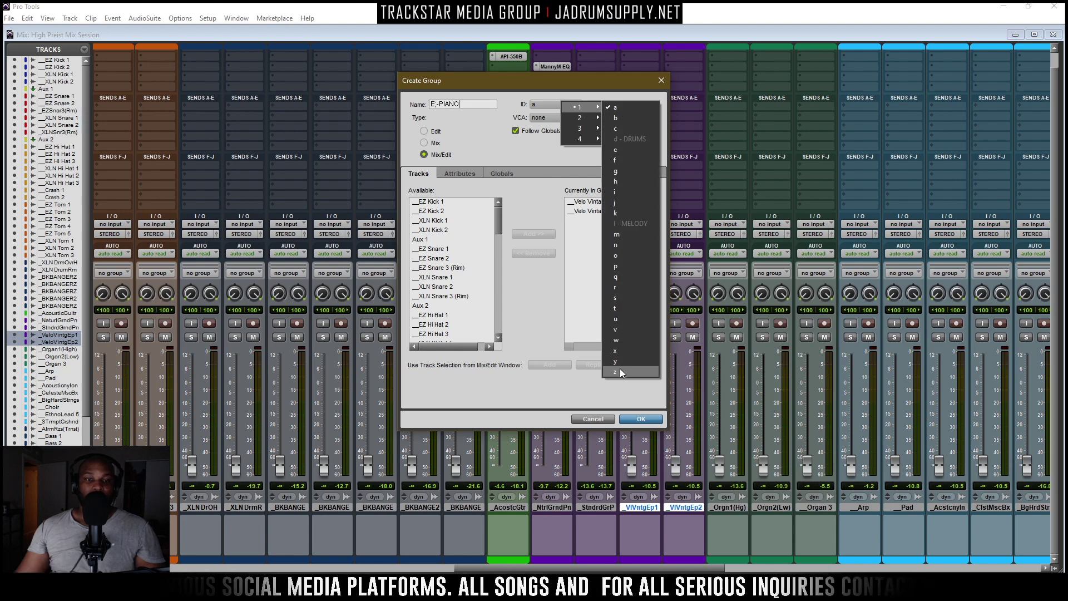
{"action": "left_click", "coordinate": [619, 149]}
{"action": "key", "text": "Return"}
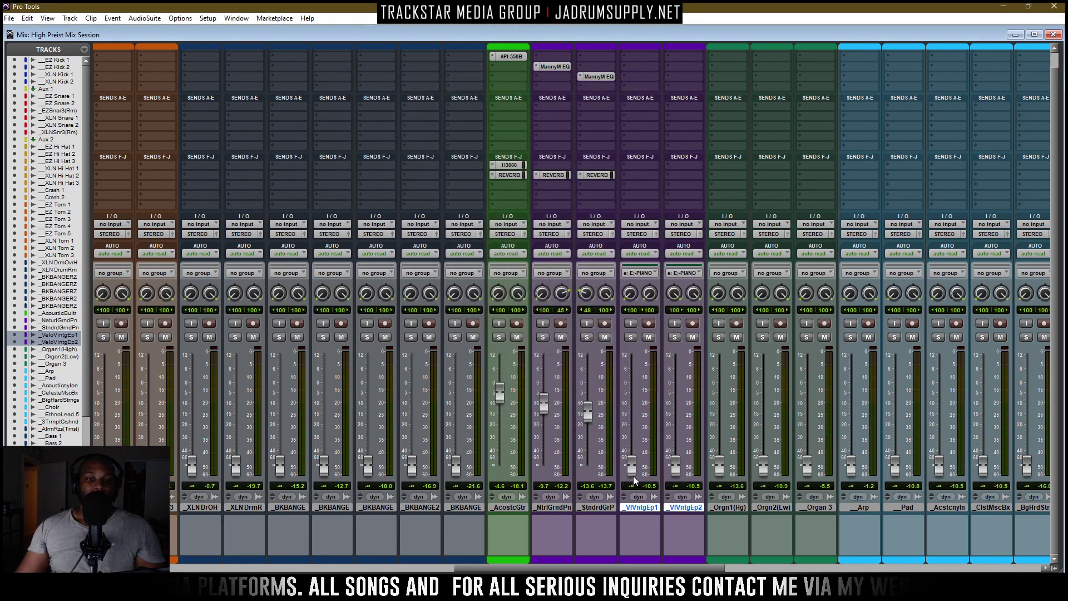
Bring the two grouped VlVntgEp faders up to about -12 dB and copy the REVERB send to both tracks
{"action": "left_click_drag", "start_coordinate": [633, 475], "coordinate": [629, 425]}
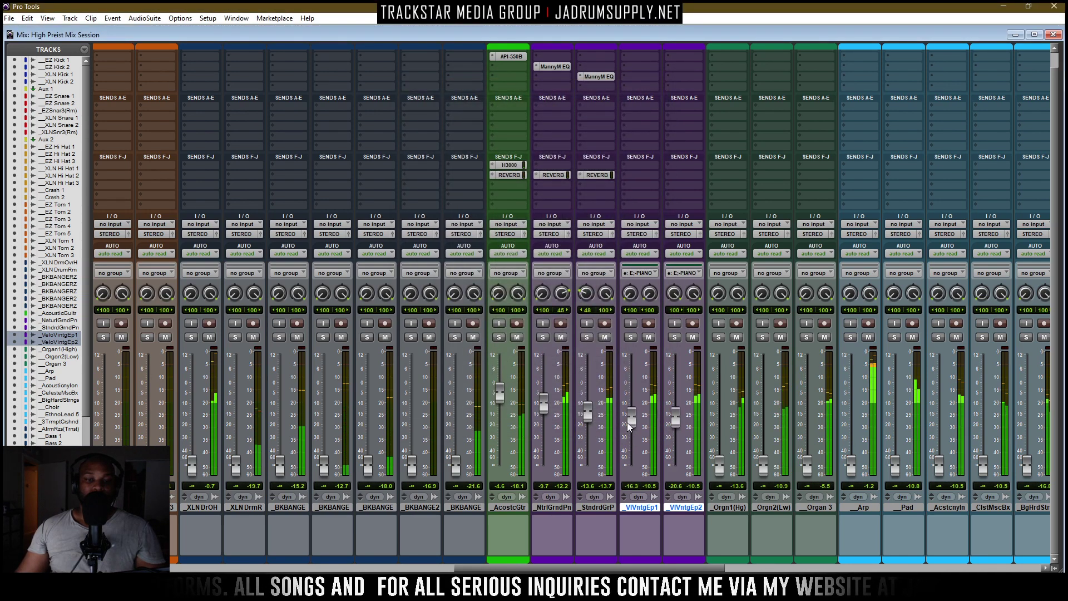
{"action": "left_click_drag", "start_coordinate": [626, 420], "coordinate": [662, 412]}
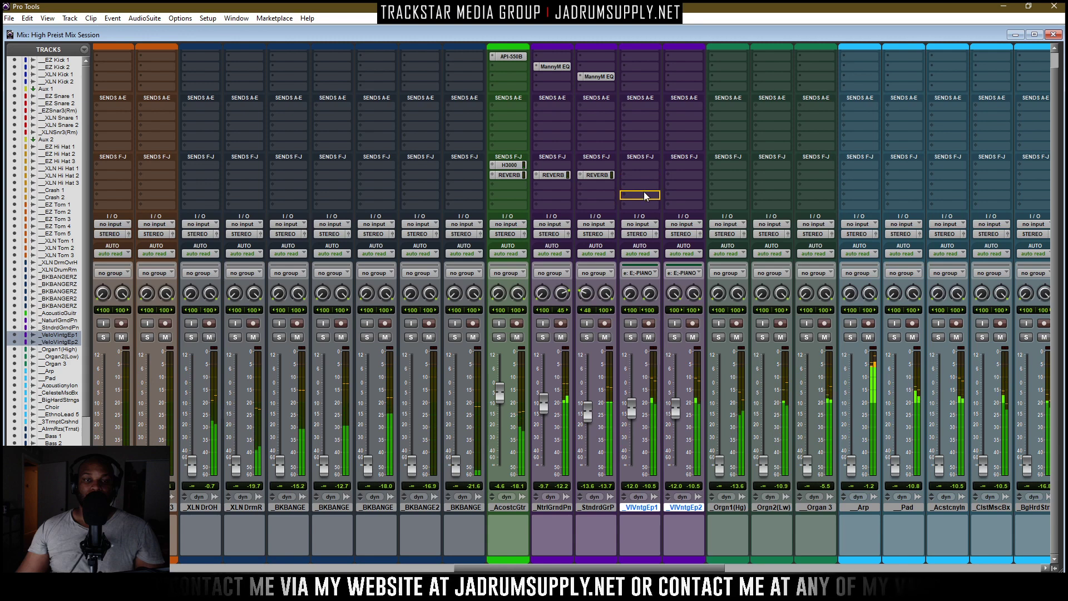
{"action": "left_click_drag", "start_coordinate": [693, 198], "coordinate": [692, 198]}
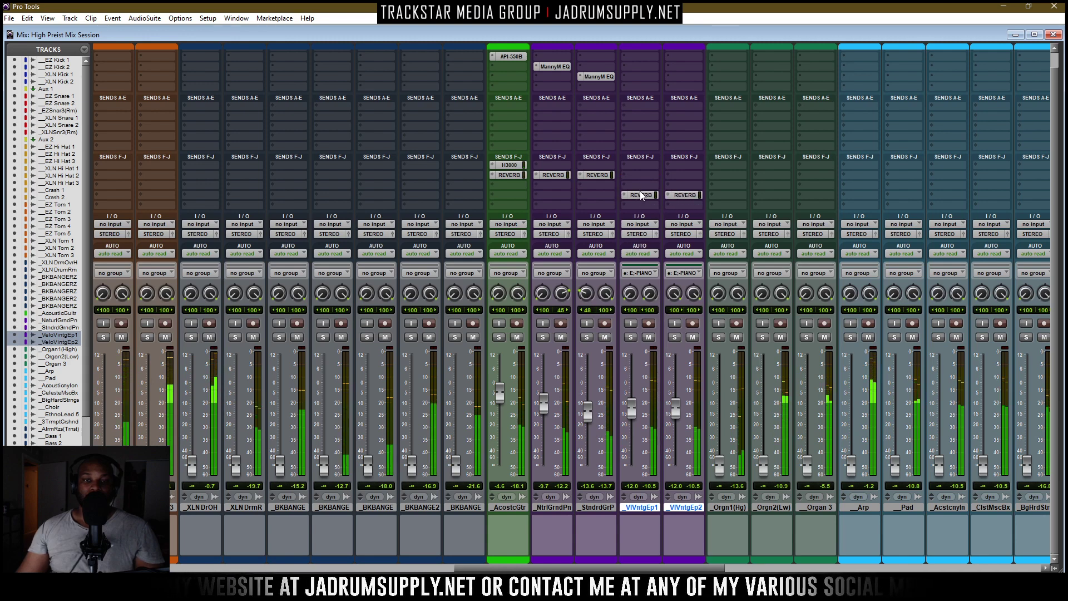
{"action": "left_click", "coordinate": [641, 195]}
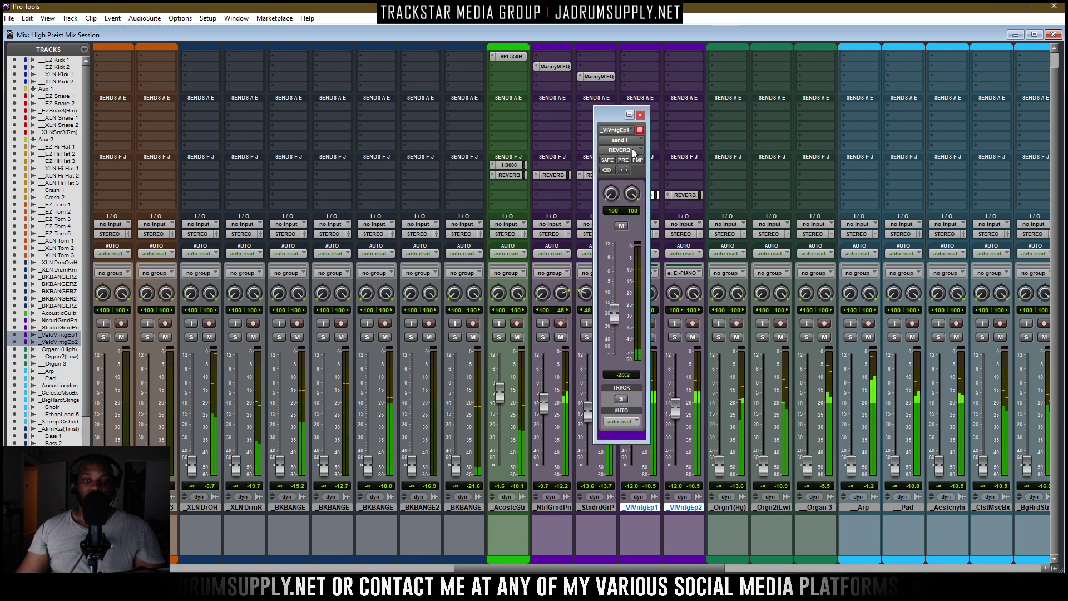
{"action": "left_click", "coordinate": [640, 114]}
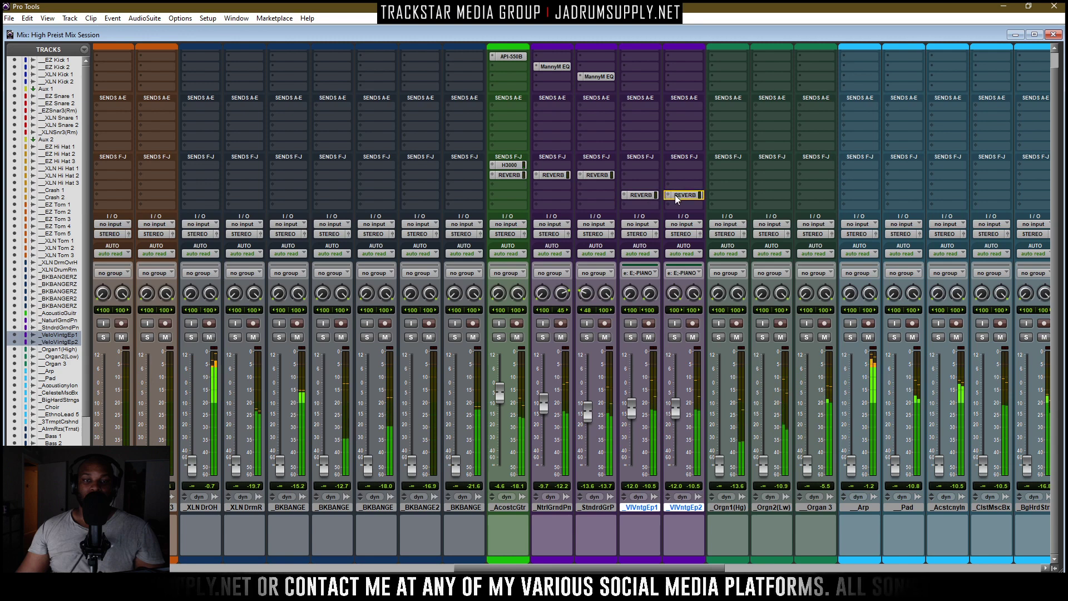
Rebalance StndrdGrP to -12.8 dB and the VlVntgEp pair to -16.7 dB, and trim the inner pans of both grand pianos to 44
{"action": "left_click_drag", "start_coordinate": [499, 396], "coordinate": [508, 388]}
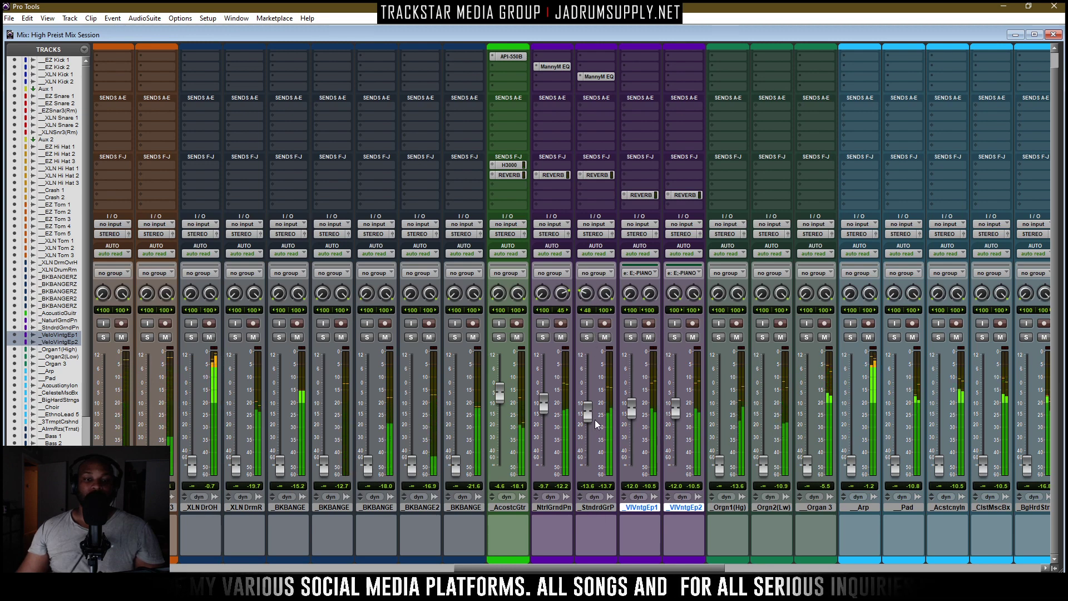
{"action": "left_click_drag", "start_coordinate": [588, 419], "coordinate": [585, 417]}
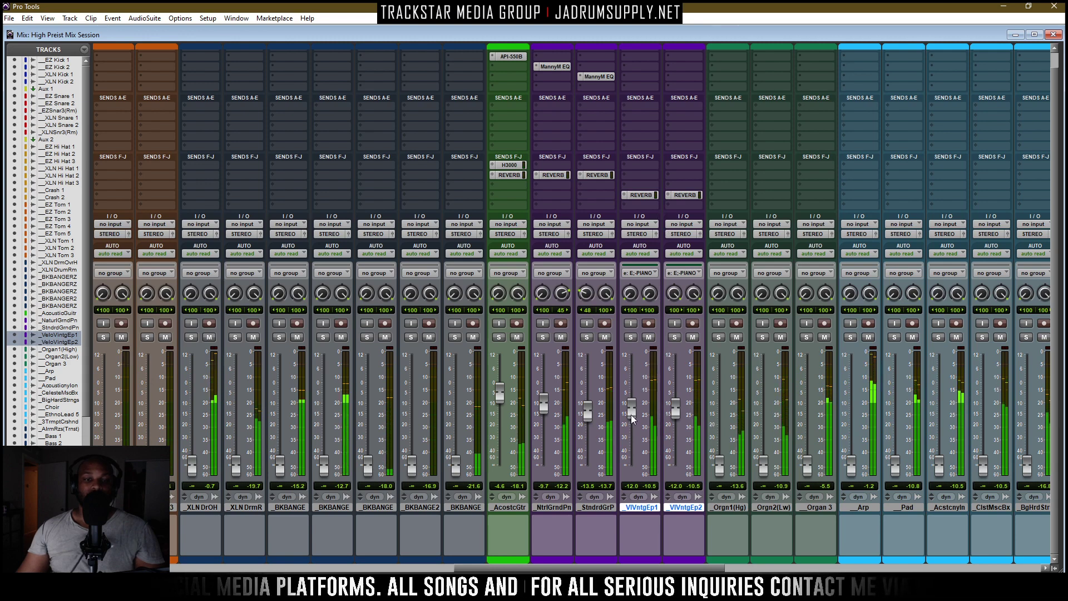
{"action": "left_click_drag", "start_coordinate": [632, 409], "coordinate": [586, 396]}
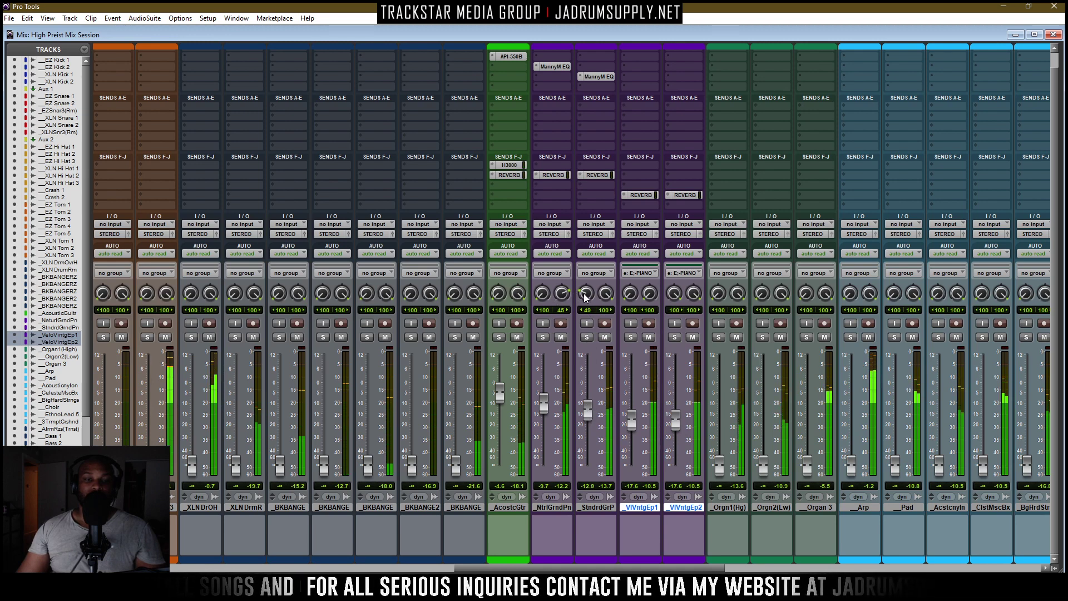
{"action": "left_click_drag", "start_coordinate": [584, 295], "coordinate": [563, 305]}
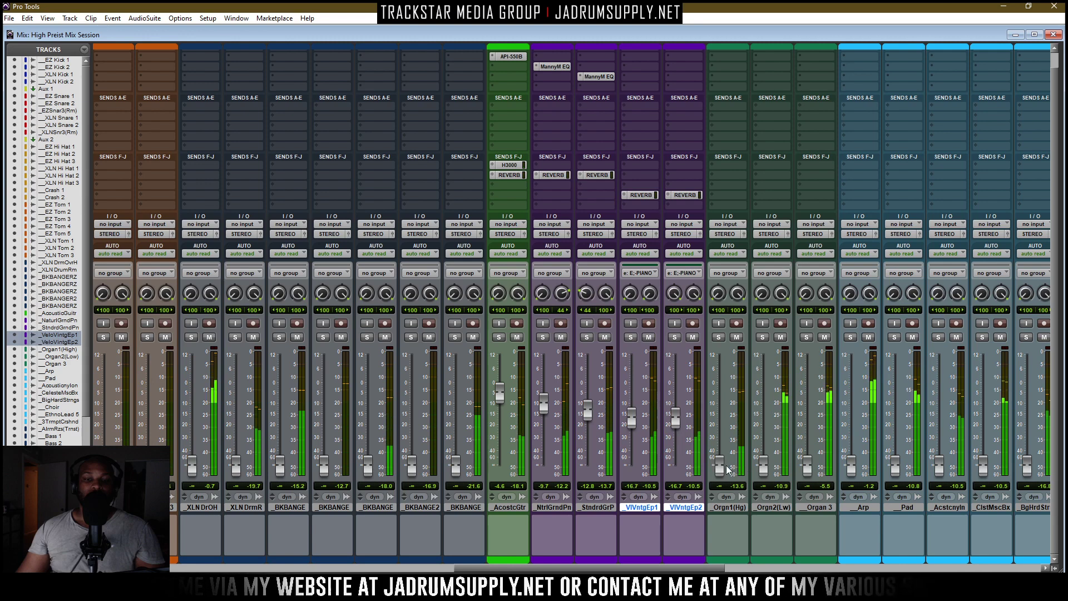
Try grouping Orgn1(Hg), Orgn2(Lw) and Organ 3 as ORGANS with group ID o, and undo the grouping
{"action": "left_click", "coordinate": [727, 509]}
{"action": "left_click", "coordinate": [817, 506], "text": "shift"}
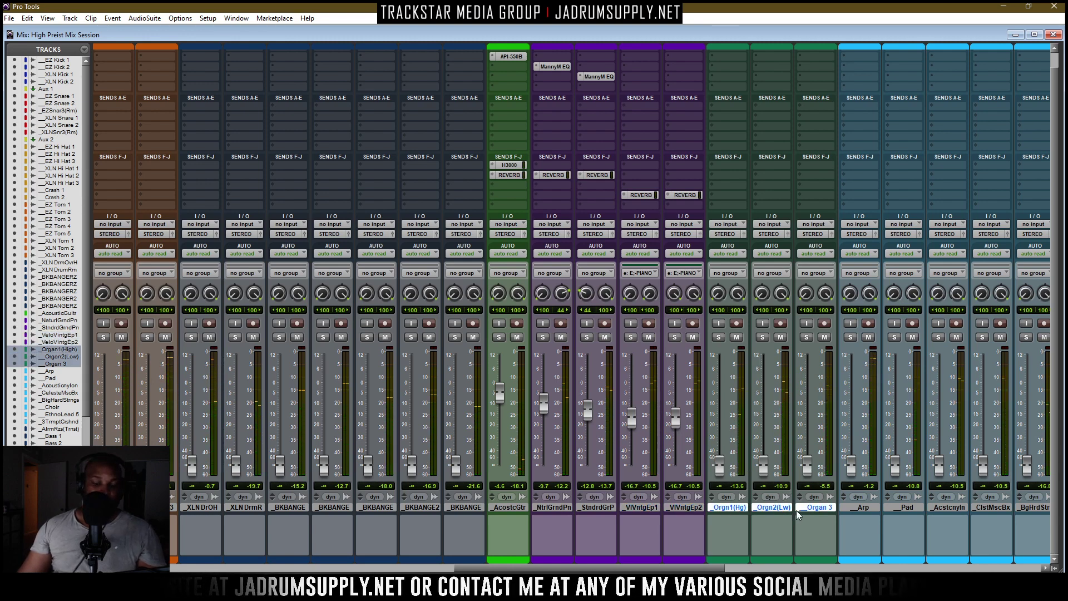
{"action": "key", "text": "ctrl+g"}
{"action": "type", "text": "O"}
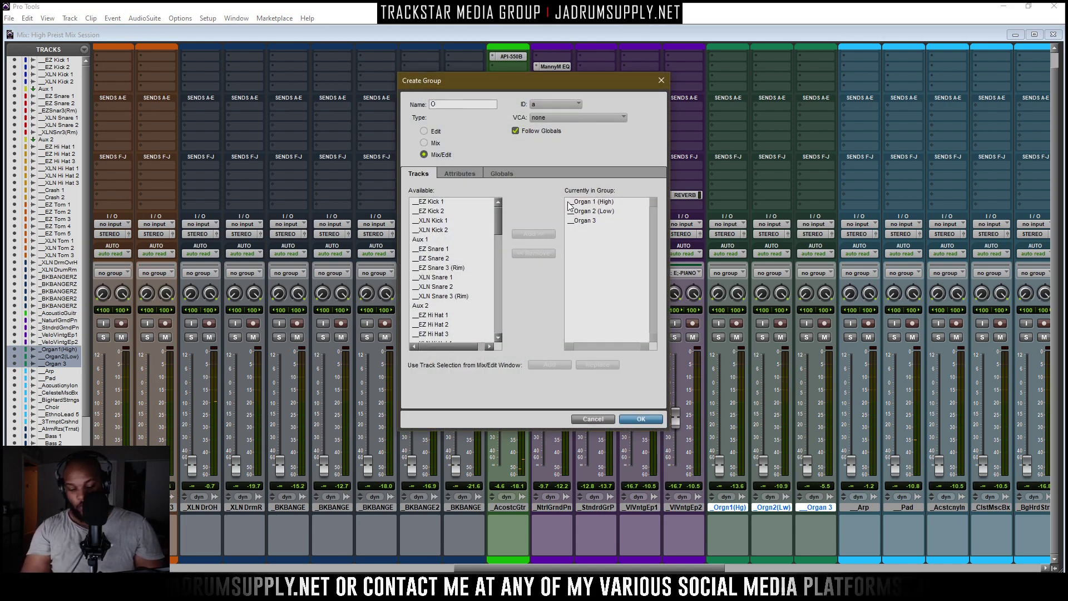
{"action": "type", "text": "RGANS"}
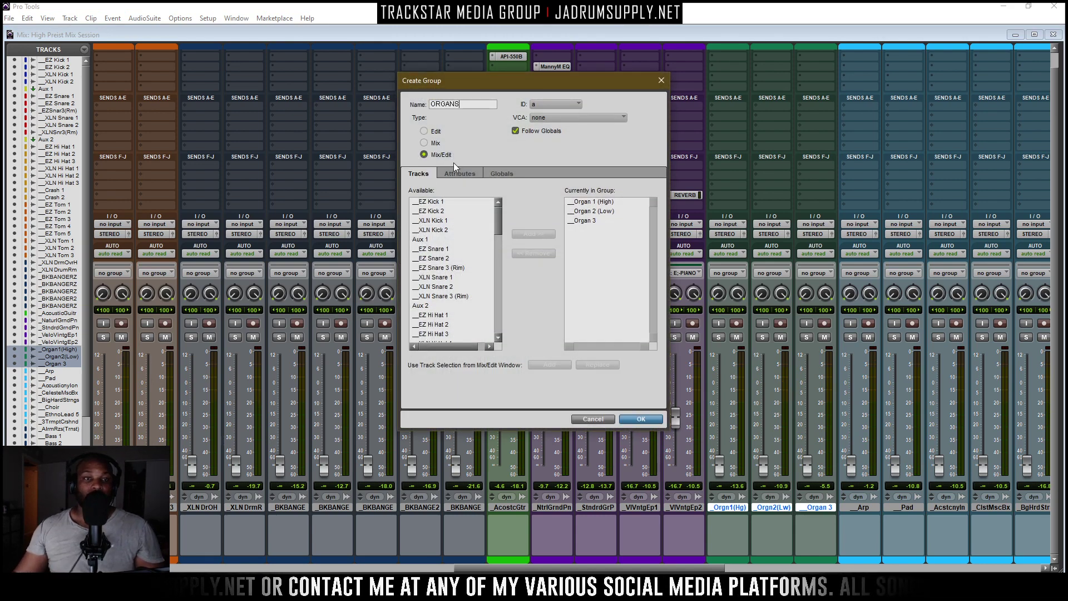
{"action": "left_click", "coordinate": [569, 104]}
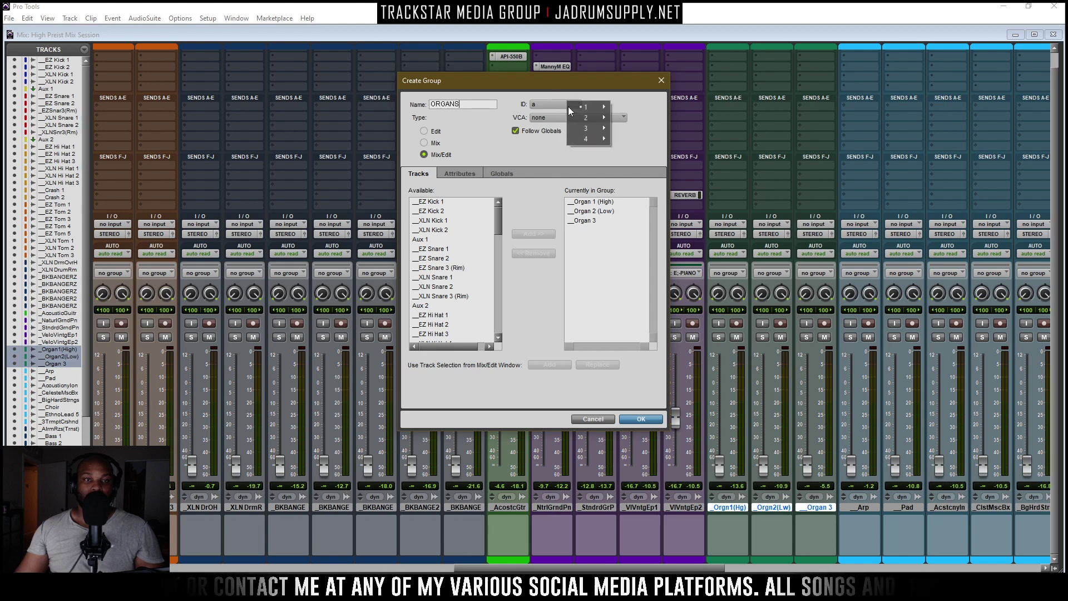
{"action": "mouse_move", "coordinate": [589, 106]}
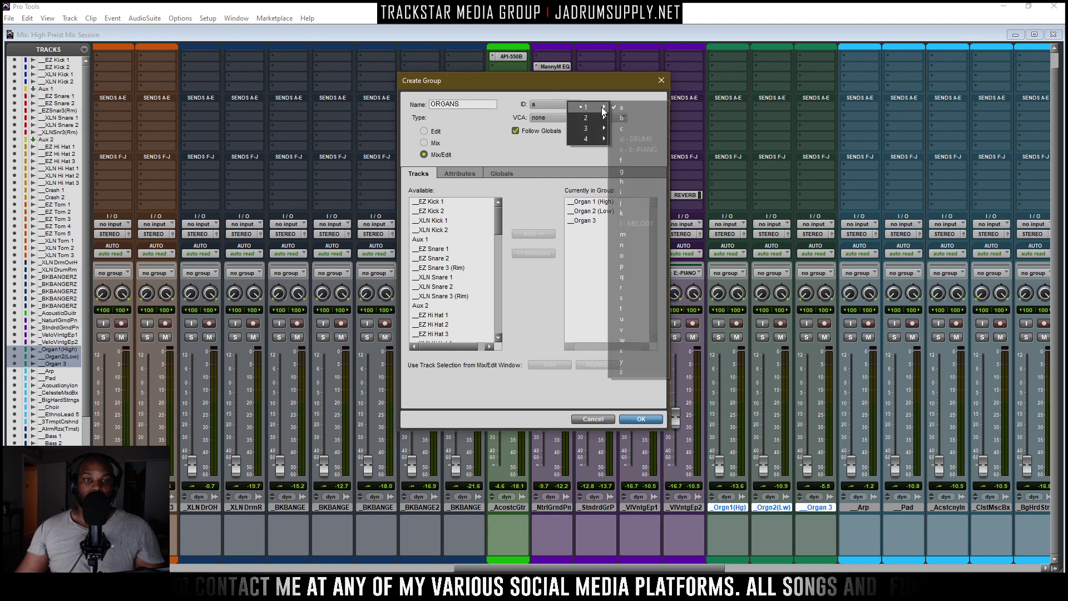
{"action": "left_click", "coordinate": [629, 251]}
{"action": "left_click", "coordinate": [640, 419]}
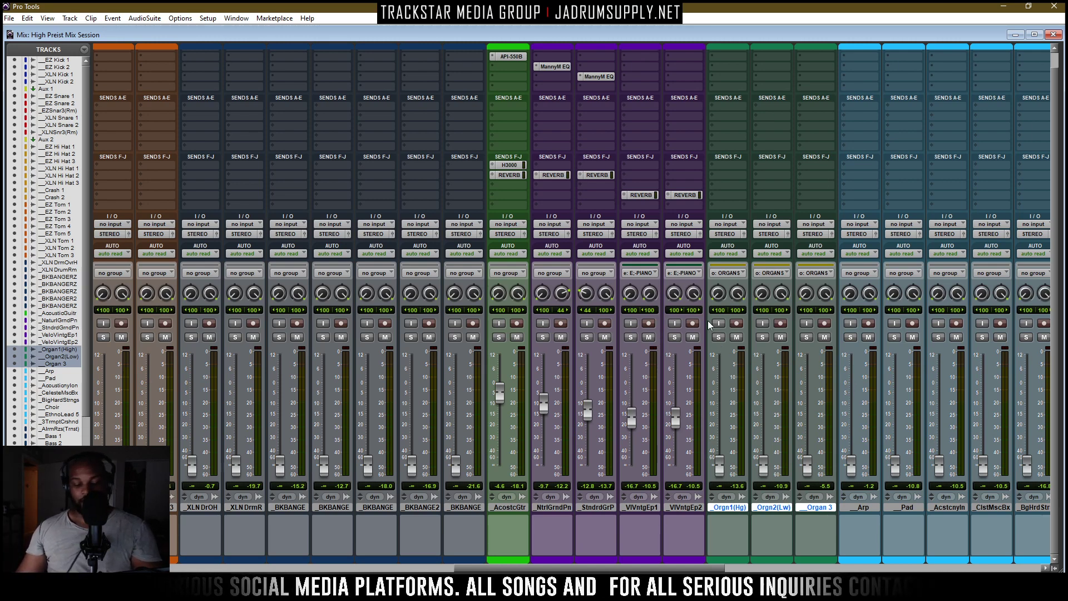
{"action": "key", "text": "ctrl+z"}
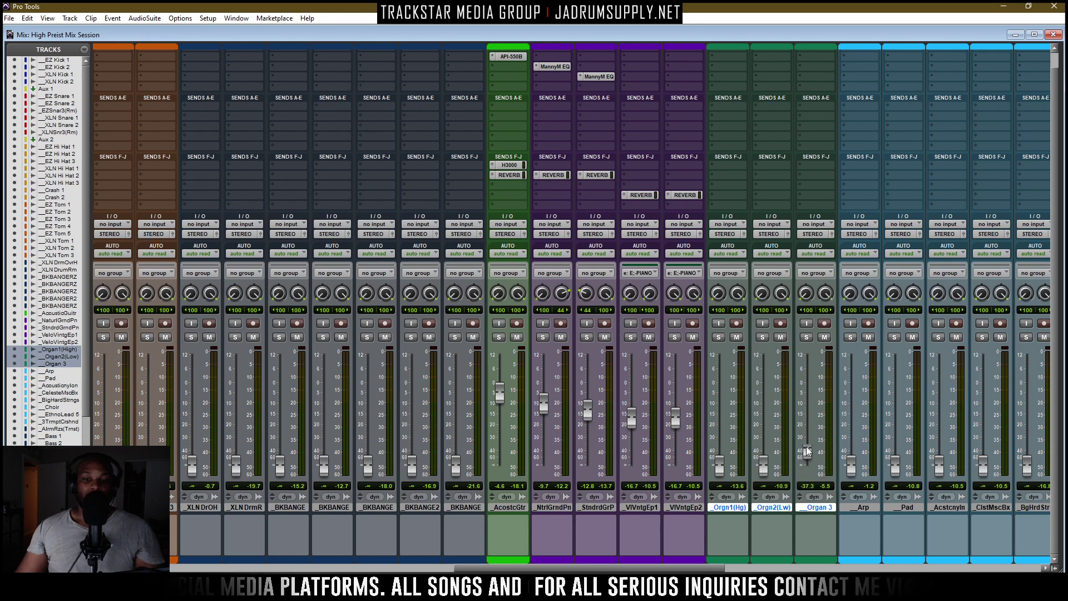
Set Organ 3 to about -17.5 dB and the VlVntgEp pair to -24.5 dB, and copy the H3000 send to Organ 3
{"action": "mouse_move", "coordinate": [803, 416]}
{"action": "left_mouse_down"}
{"action": "mouse_move", "coordinate": [810, 406]}
{"action": "mouse_move", "coordinate": [803, 425]}
{"action": "left_mouse_up"}
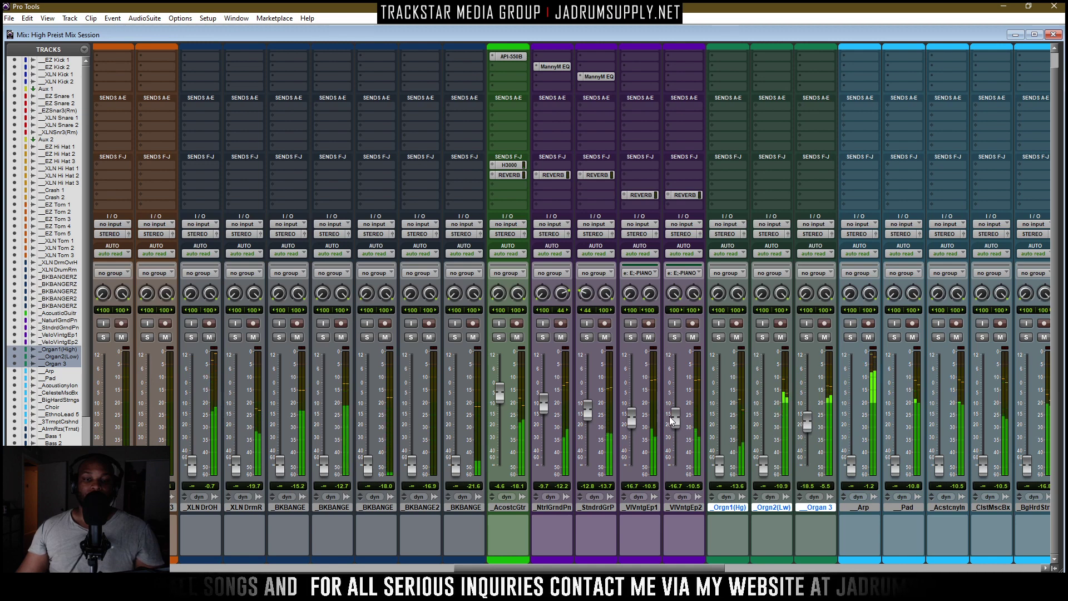
{"action": "left_click_drag", "start_coordinate": [632, 427], "coordinate": [638, 469]}
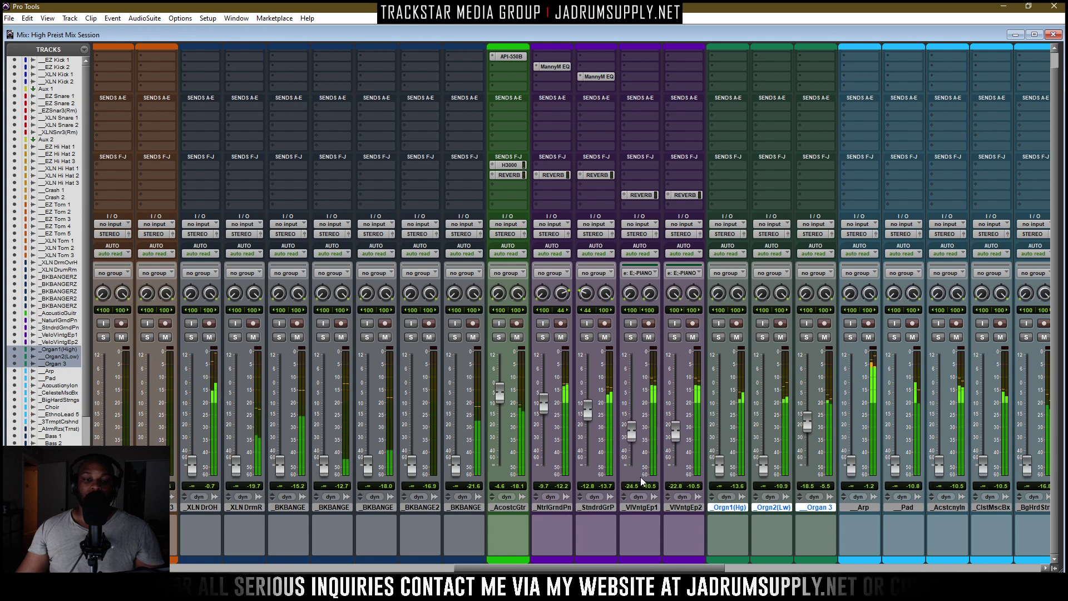
{"action": "left_click_drag", "start_coordinate": [803, 432], "coordinate": [807, 423]}
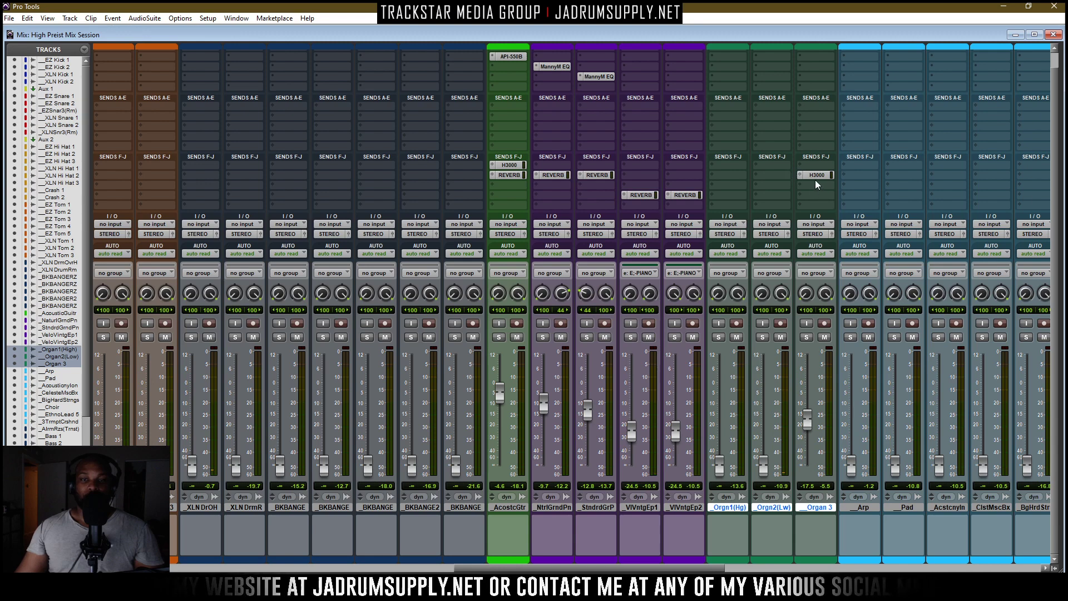
Solo Organ 3 with its H3000 send at -6.8 dB, and set the Orgn1(Hg) right pan to 19 and Orgn2(Lw) left pan to 56
{"action": "left_click", "coordinate": [816, 179]}
{"action": "left_click", "coordinate": [805, 337]}
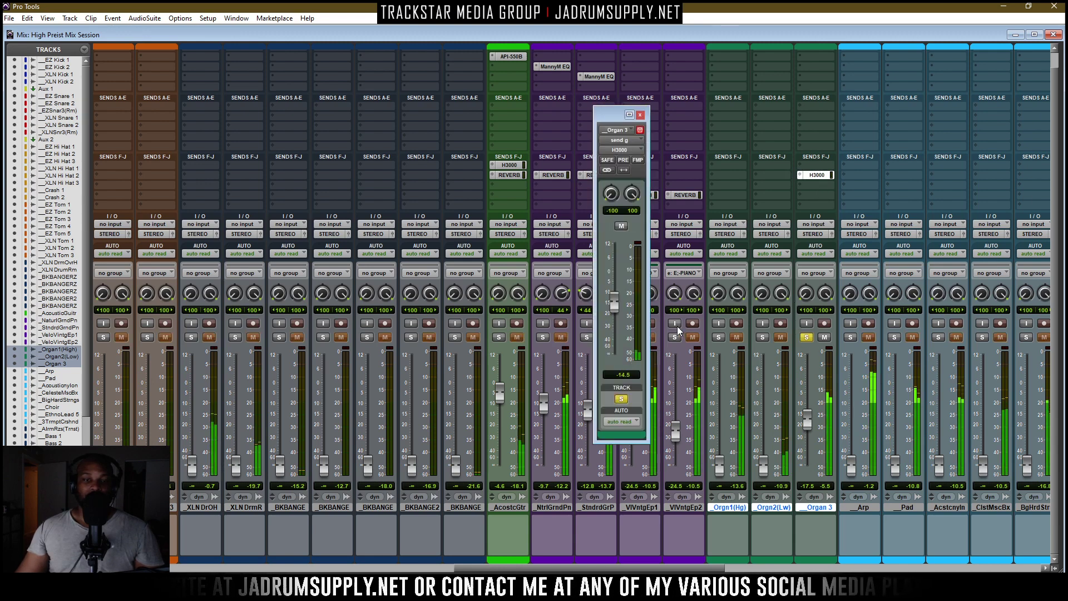
{"action": "left_click_drag", "start_coordinate": [609, 303], "coordinate": [606, 285]}
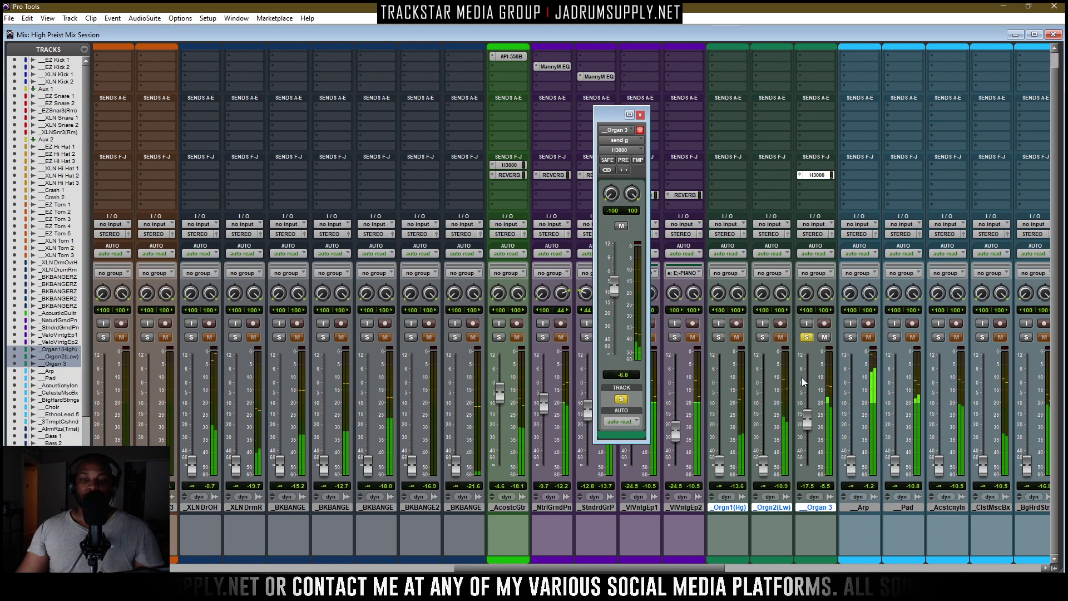
{"action": "left_click_drag", "start_coordinate": [738, 297], "coordinate": [739, 320]}
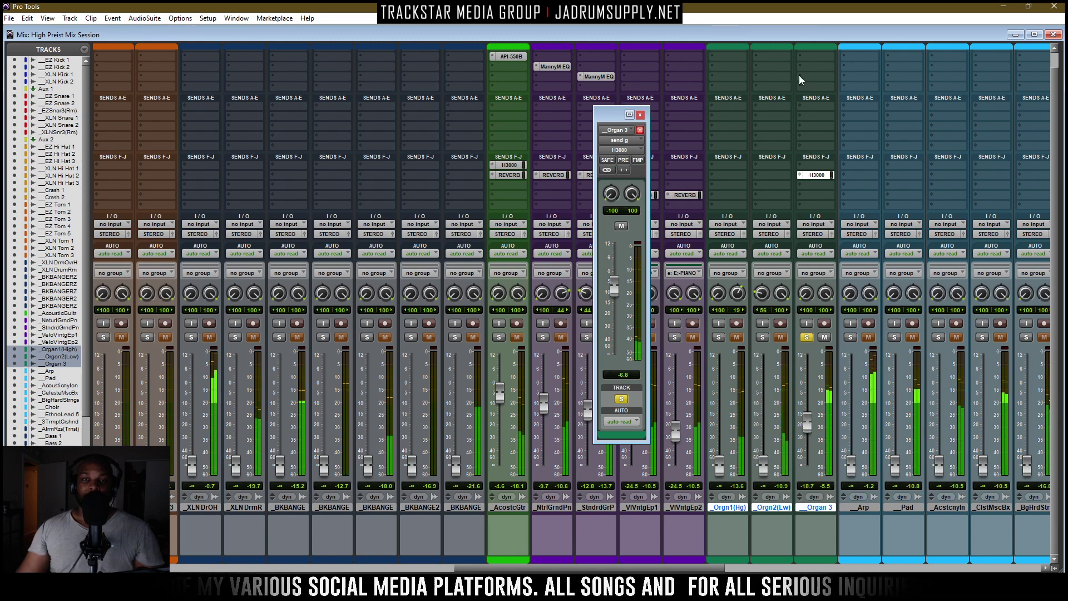
Copy the REVERB send to Organ 3 and set its send level to -14.7 dB
{"action": "left_click", "coordinate": [815, 186]}
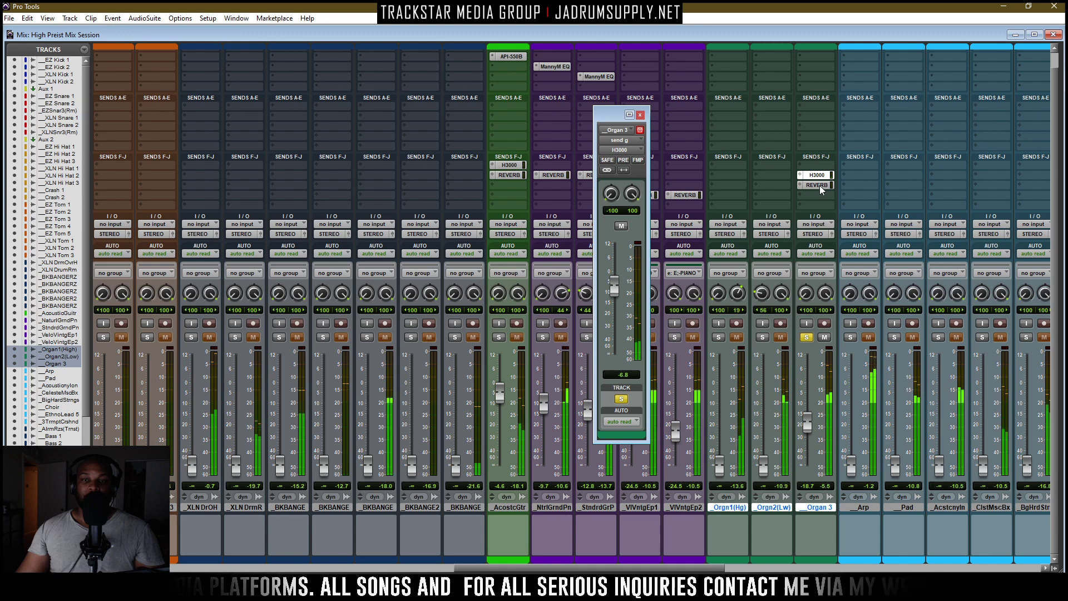
{"action": "left_click", "coordinate": [819, 186]}
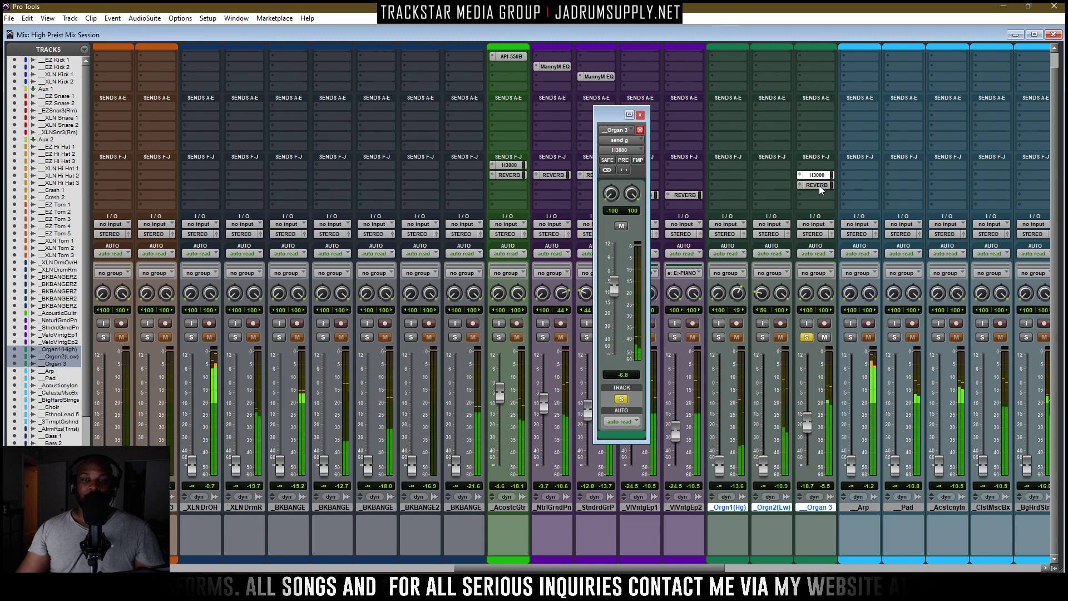
{"action": "left_click_drag", "start_coordinate": [616, 315], "coordinate": [616, 307]}
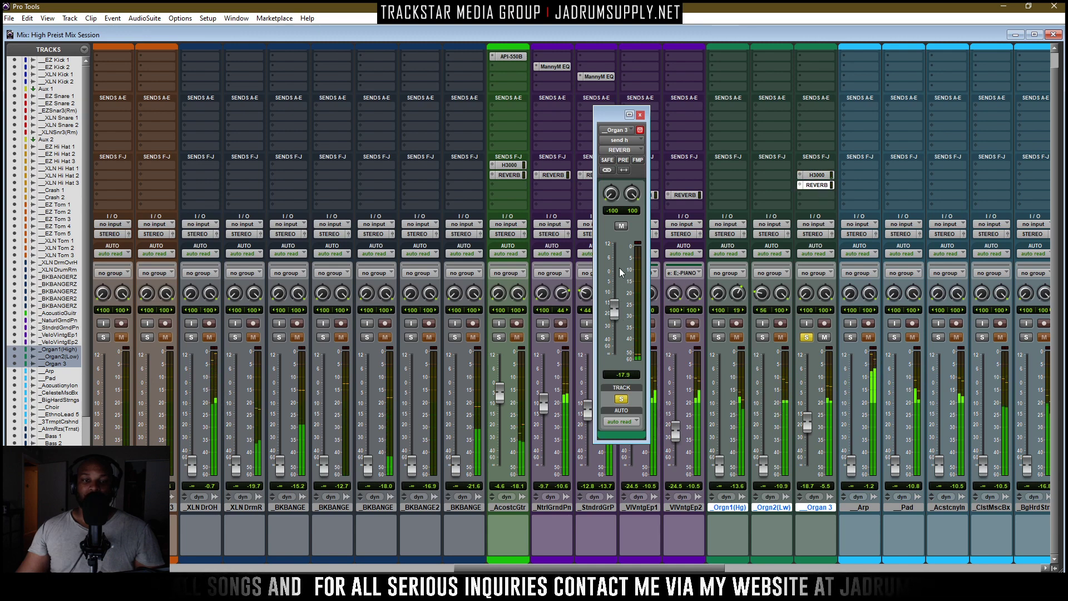
{"action": "left_click_drag", "start_coordinate": [614, 213], "coordinate": [612, 204]}
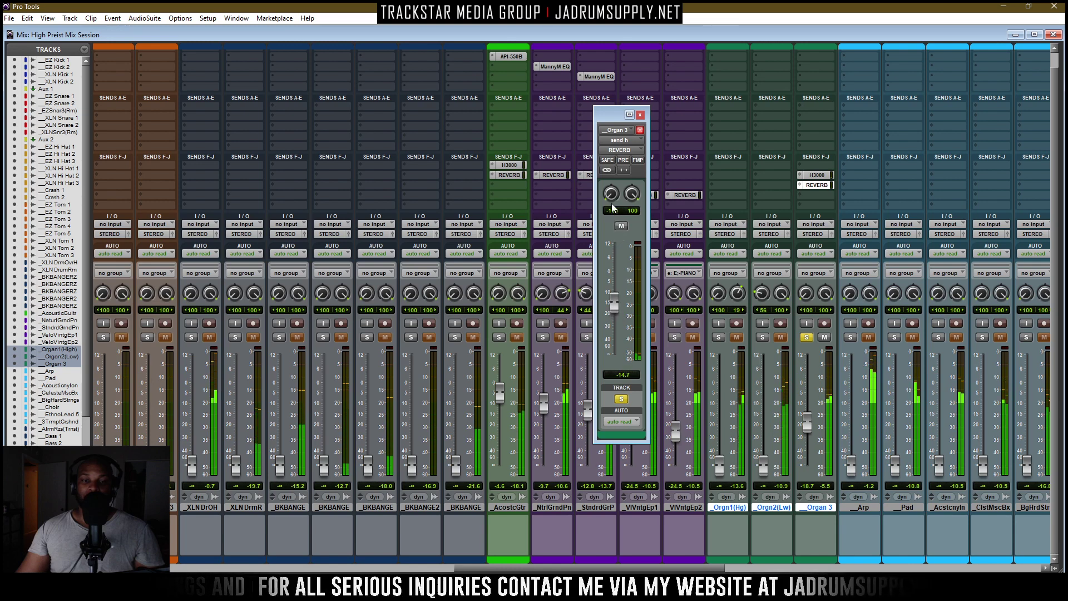
{"action": "left_click", "coordinate": [641, 115]}
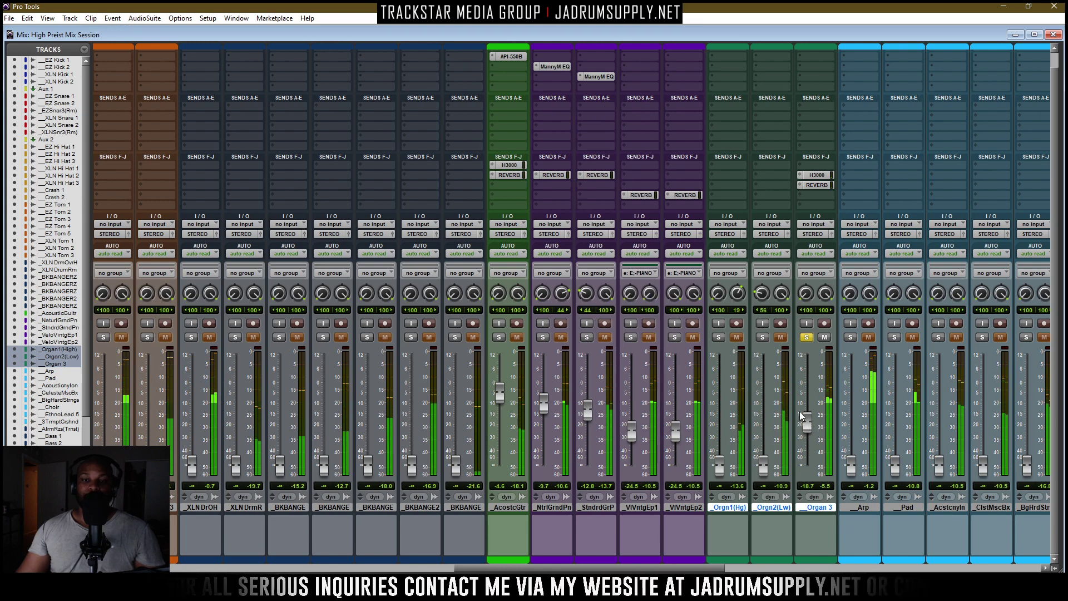
Lower Organ 3 to -22.5 dB, clear its solo and remove it from the track selection
{"action": "left_click_drag", "start_coordinate": [802, 416], "coordinate": [802, 436]}
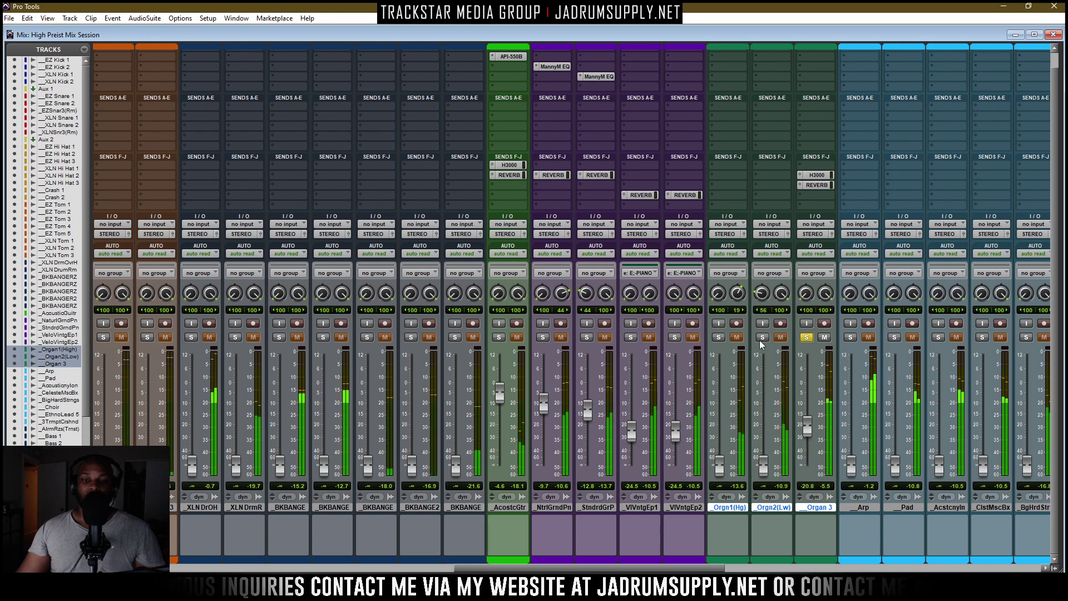
{"action": "left_click", "coordinate": [807, 337]}
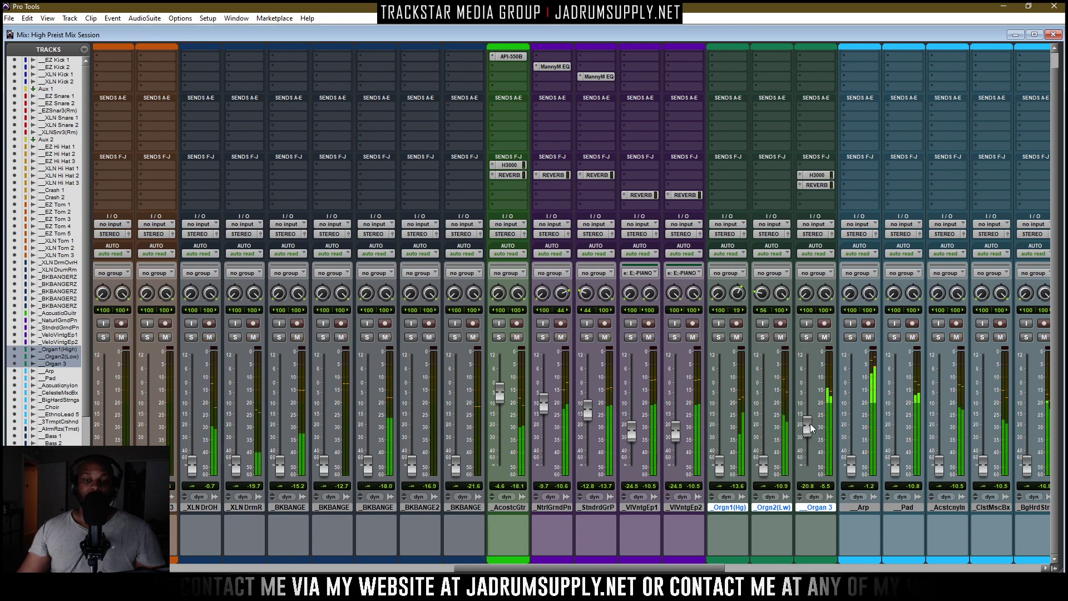
{"action": "left_click_drag", "start_coordinate": [811, 428], "coordinate": [809, 437]}
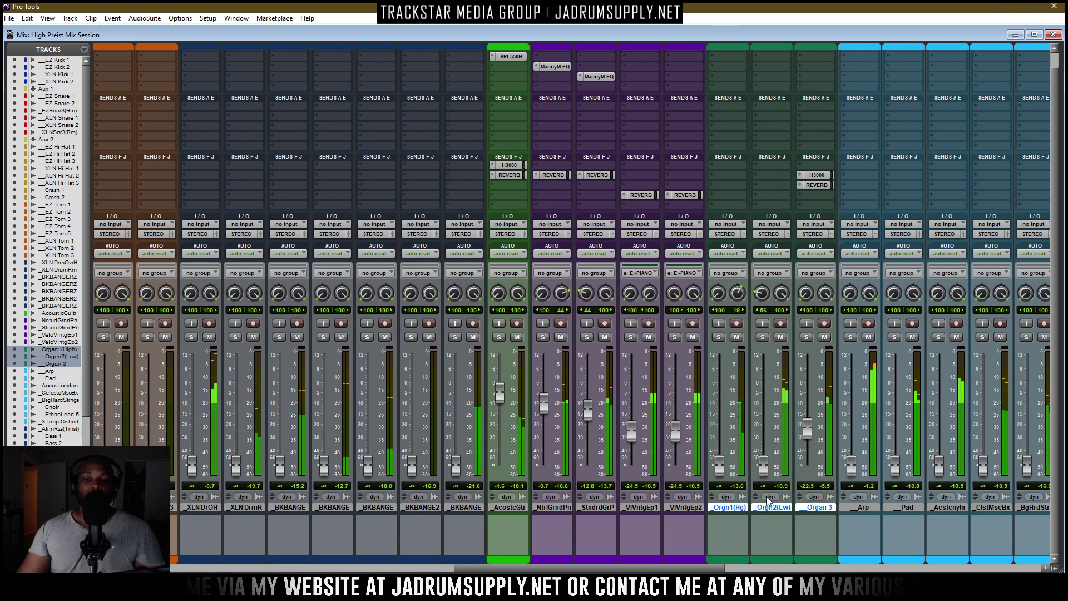
{"action": "left_click", "coordinate": [816, 509], "text": "ctrl"}
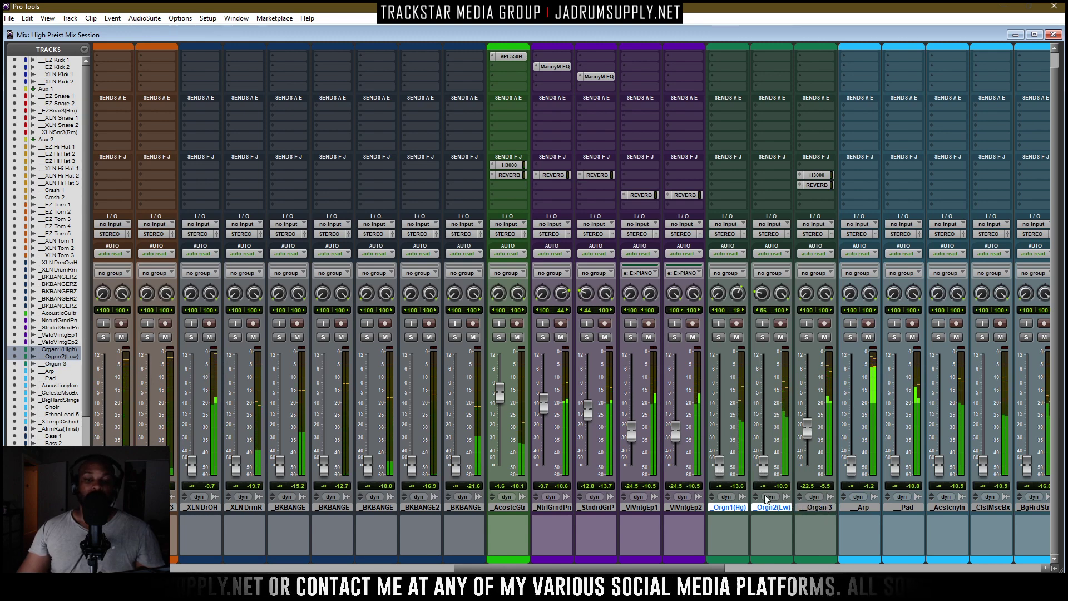
Raise Orgn1(Hg) to -5.7 dB and Orgn2(Lw) to -7.3 dB
{"action": "left_click_drag", "start_coordinate": [763, 471], "coordinate": [763, 420]}
{"action": "left_click_drag", "start_coordinate": [719, 469], "coordinate": [763, 414]}
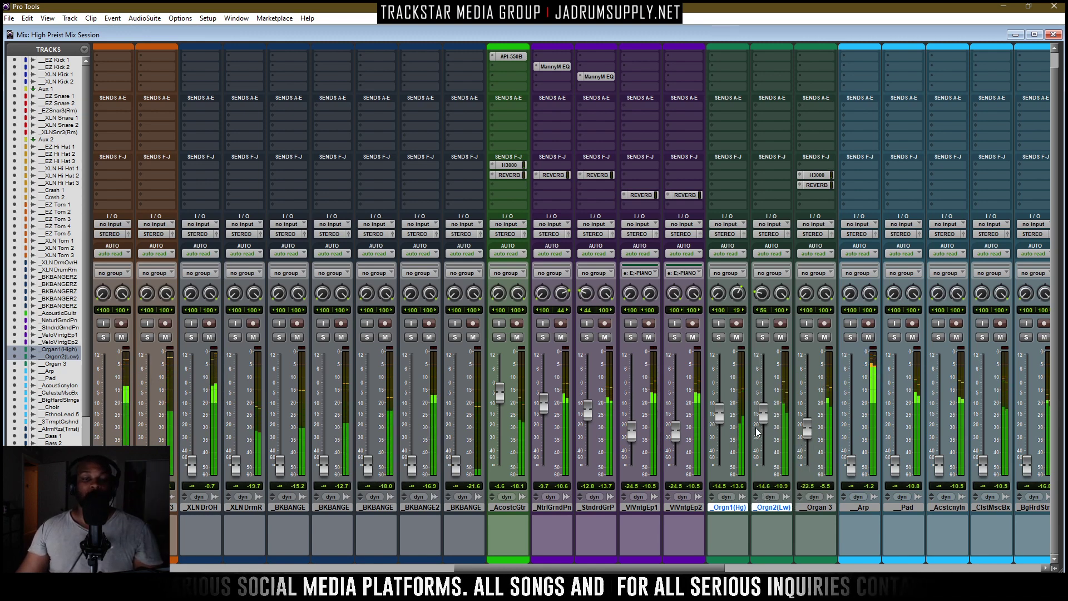
{"action": "left_click_drag", "start_coordinate": [764, 416], "coordinate": [766, 389]}
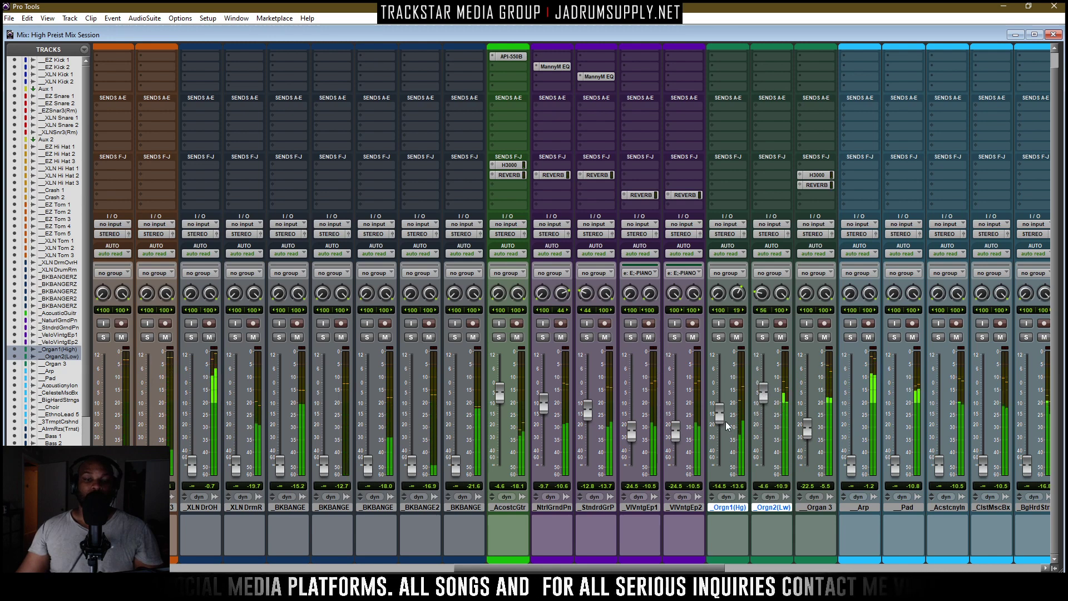
{"action": "left_click_drag", "start_coordinate": [719, 415], "coordinate": [766, 400]}
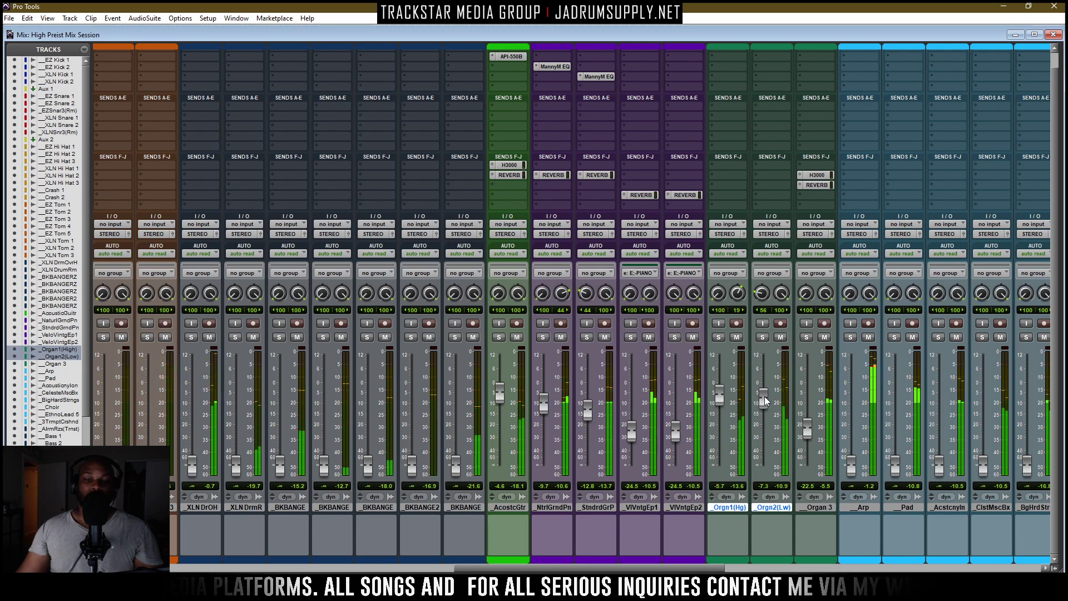
Solo both selected organs and insert EQ3 7-Band on Orgn1(Hg) with a 24 dB/oct high-pass at 89.4 Hz and 2.0 dB HF gain
{"action": "left_click", "coordinate": [718, 337]}
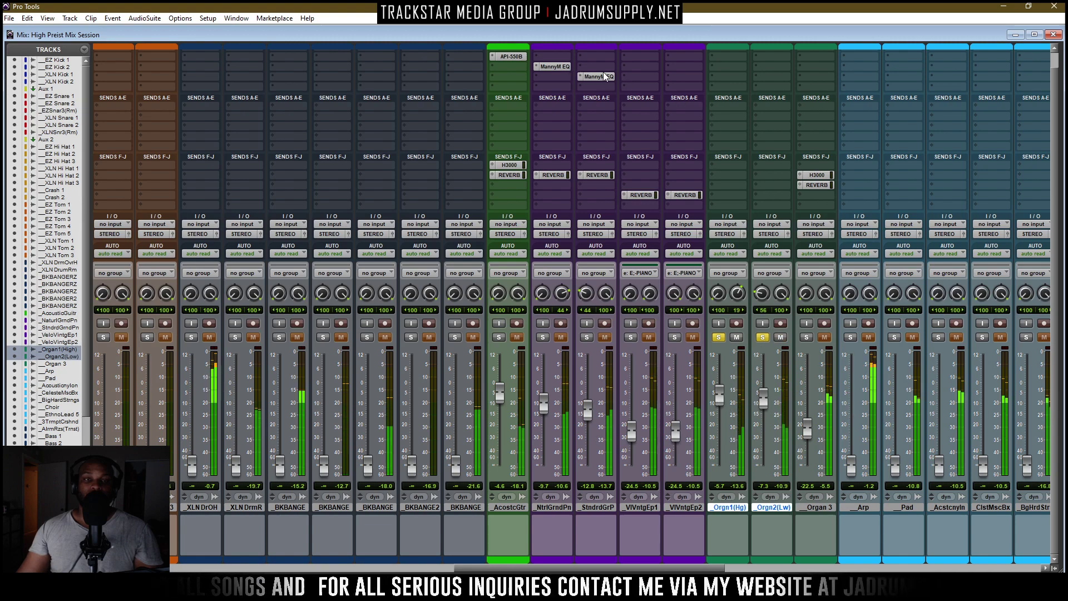
{"action": "left_click", "coordinate": [732, 54]}
{"action": "mouse_move", "coordinate": [757, 76]}
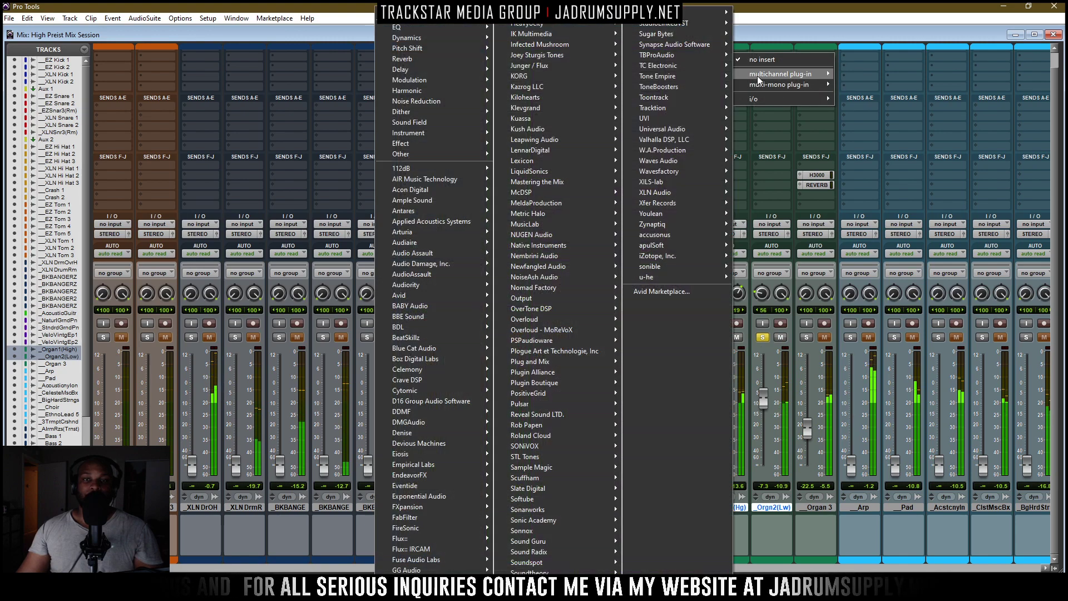
{"action": "mouse_move", "coordinate": [478, 28]}
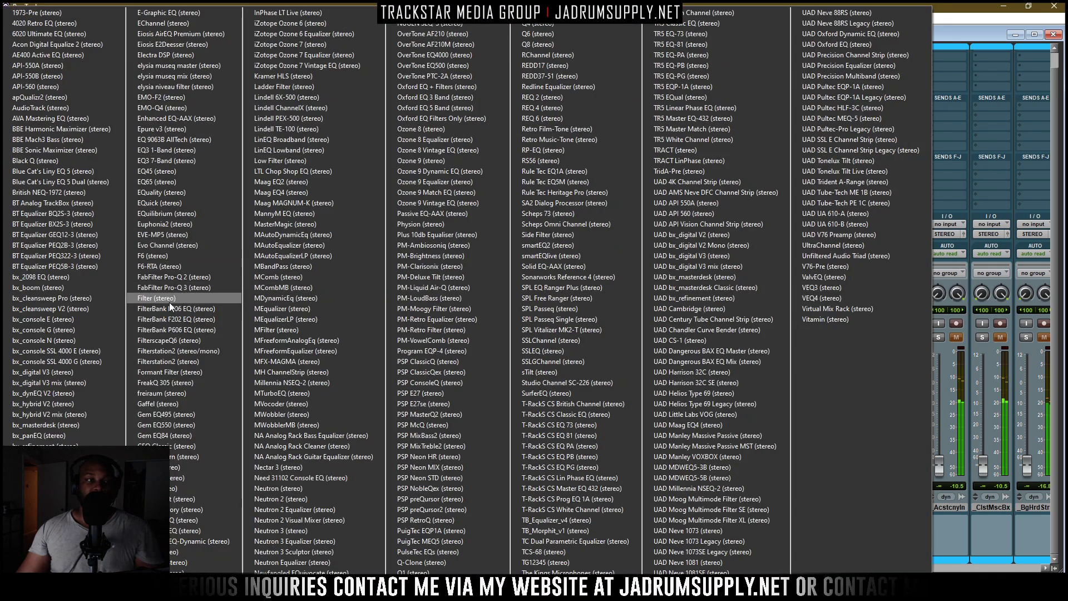
{"action": "left_click", "coordinate": [190, 160]}
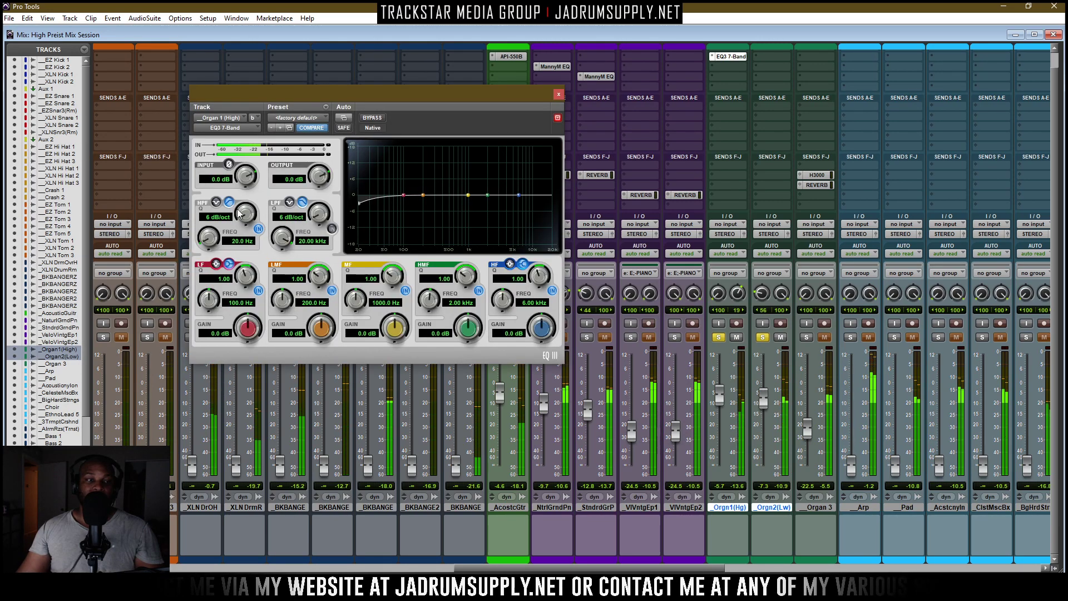
{"action": "left_click_drag", "start_coordinate": [198, 234], "coordinate": [194, 197]}
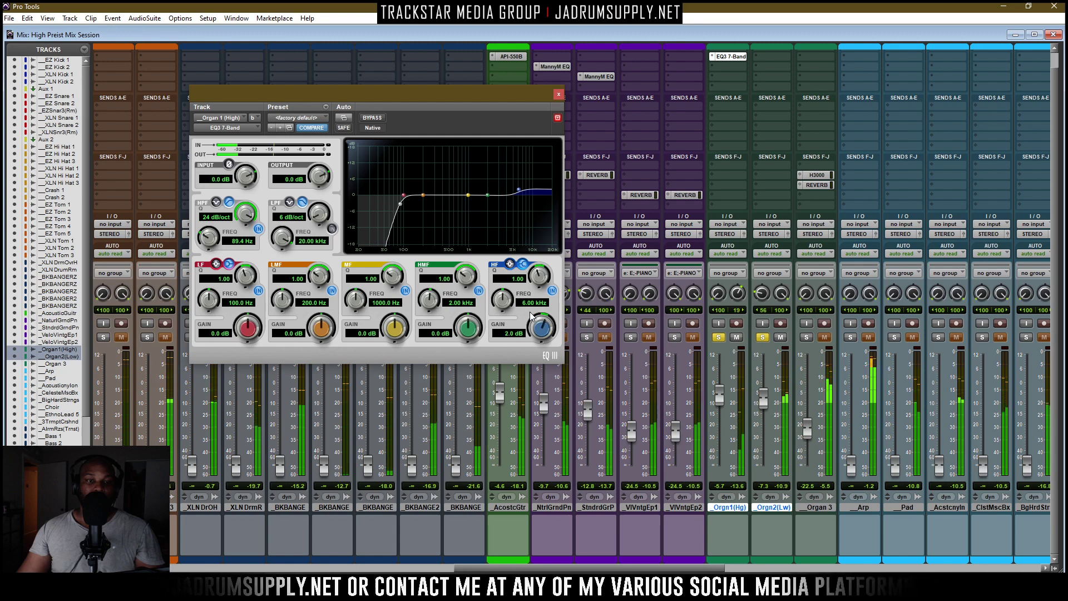
{"action": "left_click", "coordinate": [558, 95]}
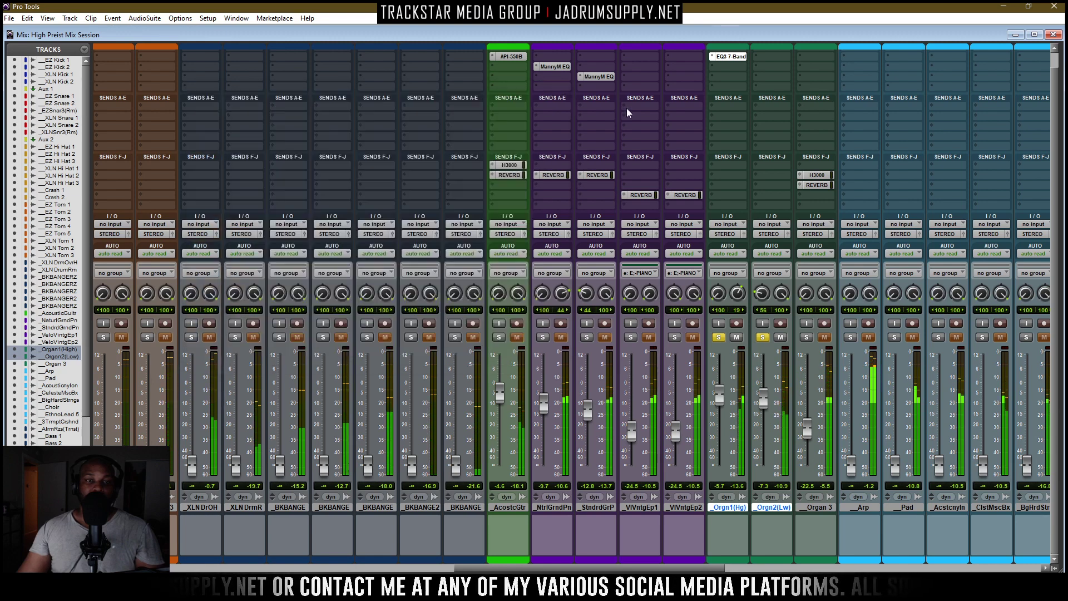
Copy the EQ3 7-Band to Orgn2(Lw), setting its high-pass to 12 dB/oct at 178.1 Hz and LMF to -2.5 dB at 469.6 Hz
{"action": "left_click", "coordinate": [776, 59]}
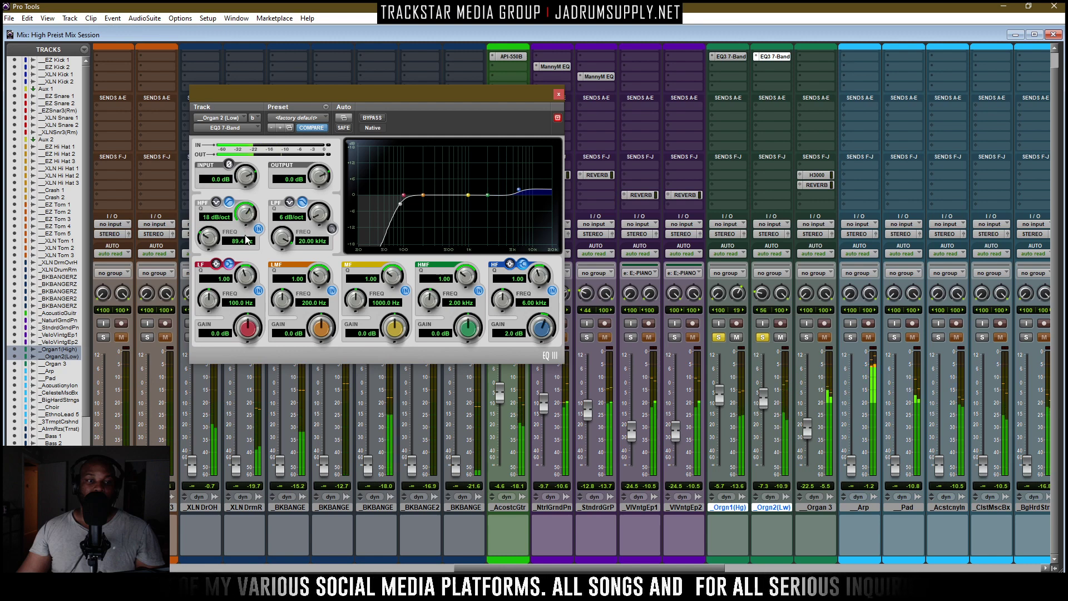
{"action": "left_click_drag", "start_coordinate": [250, 276], "coordinate": [213, 274]}
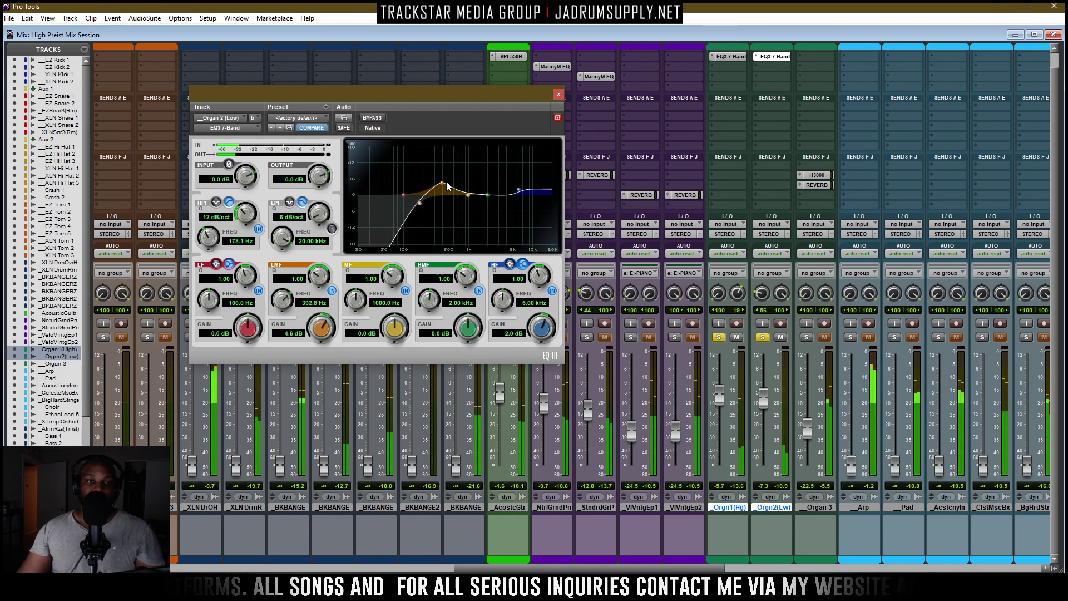
{"action": "left_click_drag", "start_coordinate": [451, 178], "coordinate": [446, 202]}
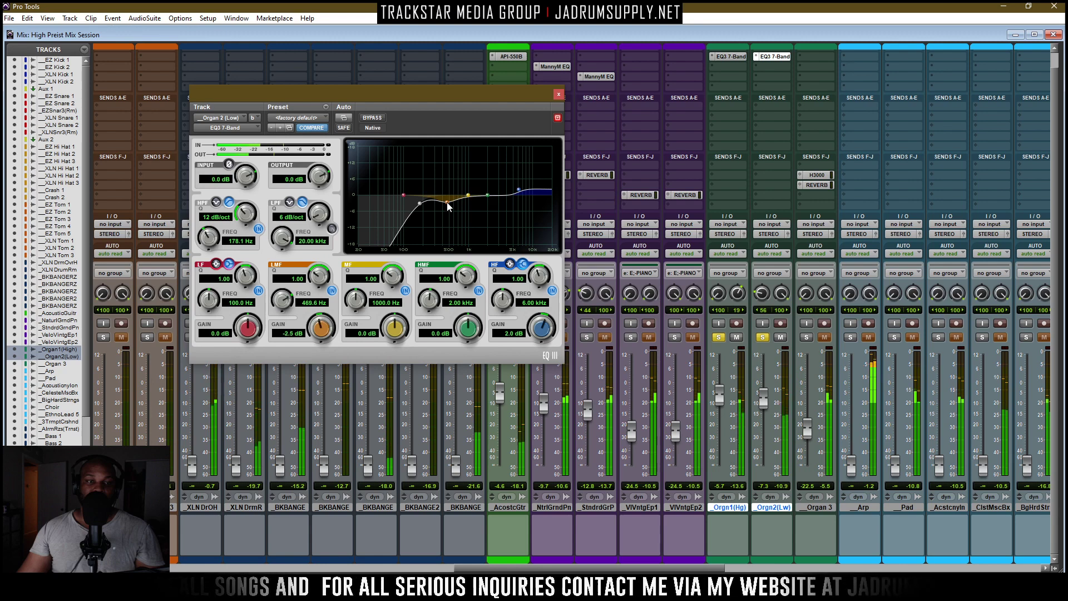
{"action": "left_click", "coordinate": [558, 96]}
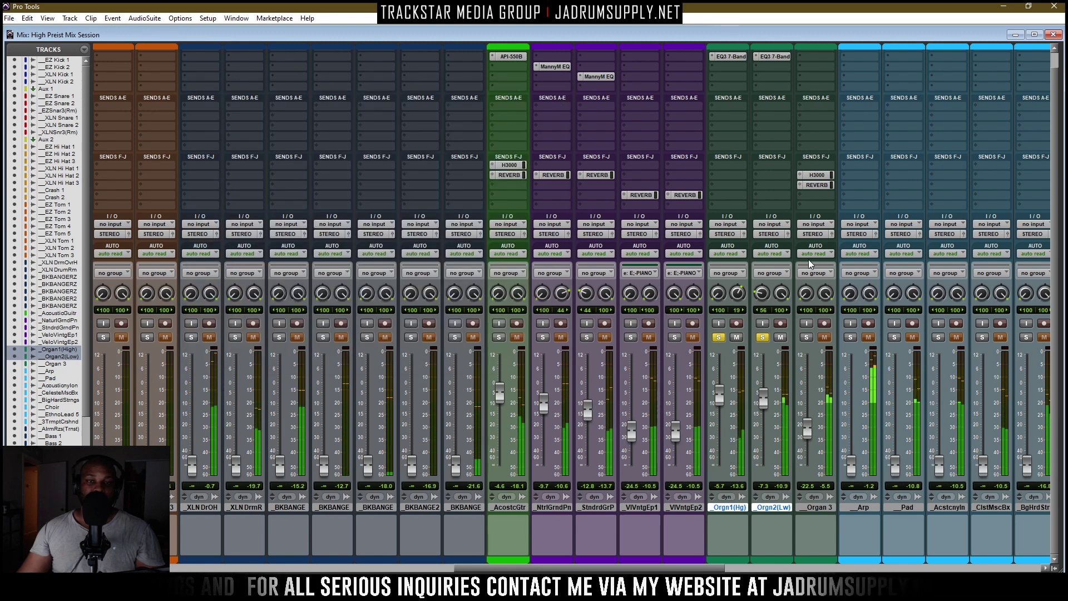
Clear the solos on both organs, lower Organ 3 to -33.9 dB and enable the ORGANS group
{"action": "left_click", "coordinate": [761, 337]}
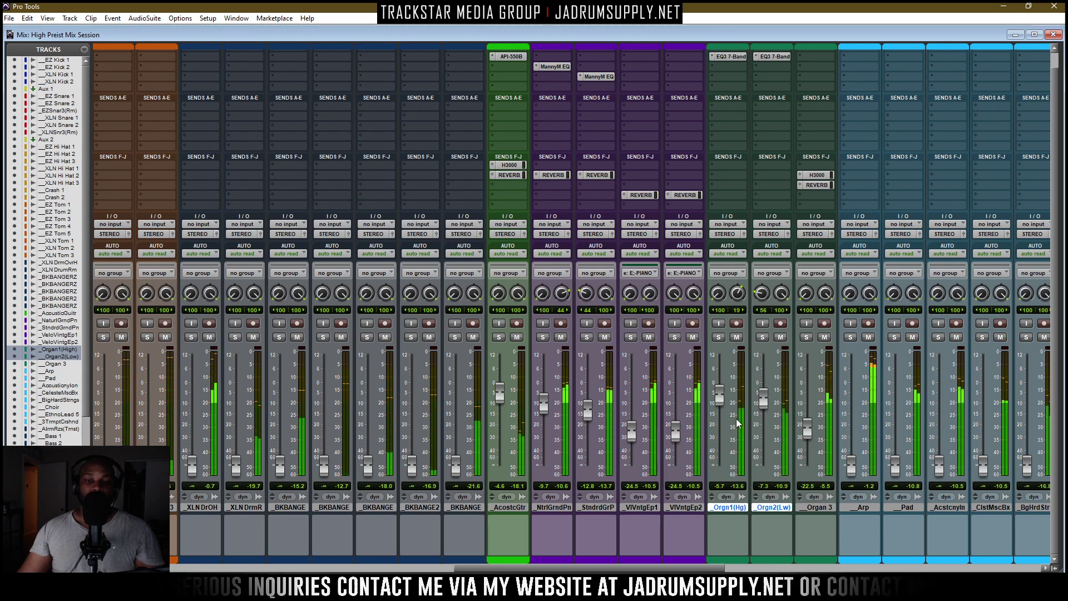
{"action": "left_click_drag", "start_coordinate": [812, 425], "coordinate": [809, 450]}
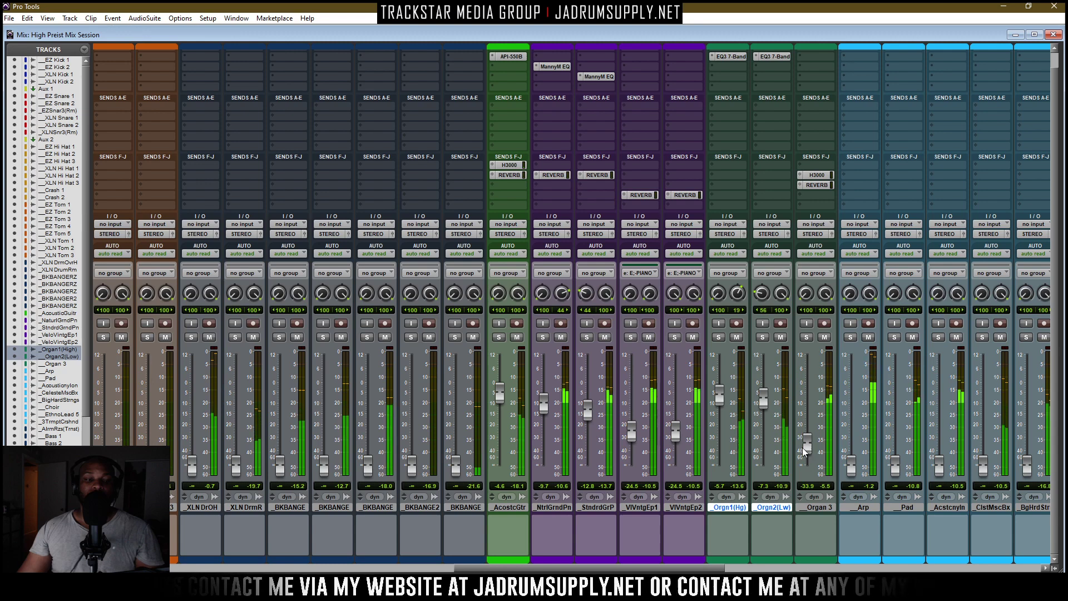
{"action": "left_click", "coordinate": [50, 548]}
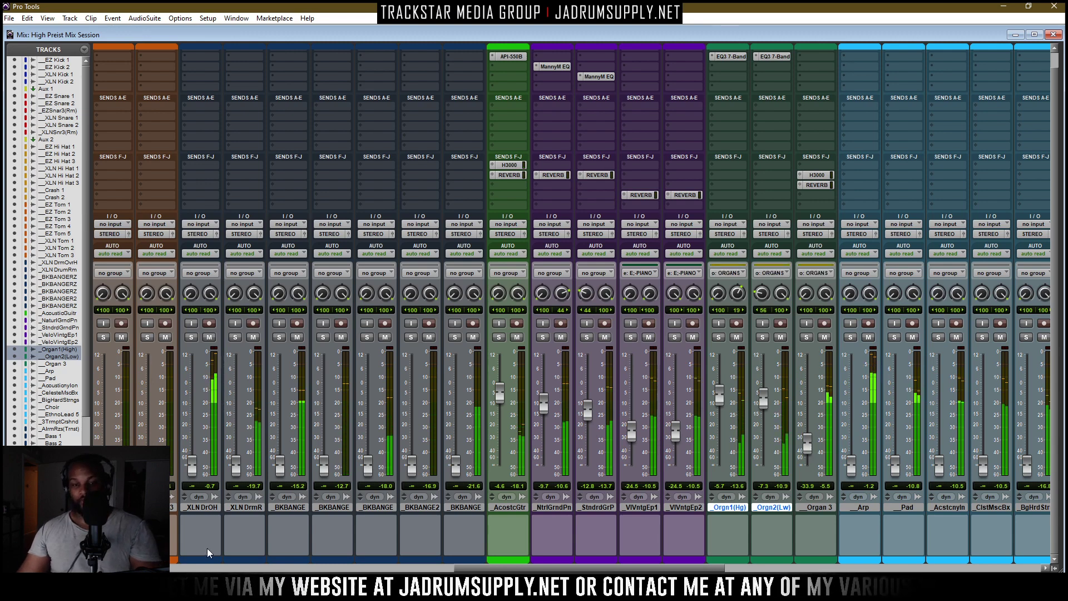
Try the grouped organs with Orgn1(Hg) at -4.0 dB panned 100/100 and the Orgn2(Lw) left pan at 87, and restore the group's fader levels
{"action": "left_click_drag", "start_coordinate": [717, 400], "coordinate": [717, 364]}
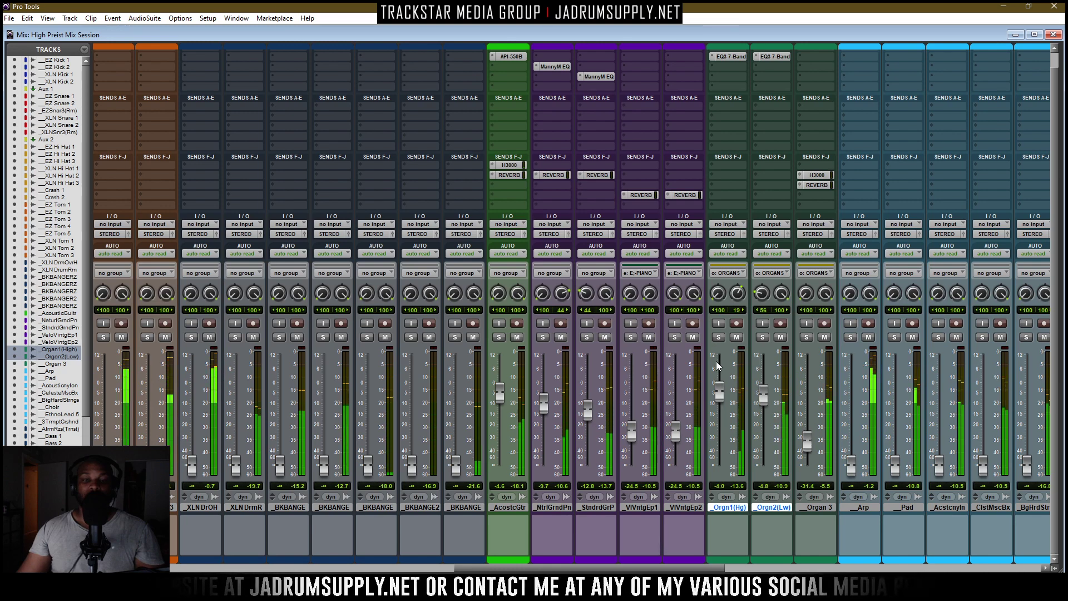
{"action": "left_click_drag", "start_coordinate": [739, 290], "coordinate": [698, 349]}
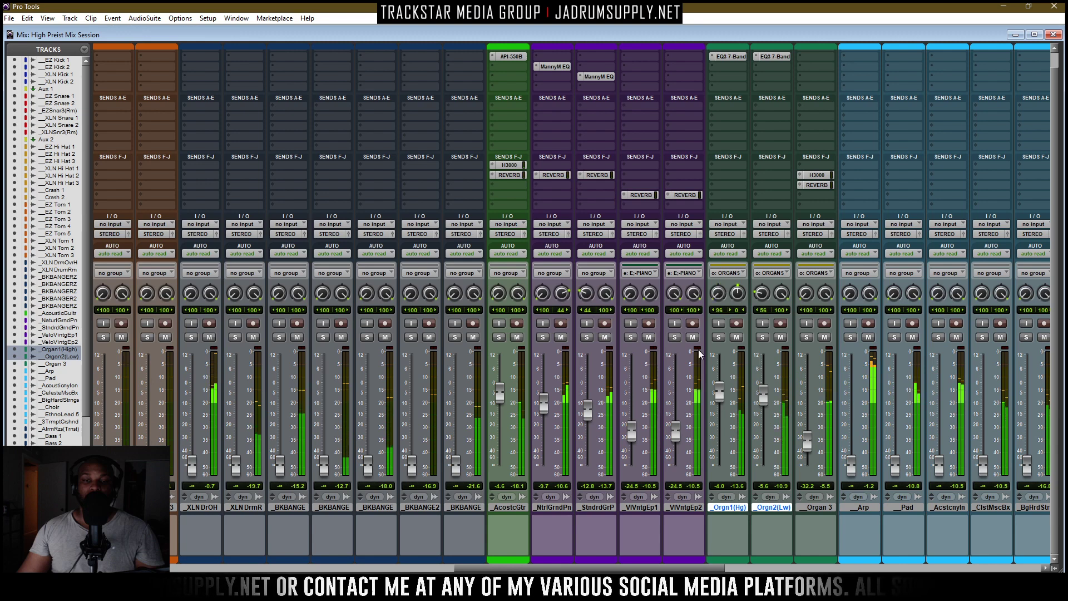
{"action": "left_click_drag", "start_coordinate": [738, 294], "coordinate": [723, 183]}
{"action": "left_click_drag", "start_coordinate": [718, 295], "coordinate": [729, 336]}
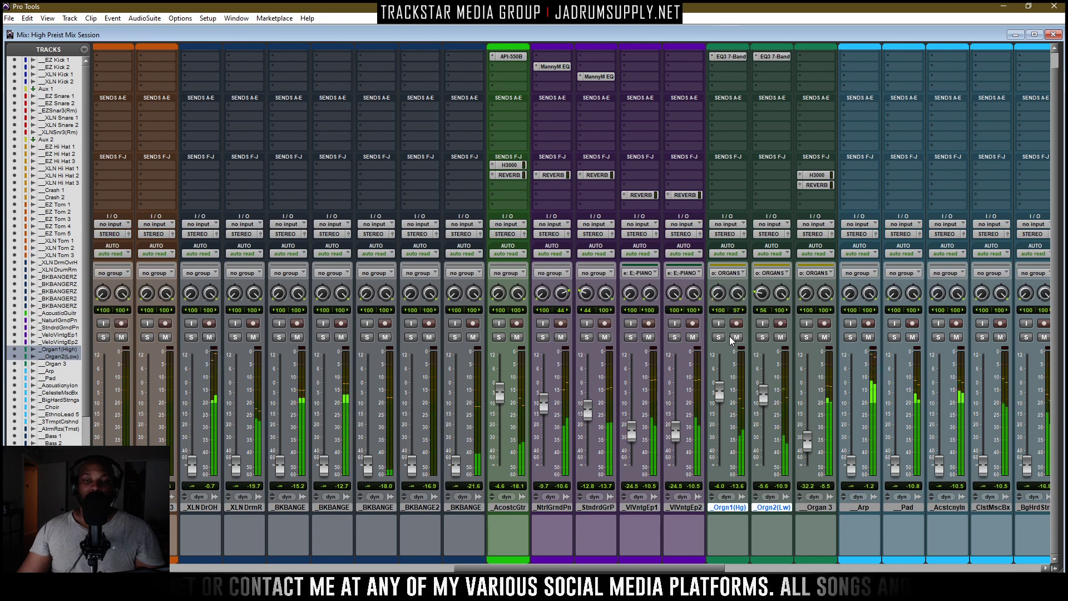
{"action": "left_click_drag", "start_coordinate": [737, 294], "coordinate": [786, 413]}
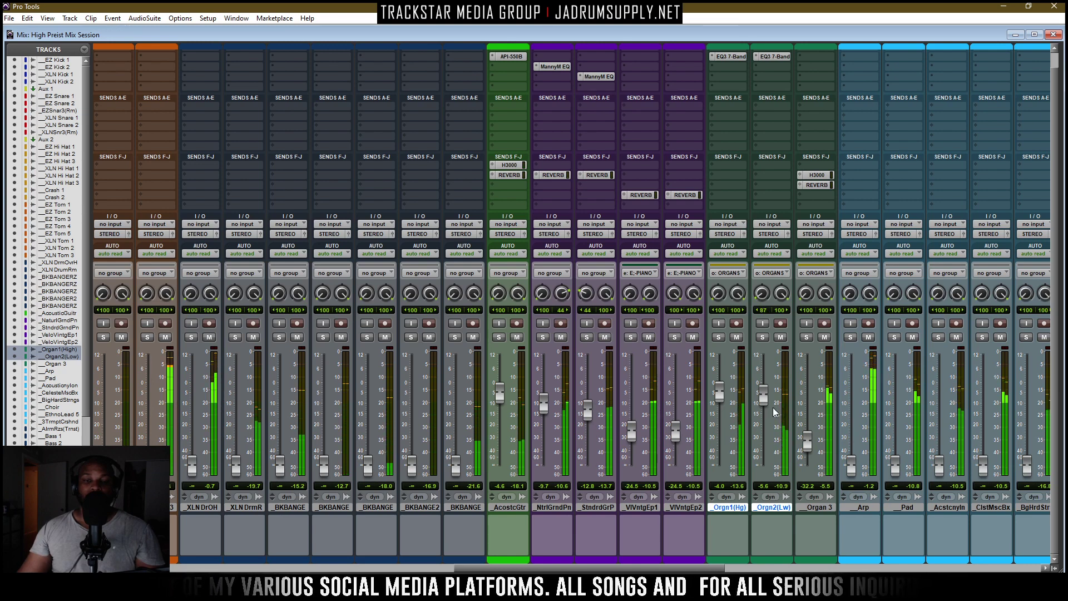
{"action": "left_click_drag", "start_coordinate": [764, 403], "coordinate": [773, 441]}
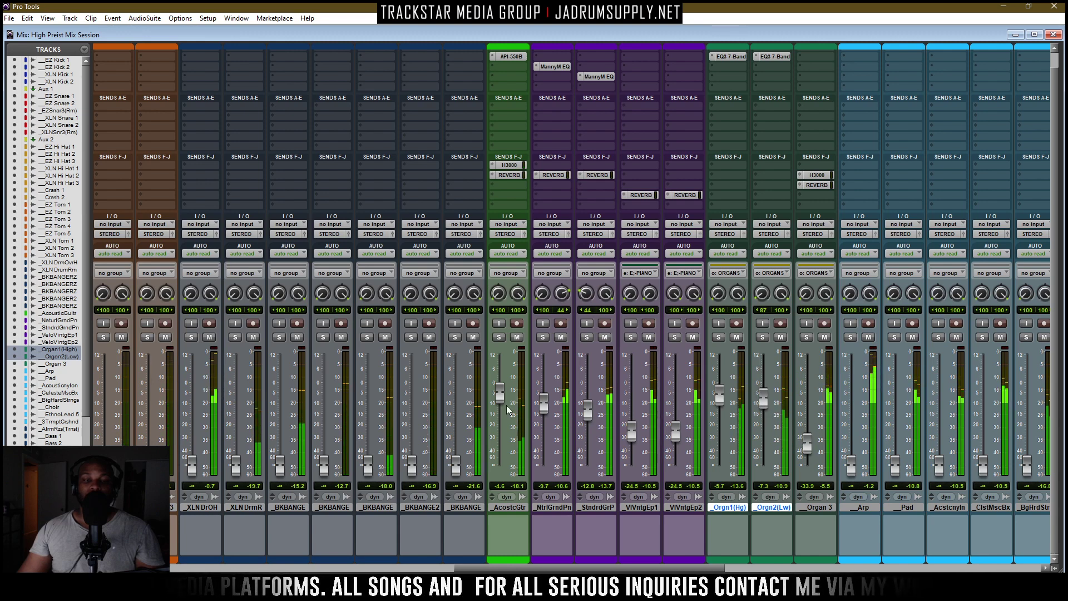
Raise AcostcGtr to -3.7 dB and the VlVntgEp pair to -22.8 dB
{"action": "left_click_drag", "start_coordinate": [497, 395], "coordinate": [496, 384]}
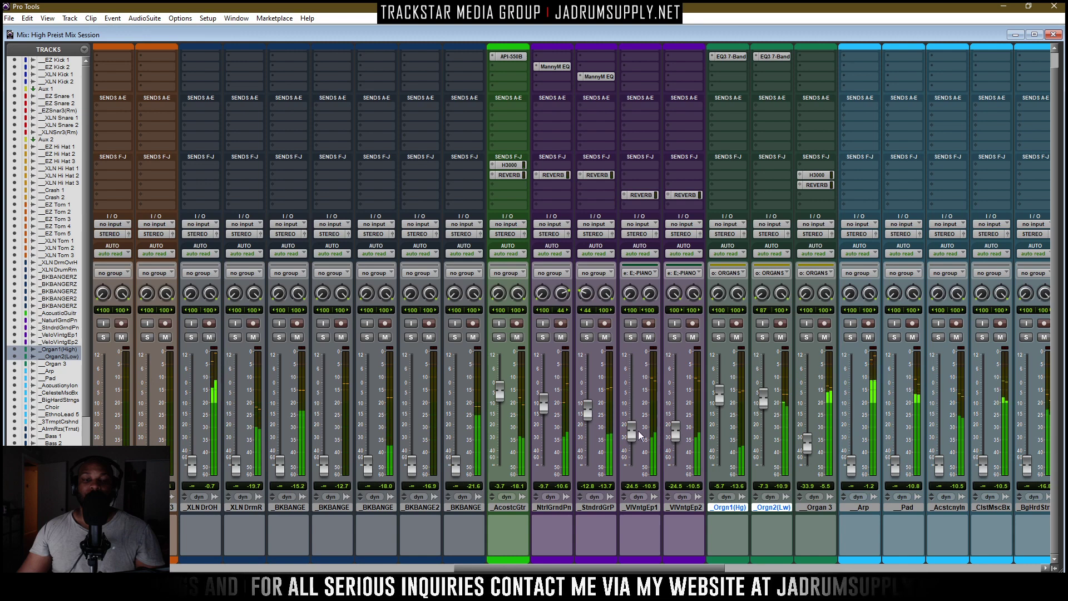
{"action": "left_click_drag", "start_coordinate": [631, 431], "coordinate": [630, 408]}
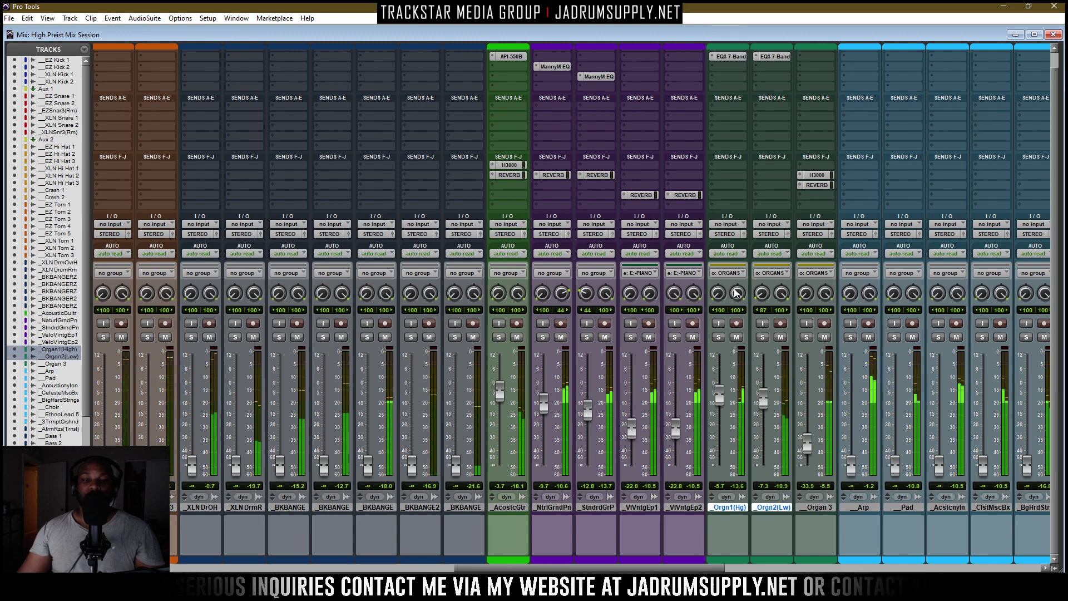
Center the Orgn1(Hg) right and Orgn2(Lw) left pans, disable the ORGANS group, and balance the two tracks at -7.0 and -7.1 dB
{"action": "left_click_drag", "start_coordinate": [754, 298], "coordinate": [760, 93]}
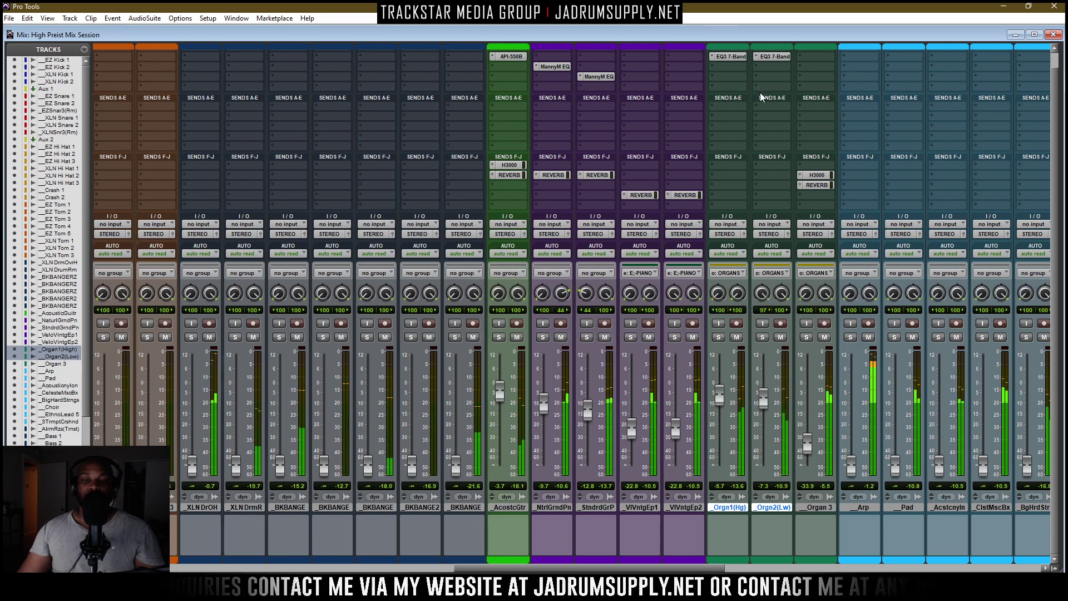
{"action": "left_click", "coordinate": [762, 292], "text": "alt"}
{"action": "left_click", "coordinate": [737, 295], "text": "alt"}
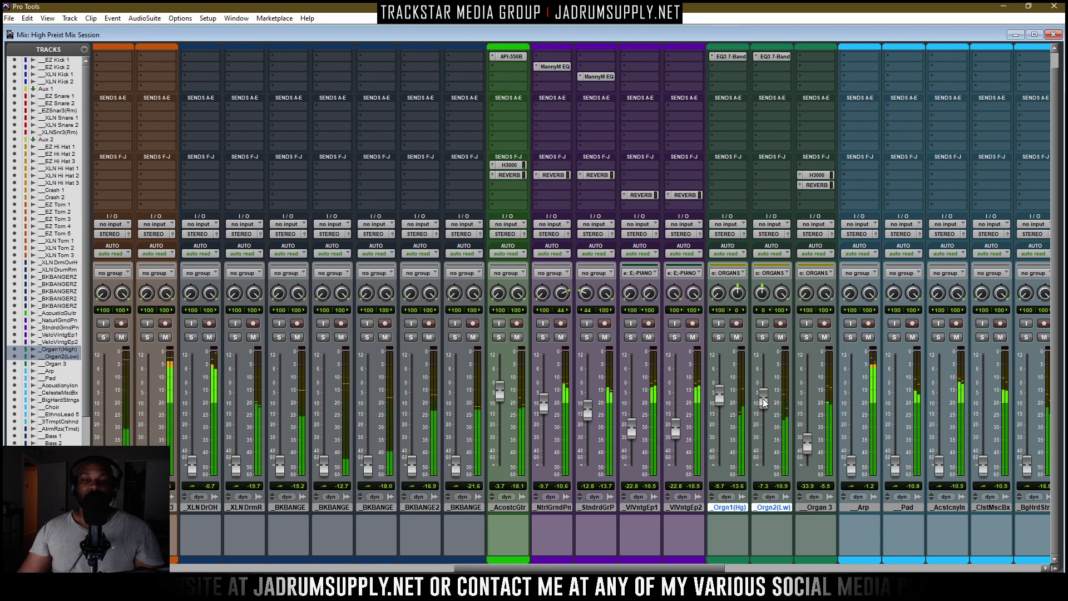
{"action": "left_click_drag", "start_coordinate": [763, 393], "coordinate": [721, 398]}
{"action": "left_click", "coordinate": [52, 532]}
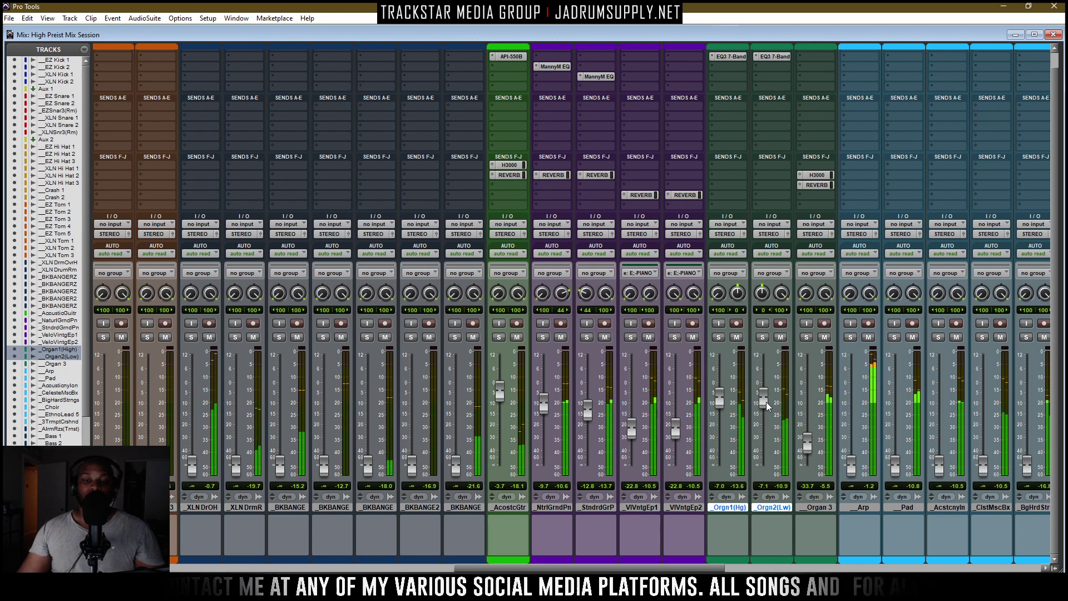
Raise Orgn1(Hg) to -6.6 dB and Orgn2(Lw) to -5.7 dB
{"action": "mouse_move", "coordinate": [763, 395]}
{"action": "left_mouse_down"}
{"action": "mouse_move", "coordinate": [723, 392]}
{"action": "mouse_move", "coordinate": [766, 396]}
{"action": "left_mouse_up"}
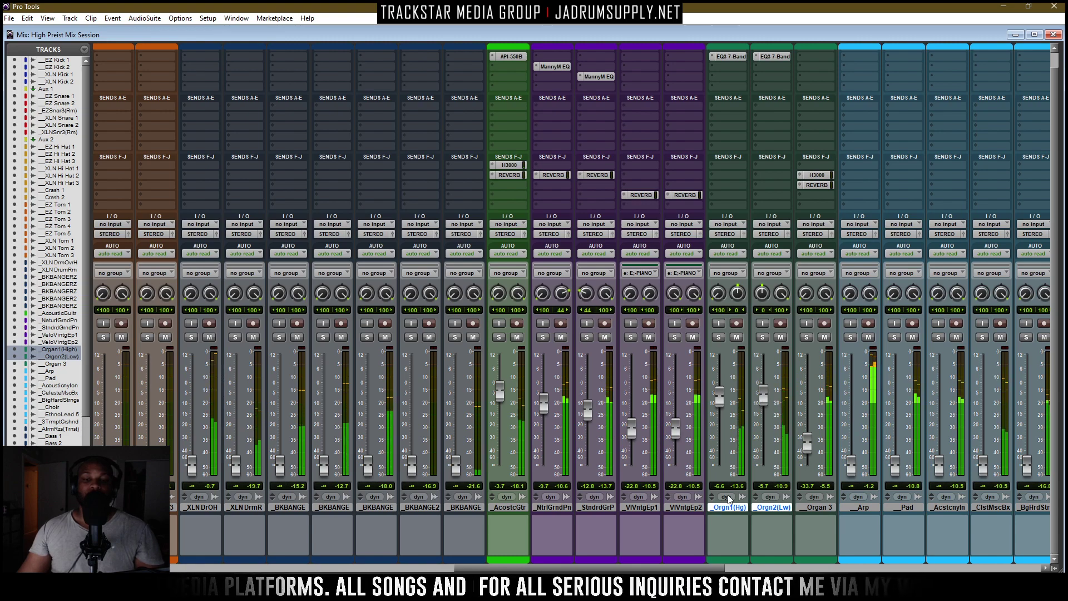
{"action": "left_click_drag", "start_coordinate": [497, 567], "coordinate": [214, 568]}
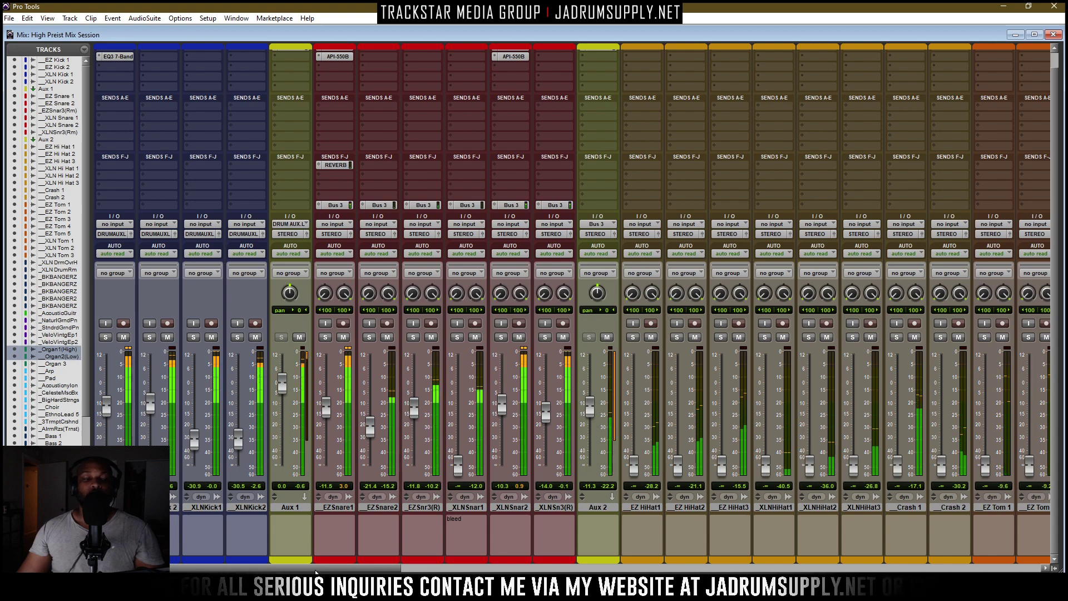
{"action": "left_click_drag", "start_coordinate": [367, 568], "coordinate": [689, 568]}
{"action": "left_click_drag", "start_coordinate": [497, 569], "coordinate": [499, 568]}
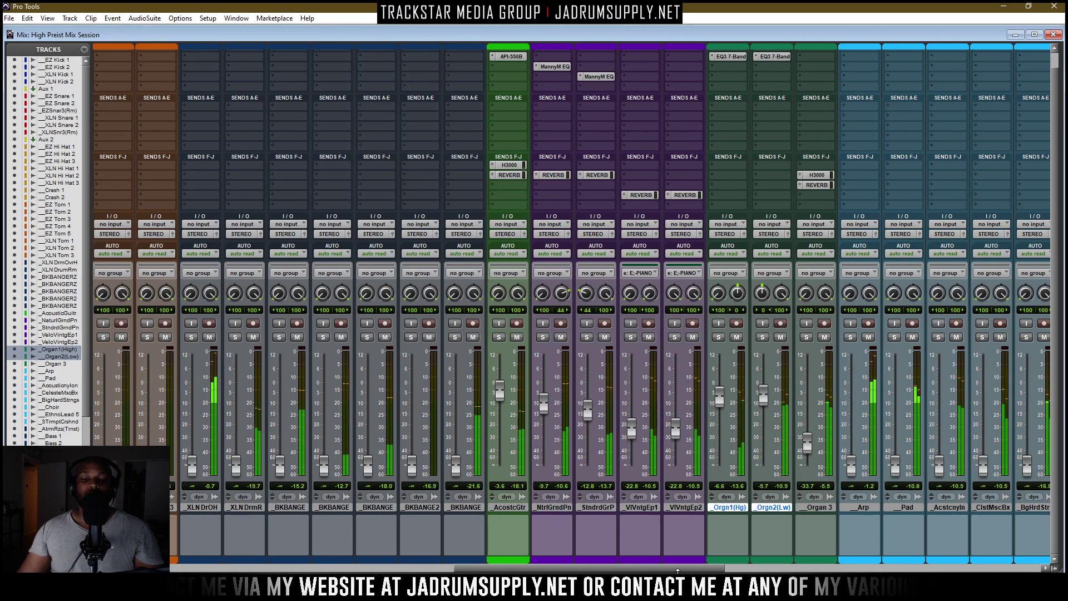
Bring the Arp track up to -29.8 dB and copy Organ 3's REVERB send onto it, adjusting the copied send's level
{"action": "left_click_drag", "start_coordinate": [719, 568], "coordinate": [803, 567]}
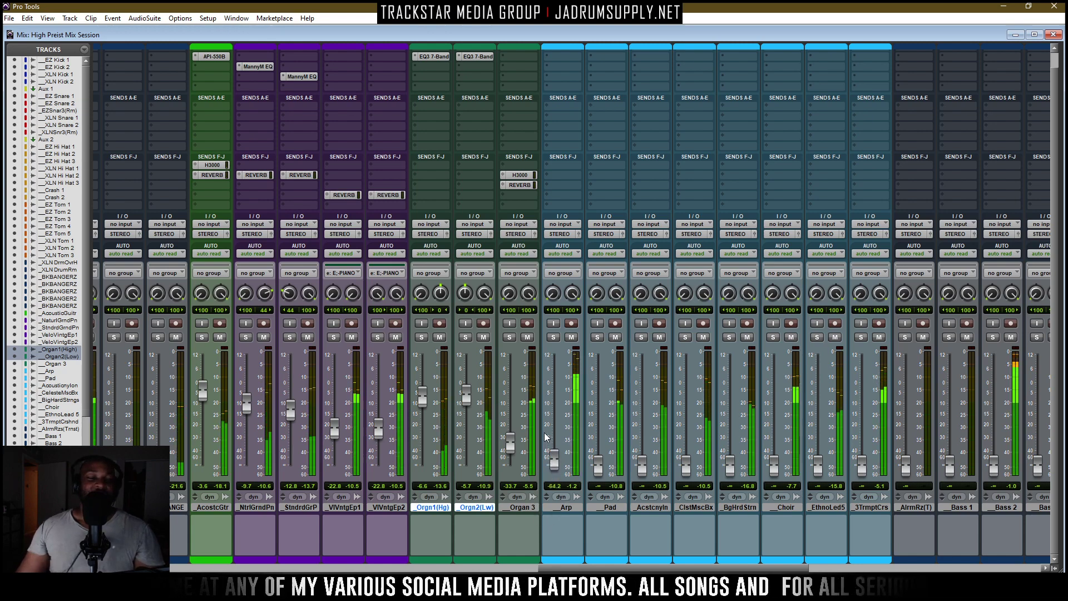
{"action": "left_click_drag", "start_coordinate": [553, 470], "coordinate": [552, 439]}
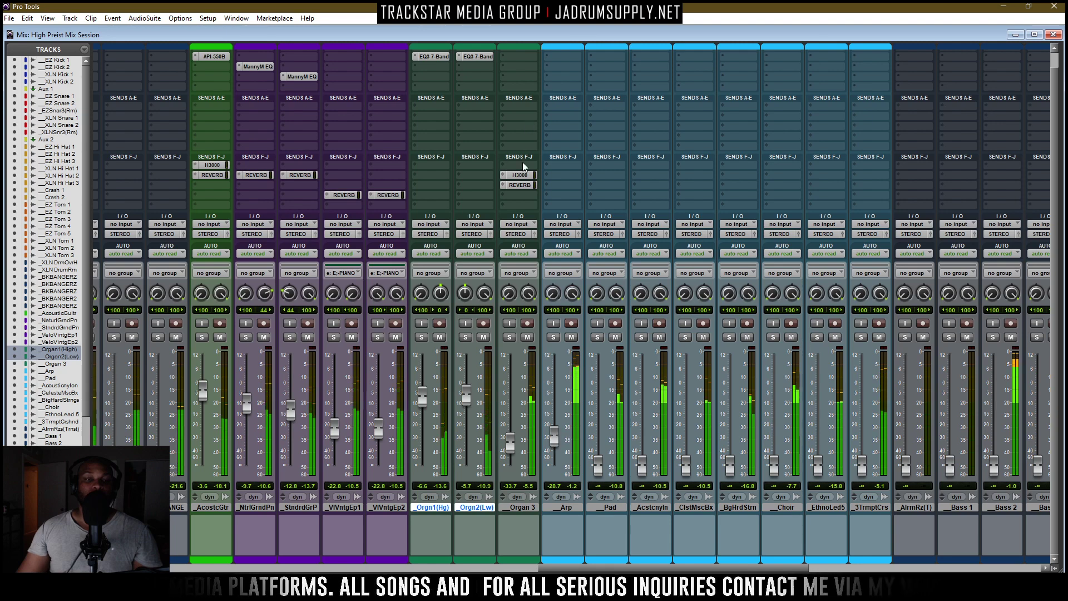
{"action": "left_click_drag", "start_coordinate": [532, 184], "coordinate": [561, 184]}
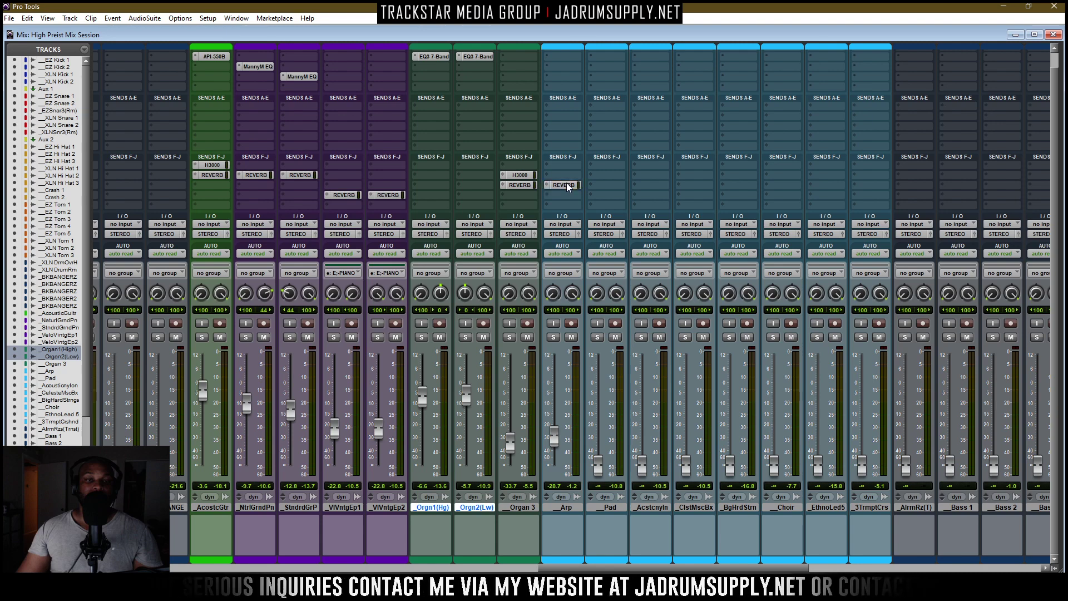
{"action": "left_click", "coordinate": [566, 185]}
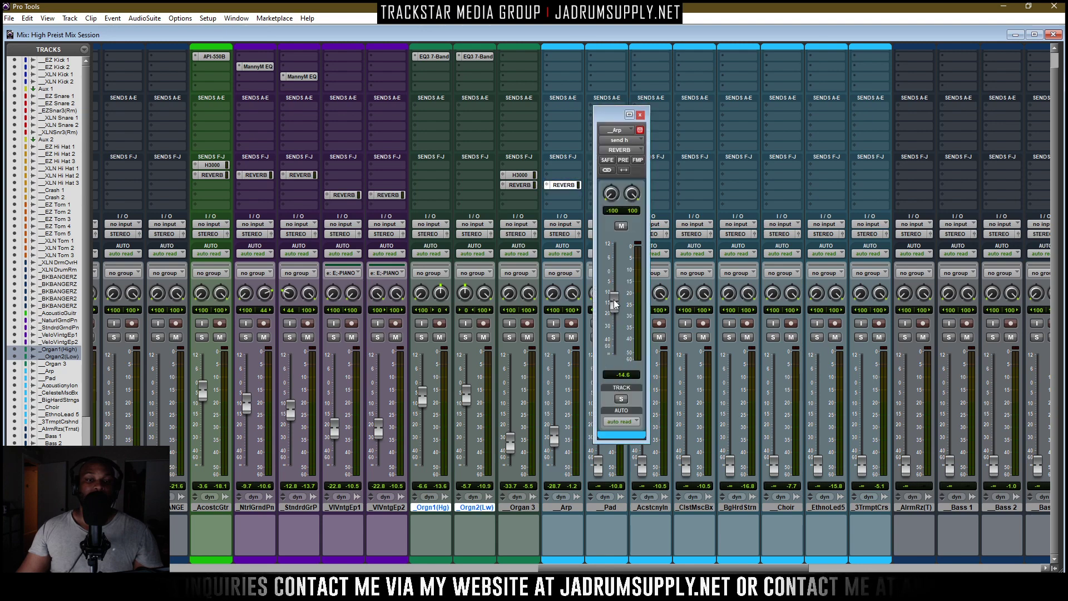
{"action": "mouse_move", "coordinate": [613, 300]}
{"action": "left_mouse_down"}
{"action": "mouse_move", "coordinate": [614, 283]}
{"action": "mouse_move", "coordinate": [618, 302]}
{"action": "left_mouse_up"}
{"action": "left_click", "coordinate": [639, 114]}
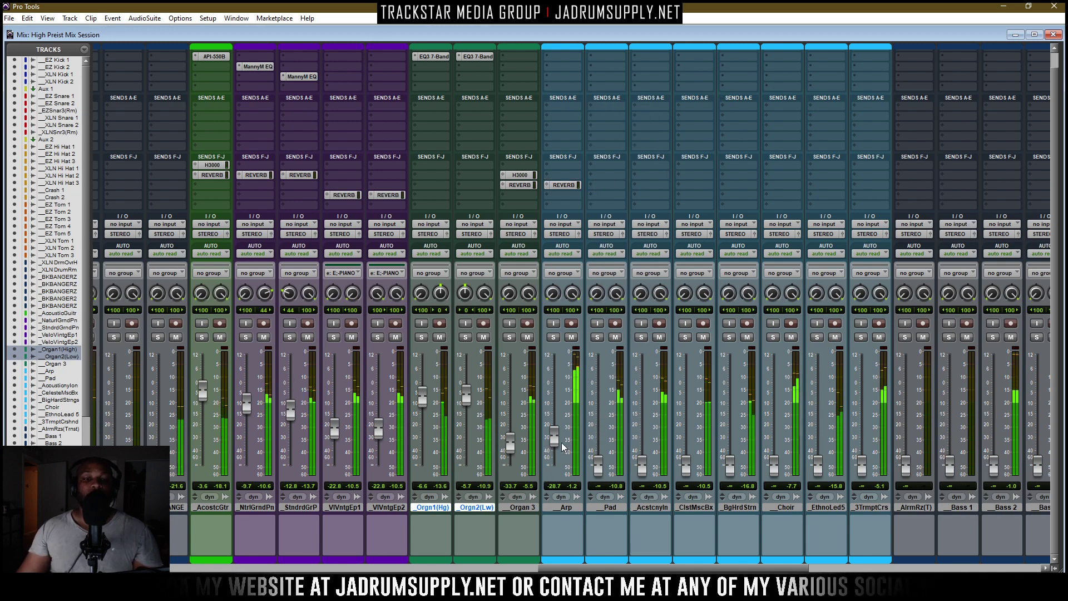
{"action": "left_click_drag", "start_coordinate": [554, 434], "coordinate": [554, 437]}
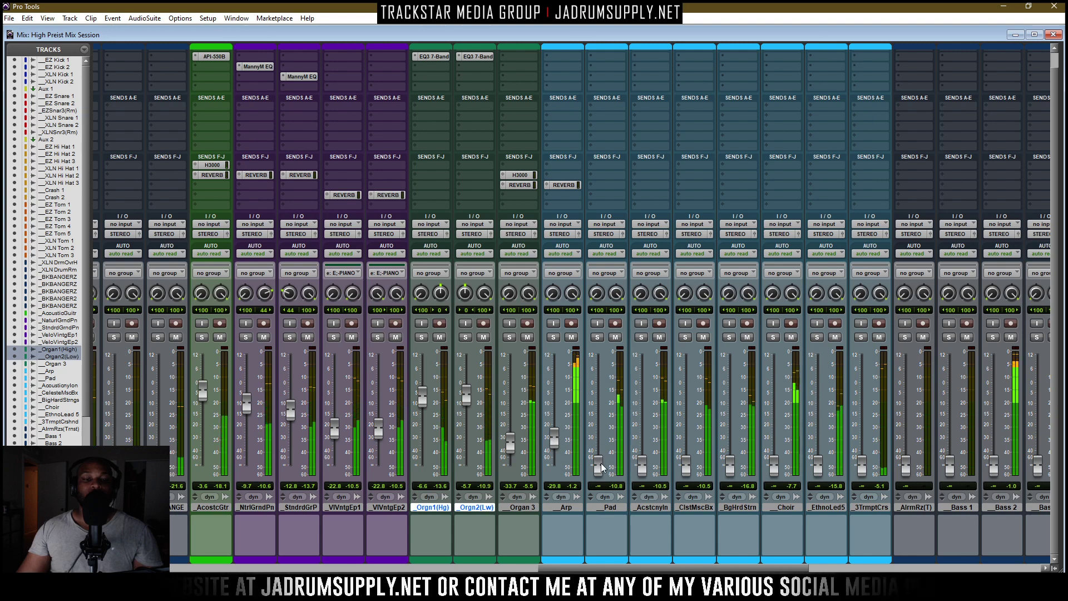
Raise the Pad track to -26.0 dB and briefly solo it to check its sound
{"action": "left_click_drag", "start_coordinate": [597, 475], "coordinate": [594, 439]}
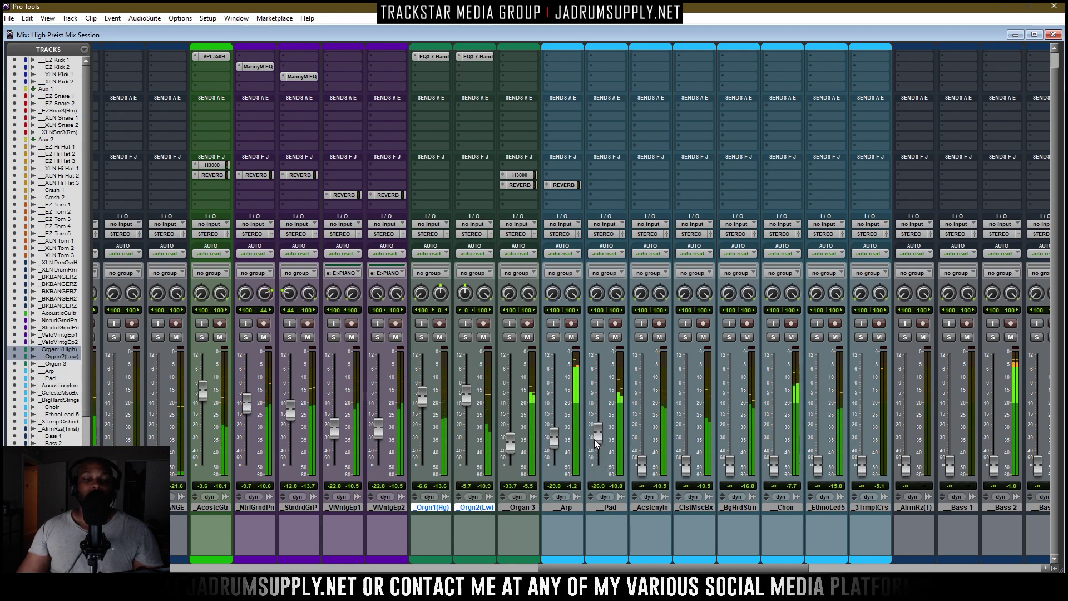
{"action": "left_click", "coordinate": [597, 337]}
{"action": "left_click", "coordinate": [597, 337]}
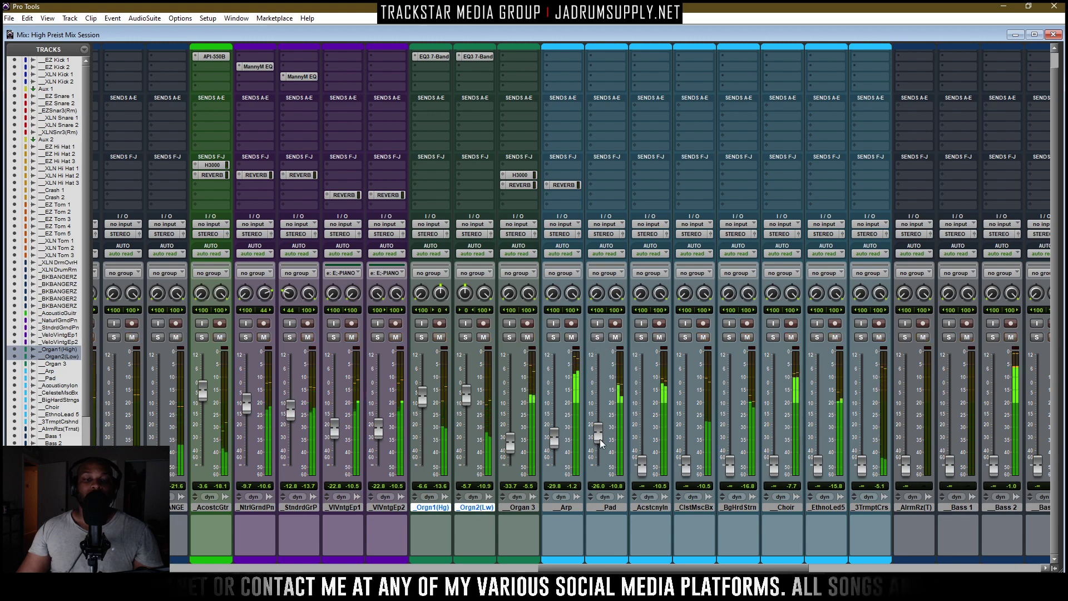